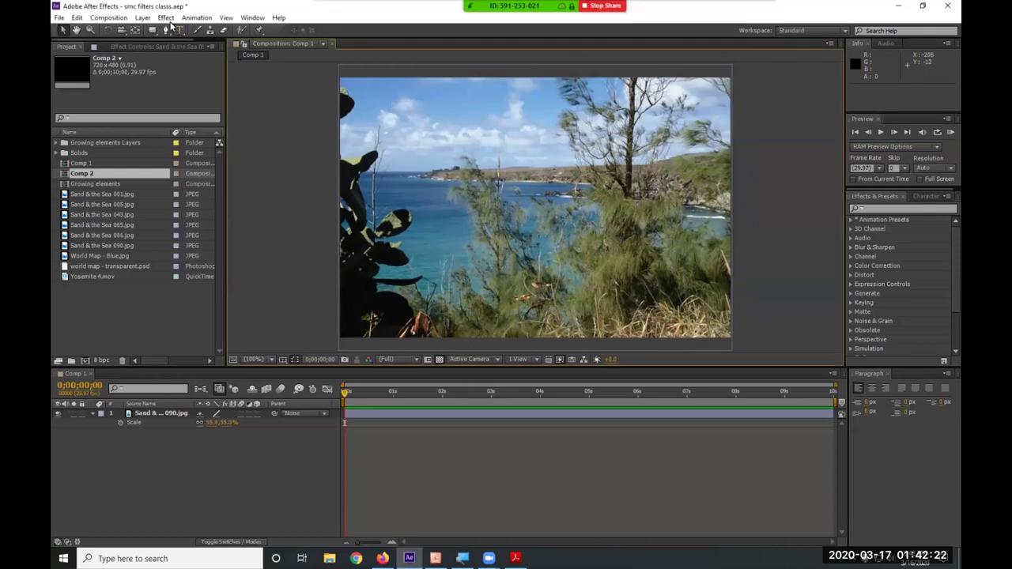
Select the Sand & the Sea 090.jpg layer in Comp 1 and look through the available effect categories.
left_click(472, 195)
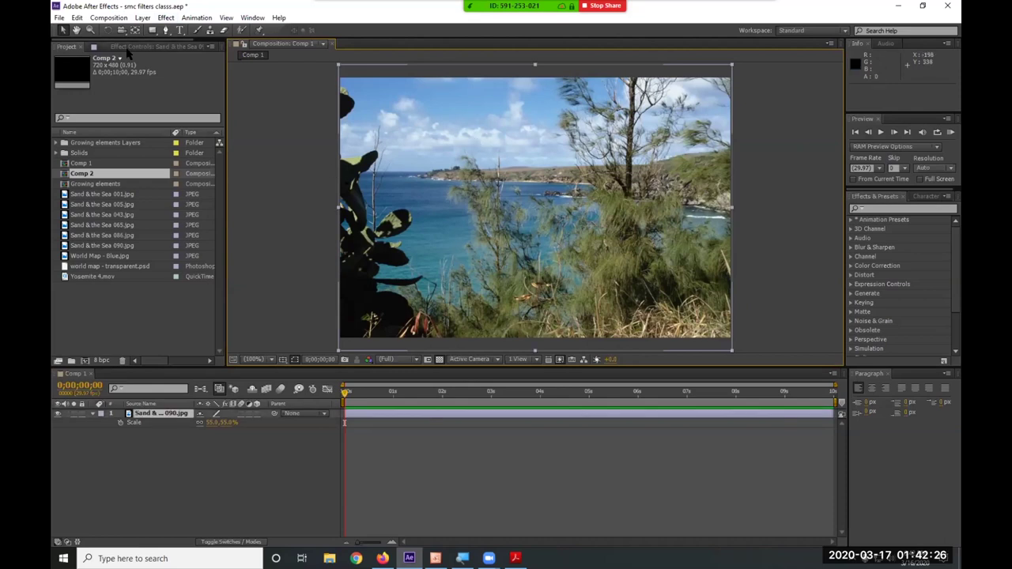
left_click(115, 21)
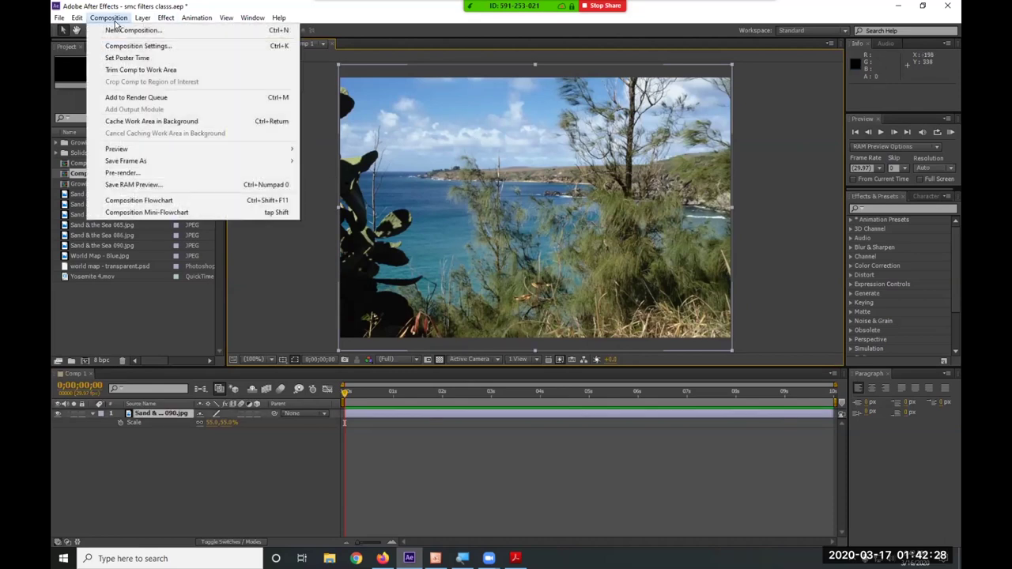
mouse_move(166, 18)
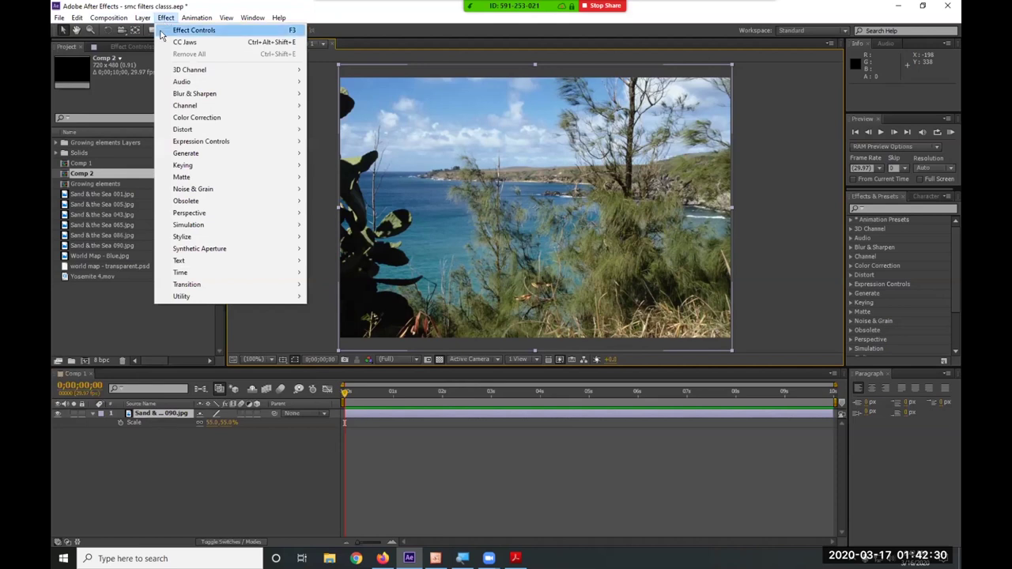
mouse_move(192, 77)
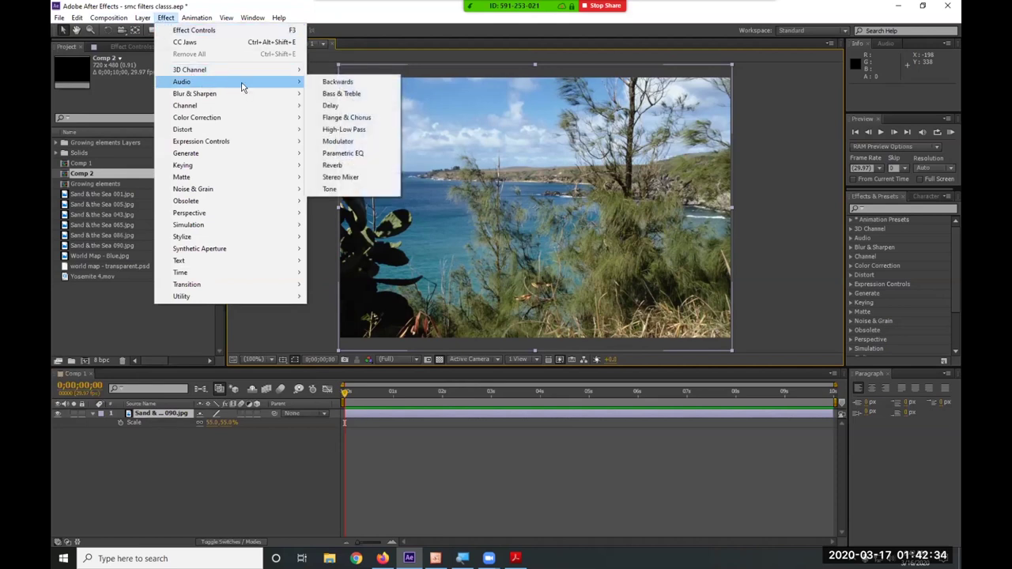
mouse_move(236, 97)
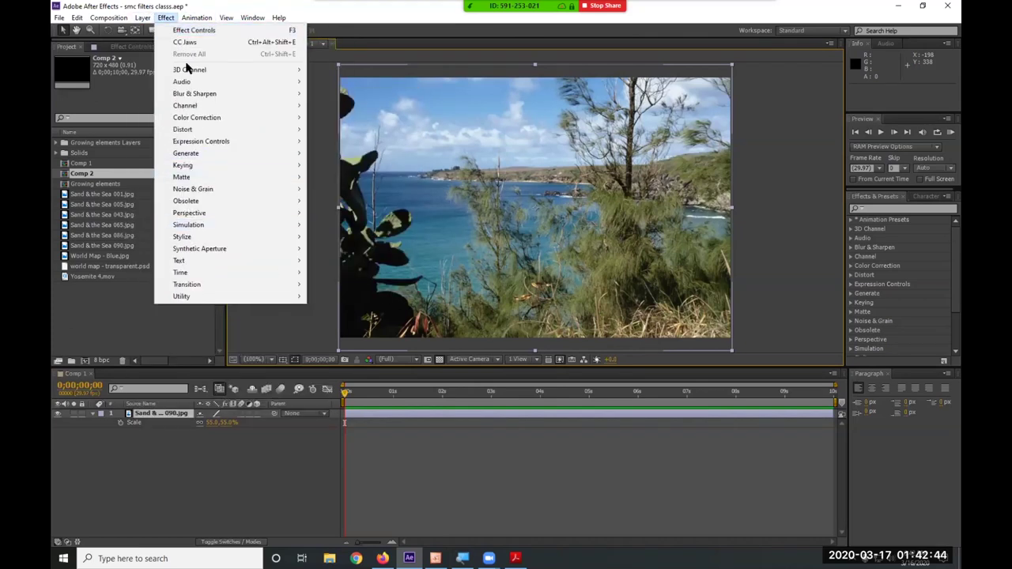
left_click(886, 193)
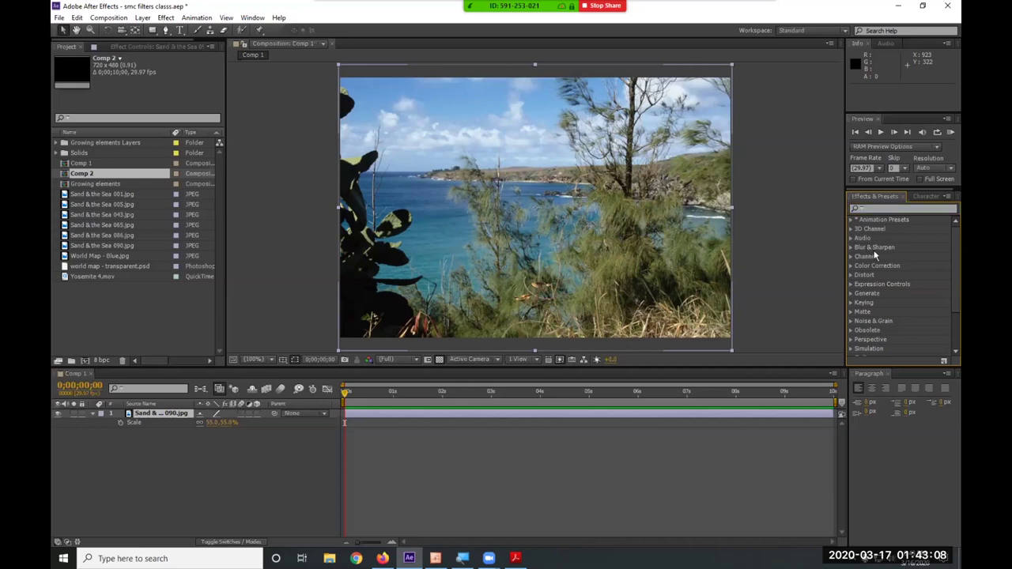
left_click(165, 17)
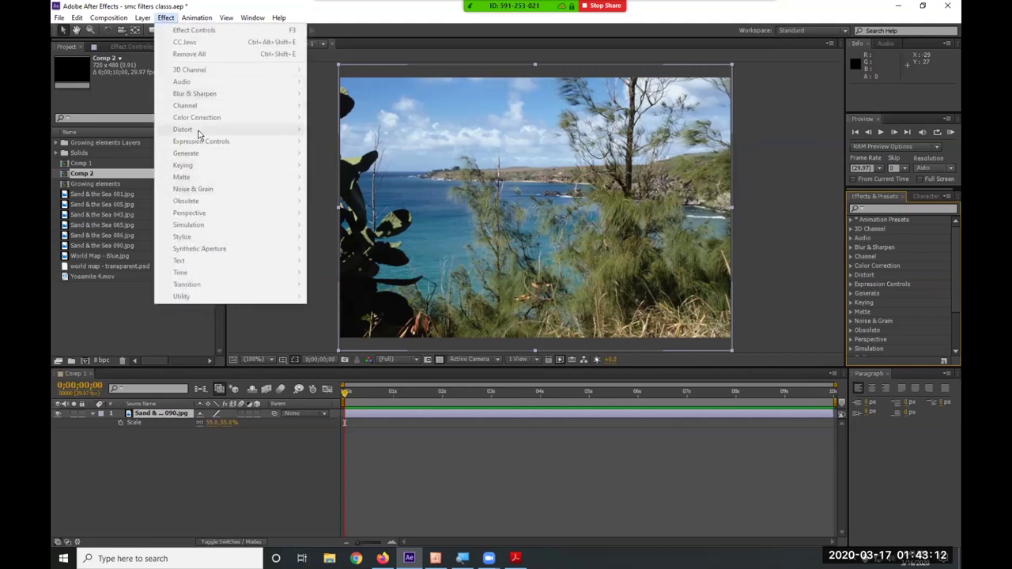
Search the effects and presets for "rain" and look through the matches.
left_click(878, 208)
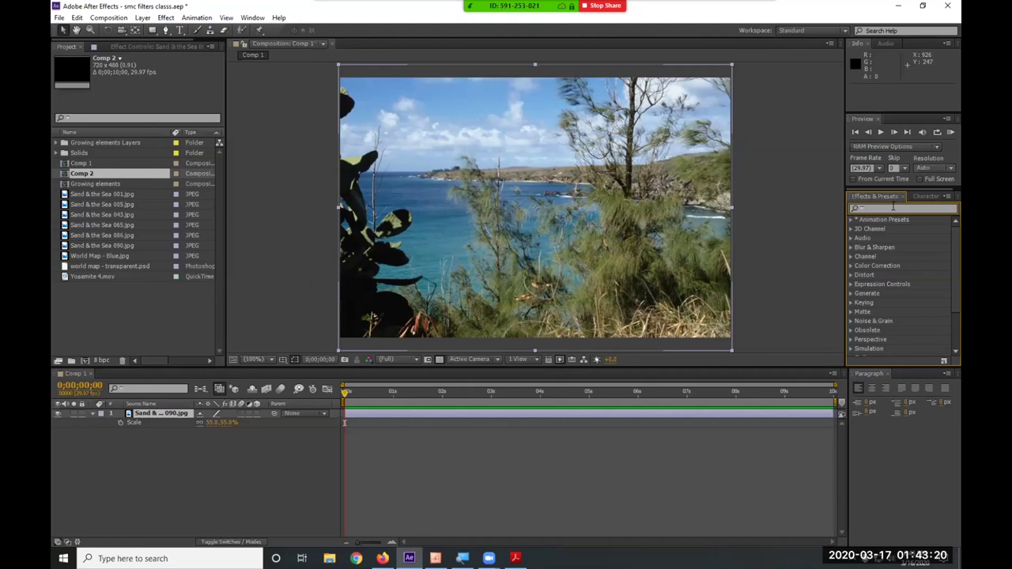
type("rain")
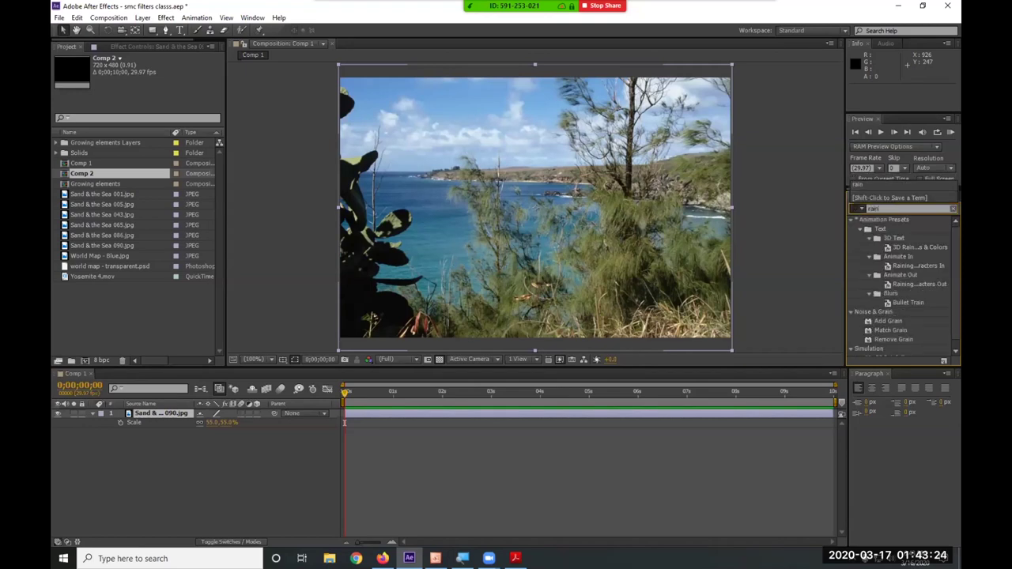
scroll(903, 300, "down", 1)
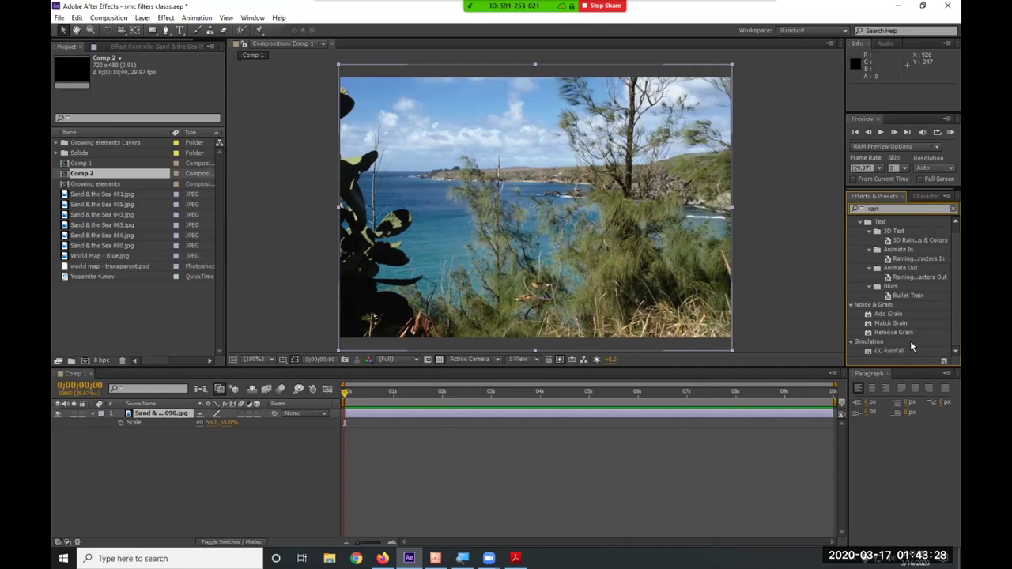
scroll(906, 303, "up", 1)
Search the effects and presets for "spi" and "glow", and clear the search to restore the full list.
left_click(882, 209)
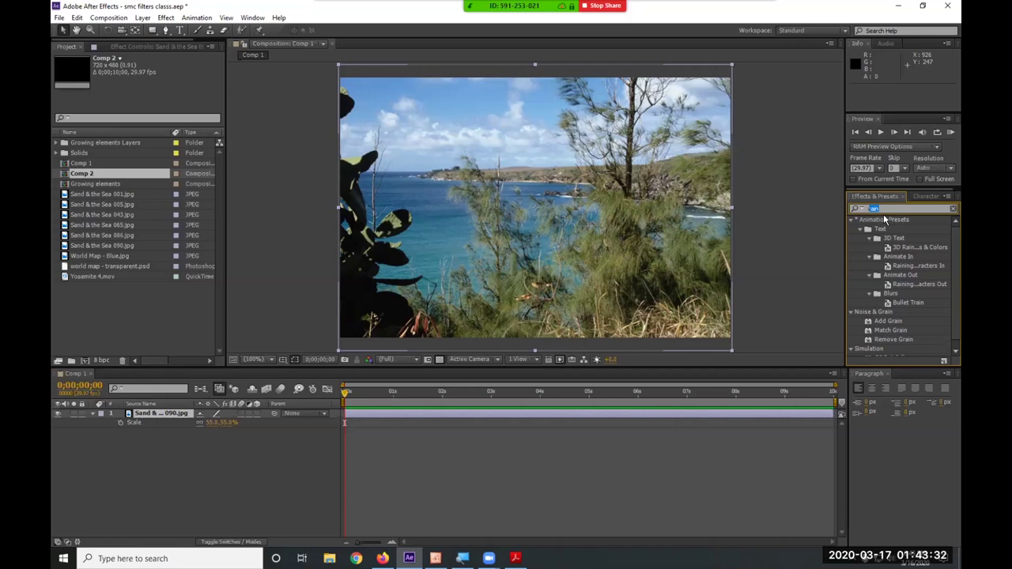
type("spi")
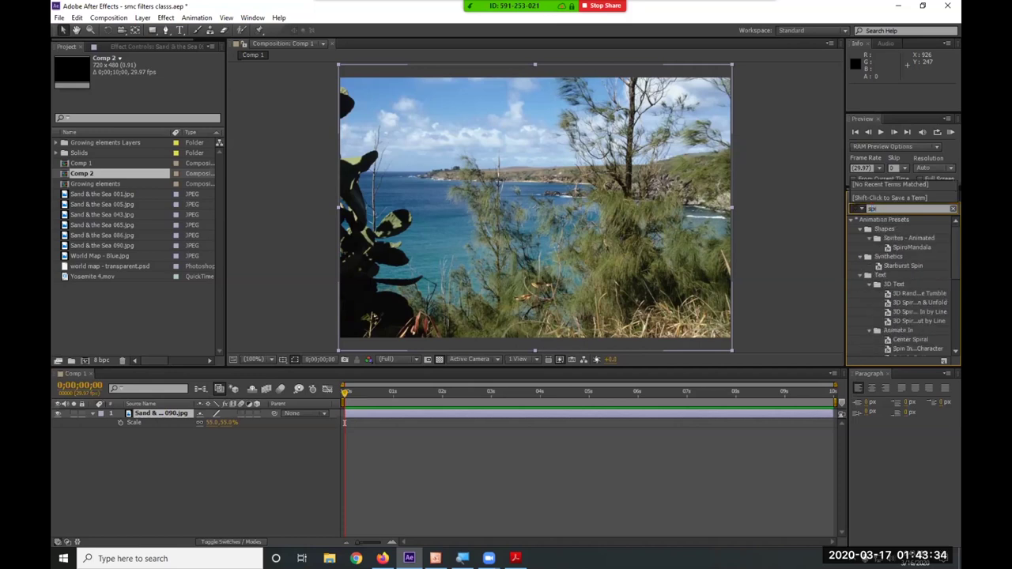
key("BackSpace")
key("BackSpace")
key("BackSpace")
type("glow")
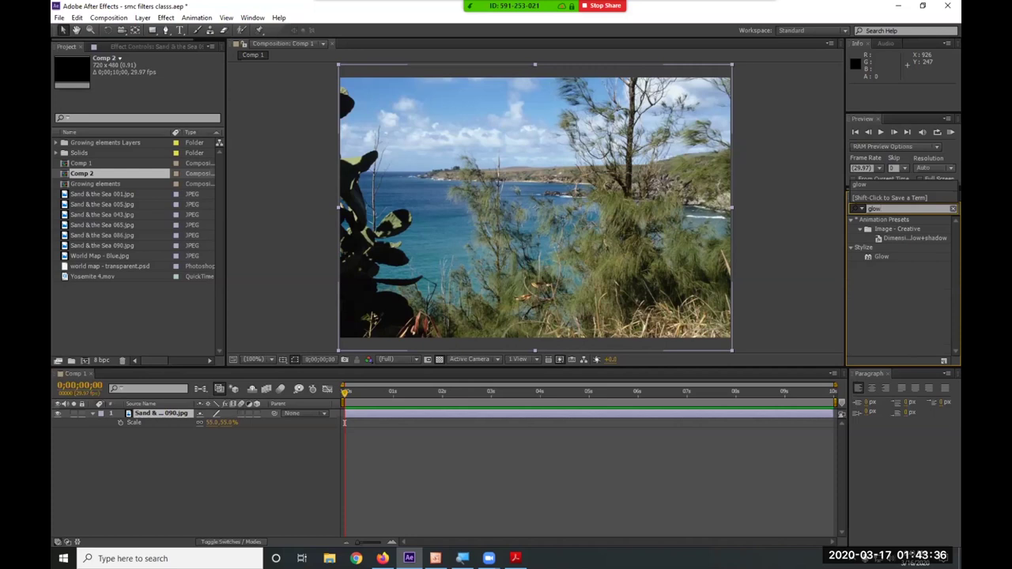
key("BackSpace")
key("BackSpace")
key("BackSpace")
key("BackSpace")
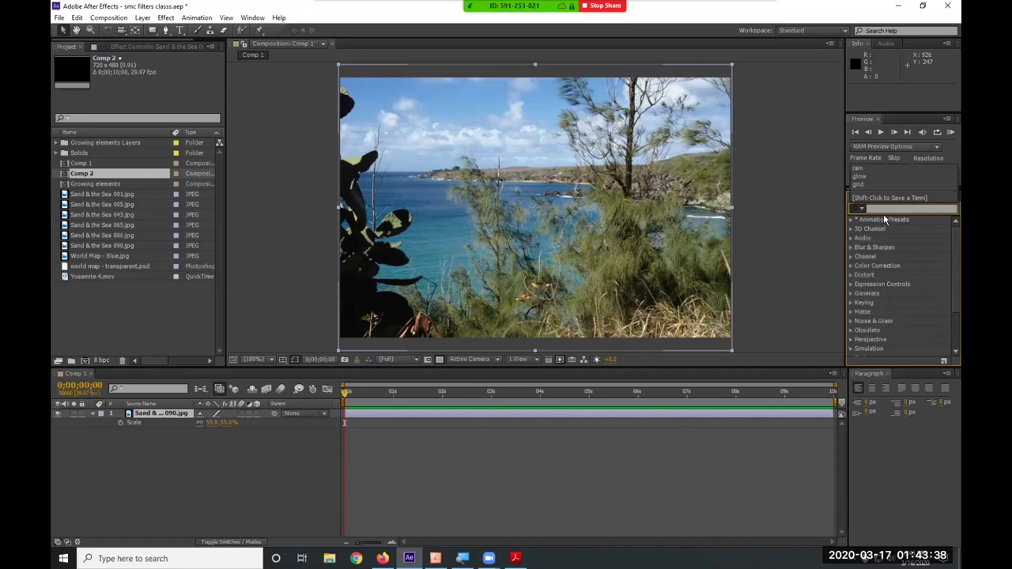
left_click(848, 236)
Apply the Box Blur effect to the Sand & the Sea 090.jpg layer.
left_click(241, 413)
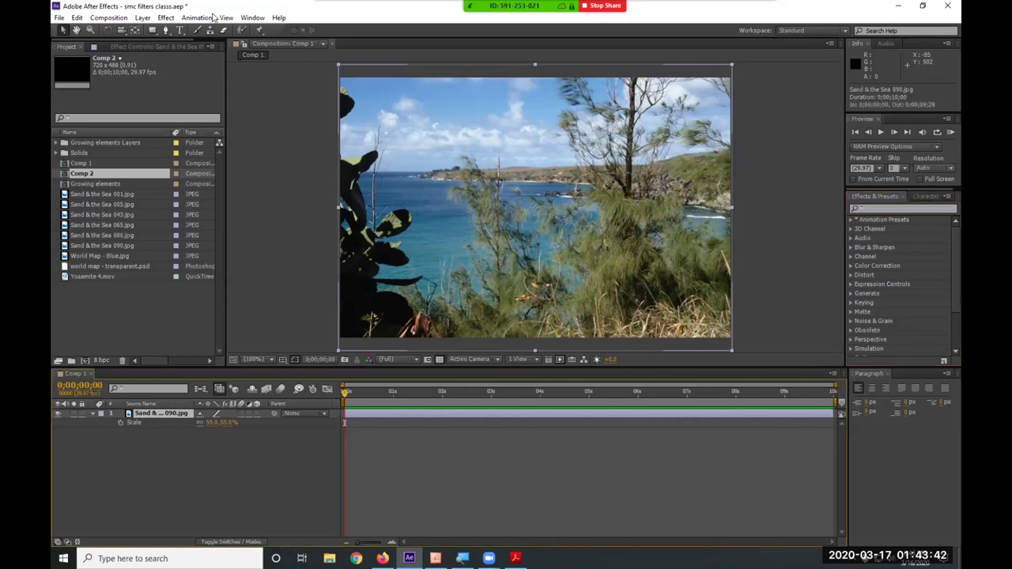
left_click(165, 18)
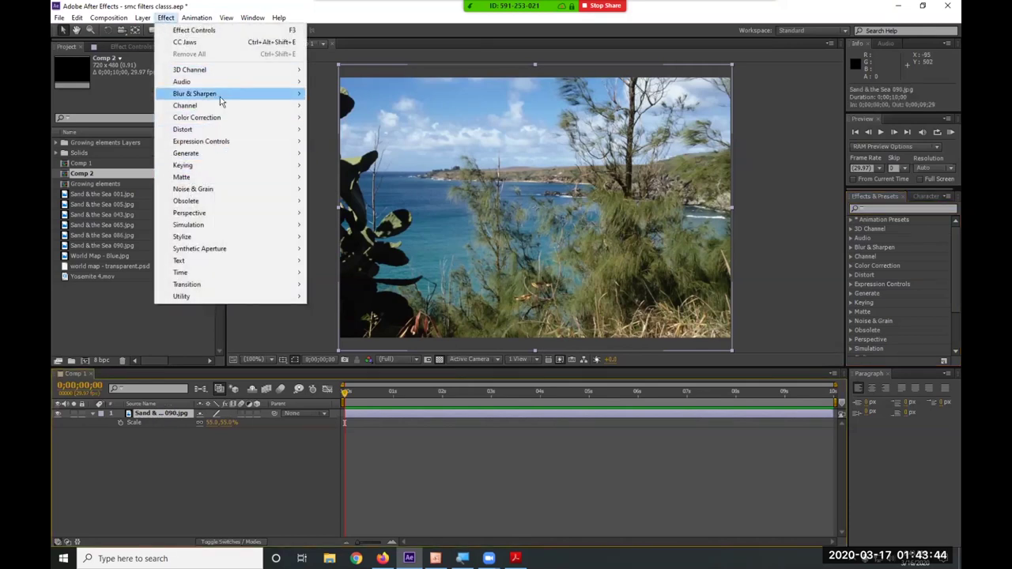
mouse_move(220, 96)
left_click(891, 210)
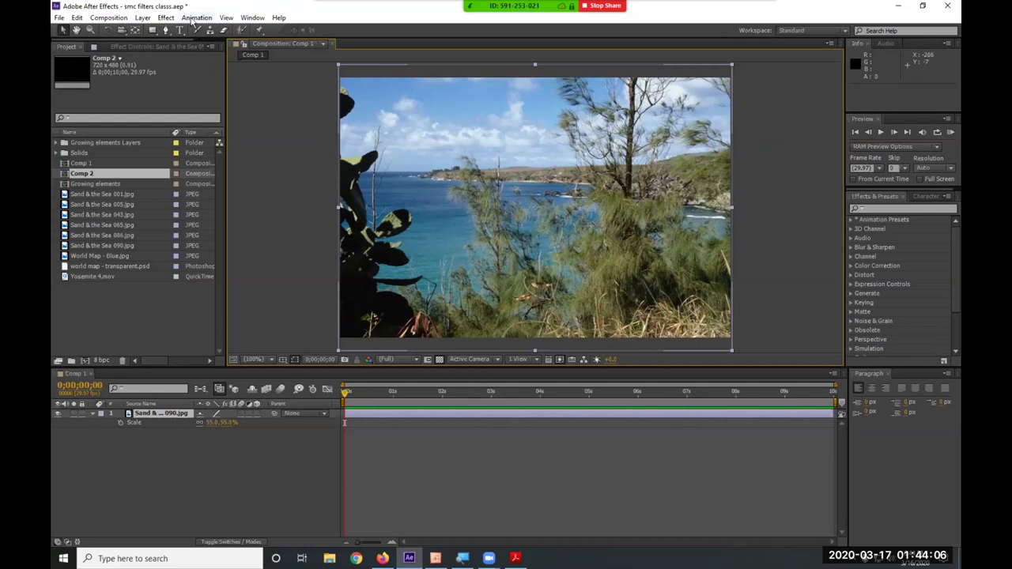
left_click(165, 18)
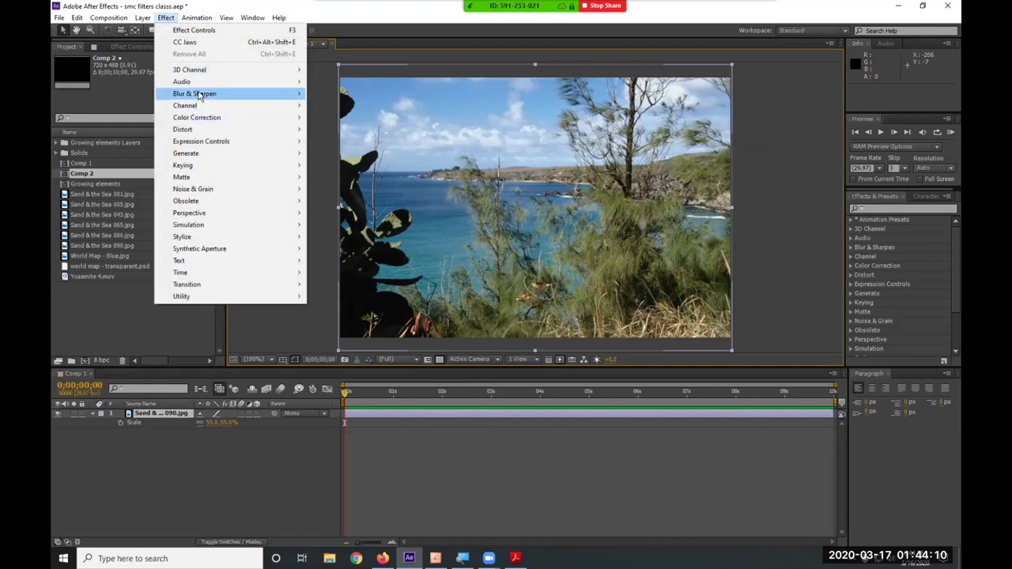
mouse_move(199, 94)
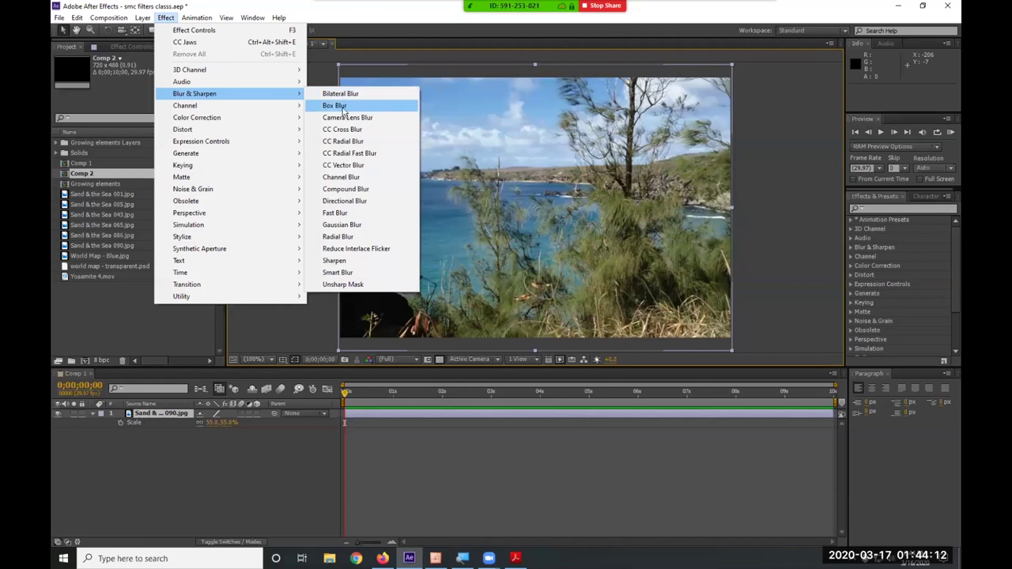
left_click(365, 109)
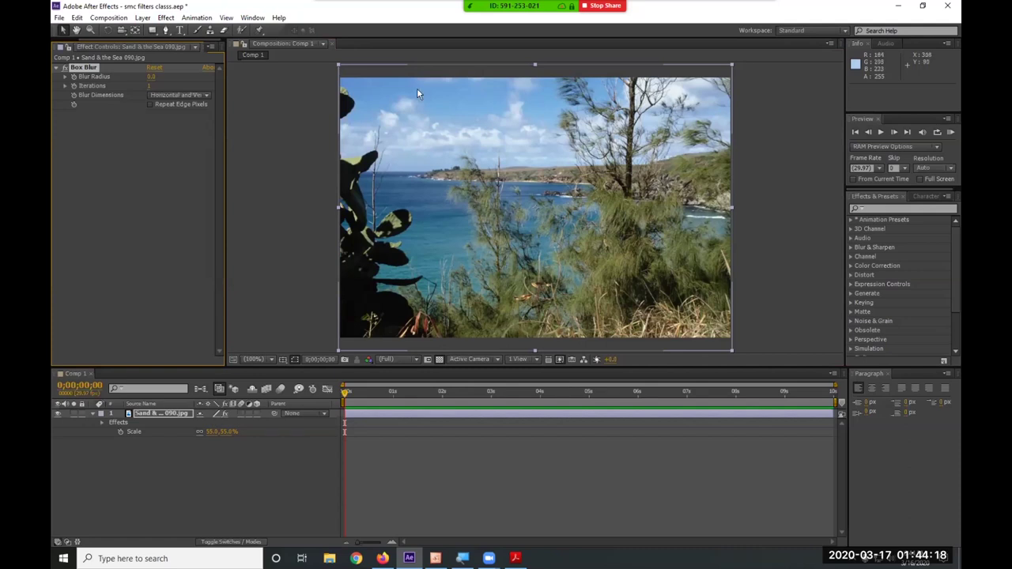
Expand the photo layer's effects in the timeline to examine the Box Blur properties.
left_click(95, 415)
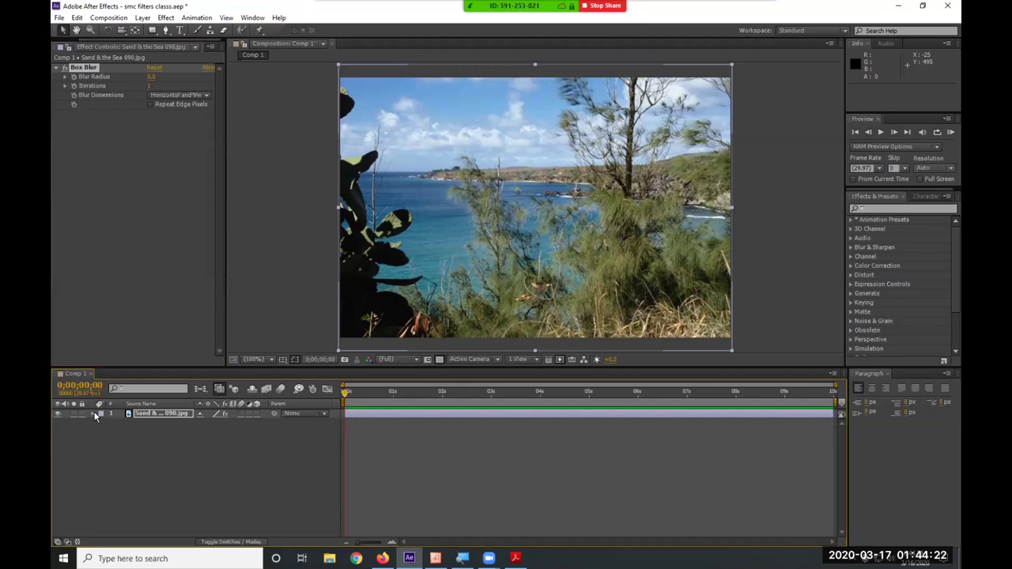
left_click(95, 415)
left_click(102, 431)
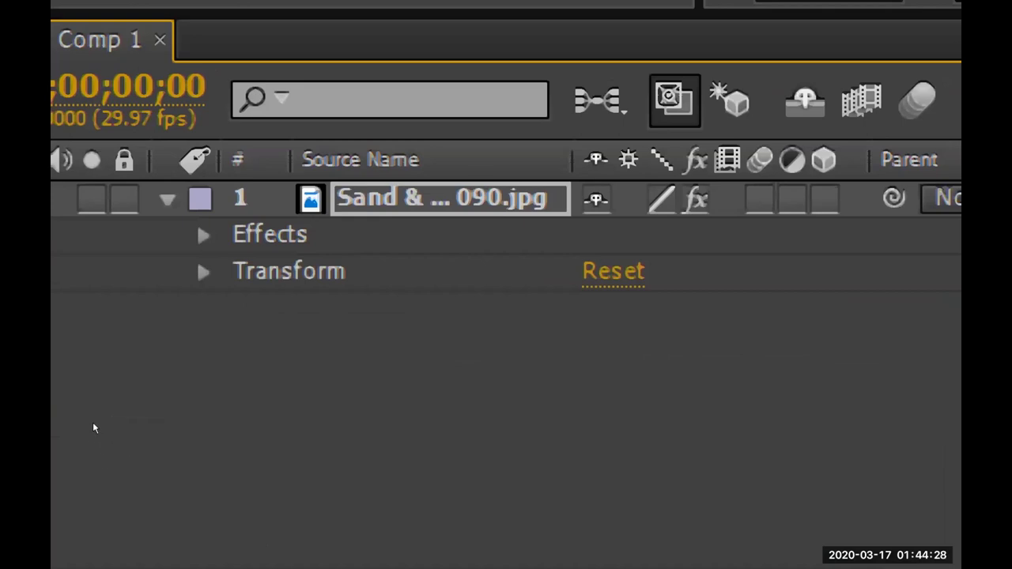
left_click(98, 420)
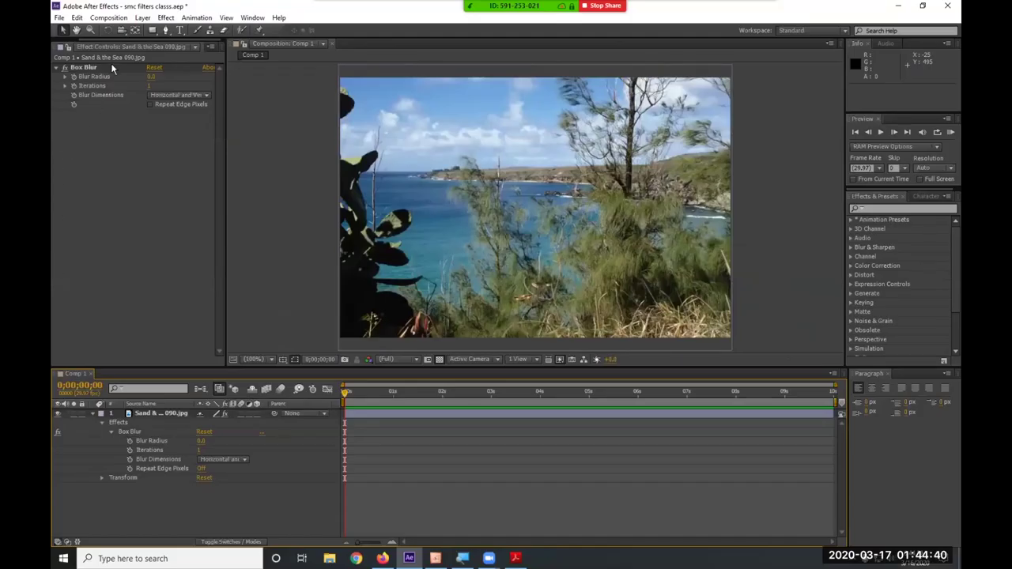
Widen the Effect Controls panel so the project and effect control tabs and Box Blur settings fit.
left_click(157, 47)
left_click(163, 45)
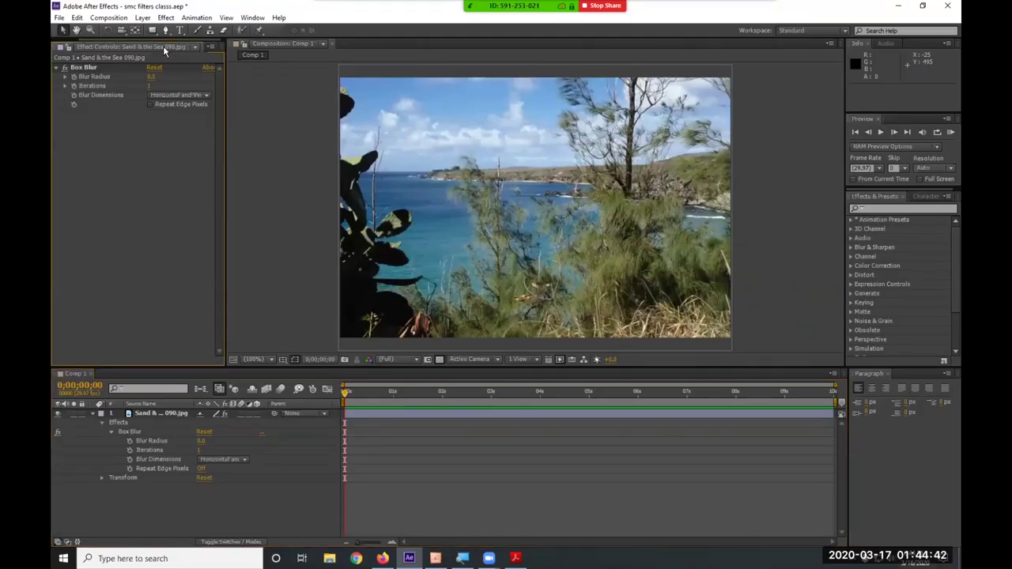
left_click_drag(225, 89, 313, 89)
left_click(79, 45)
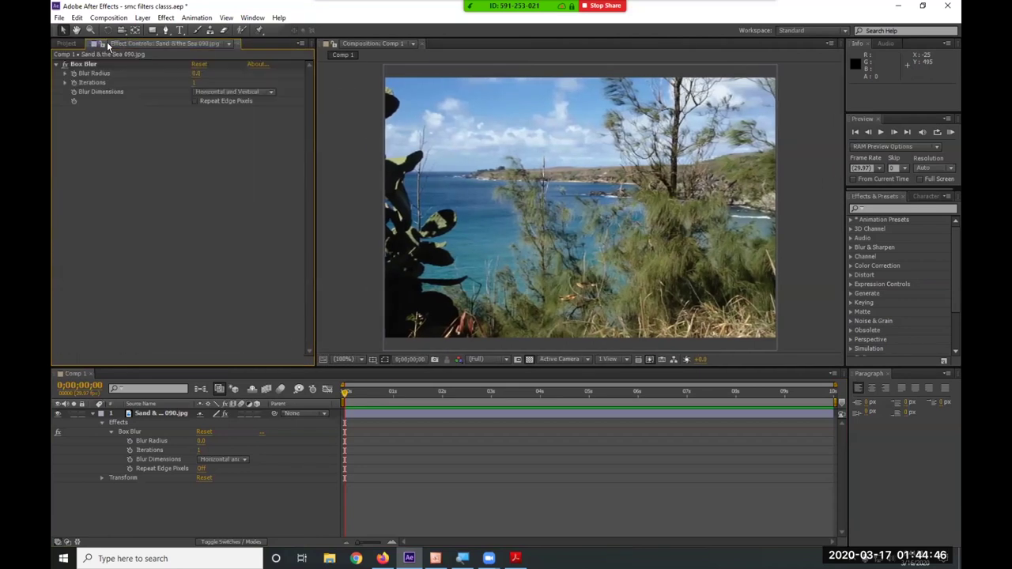
left_click(114, 44)
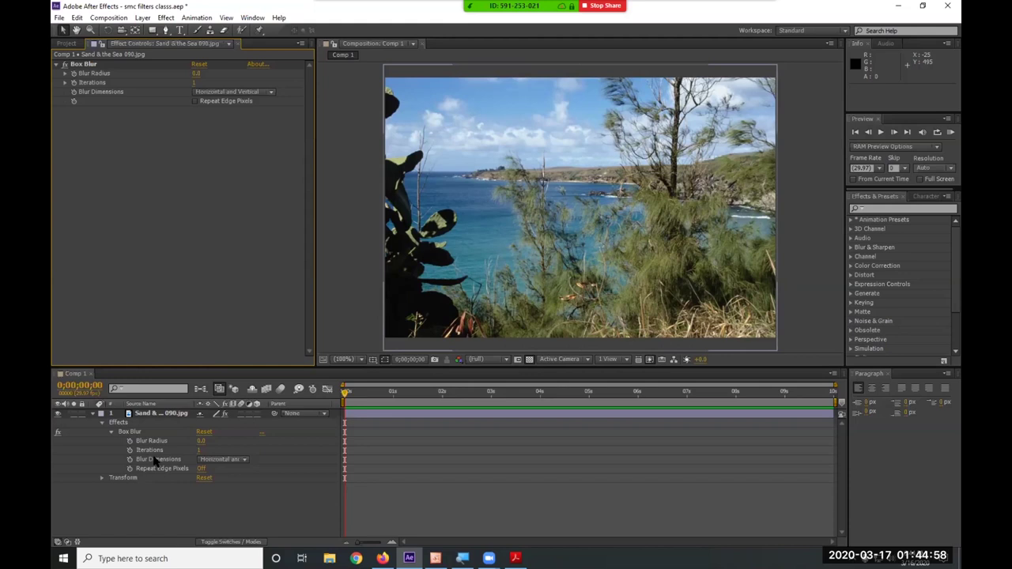
Collapse the Box Blur properties, the effects group and the photo layer in the timeline.
left_click(109, 431)
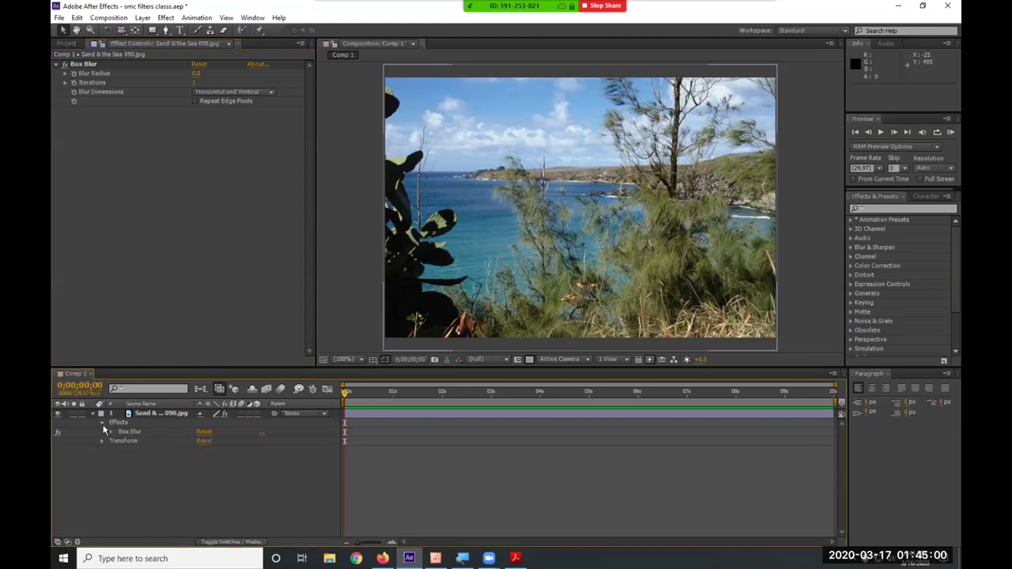
left_click(102, 423)
left_click(92, 414)
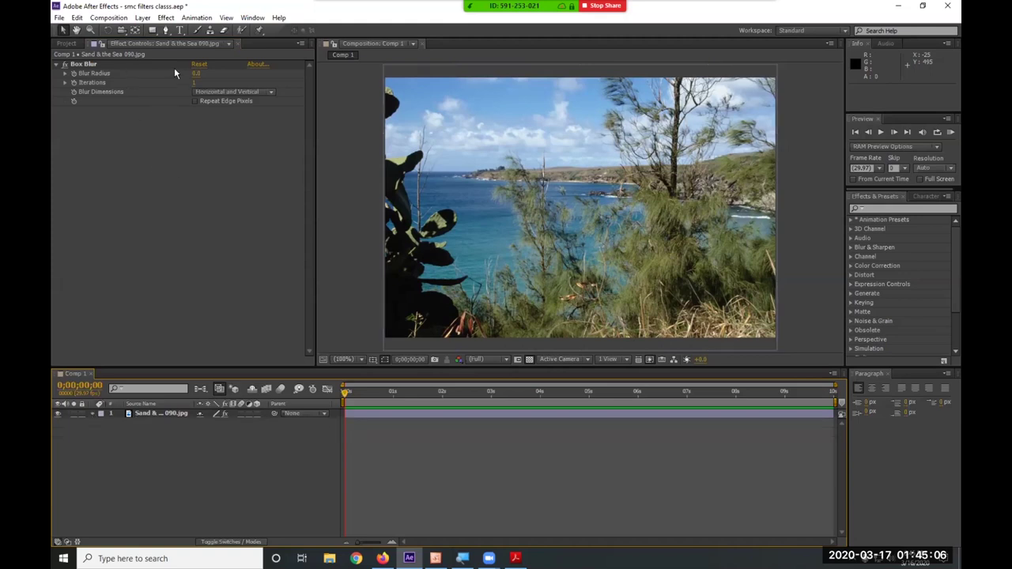
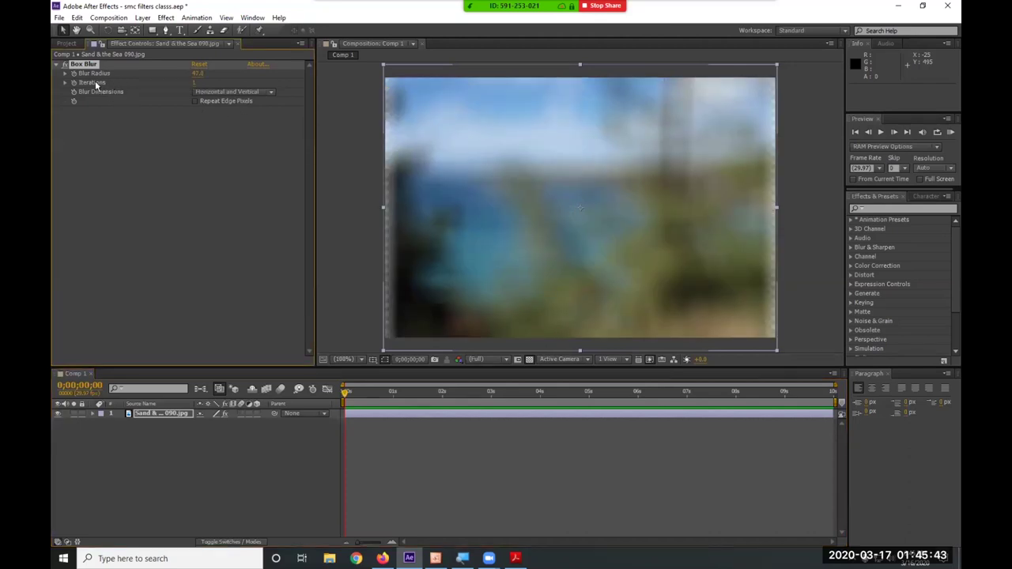
Try the Box Blur dimensions as Horizontal and as Vertical, keeping one iteration.
left_click_drag(229, 82, 170, 87)
left_click(244, 92)
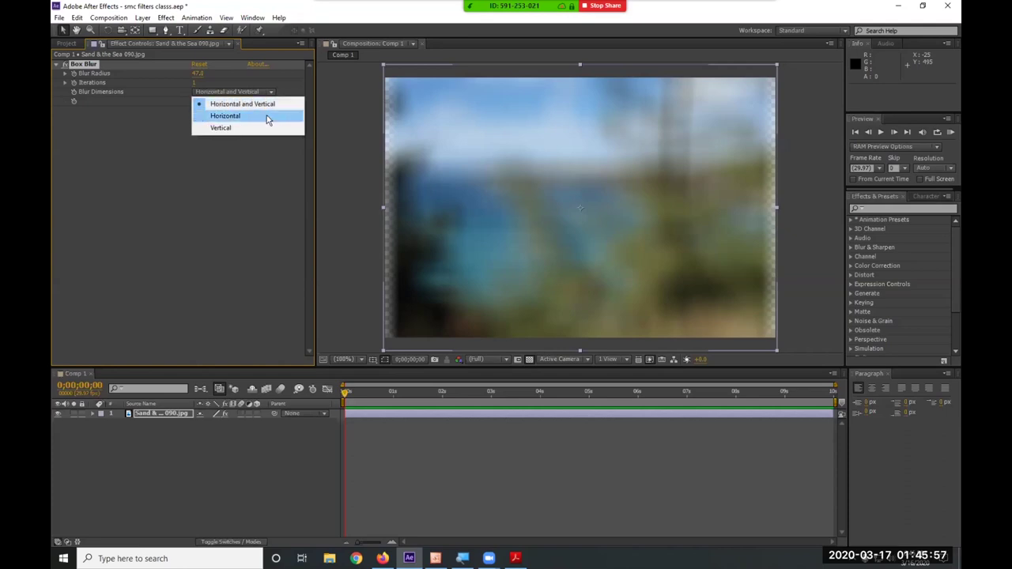
left_click(267, 118)
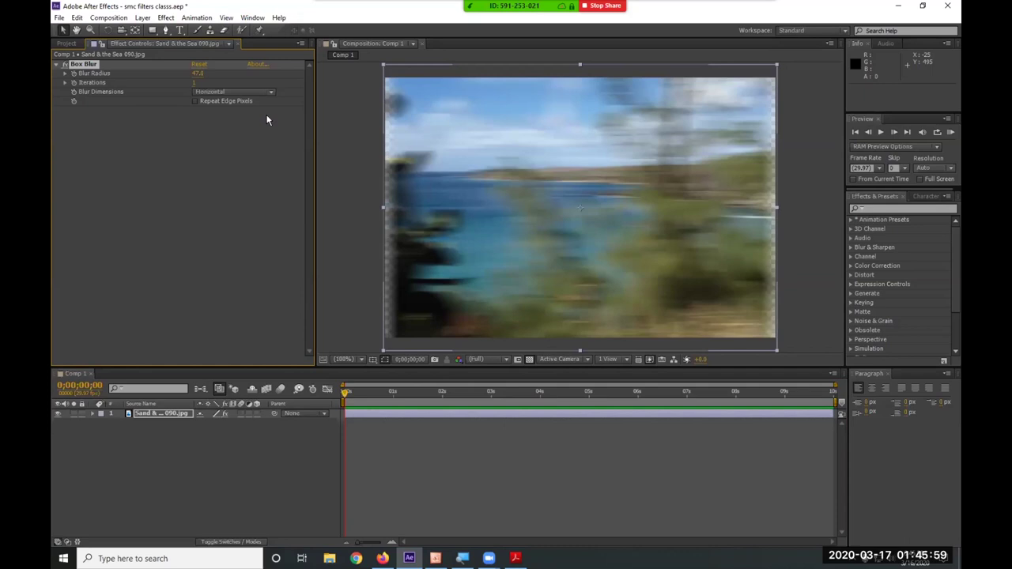
left_click(253, 92)
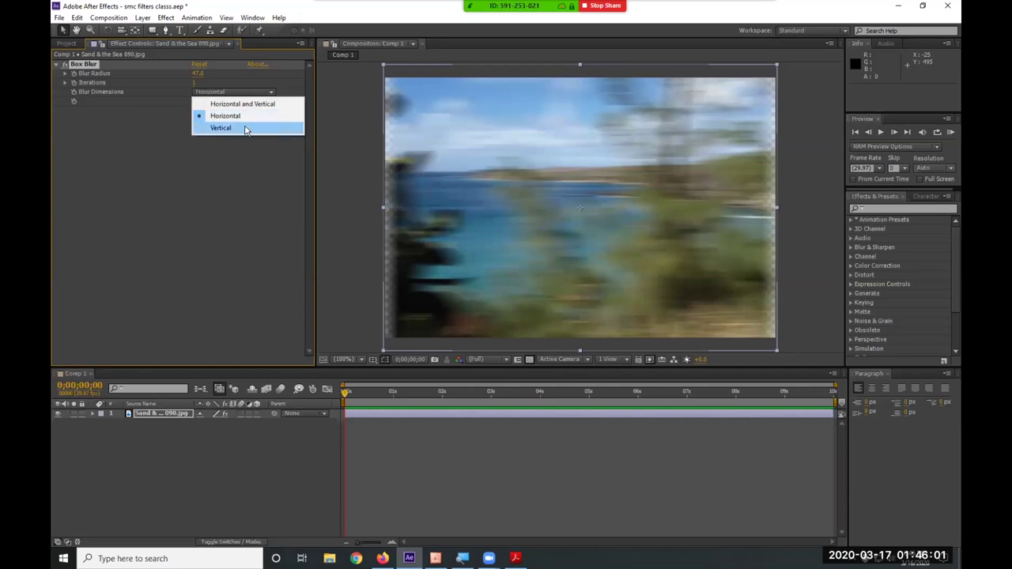
left_click(245, 128)
Set the Box Blur radius to 0 and the blur dimensions to Horizontal and Vertical.
left_click_drag(197, 73, 151, 76)
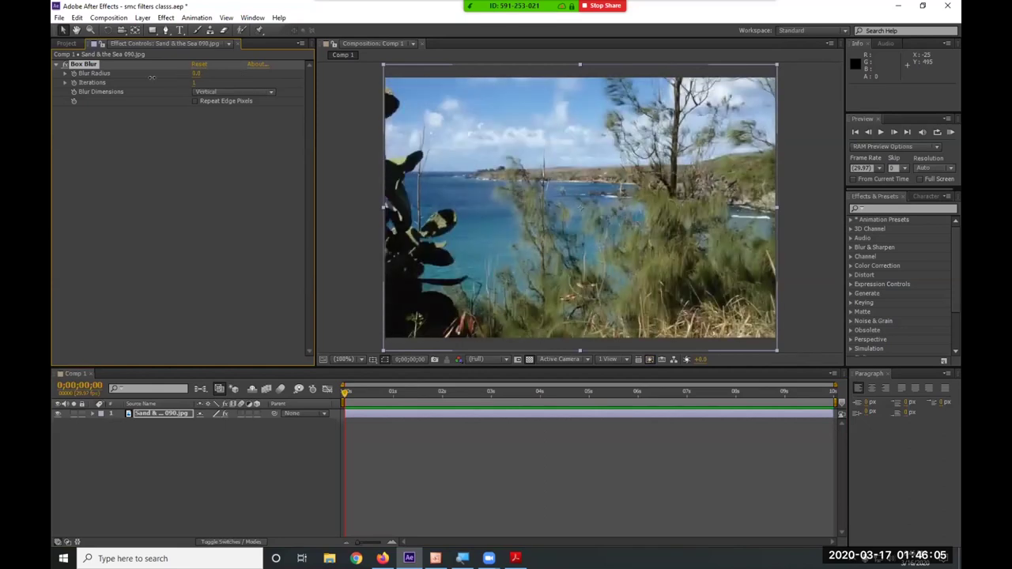
left_click(220, 92)
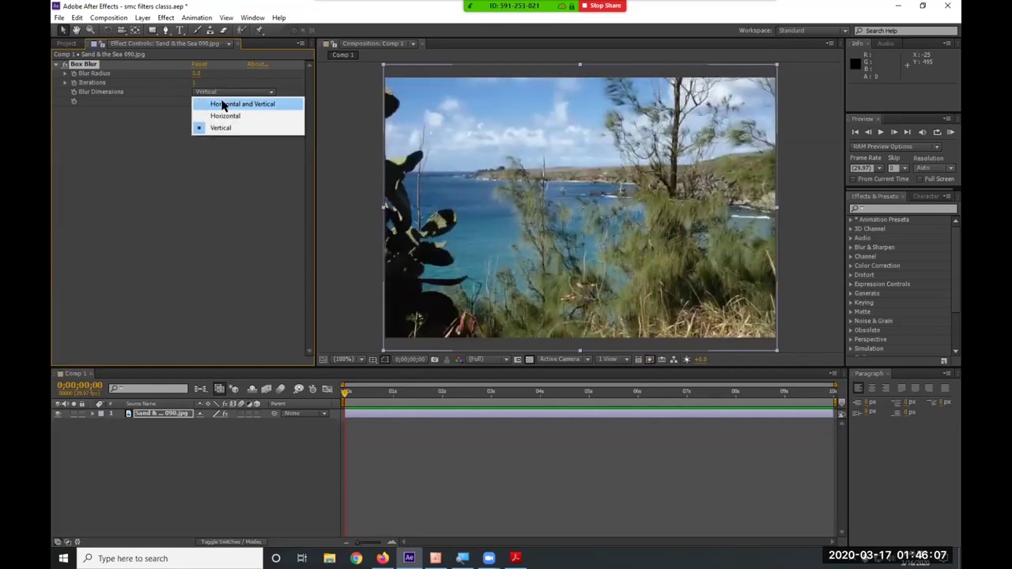
left_click(224, 104)
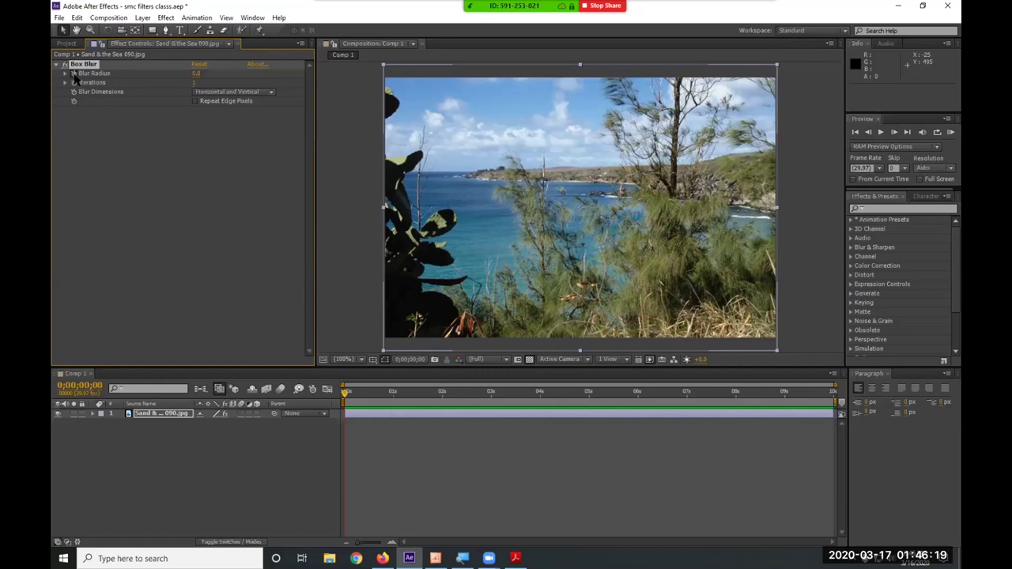
Animate the Box Blur radius from 0 at the start to about 181 at 2 seconds and 0 at 0;00;04;07, previewing the animation.
left_click(442, 393)
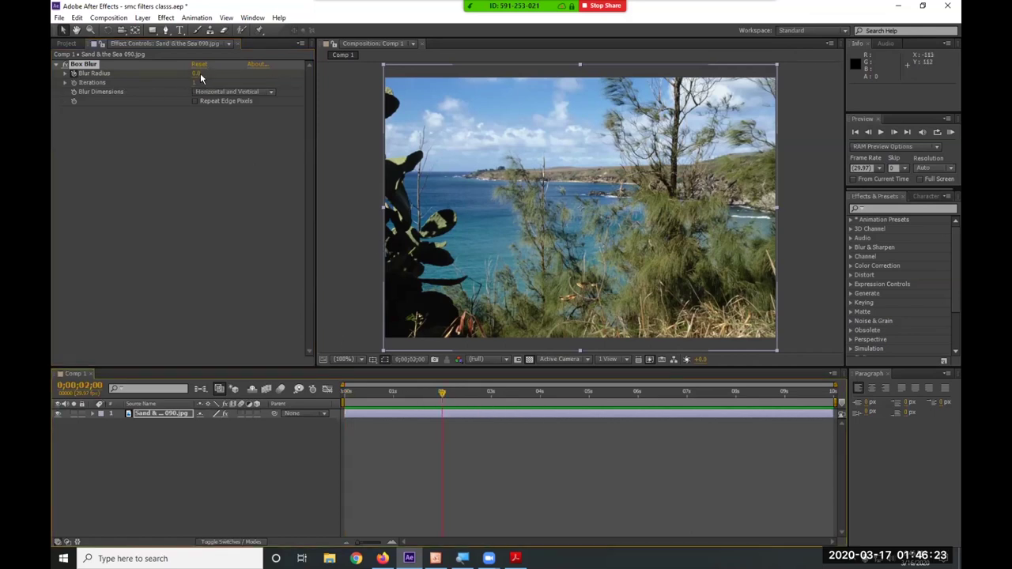
left_click_drag(202, 77, 337, 339)
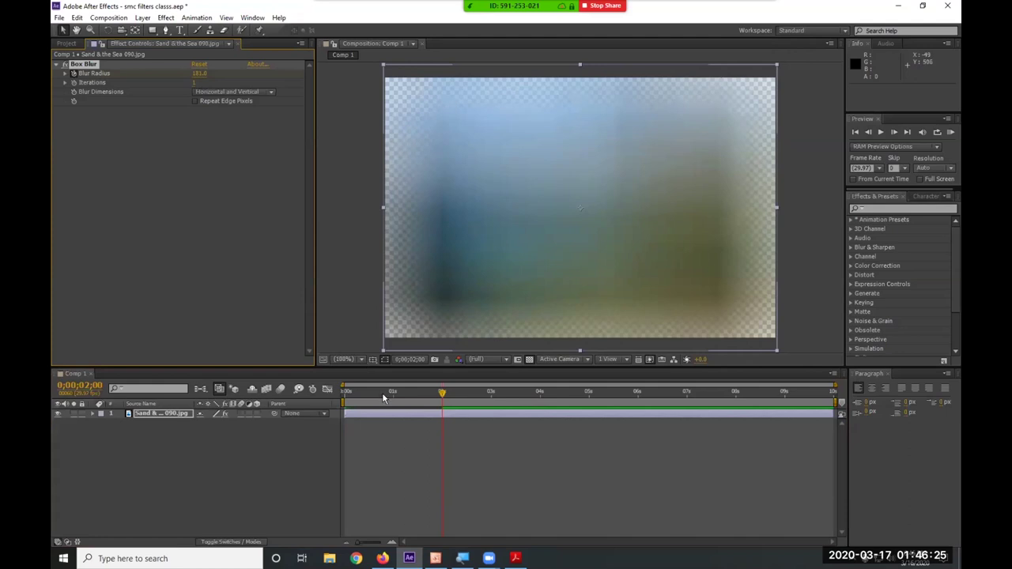
left_click(221, 391)
key("Home")
key("space")
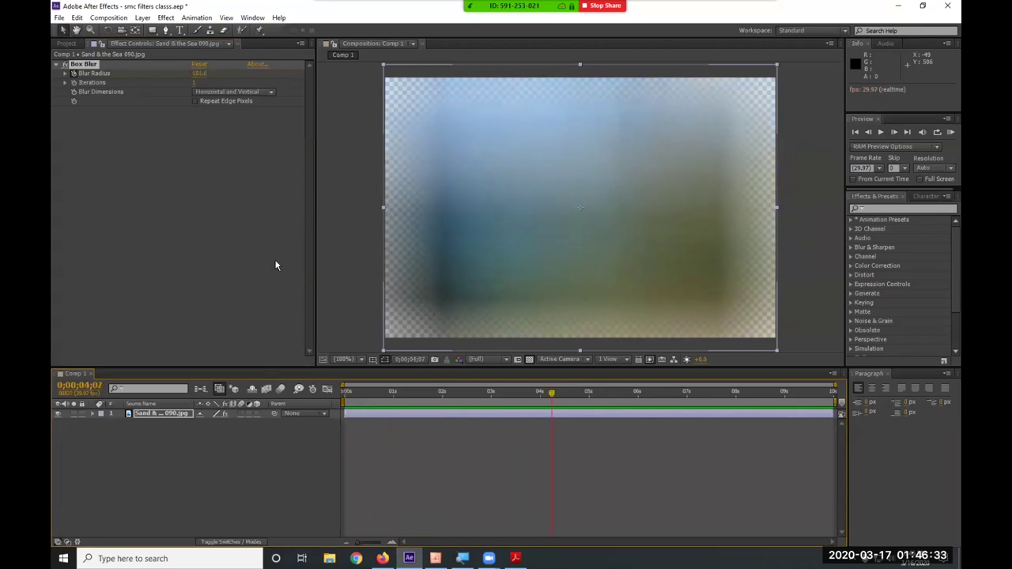
left_click(95, 82)
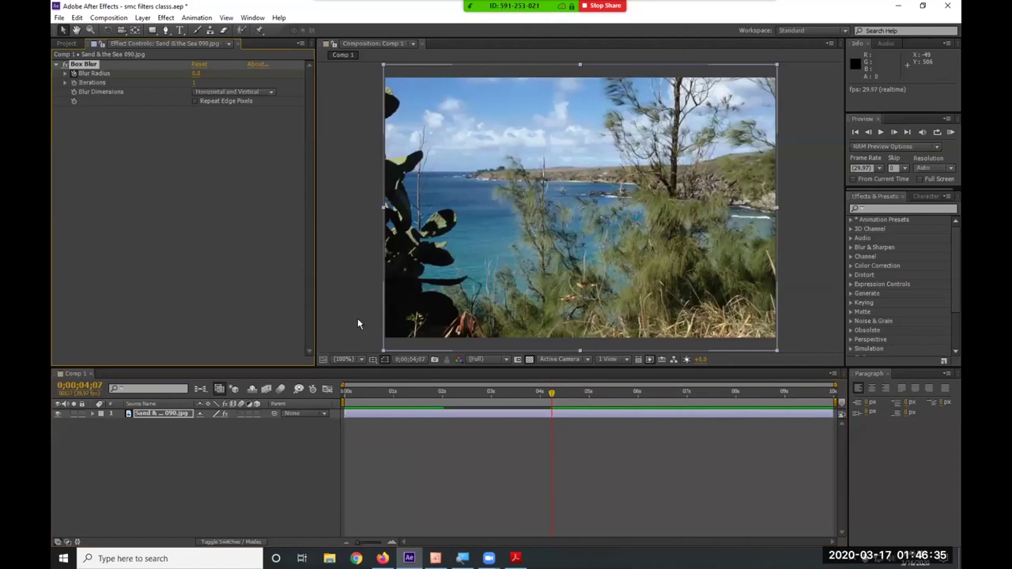
left_click_drag(384, 395, 330, 395)
key("space")
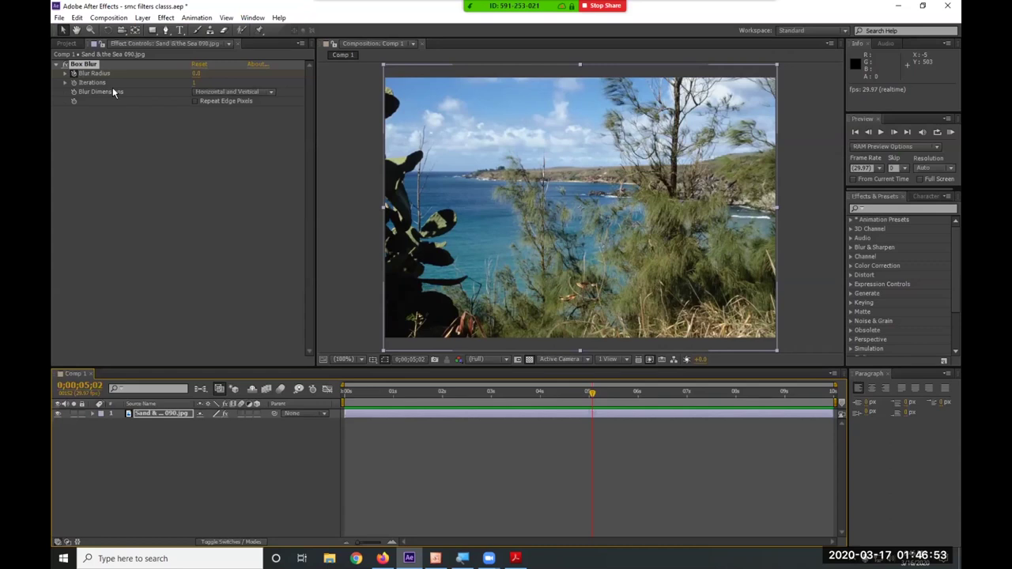
Remove the Blur Radius keyframes and return to the start of the composition.
left_click(74, 73)
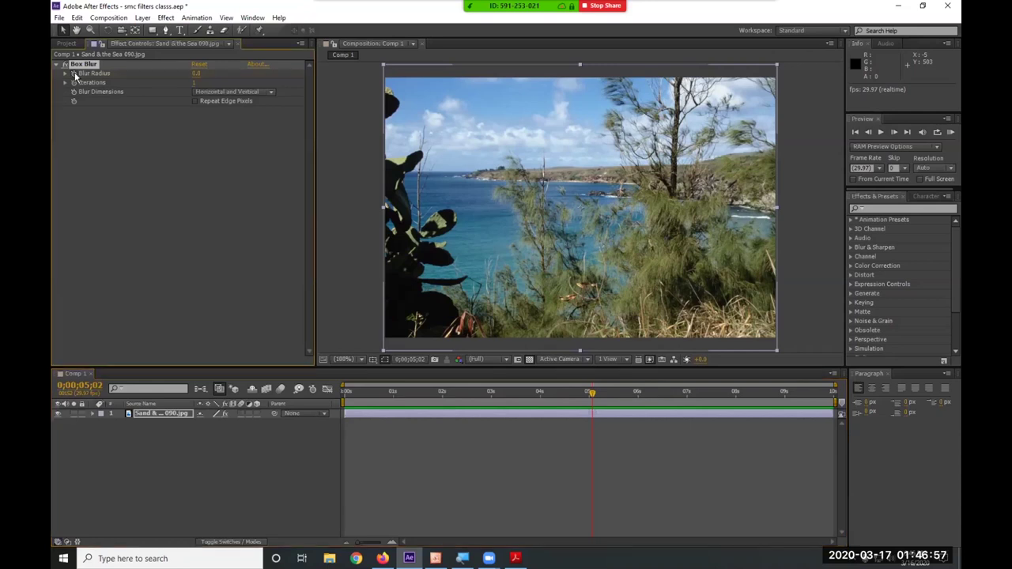
left_click_drag(374, 392, 336, 398)
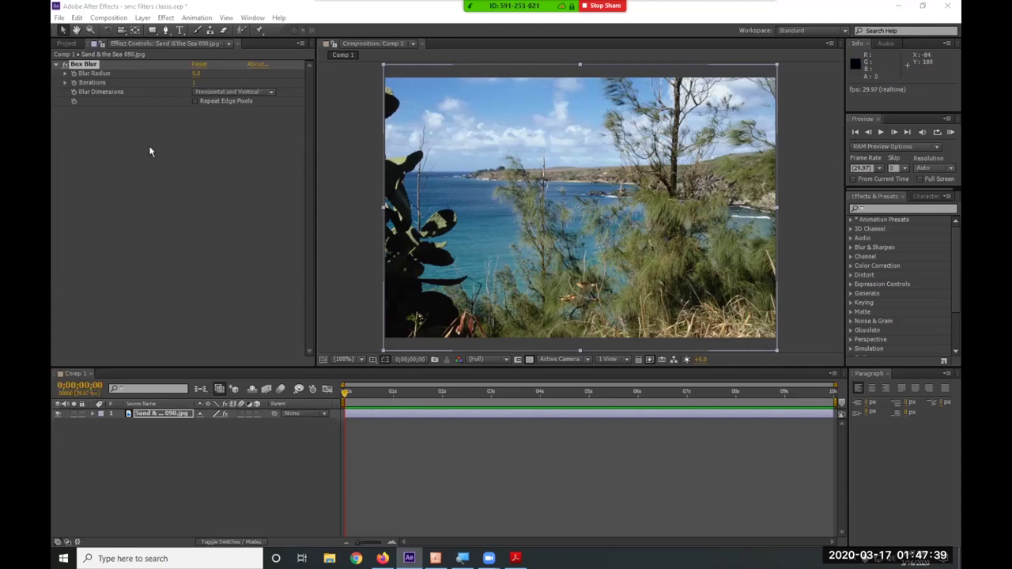
Set the Box Blur radius to about 122 and toggle the effect off and on to compare the image.
left_click(84, 65)
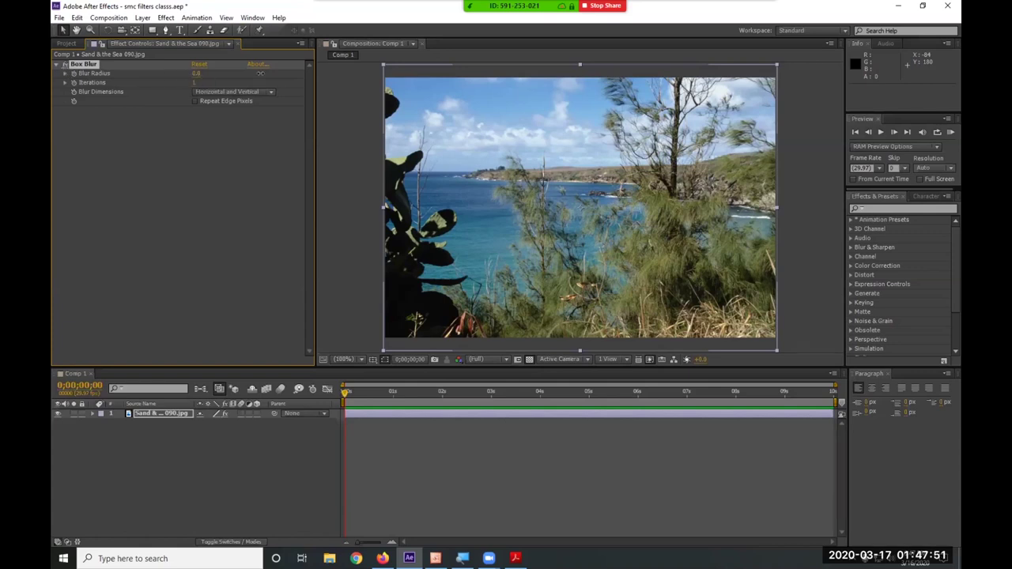
left_click_drag(198, 72, 231, 76)
left_click(66, 64)
left_click(66, 64)
left_click(67, 64)
left_click(66, 64)
left_click(66, 64)
left_click(66, 64)
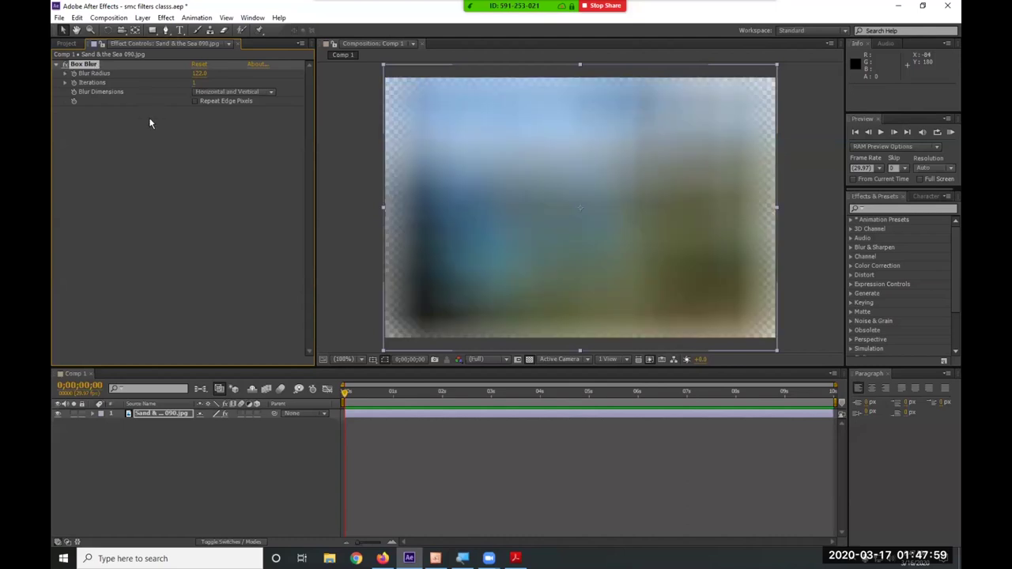
Replace Box Blur on the photo layer with CC Radial Blur and set its Amount to about -49.
key("Delete")
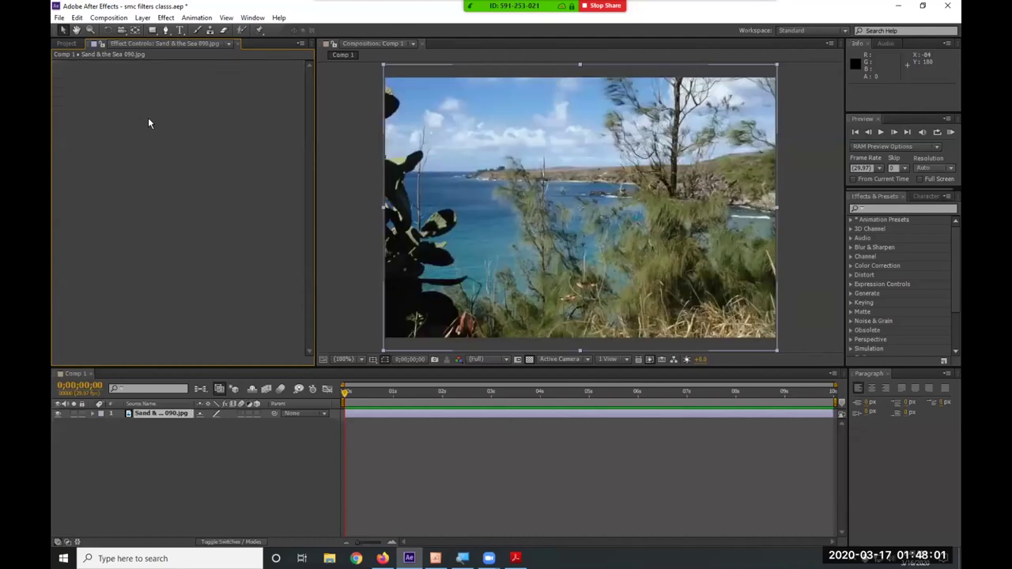
left_click(166, 16)
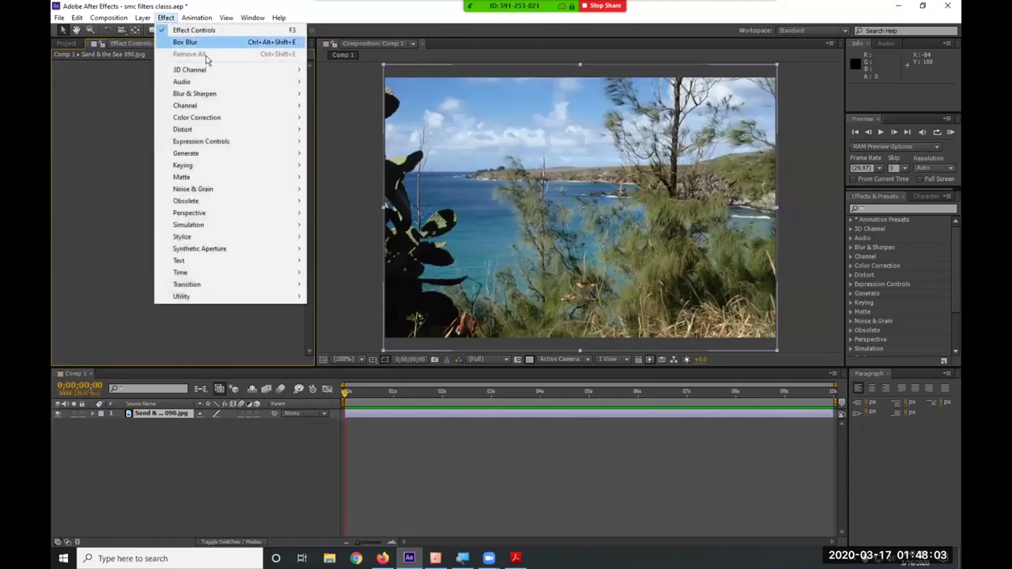
mouse_move(215, 98)
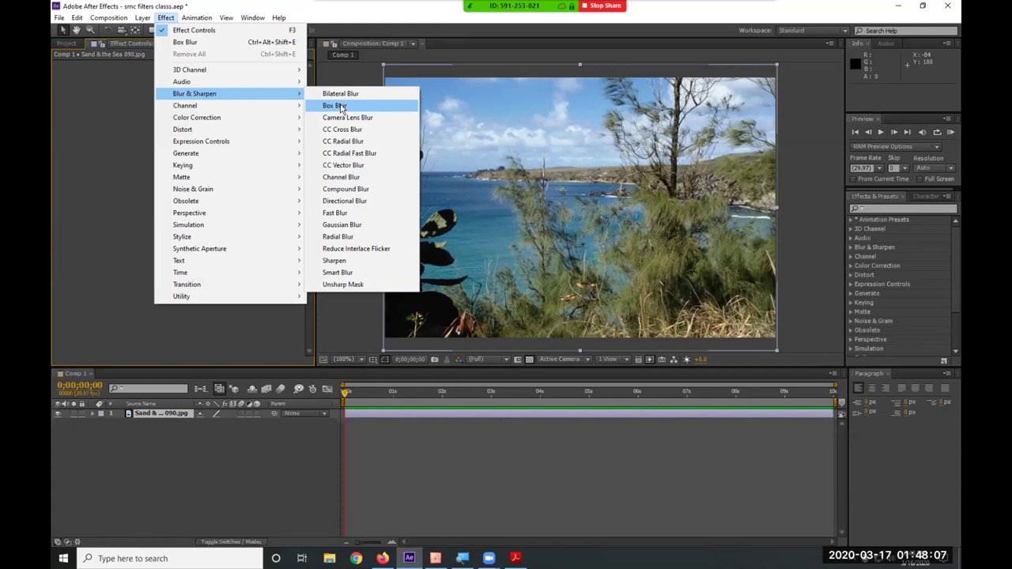
left_click(363, 143)
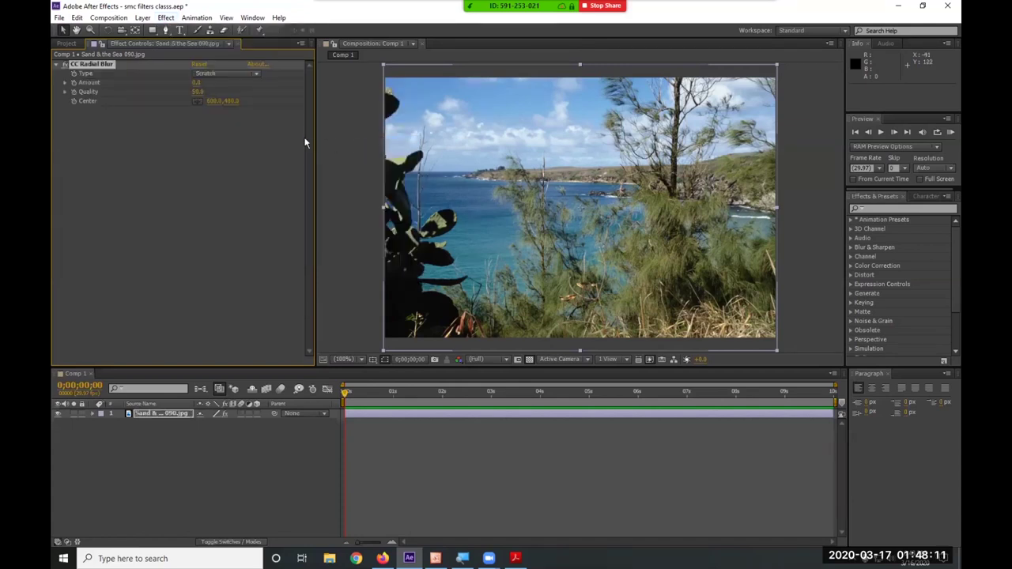
left_click_drag(196, 83, 146, 89)
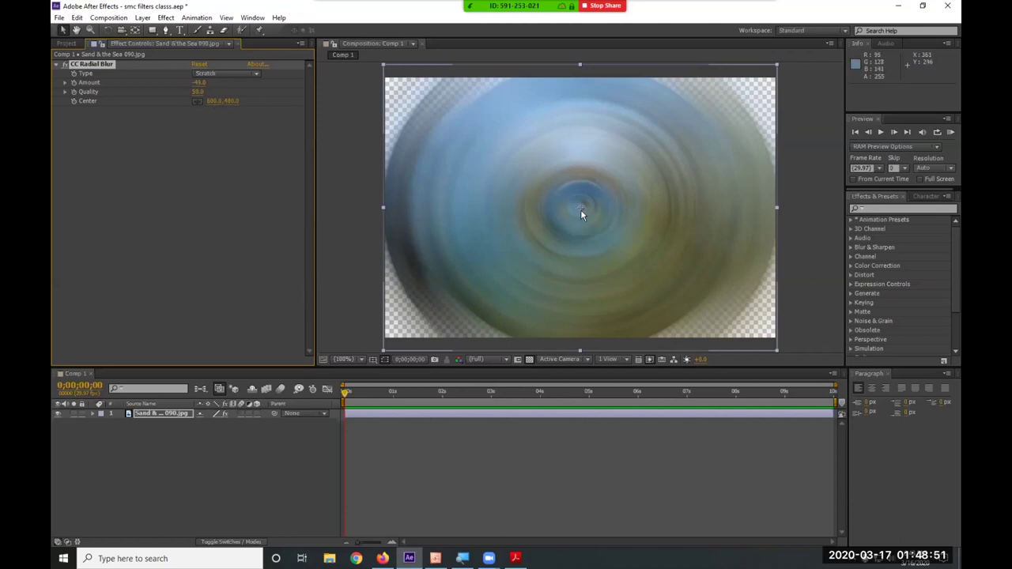
Move the CC Radial Blur center slightly sideways in the composition, to about 664.5, 481.8.
scroll(581, 209, "up", 5)
scroll(586, 212, "down", 1)
scroll(585, 208, "down", 2)
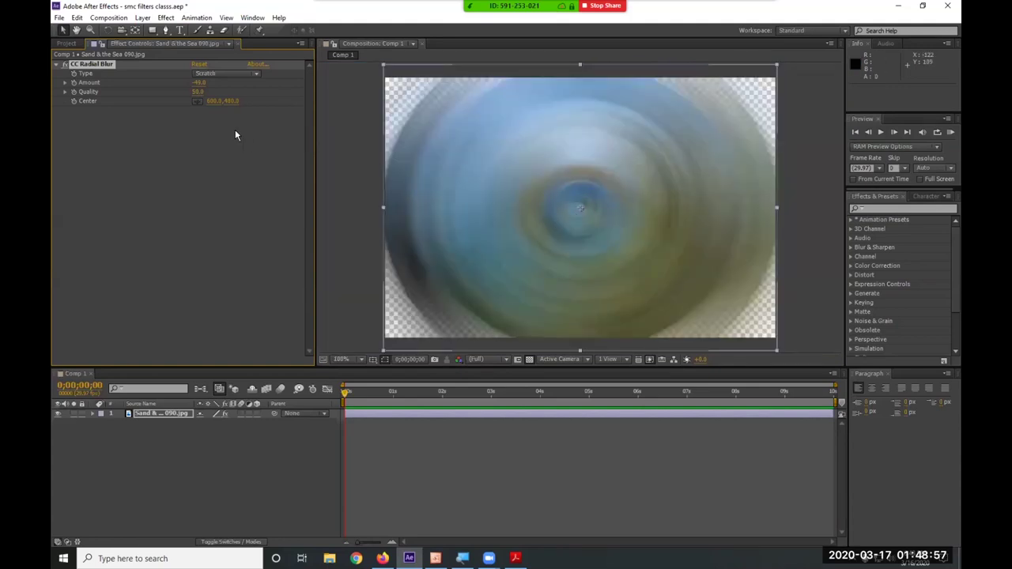
mouse_move(580, 208)
left_mouse_down()
mouse_move(635, 207)
mouse_move(700, 149)
mouse_move(612, 215)
mouse_move(600, 208)
left_mouse_up()
key("period")
key("period")
key("period")
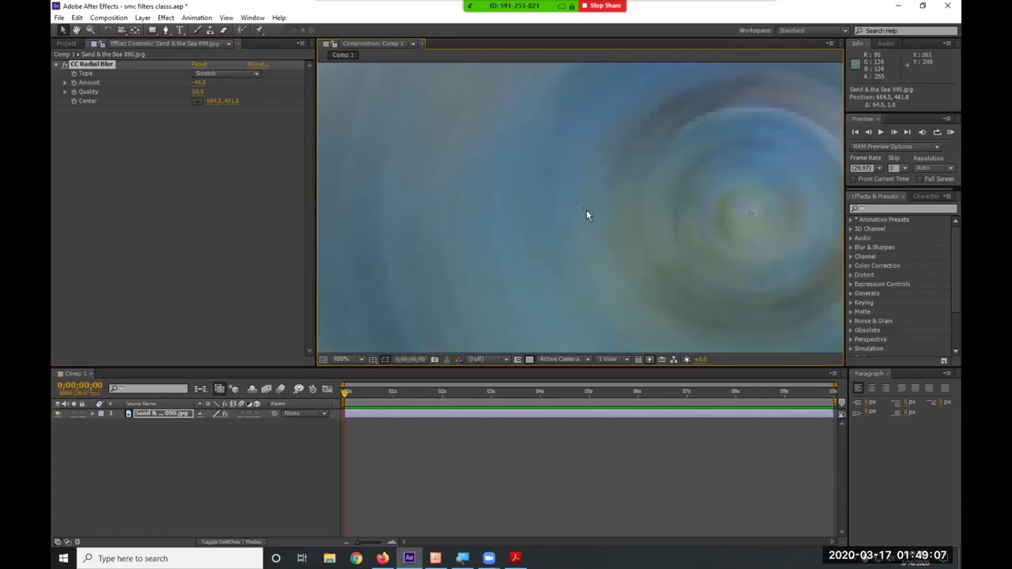
Move the CC Radial Blur center into the sky near the image's upper-left corner, at about 190, 189.
key("comma")
key("comma")
key("comma")
key("comma")
key("comma")
key("comma")
key("comma")
key("comma")
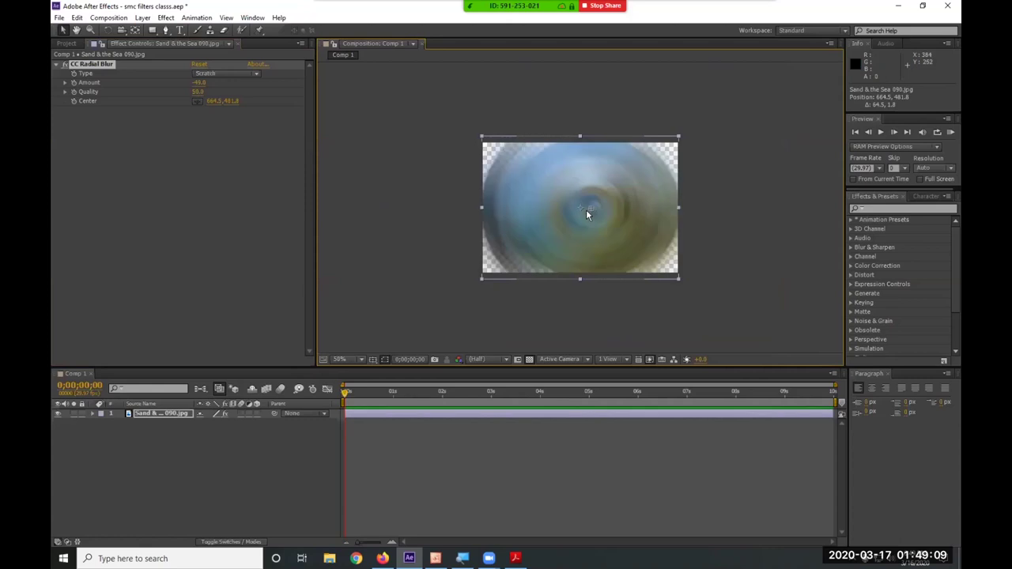
key("period")
left_click_drag(588, 209, 444, 125)
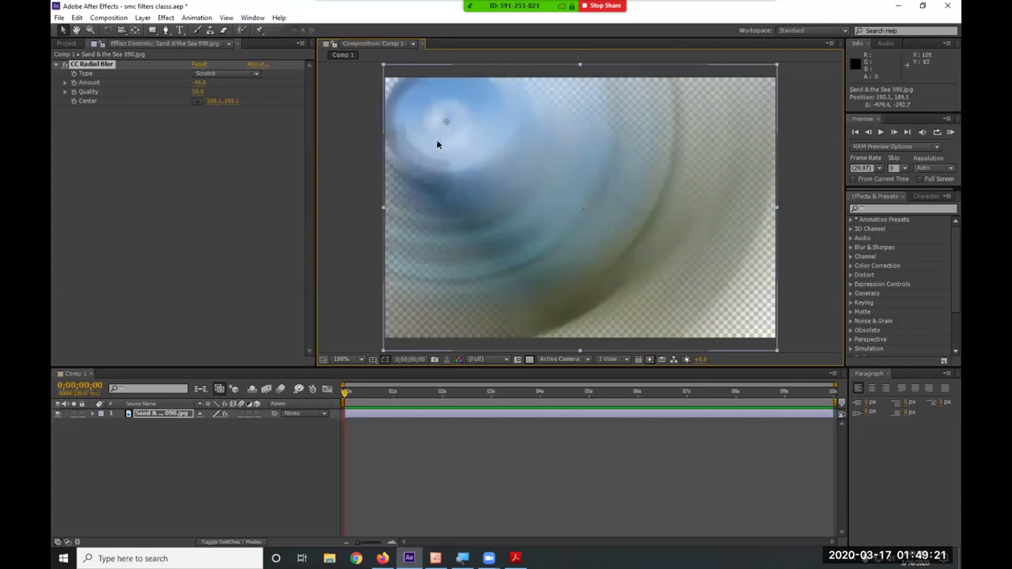
Adjust the CC Radial Blur Center values numerically to 713.1, 150.
left_click_drag(229, 108, 308, 108)
left_click_drag(207, 103, 426, 113)
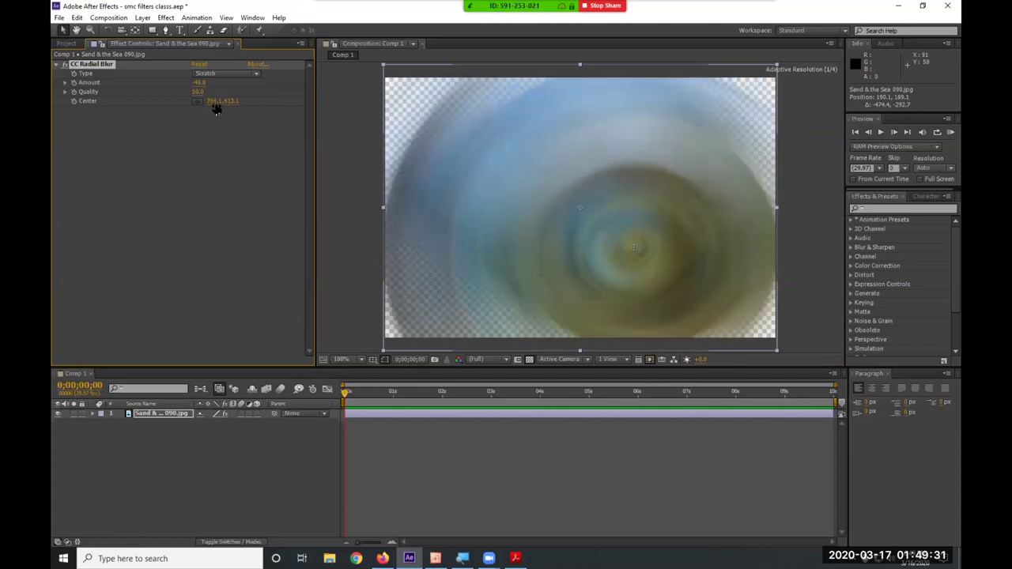
left_click(236, 102)
type("644.1")
key("Return")
left_click(234, 101)
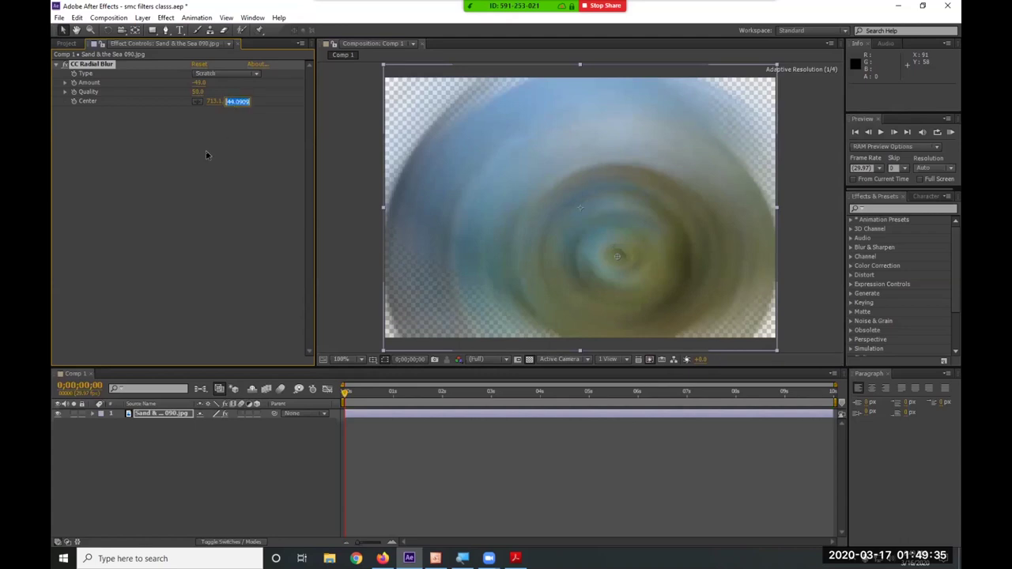
type("150")
key("Return")
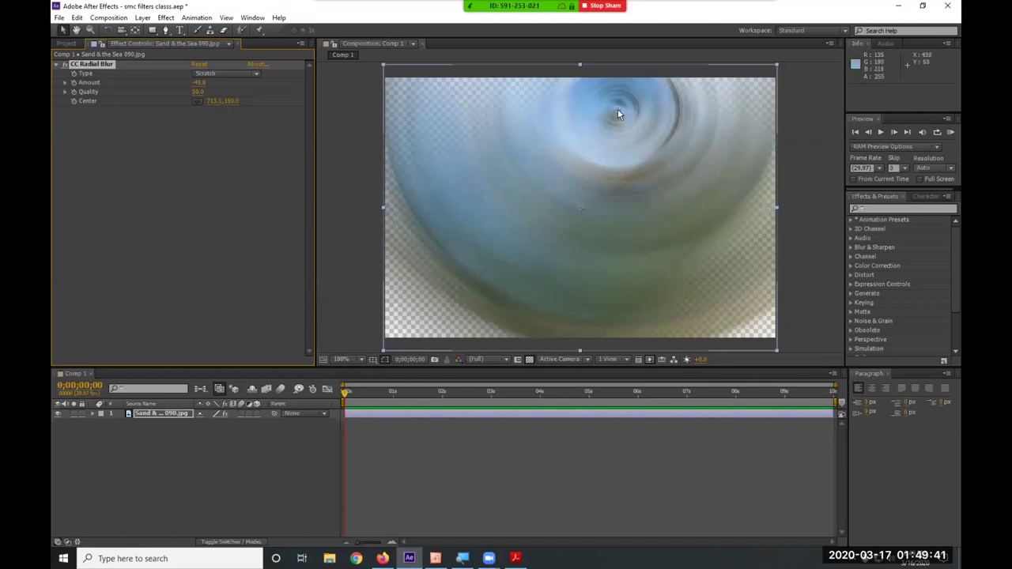
Reposition the CC Radial Blur center by hand, first to about 622, 183 and finally to about 624, 513.
left_click_drag(617, 113, 588, 122)
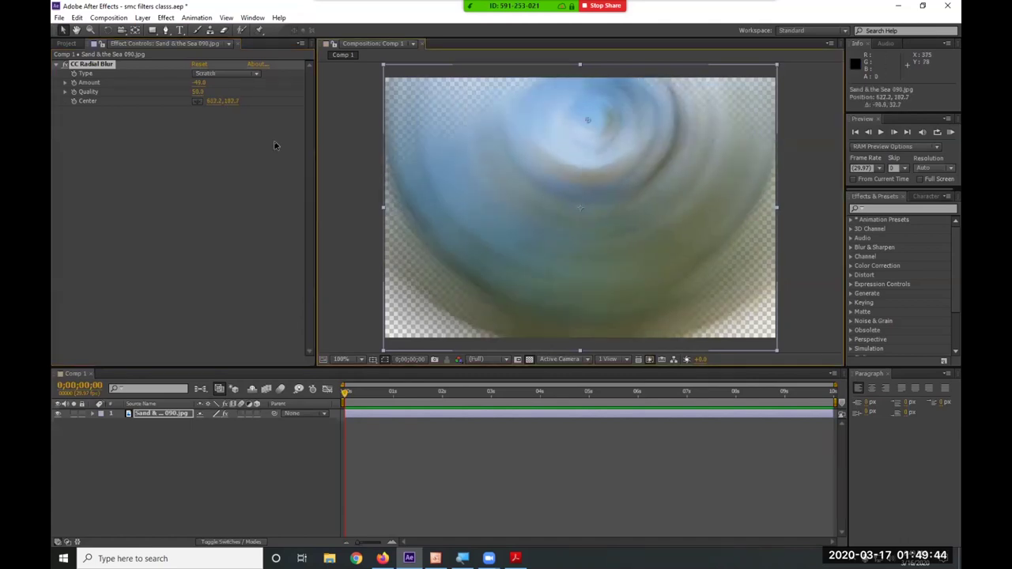
left_click(198, 102)
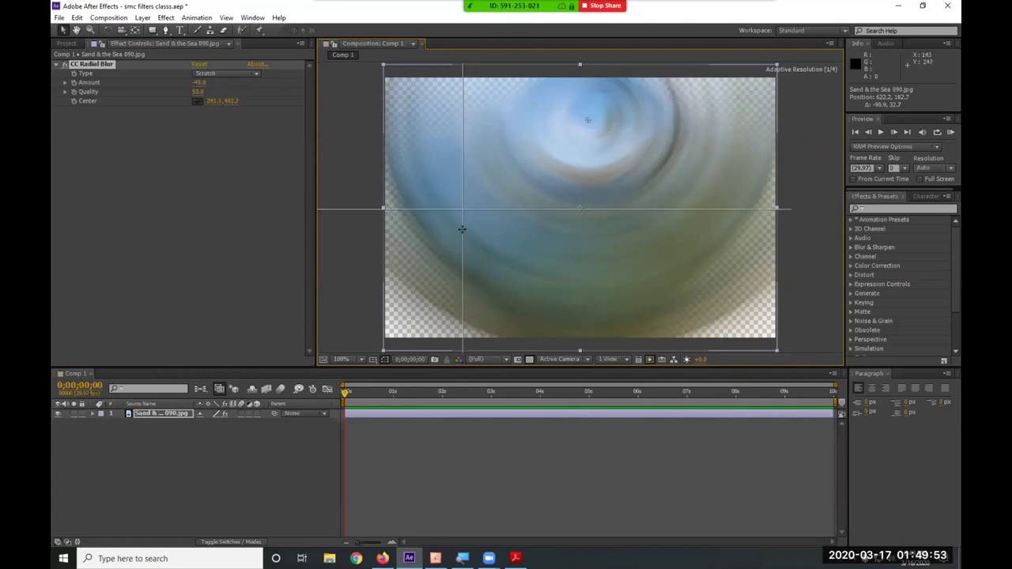
left_click(668, 242)
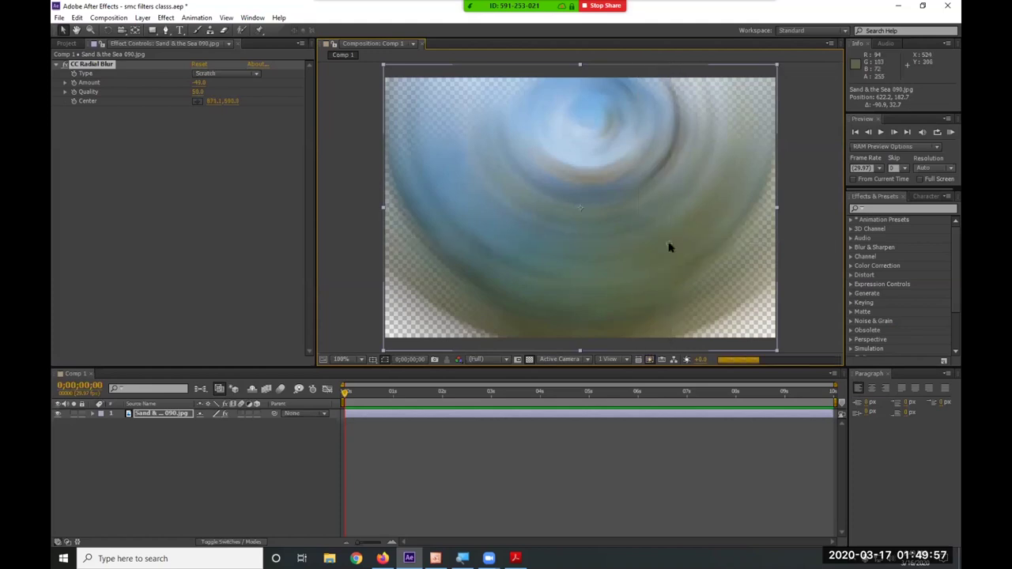
left_click_drag(669, 246, 568, 215)
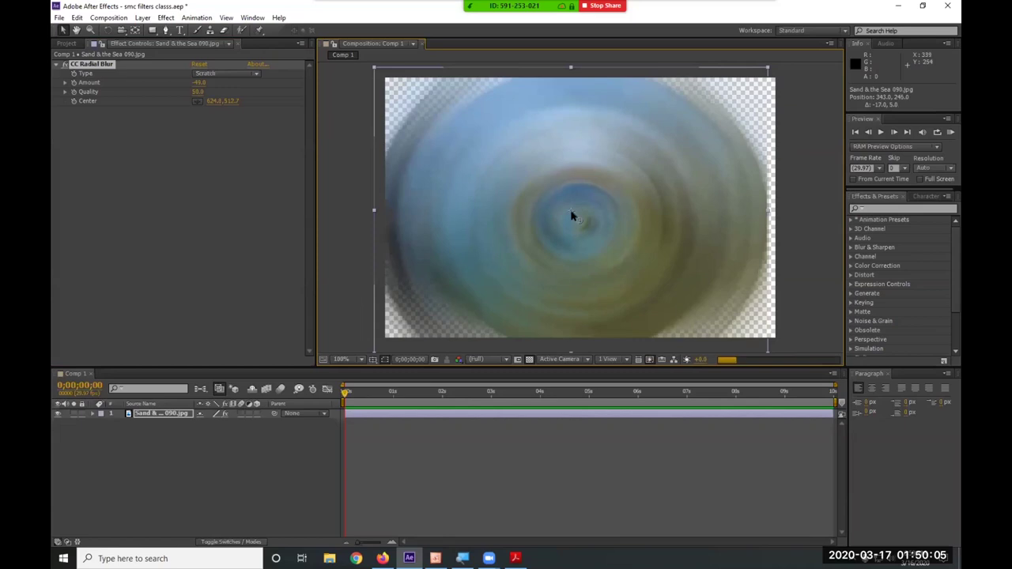
Undo the cutting of CC Radial Blur and move its center to about 942, 267 near the trees.
key("Delete")
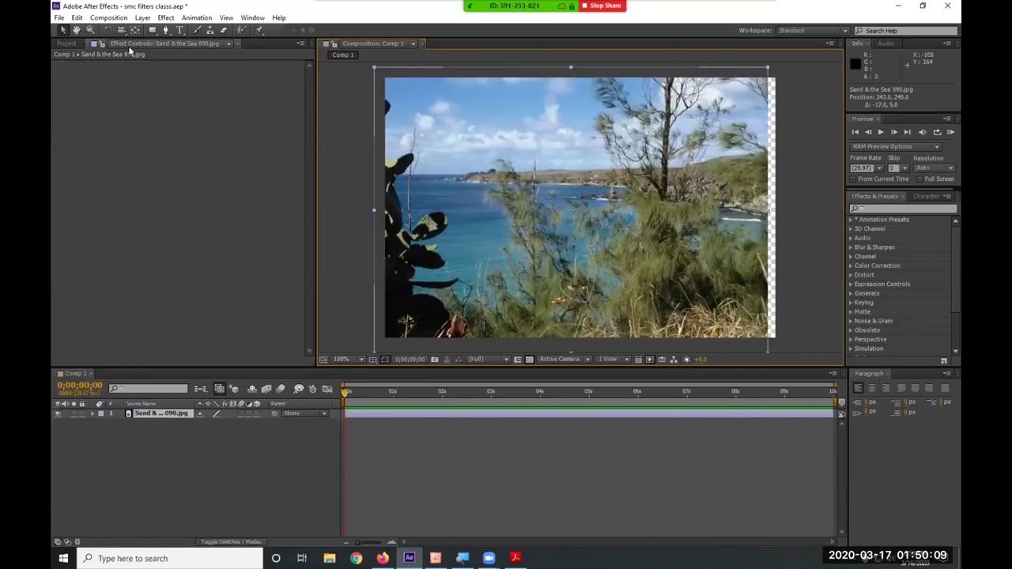
left_click(77, 17)
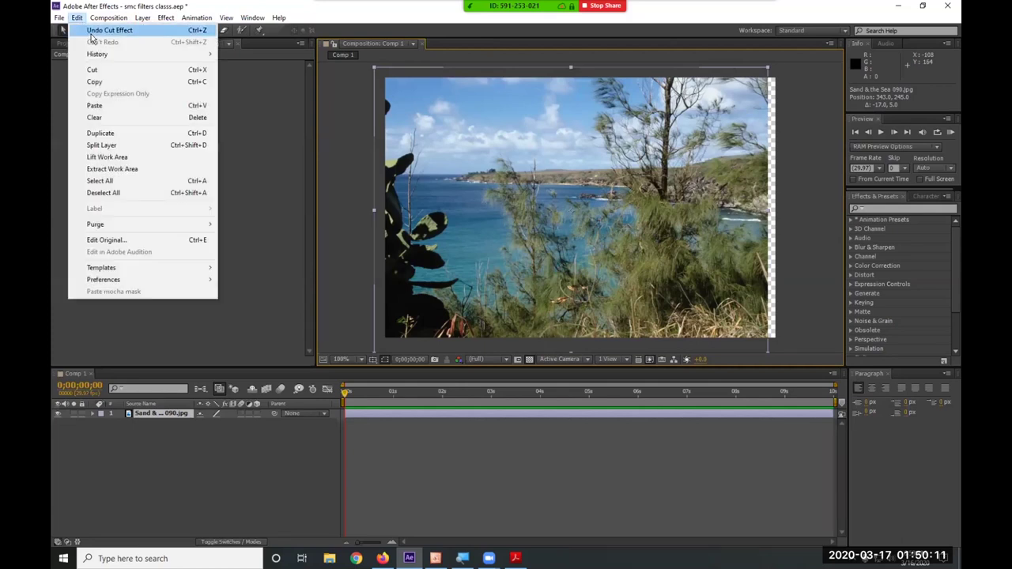
left_click(95, 32)
left_click_drag(578, 224, 685, 157)
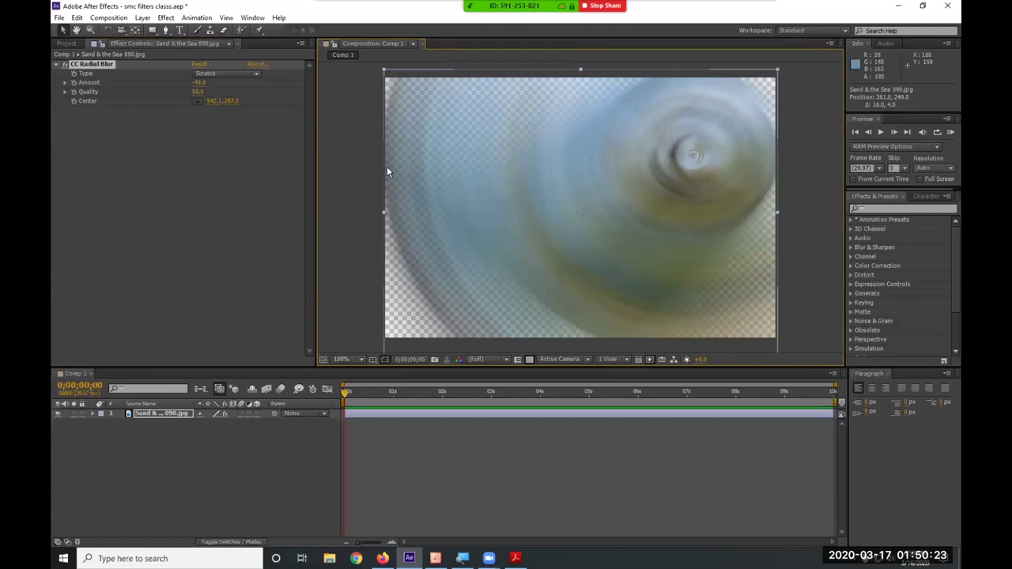
Delete CC Radial Blur from the photo layer and apply a fresh CC Radial Blur.
left_click(101, 64)
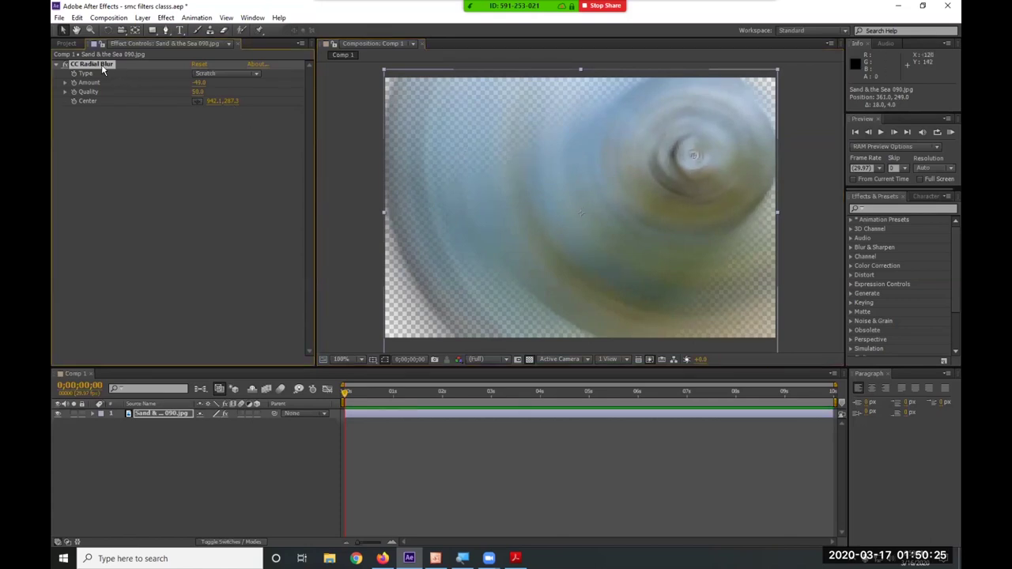
key("Delete")
left_click(166, 17)
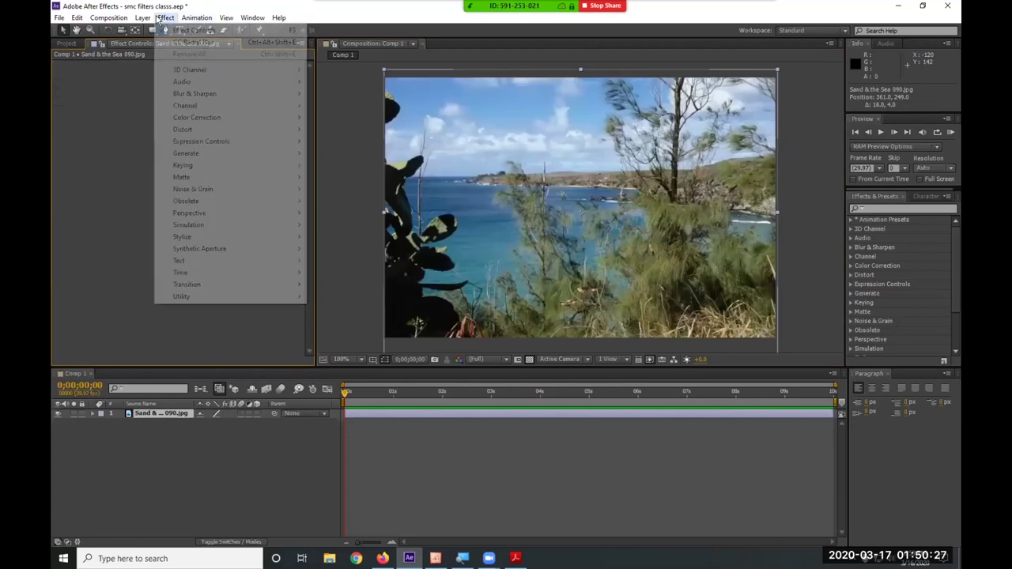
mouse_move(209, 98)
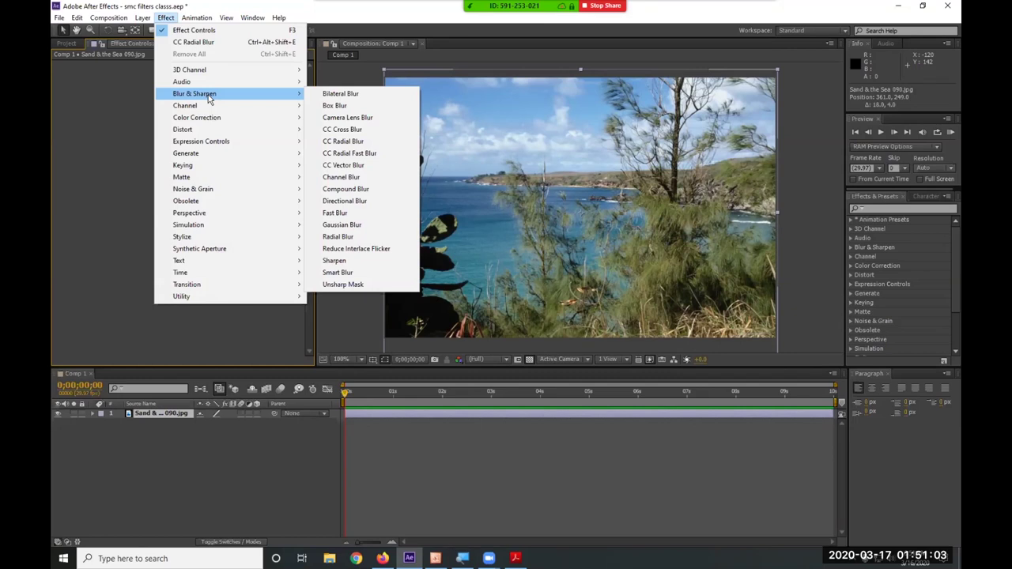
left_click(364, 142)
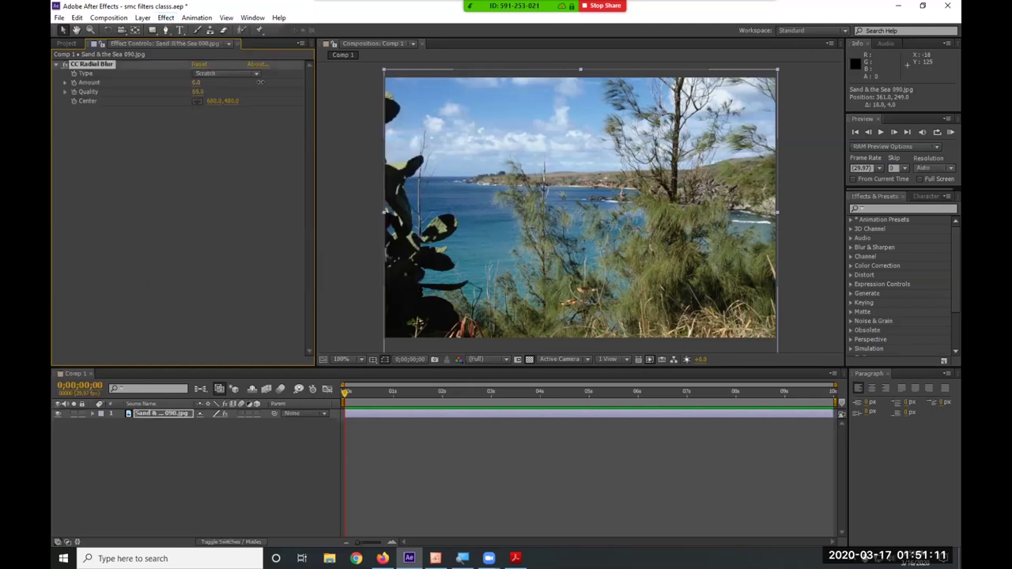
Set the CC Radial Blur Amount to about 140 and move its center to about 249.6, 256.4.
left_click_drag(259, 81, 274, 86)
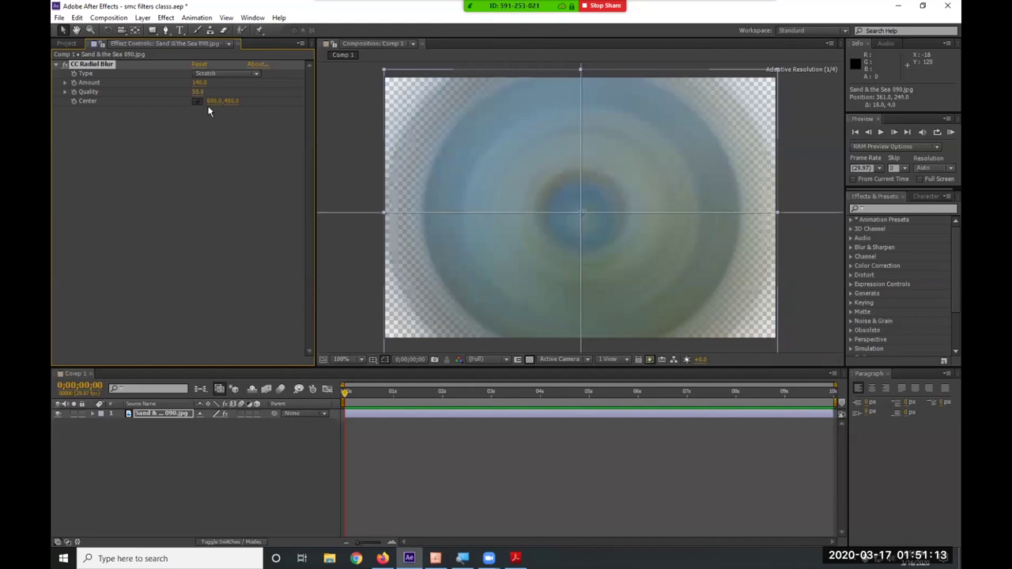
left_click(524, 190)
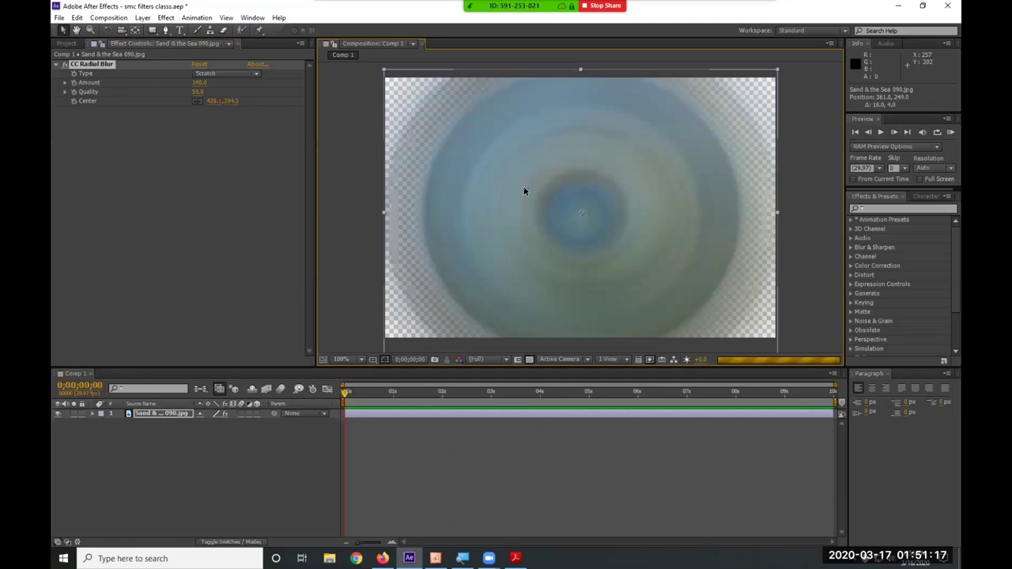
left_click_drag(517, 183, 467, 150)
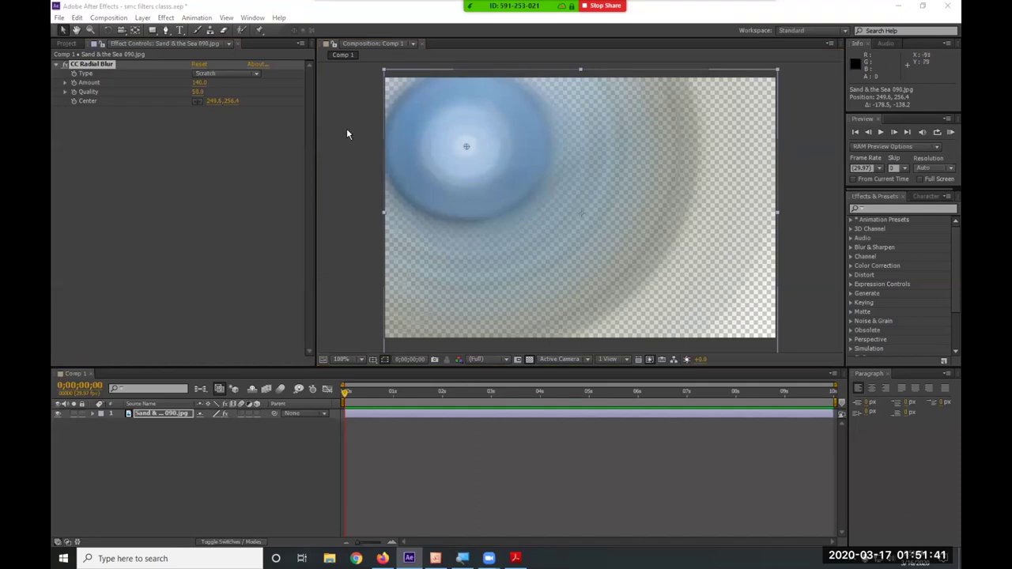
Delete CC Radial Blur from the photo layer and apply the Radial Blur effect from the Blur & Sharpen category.
left_click(96, 72)
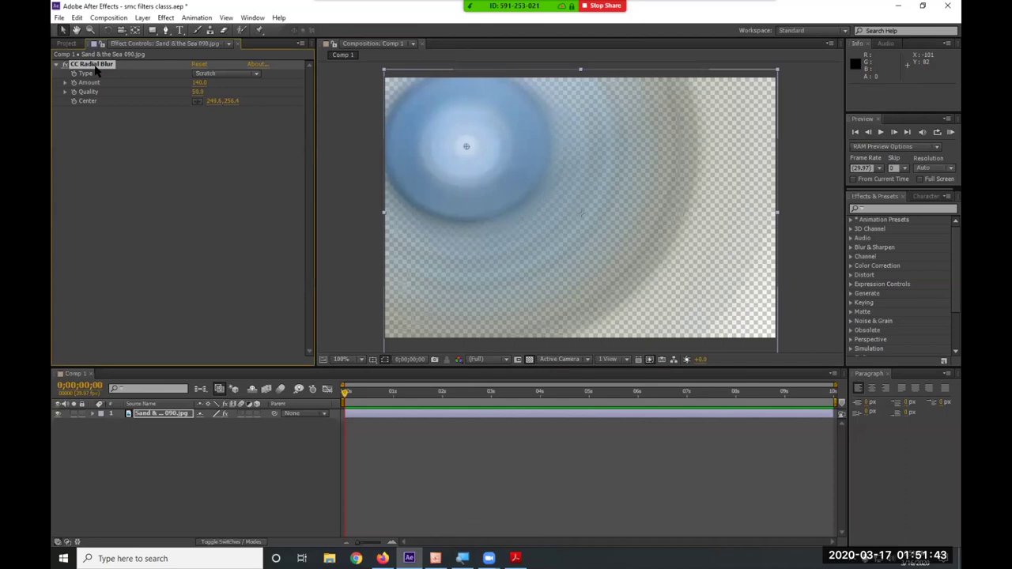
key("Delete")
left_click(165, 17)
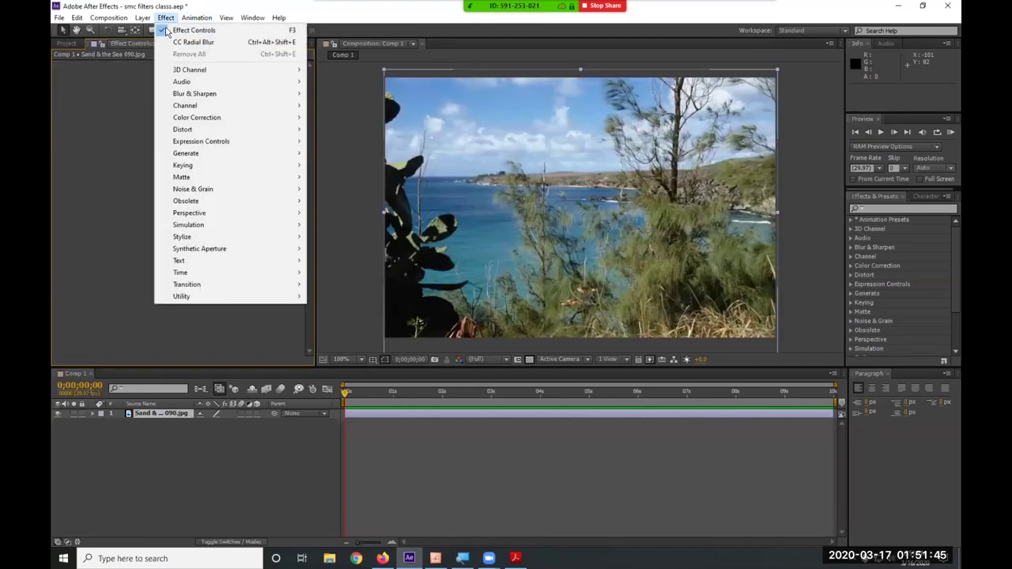
mouse_move(229, 103)
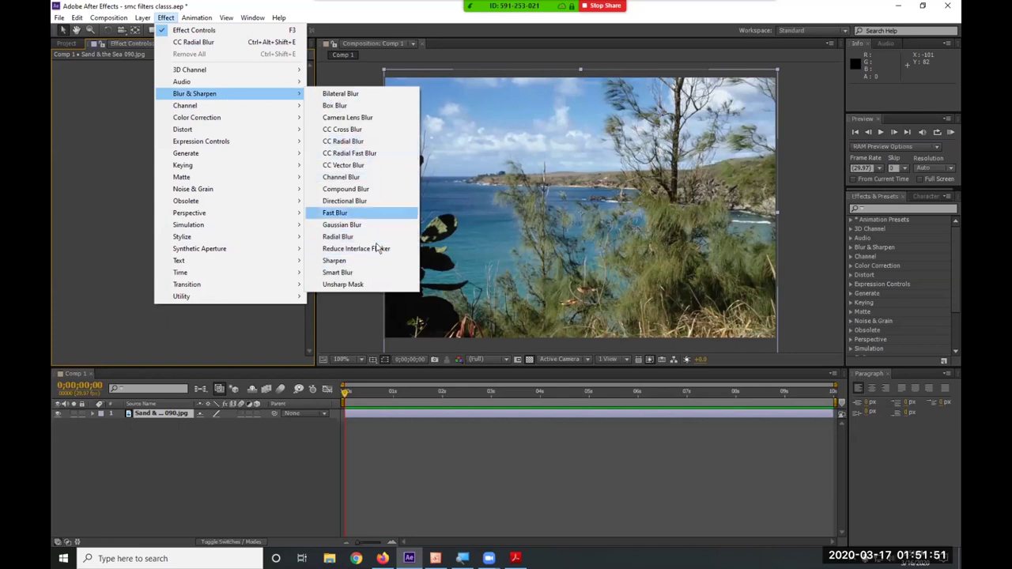
left_click(349, 236)
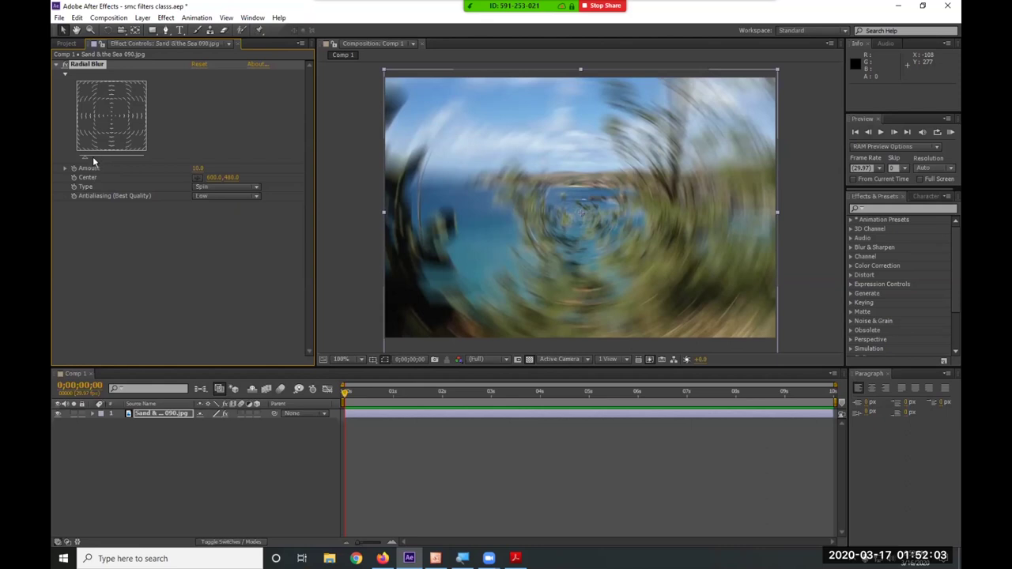
Set the Radial Blur Amount to about 56 and alternate its Type between Zoom and Spin, finishing on Zoom.
left_click_drag(102, 156, 116, 161)
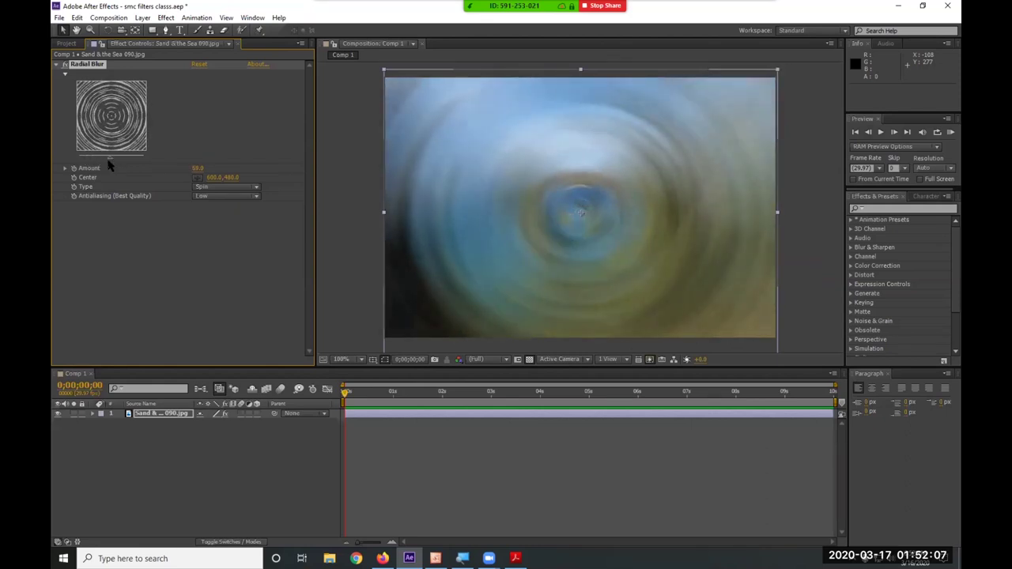
left_click(213, 191)
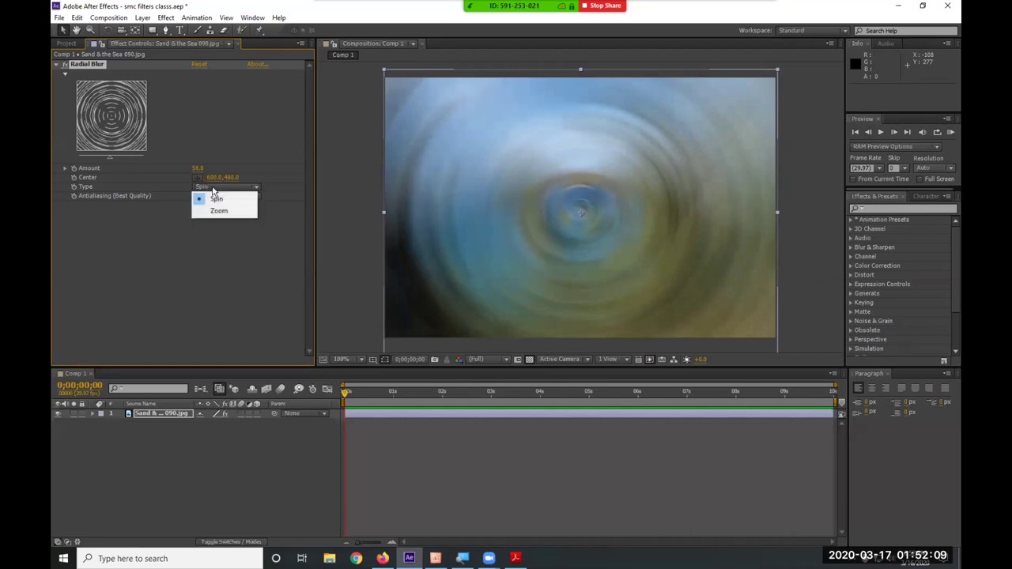
left_click(221, 210)
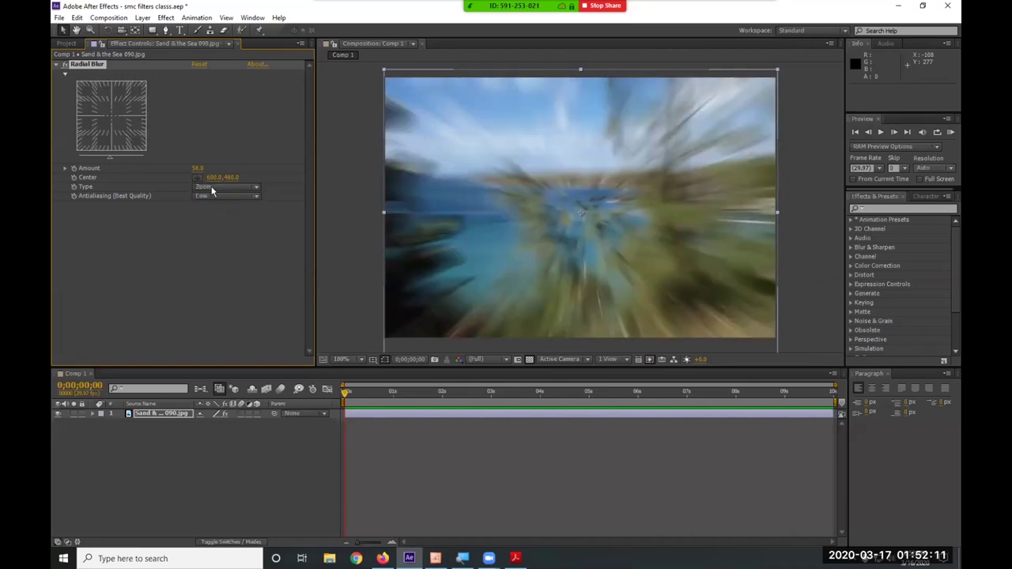
left_click(210, 188)
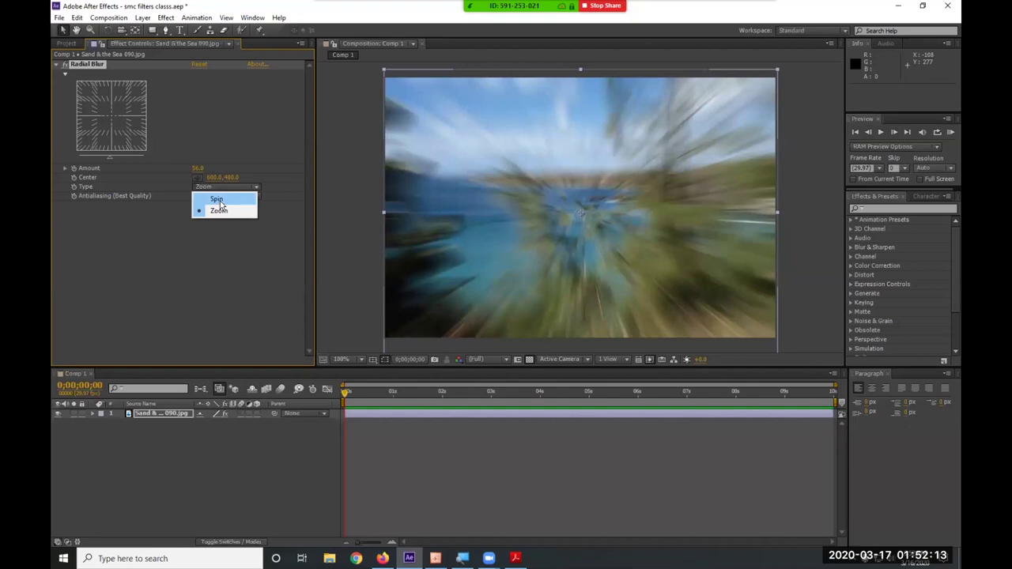
left_click(219, 199)
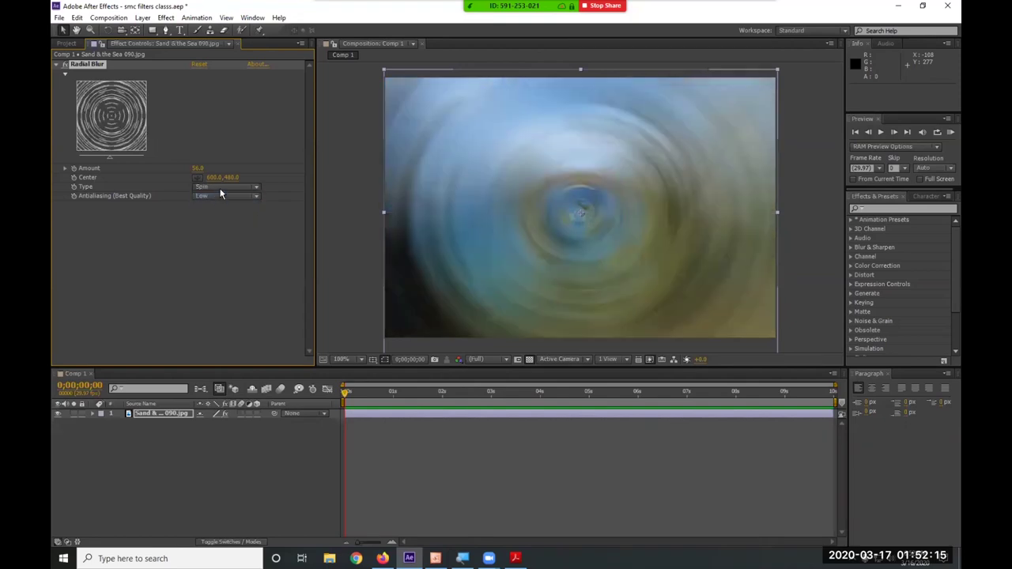
left_click(220, 190)
left_click(221, 208)
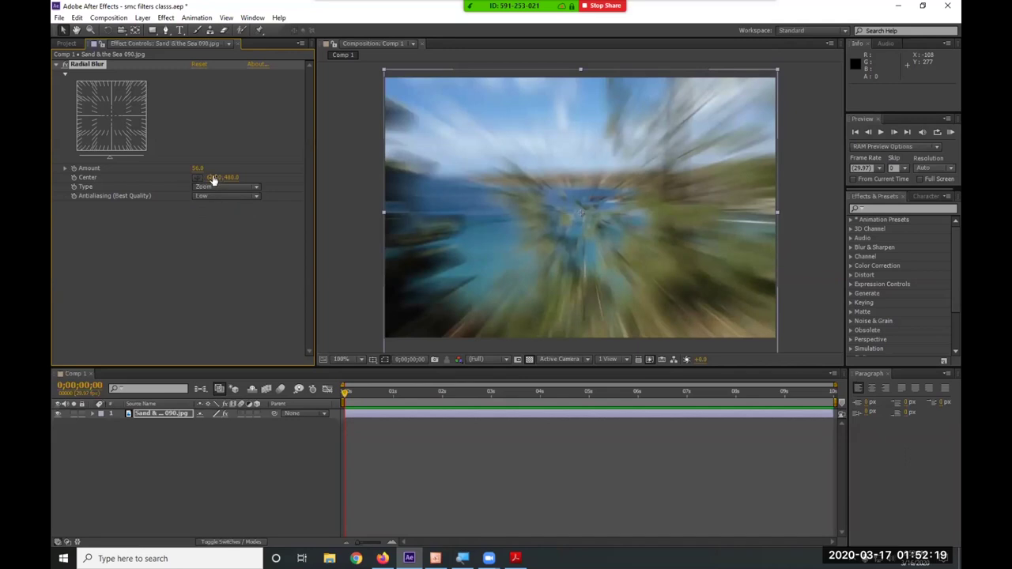
Place the Radial Blur center in the upper-left sky, then move it to about 887.6, 300 on the tree trunk.
left_click(197, 178)
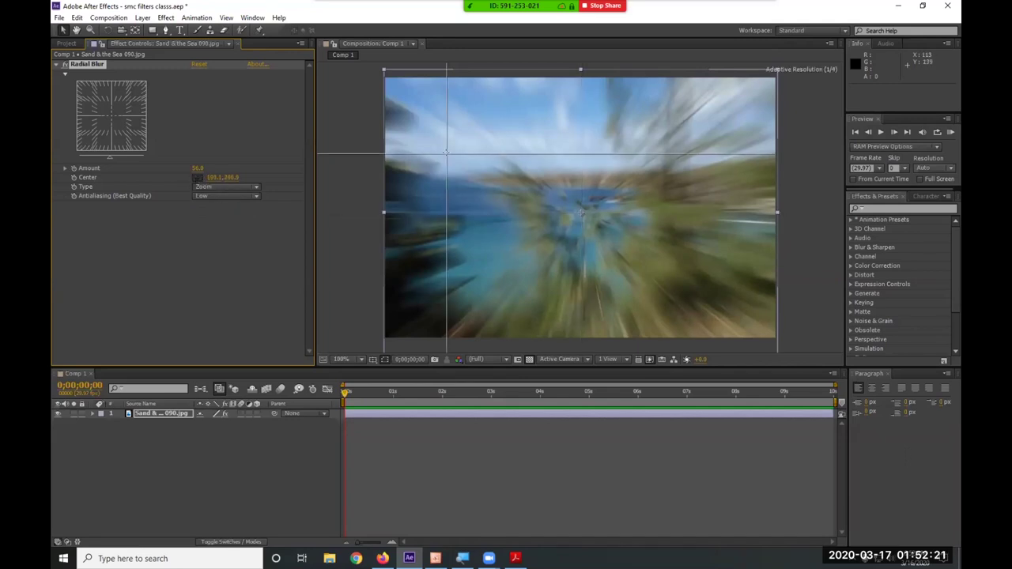
left_click(446, 153)
left_click_drag(494, 164, 666, 156)
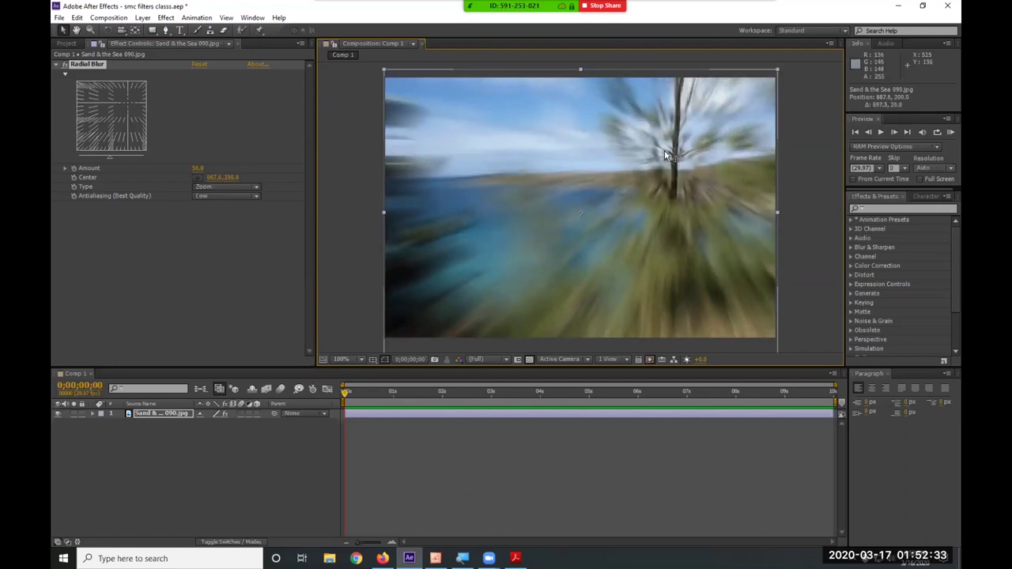
Expand the Blur & Sharpen category in the effects list and delete Radial Blur from the photo layer.
left_click(174, 18)
mouse_move(197, 93)
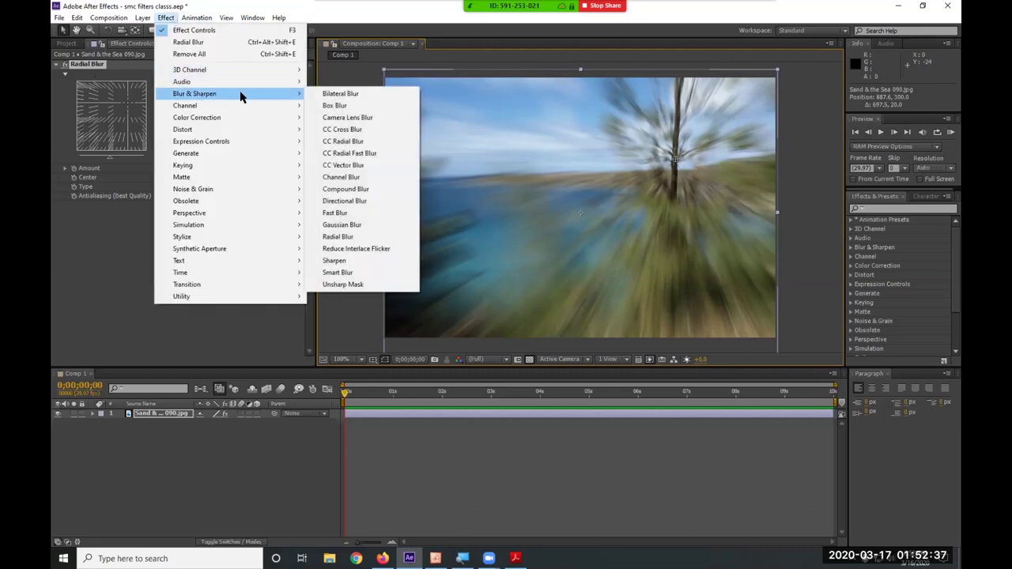
left_click(848, 244)
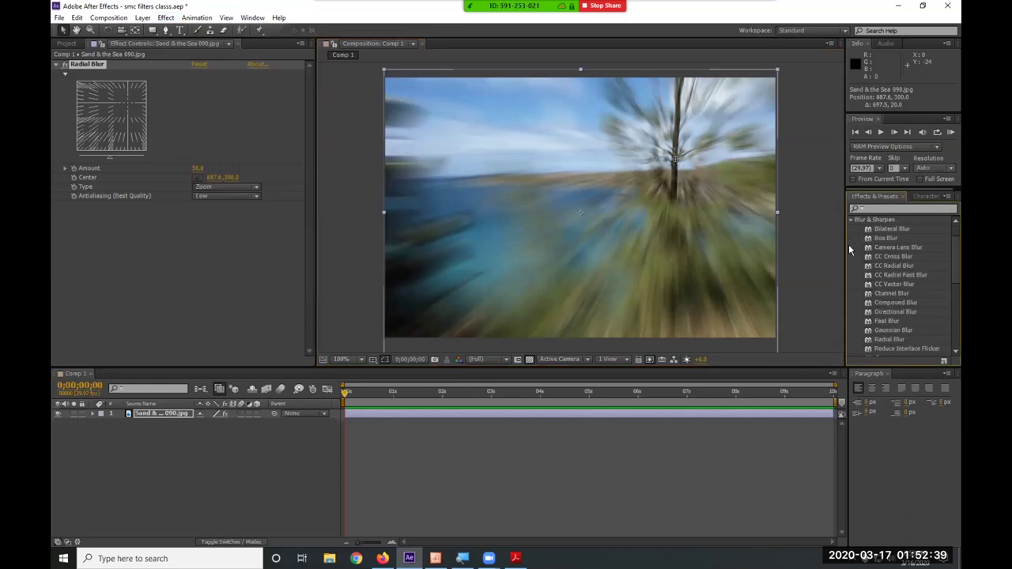
left_click(83, 64)
key("Delete")
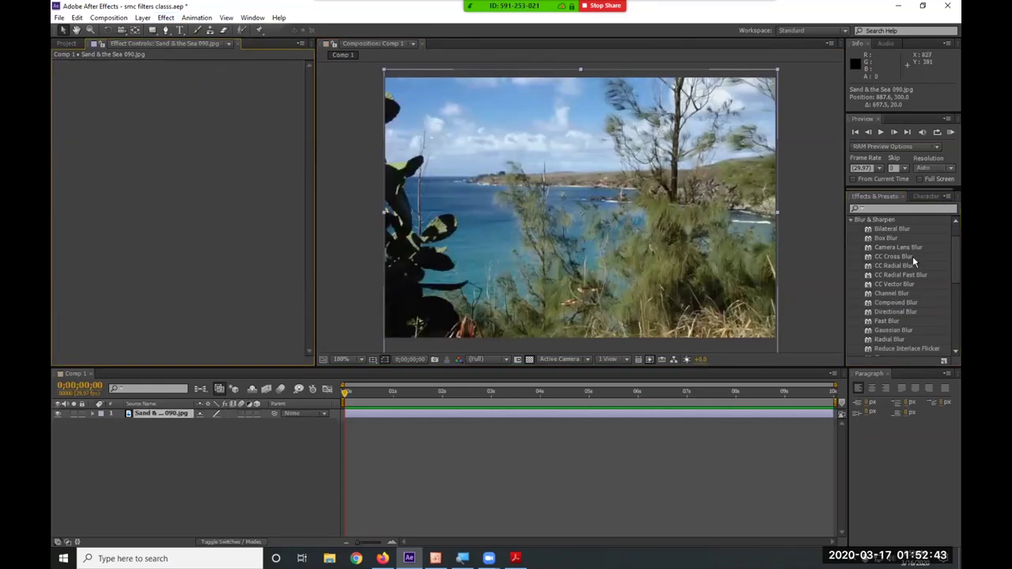
Apply Box Blur to the photo layer and increase its Blur Radius until the picture is heavily blurred.
left_click(880, 238)
left_click_drag(867, 245, 470, 418)
left_click_drag(194, 74, 630, 413)
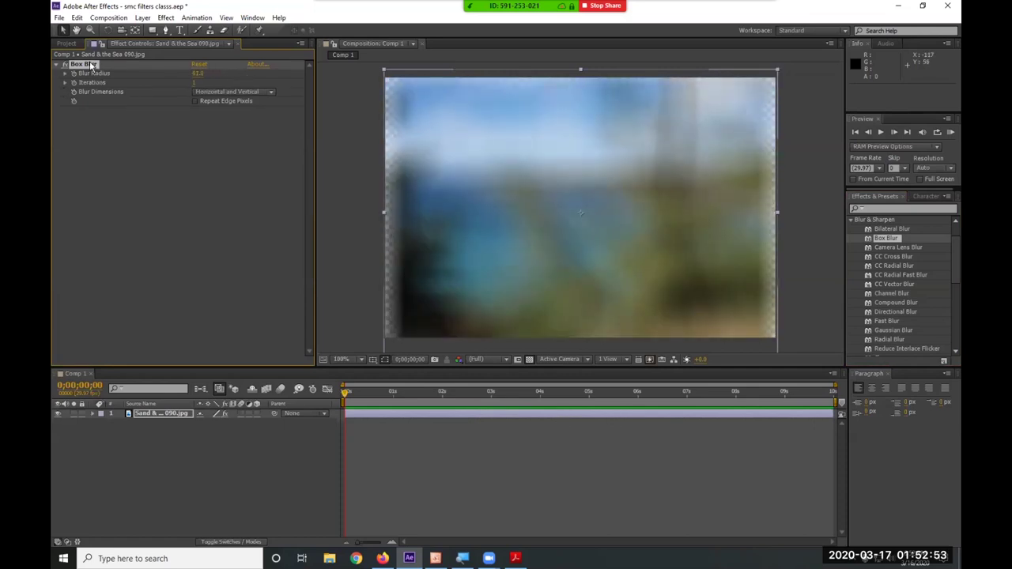
Replace Box Blur with Radial Blur on the photo layer, using Type Zoom and an Amount of about 450.
key("Delete")
left_click(888, 340)
left_click_drag(889, 342, 483, 411)
left_click(235, 188)
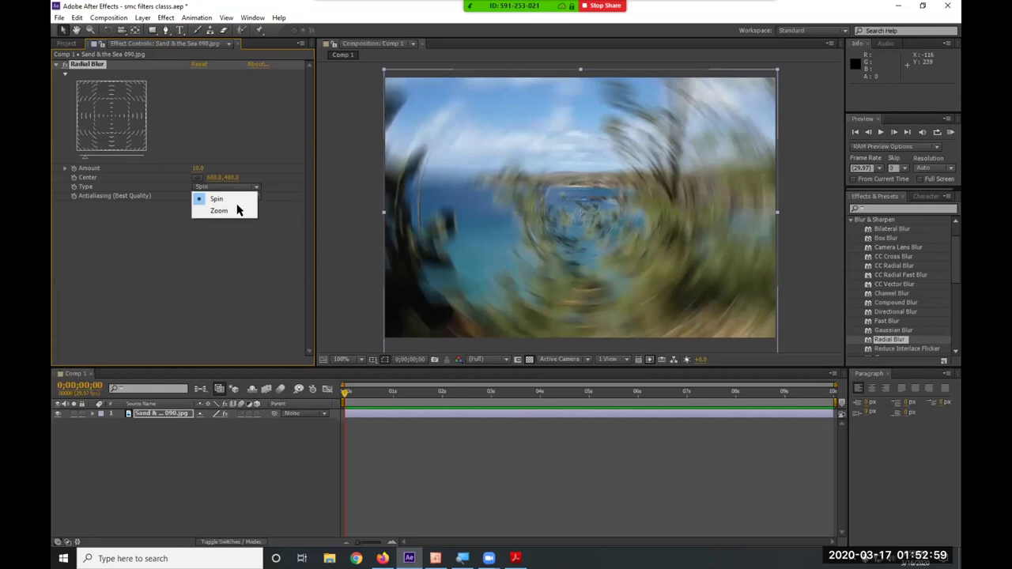
left_click(237, 210)
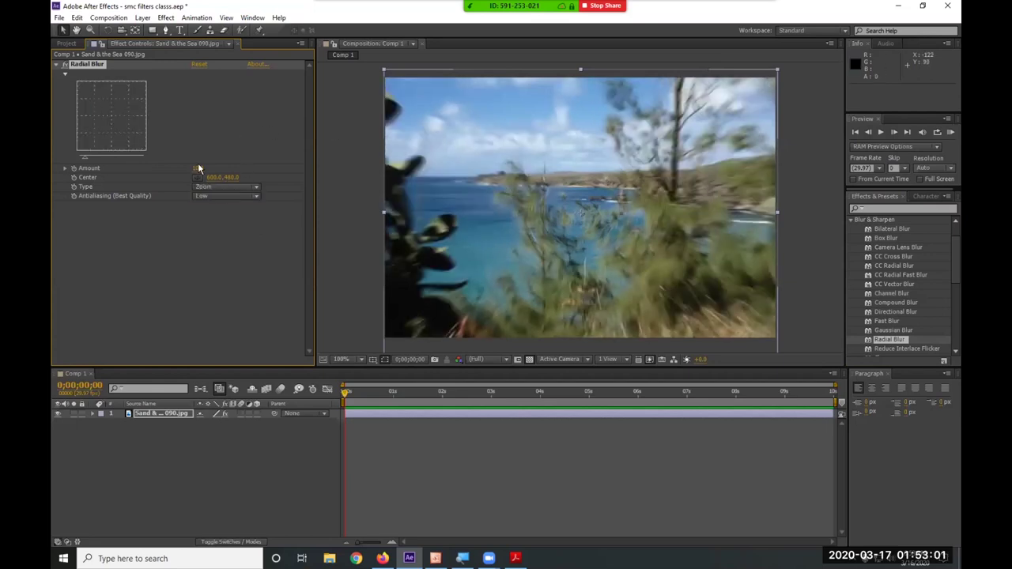
left_click_drag(198, 169, 292, 168)
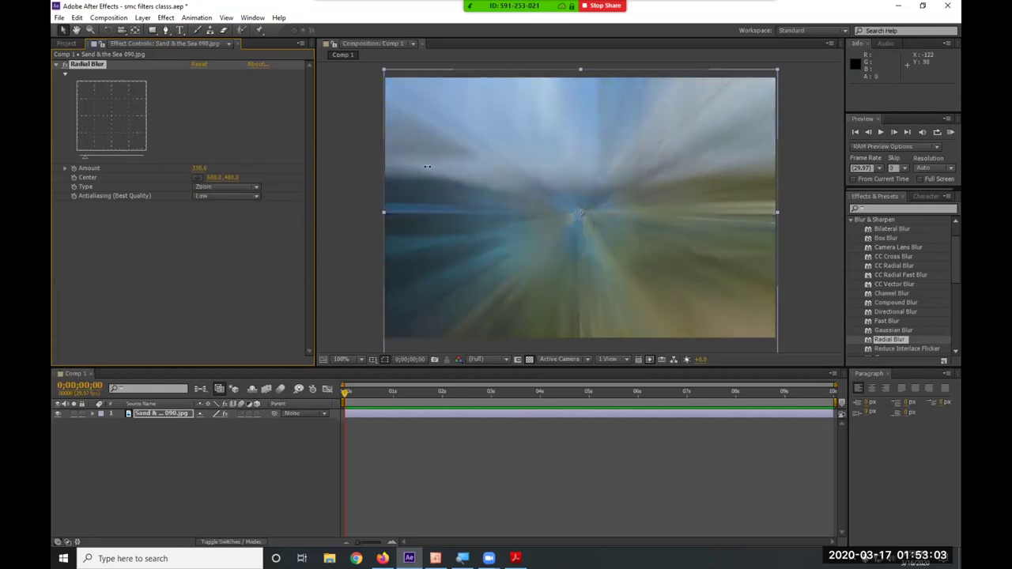
left_click_drag(426, 166, 445, 167)
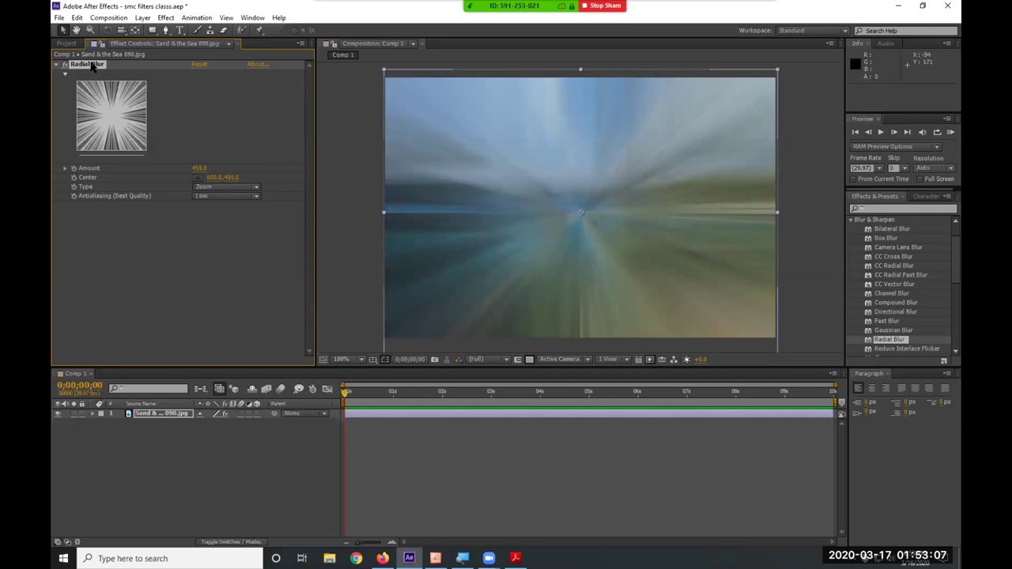
Delete Radial Blur and remove the Sand & the Sea 090.jpg layer from Comp 1.
key("Delete")
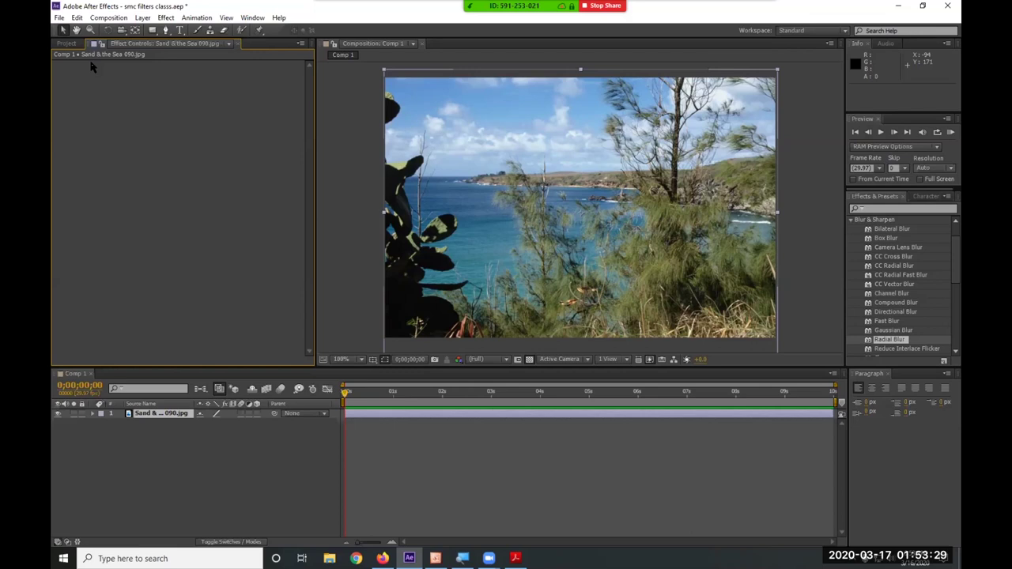
left_click(148, 414)
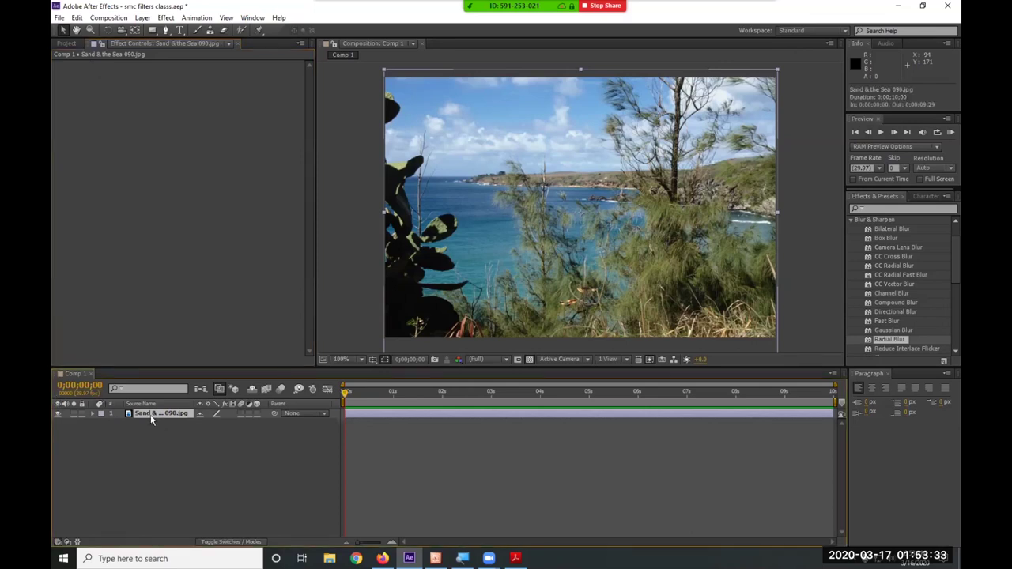
key("Delete")
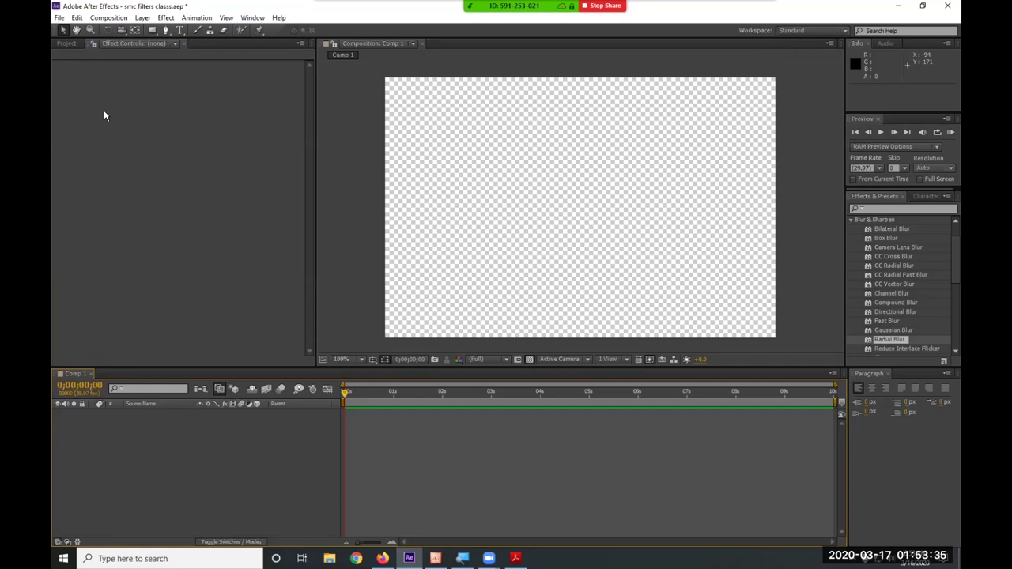
Add World Map - Blue.jpg from the project files to the center of Comp 1.
key("ctrl+0")
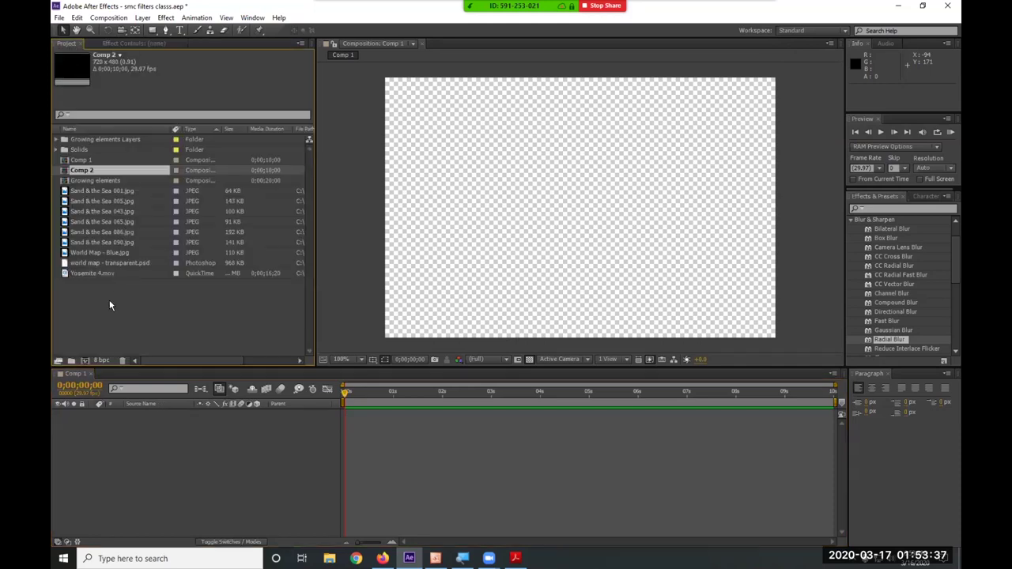
left_click(121, 252)
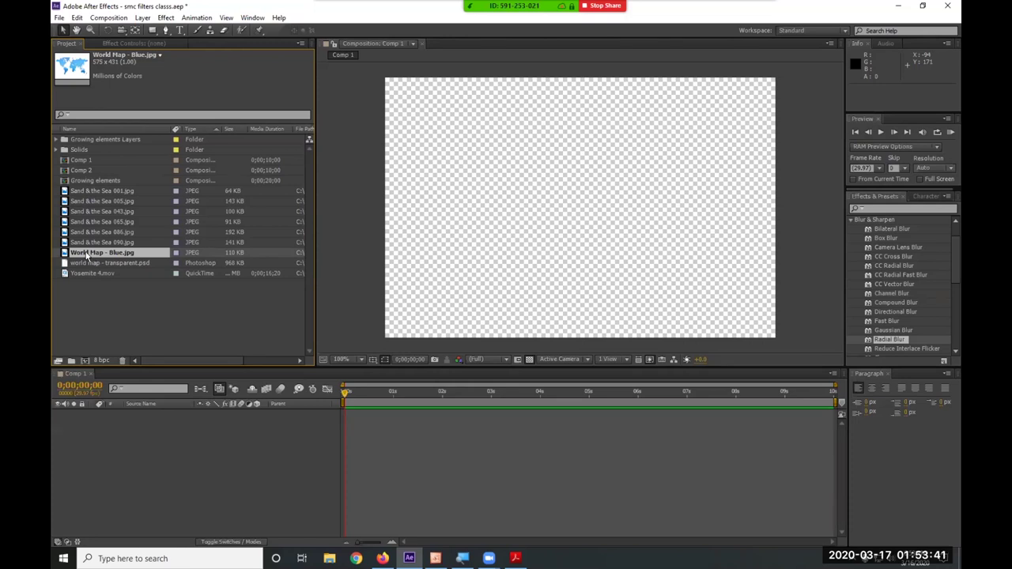
left_click_drag(89, 257, 582, 212)
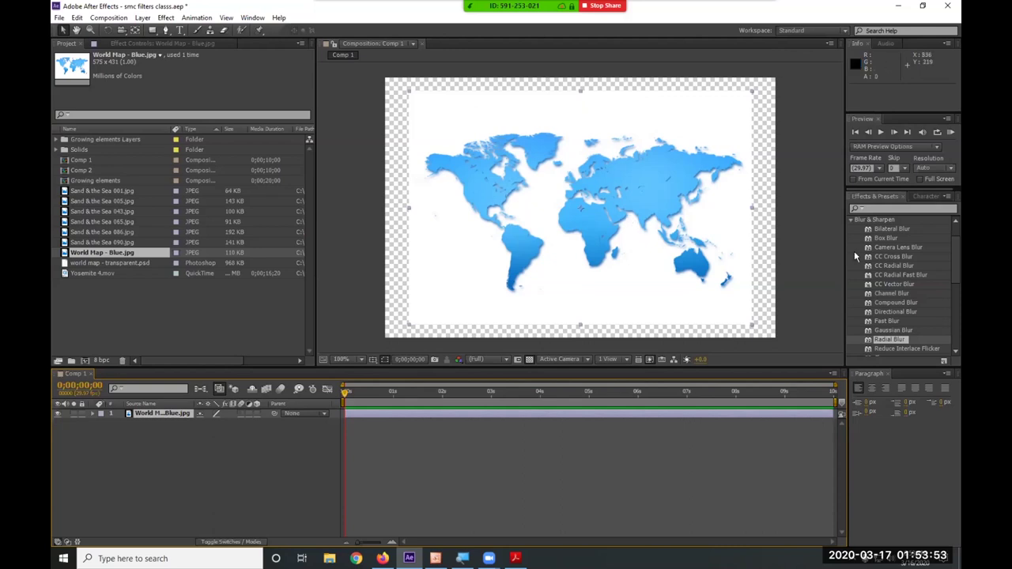
Collapse the Blur & Sharpen category, search the effects for "cc sp" and apply CC Sphere to the world map layer.
left_click(850, 217)
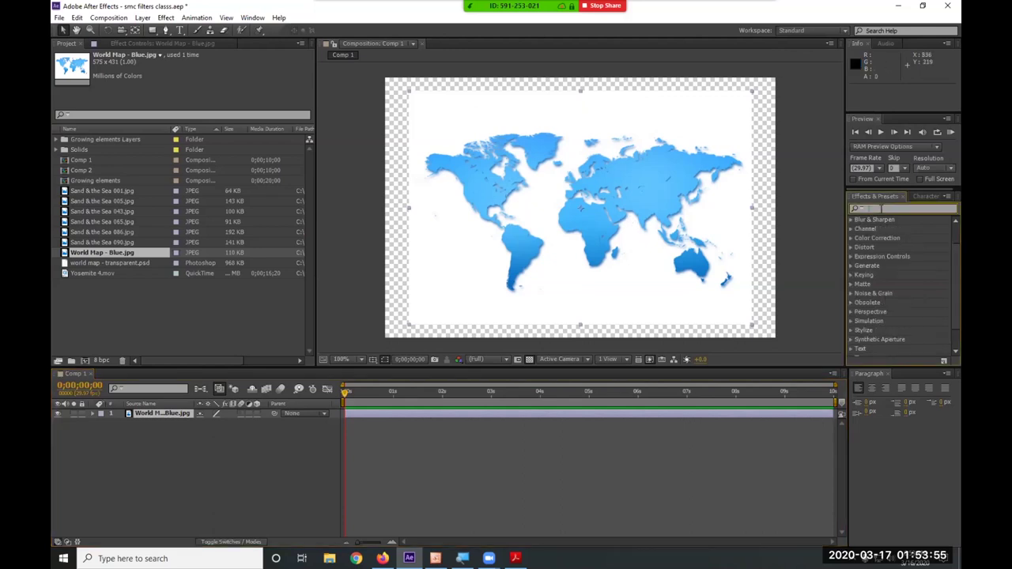
left_click(901, 208)
type("cc s")
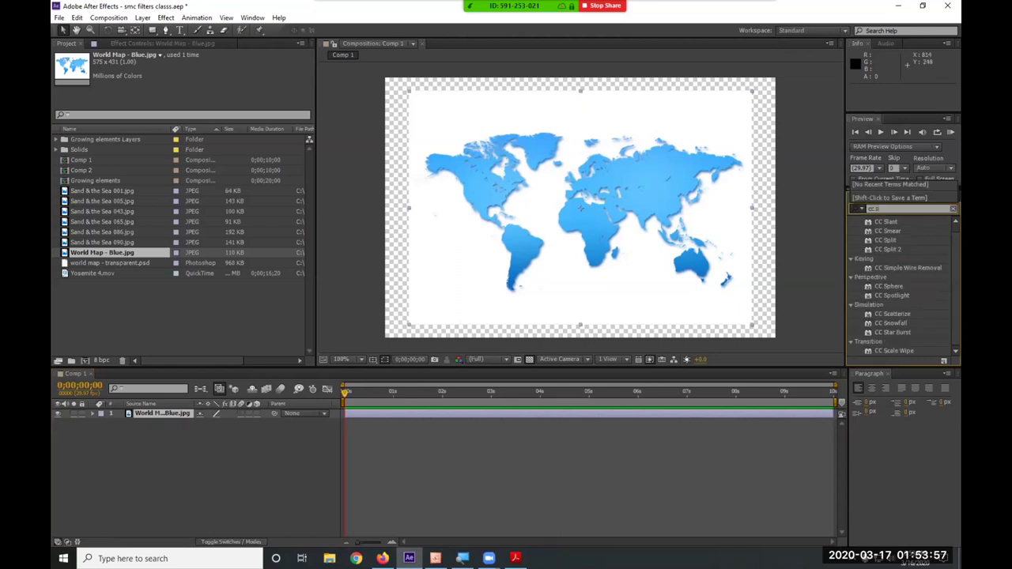
type("p")
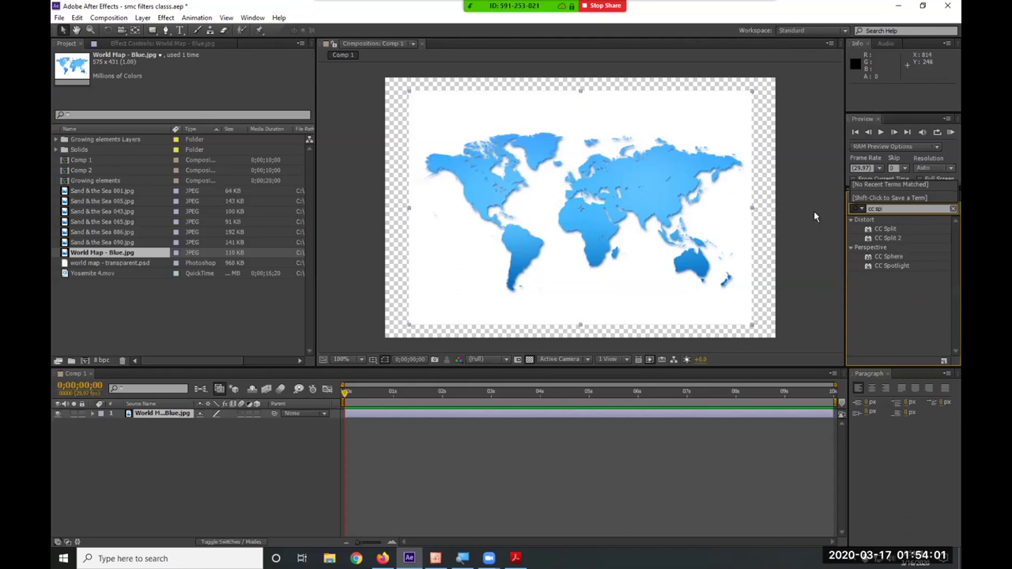
left_click(903, 264)
left_click(901, 258)
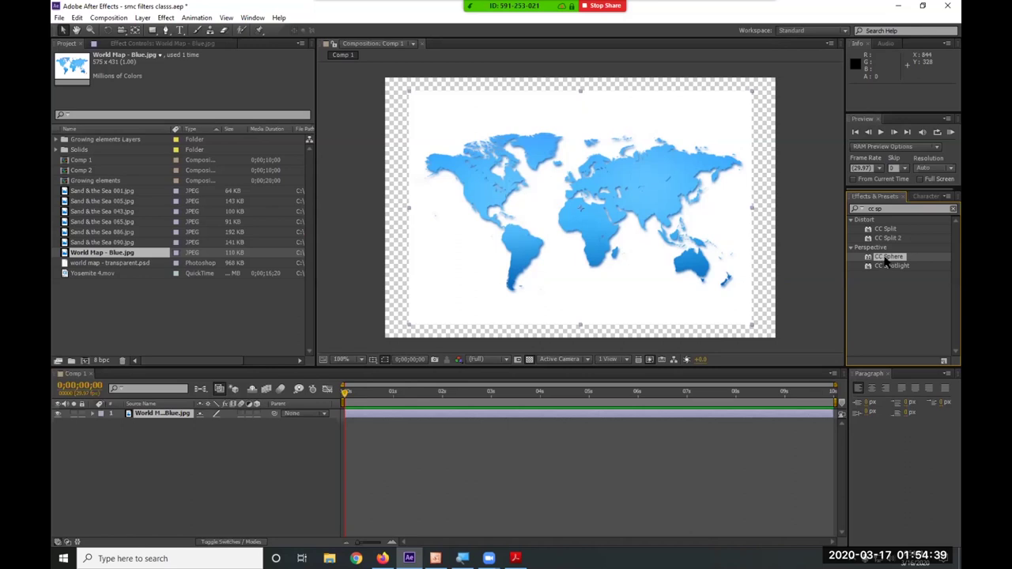
left_click_drag(886, 261, 454, 417)
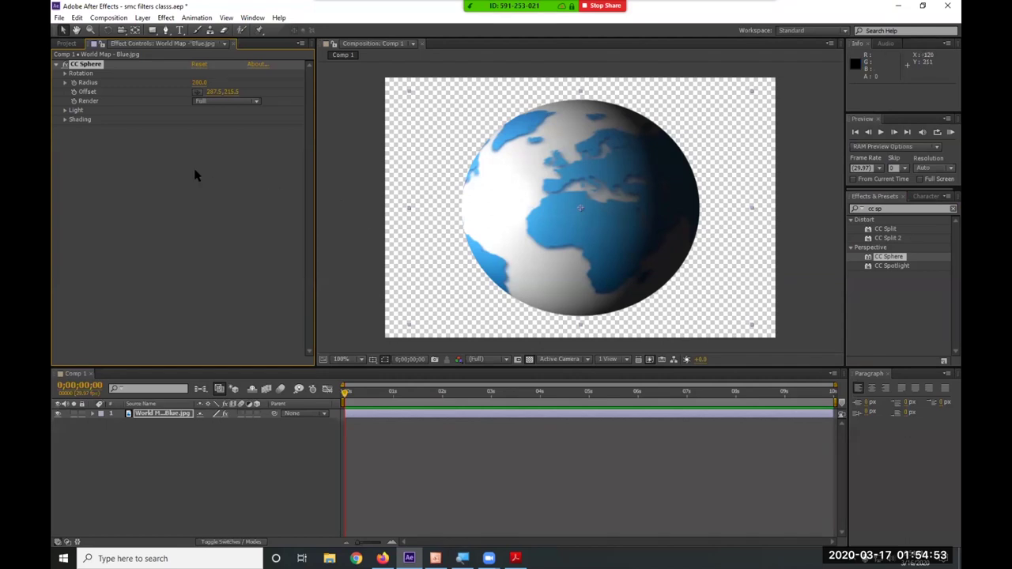
Expand the Rotation settings of CC Sphere.
left_click(66, 73)
left_click(65, 73)
left_click(65, 74)
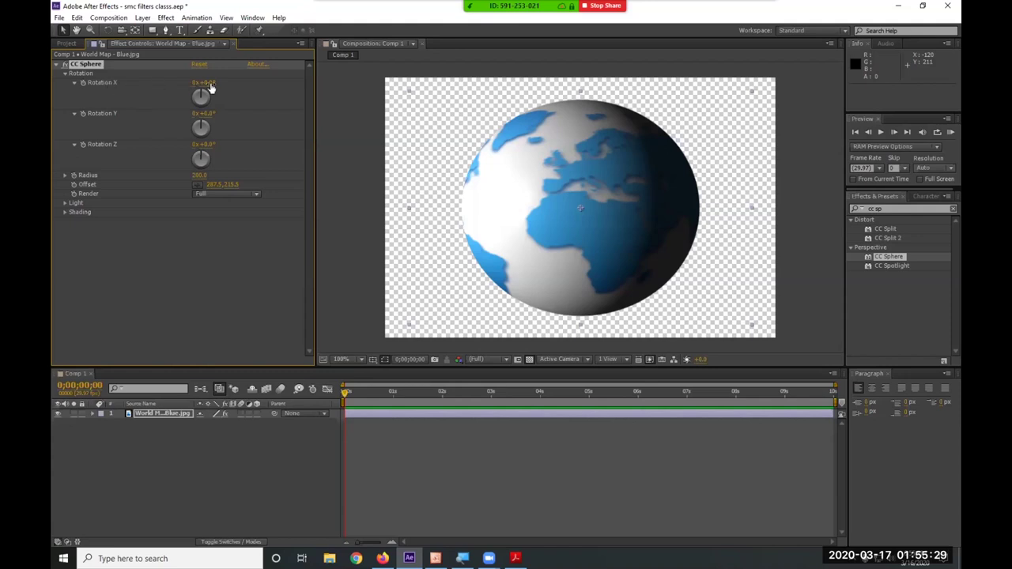
Try rotating the globe around the X, Y and Z axes one at a time, undoing each change.
mouse_move(204, 82)
left_mouse_down()
mouse_move(277, 84)
mouse_move(168, 102)
mouse_move(237, 97)
mouse_move(187, 99)
mouse_move(201, 98)
left_mouse_up()
left_click_drag(206, 118, 190, 144)
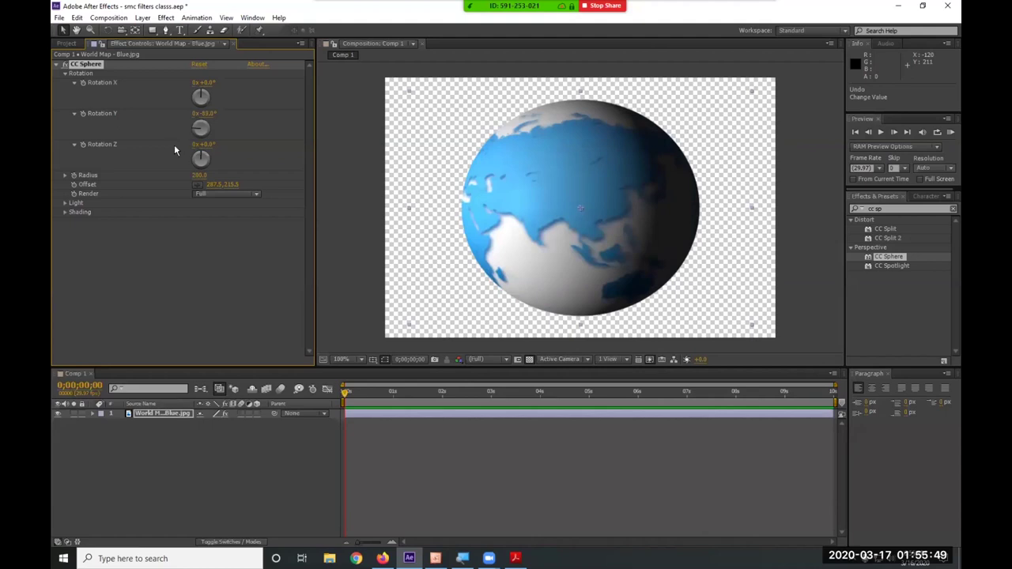
key("ctrl+z")
left_click_drag(210, 150, 57, 131)
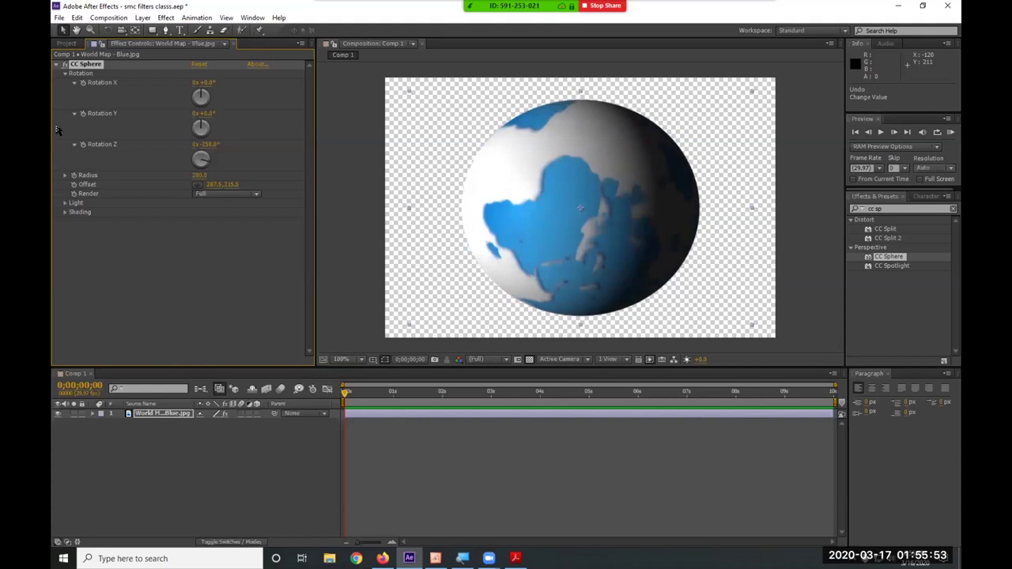
key("ctrl+z")
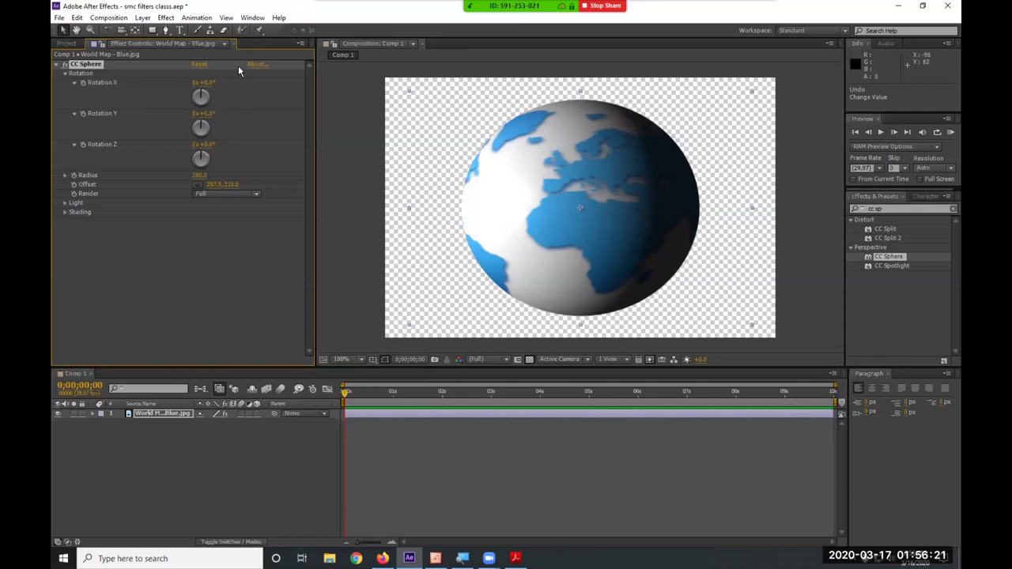
Demonstrate CC Sphere's Rotation X, Y and Z once more on the world map, undoing each rotation.
left_click_drag(207, 87, 110, 97)
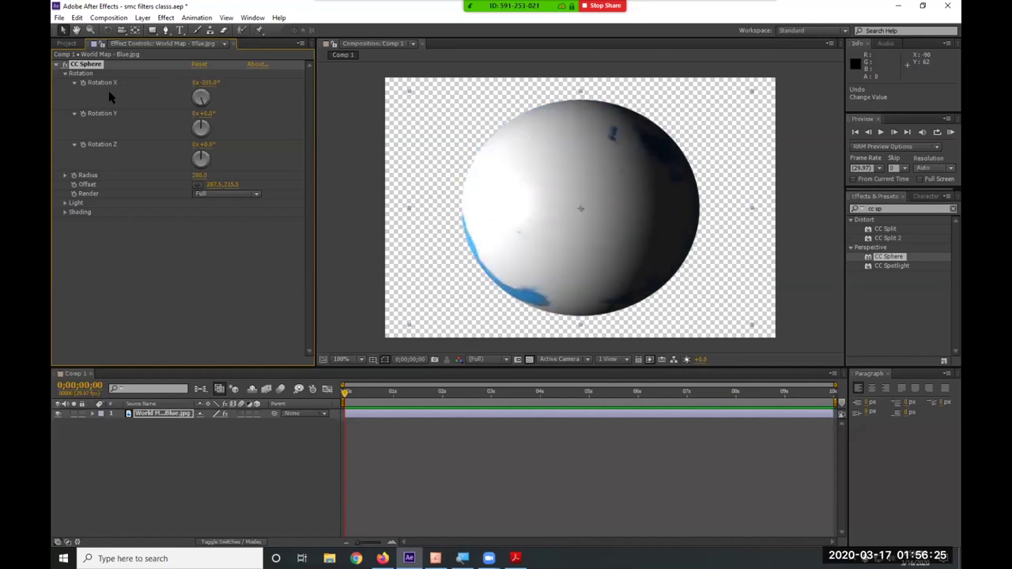
key("ctrl+z")
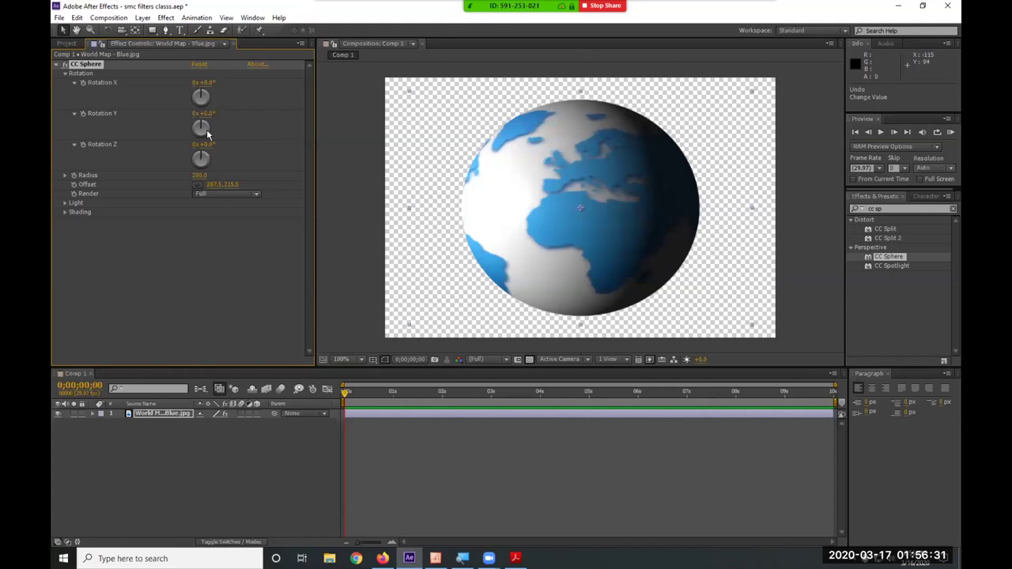
left_click_drag(211, 117, 127, 121)
key("ctrl+z")
left_click_drag(206, 143, 57, 156)
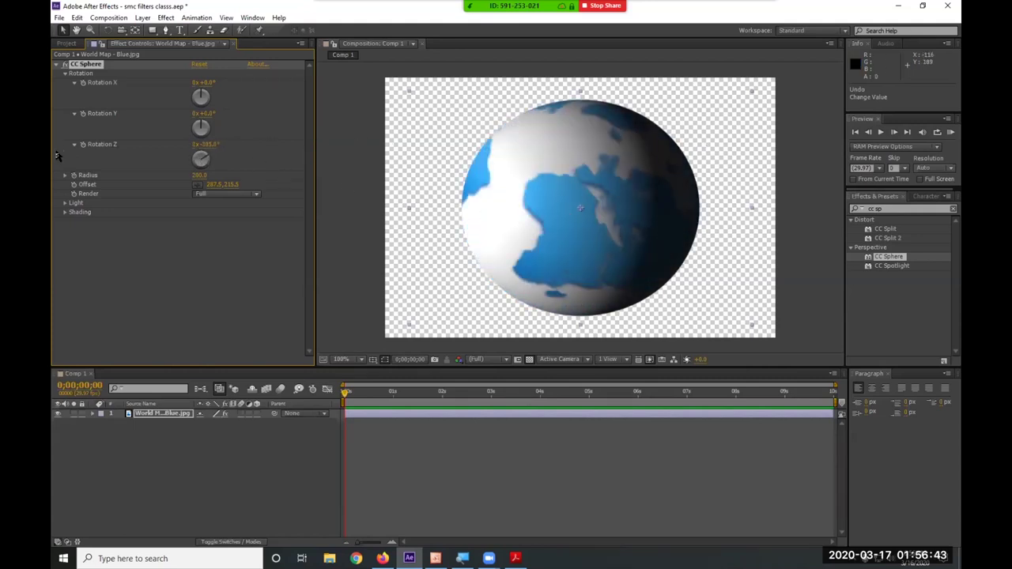
key("ctrl+z")
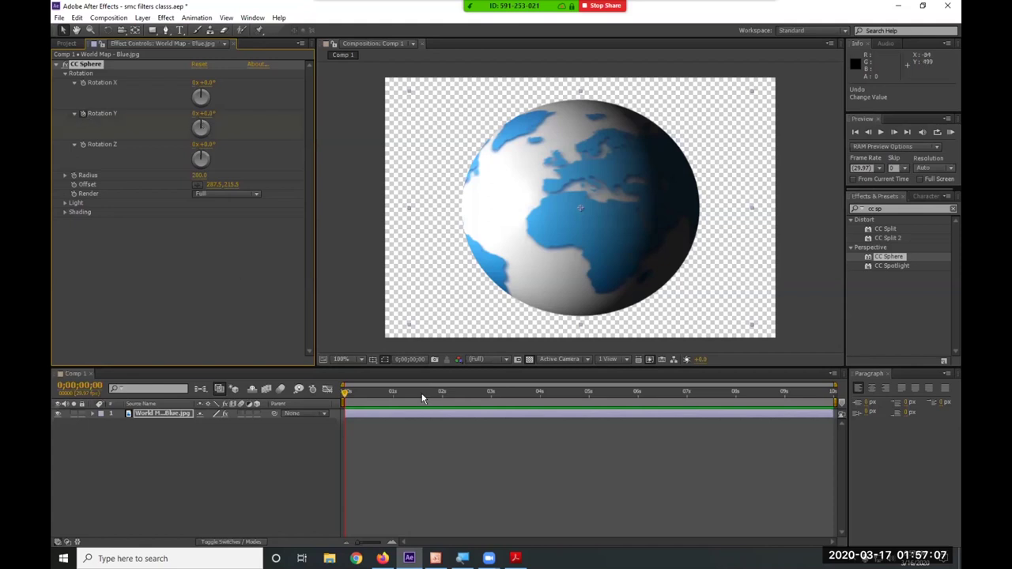
Animate the globe's spin with Rotation Y keyframes at 0 and 8 seconds, preview it and return to the start of the timeline.
left_click(735, 392)
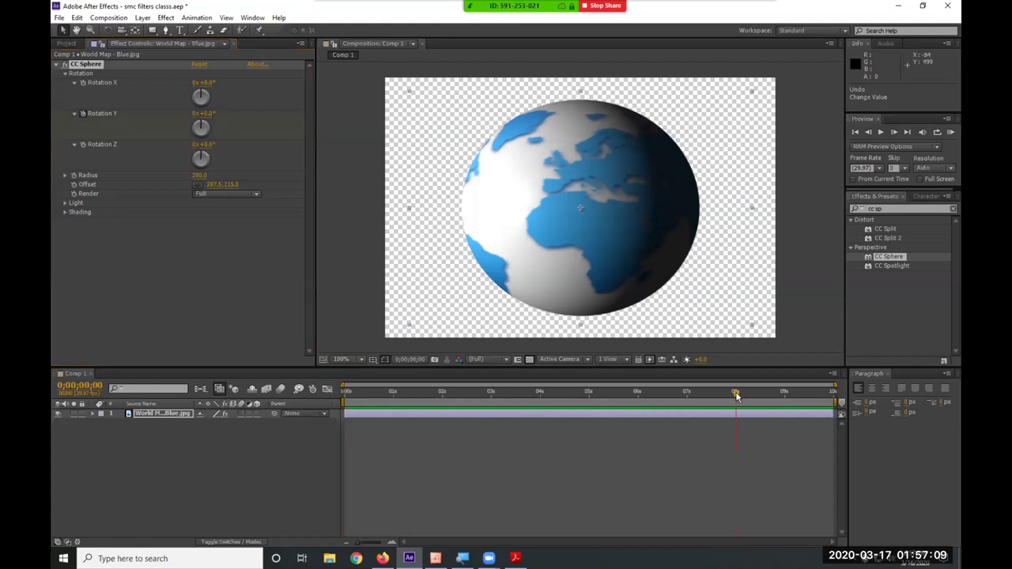
left_click(192, 117)
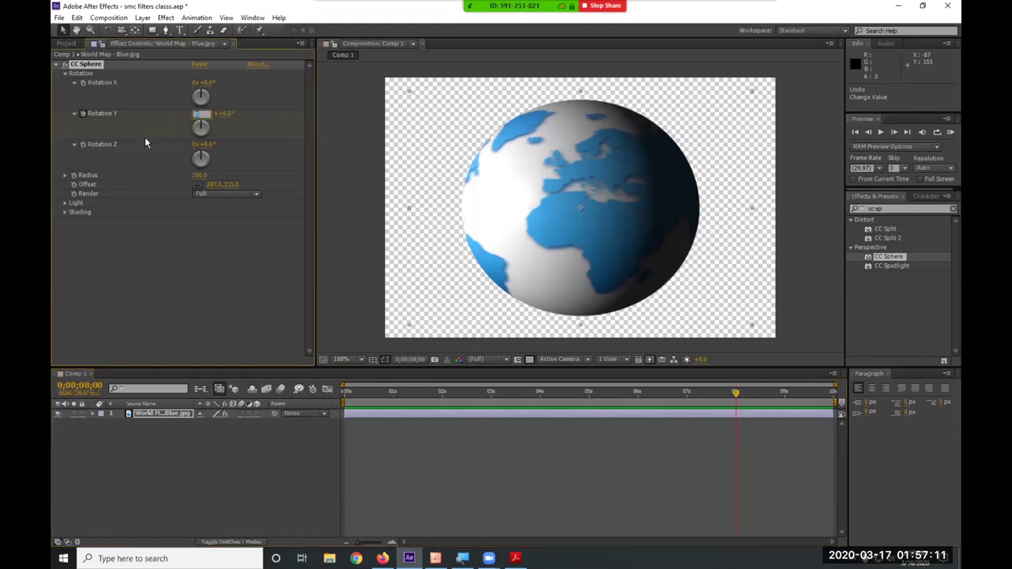
left_click(143, 145)
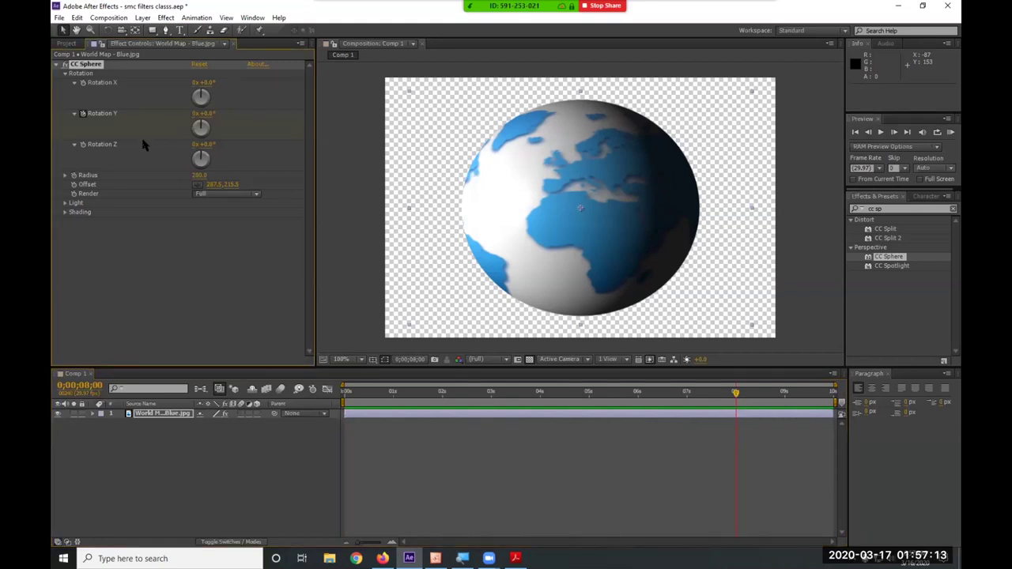
left_click_drag(361, 390, 345, 391)
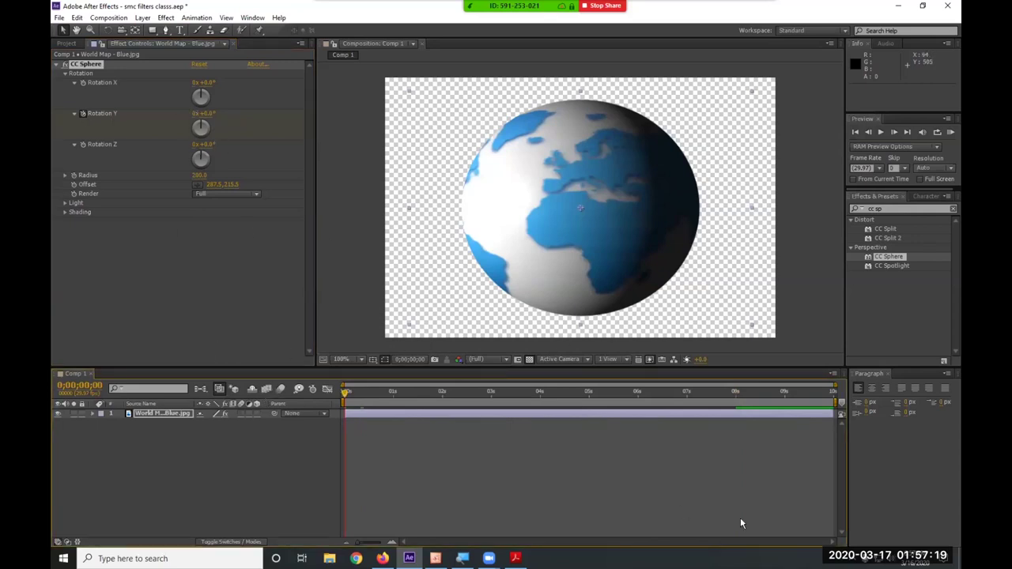
key("u")
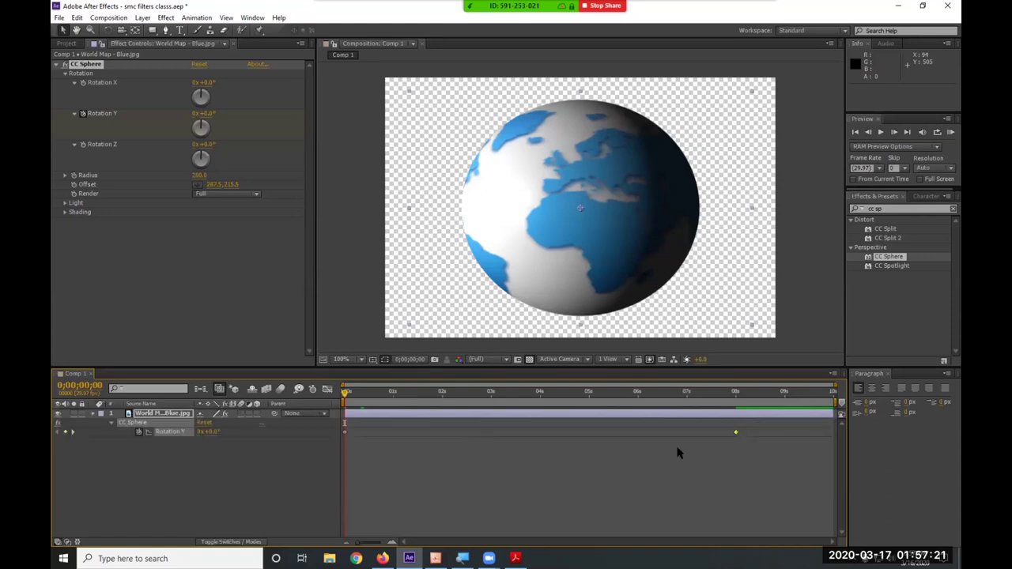
left_click(735, 433)
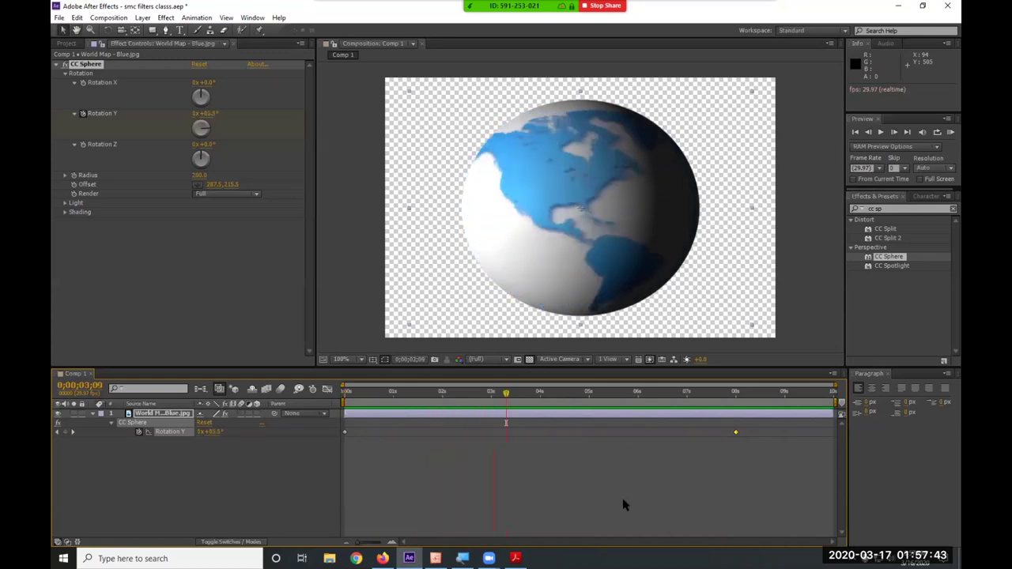
left_click_drag(506, 393, 308, 407)
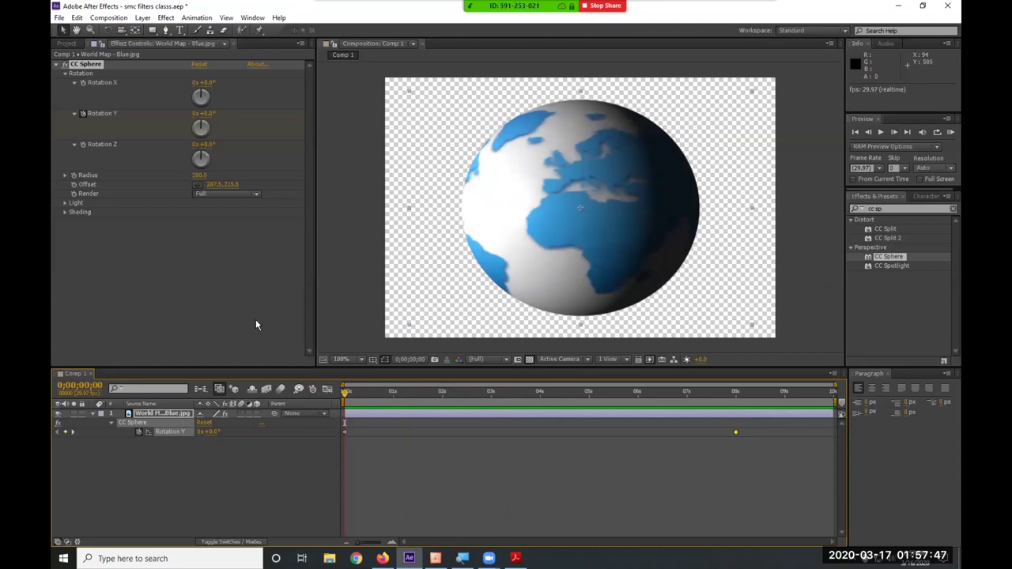
Try shrinking the globe's Radius to 0, undo it and look through the Render options without changing them.
left_click(65, 174)
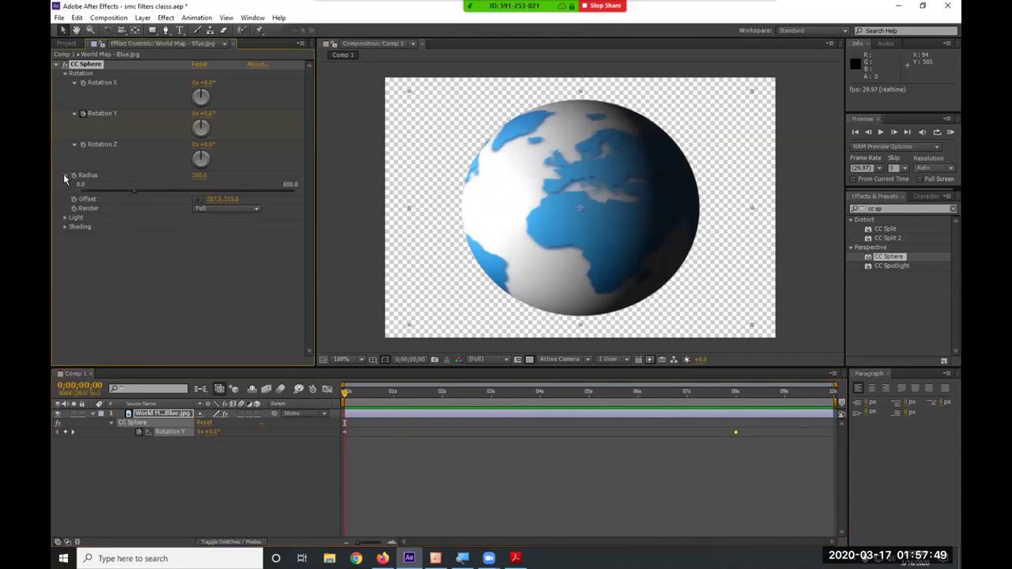
left_click_drag(134, 189, 78, 194)
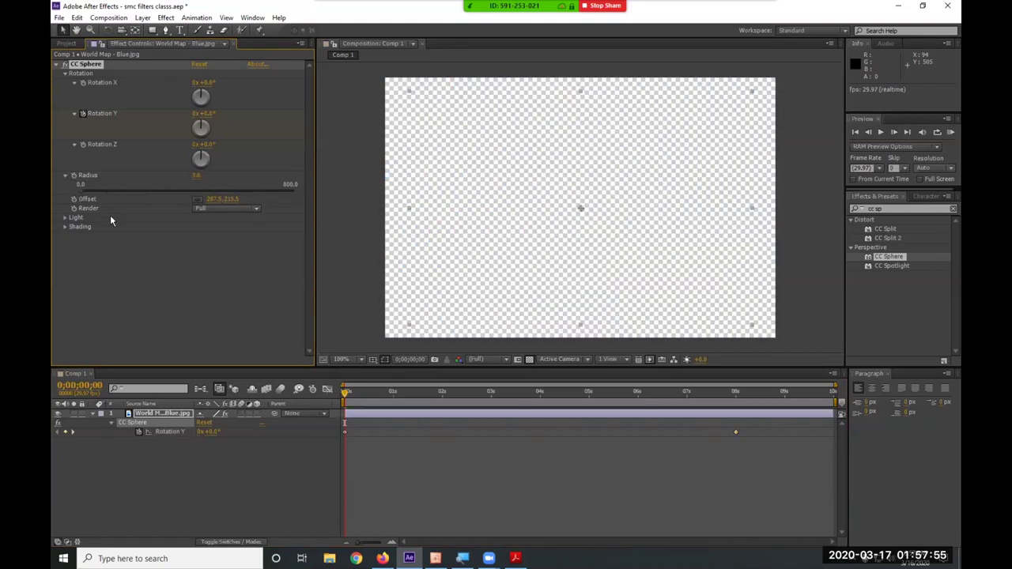
key("ctrl+z")
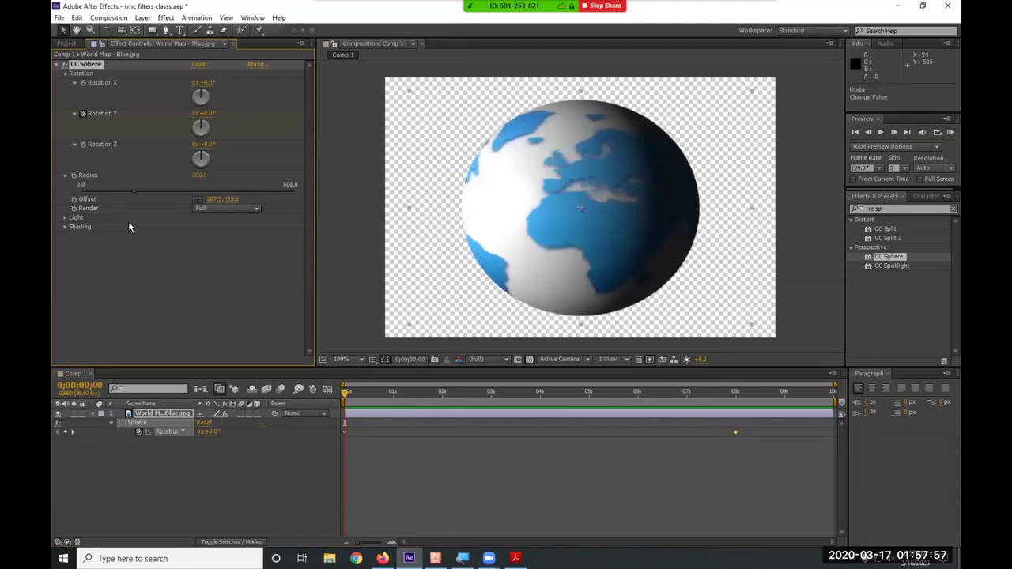
left_click(223, 210)
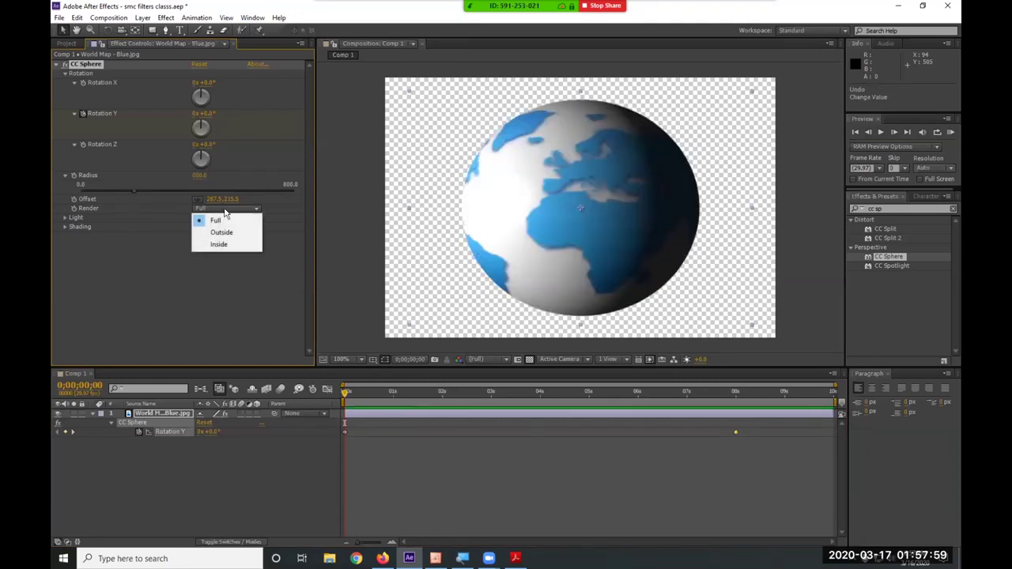
left_click(66, 176)
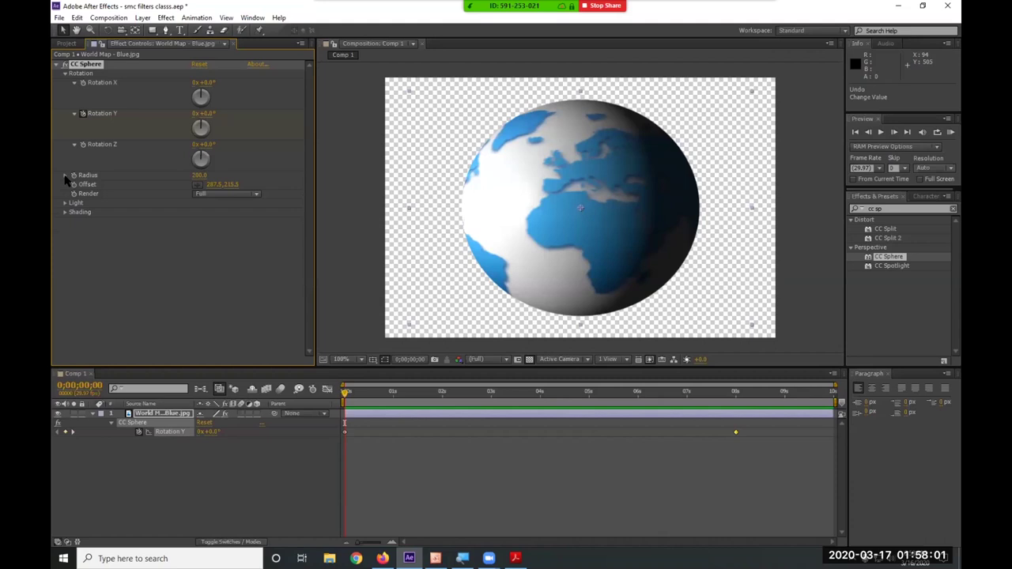
Turn CC Sphere's Light Direction to about -302° and try a pure red light color (FF0000), cancelling the color change.
left_click(67, 203)
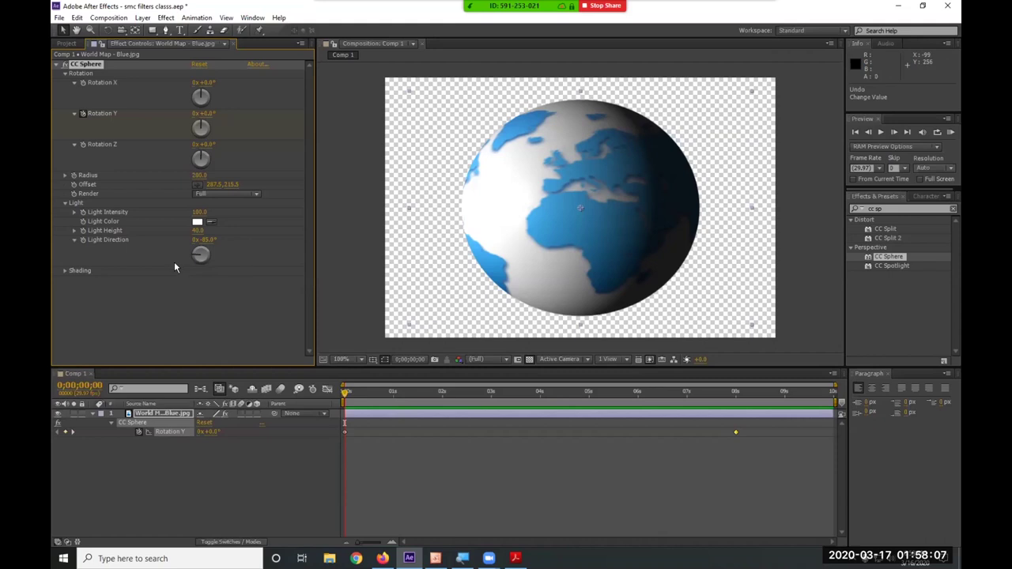
left_click_drag(201, 254, 237, 231)
left_click(196, 223)
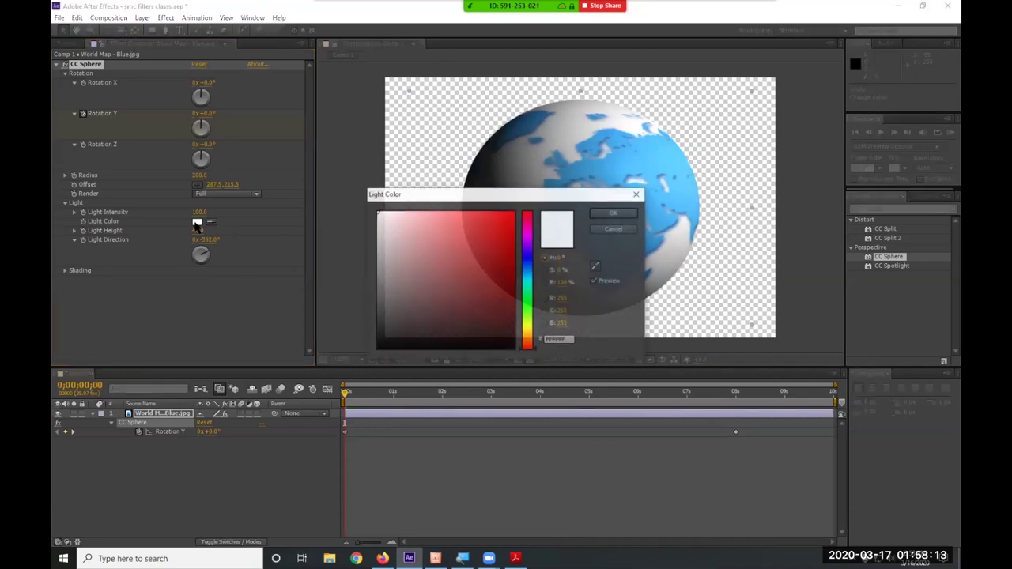
left_click(514, 212)
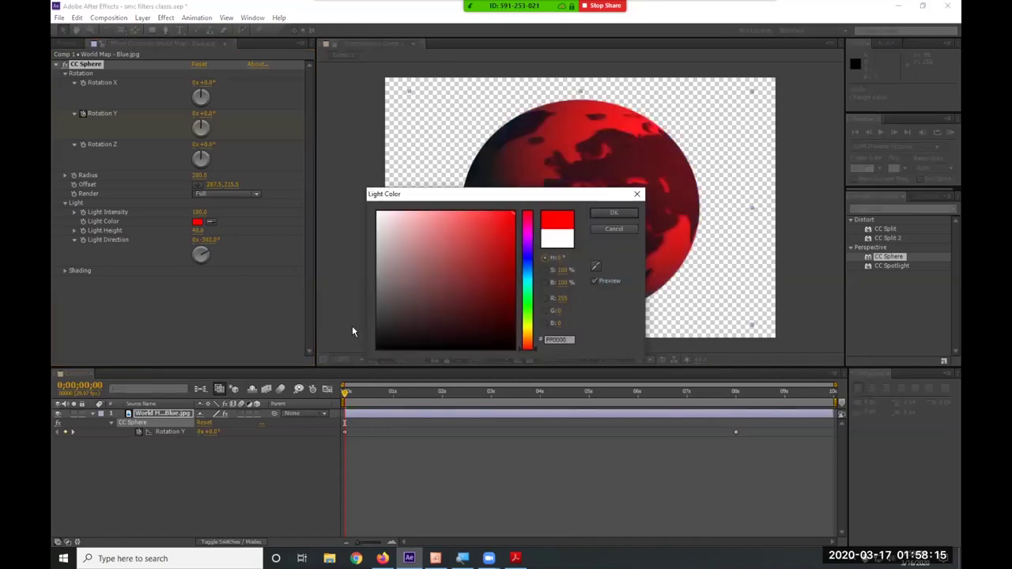
left_click(613, 228)
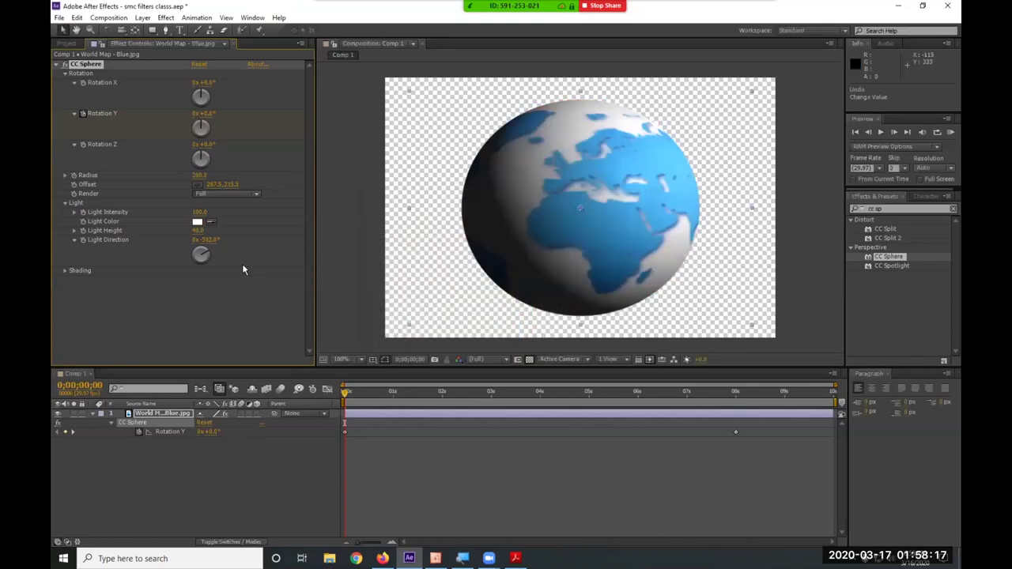
Set CC Sphere's Light Intensity to 100 and slightly readjust the Light Direction.
mouse_move(199, 212)
left_mouse_down()
mouse_move(152, 215)
mouse_move(220, 212)
mouse_move(198, 211)
left_mouse_up()
left_click(200, 213)
type("100")
key("Return")
left_click_drag(203, 253, 212, 255)
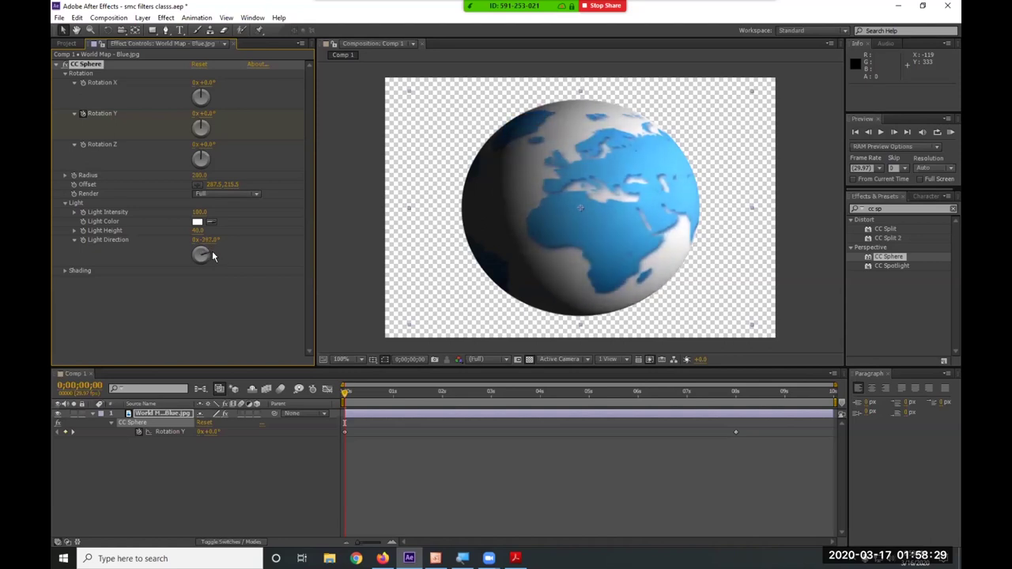
Reset CC Sphere to its default settings and look over its Shading options.
left_click(227, 113)
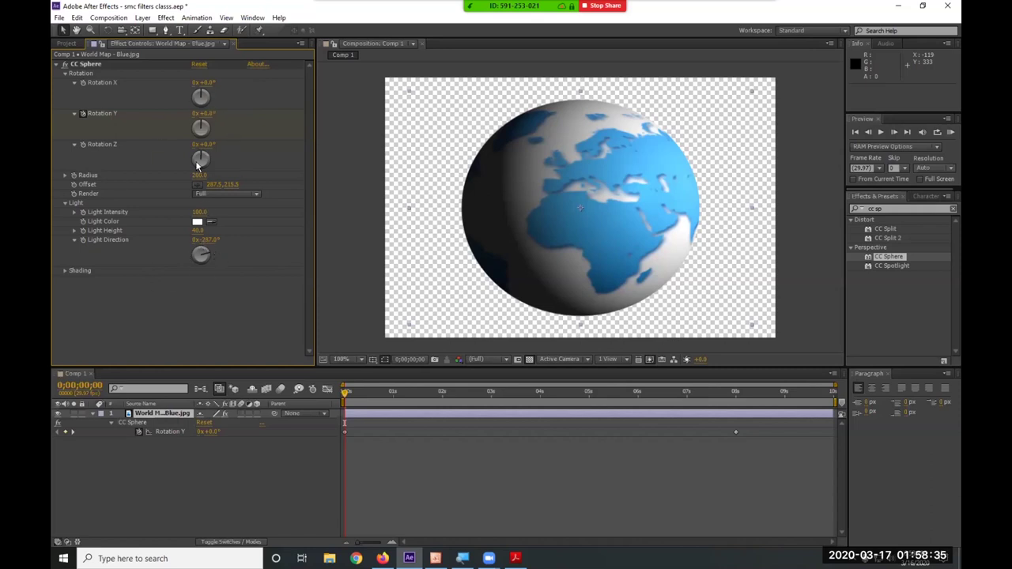
left_click(196, 64)
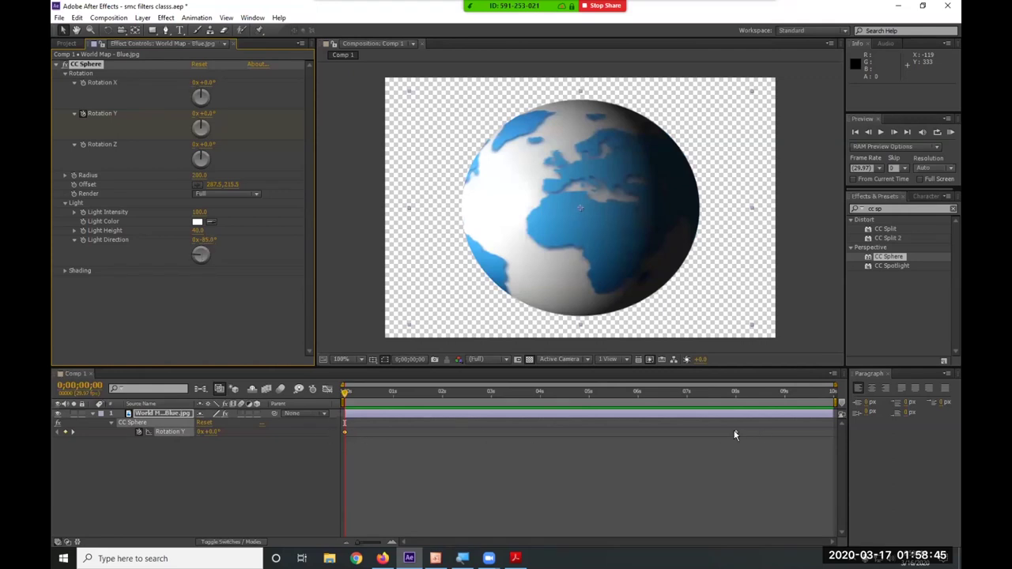
left_click(65, 272)
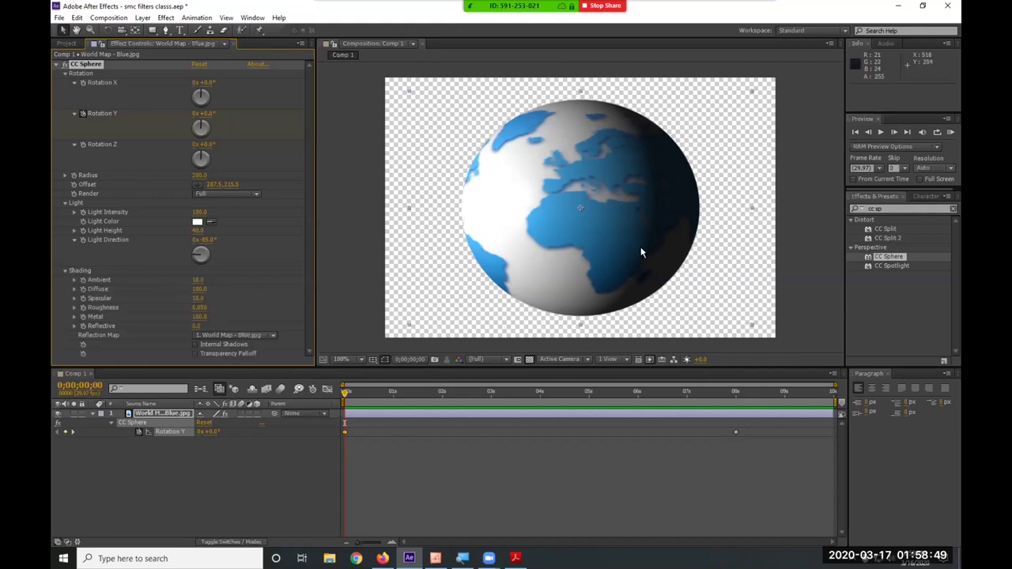
left_click(65, 271)
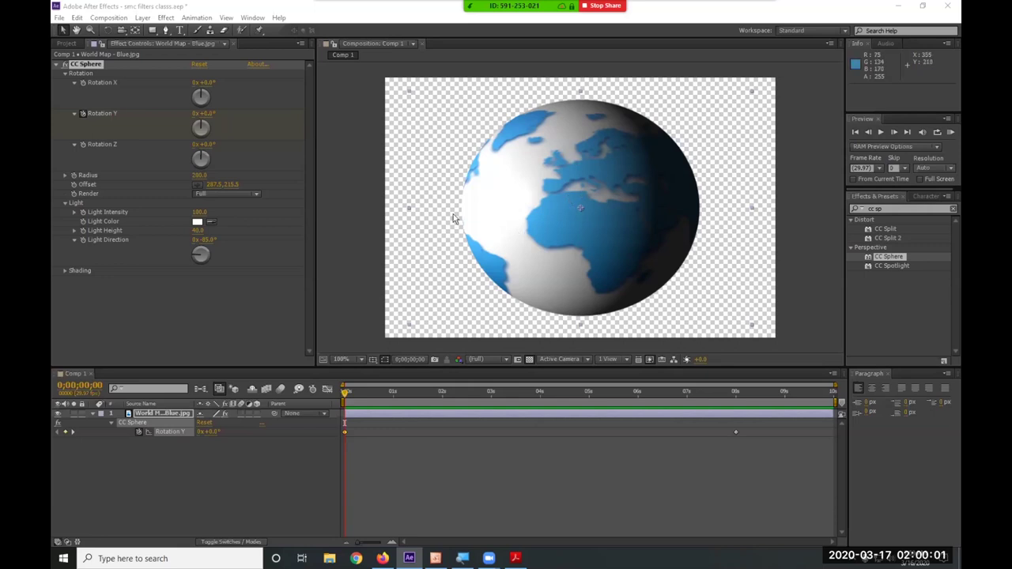
Remove CC Sphere from the world map and delete the World Map - Blue.jpg layer from Comp 1.
left_click(89, 70)
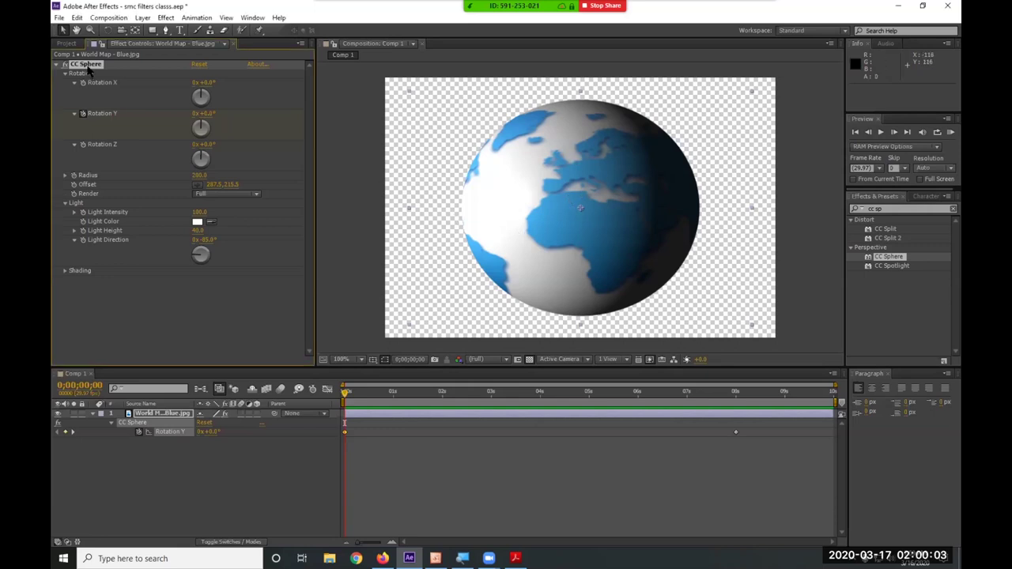
key("Delete")
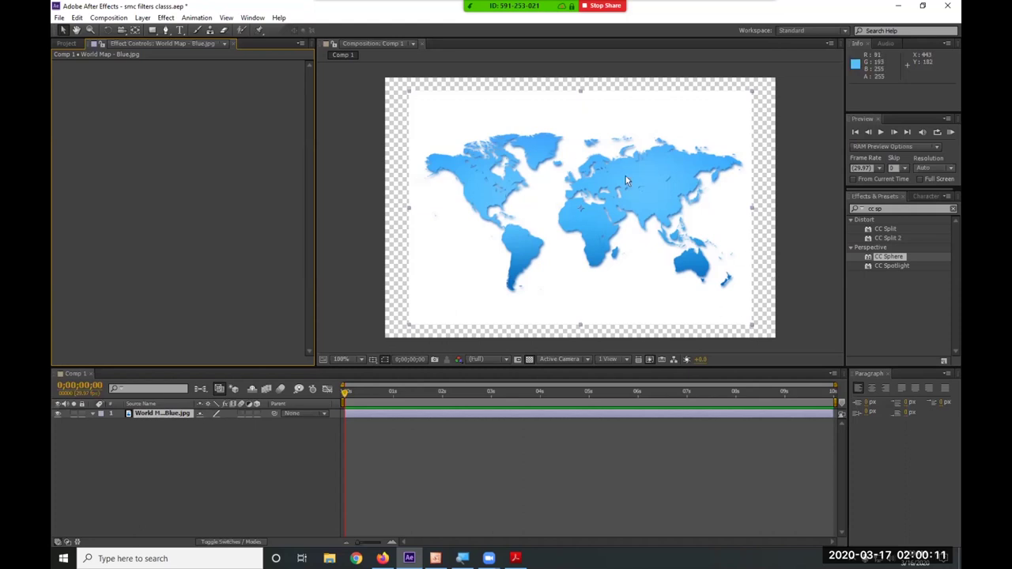
left_click(557, 174)
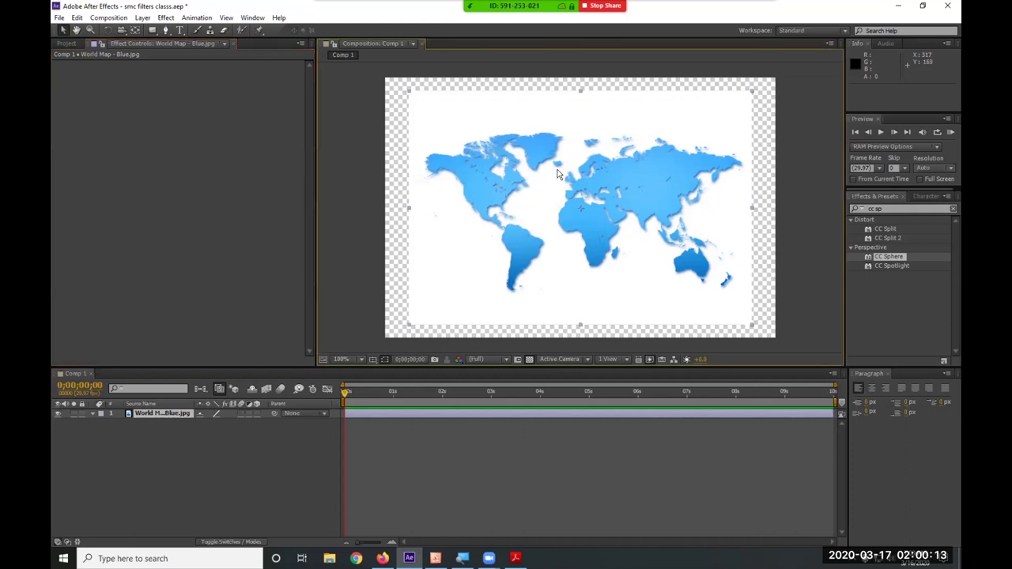
key("Delete")
Add world map - transparent.psd near the center of Comp 1 and apply CC Sphere to it.
left_click(67, 43)
left_click_drag(89, 264, 571, 207)
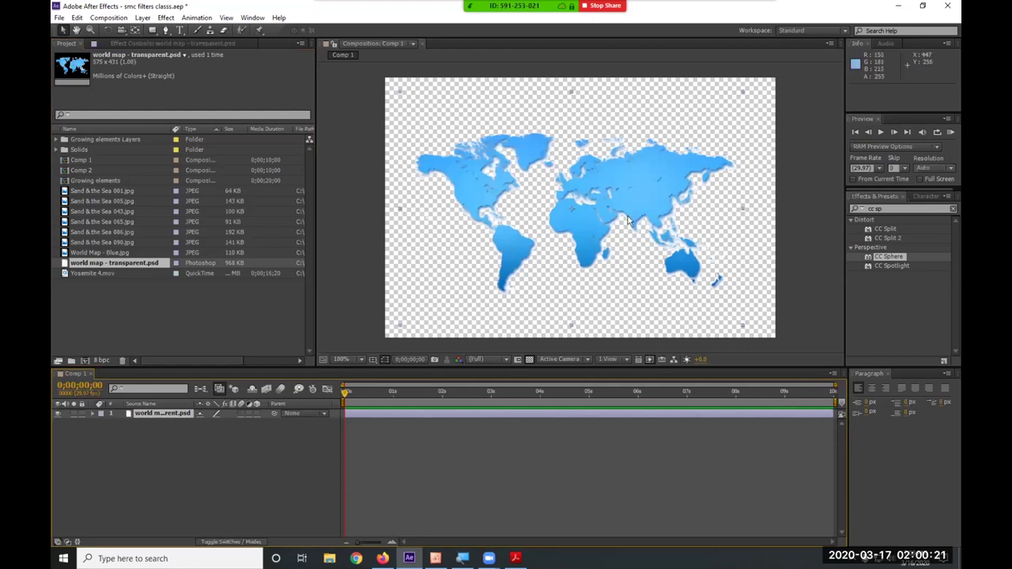
left_click_drag(889, 261, 389, 417)
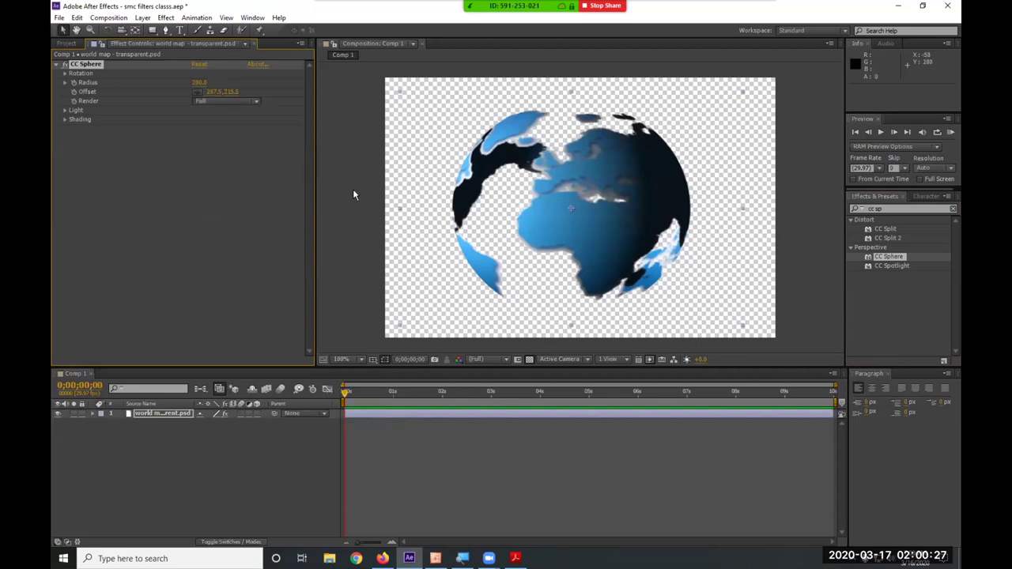
Try different Y rotations on the transparent globe and leave Rotation Y at 30°.
left_click(65, 74)
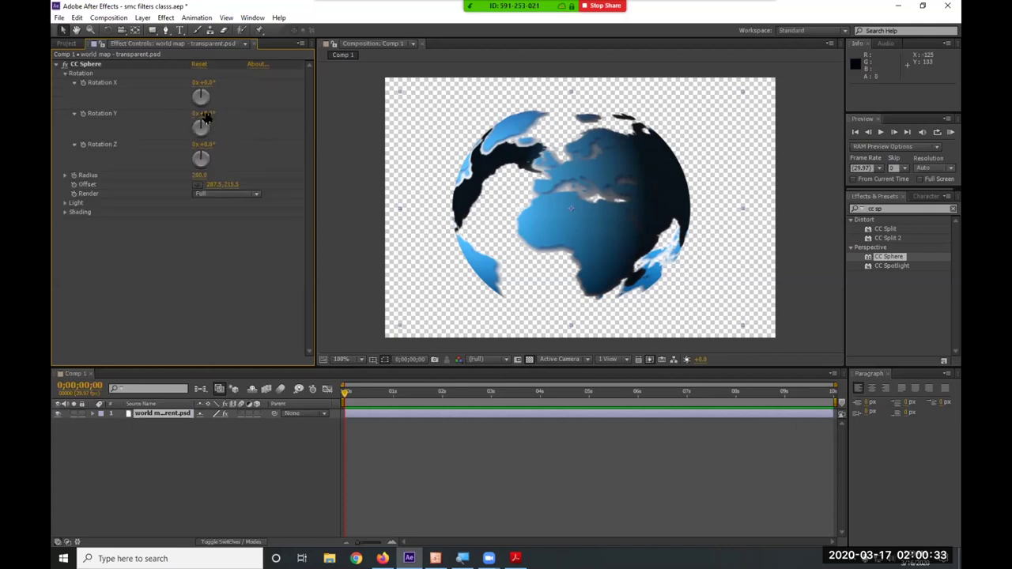
left_click_drag(206, 114, 452, 163)
mouse_move(202, 123)
left_mouse_down()
mouse_move(103, 113)
mouse_move(213, 116)
left_mouse_up()
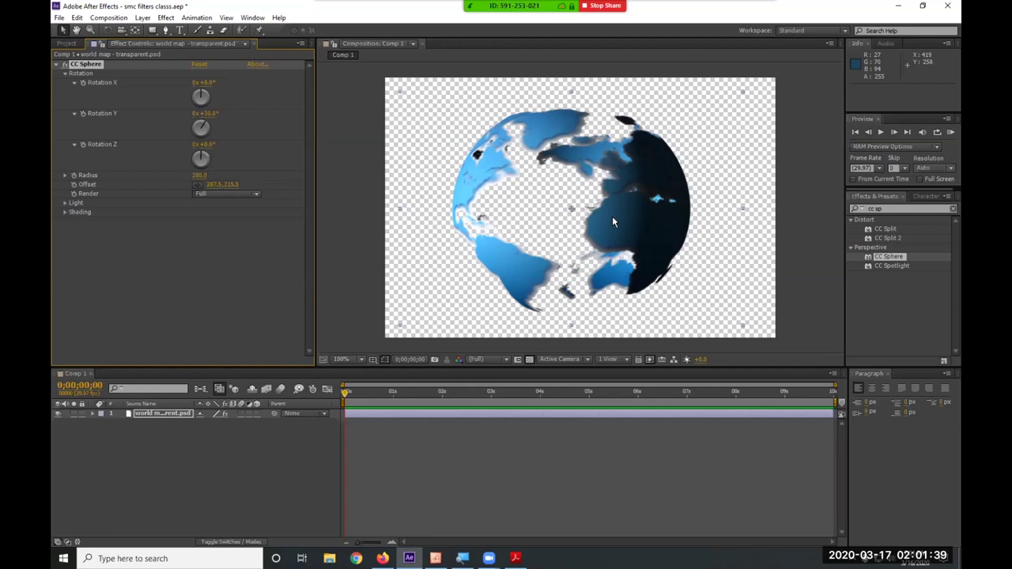
Delete the world map - transparent.psd layer from Comp 1.
left_click(179, 413)
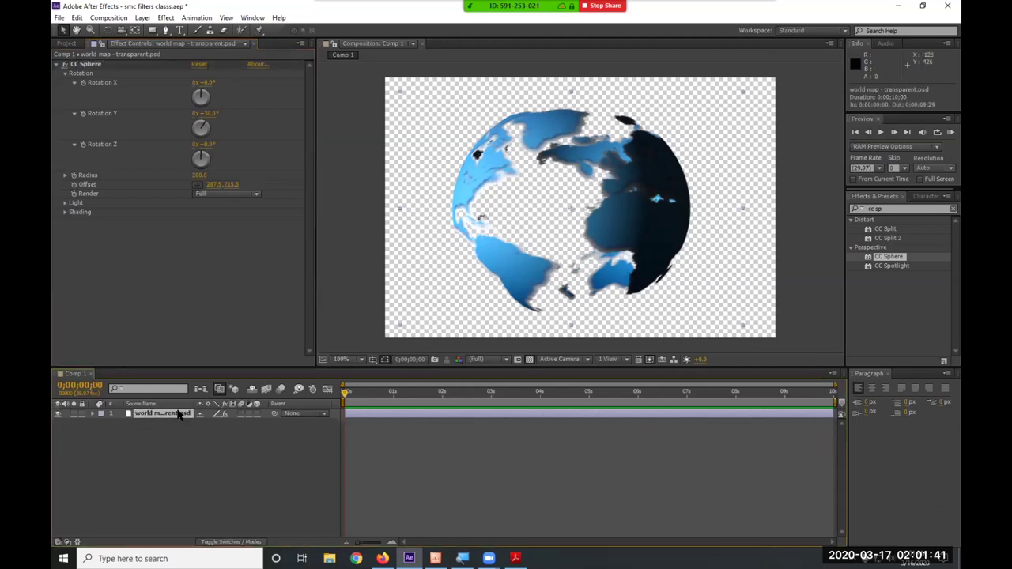
key("Delete")
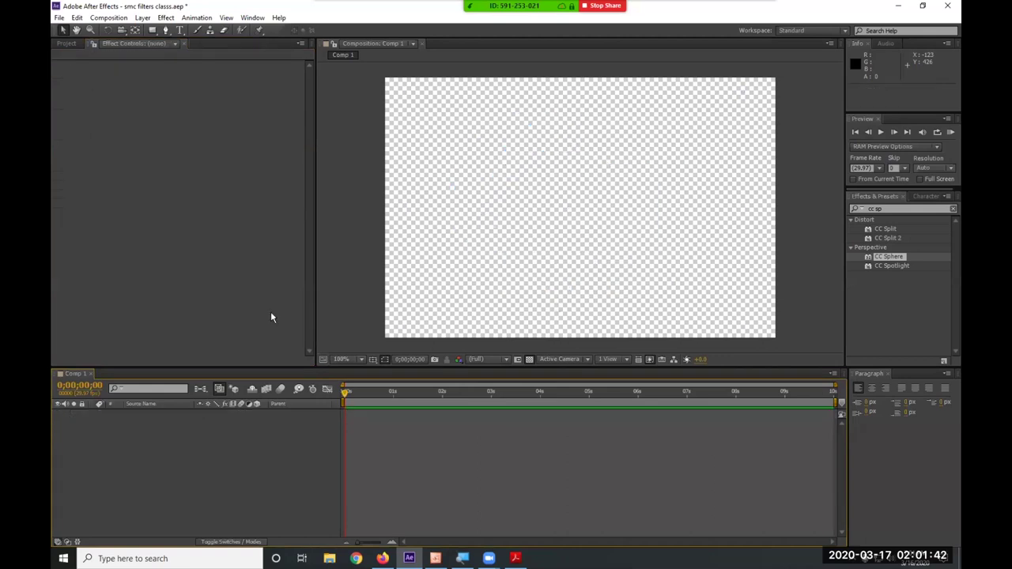
Create a blue COLLEGE text layer, reduce its font size so the whole word fits, and move it near the composition's center.
left_click(179, 30)
left_click(452, 192)
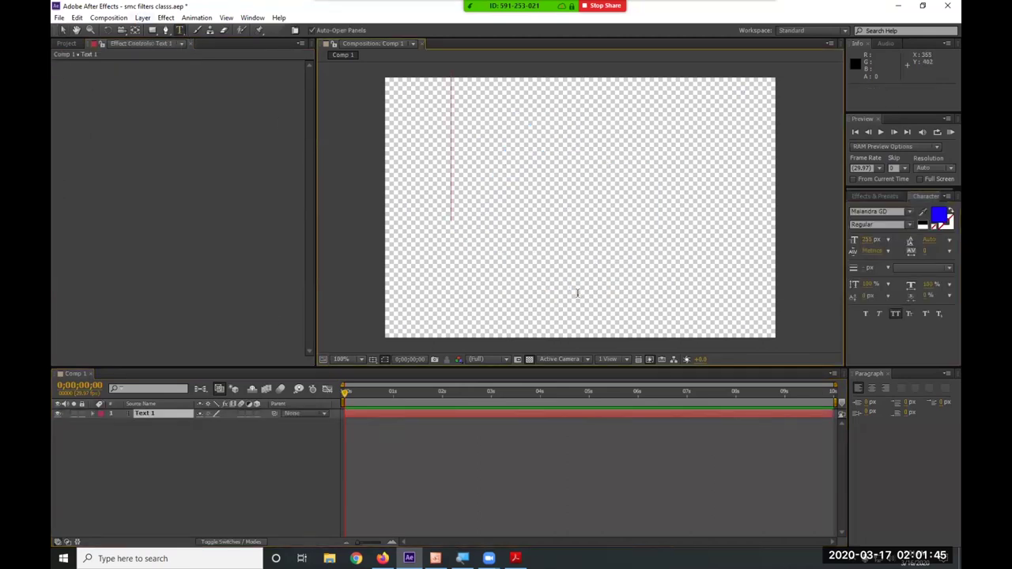
type("COLL")
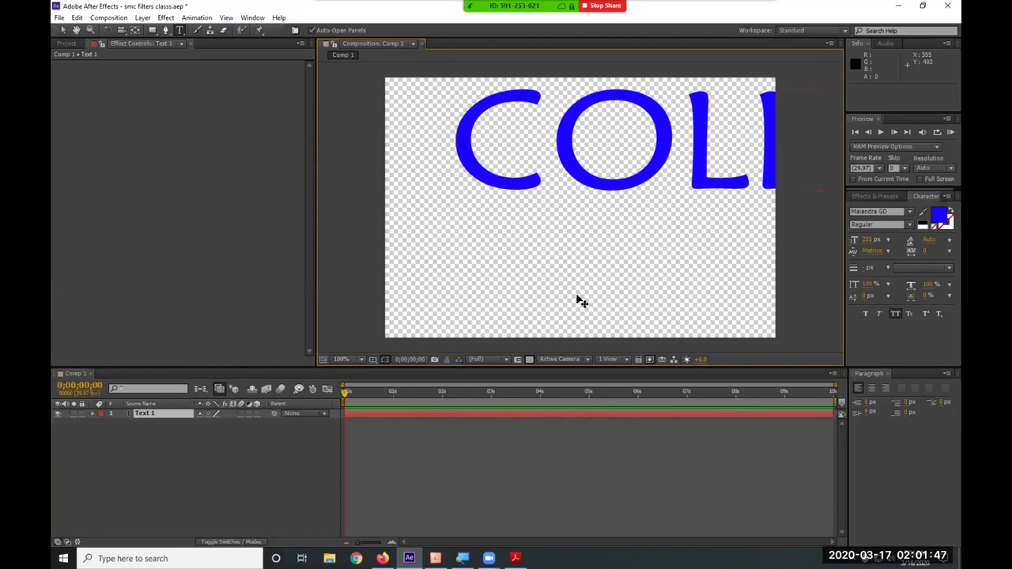
key("ctrl+a")
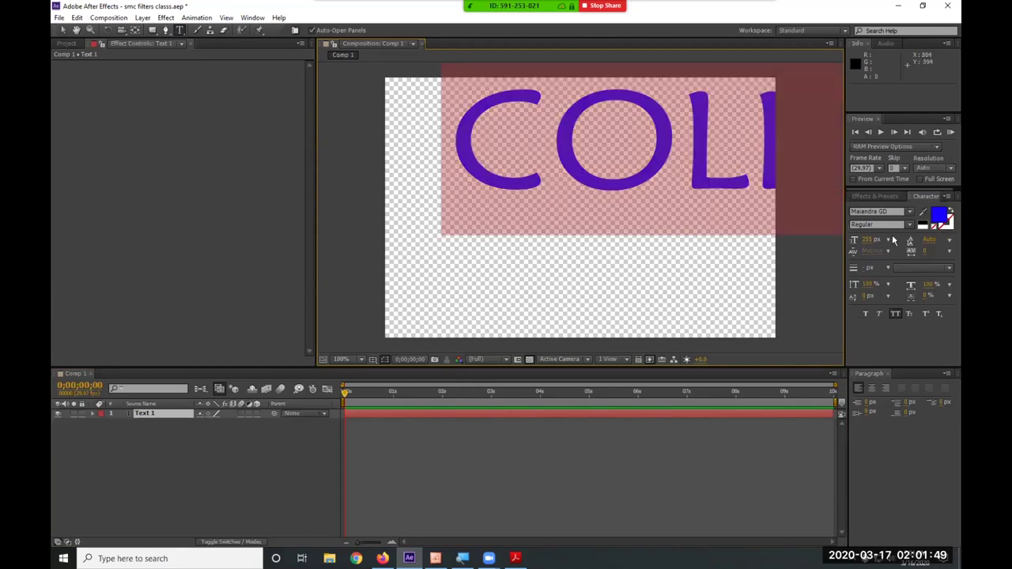
left_click_drag(867, 239, 789, 238)
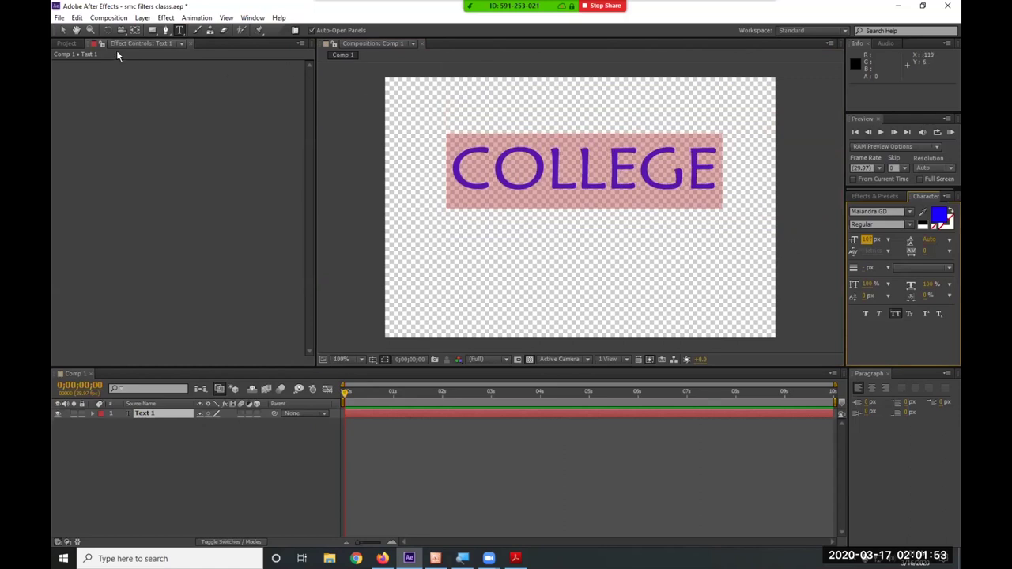
left_click(65, 30)
left_click_drag(607, 187, 593, 223)
Try CC Sphere on the College text layer with different Y rotations, and remove the effect.
left_click(874, 196)
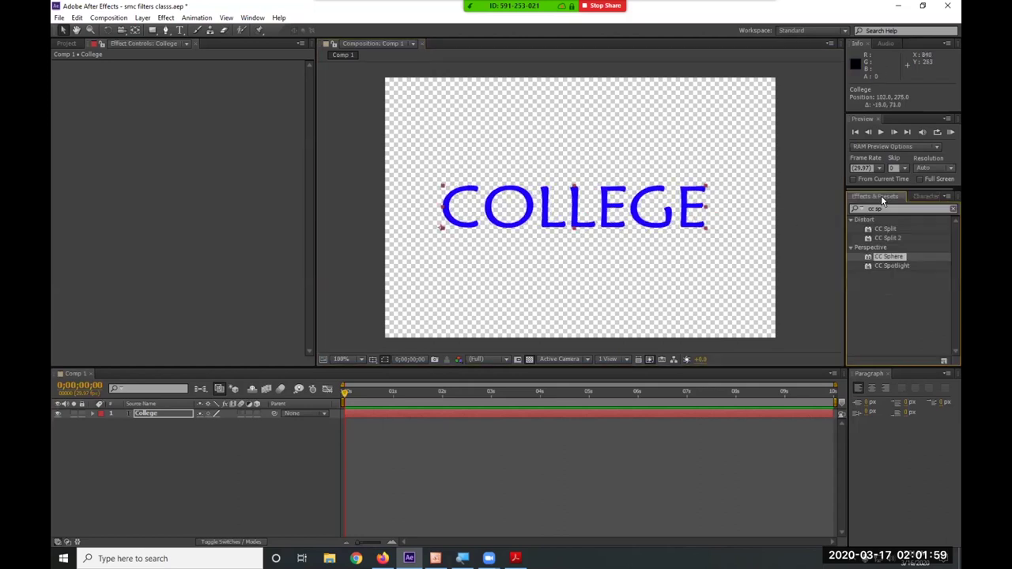
left_click(888, 257)
left_click_drag(889, 261, 513, 418)
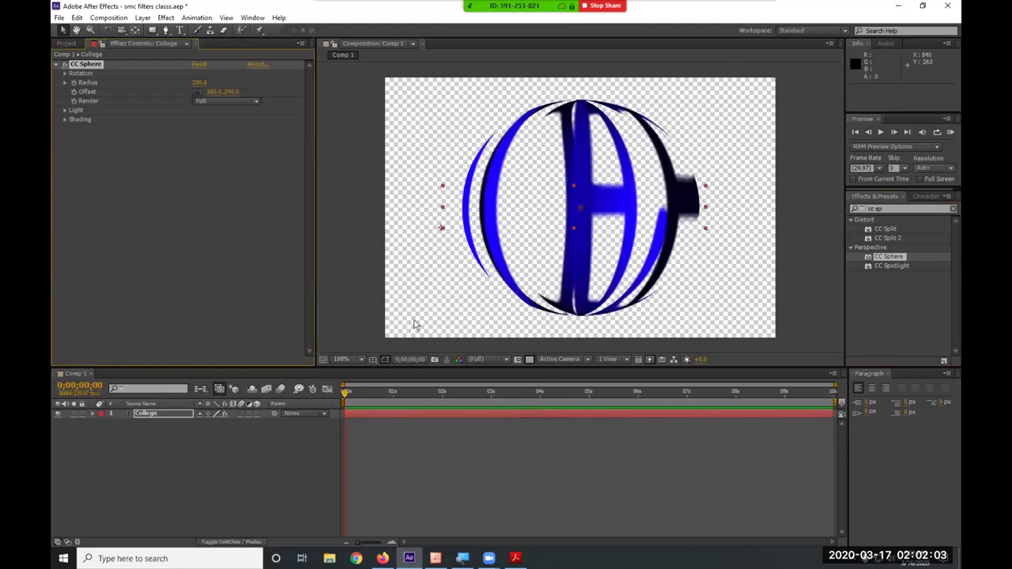
left_click(64, 74)
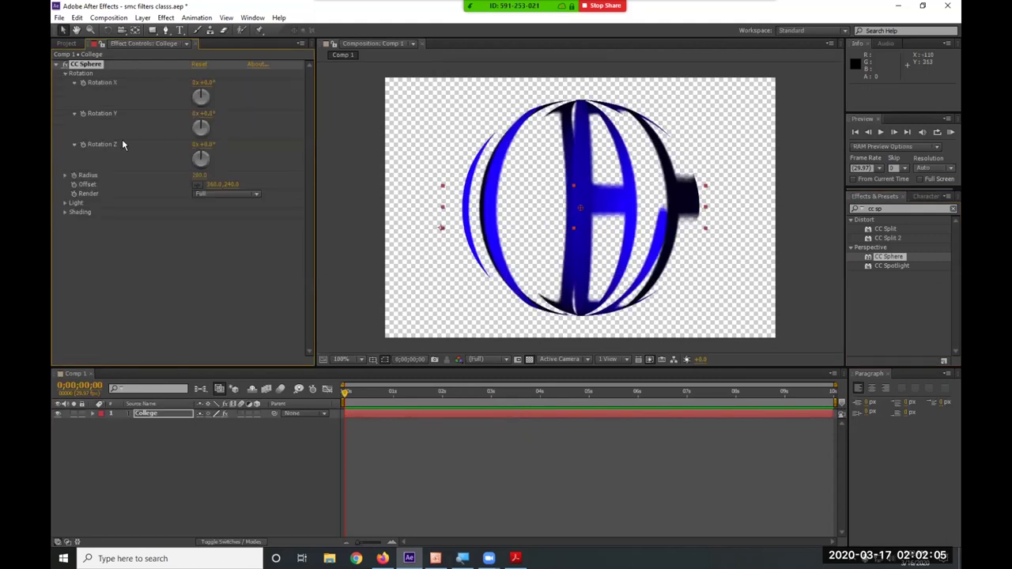
left_click_drag(209, 113, 395, 128)
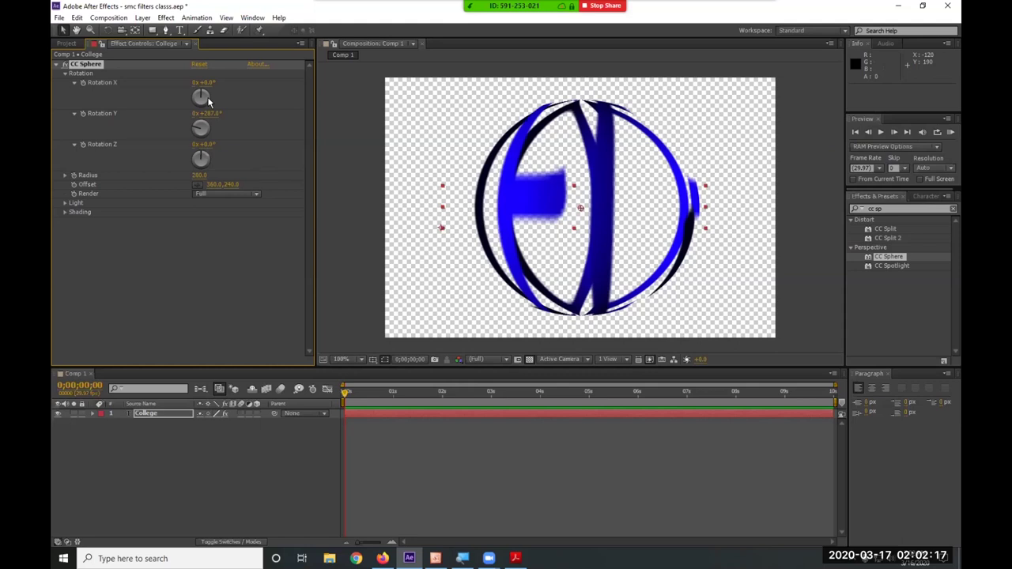
mouse_move(212, 118)
left_mouse_down()
mouse_move(327, 115)
mouse_move(147, 111)
mouse_move(209, 120)
left_mouse_up()
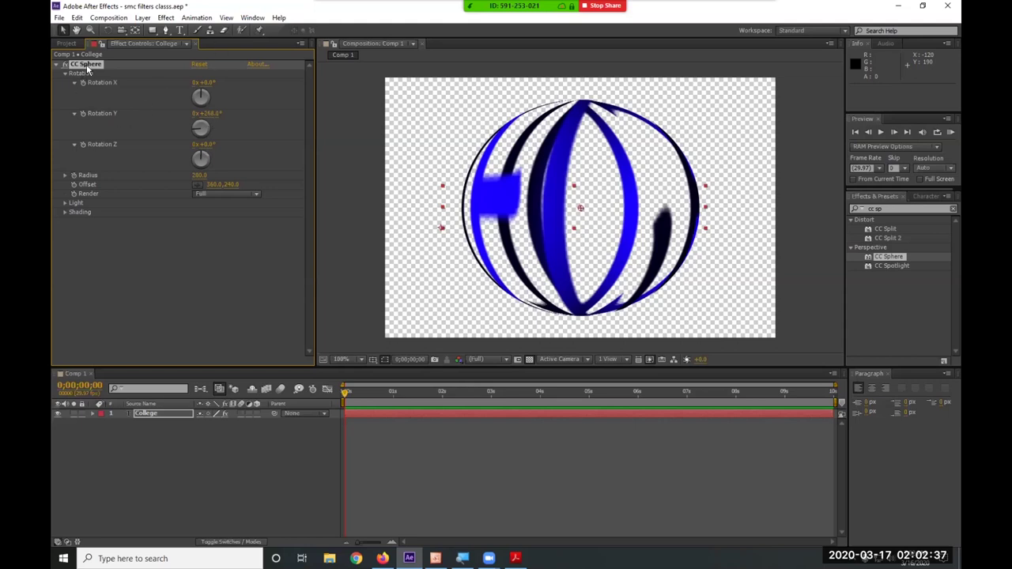
key("Delete")
Search the effects for "cc cy" and apply CC Cylinder to the College text layer.
left_click(903, 208)
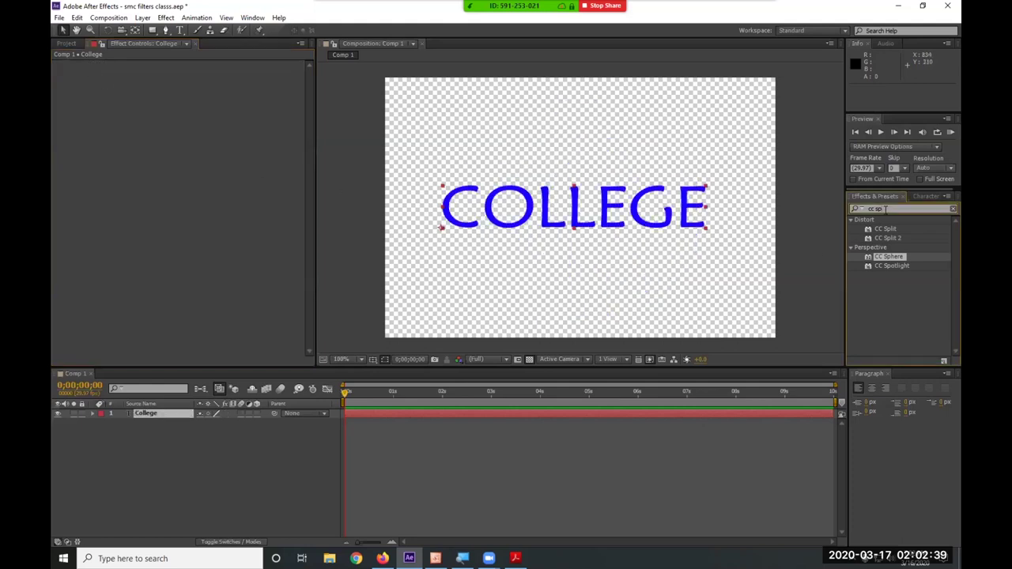
key("BackSpace")
key("BackSpace")
key("BackSpace")
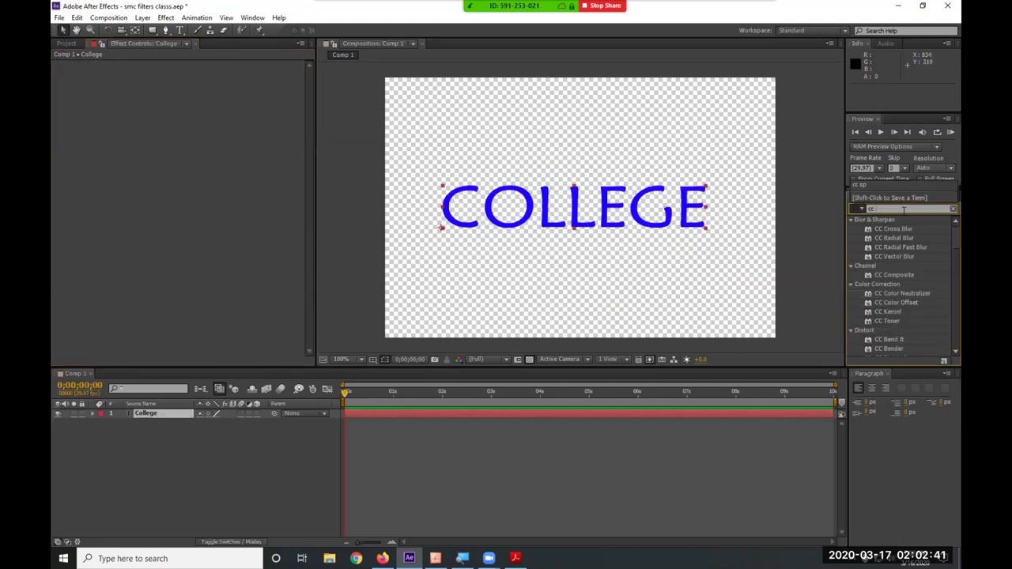
type("cy")
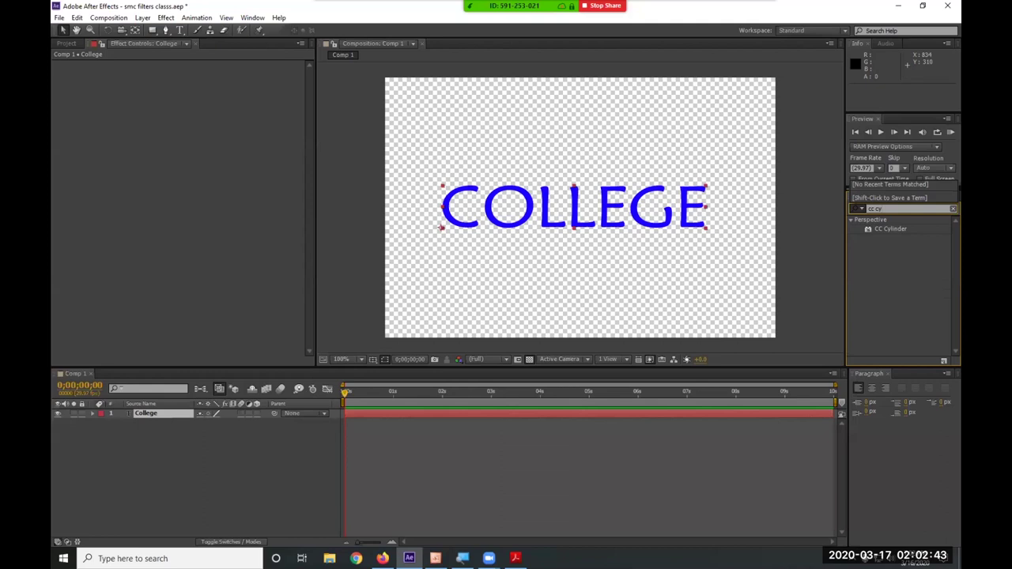
left_click_drag(894, 226, 582, 418)
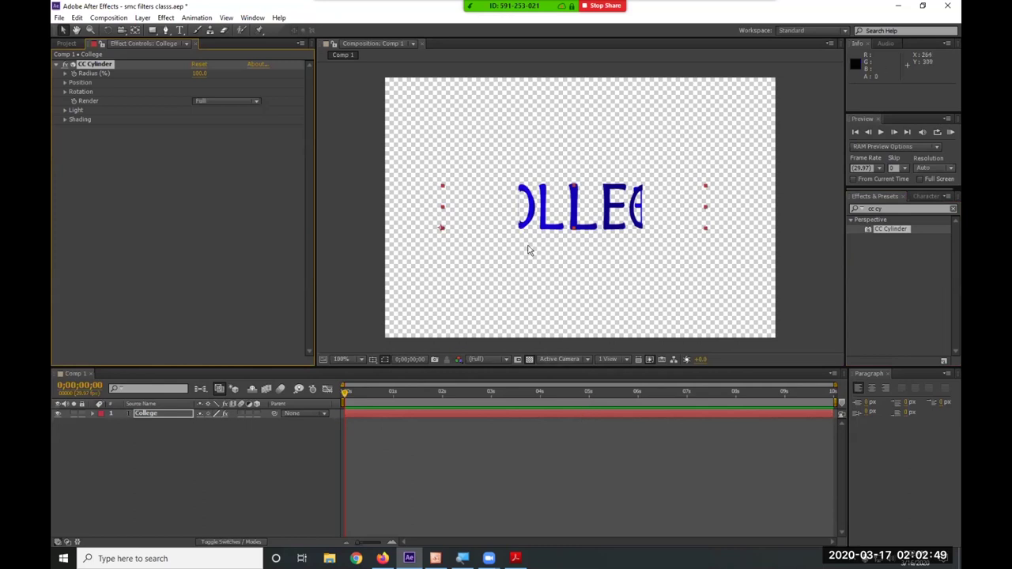
Try a larger radius and shifted X, Y and Z positions on the text's CC Cylinder, and reset the effect.
left_click(65, 73)
left_click_drag(193, 91, 262, 90)
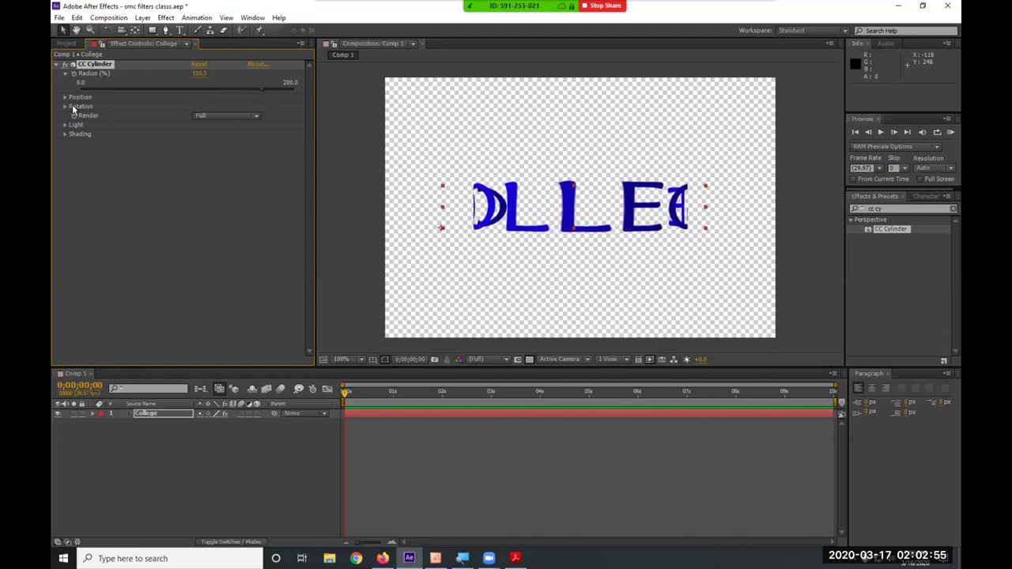
left_click(64, 96)
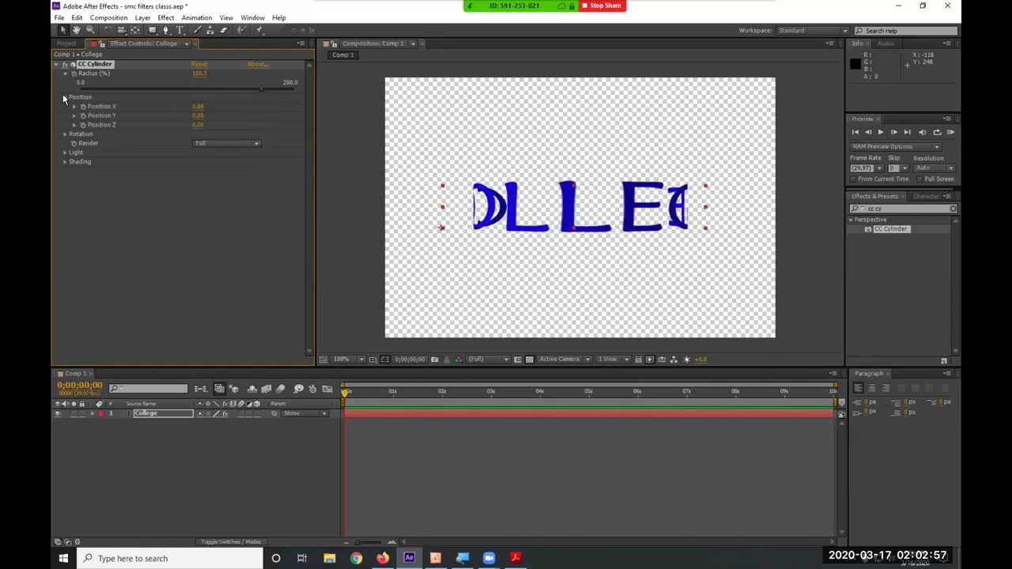
mouse_move(197, 118)
left_mouse_down()
mouse_move(207, 111)
mouse_move(185, 111)
mouse_move(205, 125)
left_mouse_up()
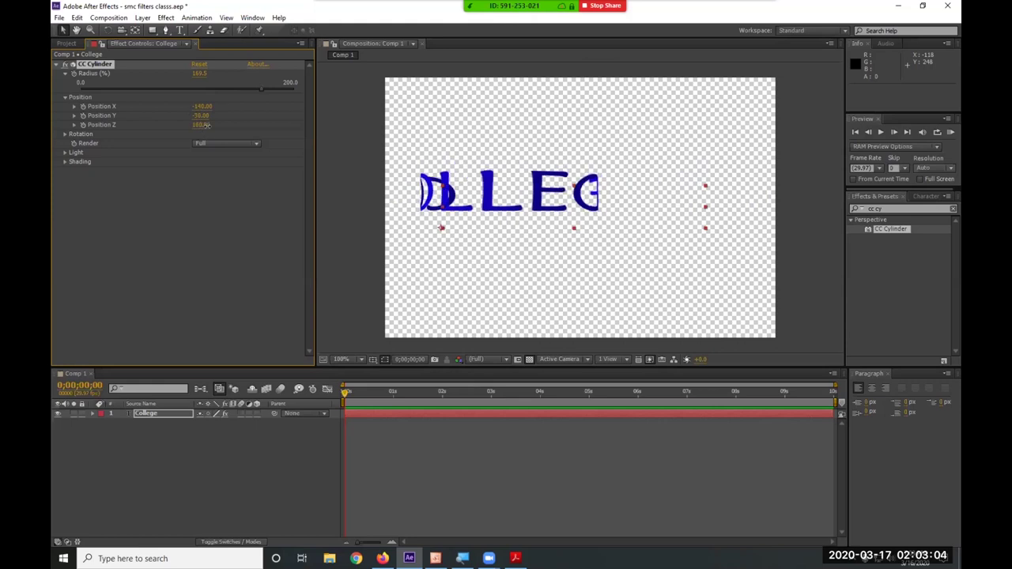
left_click(200, 66)
Set the text cylinder's radius to about 151%, Rotation X to 30° and Rotation Y to 333°.
left_click_drag(191, 89, 241, 91)
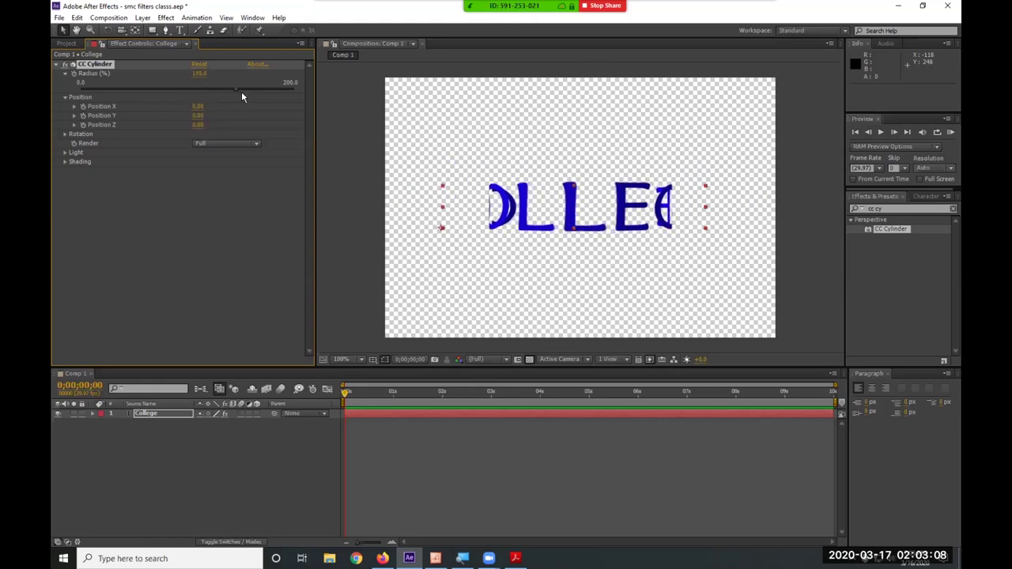
left_click(66, 135)
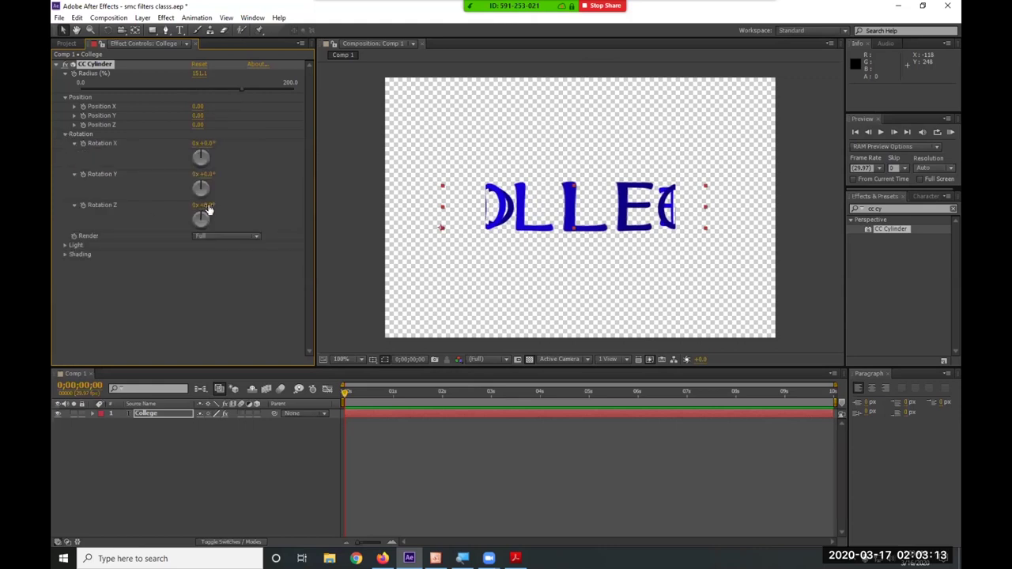
left_click_drag(204, 144, 231, 148)
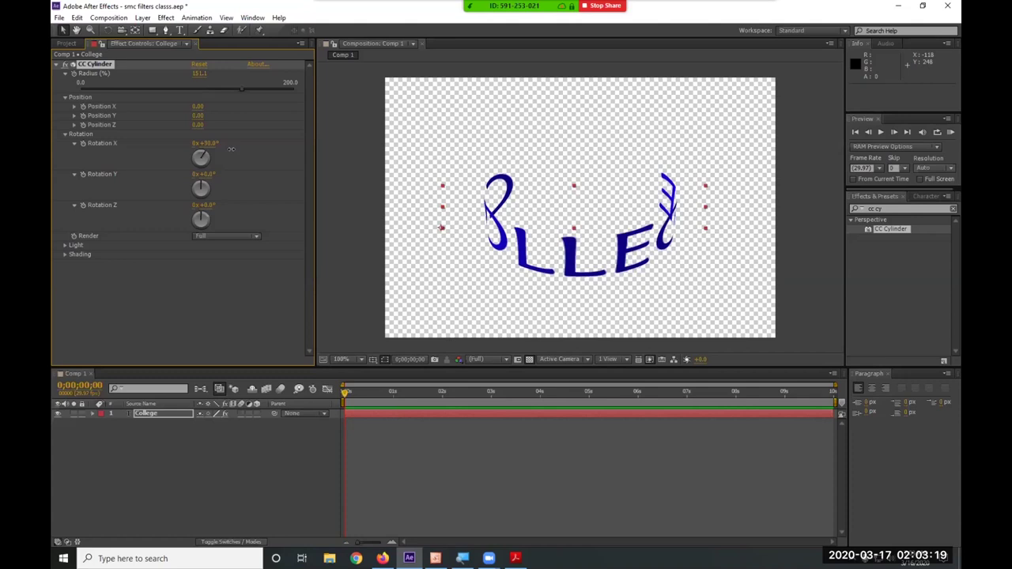
left_click_drag(204, 174, 400, 192)
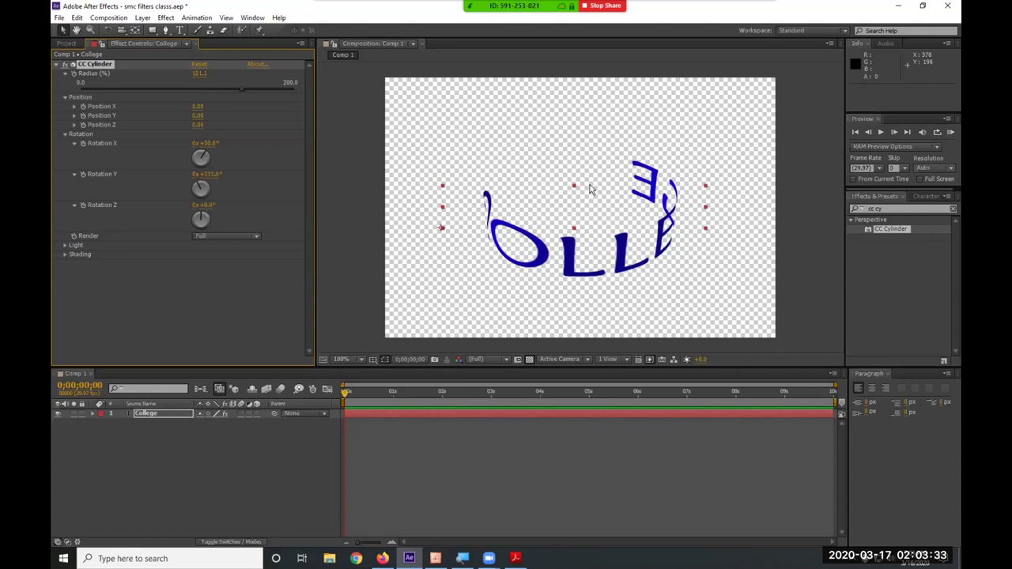
Animate the text cylinder's Rotation Y from the composition's start to three added revolutions at 0;00;09;29.
left_click(341, 392)
left_click_drag(342, 392, 338, 392)
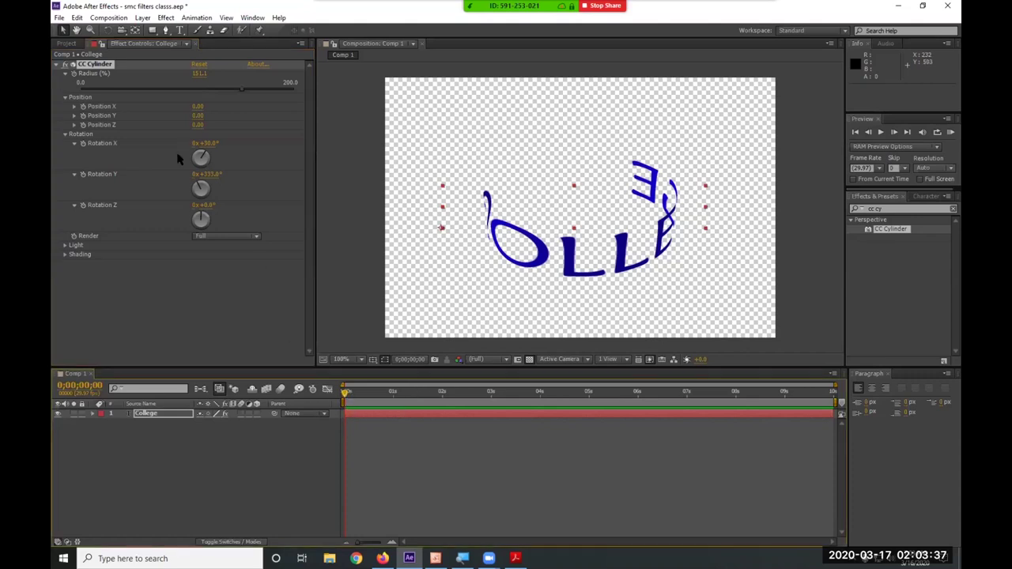
left_click(84, 174)
left_click_drag(783, 394, 837, 395)
left_click(198, 174)
type("3")
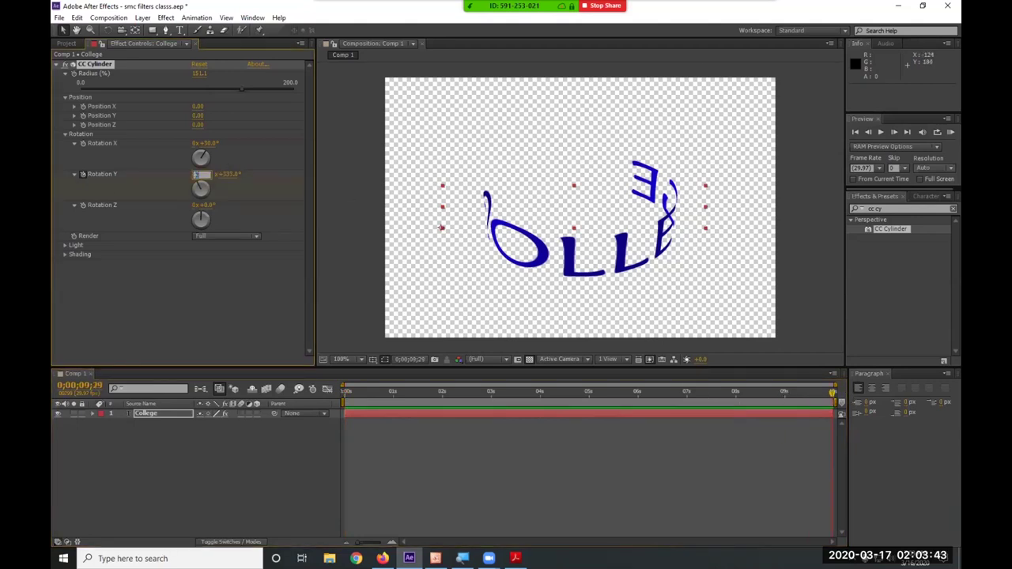
key("Return")
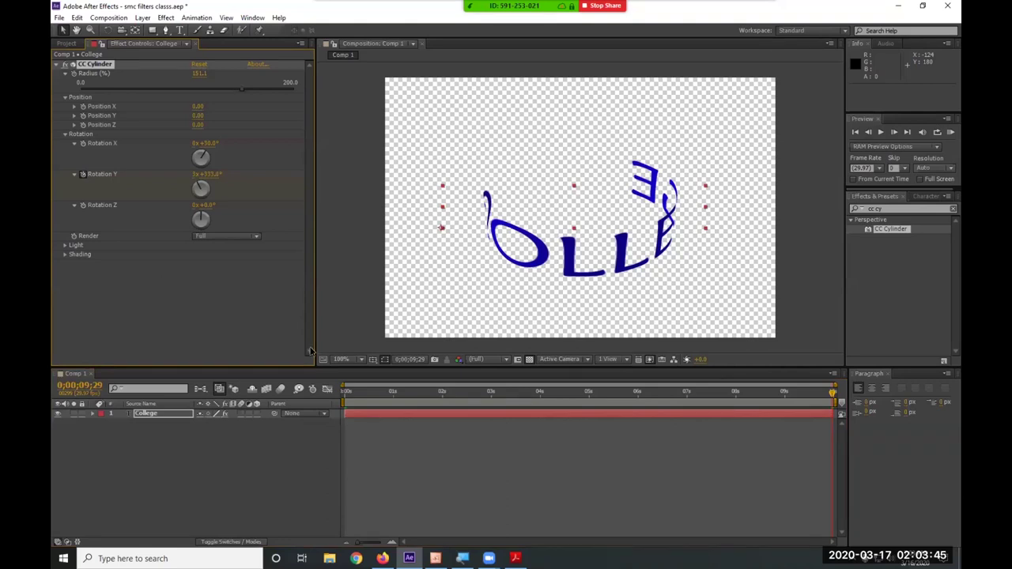
Preview the spinning text, set the cylinder's Rotation X to 0° and preview the animation again.
key("space")
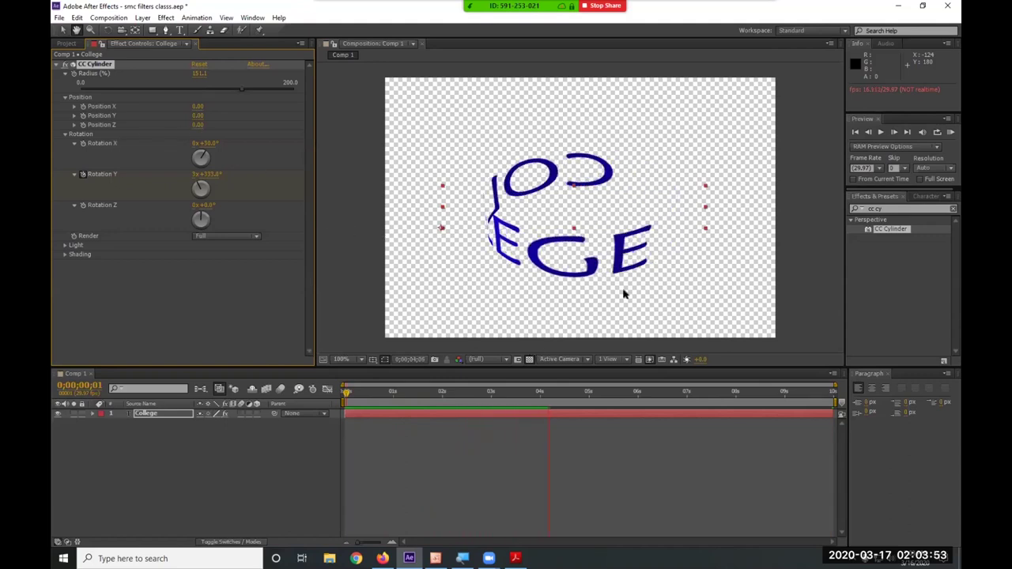
key("space")
left_click(210, 144)
type("0")
key("Return")
key("space")
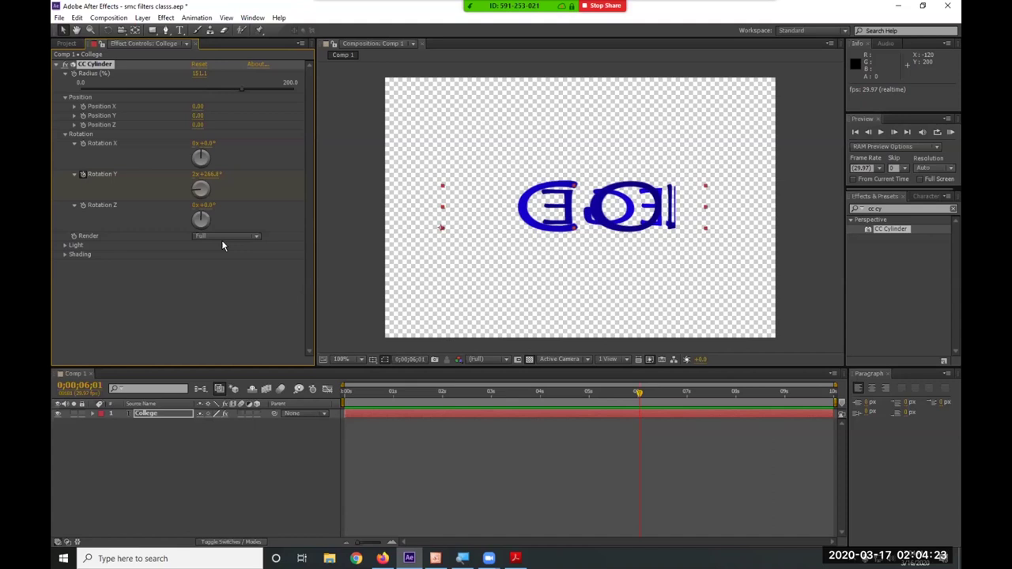
Add Sand & the Sea 090.jpg below the College layer in Comp 1 and apply CC Cylinder to it.
left_click(66, 43)
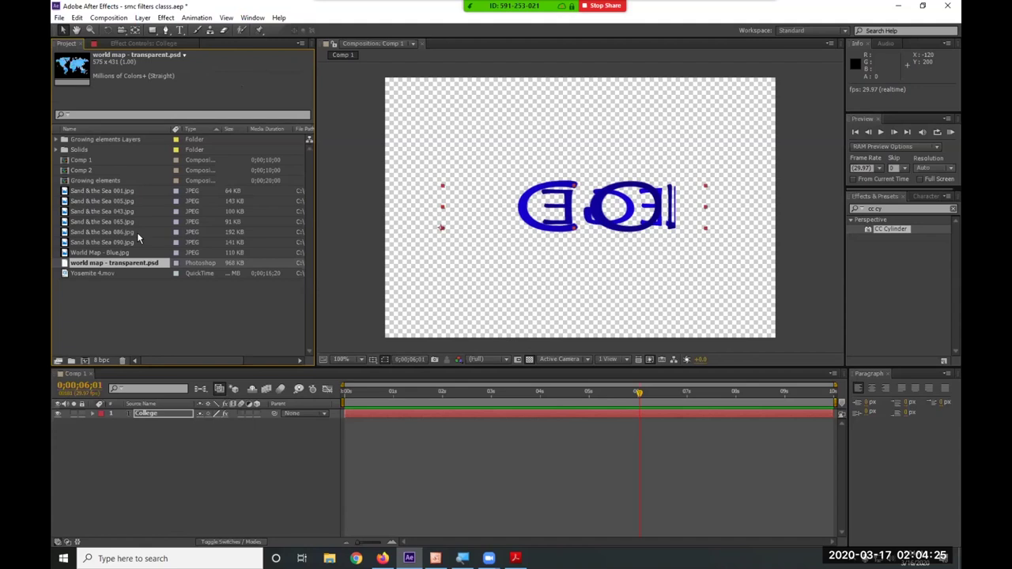
left_click(116, 242)
left_click_drag(116, 246, 151, 461)
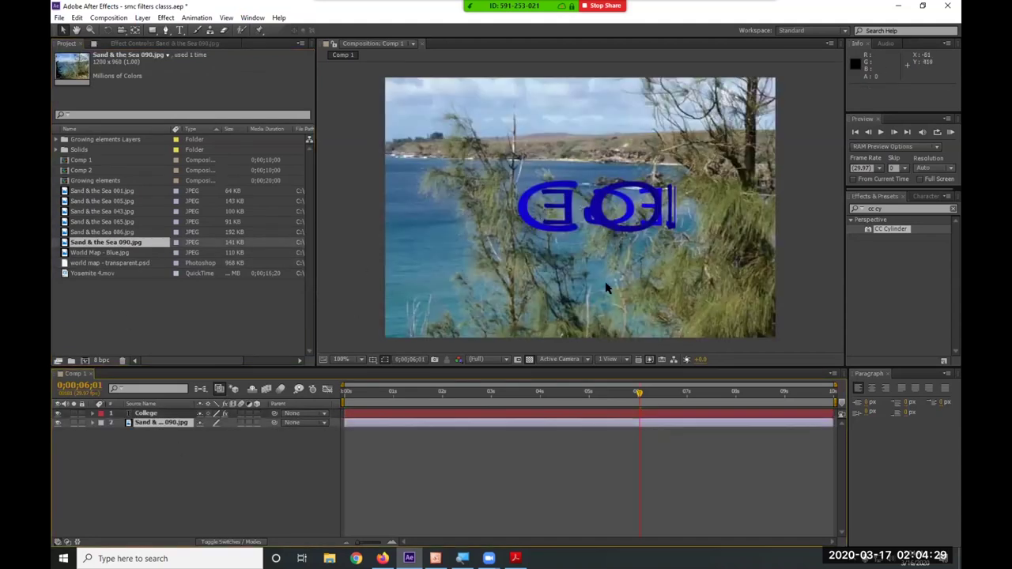
left_click(895, 187)
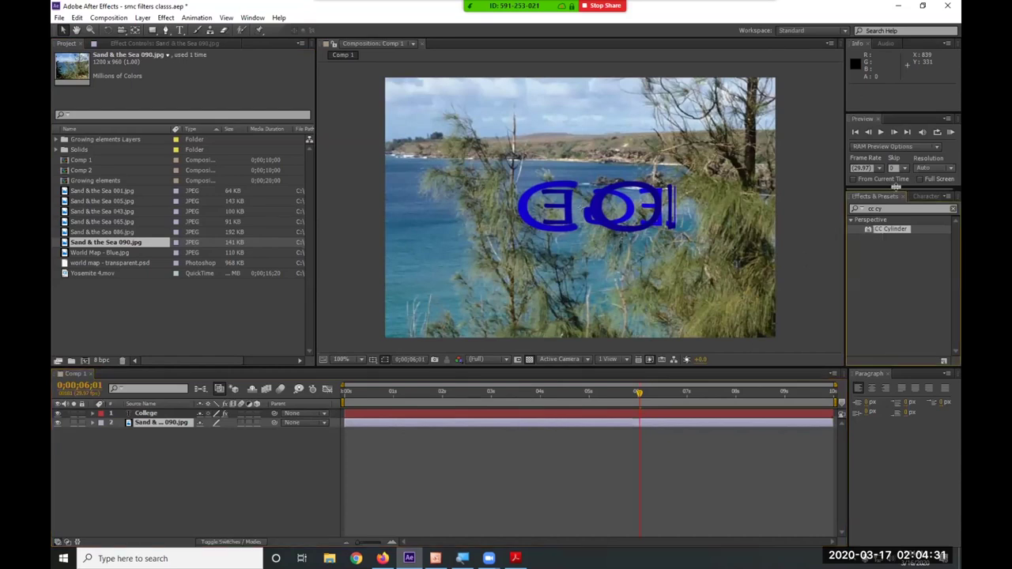
left_click_drag(890, 229, 550, 426)
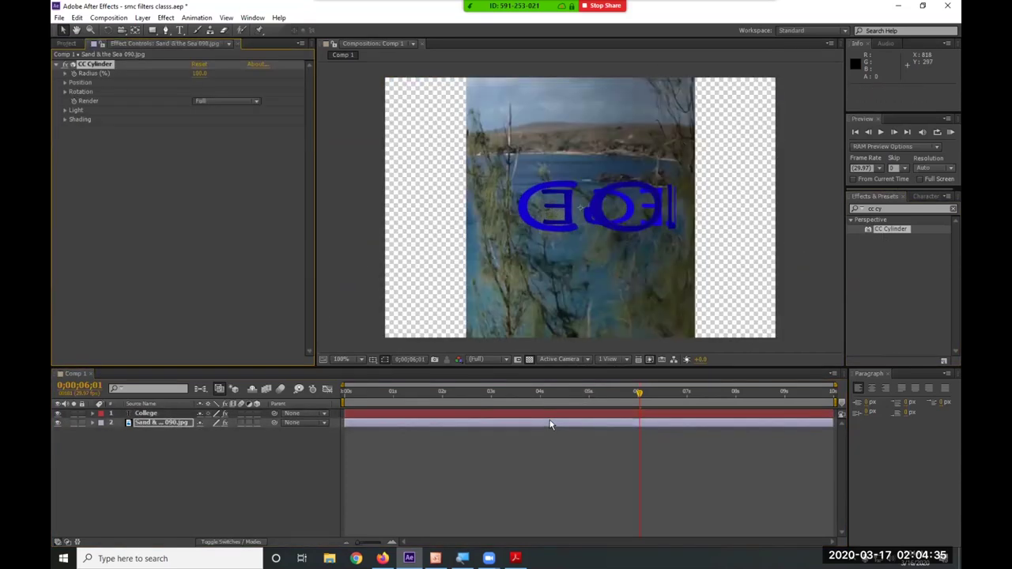
Try different Y rotations on the photo's cylinder, ending at 257°.
left_click(66, 92)
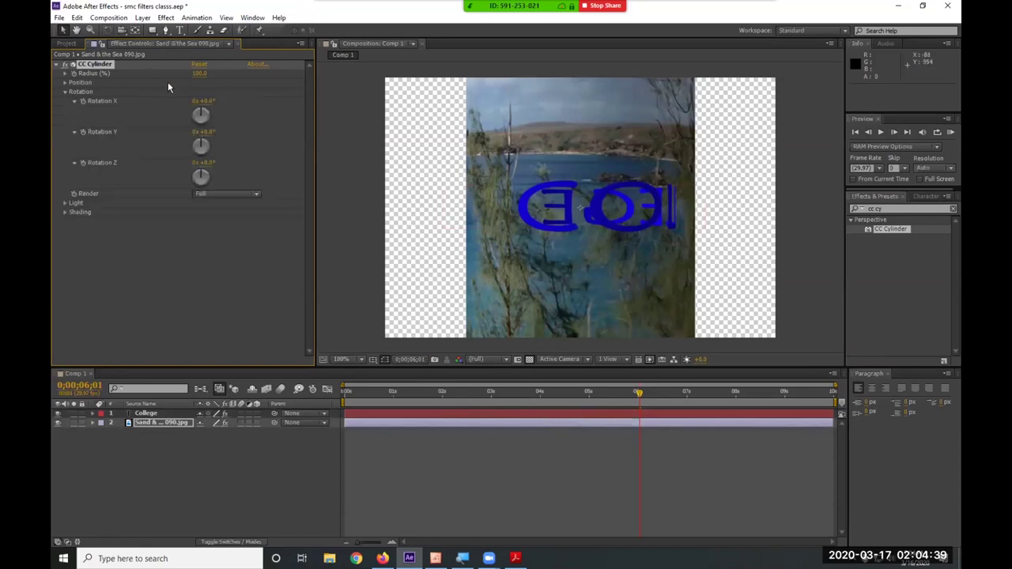
left_click(65, 73)
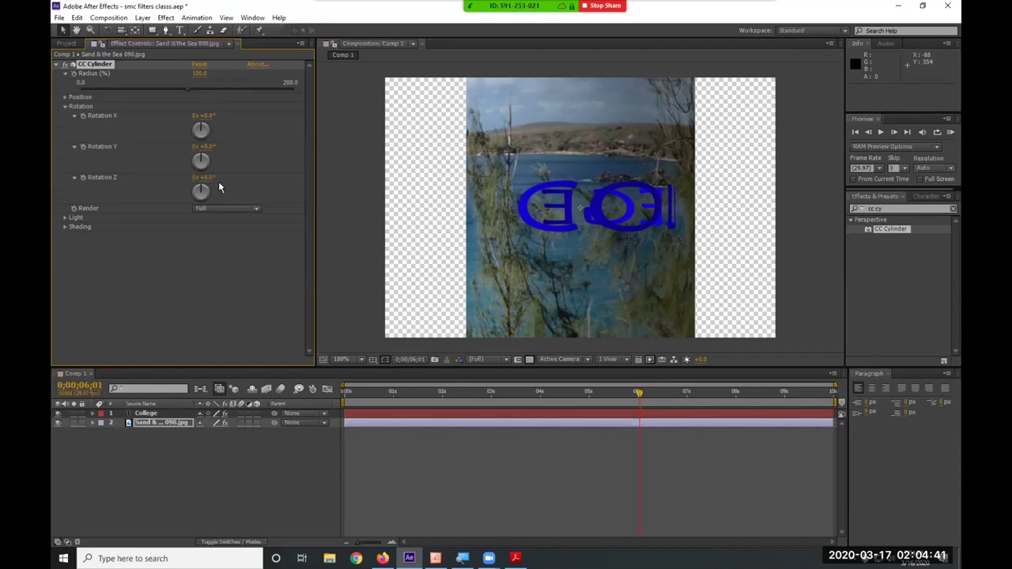
left_click_drag(203, 146, 316, 147)
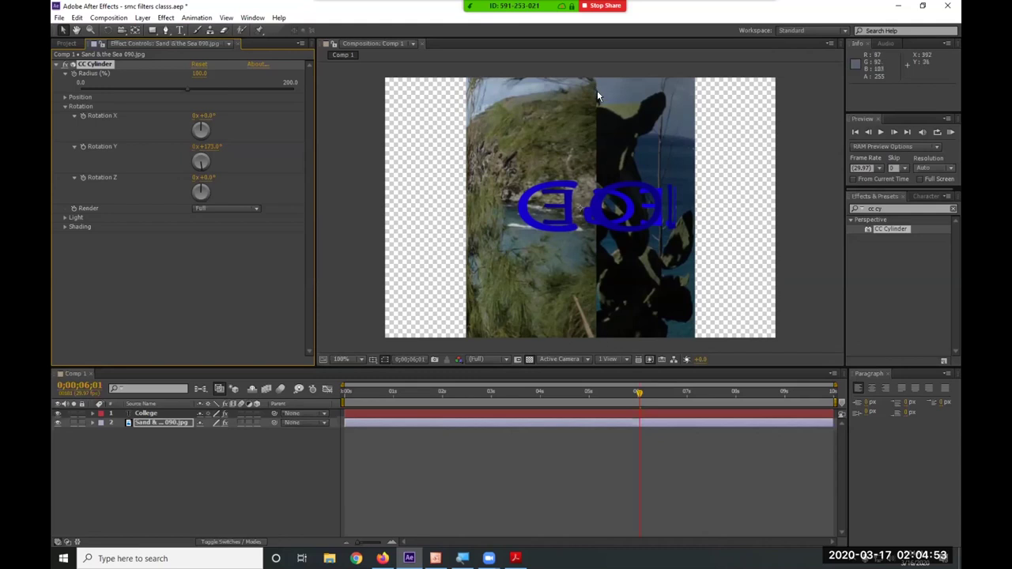
mouse_move(209, 146)
left_mouse_down()
mouse_move(290, 146)
mouse_move(205, 147)
left_mouse_up()
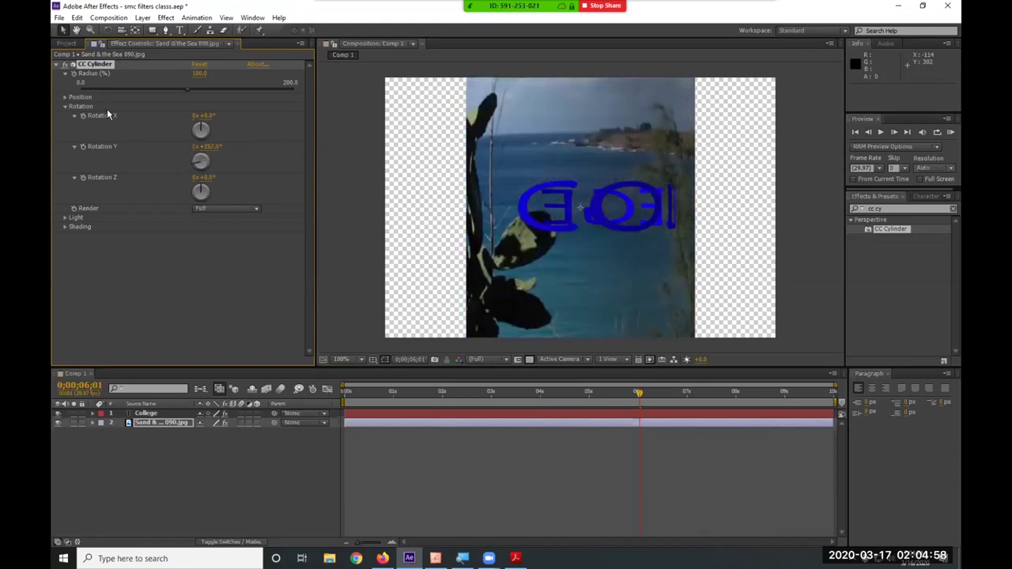
Hide the College layer and set the photo cylinder's Position Z to 2140, Rotation X to 62° and Rotation Y to 359°.
left_click(66, 97)
left_click_drag(197, 126, 307, 116)
mouse_move(217, 143)
left_mouse_down()
mouse_move(265, 146)
mouse_move(207, 158)
left_mouse_up()
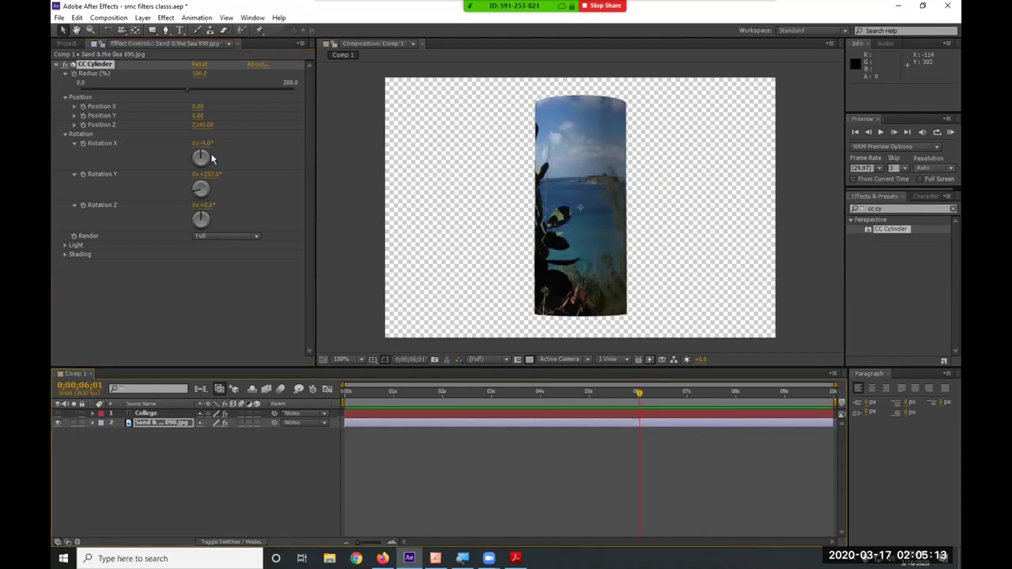
left_click_drag(203, 144, 261, 156)
left_click_drag(206, 175, 220, 153)
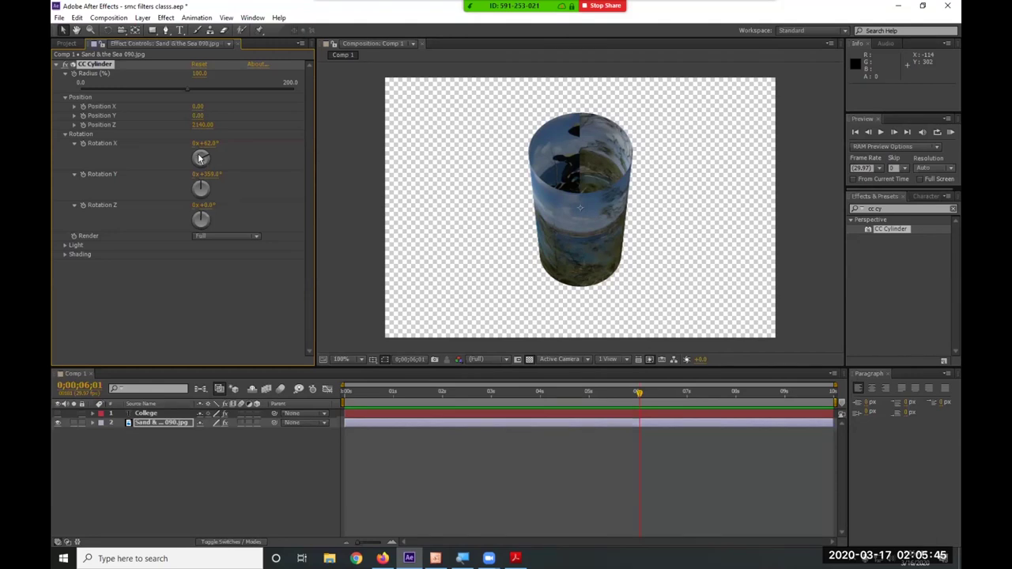
Show the College layer again, reset the photo's CC Cylinder and increase its Position Z to make the cylinder smaller.
left_click(57, 414)
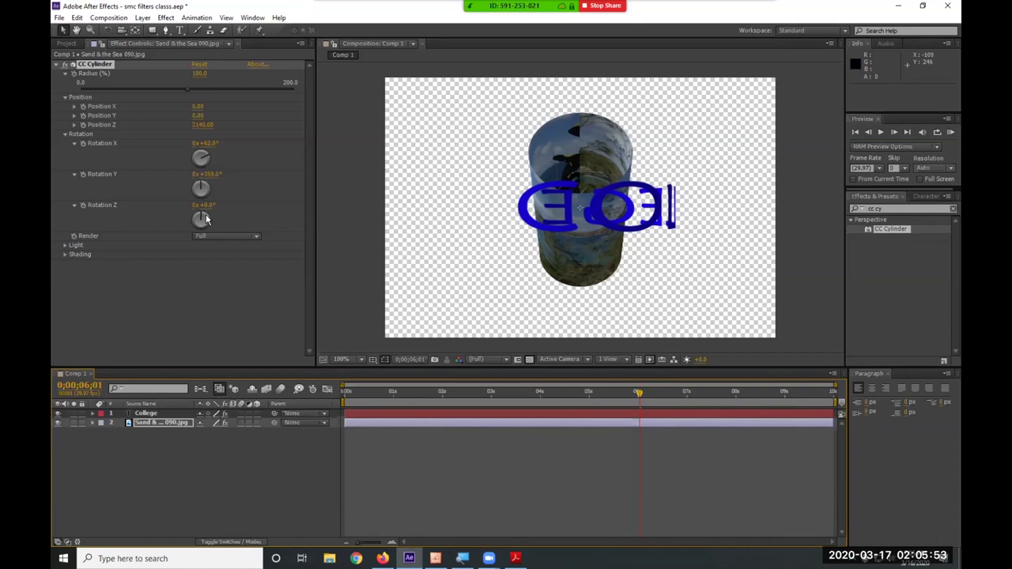
left_click(198, 66)
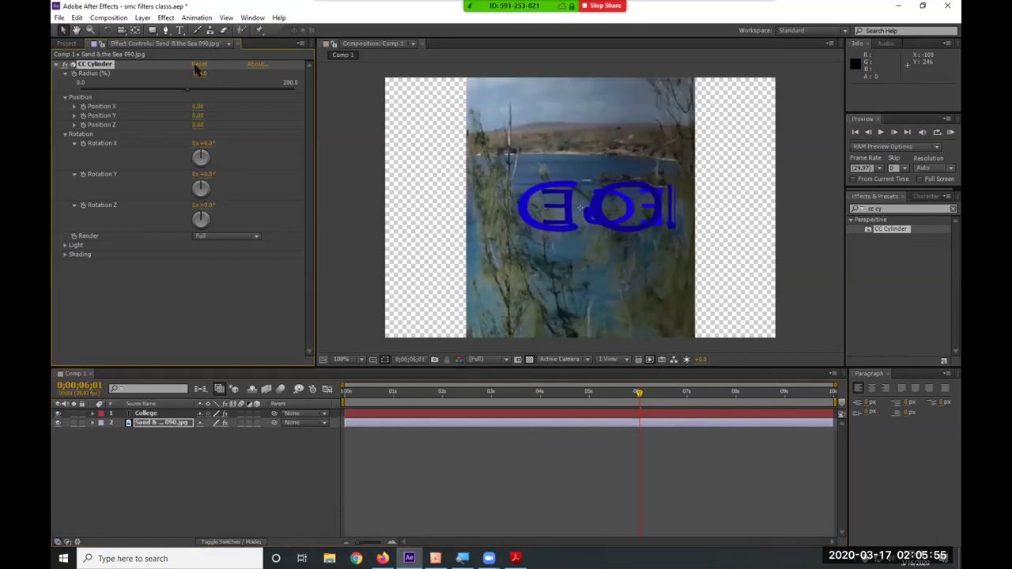
left_click_drag(197, 125, 571, 181)
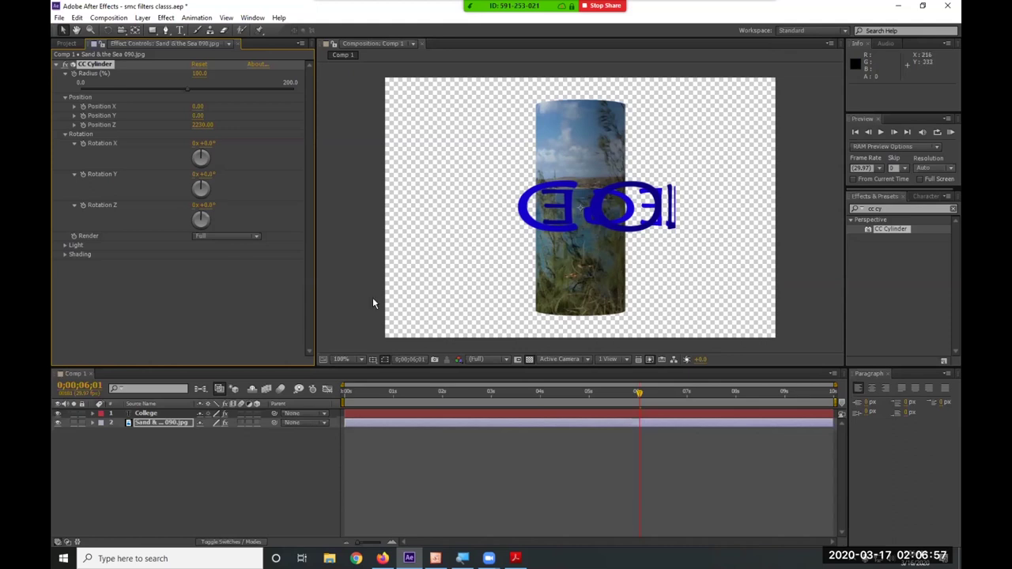
Delete the College layer and remove the CC Cylinder effect from the Sand & the Sea 090.jpg layer.
left_click(146, 414)
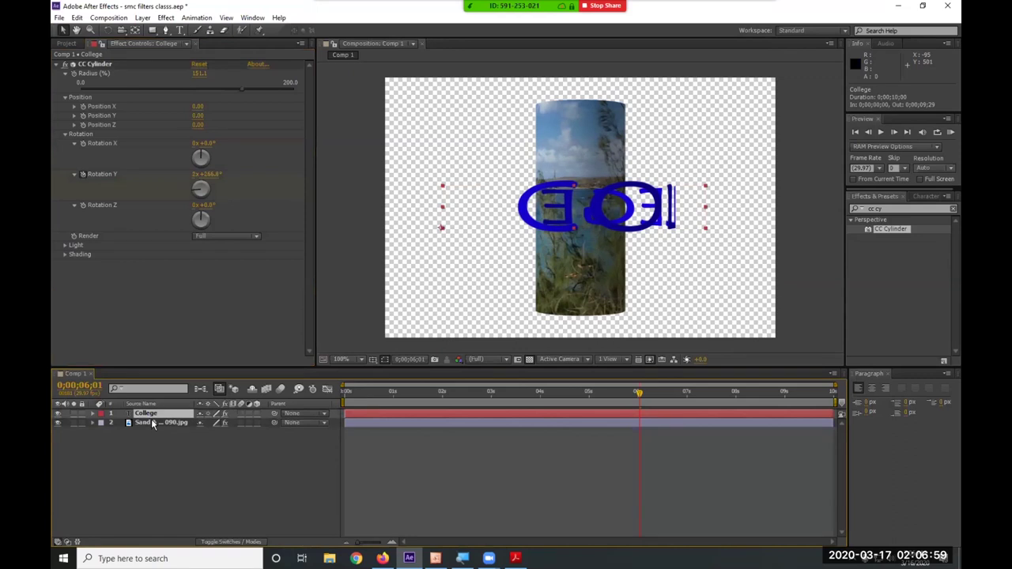
left_click(151, 421)
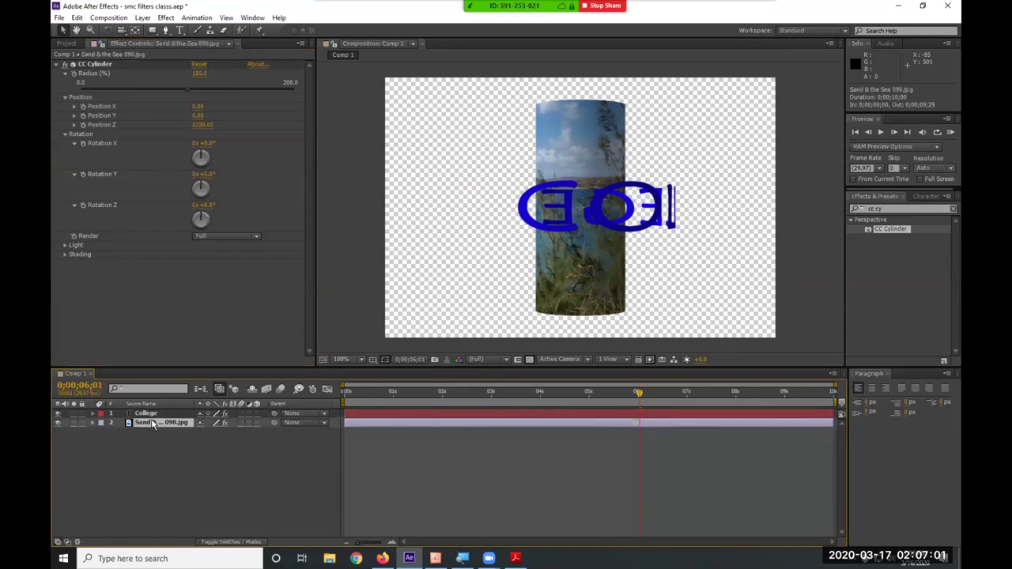
left_click(151, 414)
key("Delete")
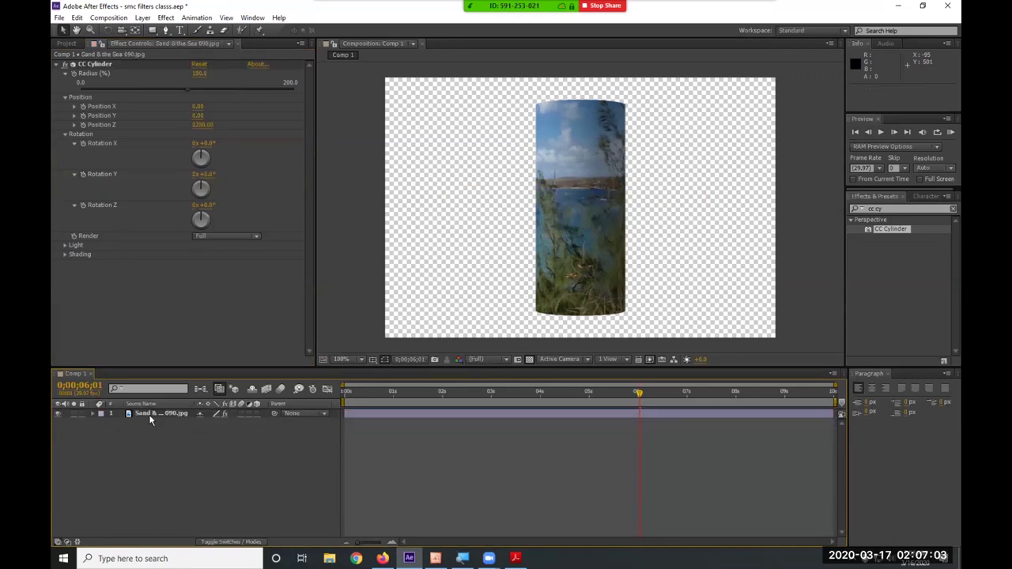
left_click(95, 64)
key("Delete")
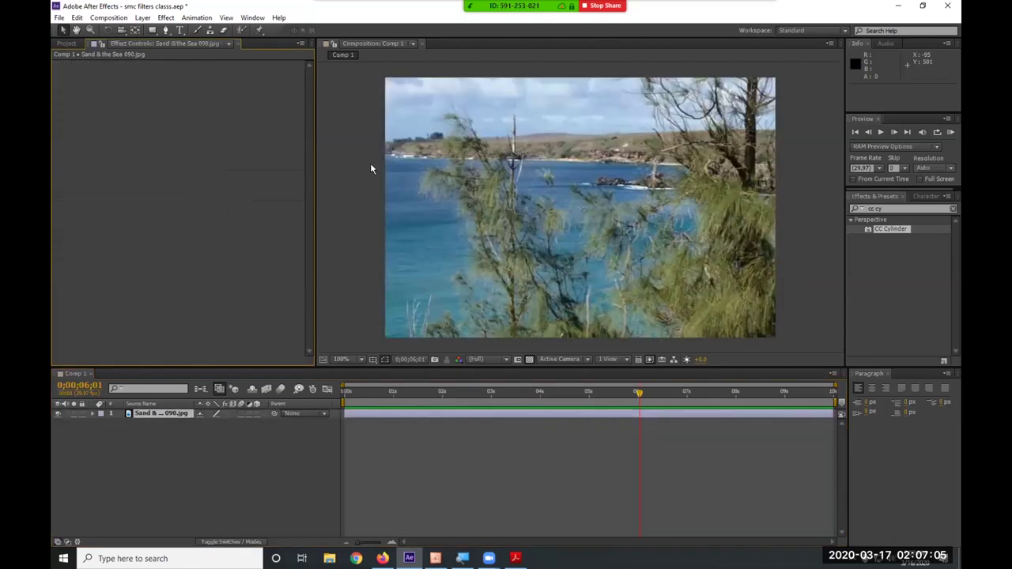
Apply the Black & White color correction effect to the photo layer.
left_click(165, 17)
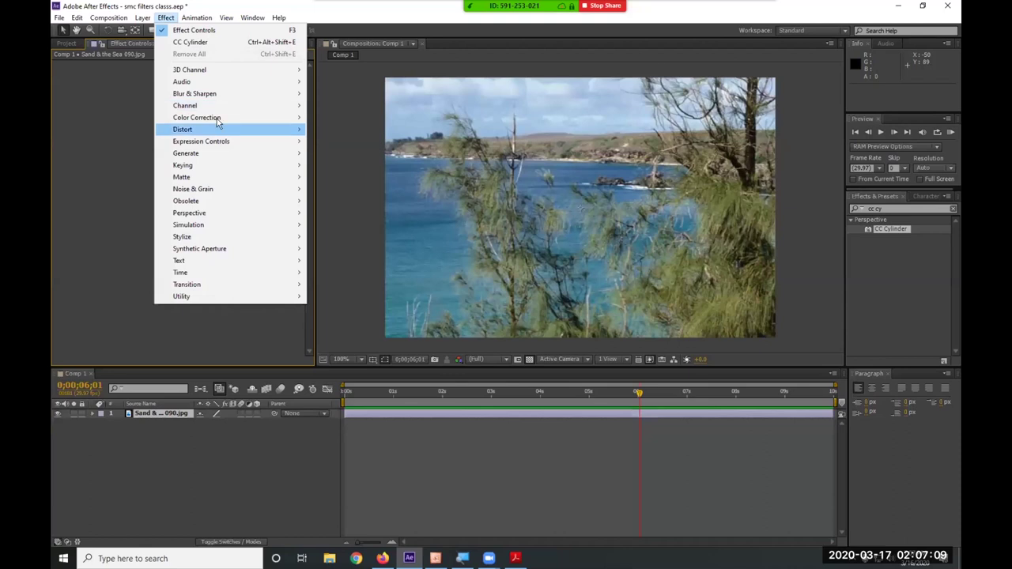
mouse_move(217, 120)
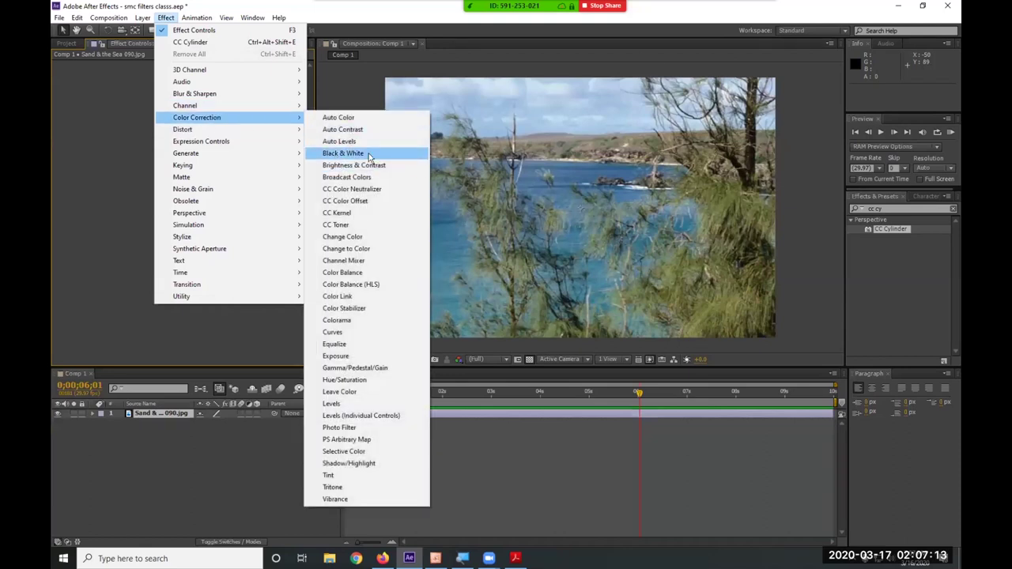
left_click(368, 155)
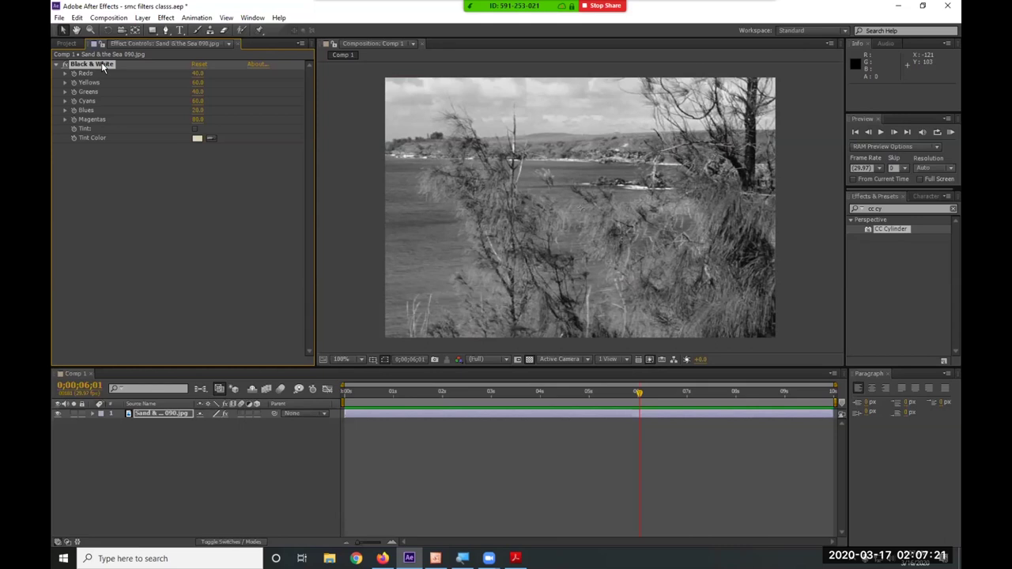
Add the Tint effect to the photo and map black to dark red 6F0000.
left_click(165, 18)
mouse_move(223, 119)
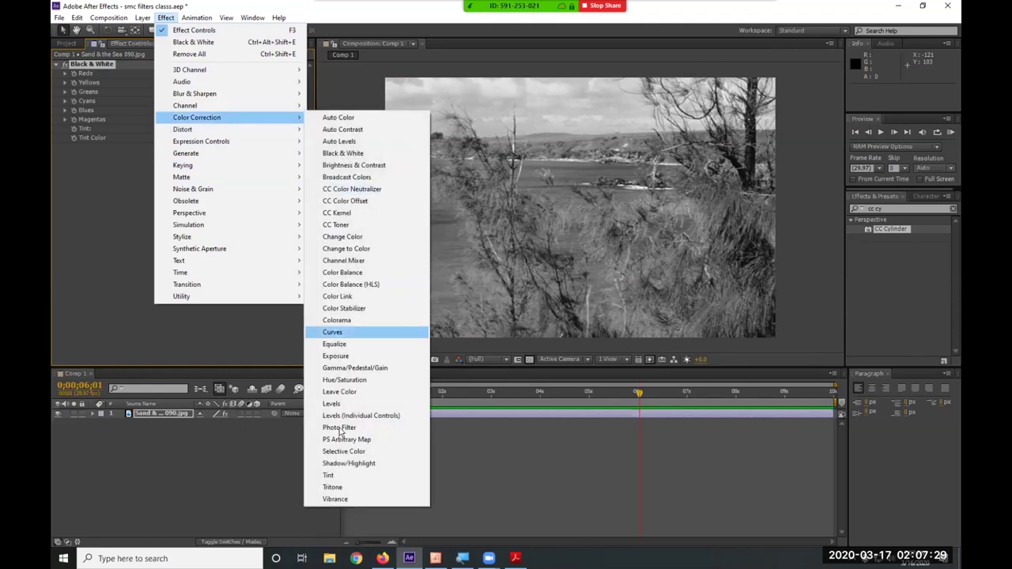
left_click(343, 475)
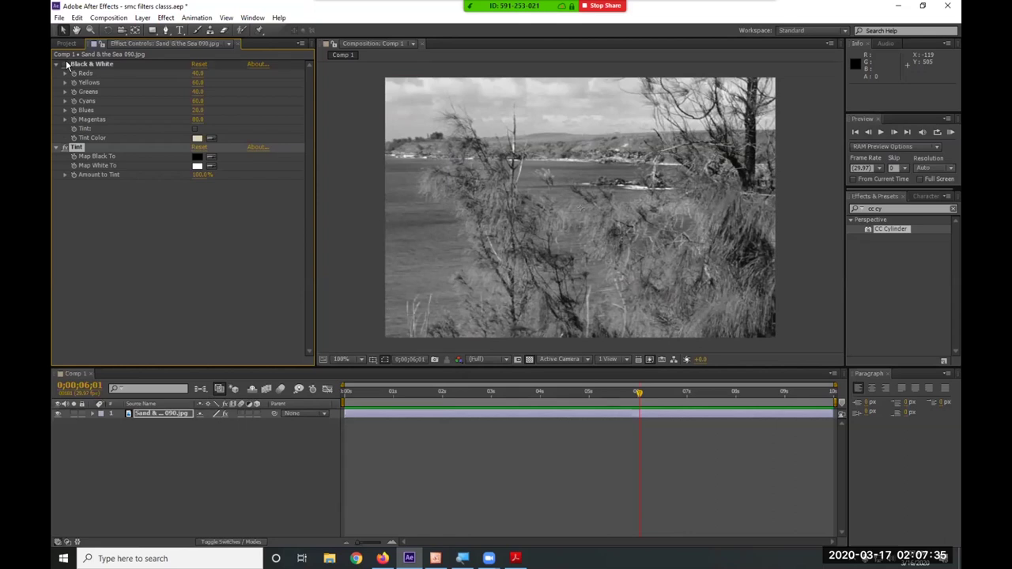
left_click(197, 160)
left_click(513, 257)
left_click_drag(514, 257, 516, 288)
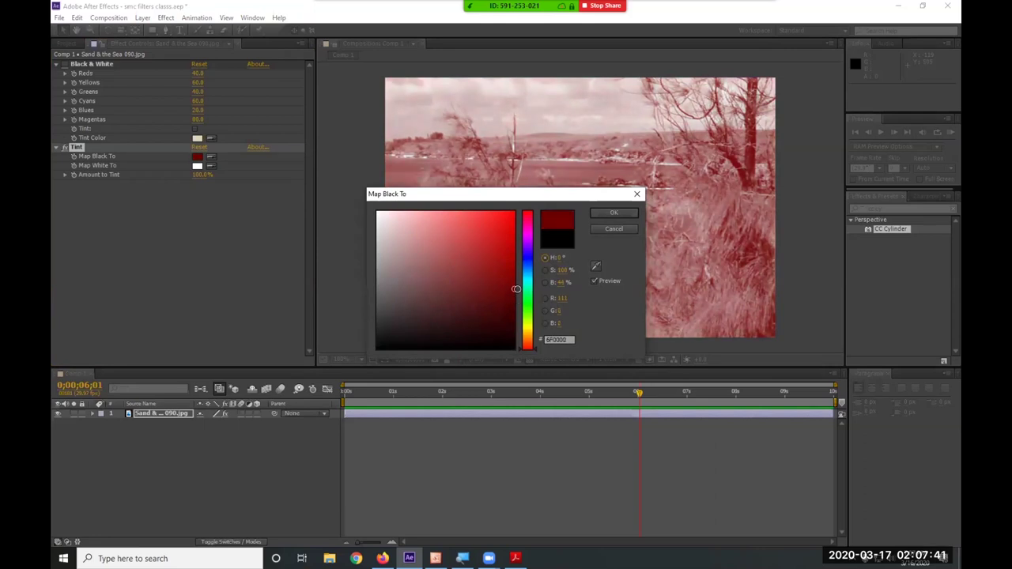
left_click(617, 212)
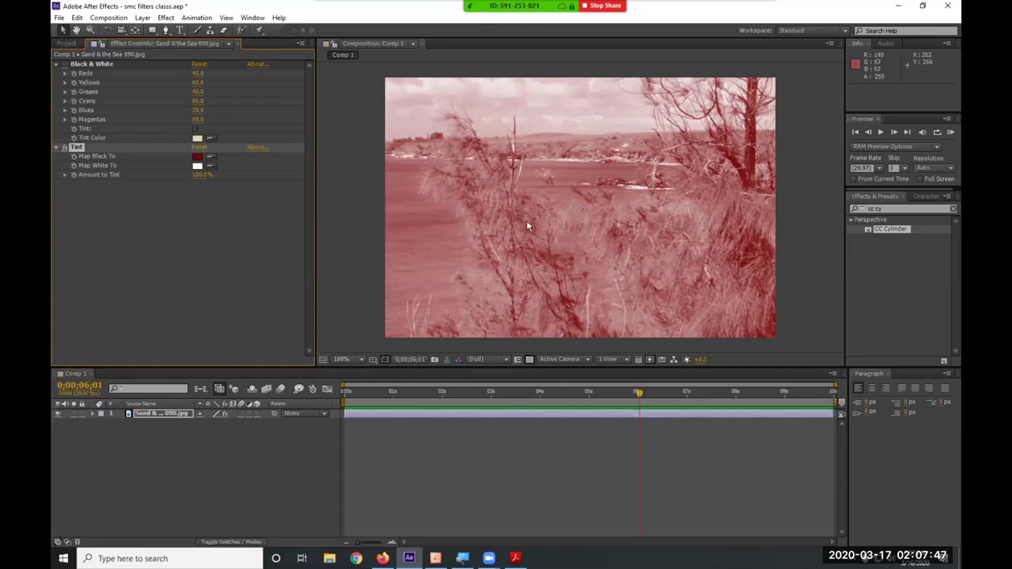
Move the Black & White effect below Tint, then disable and re-enable it to compare the results.
left_click(102, 64)
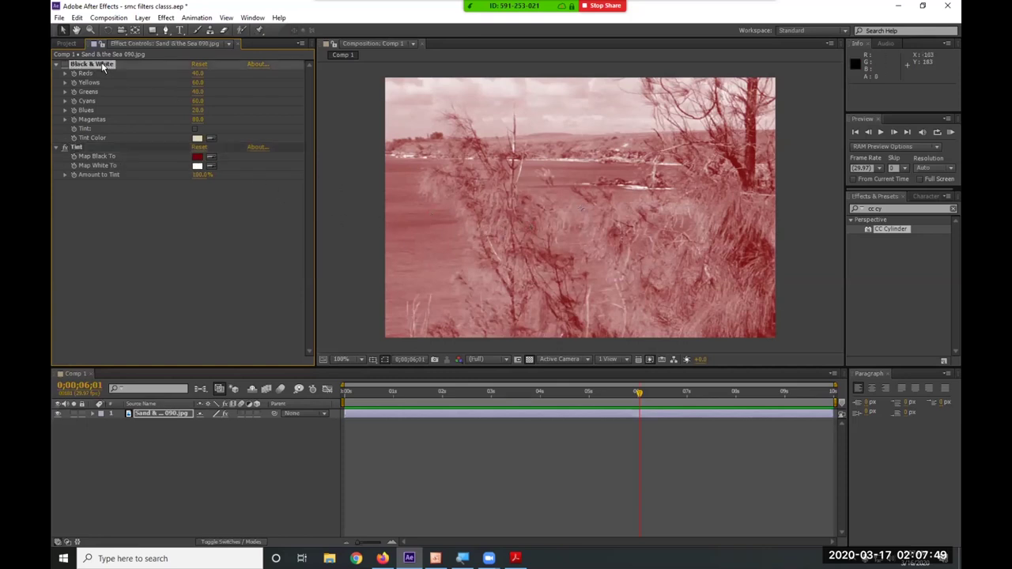
left_click_drag(101, 61, 103, 251)
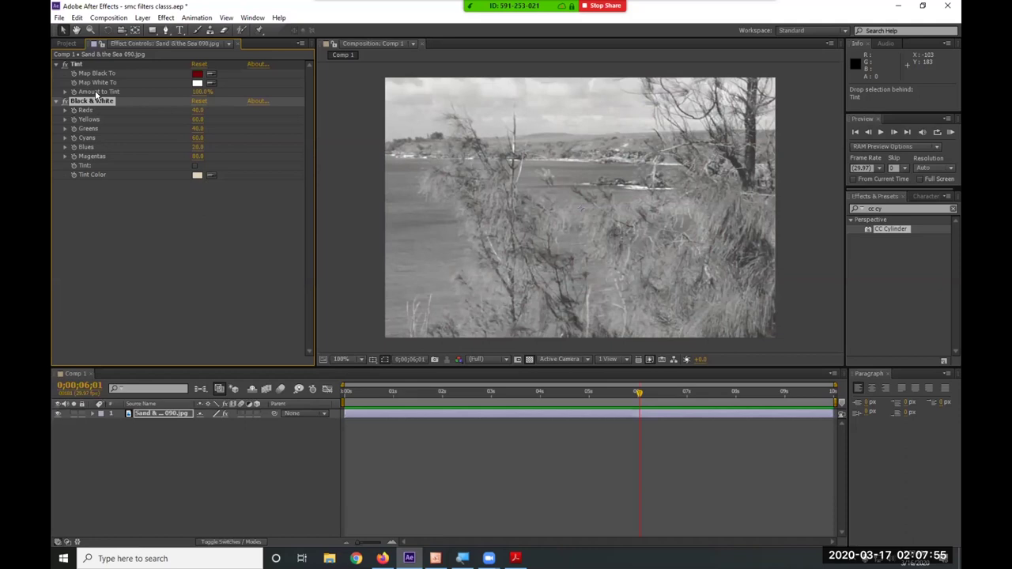
left_click(87, 65)
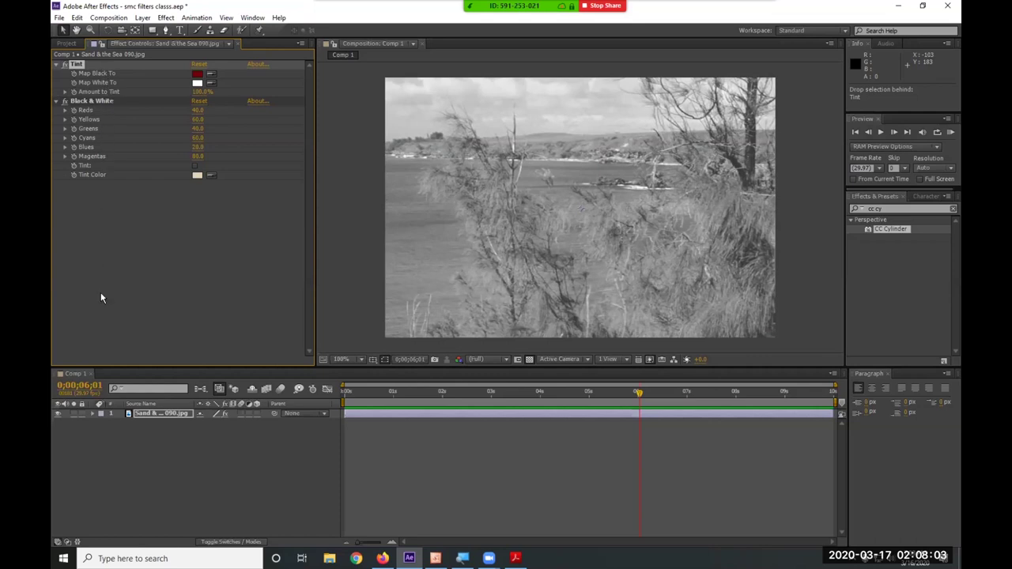
left_click(63, 102)
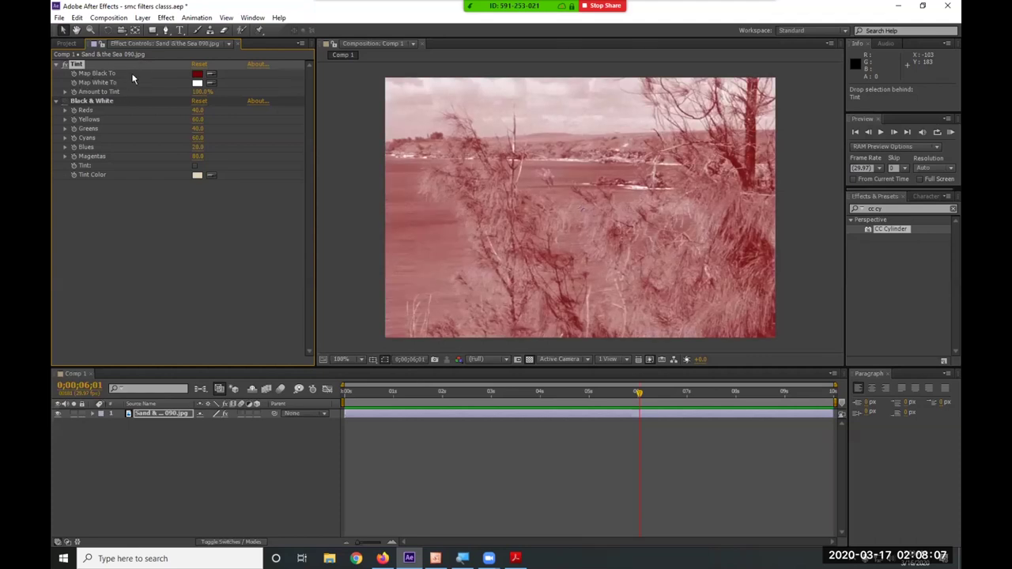
left_click(107, 101)
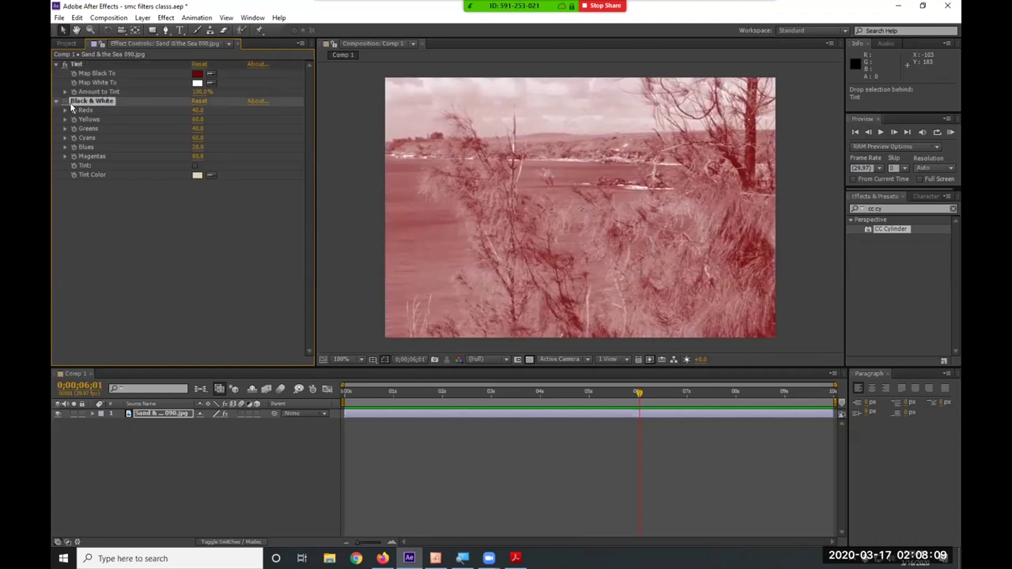
left_click(65, 102)
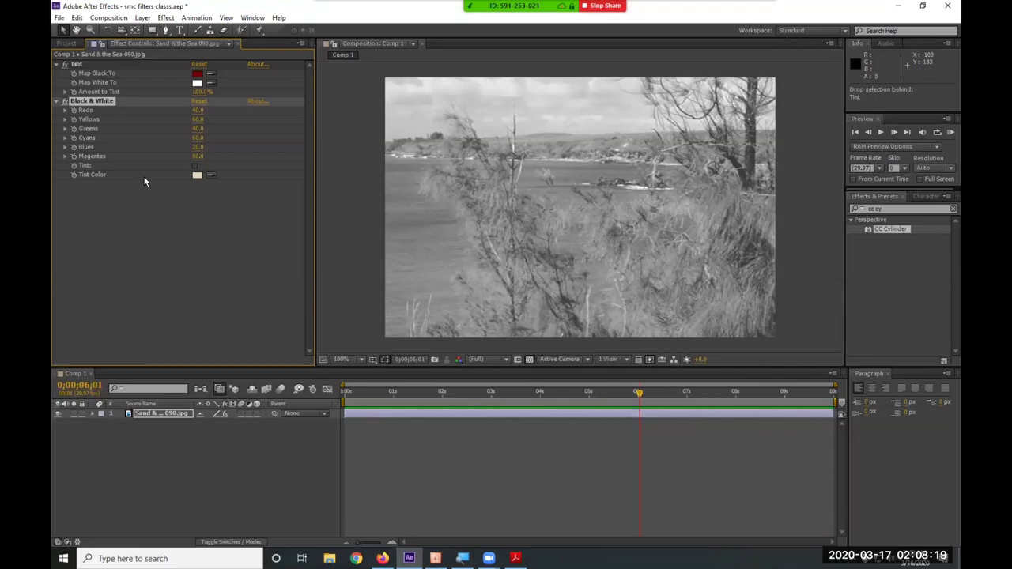
Move Tint below Black & White, then swap the order again, ending with Black & White below Tint.
left_click(95, 63)
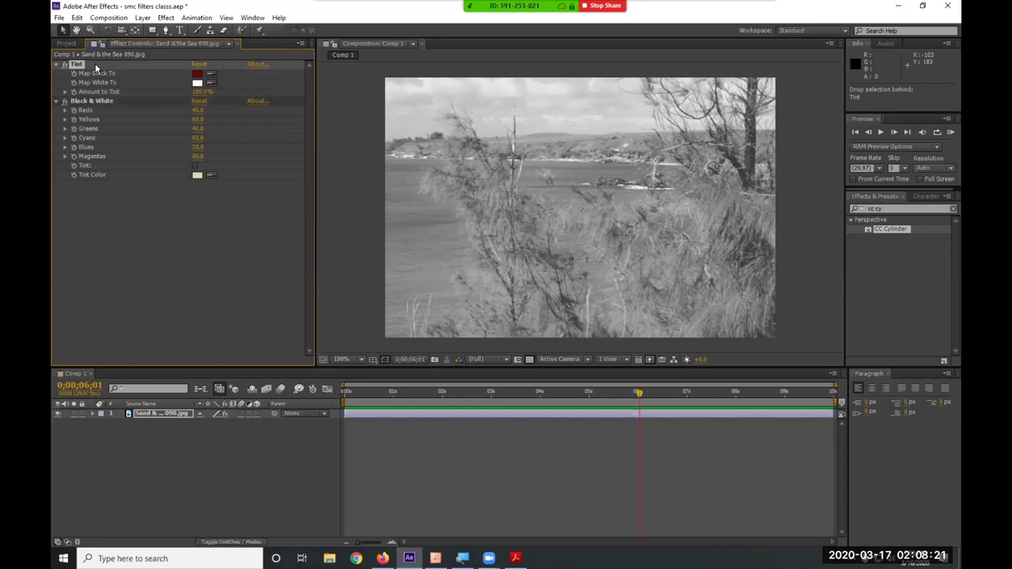
left_click(92, 103)
left_click_drag(79, 64, 102, 235)
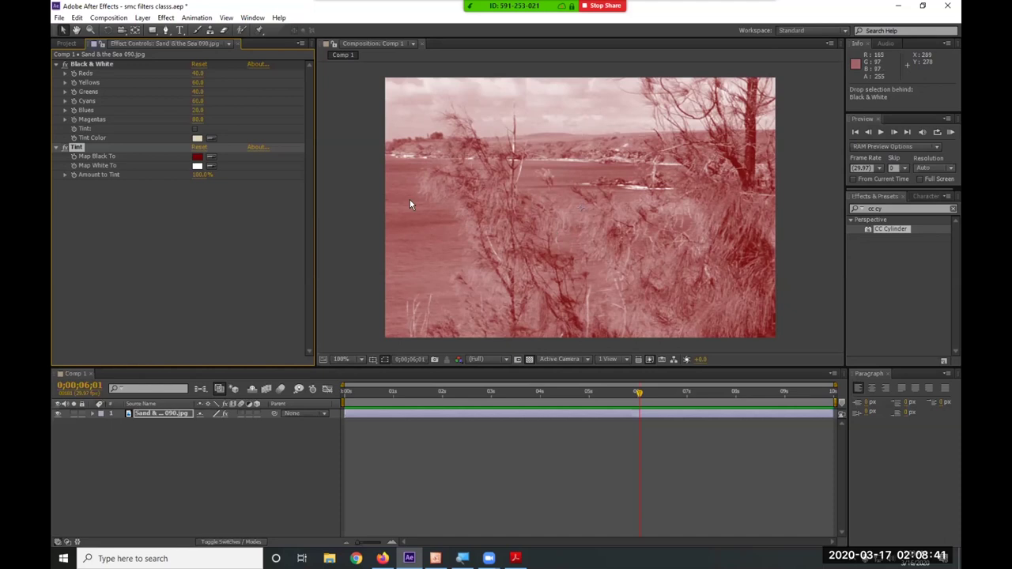
left_click(227, 211)
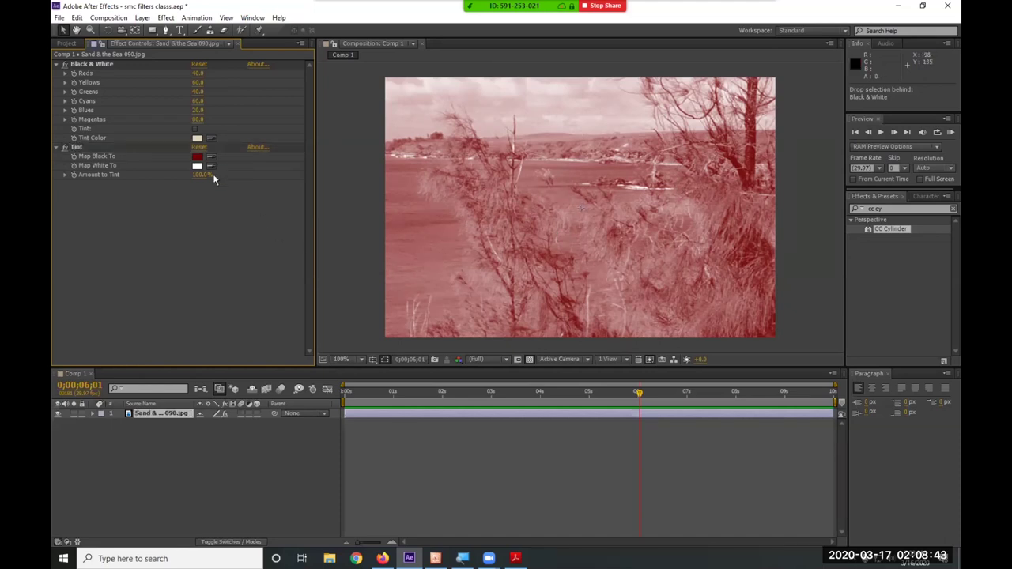
left_click_drag(95, 63, 105, 210)
left_click_drag(91, 63, 100, 194)
left_click_drag(95, 64, 107, 203)
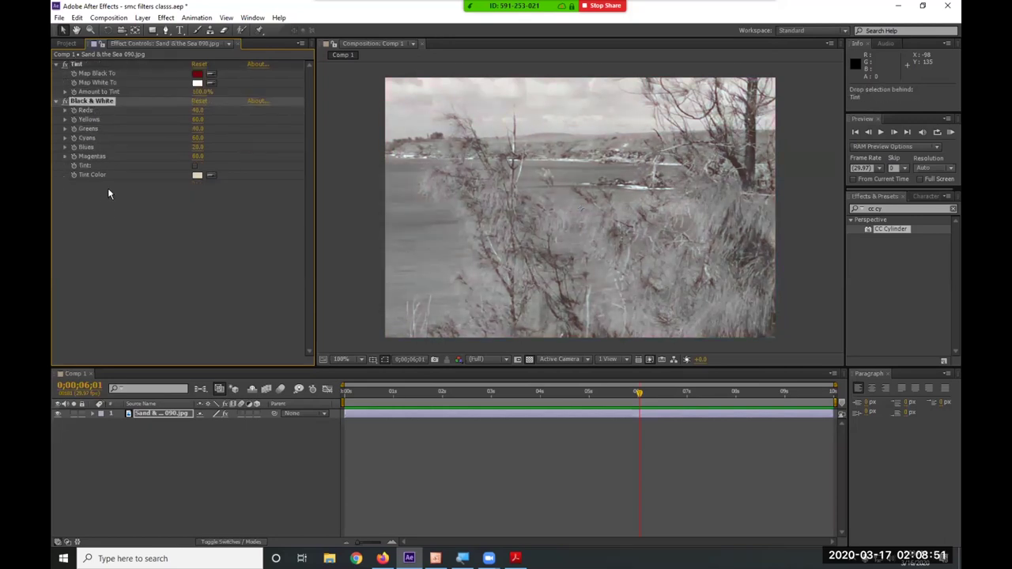
Remove the Tint and Black & White effects from the photo layer.
left_click(86, 70)
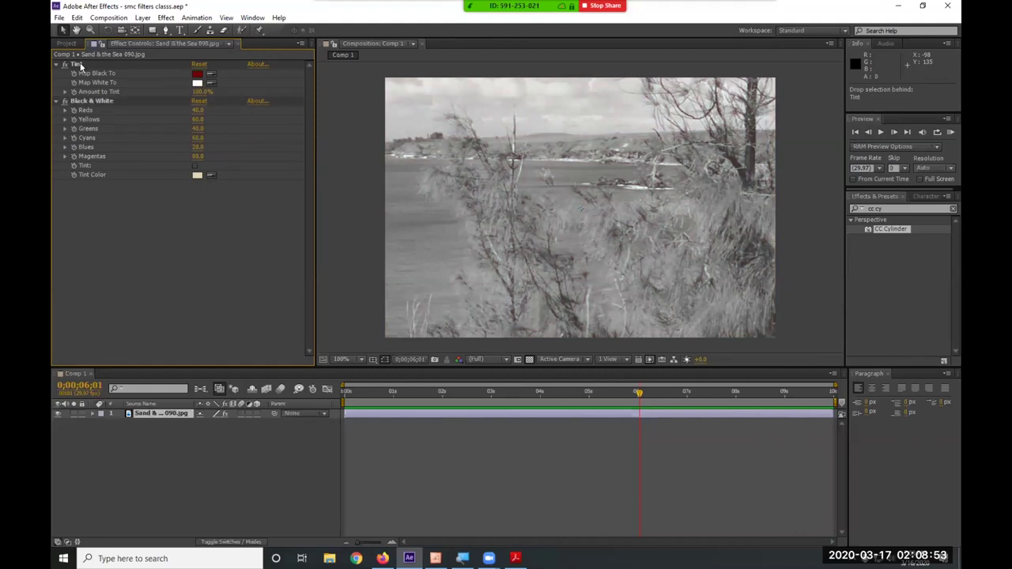
left_click(80, 66)
key("Delete")
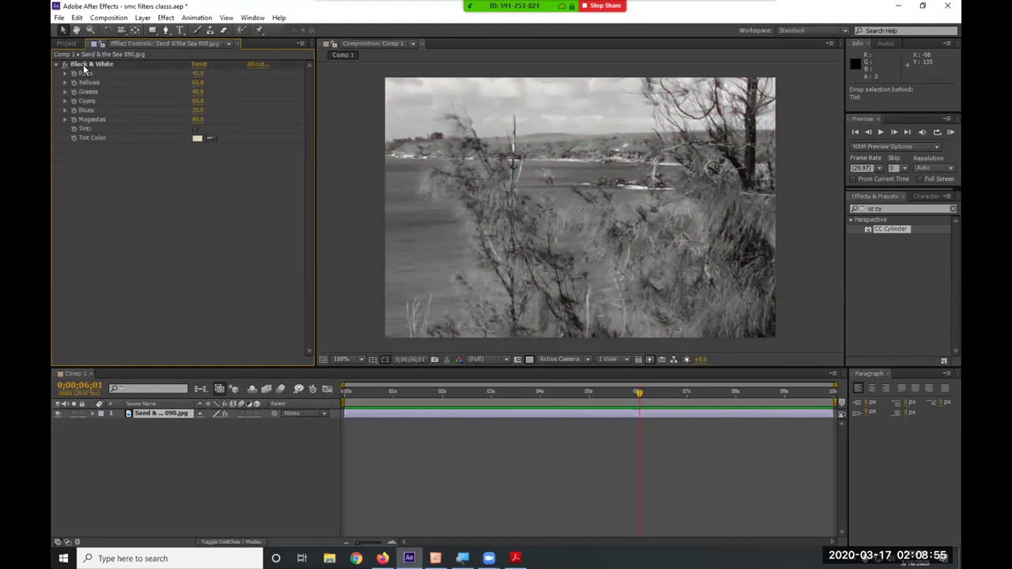
left_click(83, 64)
key("Delete")
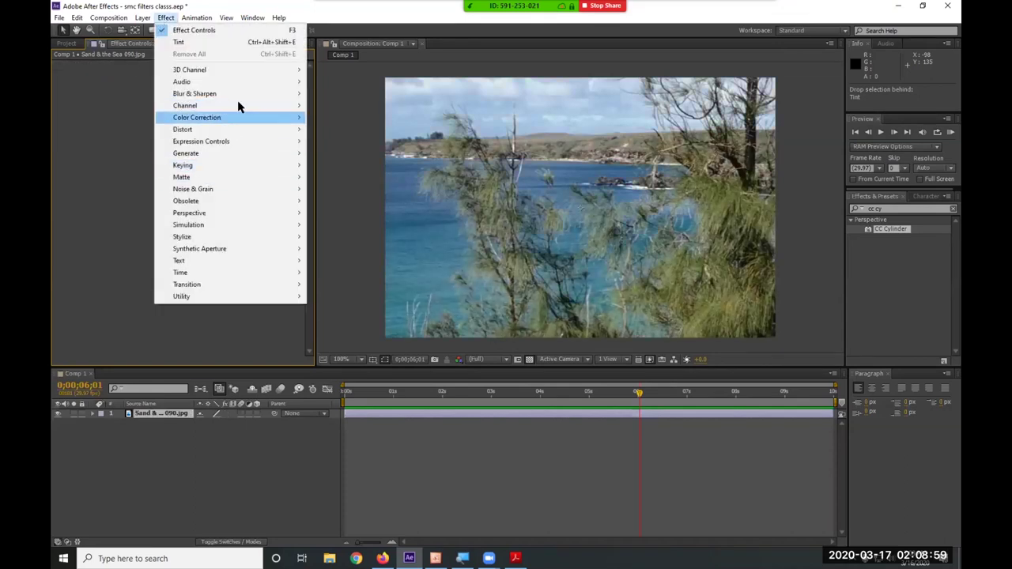
Apply the Levels effect to the photo and try out different white input and midtone settings on the RGB histogram.
mouse_move(239, 116)
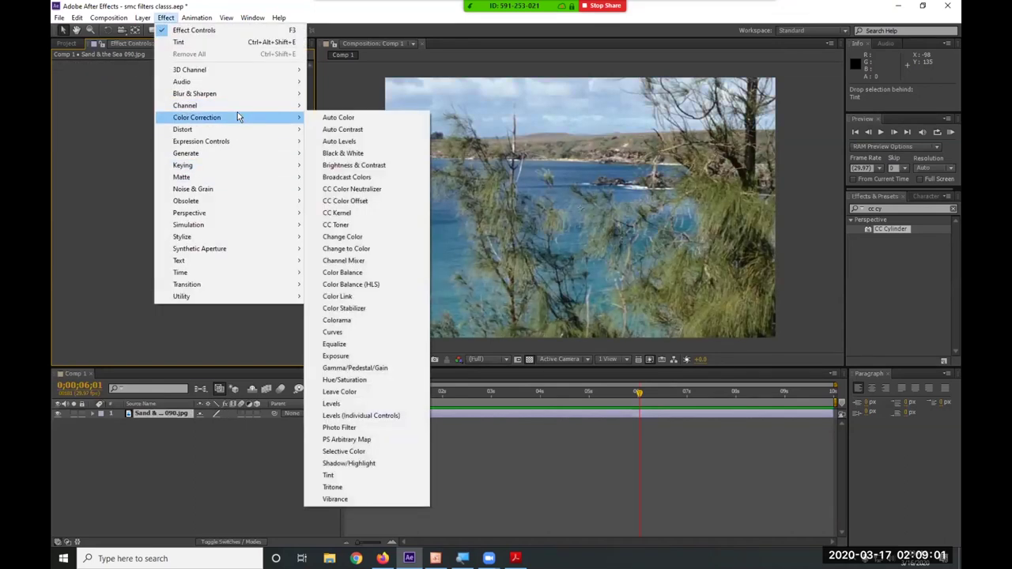
left_click(368, 405)
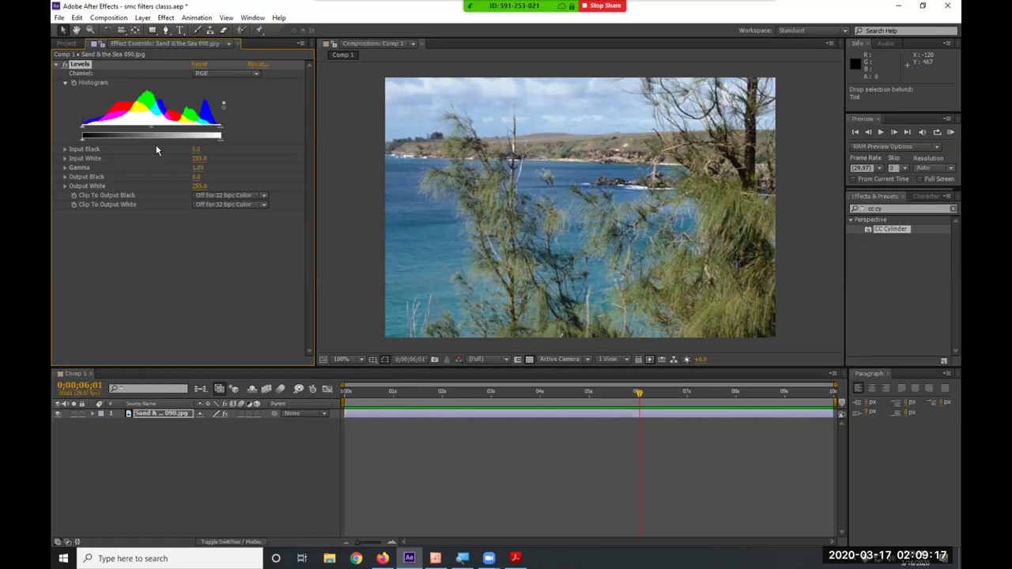
mouse_move(219, 137)
left_mouse_down()
mouse_move(168, 138)
mouse_move(223, 137)
left_mouse_up()
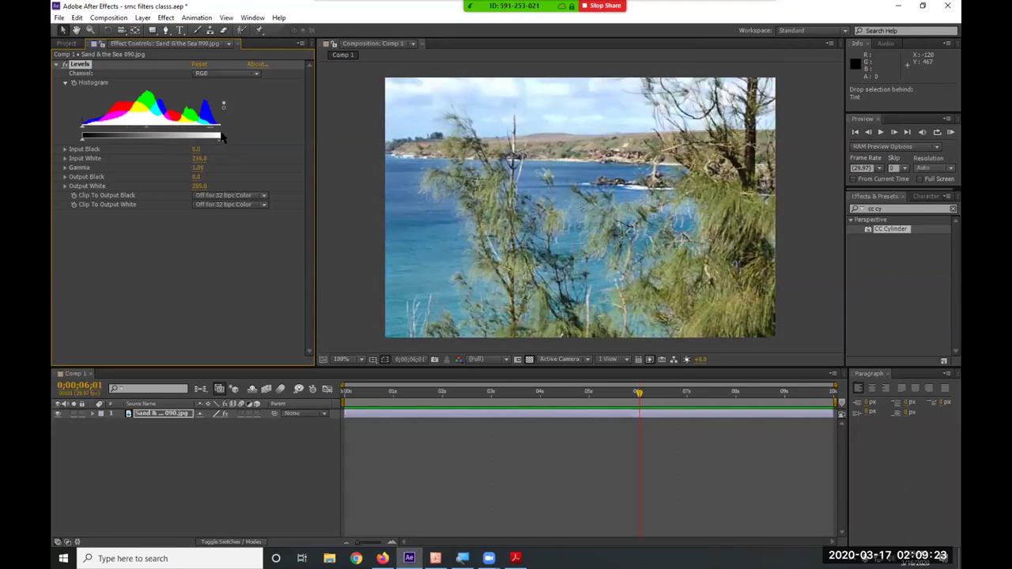
left_click_drag(146, 132, 109, 140)
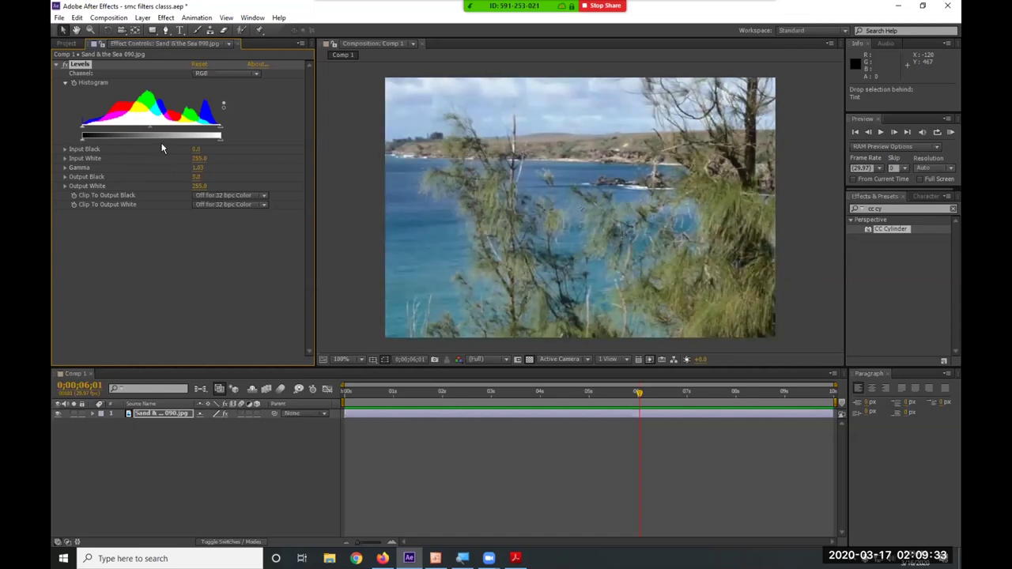
Examine the Red, Green and Blue channel histograms of the Levels effect in turn, ending on Blue.
left_click(240, 73)
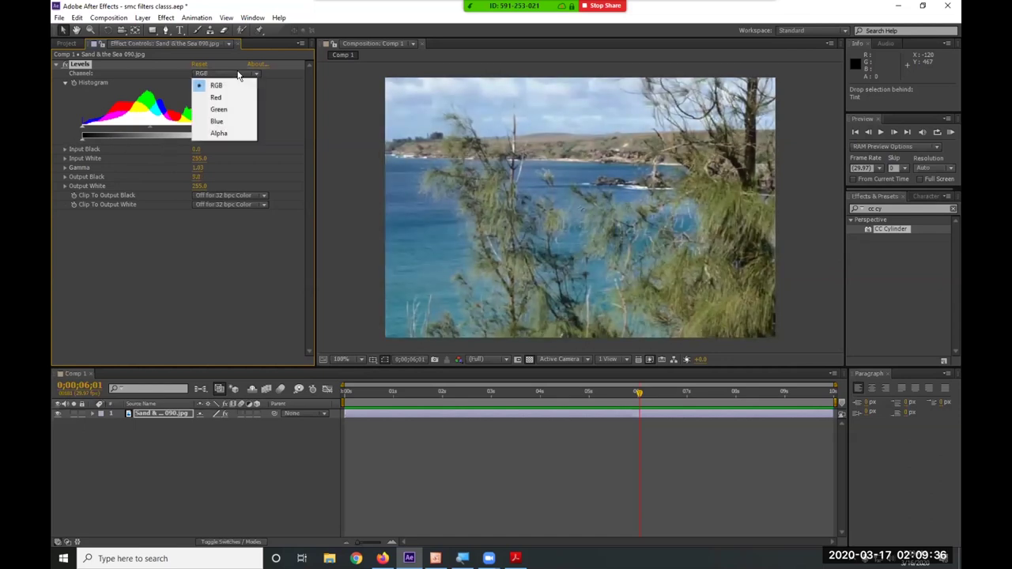
left_click(224, 97)
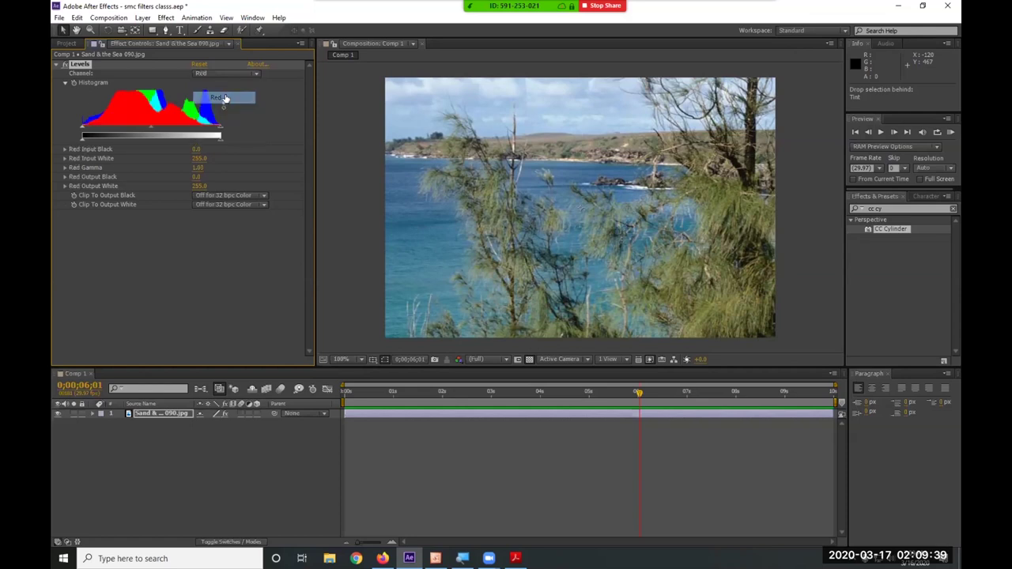
left_click(225, 73)
left_click(223, 107)
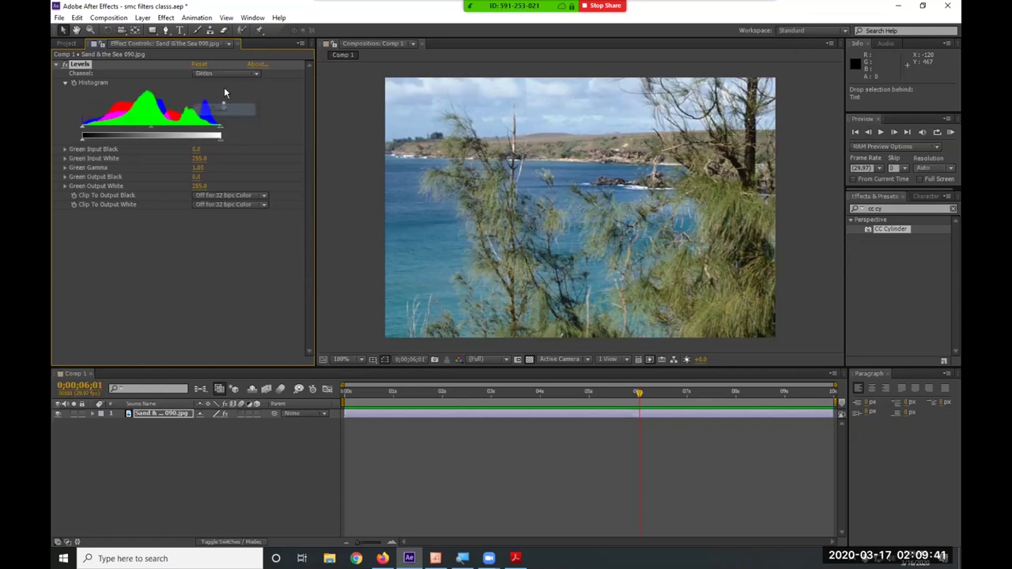
left_click(223, 73)
left_click(228, 123)
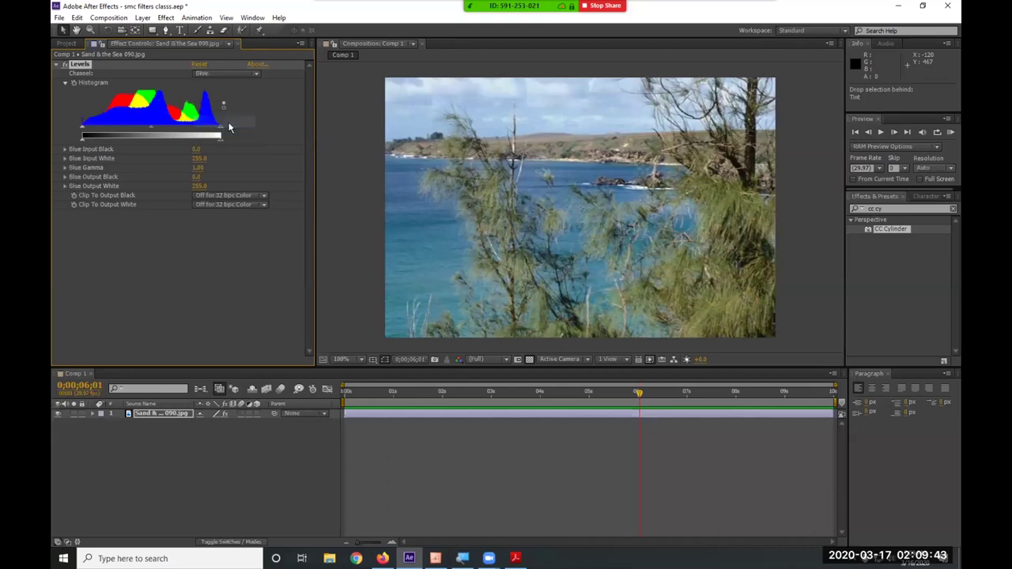
Examine the Alpha channel histogram of the Levels effect.
left_click(222, 72)
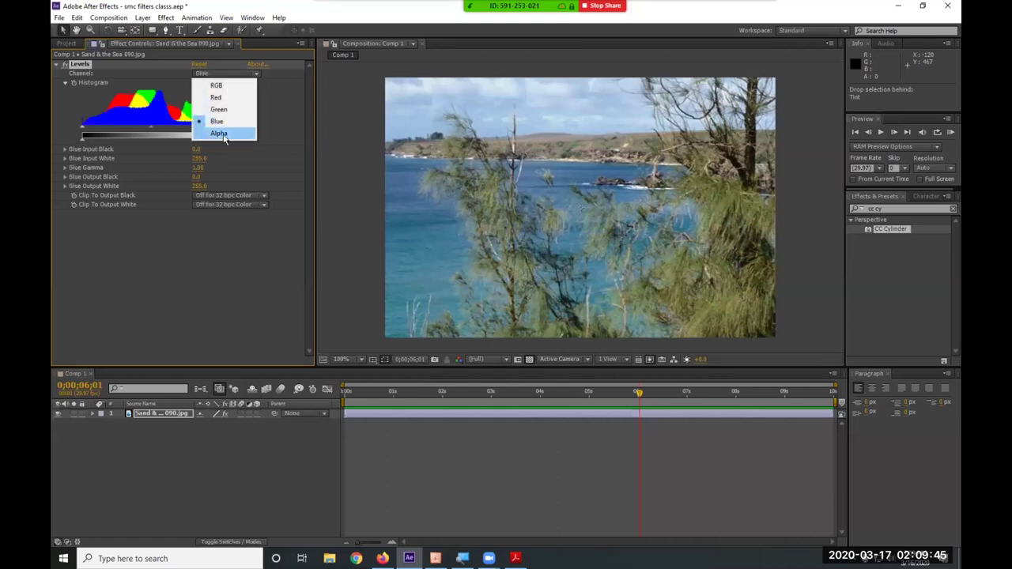
left_click(221, 134)
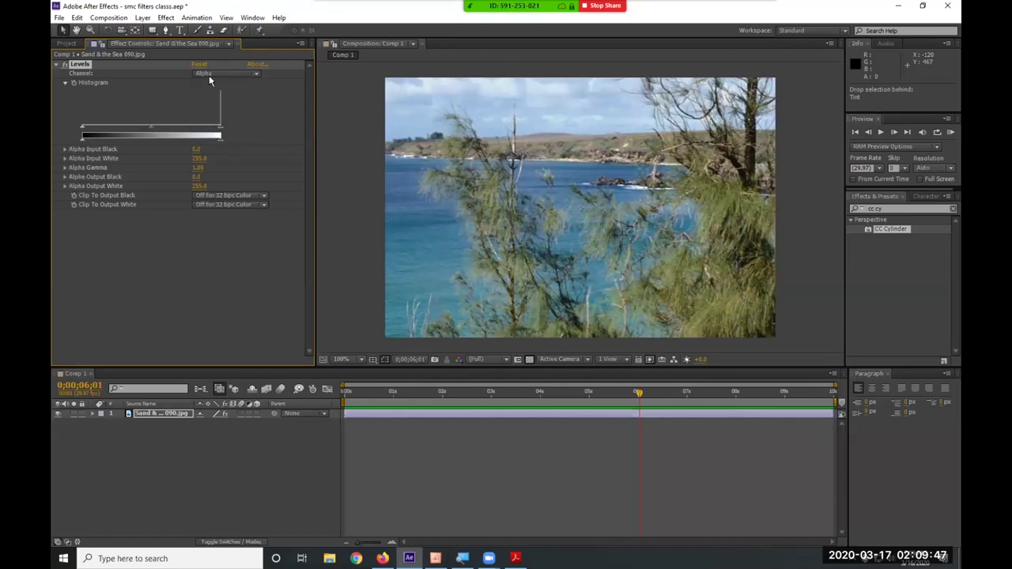
Try lowering the Red channel's gamma in Levels, then remove the Levels effect from the photo layer.
left_click(209, 75)
left_click(227, 100)
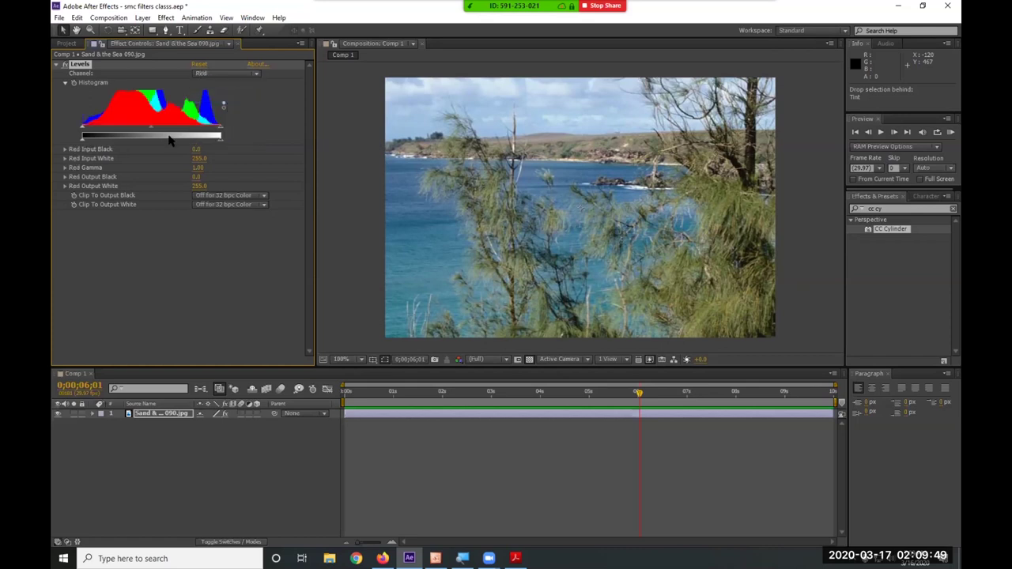
left_click_drag(151, 127, 183, 139)
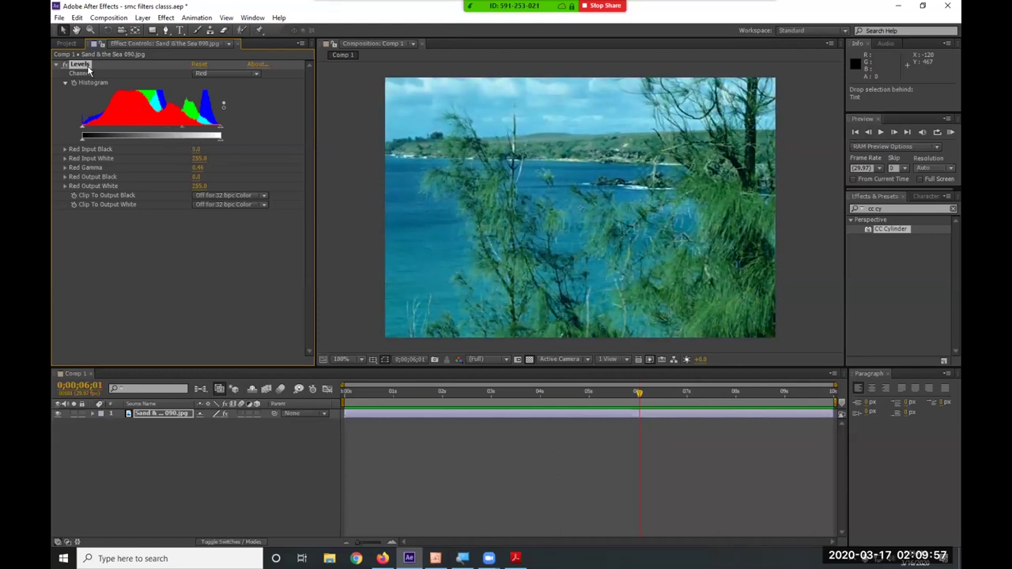
key("Delete")
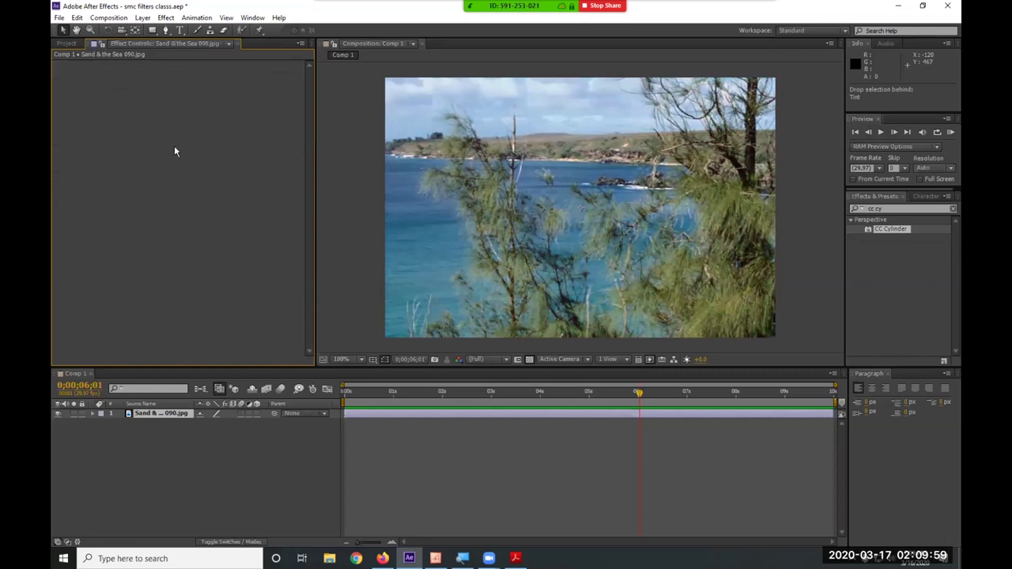
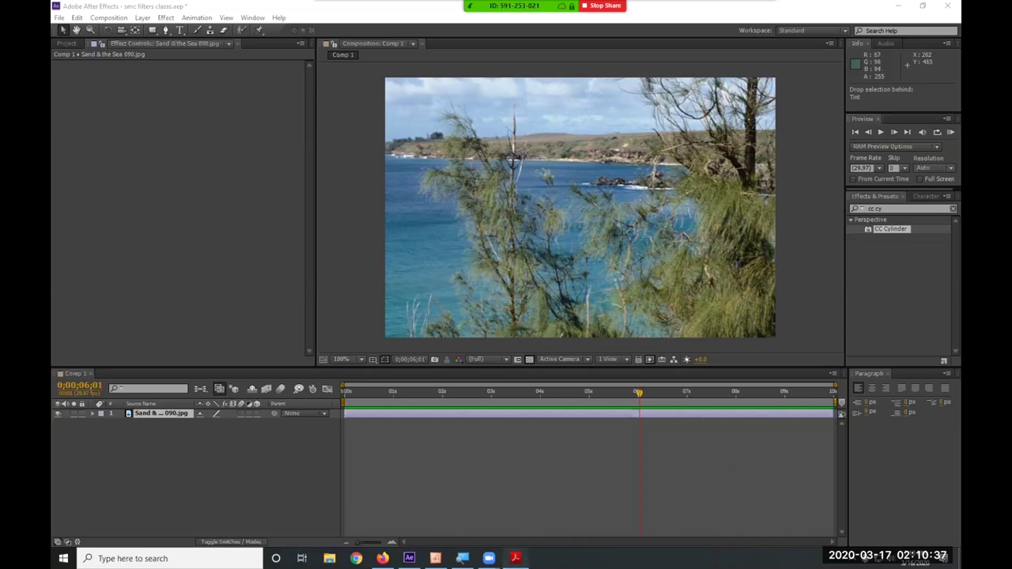
Switch to the Growing elements.pdf handout in Adobe Acrobat Reader.
left_click(515, 558)
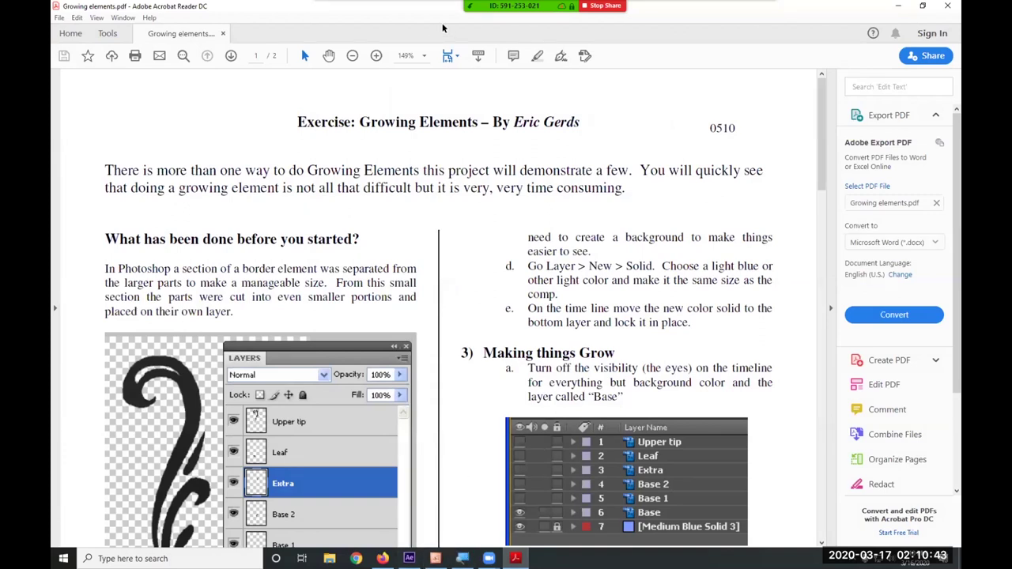
mouse_move(443, 29)
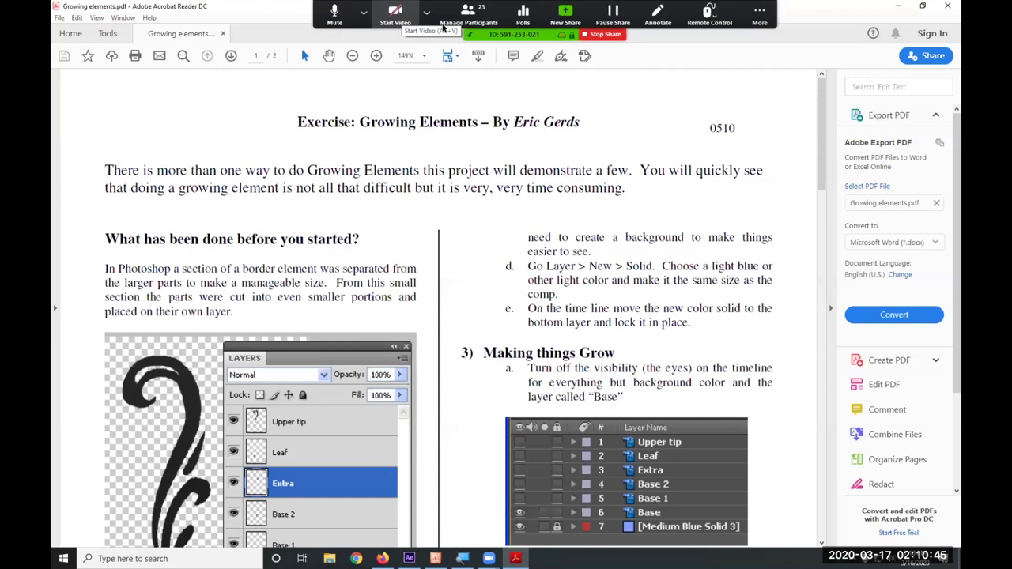
key("alt+s")
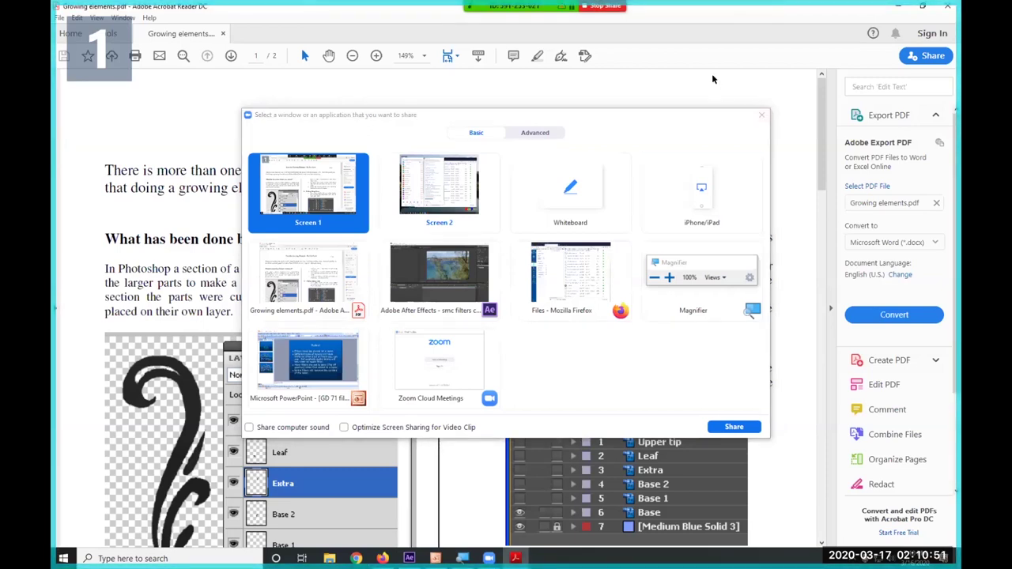
left_click(761, 114)
left_click(720, 114)
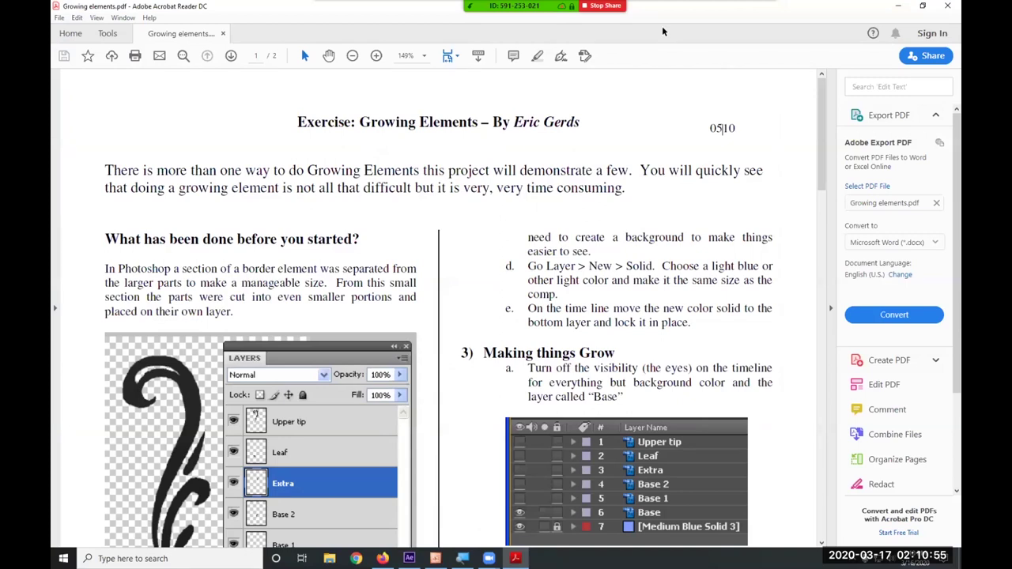
Read the Growing Elements handout from its title through the Photoshop layer breakdown and the start of the Making things Grow section.
mouse_move(664, 32)
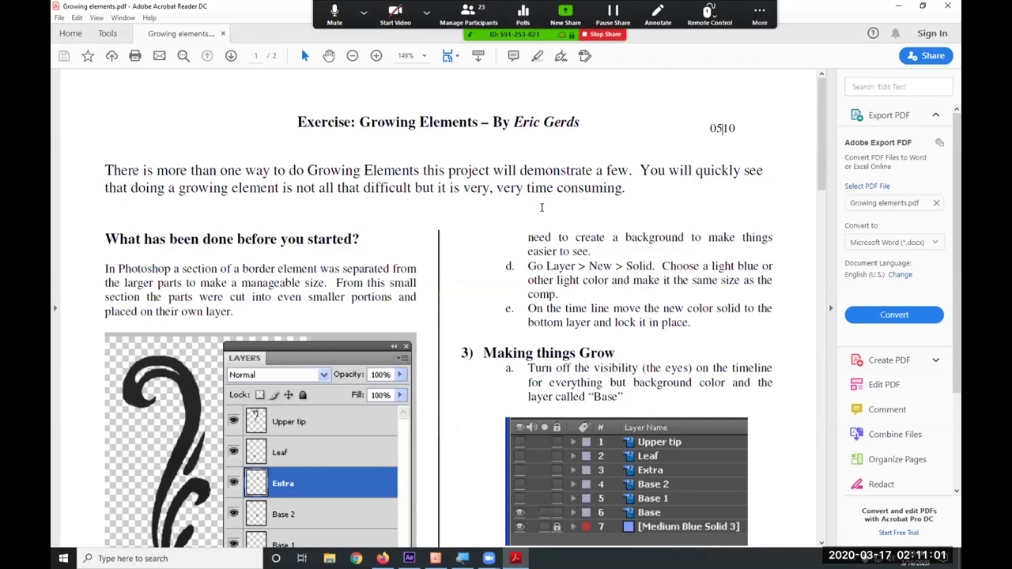
mouse_move(821, 108)
left_mouse_down()
mouse_move(819, 137)
mouse_move(808, 107)
left_mouse_up()
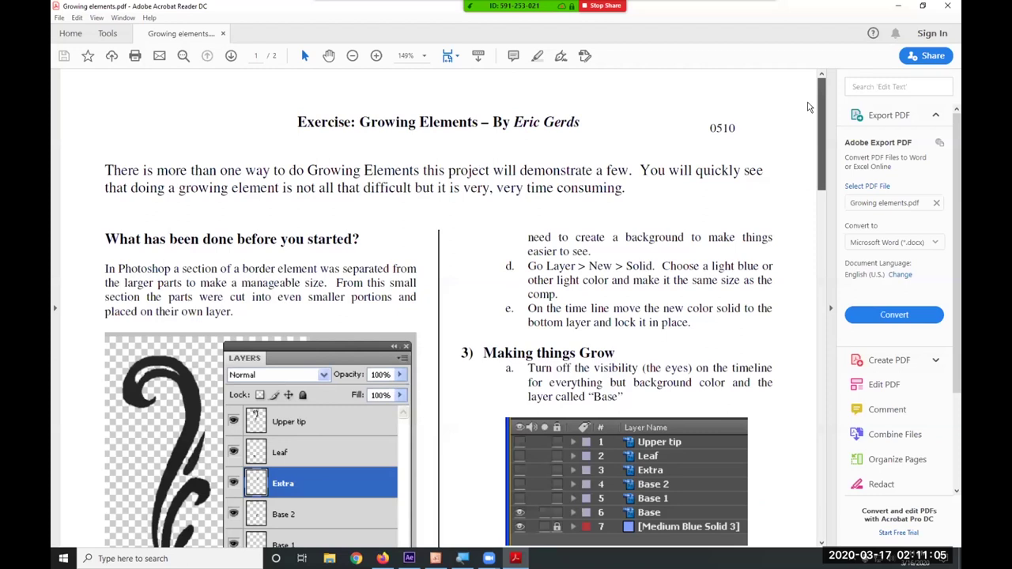
left_click_drag(807, 107, 748, 52)
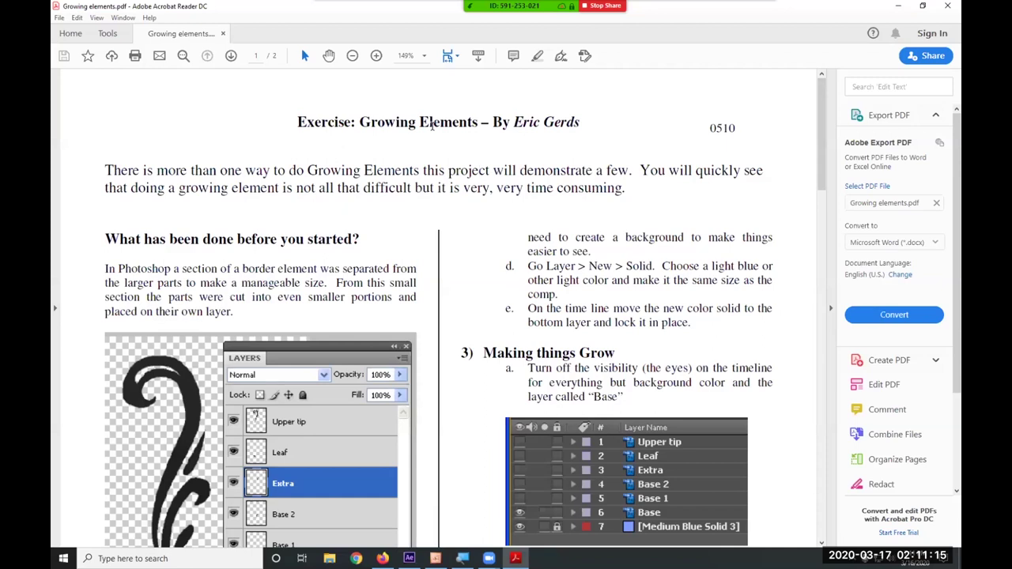
left_click_drag(480, 124, 337, 124)
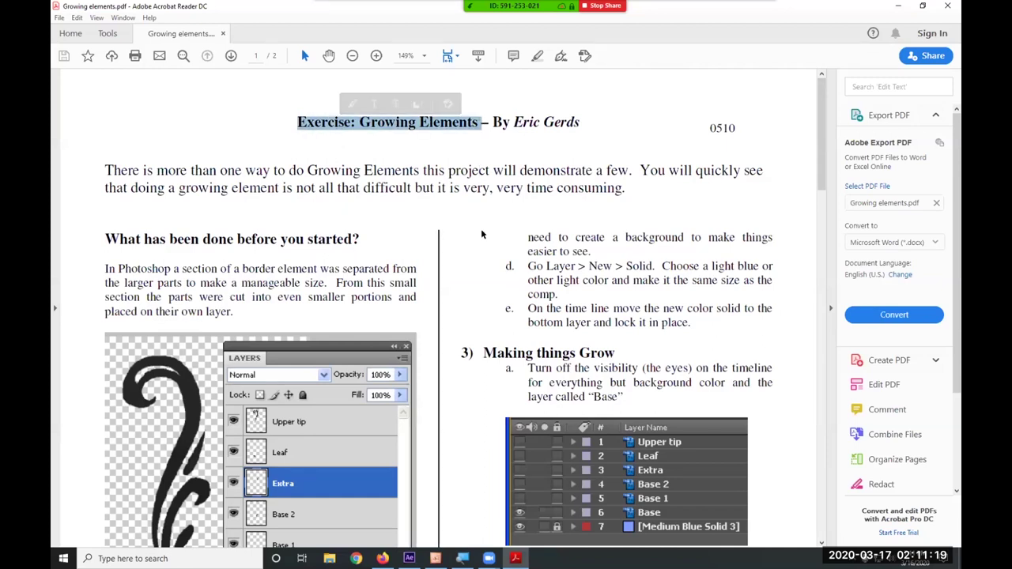
scroll(443, 243, "down", 1)
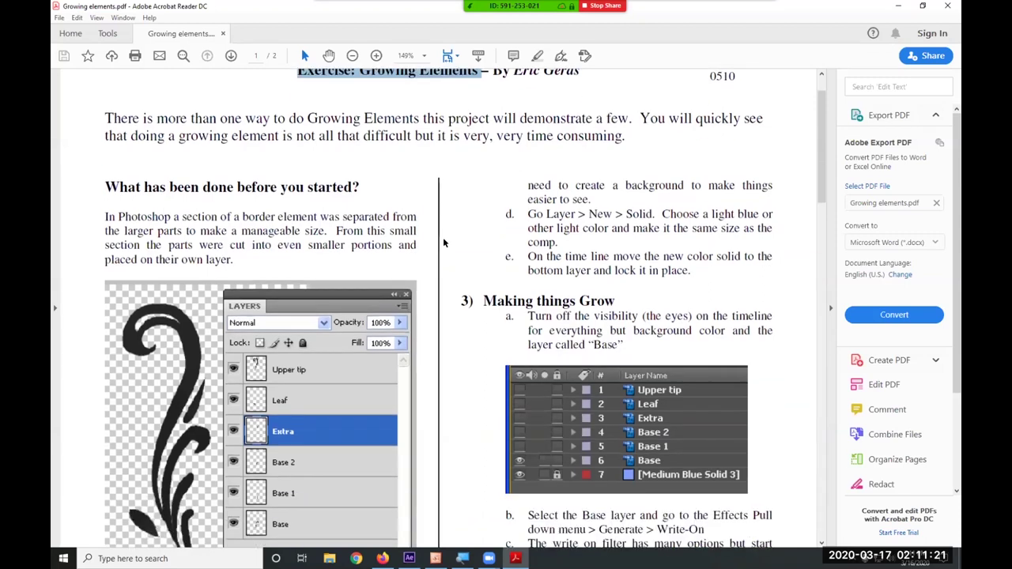
scroll(444, 242, "down", 1)
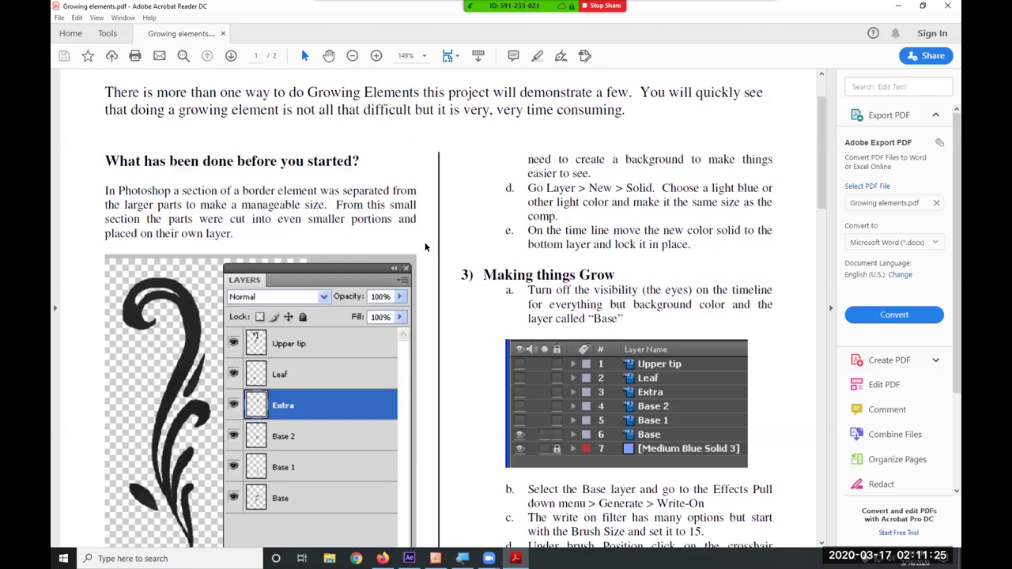
scroll(425, 248, "down", 2)
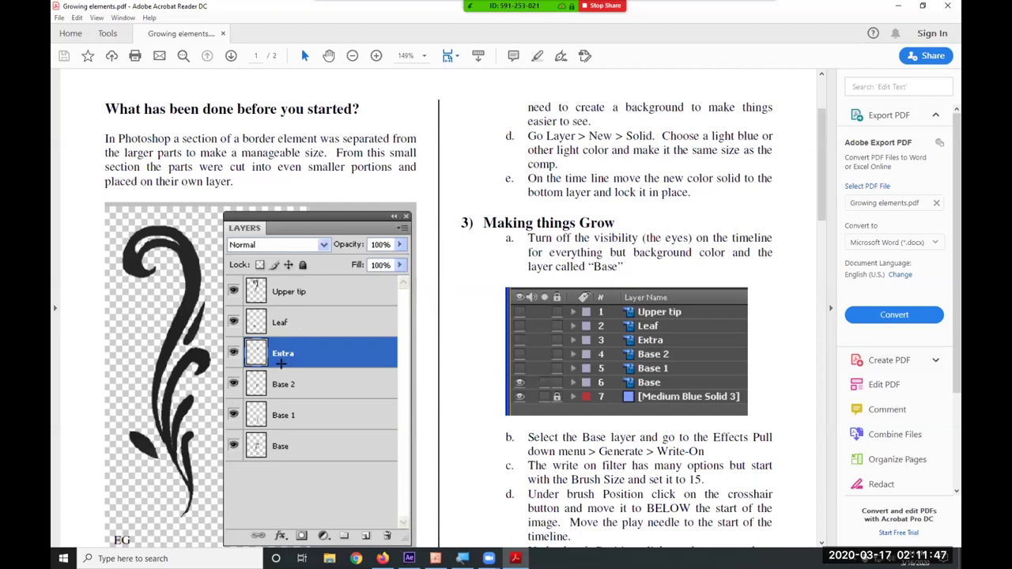
scroll(281, 363, "down", 1)
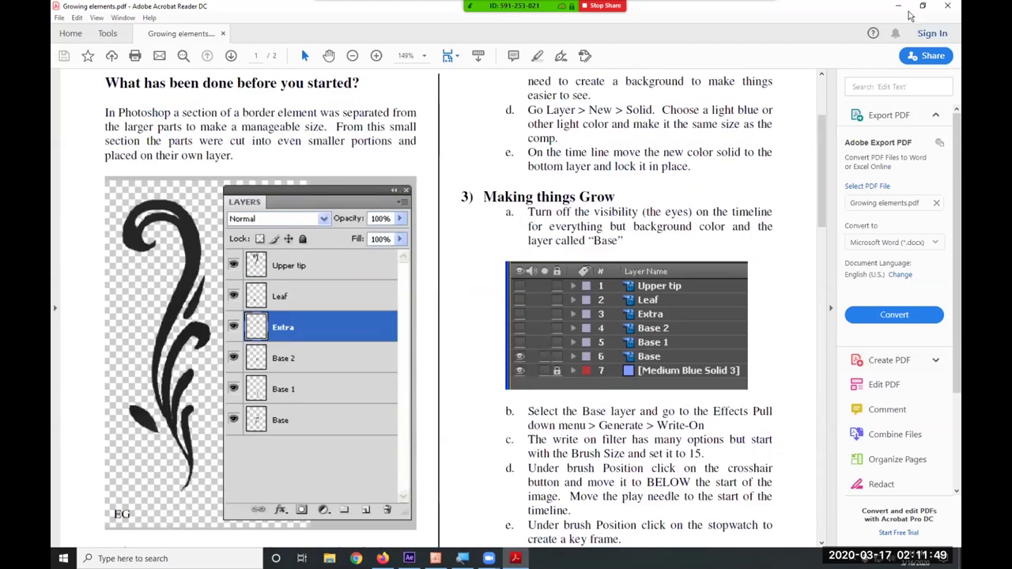
Return to After Effects and select the Growing elements composition among the project items.
left_click(898, 7)
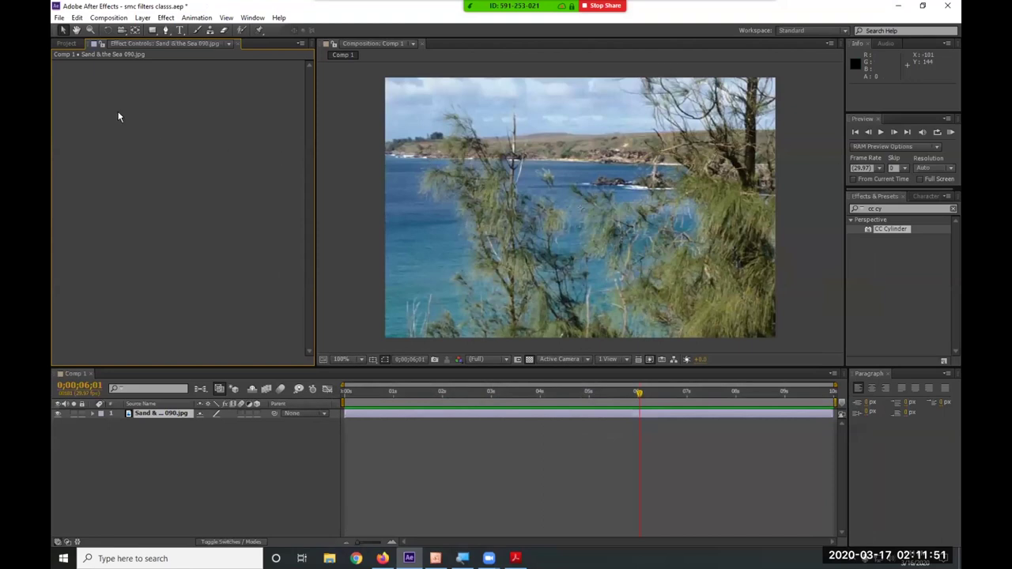
key("ctrl+0")
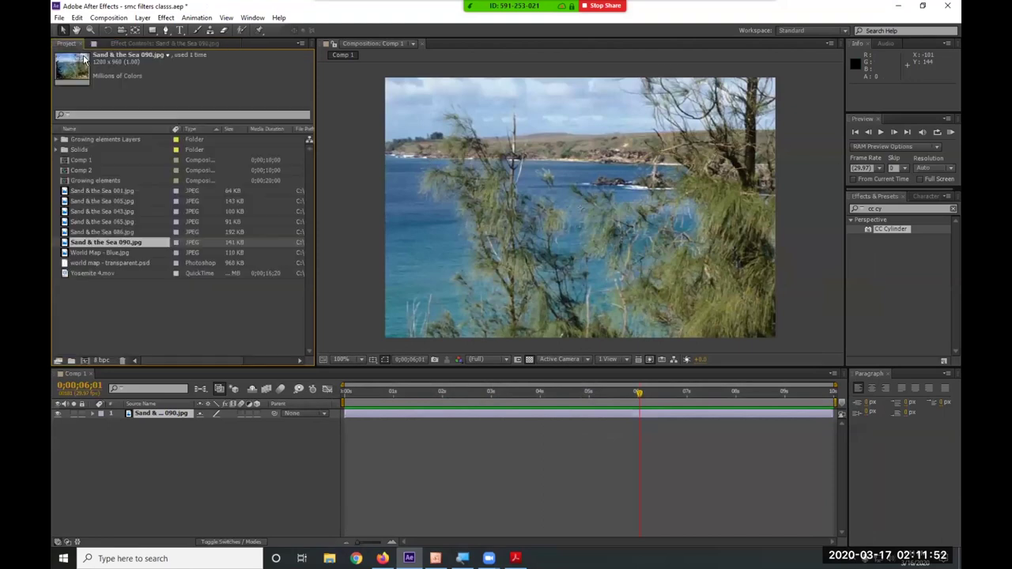
left_click(101, 181)
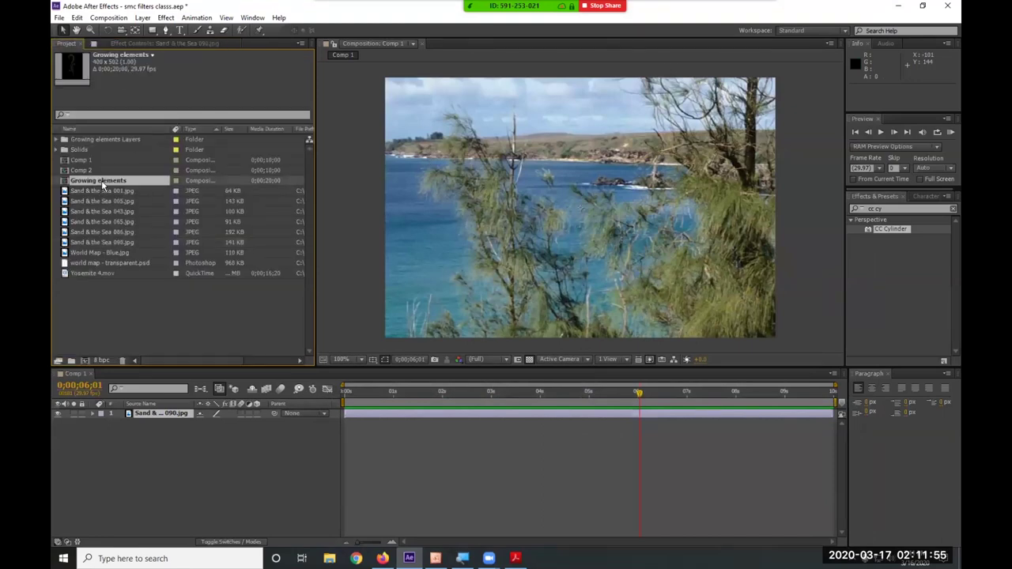
Start importing Growing elements.psd from the Filter 1 folder and inspect its import type choices.
left_click(59, 17)
mouse_move(139, 157)
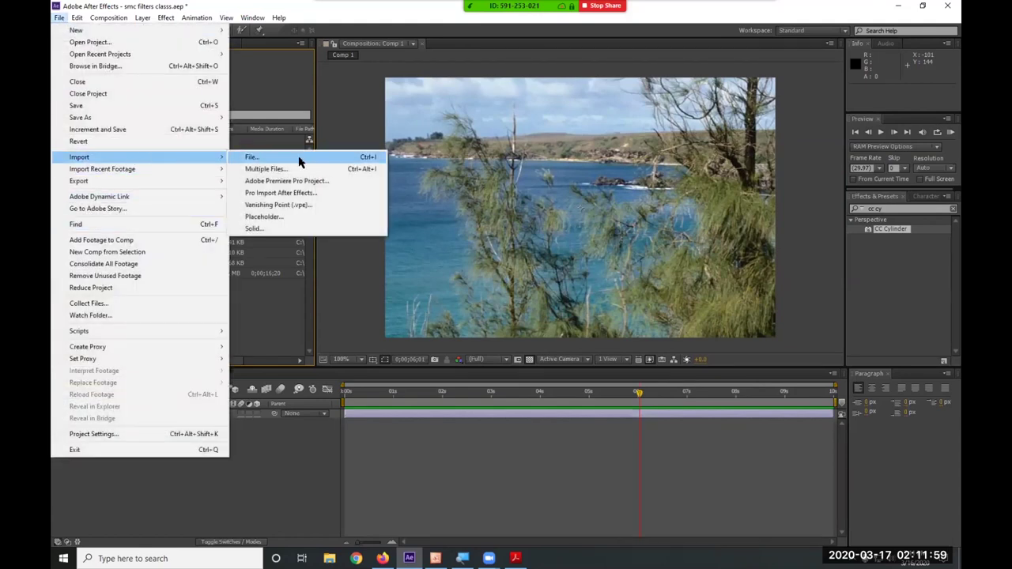
left_click(300, 158)
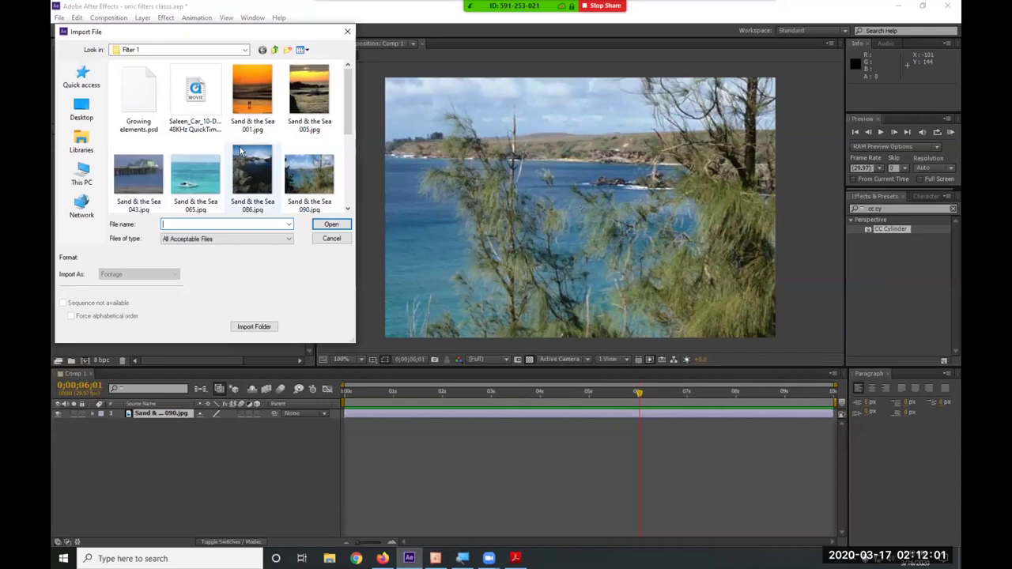
left_click(134, 102)
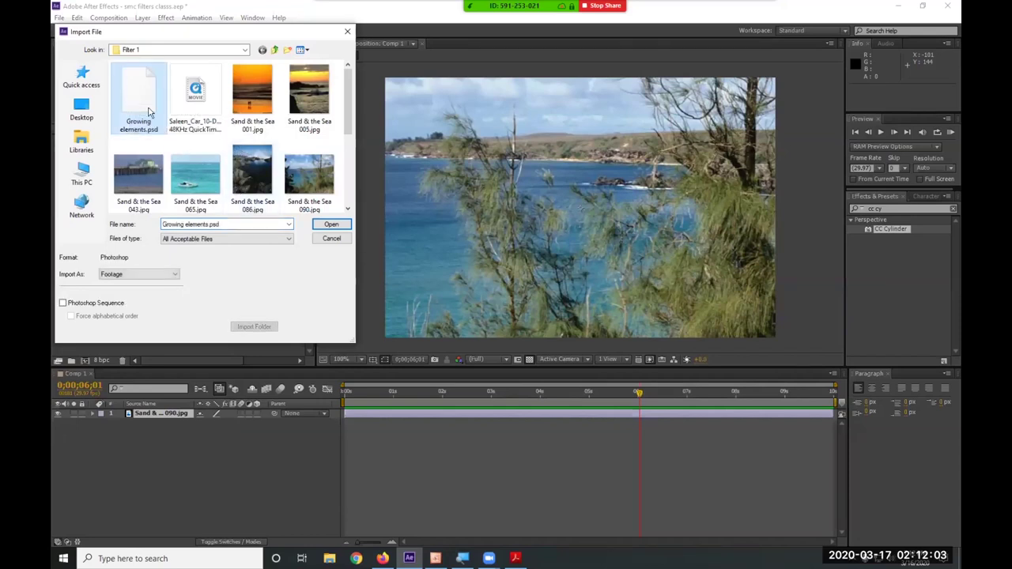
left_click_drag(230, 33, 609, 136)
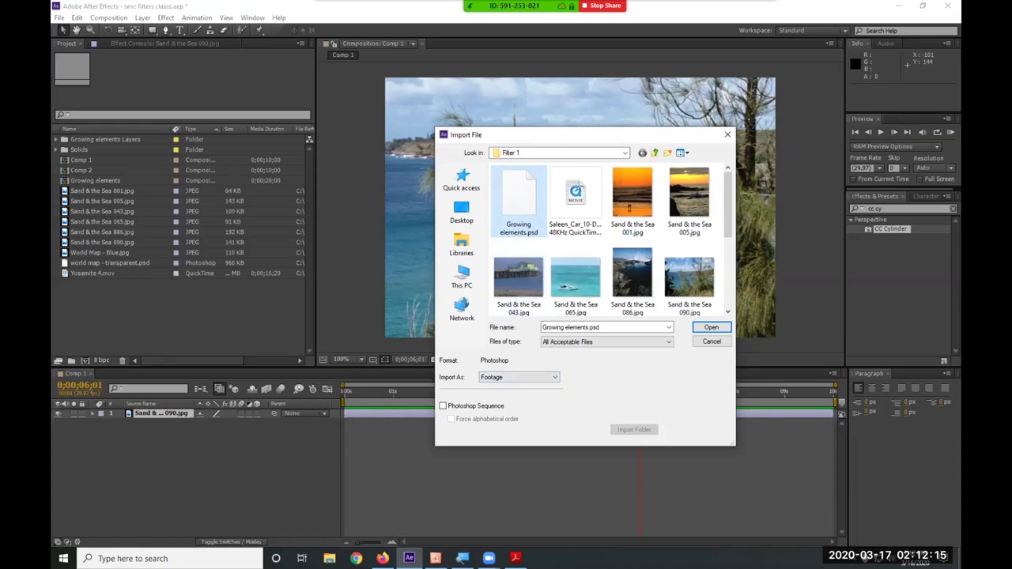
left_click(555, 379)
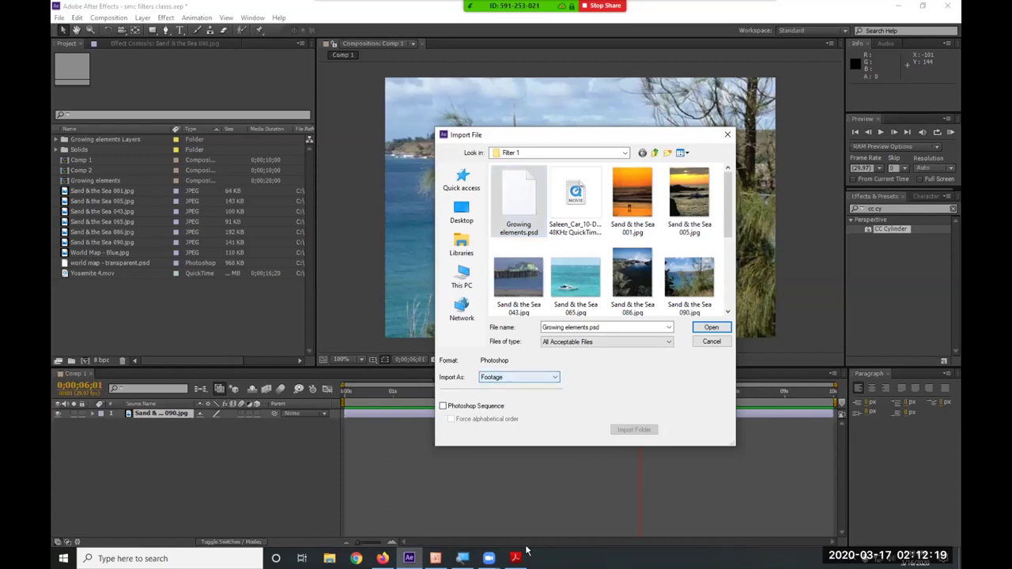
Switch to Firefox, view the _Class Handouts folder in the course files, and return to the After Effects import dialog.
left_click(382, 558)
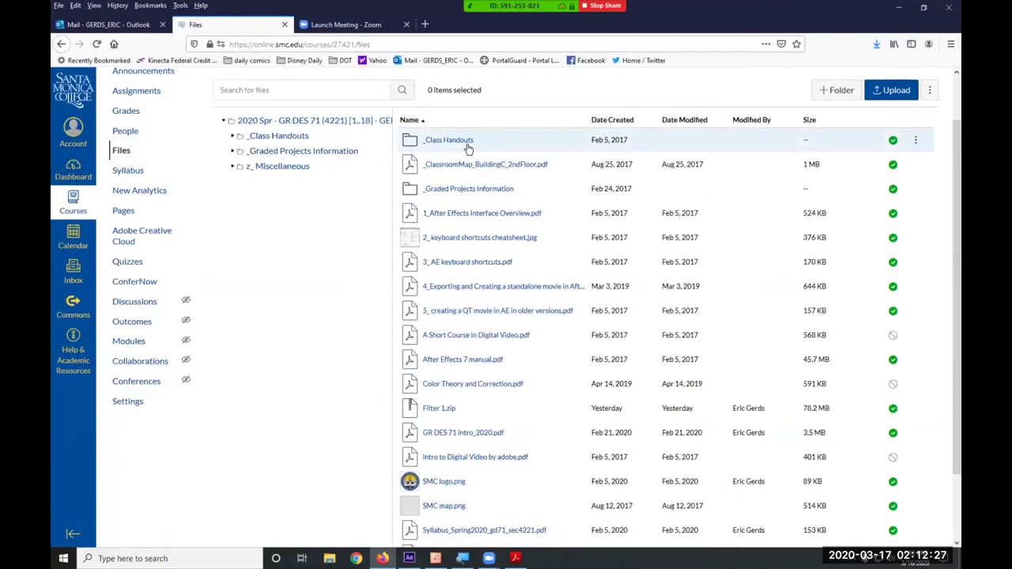
left_click(448, 148)
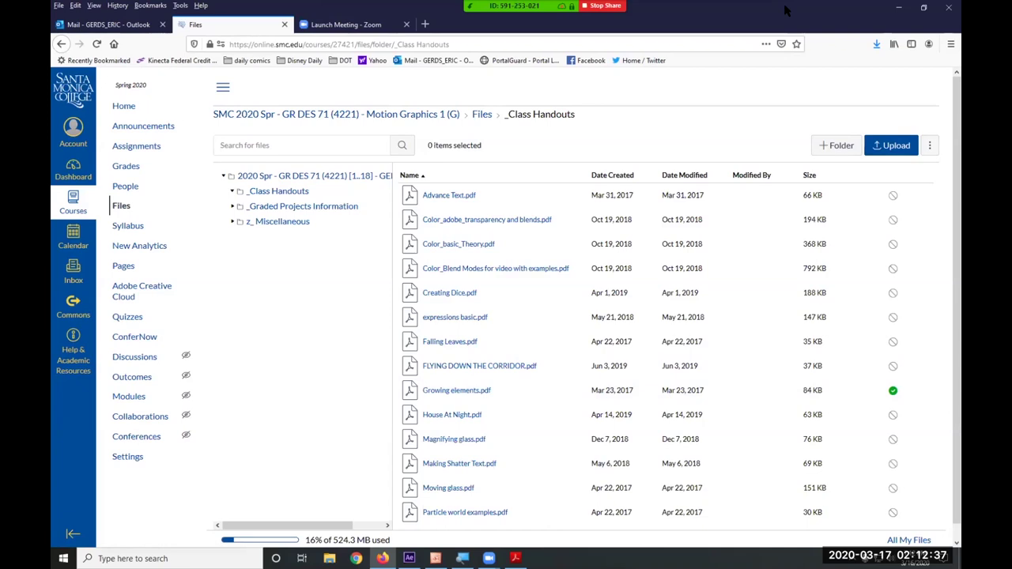
key("alt+Tab")
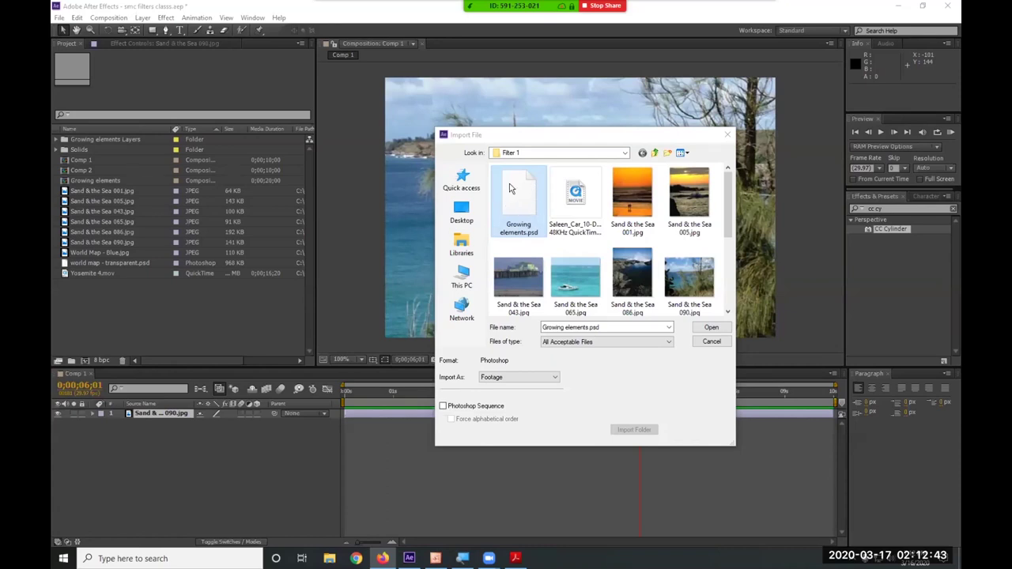
Choose Composition as the import type for Growing elements.psd, then cancel the import.
left_click(520, 378)
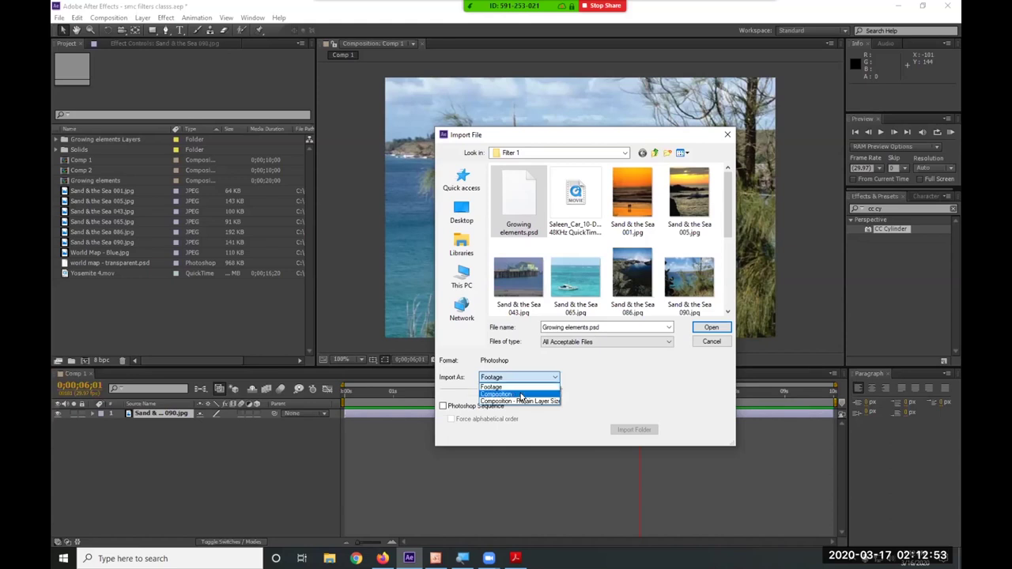
left_click(510, 394)
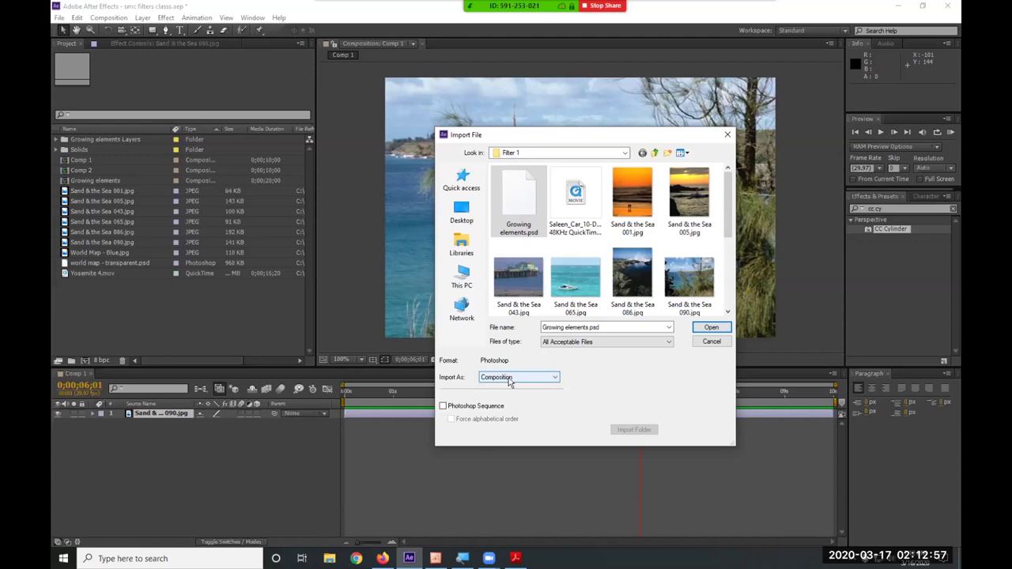
left_click(712, 341)
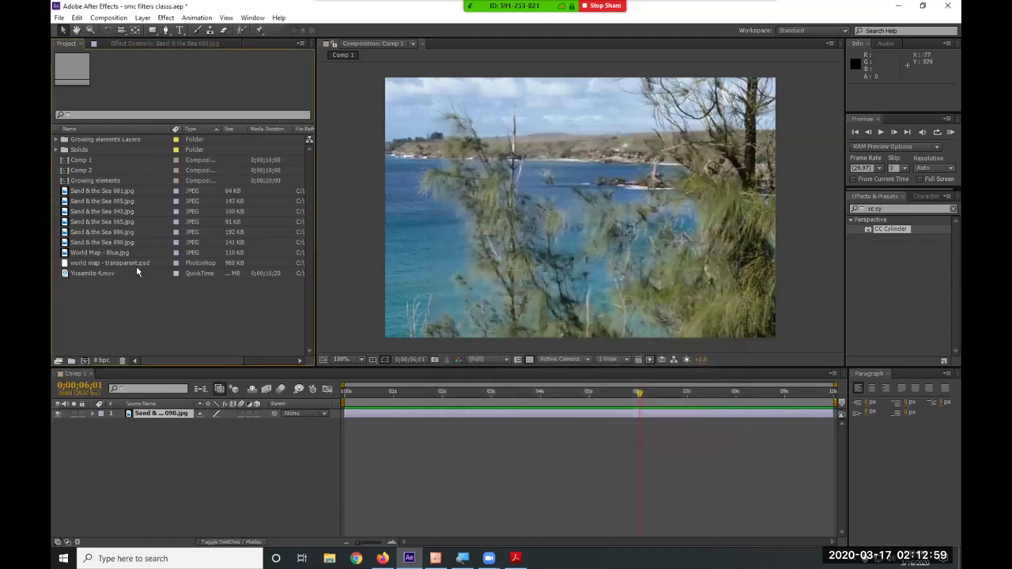
Open the Growing elements composition, select all its layers from Upper tip to Base, then clear the selection.
left_click(101, 181)
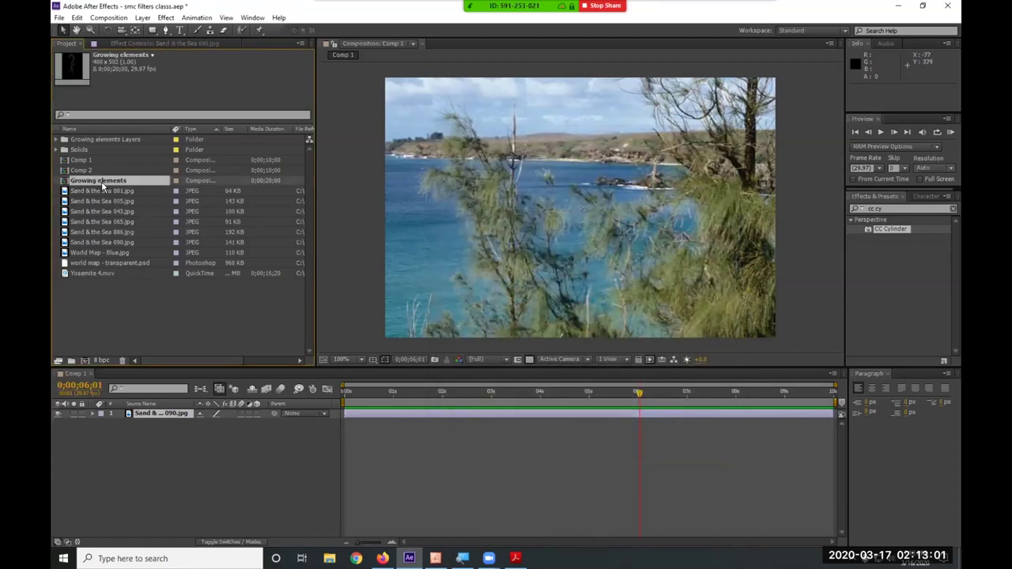
double_click(101, 181)
left_click_drag(200, 497, 127, 409)
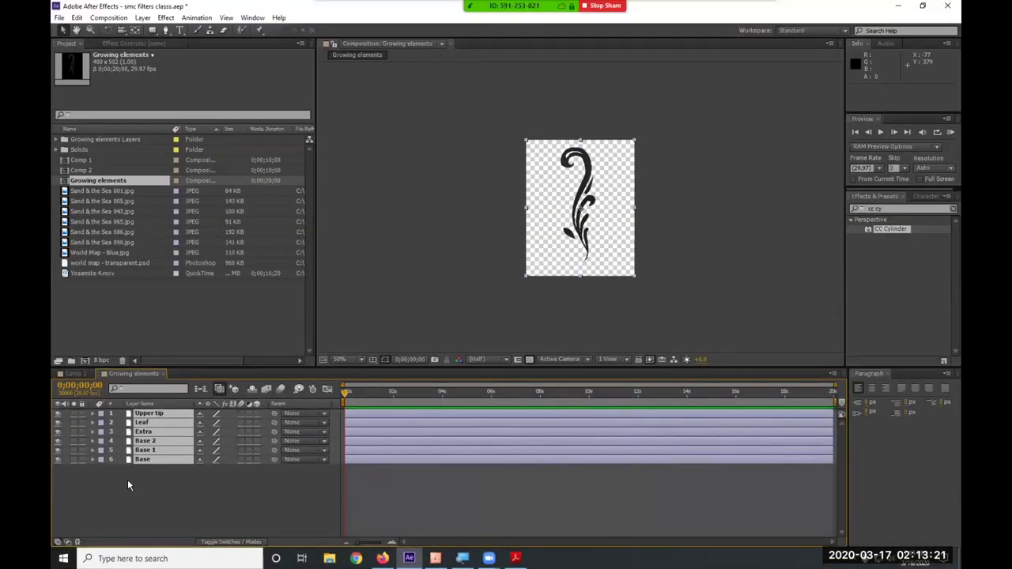
left_click(240, 493)
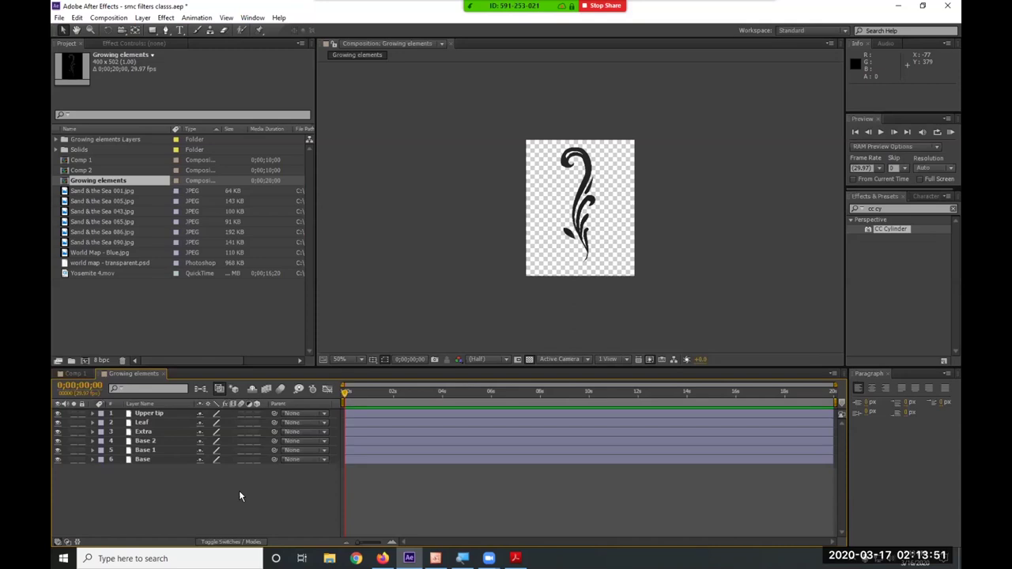
Search the effects and presets for "pain", replacing the mistyped "pint".
left_click(852, 209)
type("pint")
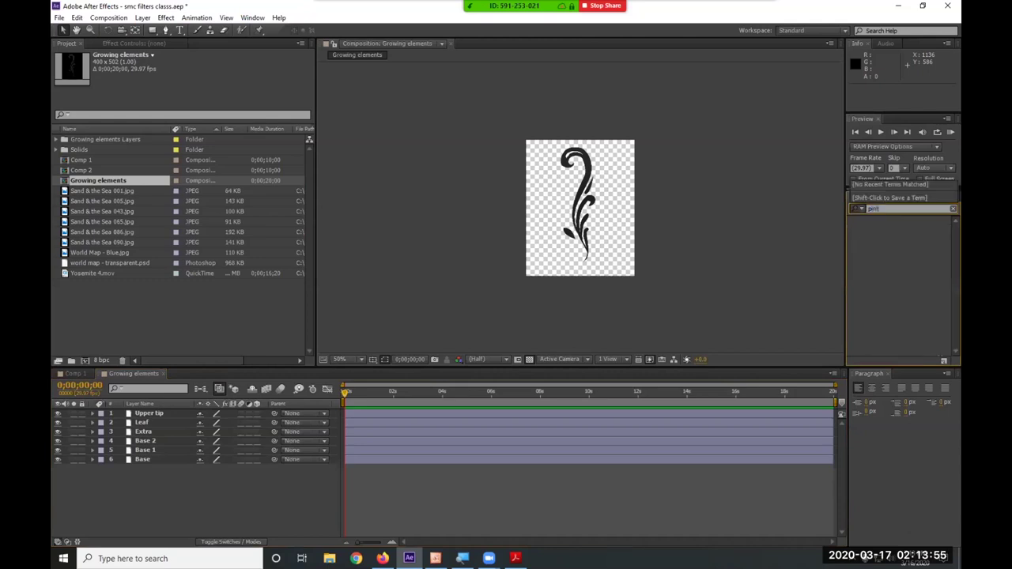
key("BackSpace")
key("BackSpace")
key("BackSpace")
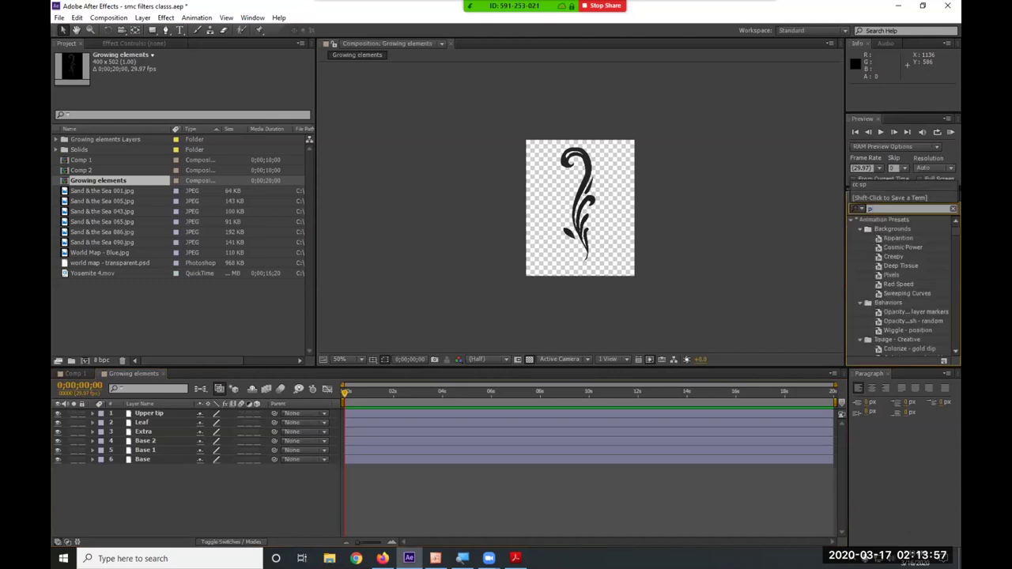
type("ain")
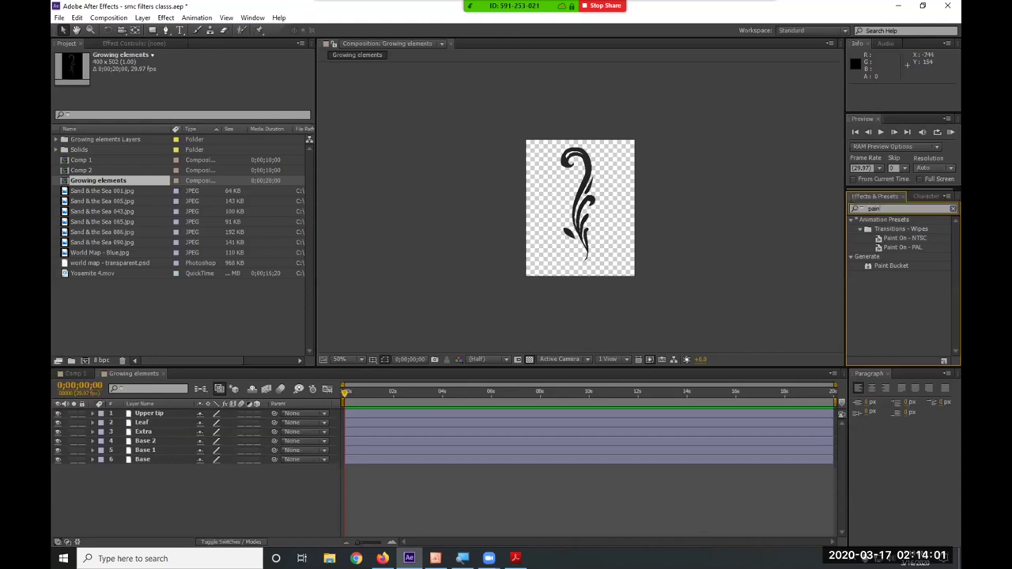
Switch to Growing elements.pdf in Acrobat Reader, review the background instructions, highlight "Go Layer > New > Solid", and return to After Effects.
left_click(515, 558)
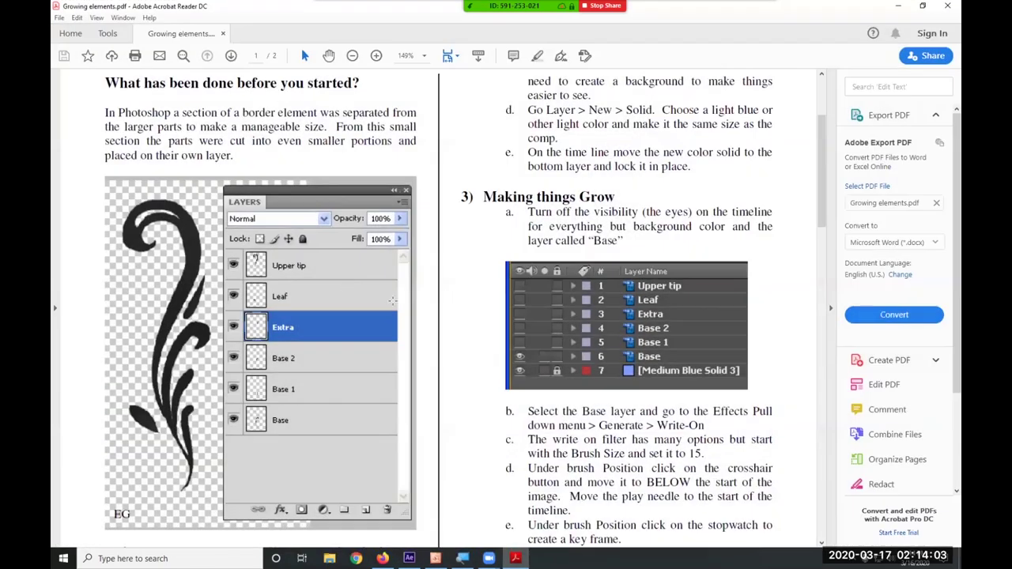
scroll(326, 285, "down", 5)
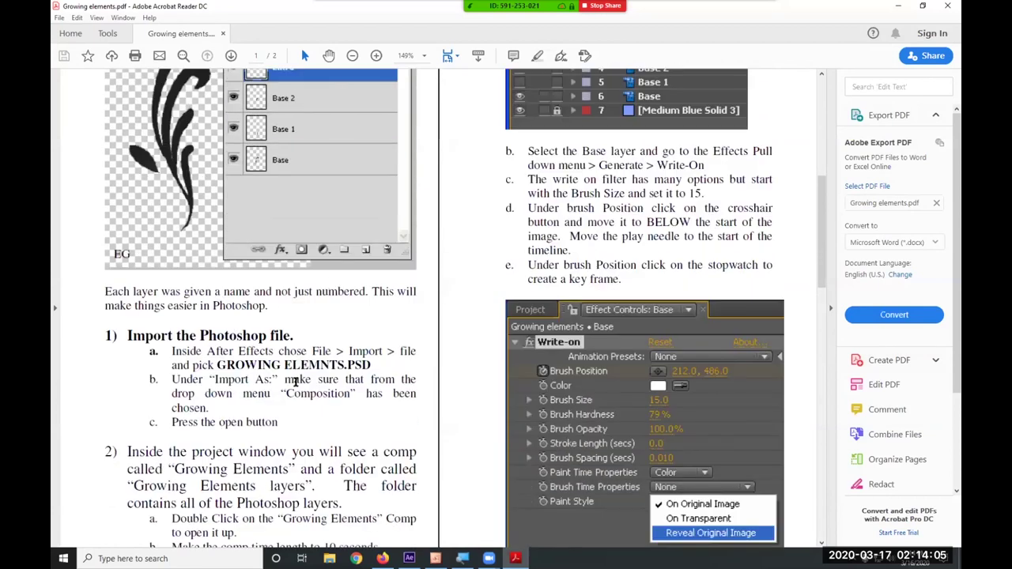
scroll(358, 372, "down", 1)
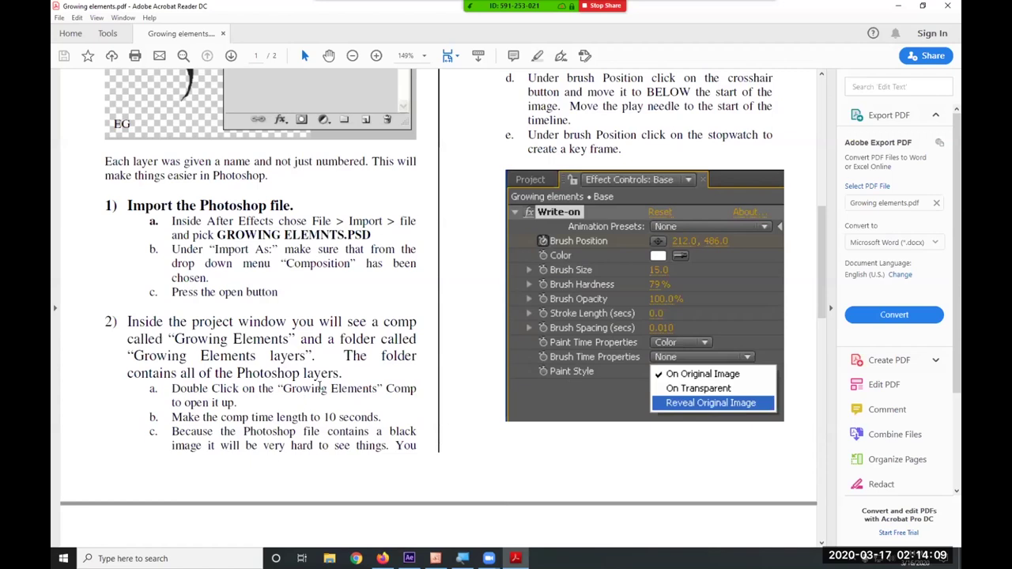
scroll(448, 296, "up", 4)
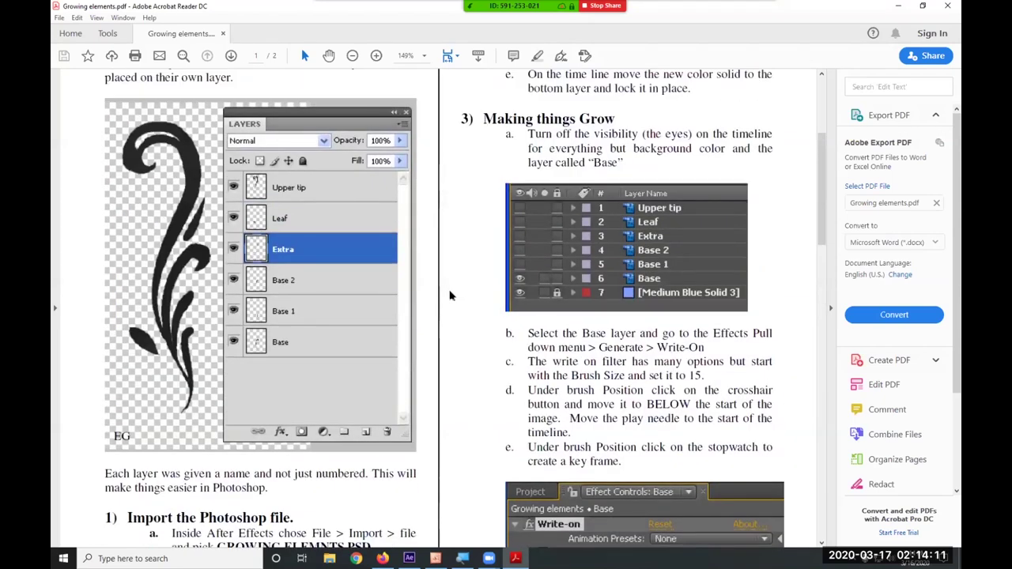
scroll(449, 296, "up", 2)
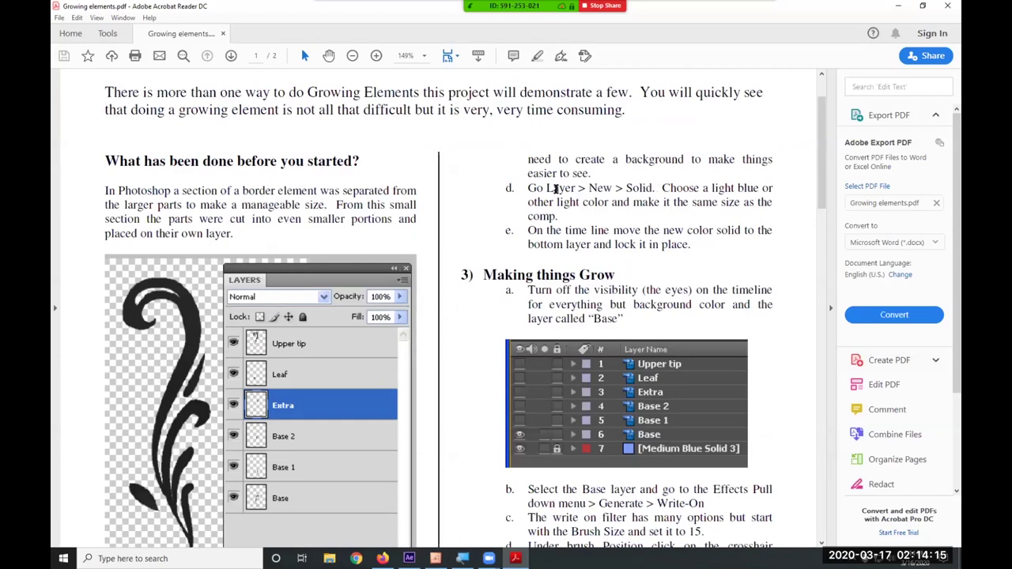
left_click_drag(527, 188, 637, 188)
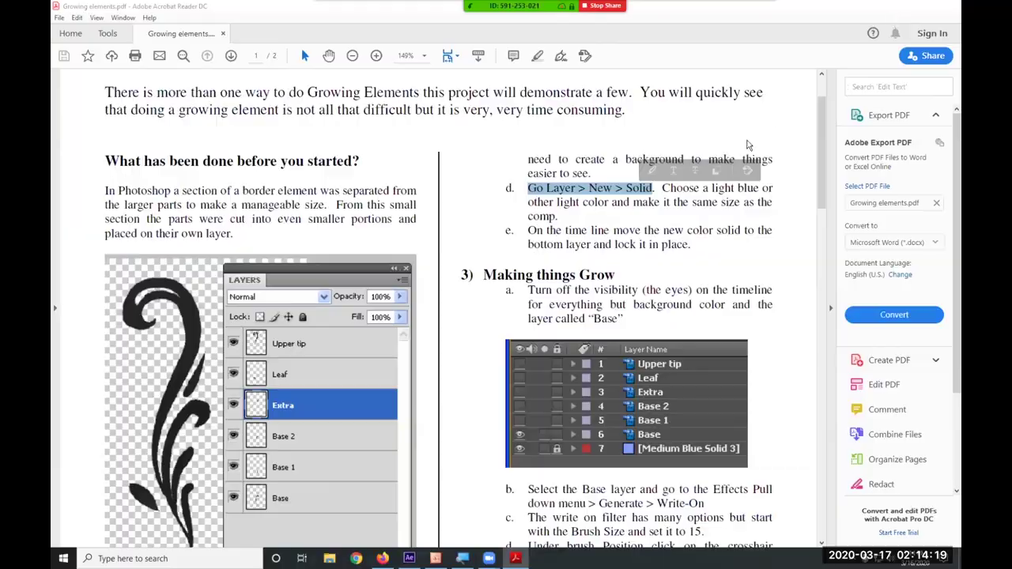
left_click(899, 6)
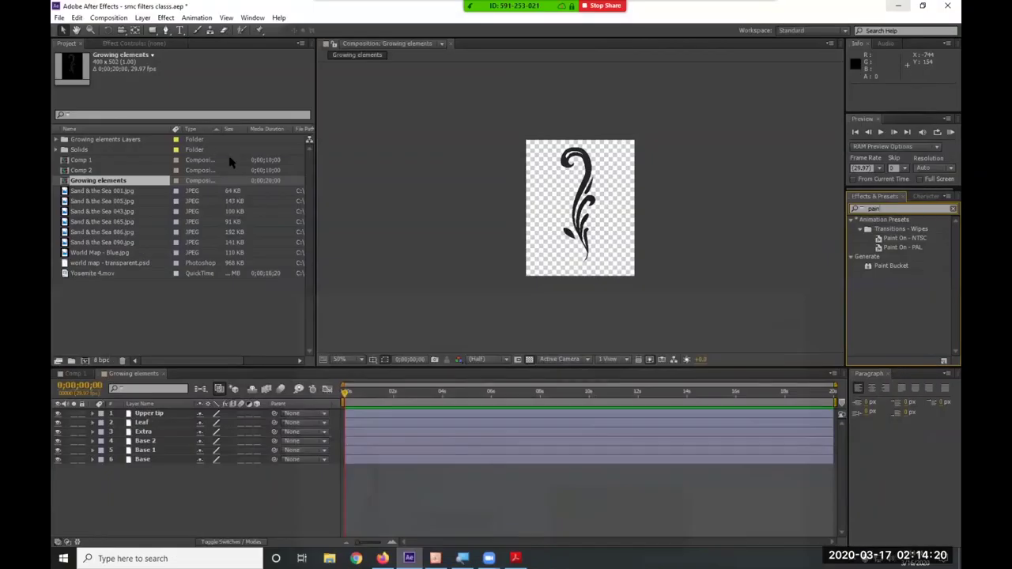
Create a new solid at comp size, 400 x 502 px, with the light blue color 5FD0FA.
left_click(143, 18)
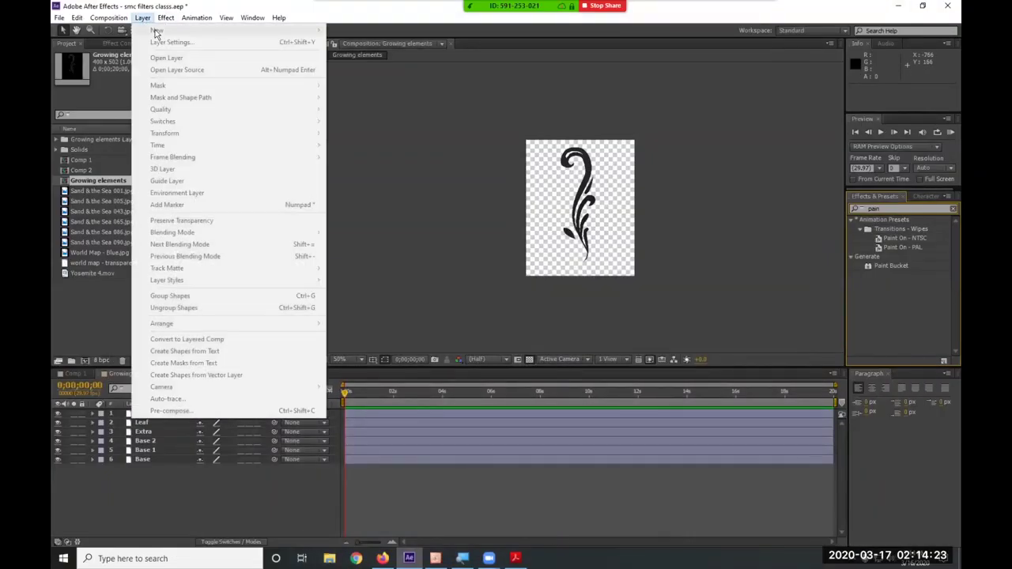
left_click(158, 528)
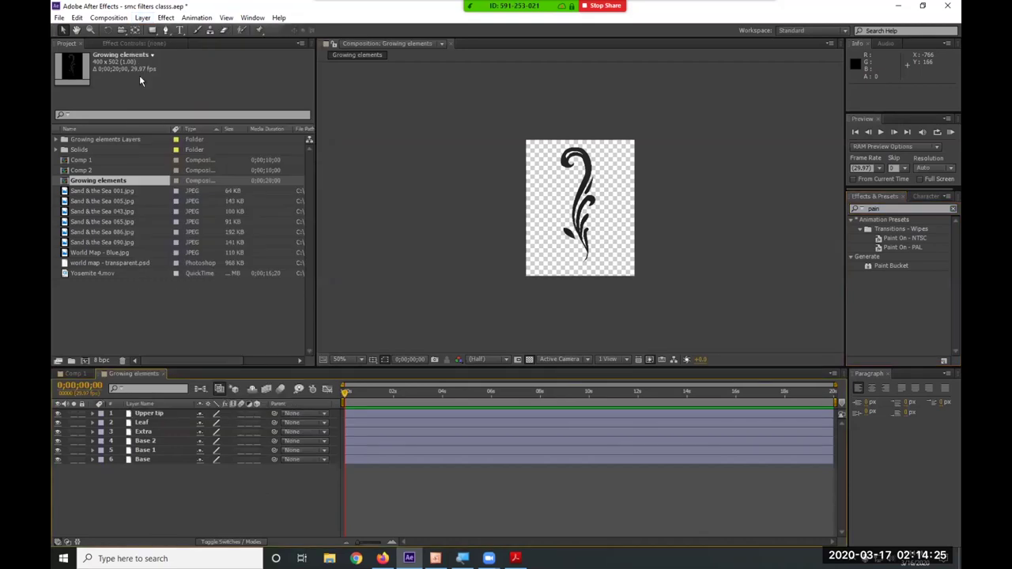
left_click(146, 20)
mouse_move(165, 32)
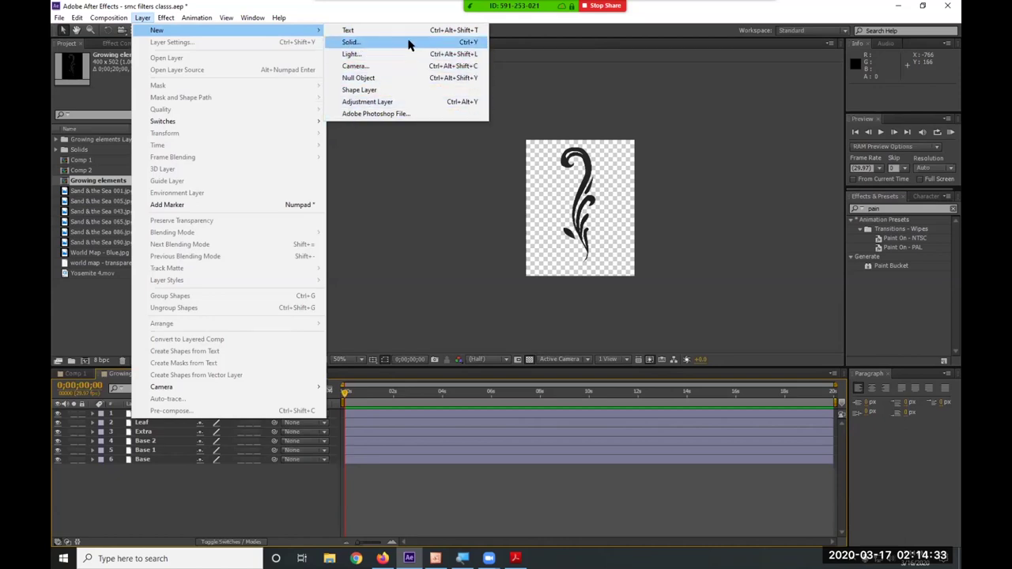
left_click(408, 45)
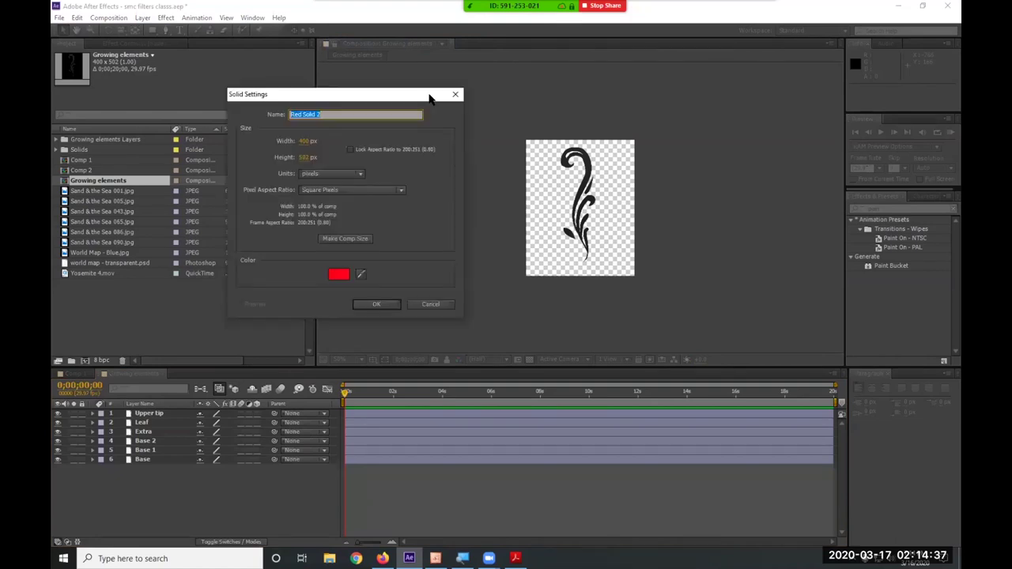
left_click(352, 240)
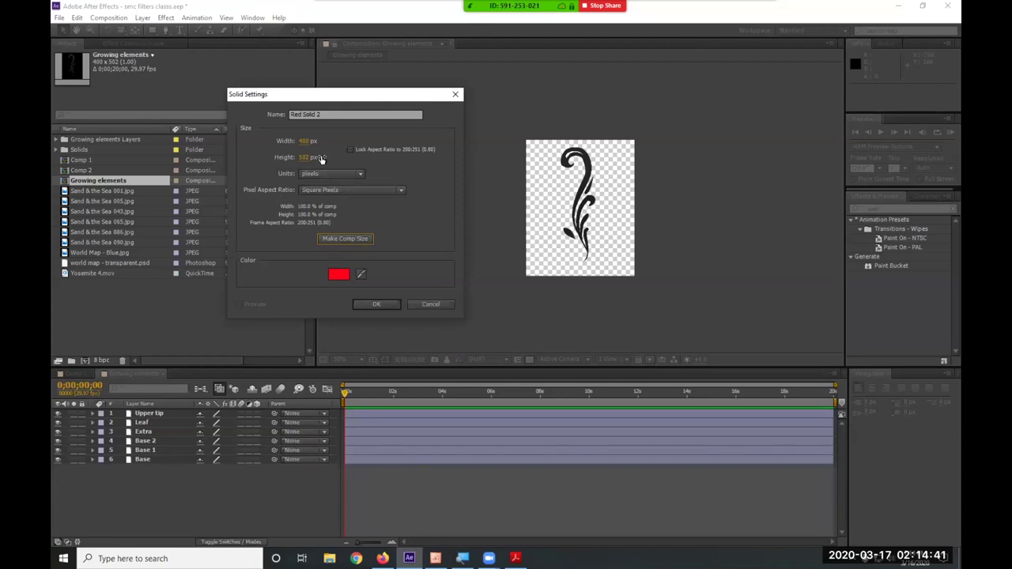
left_click(338, 273)
mouse_move(530, 267)
left_mouse_down()
mouse_move(533, 244)
mouse_move(529, 274)
left_mouse_up()
mouse_move(468, 209)
left_mouse_down()
mouse_move(435, 212)
mouse_move(489, 212)
mouse_move(452, 213)
mouse_move(460, 213)
left_mouse_up()
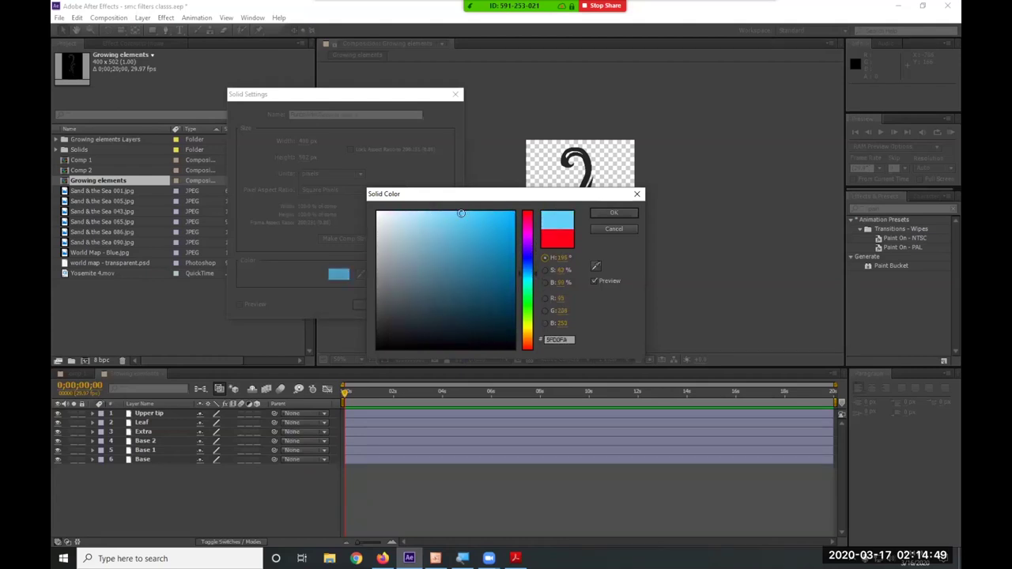
left_click(613, 212)
left_click(380, 305)
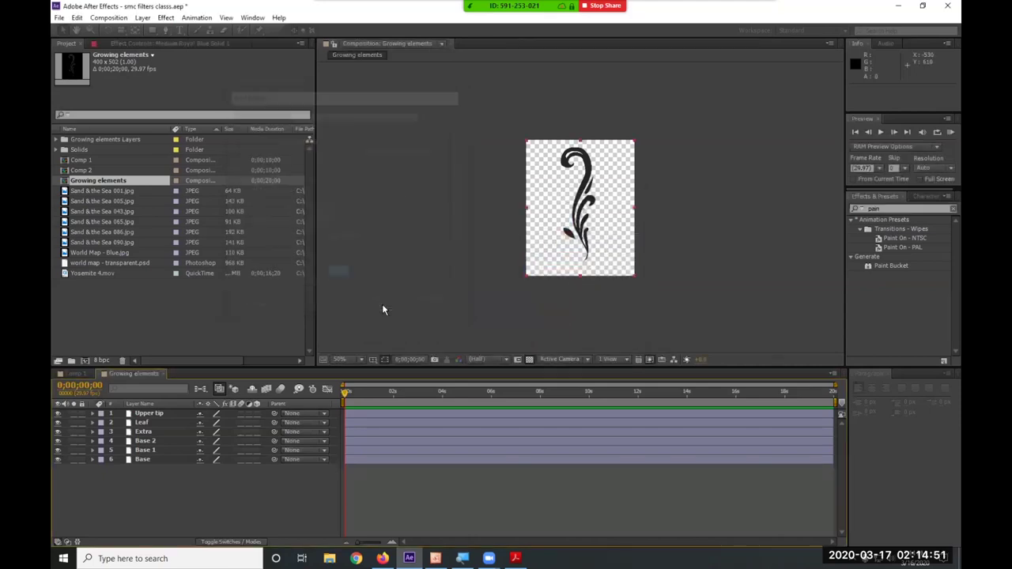
Move the light blue solid beneath the Base layer and toggle its visibility off and back on.
left_click_drag(164, 414, 158, 497)
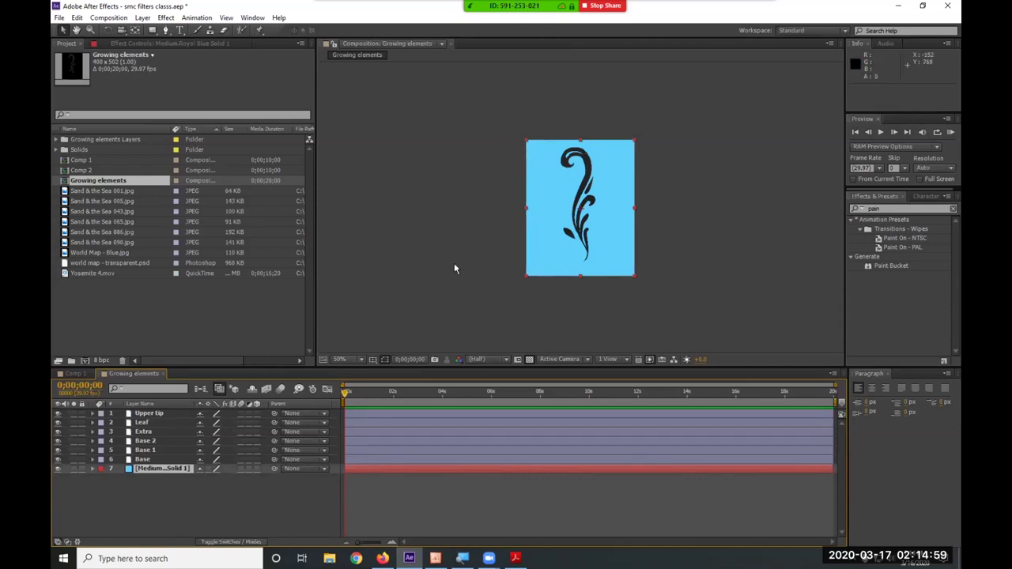
left_click(57, 470)
left_click(57, 470)
Switch to the PDF handout, highlight the layer visibility instruction under "Making things Grow", and return to After Effects.
left_click(514, 558)
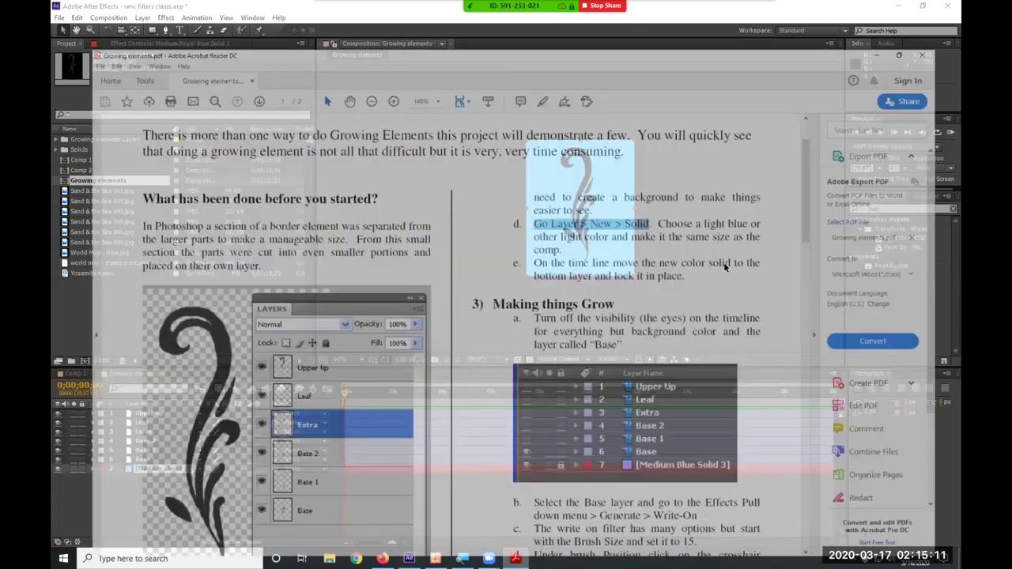
scroll(758, 300, "down", 3)
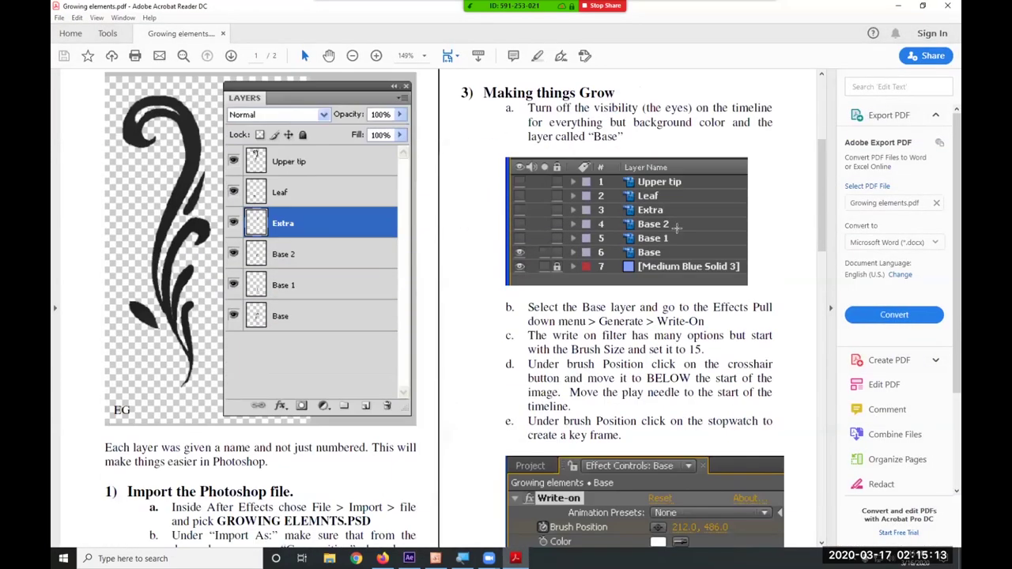
left_click_drag(502, 101, 527, 108)
left_click(627, 137)
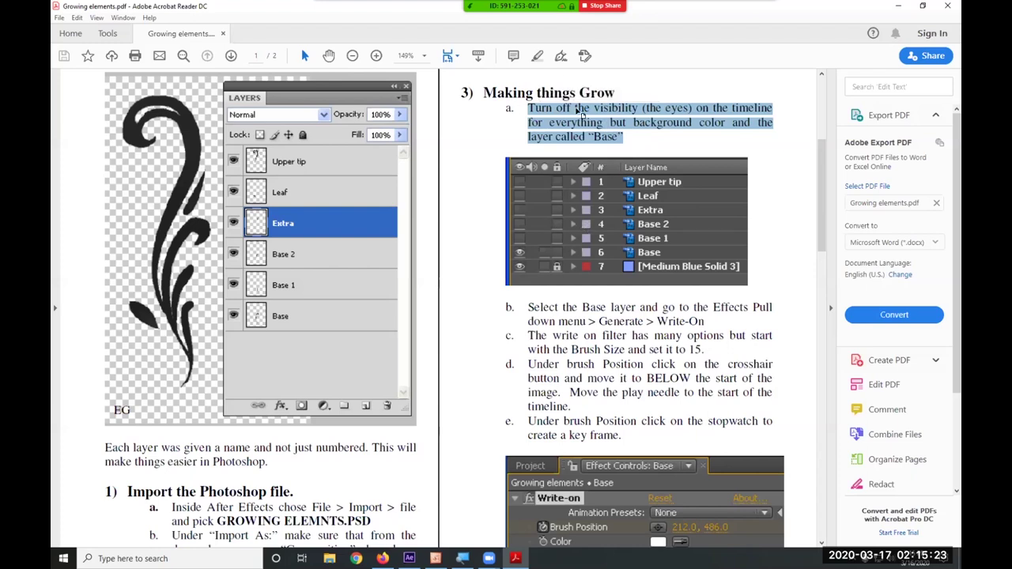
left_click(898, 6)
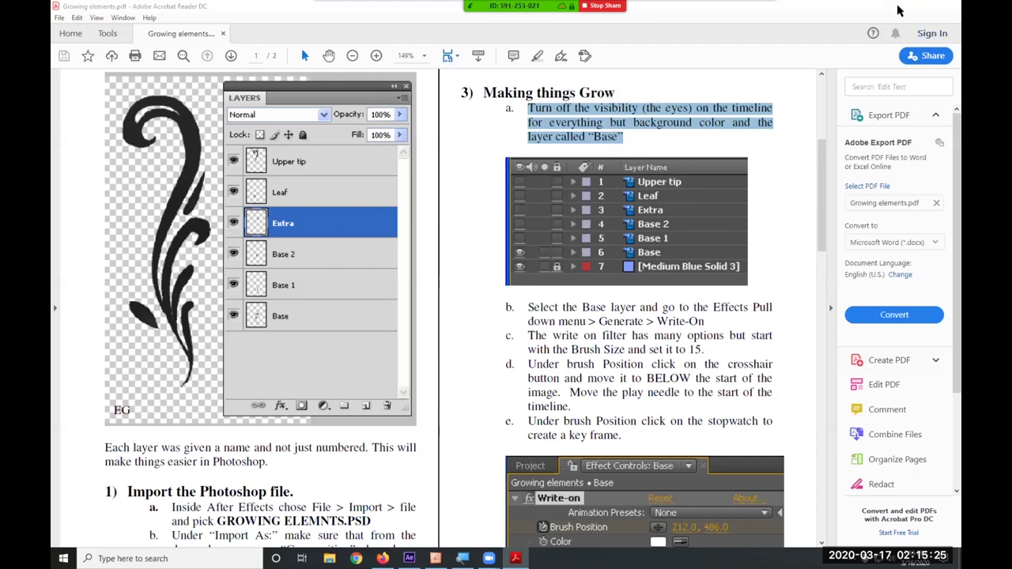
Hide the layers from Upper tip to Base 1 and lock the blue solid, undoing the trial move of the Base layer.
left_click_drag(57, 412, 58, 451)
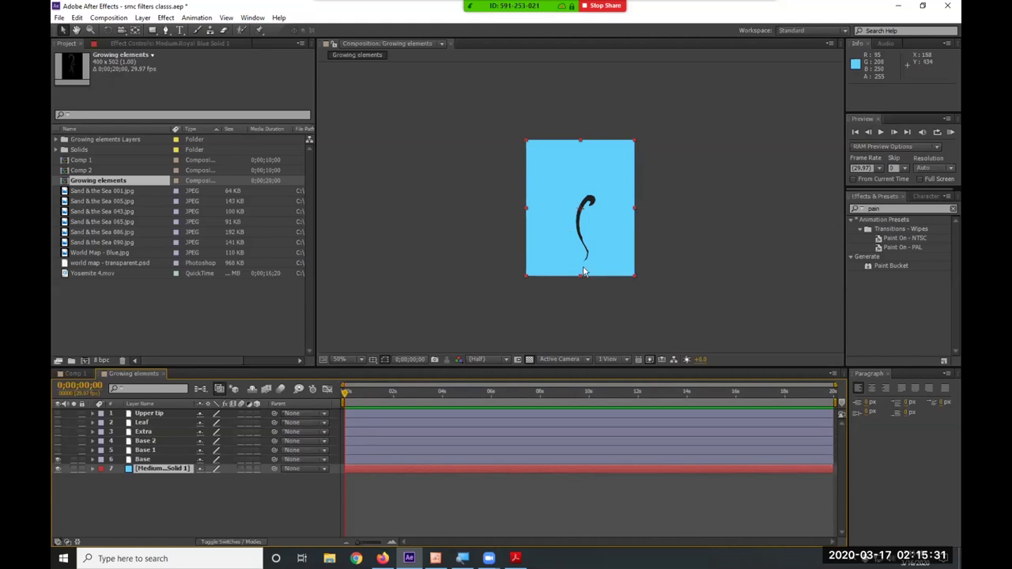
left_click(81, 469)
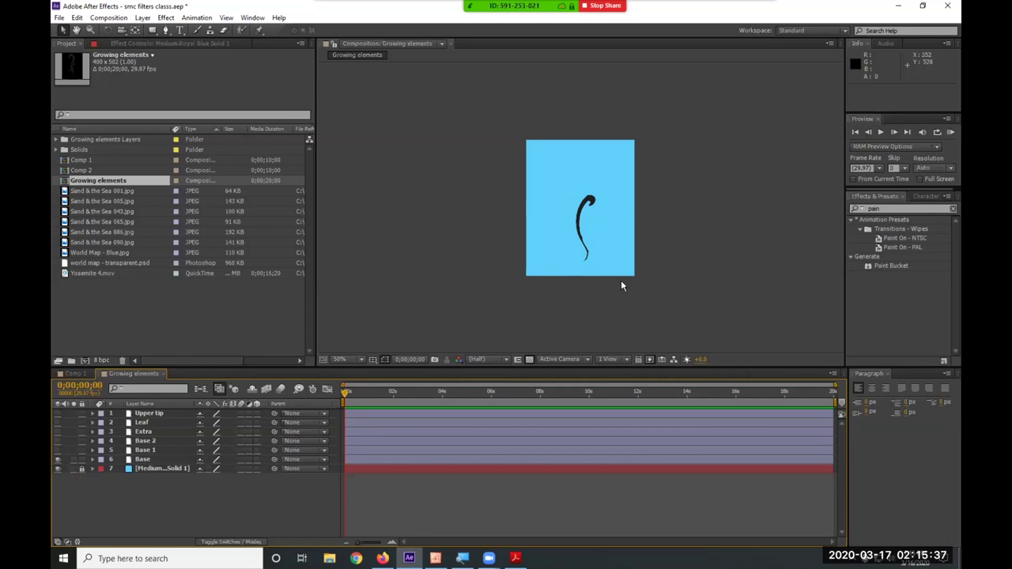
left_click_drag(560, 202, 476, 169)
key("ctrl+z")
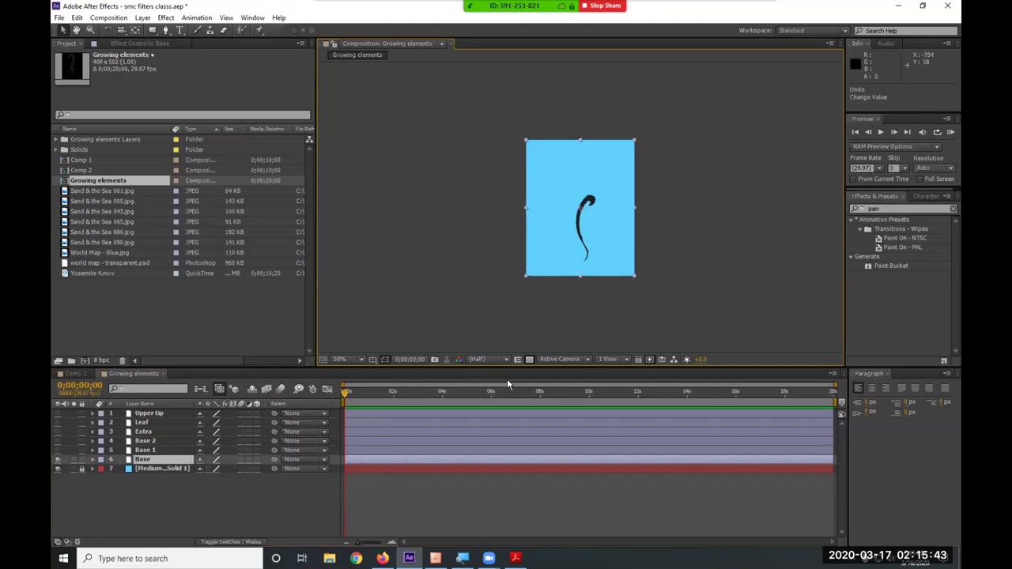
Consult the PDF handout again, highlight the "Generate > Write-On" instruction, and return to After Effects.
left_click(515, 558)
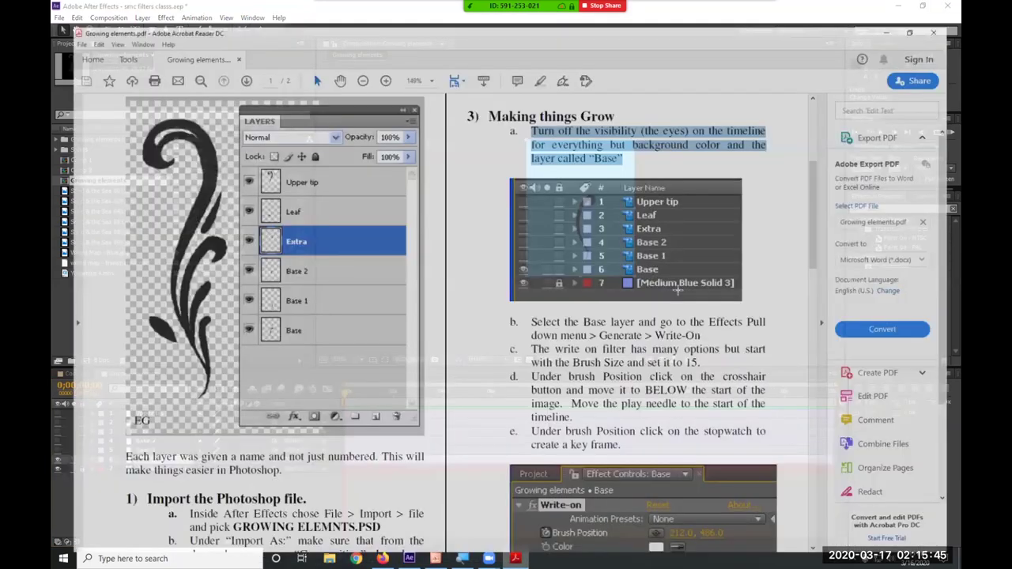
scroll(726, 269, "down", 2)
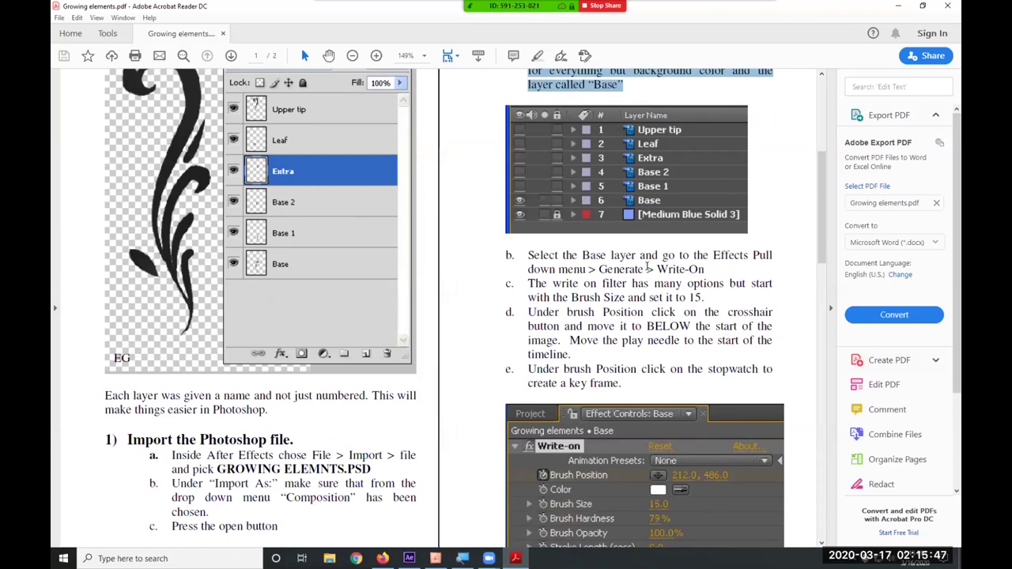
left_click_drag(752, 255, 705, 268)
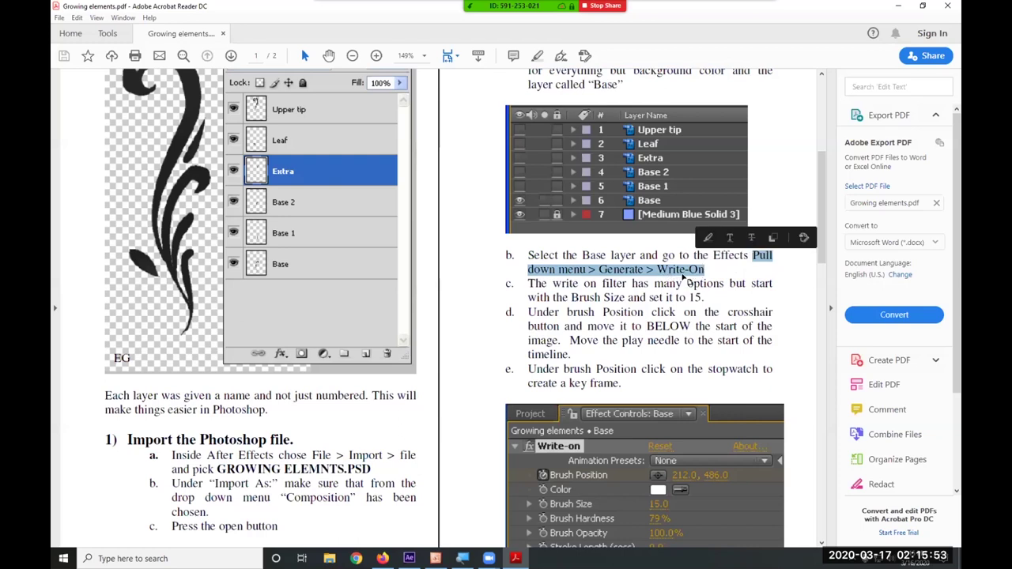
left_click(898, 9)
Apply the Generate effect Write-on to the Base layer.
left_click(158, 463)
left_click(168, 17)
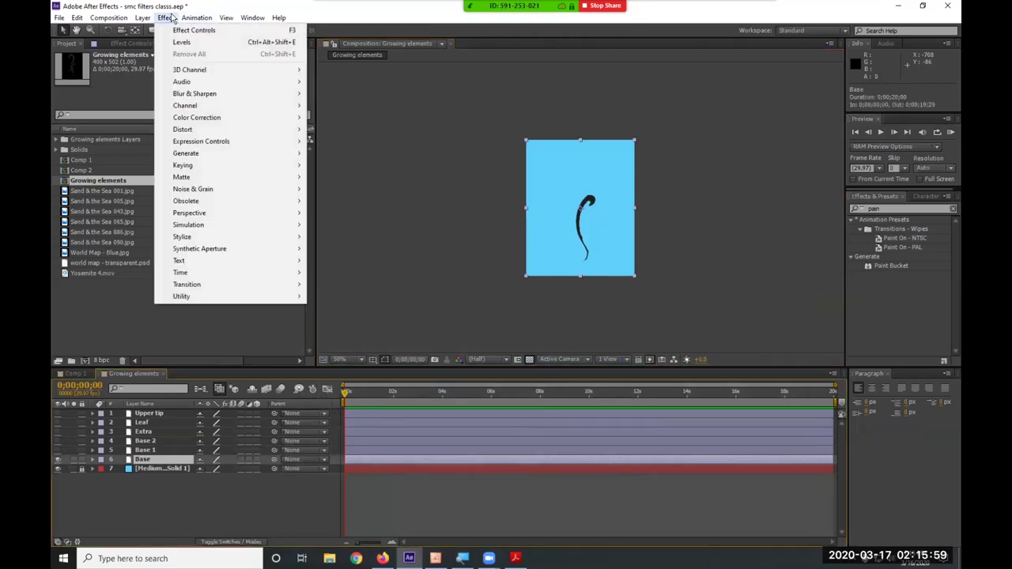
mouse_move(199, 156)
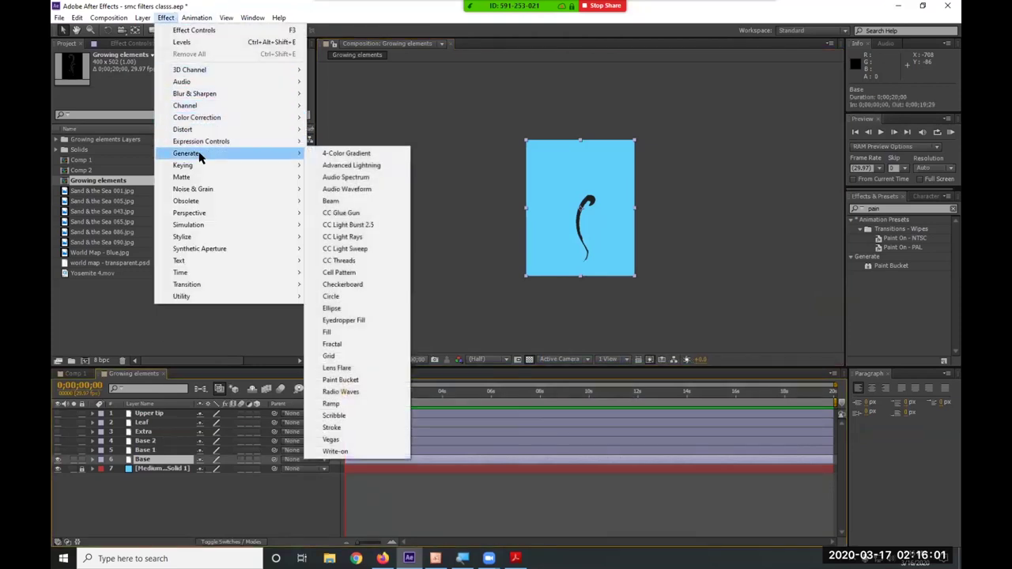
left_click(335, 451)
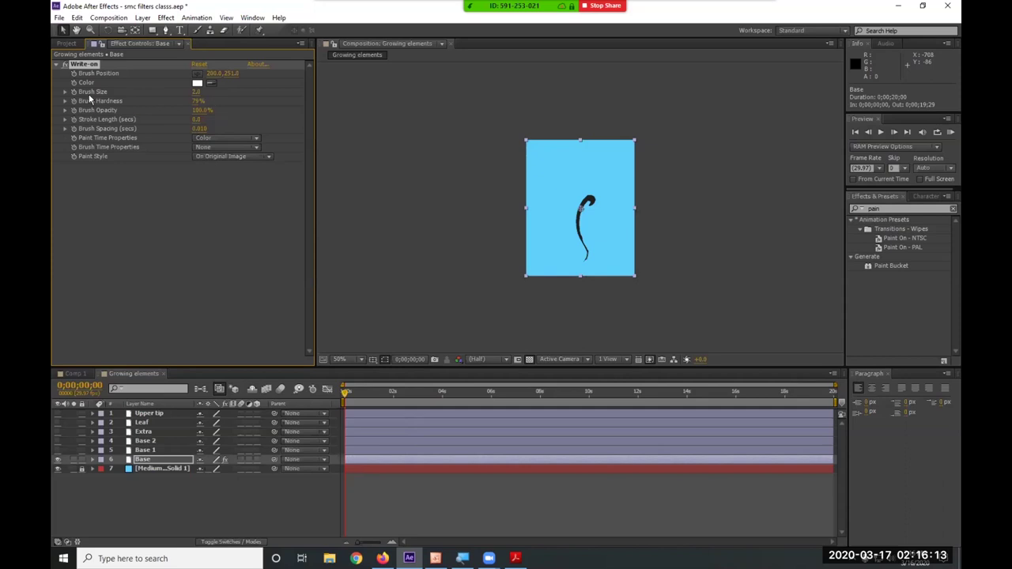
Set the Write-on brush size to 20 and try out its brush position, ending at about 201, 251.
scroll(447, 238, "up", 4)
scroll(447, 239, "down", 2)
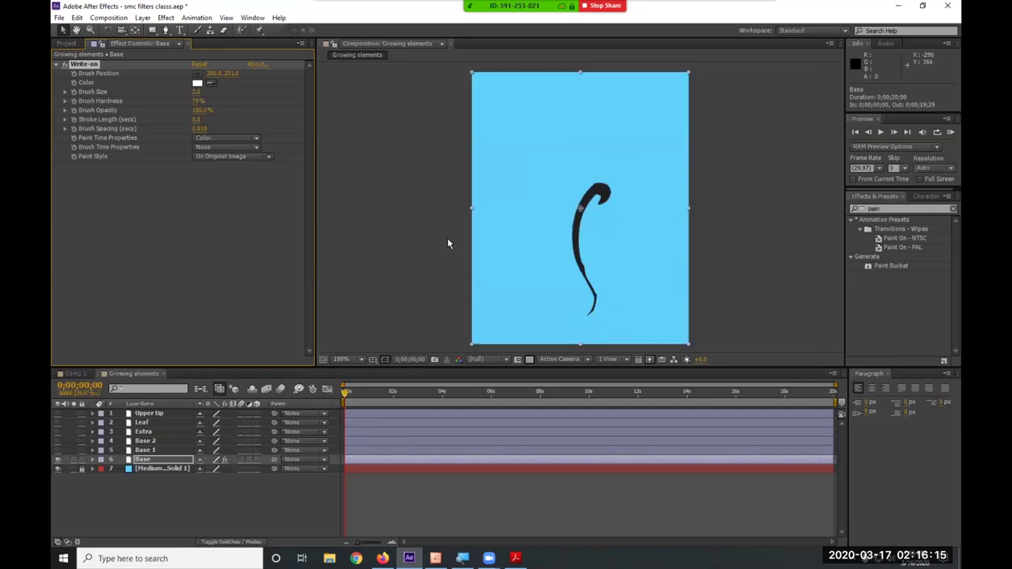
mouse_move(196, 92)
left_mouse_down()
mouse_move(660, 92)
mouse_move(296, 102)
mouse_move(429, 103)
mouse_move(395, 105)
left_mouse_up()
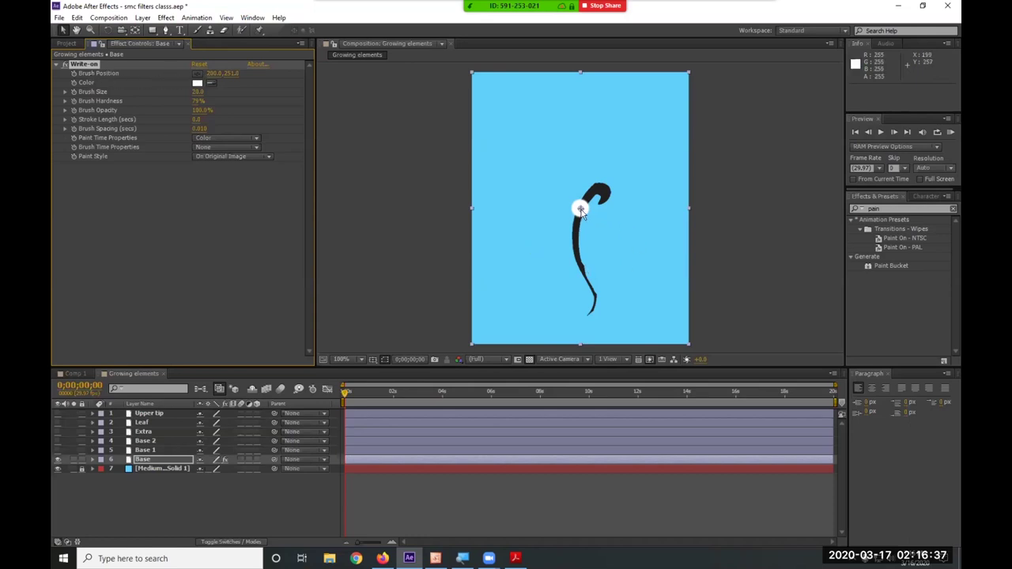
mouse_move(581, 210)
left_mouse_down()
mouse_move(553, 226)
mouse_move(572, 215)
mouse_move(566, 209)
left_mouse_up()
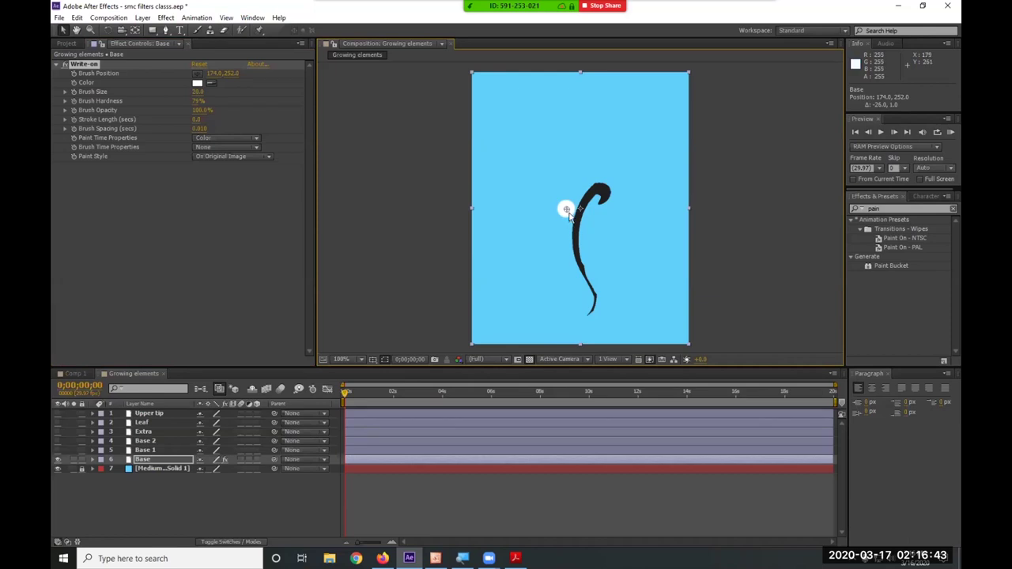
left_click_drag(566, 210, 581, 209)
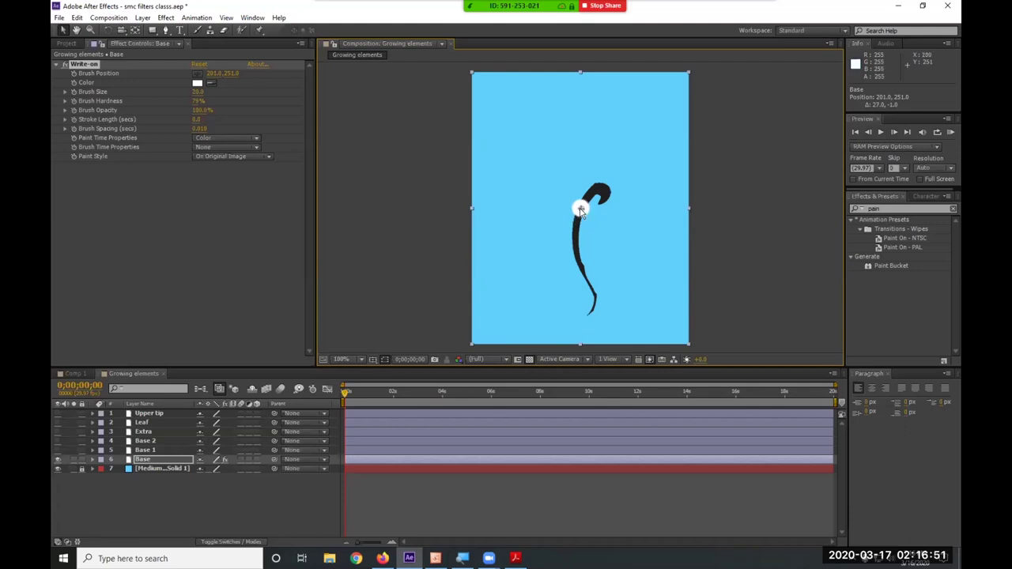
Place the Write-on brush just below the start of the Base stroke, at about 201, 457.
left_click_drag(585, 212, 567, 211)
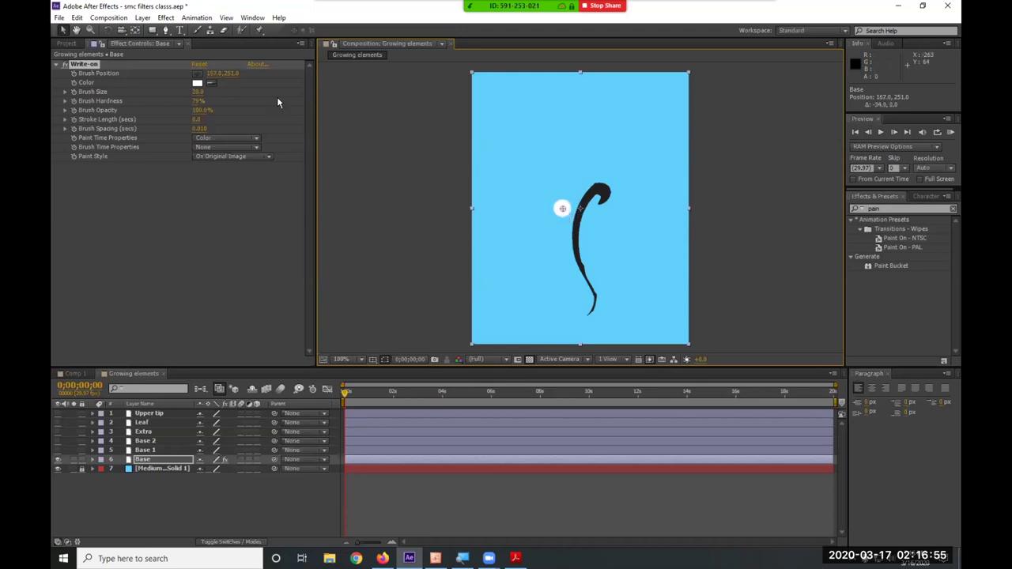
left_click(198, 73)
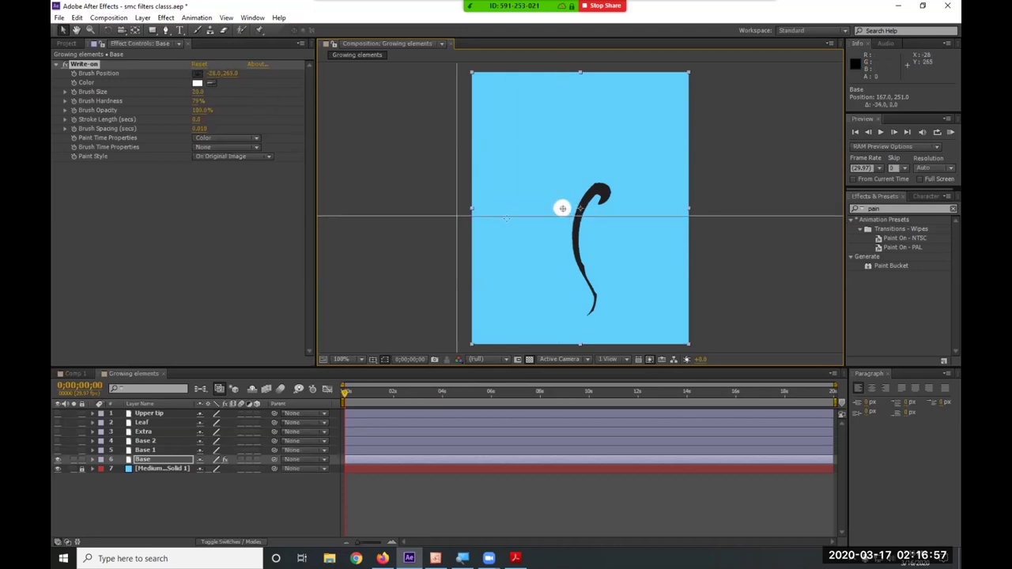
left_click(539, 264)
mouse_move(539, 264)
left_mouse_down()
mouse_move(540, 216)
mouse_move(574, 208)
mouse_move(561, 297)
mouse_move(592, 328)
mouse_move(523, 216)
mouse_move(497, 227)
mouse_move(573, 323)
mouse_move(553, 283)
mouse_move(484, 244)
mouse_move(531, 261)
mouse_move(558, 309)
mouse_move(587, 330)
mouse_move(581, 320)
left_mouse_up()
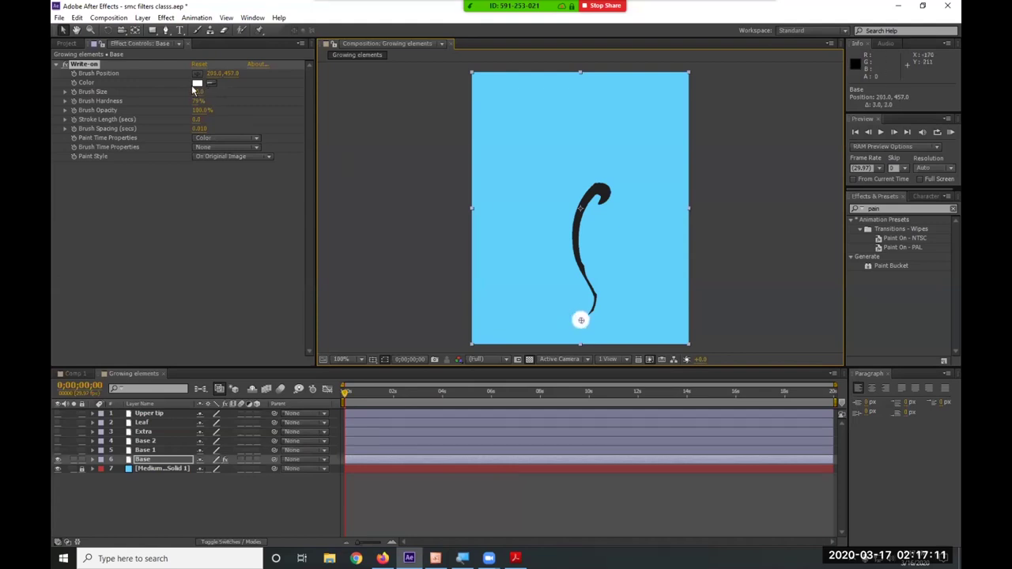
Set the Write-on brush color to red (FF0000) and shift the brush position to about 196, 460.
left_click(197, 83)
left_click(512, 211)
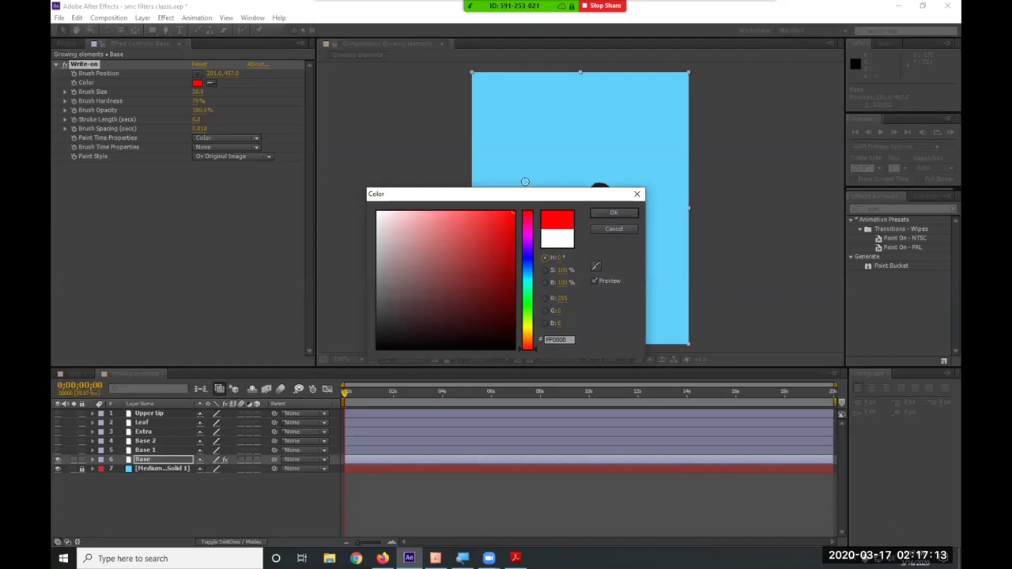
left_click(613, 212)
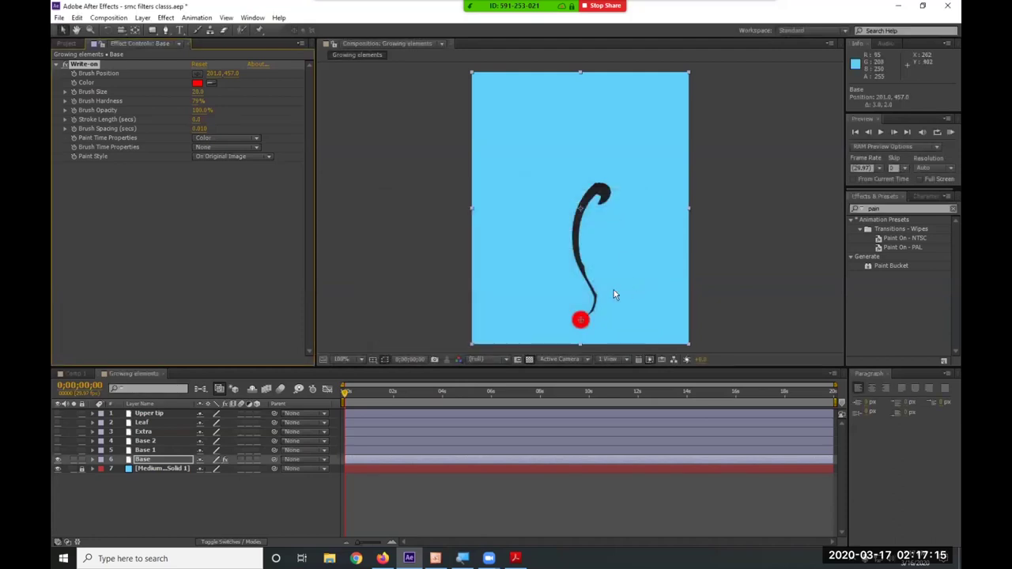
mouse_move(581, 320)
left_mouse_down()
mouse_move(561, 317)
mouse_move(577, 323)
left_mouse_up()
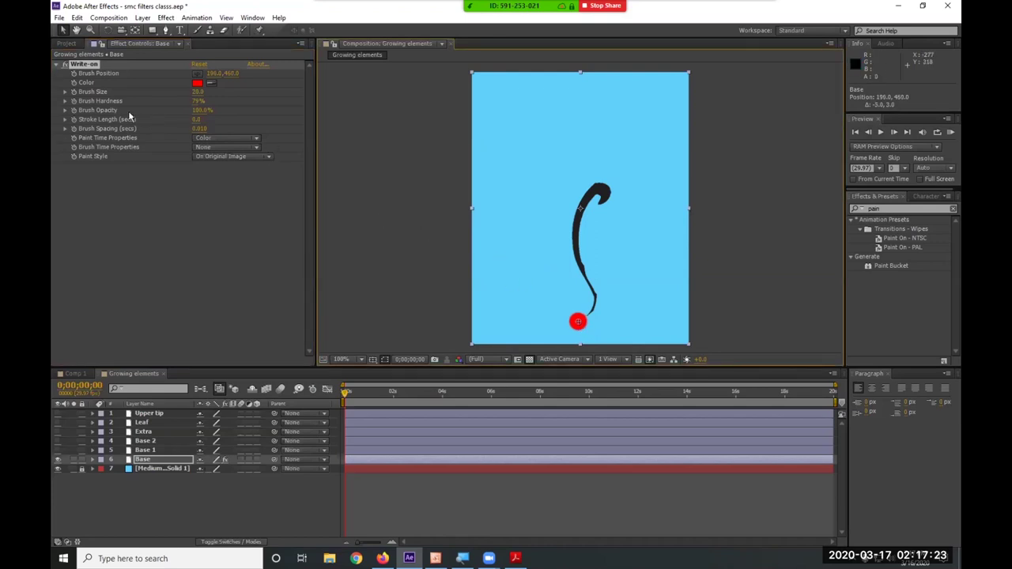
Keyframe the Brush Position at the start, tracing up the stroke with positions at about 2, 4 and 6 seconds, ending near 228, 214.
left_click(101, 73)
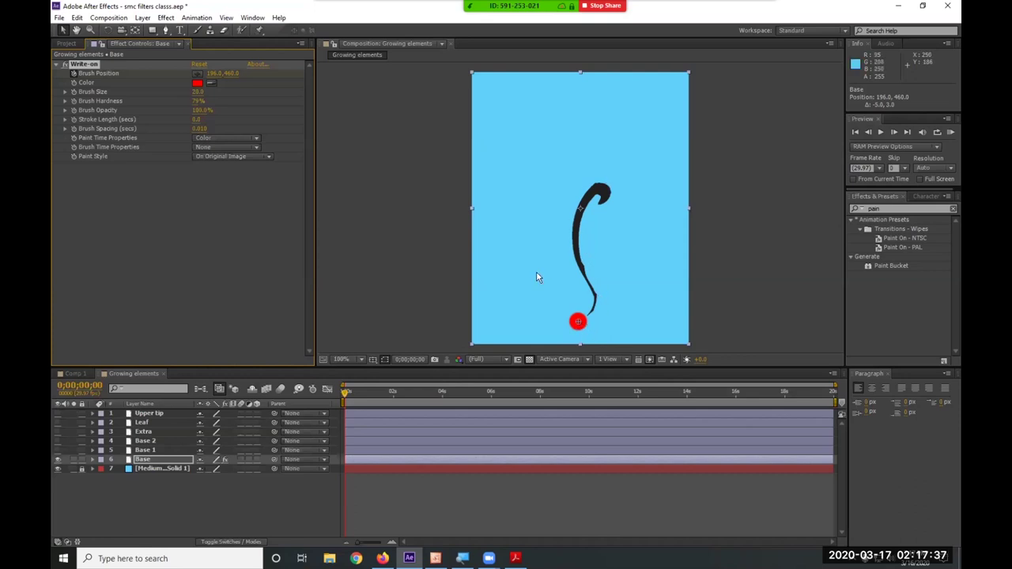
left_click(393, 392)
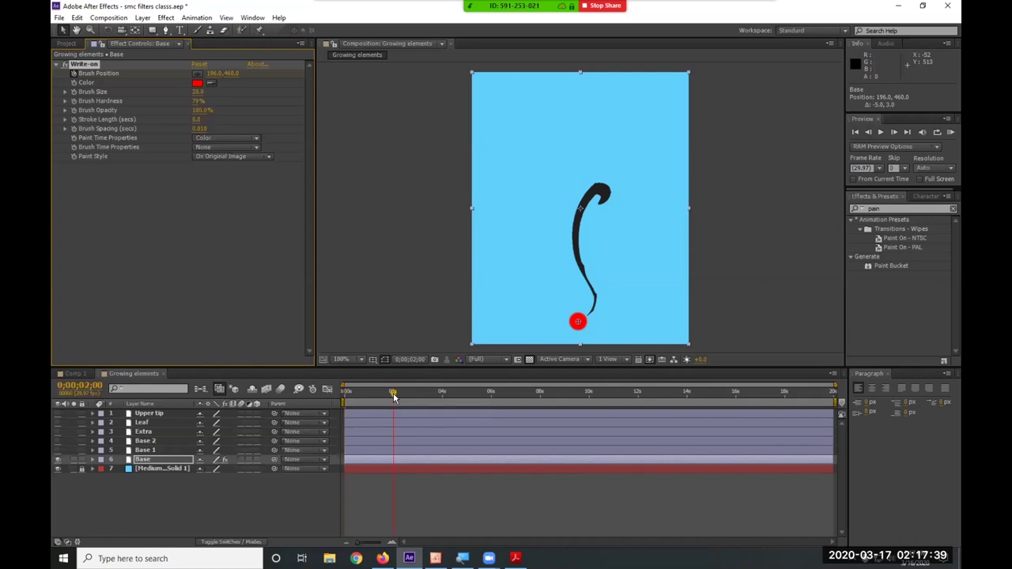
left_click_drag(577, 322, 599, 303)
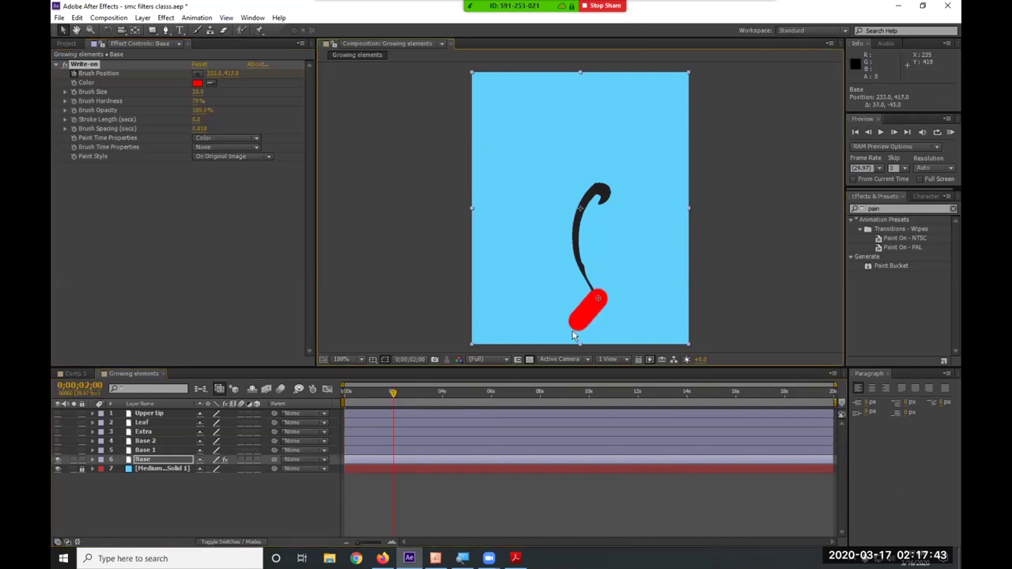
left_click(439, 392)
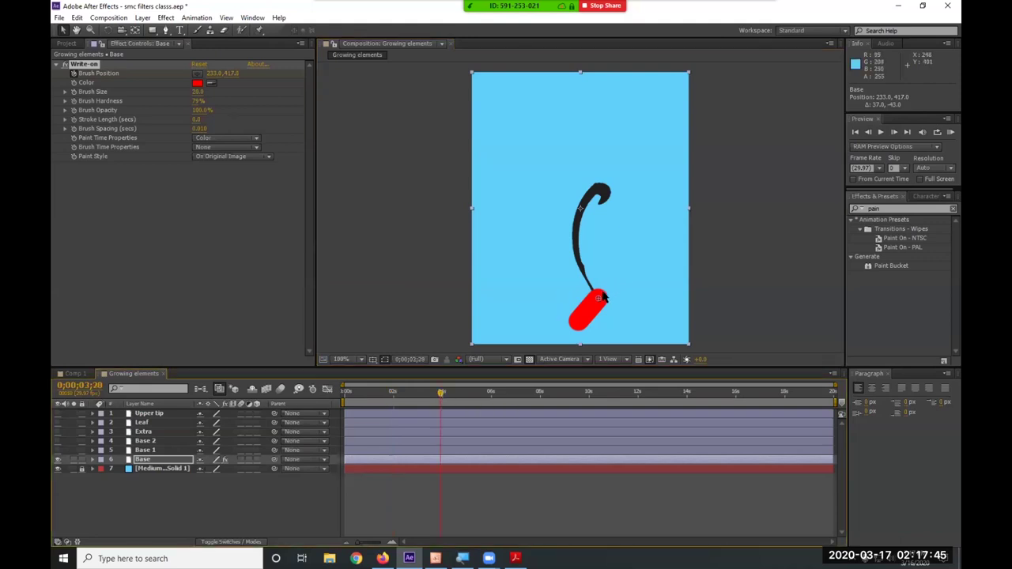
left_click_drag(596, 298, 574, 237)
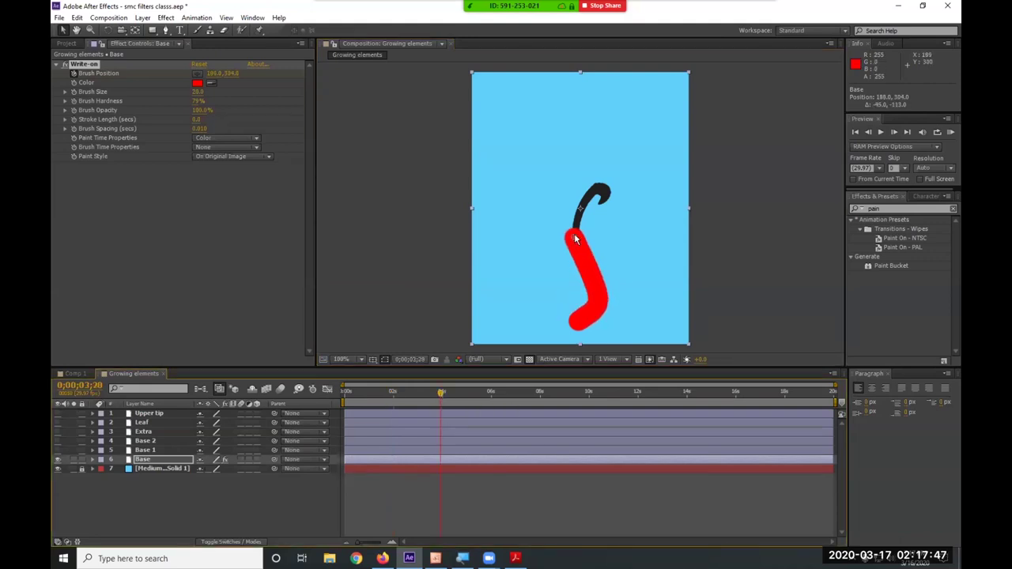
left_click_drag(472, 396, 491, 401)
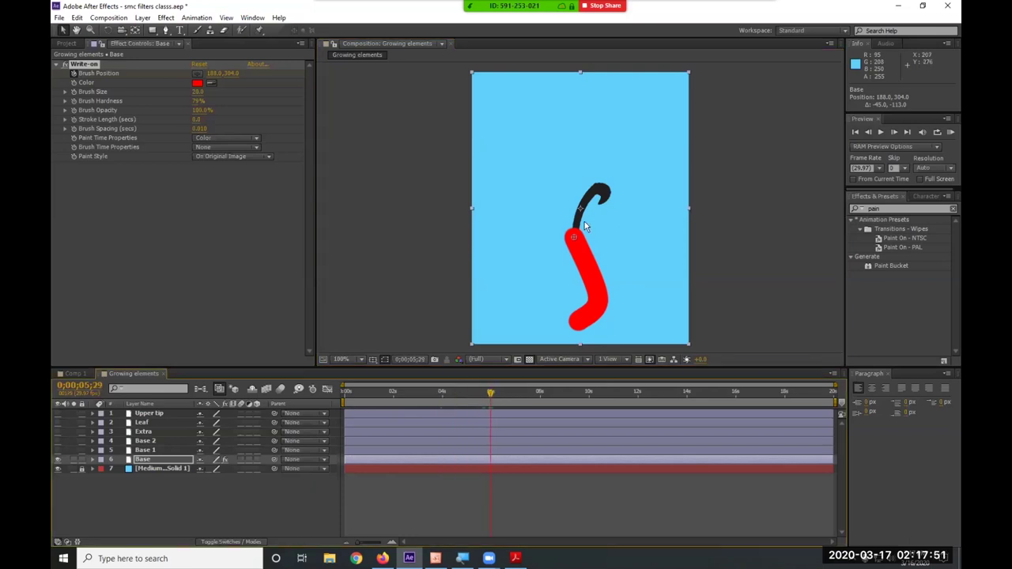
mouse_move(574, 236)
left_mouse_down()
mouse_move(583, 201)
mouse_move(599, 189)
left_mouse_up()
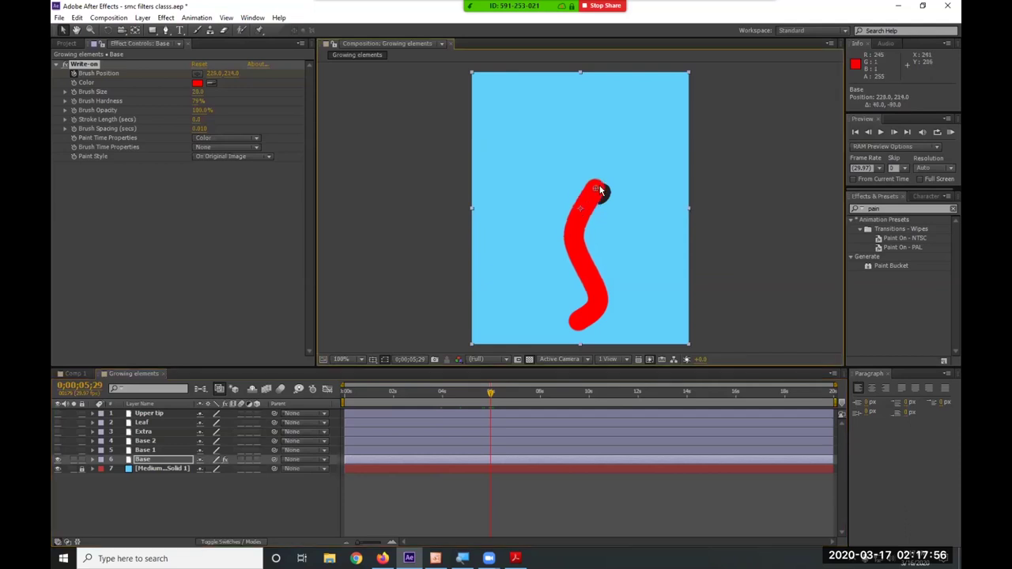
Add a Brush Position keyframe at 0;00;07;27 over the curled tip, about 244, 237, and play the animation from the start.
left_click(537, 396)
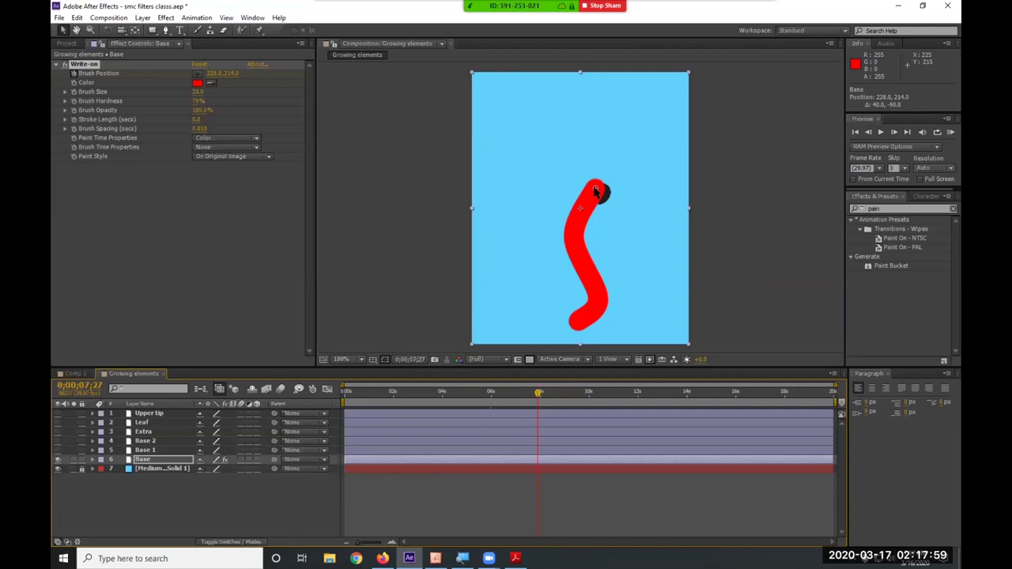
left_click_drag(594, 191, 597, 193)
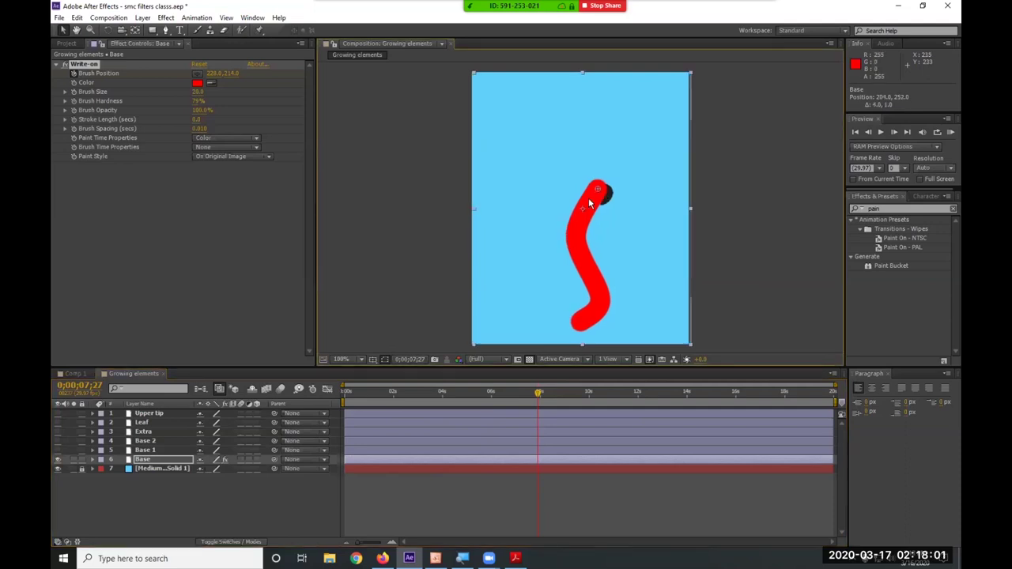
key("ctrl+z")
left_click_drag(601, 194, 603, 199)
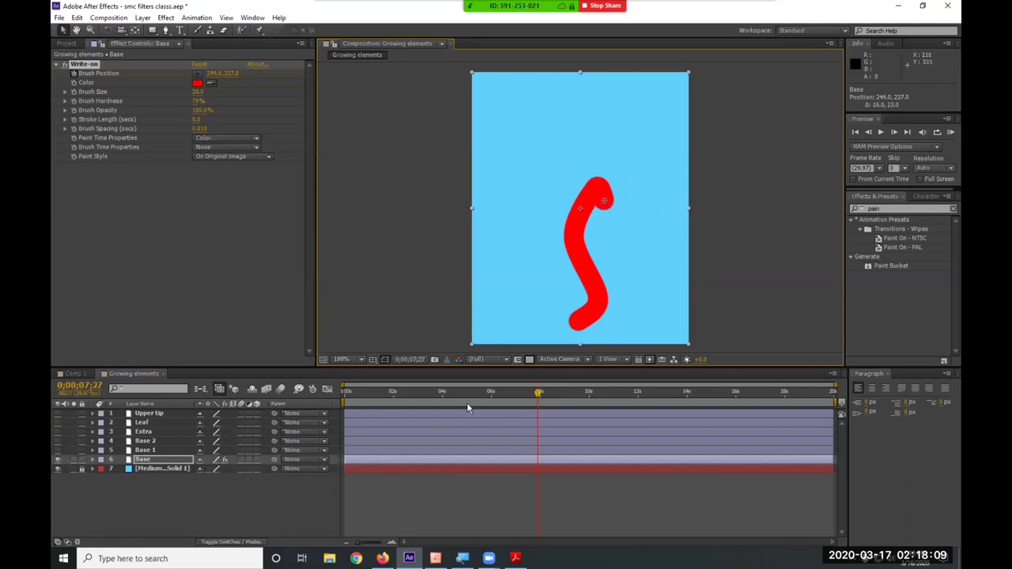
key("Home")
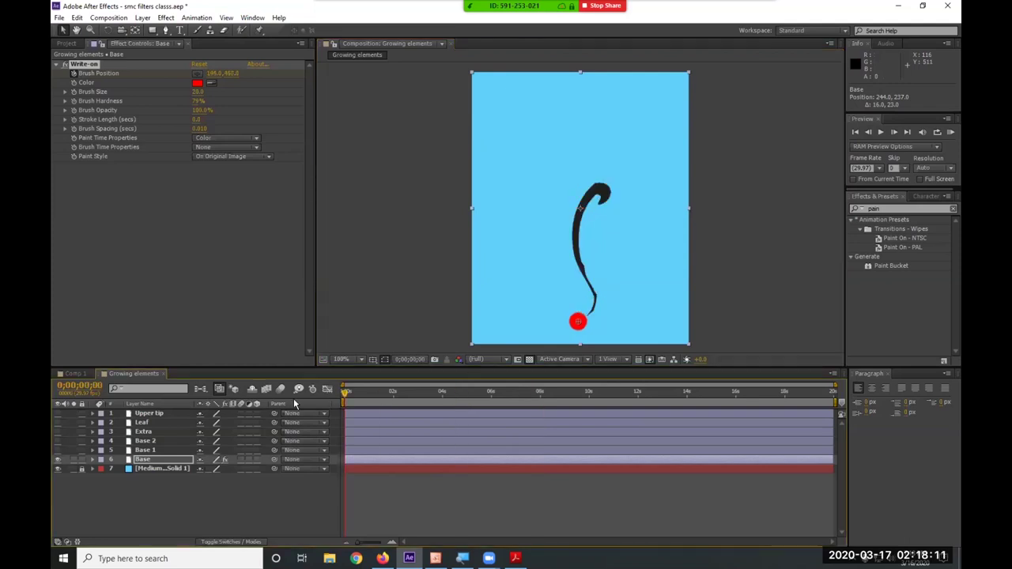
key("space")
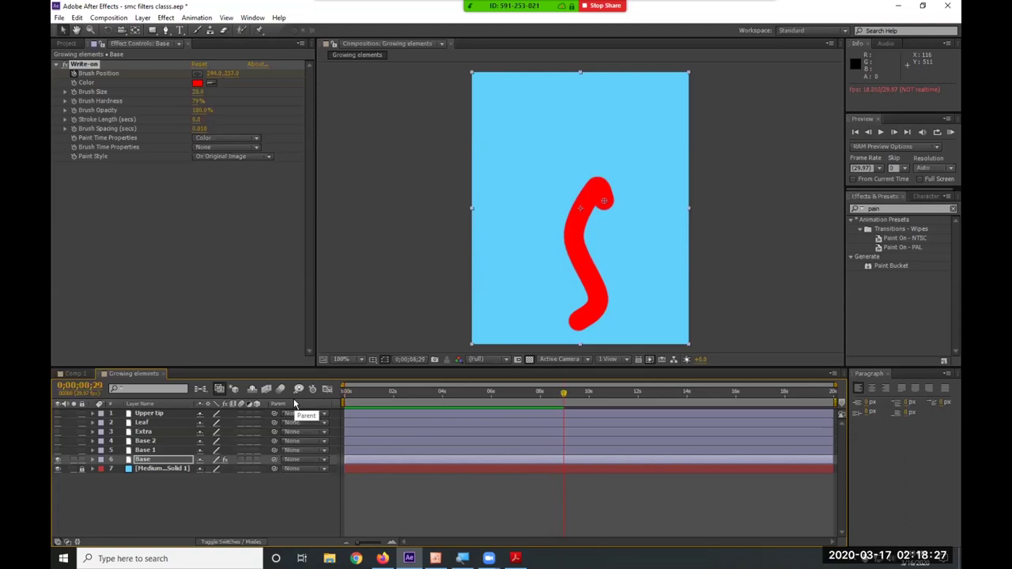
Show the Base layer's keyframes, shift the third and fourth slightly earlier, the fourth to 0;00;05;20, and preview the animation from the start.
left_click(172, 461)
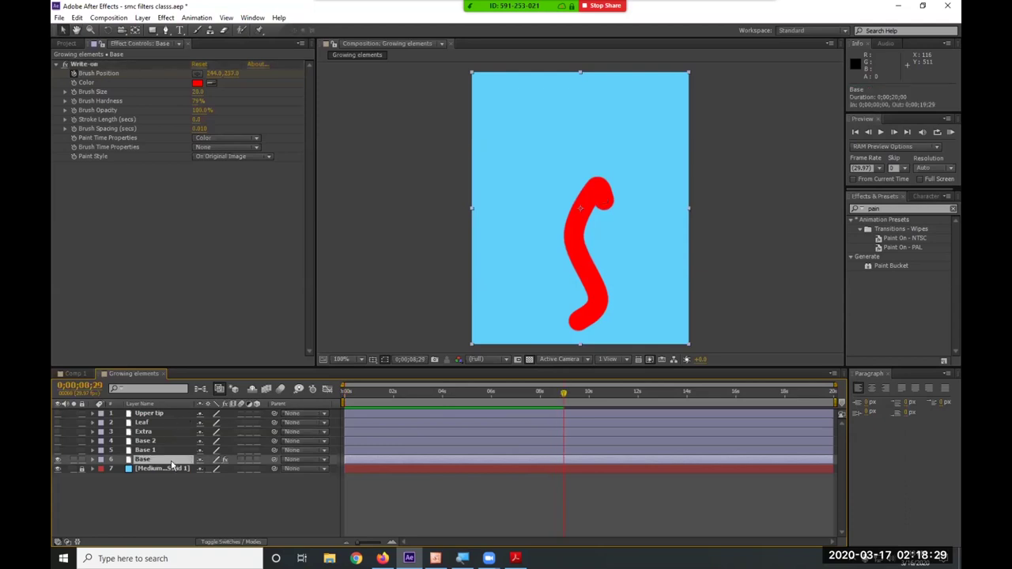
key("u")
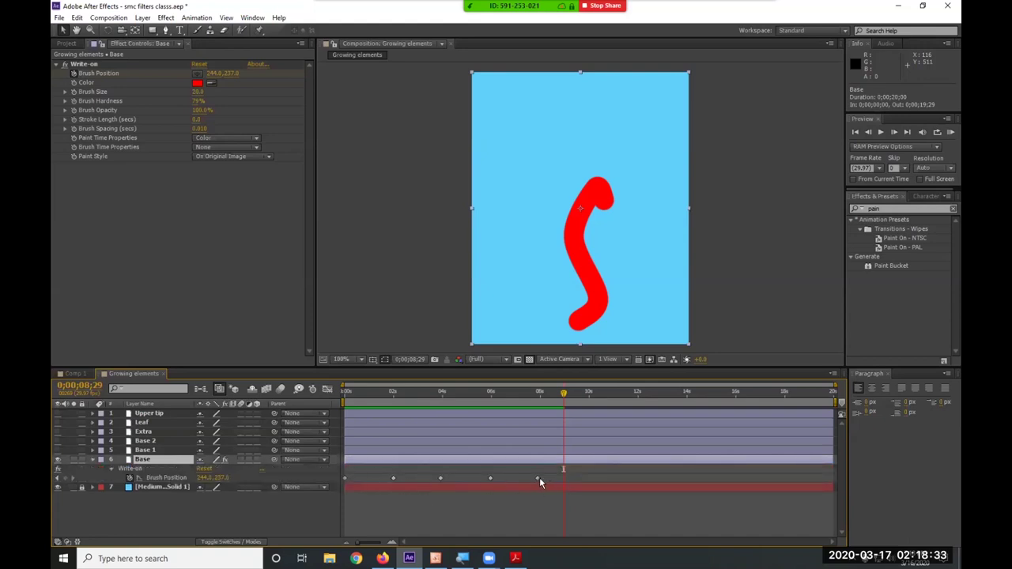
left_click(389, 479)
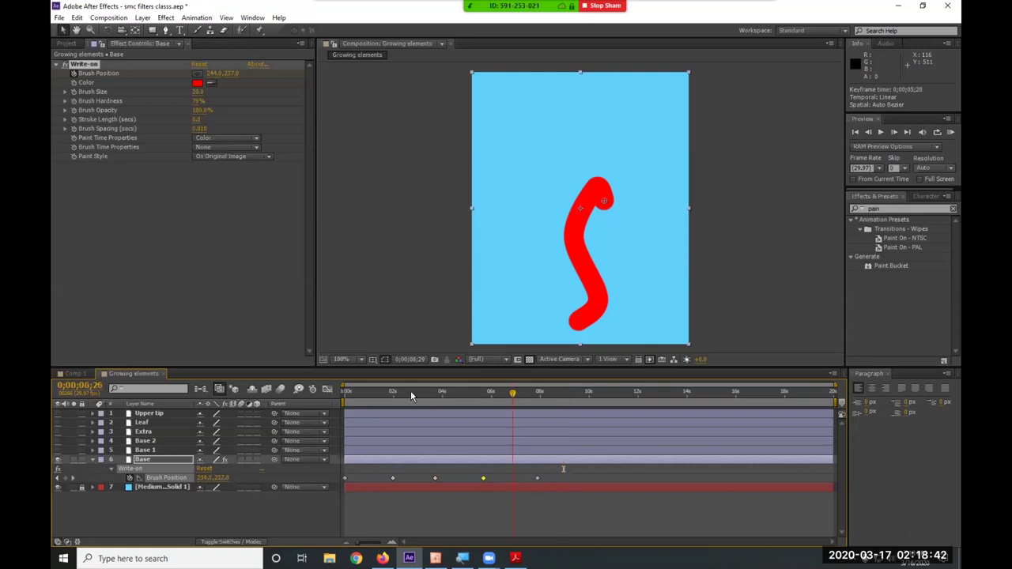
key("Home")
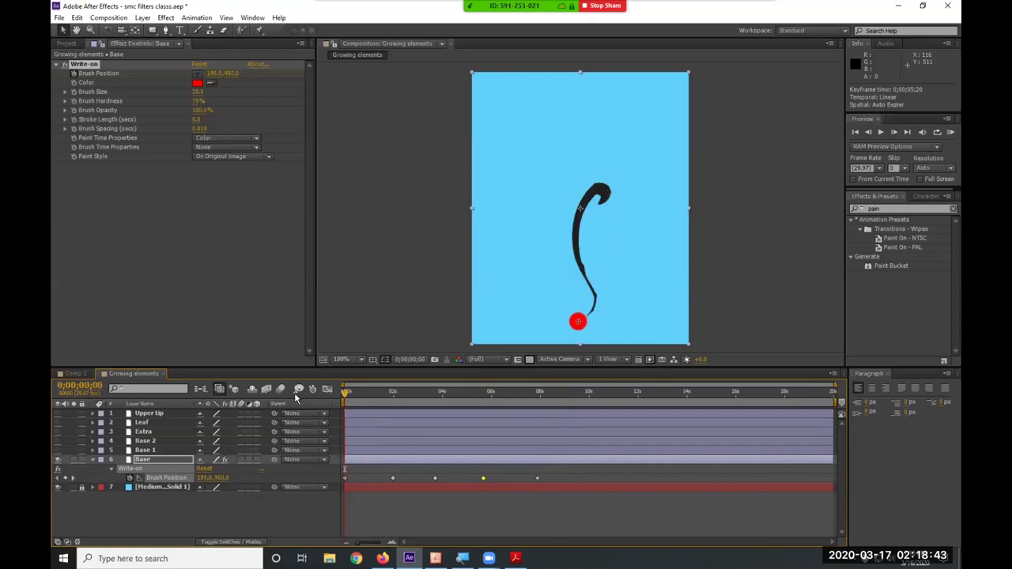
key("space")
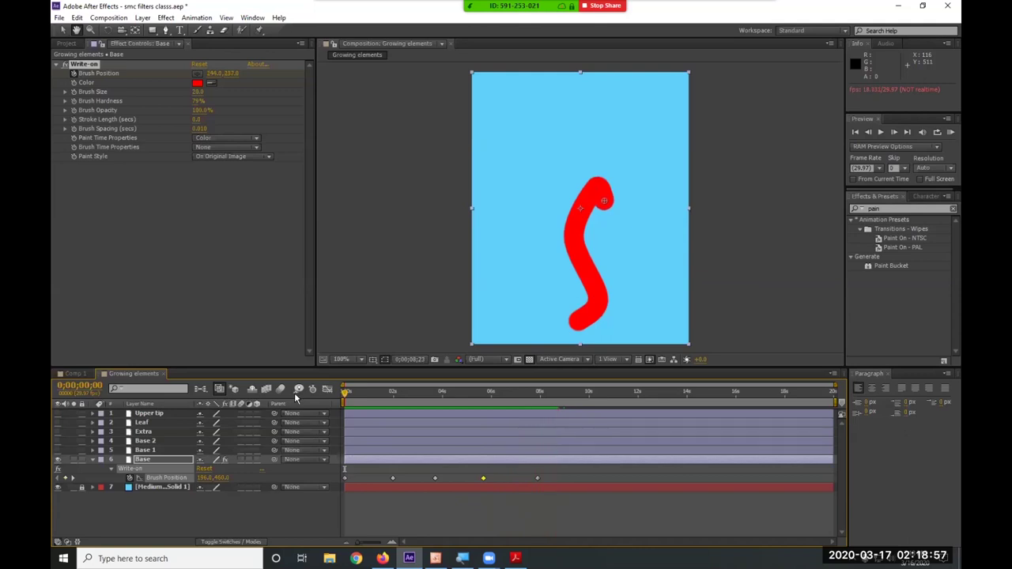
key("space")
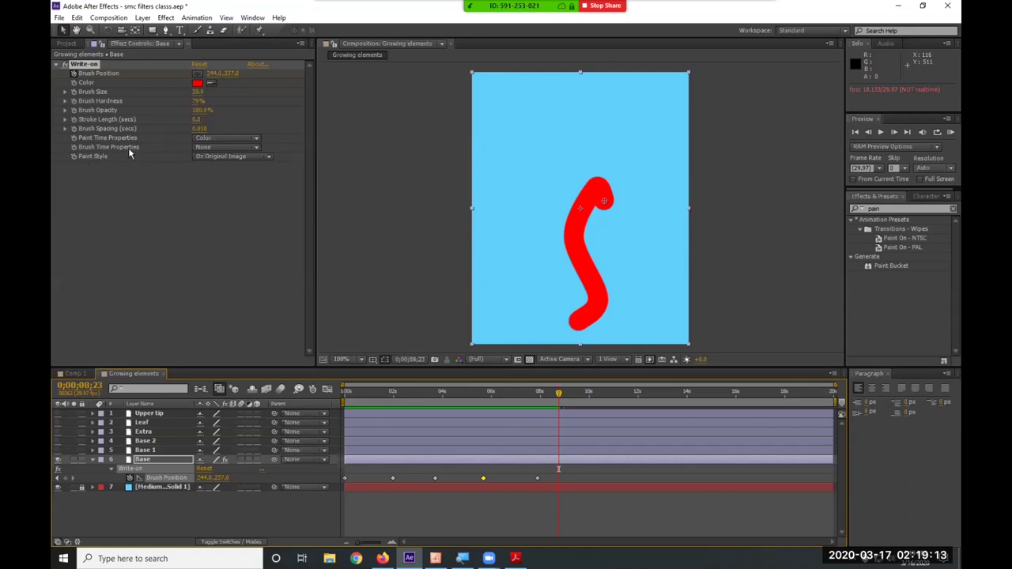
Set the Write-on Paint Style to Reveal Original Image and preview the growing stroke from the start of the timeline.
left_click(87, 157)
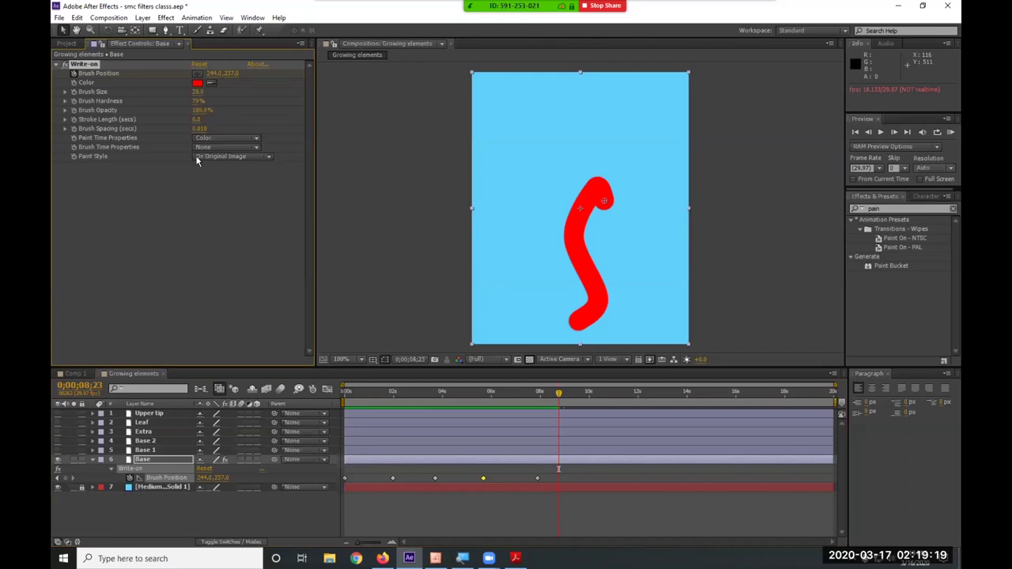
left_click(241, 156)
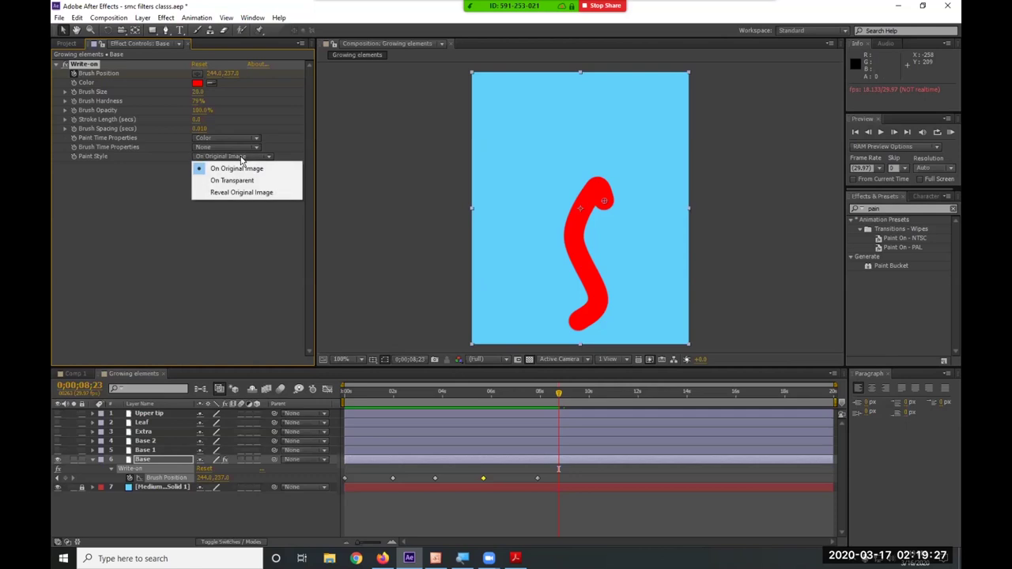
left_click(227, 196)
key("Home")
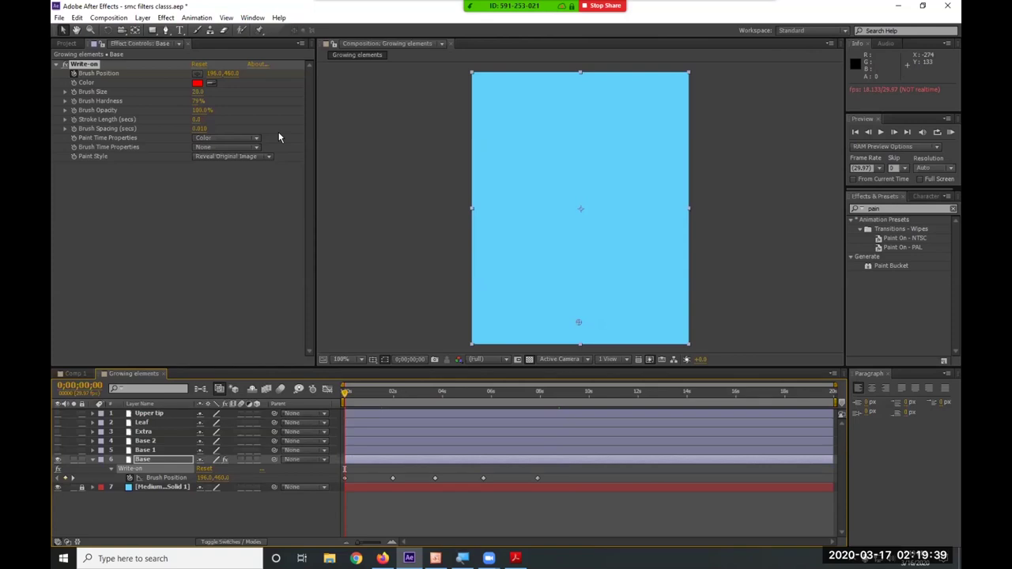
key("space")
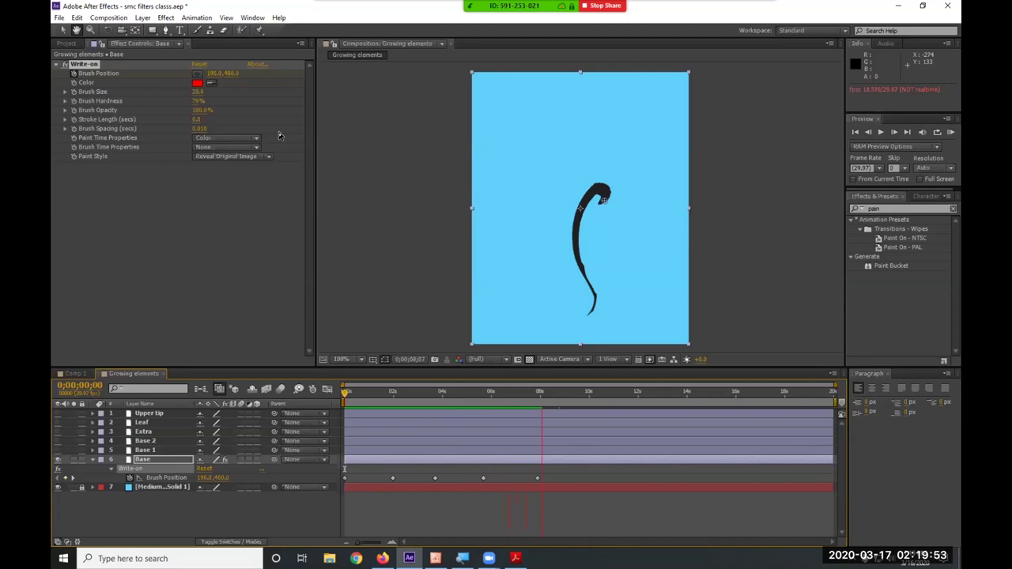
key("space")
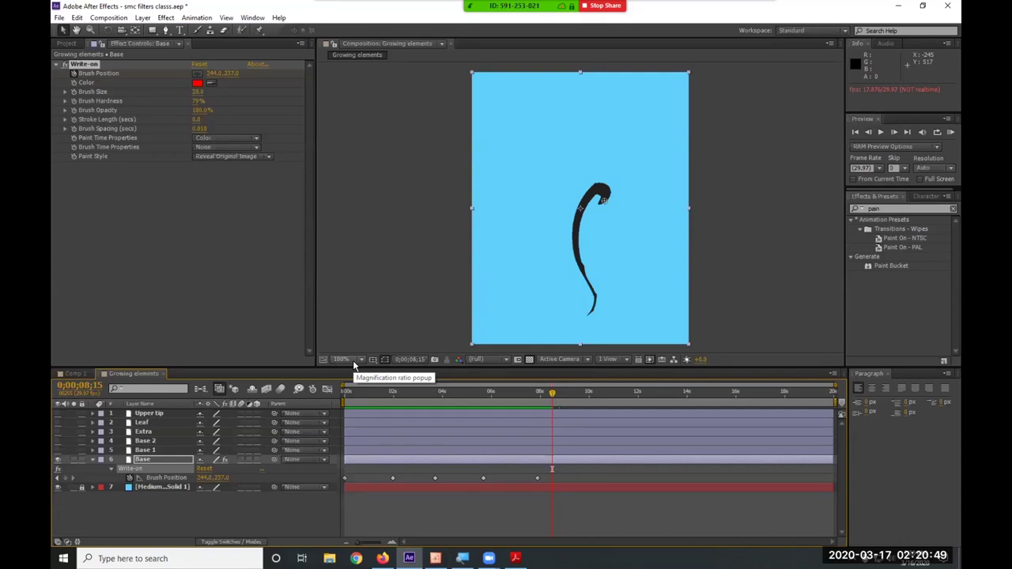
Replay the animation from the start and shorten the work area to end at about 8.5 seconds.
left_click_drag(361, 391, 325, 399)
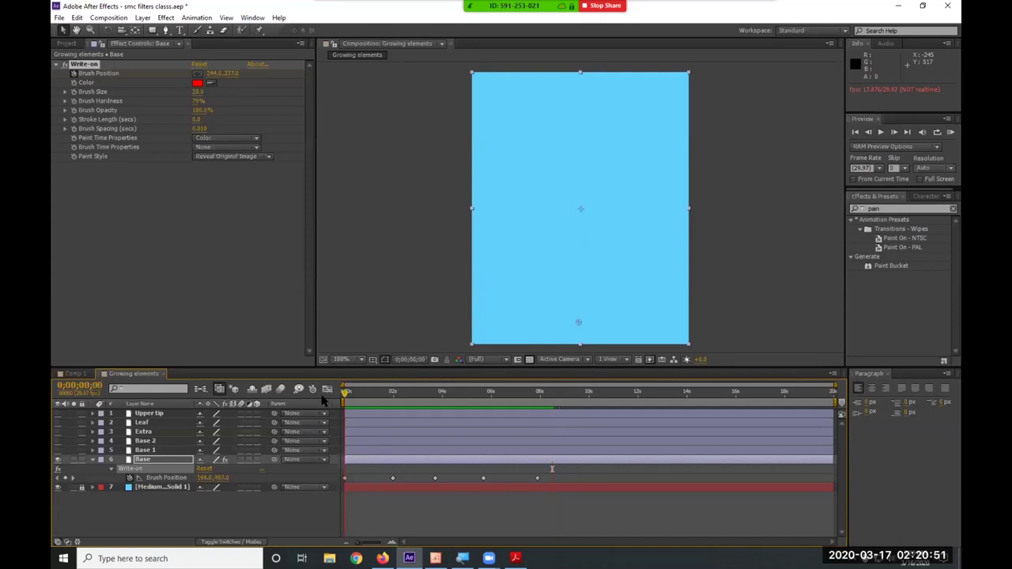
key("space")
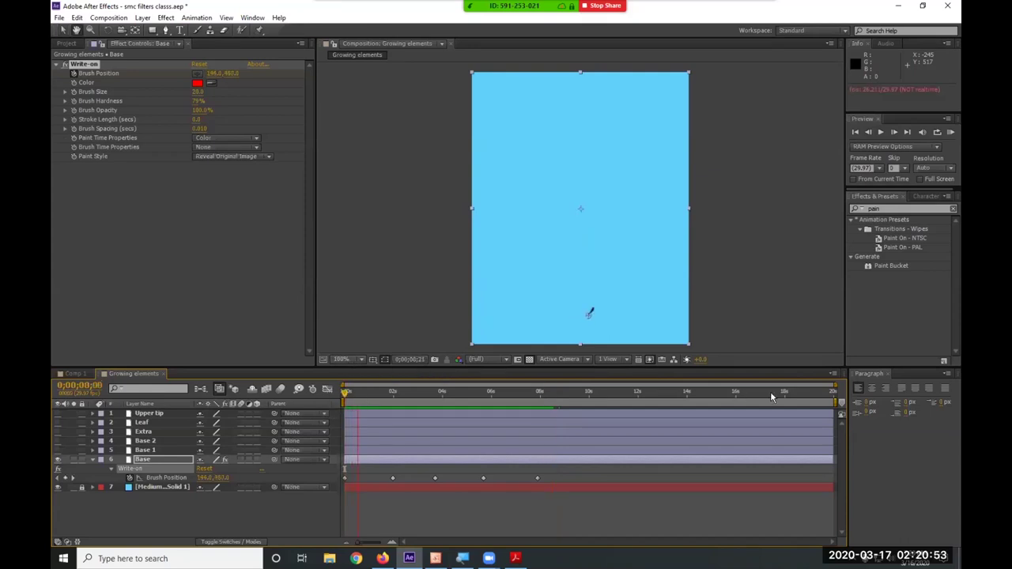
left_click_drag(835, 403, 554, 405)
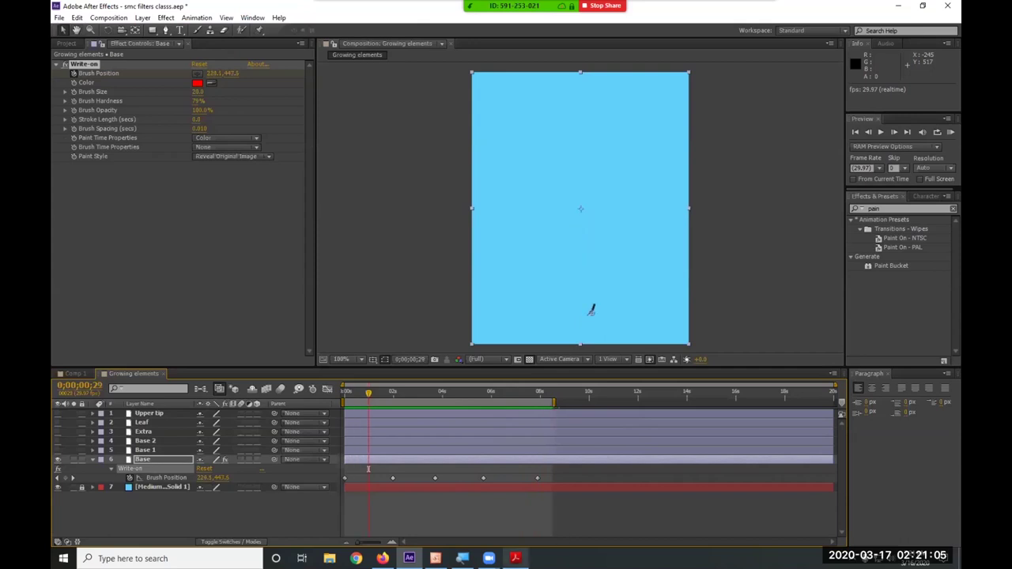
Switch to the Growing elements PDF in Acrobat Reader and review the Write-on instructions down to the Paint Style illustration.
left_click(515, 558)
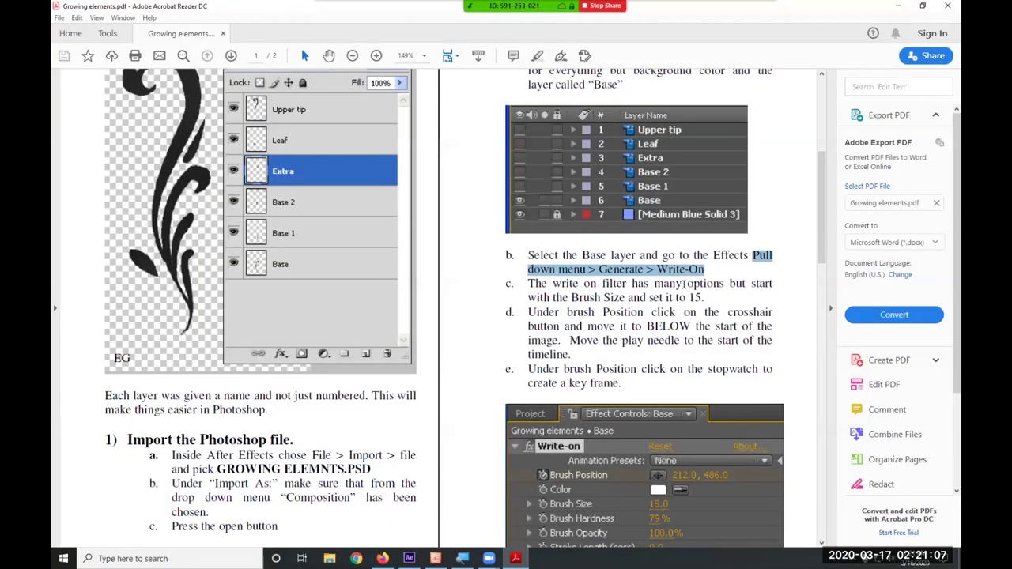
scroll(671, 278, "down", 6)
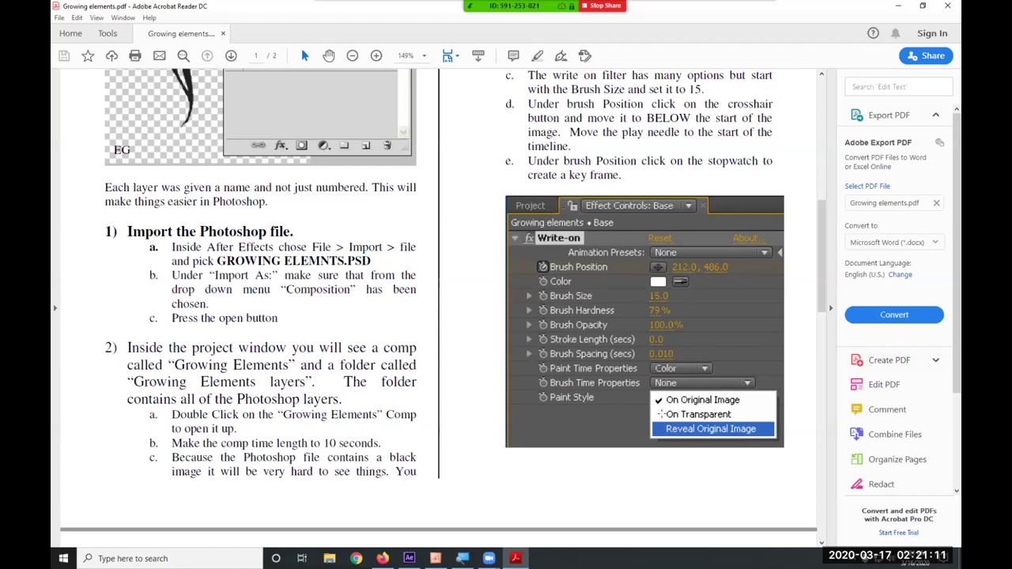
scroll(678, 432, "down", 1)
scroll(680, 427, "down", 1)
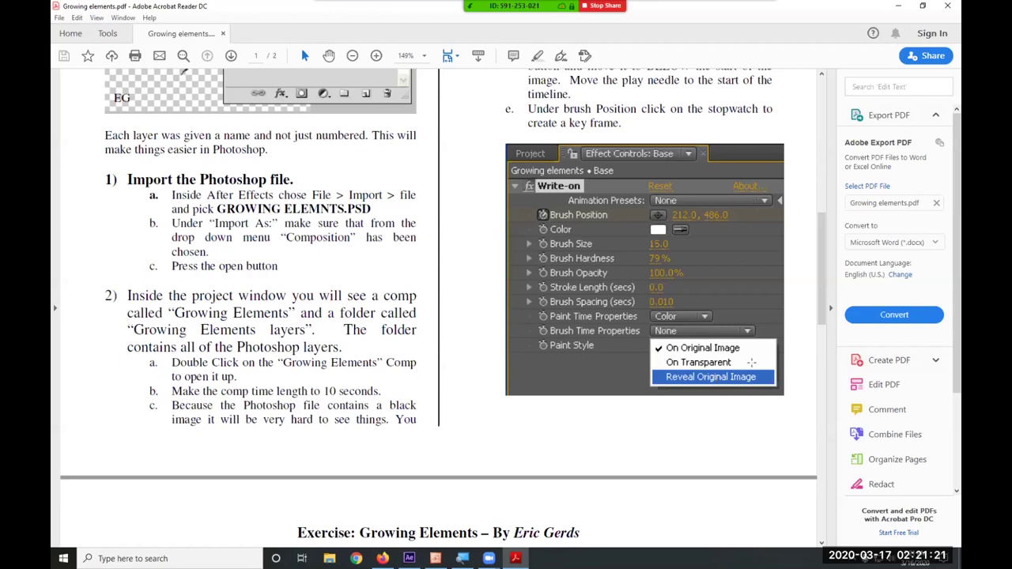
Switch back to After Effects, move the current time to 0;00;00;05 and make the Base 1 layer visible.
key("alt+Tab")
mouse_move(363, 393)
left_mouse_down()
mouse_move(531, 388)
mouse_move(349, 392)
left_mouse_up()
left_click(57, 455)
left_click(58, 454)
left_click(57, 452)
left_click(57, 452)
left_click(56, 452)
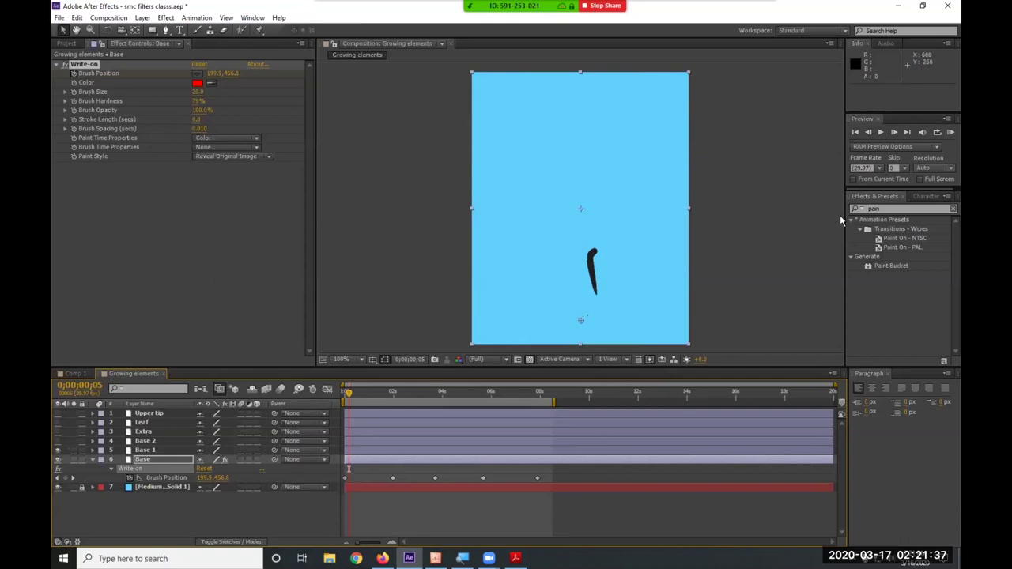
Search the effects for Write-on and apply it to the Base 1 layer.
left_click(893, 208)
type("wr")
type("ute")
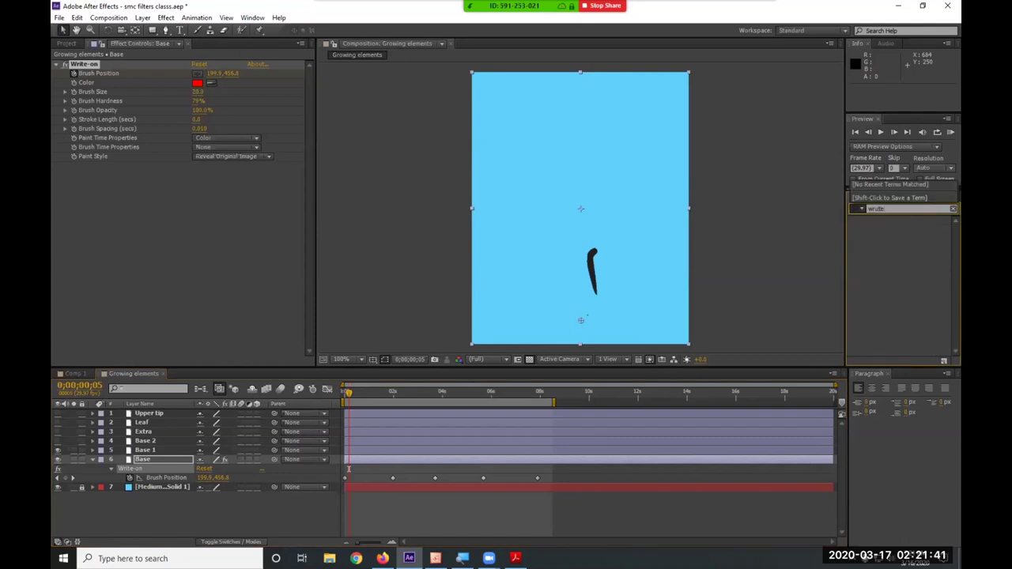
key("BackSpace")
key("BackSpace")
key("BackSpace")
type("i")
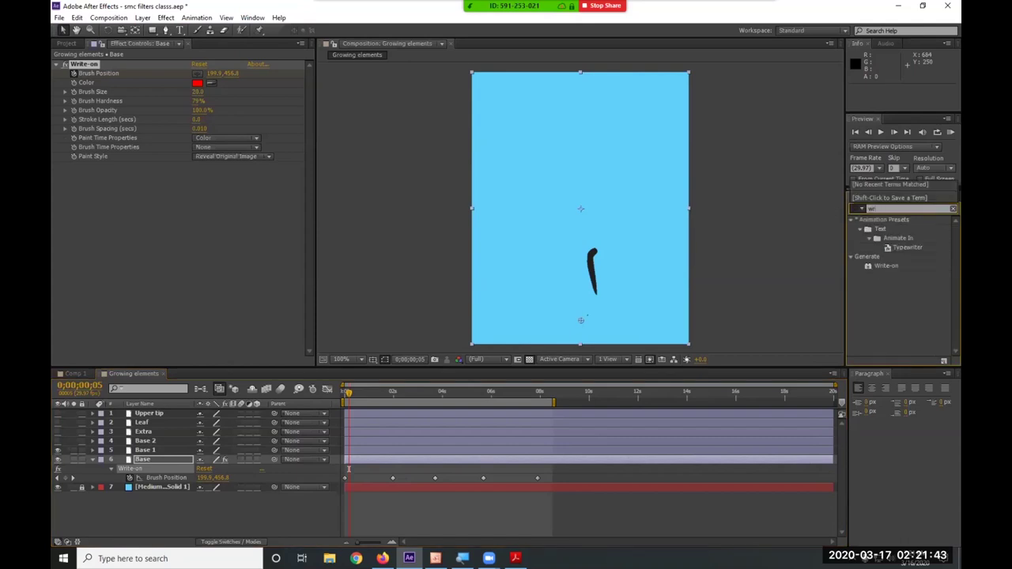
left_click_drag(885, 266, 376, 451)
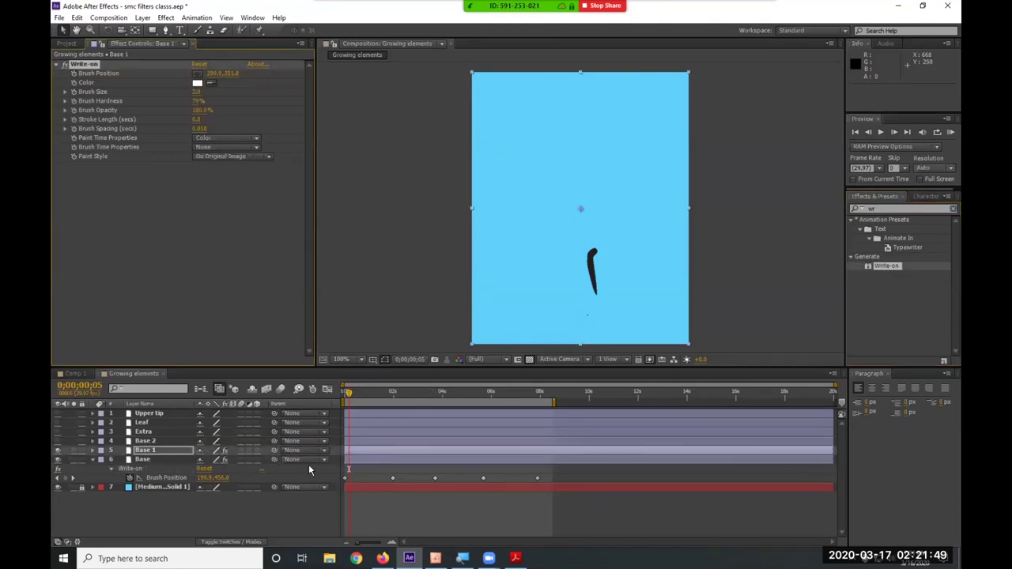
Move the current time to 0;00;07;18, where the Base stem is nearly fully grown, and select the Base 1 layer.
left_click(469, 393)
left_click_drag(479, 395, 529, 393)
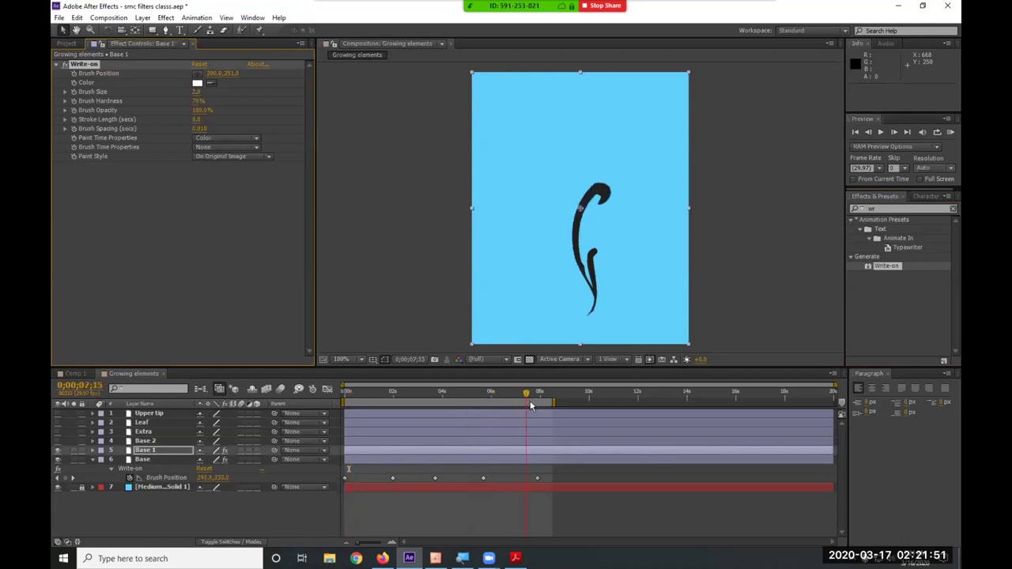
left_click(152, 452)
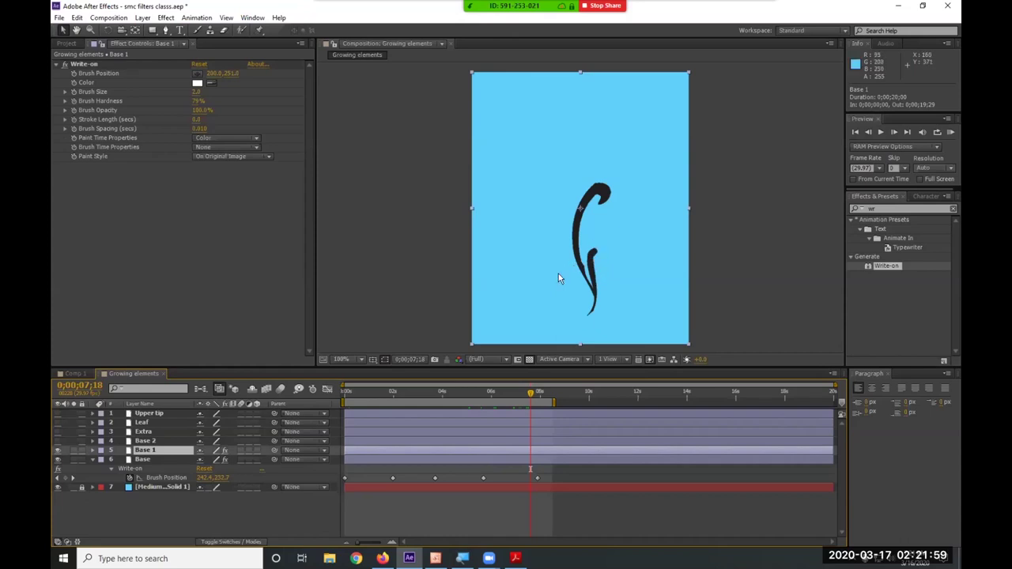
Enlarge the Base 1 Write-on brush to cover the stroke's width and place it at the stroke's lower end, about 232, 435.
left_click_drag(192, 97, 323, 91)
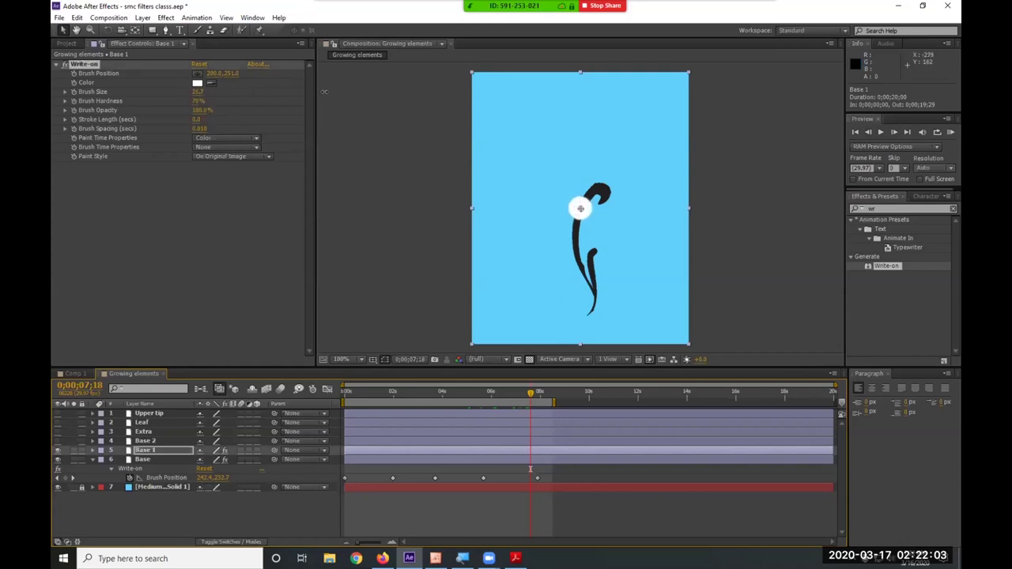
left_click(535, 237)
left_click(119, 81)
left_click(98, 67)
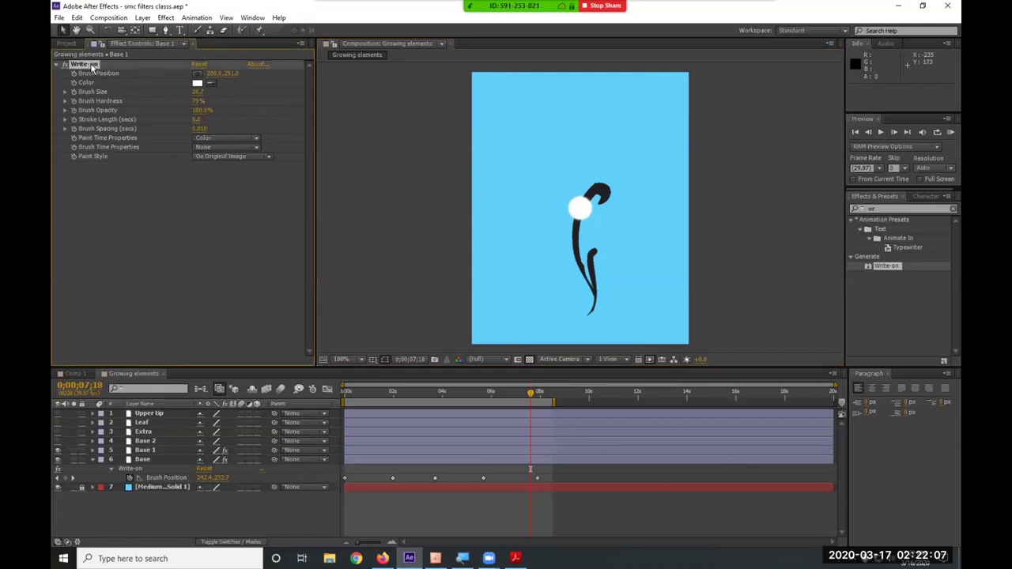
mouse_move(583, 211)
left_mouse_down()
mouse_move(605, 294)
mouse_move(602, 276)
mouse_move(597, 308)
left_mouse_up()
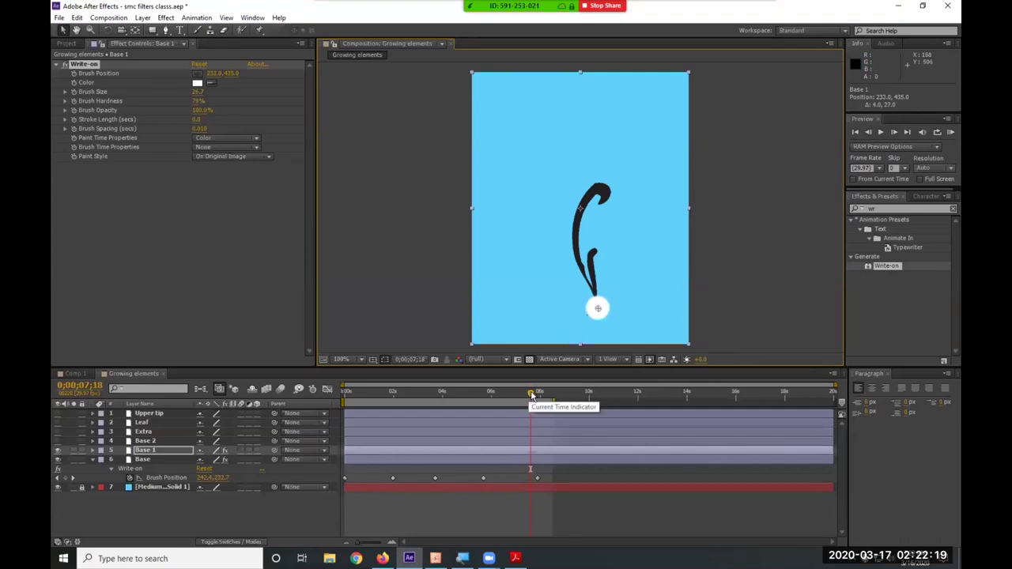
Start keyframing Base 1's Brush Position at 0;00;02;09, with the brush at the stroke's lower end at 232, 433.
left_click_drag(529, 394, 361, 395)
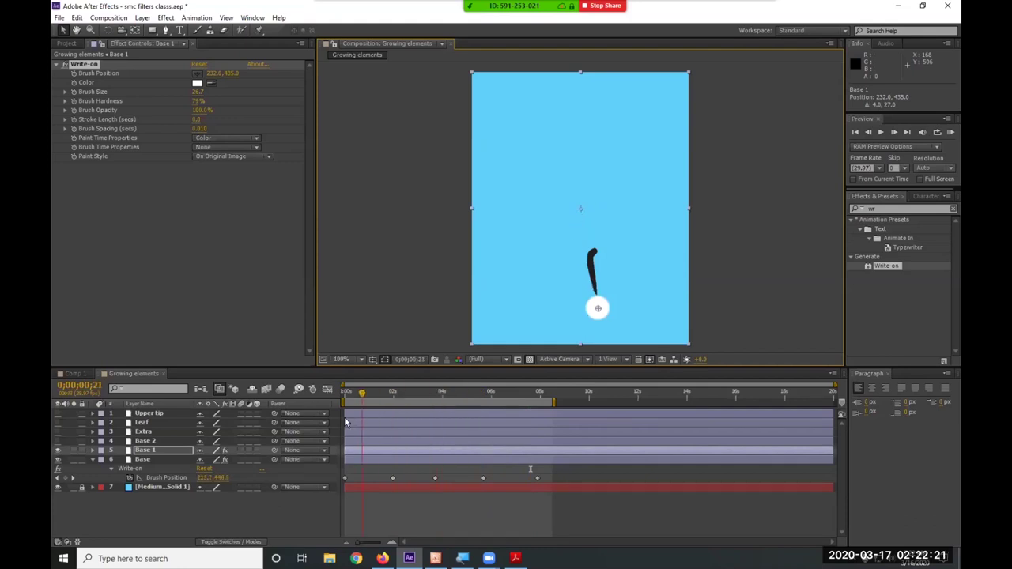
left_click(344, 417)
left_click(63, 67)
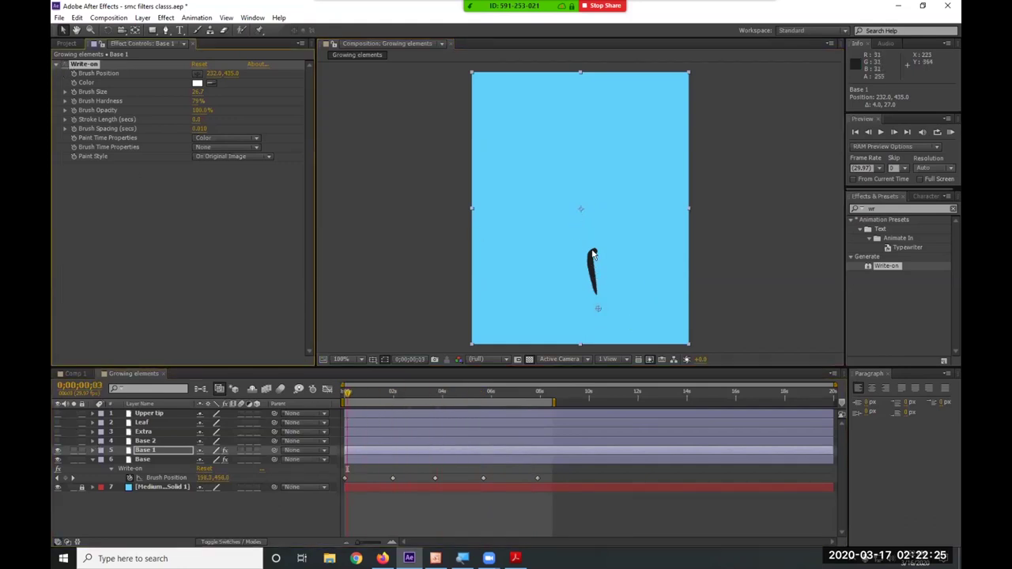
left_click_drag(346, 395, 400, 407)
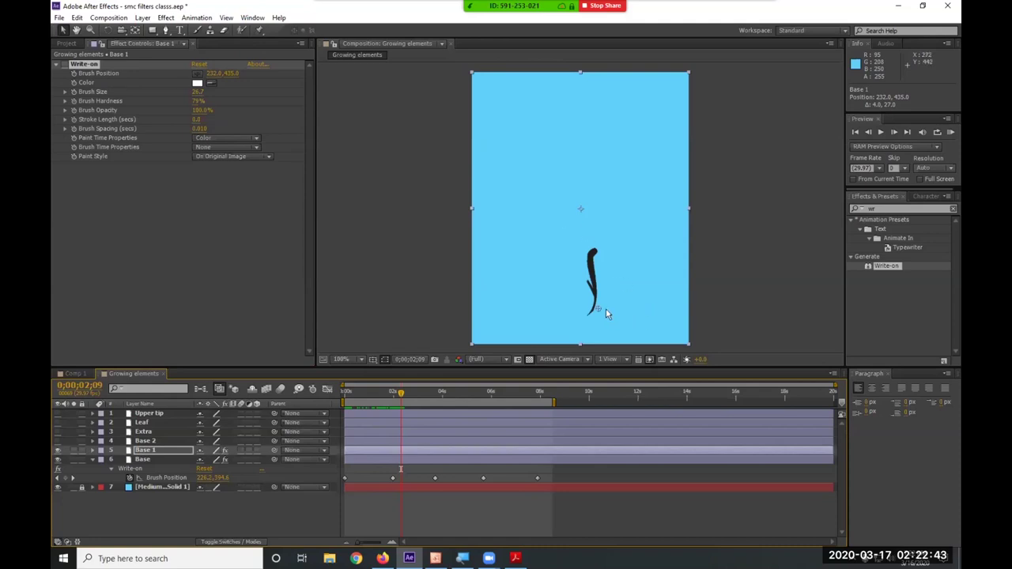
left_click(70, 69)
left_click_drag(599, 310, 600, 310)
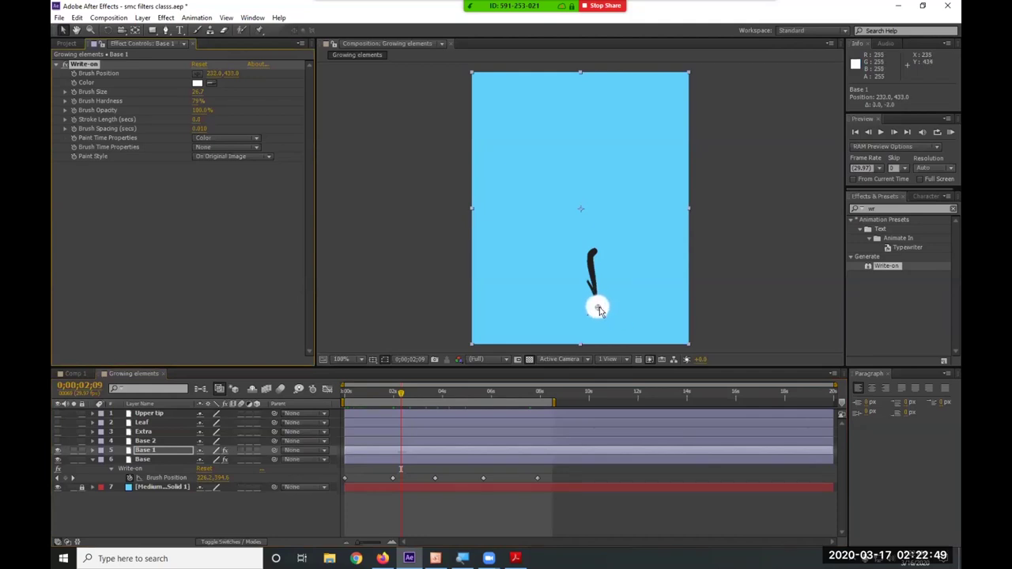
left_click(75, 75)
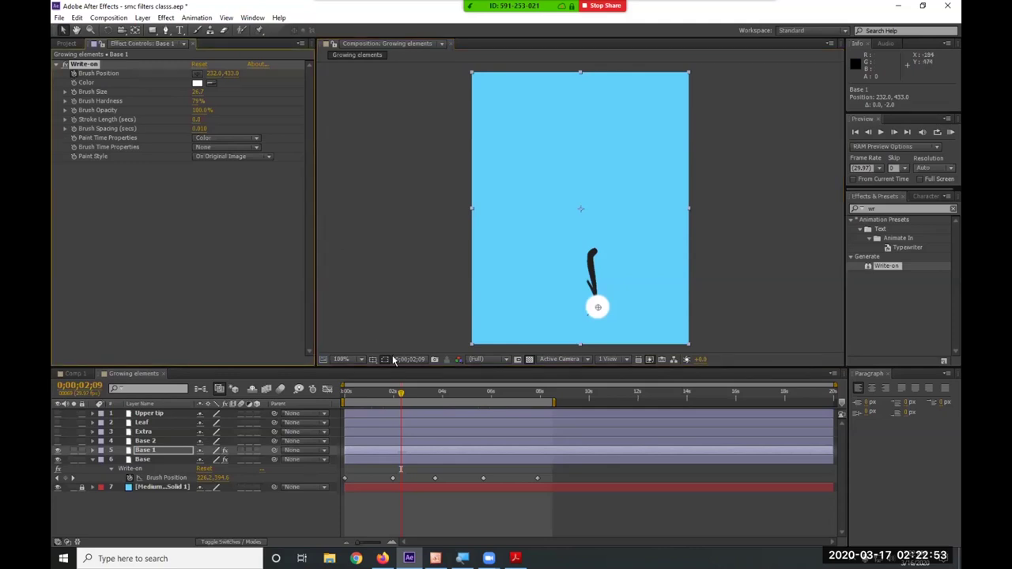
Keyframe the Base 1 brush up along the stroke at 0;00;04;04 and onto its curled tip at 0;00;05;06.
mouse_move(437, 396)
left_mouse_down()
mouse_move(459, 395)
mouse_move(445, 395)
left_mouse_up()
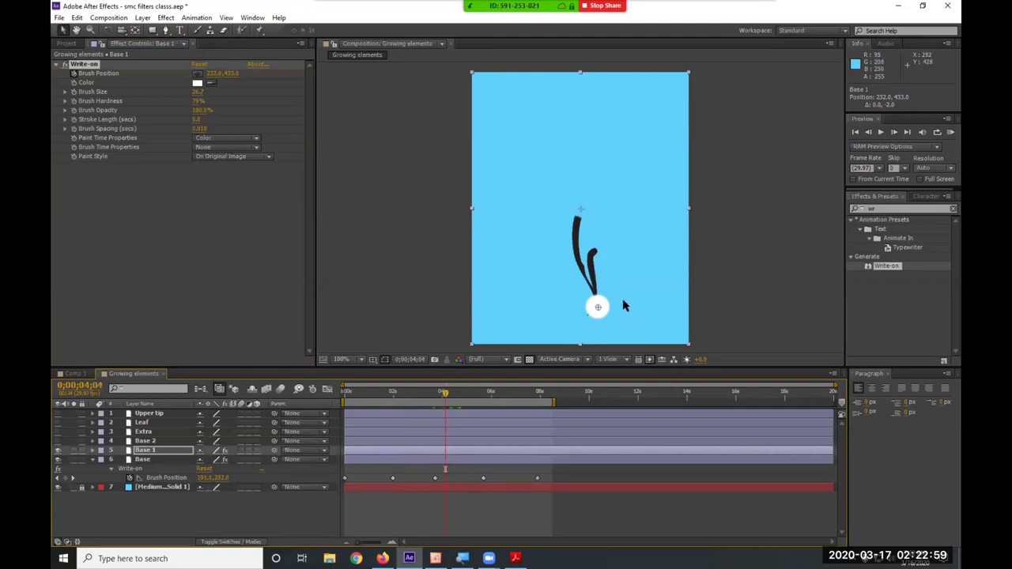
left_click_drag(598, 310, 589, 265)
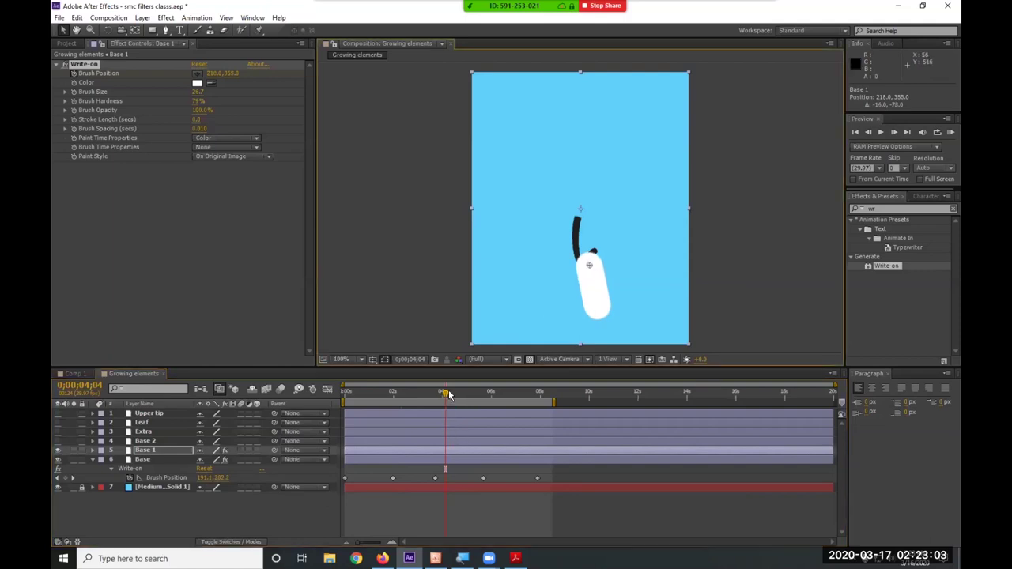
left_click_drag(449, 395, 471, 393)
left_click_drag(587, 266, 598, 255)
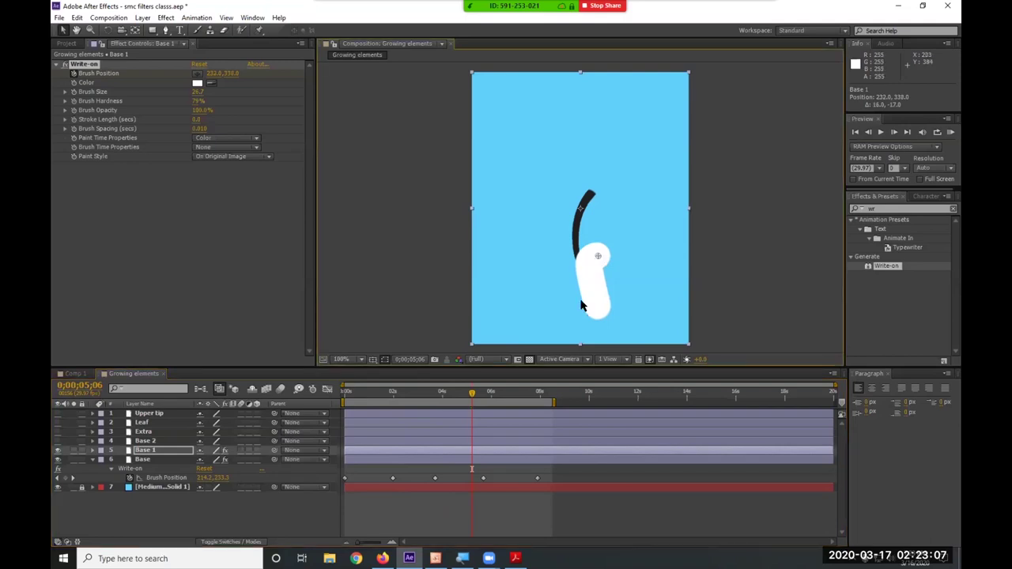
Set Base 1's Write-on Paint Style to Reveal Original Image and preview the animation from the beginning.
left_click(247, 158)
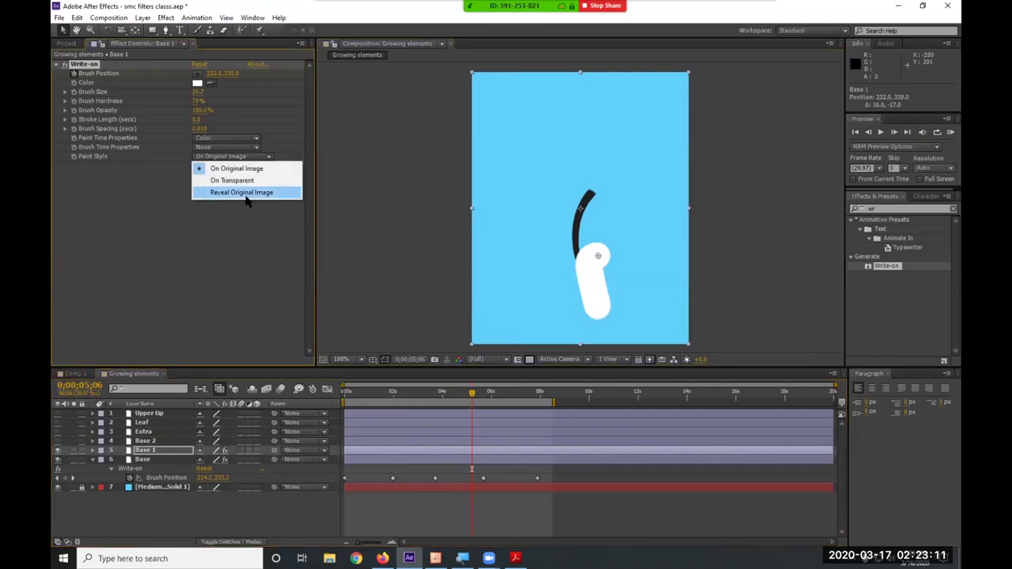
left_click(246, 194)
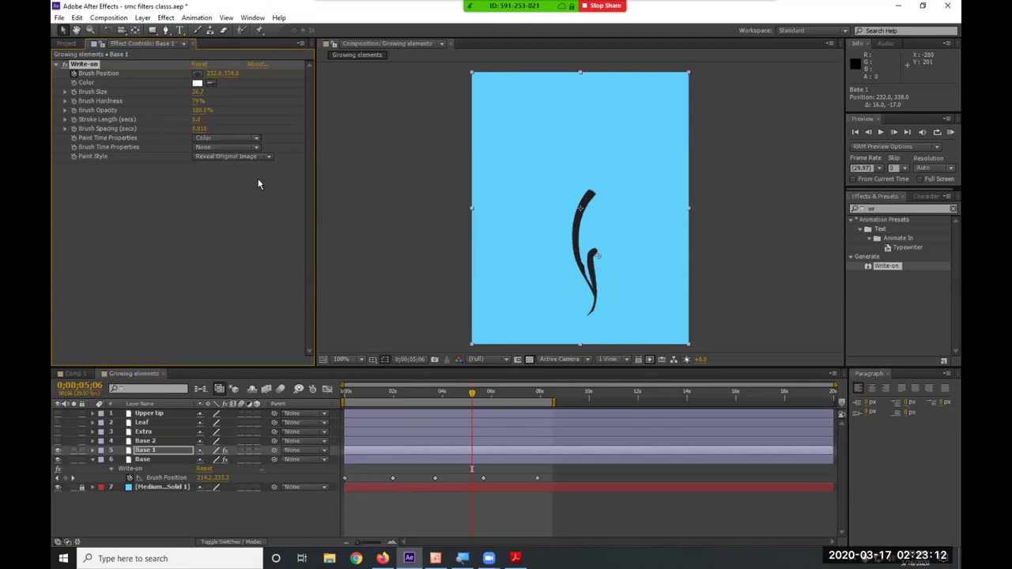
left_click(341, 393)
key("space")
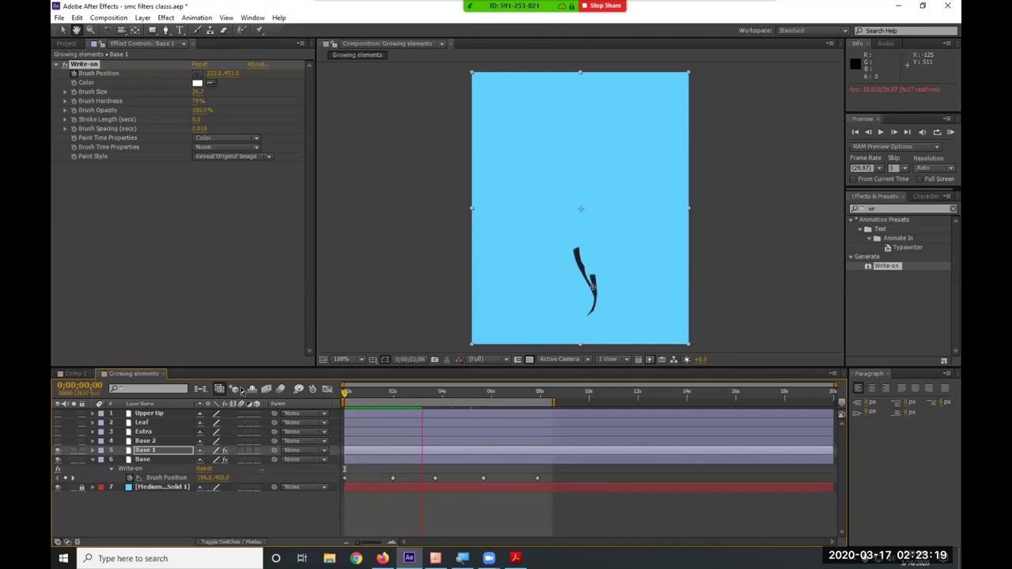
key("space")
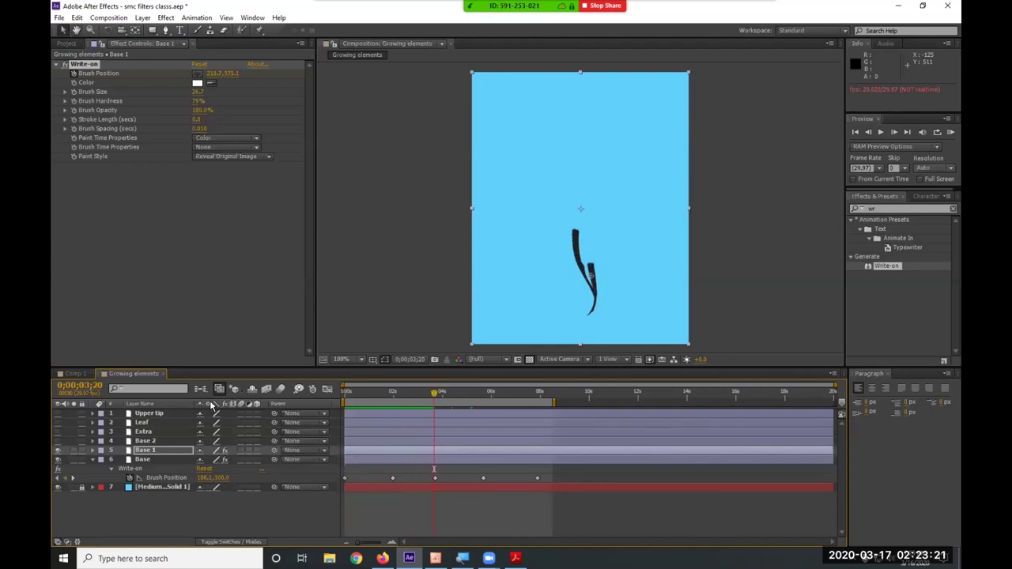
Shift all three Base 1 Brush Position keyframes earlier to start at about 2 seconds, and preview the growth from the beginning.
key("u")
left_click_drag(382, 457, 481, 470)
key("ctrl+z")
key("ctrl+z")
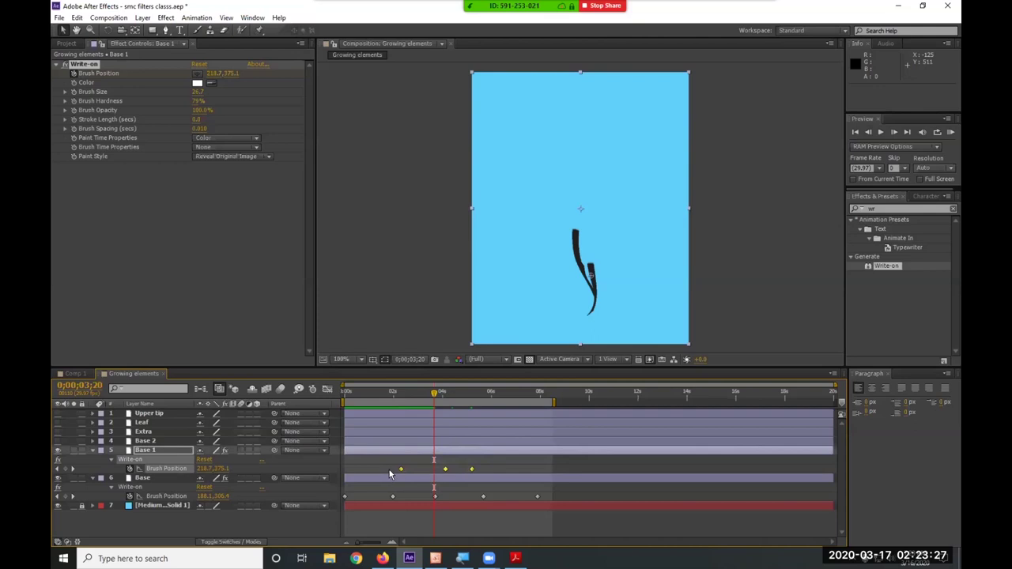
left_click_drag(401, 470, 396, 473)
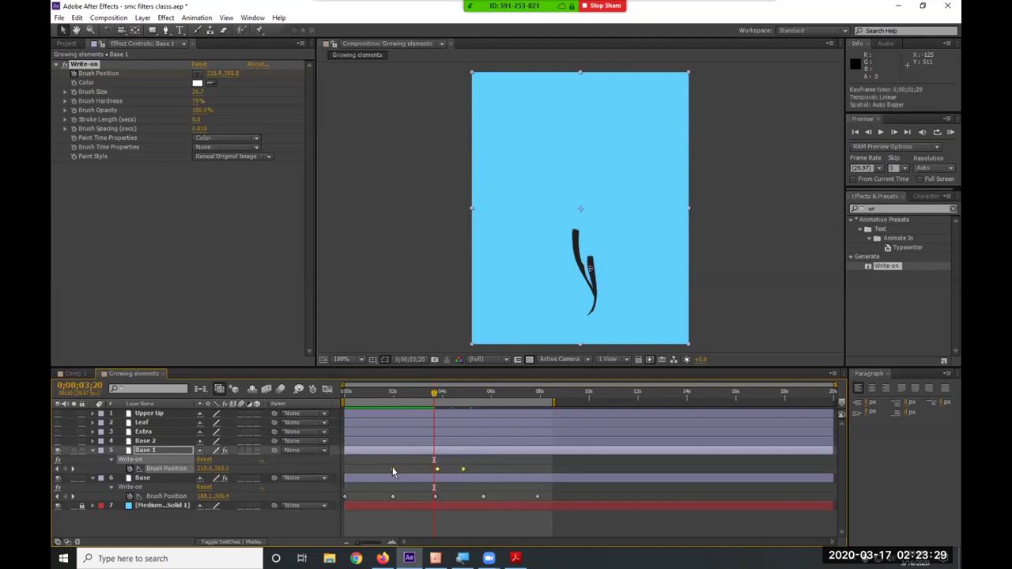
mouse_move(397, 394)
left_mouse_down()
mouse_move(385, 395)
mouse_move(408, 405)
mouse_move(276, 410)
left_mouse_up()
key("space")
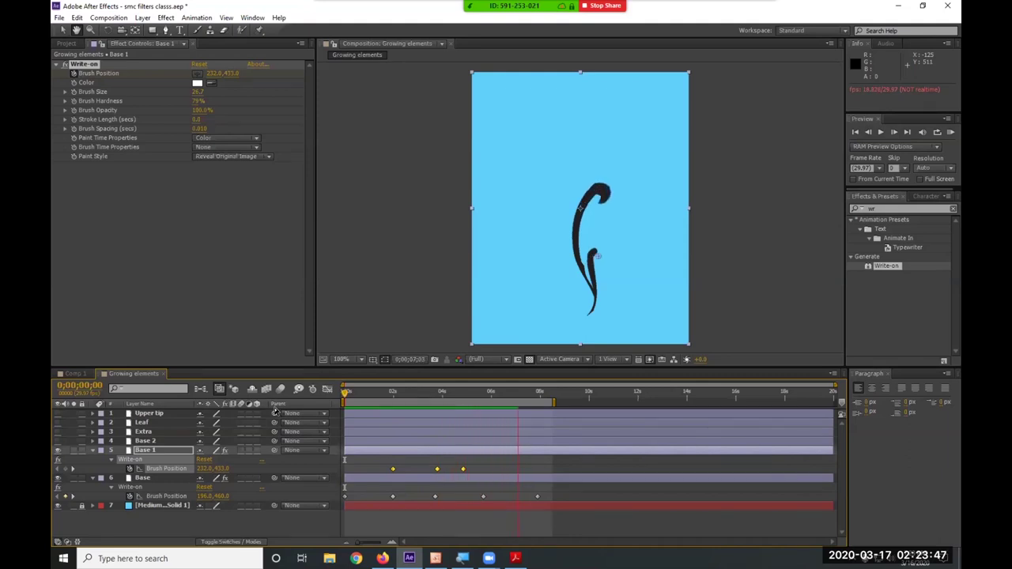
key("space")
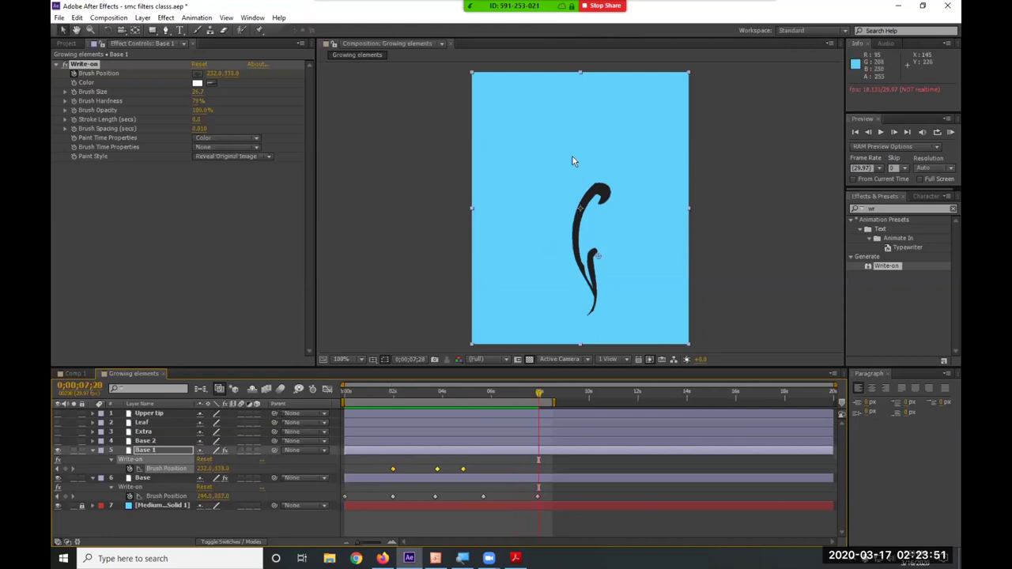
Show the Base 2 layer and copy the Write-on effect from Base 1 onto it.
left_click(58, 441)
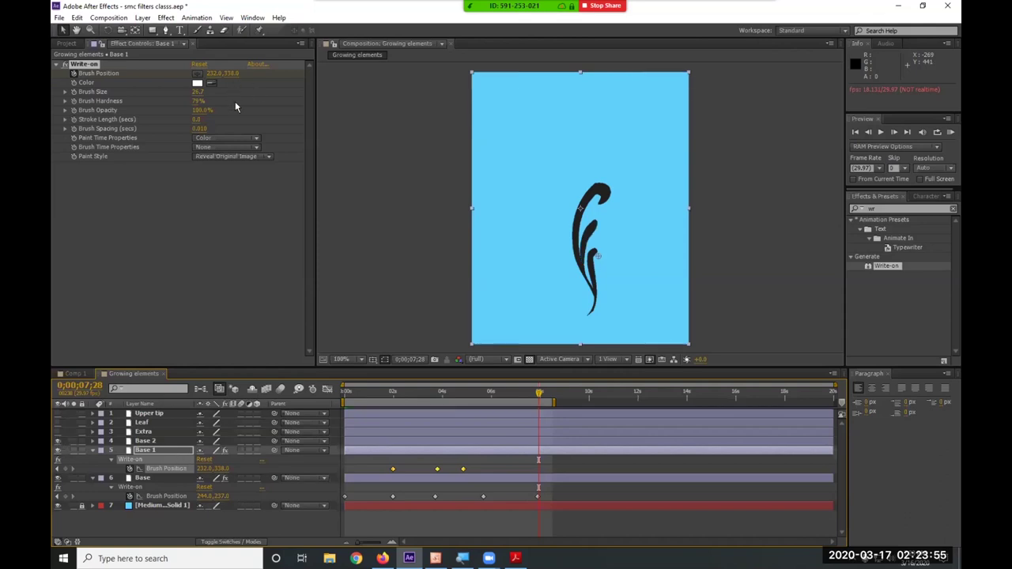
left_click(94, 65)
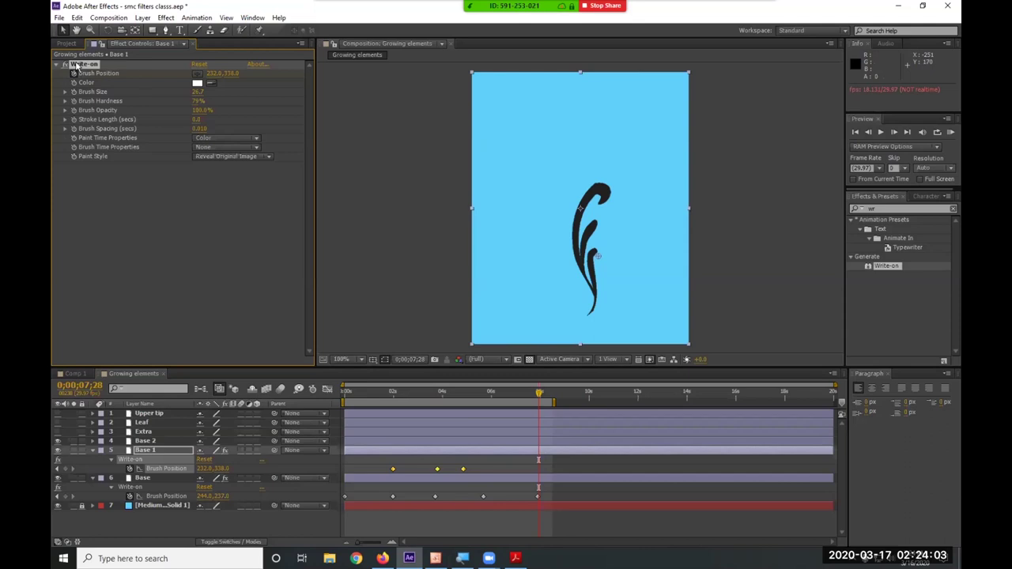
left_click(76, 17)
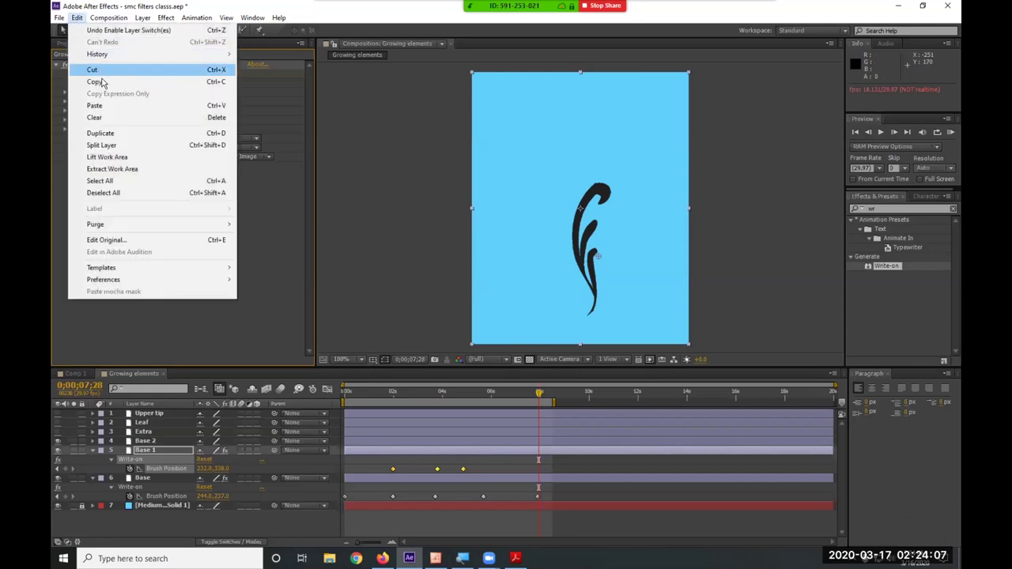
left_click(94, 81)
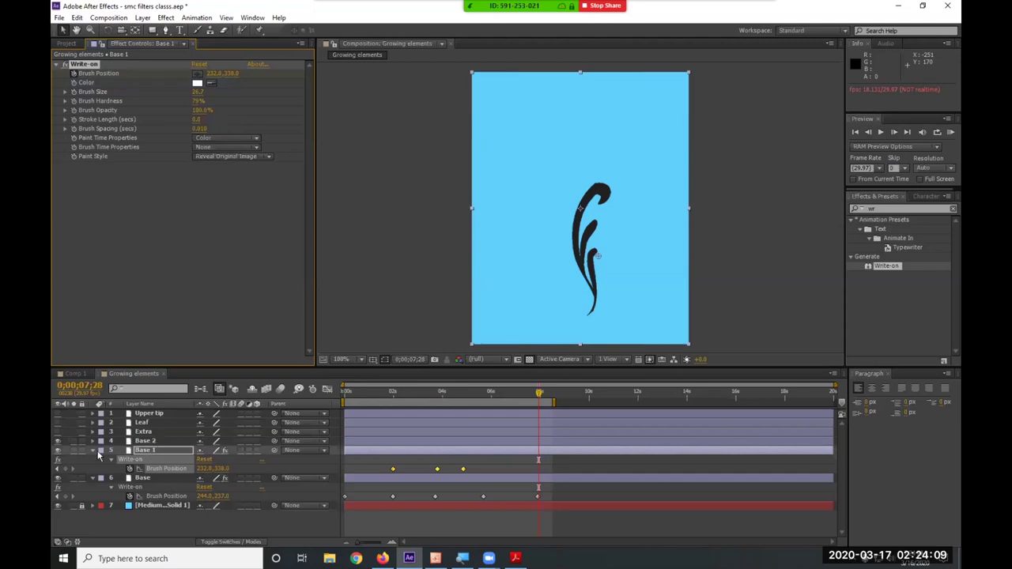
left_click(147, 442)
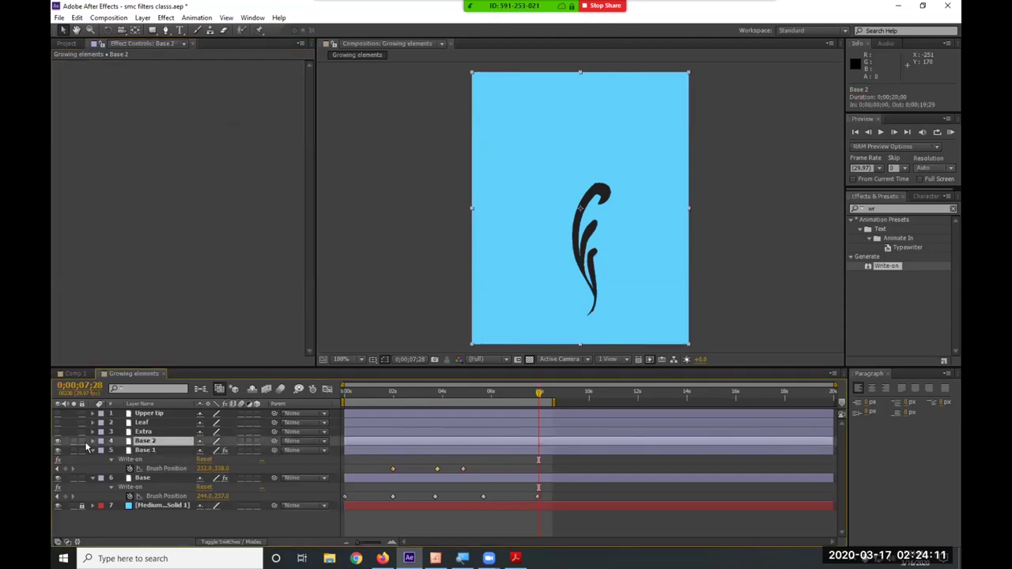
left_click(59, 442)
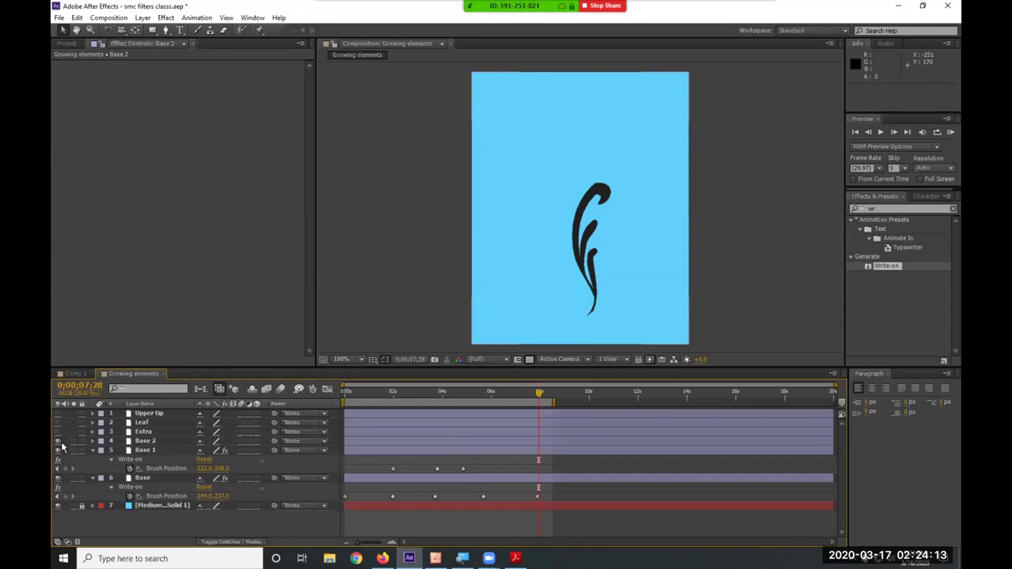
left_click(56, 441)
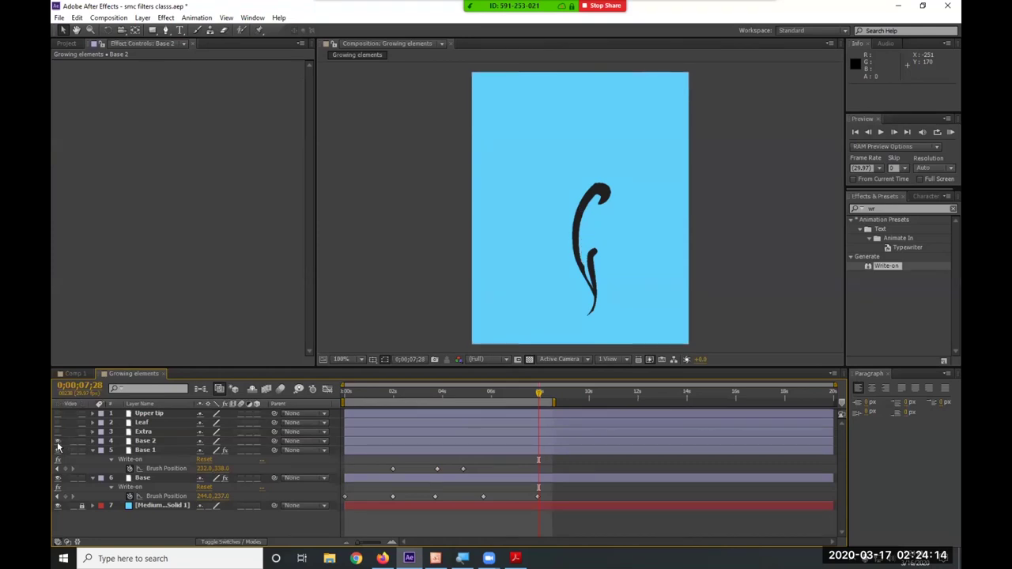
left_click(146, 451)
left_click(146, 443)
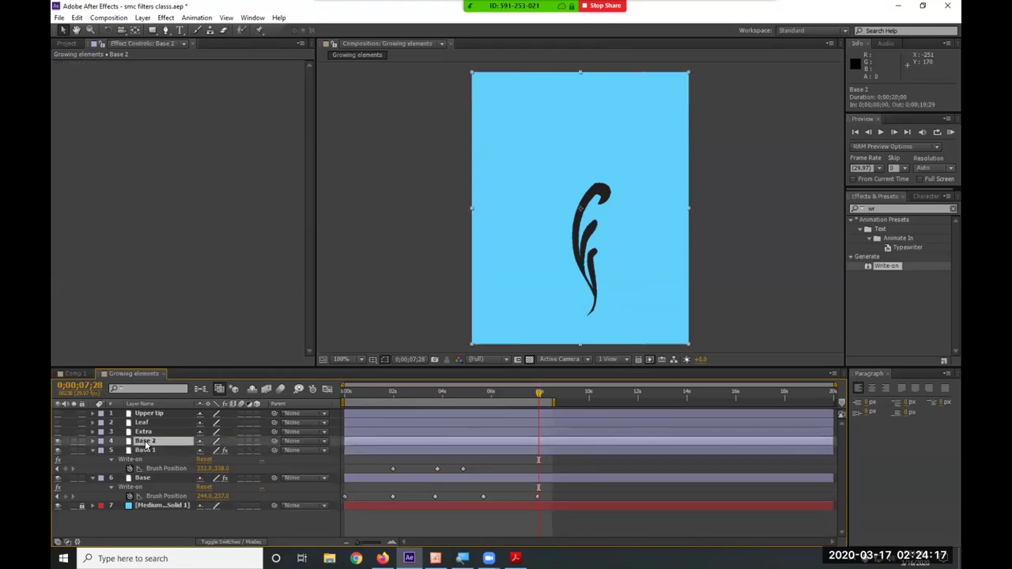
key("ctrl+alt+shift+e")
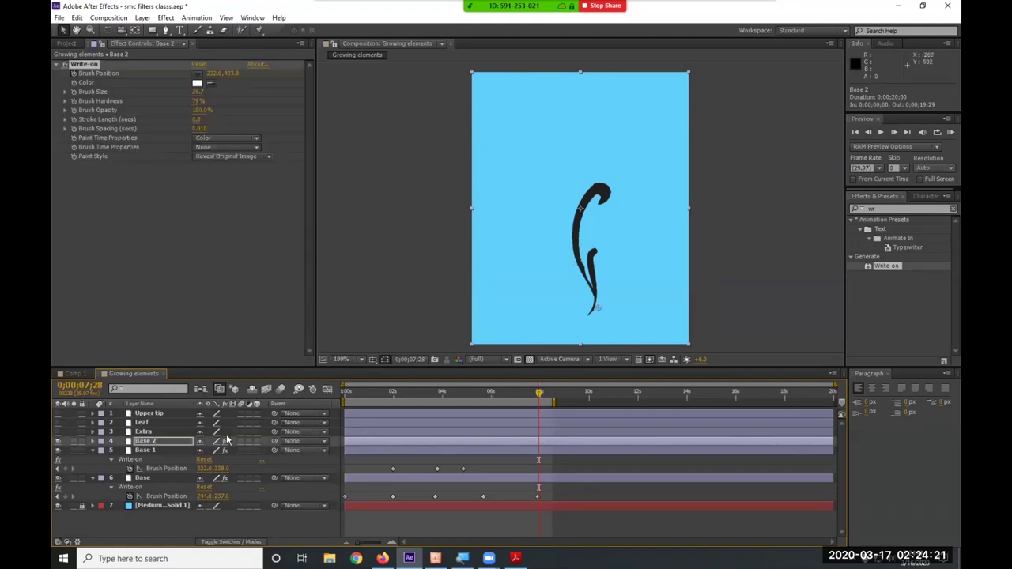
Try shifting the copied Base 2 Brush Position keyframes earlier to start at about 0;00;03;16.
key("u")
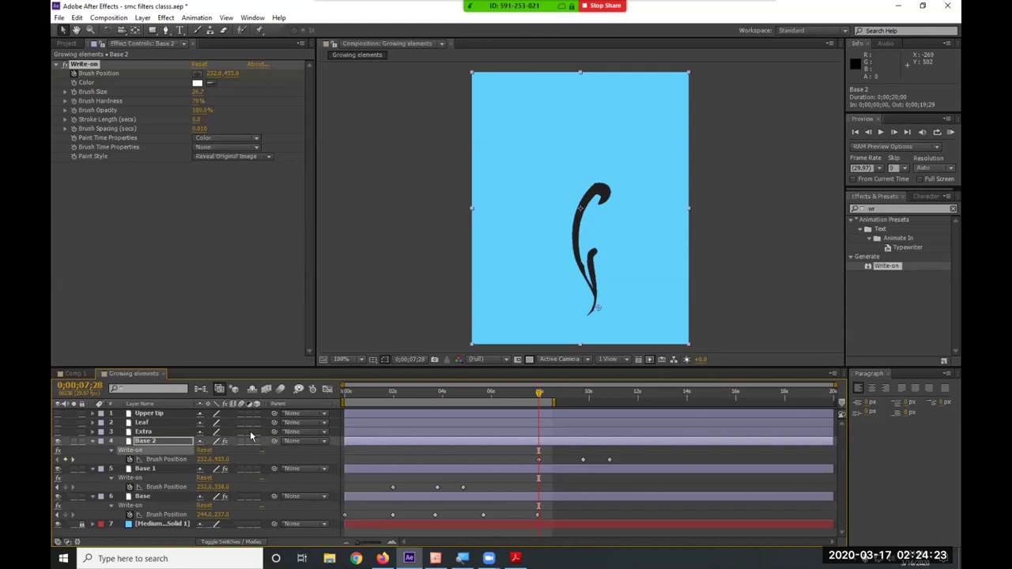
mouse_move(632, 451)
left_mouse_down()
mouse_move(517, 464)
mouse_move(540, 464)
mouse_move(425, 460)
mouse_move(455, 466)
left_mouse_up()
mouse_move(448, 391)
left_mouse_down()
mouse_move(409, 393)
mouse_move(431, 393)
left_mouse_up()
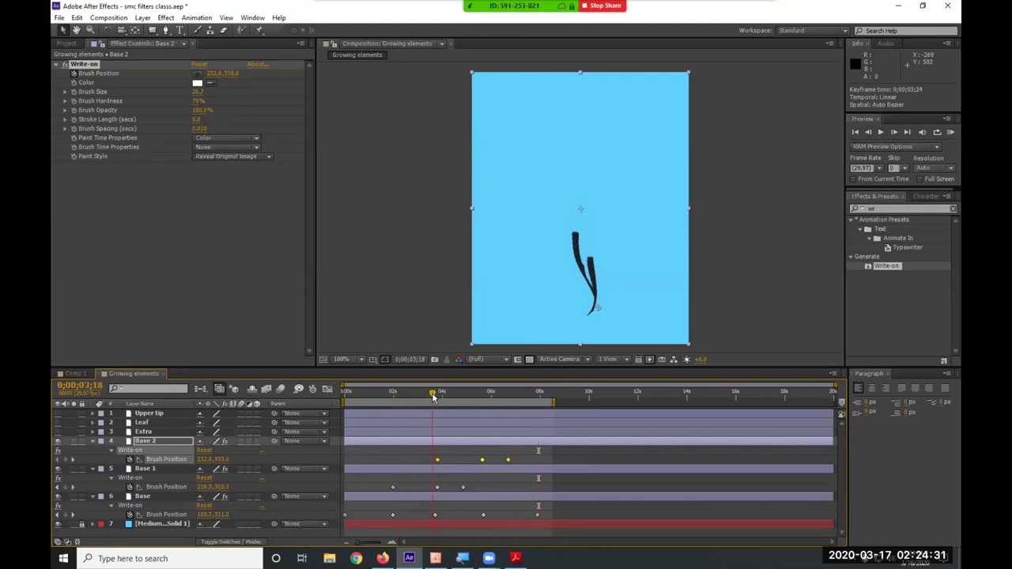
left_click_drag(436, 457, 430, 456)
Remove all Brush Position keyframes from Base 2 and set its Write-on Paint Style to On Original Image.
left_click(130, 460)
left_click(201, 156)
left_click(204, 167)
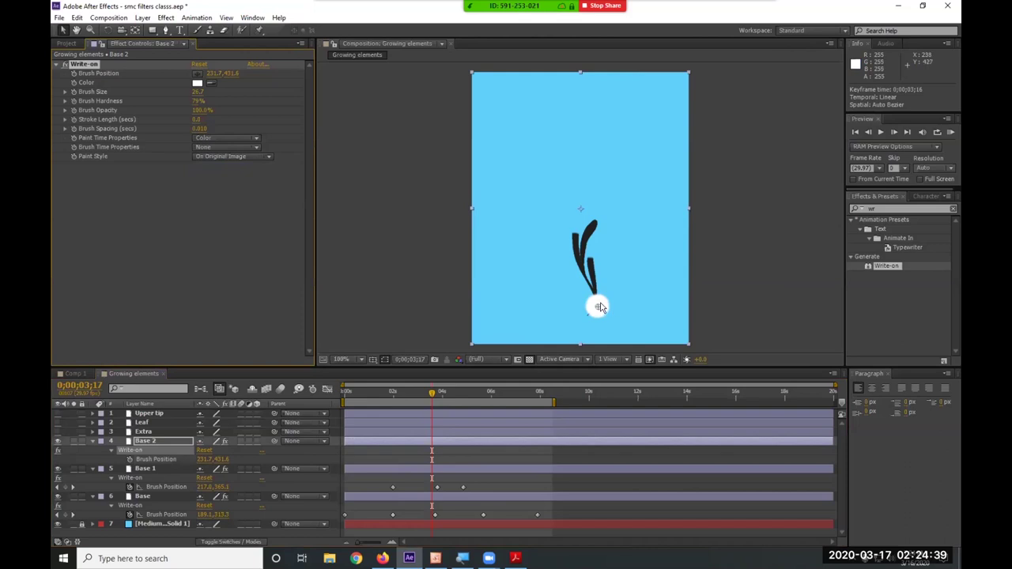
Keyframe the Base 2 brush from the stroke's lower end at 0;00;02;24 to its upper tip at 0;00;04;12.
mouse_move(596, 303)
left_mouse_down()
mouse_move(574, 266)
mouse_move(577, 281)
left_mouse_up()
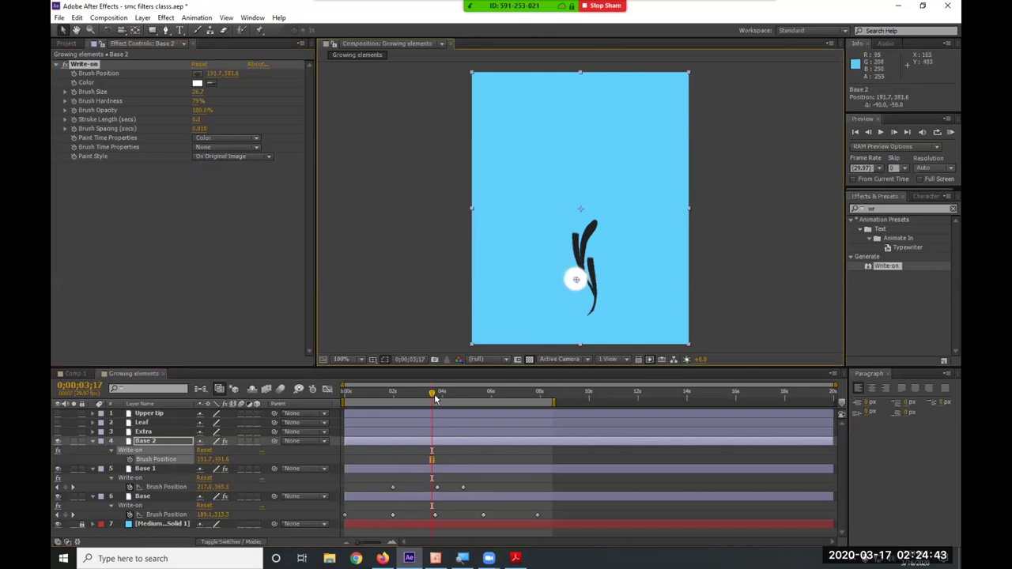
left_click_drag(434, 399, 413, 399)
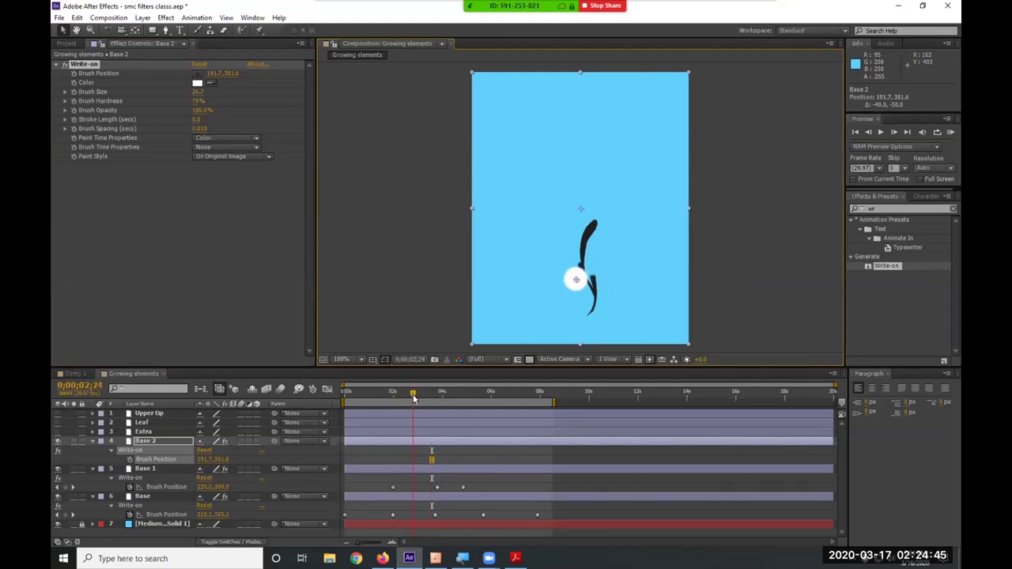
left_click(74, 73)
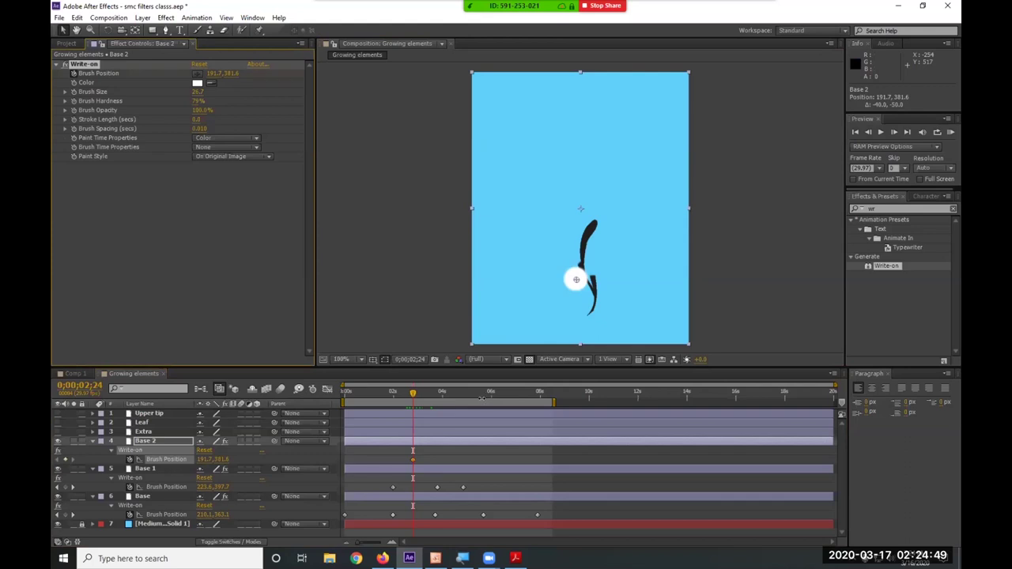
left_click_drag(413, 393, 452, 404)
left_click_drag(576, 283, 594, 225)
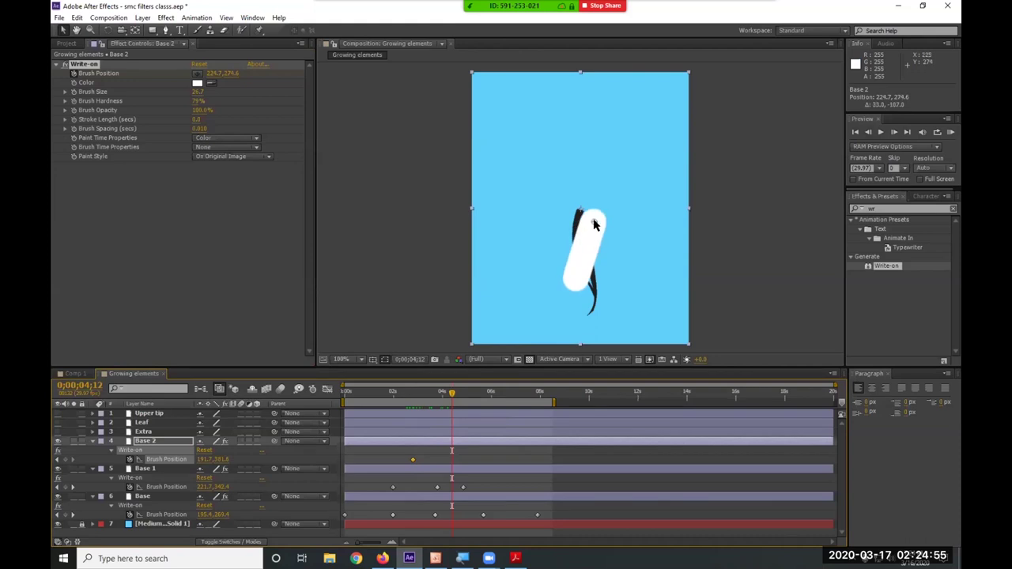
Set Base 2's Write-on Paint Style to Reveal Original Image and preview the animation from the start.
left_click(225, 157)
left_click(235, 193)
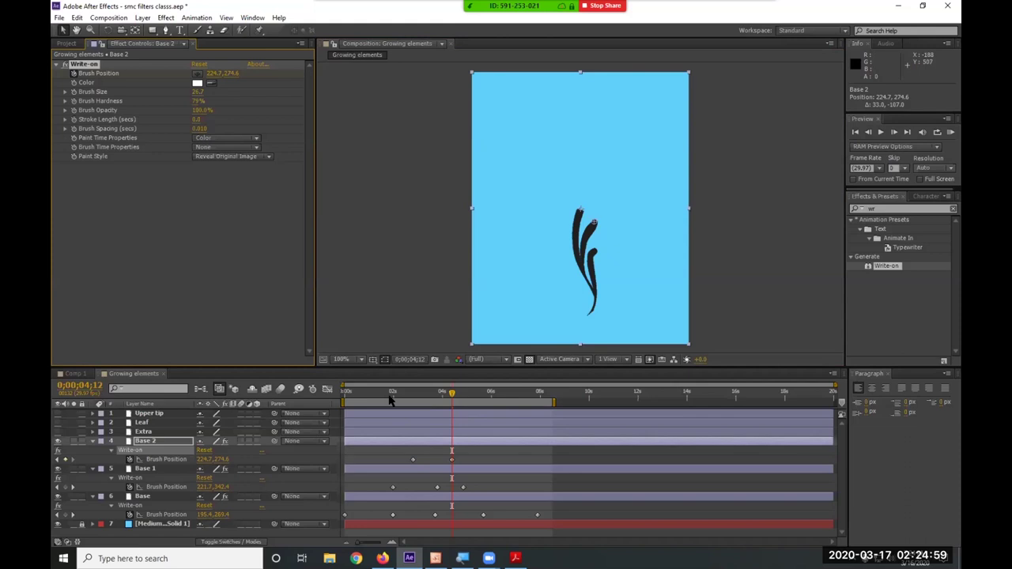
key("Home")
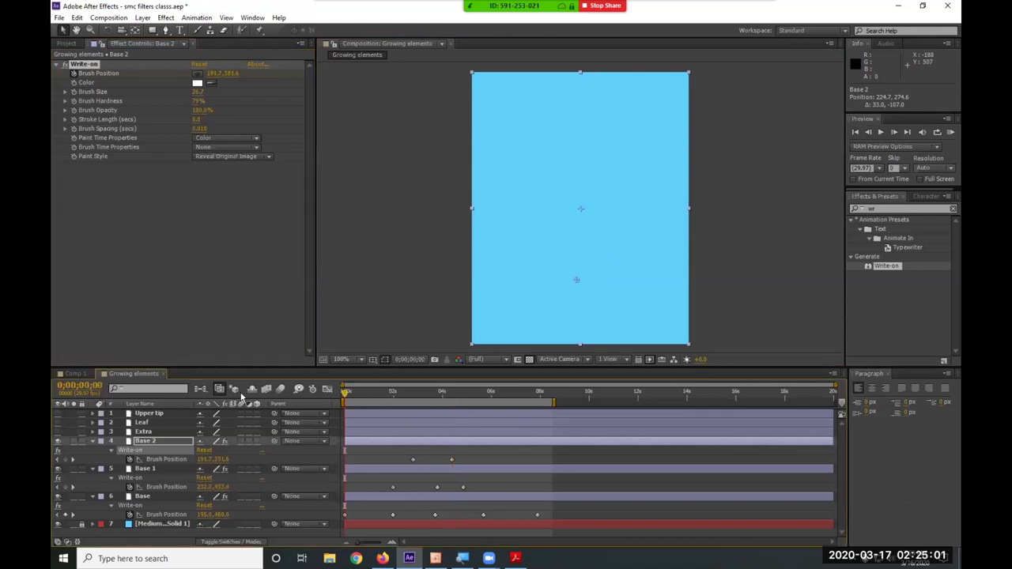
key("space")
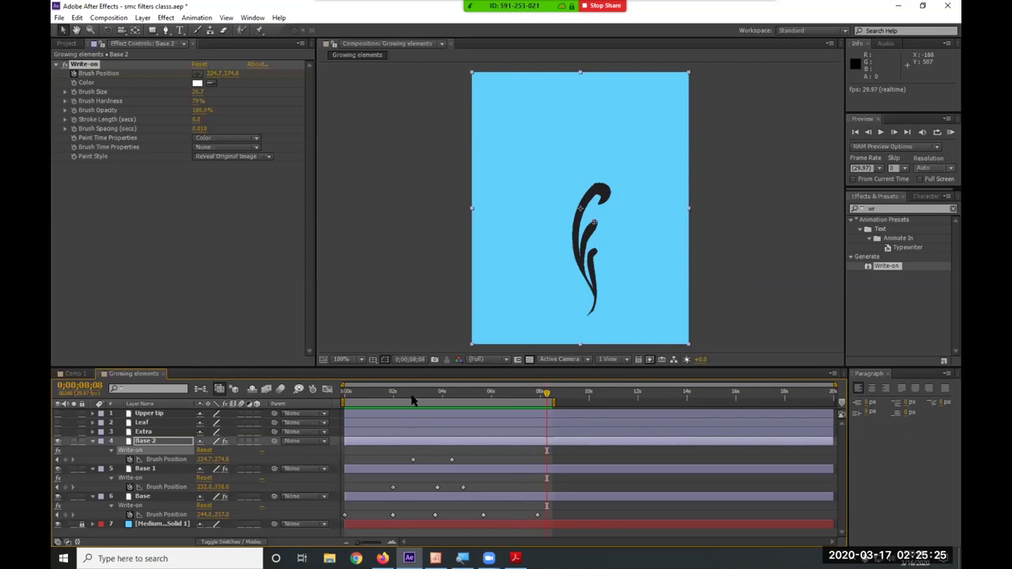
Show the Upper tip layer and copy the Write-on effect onto it at 0;00;05;00.
left_click(462, 406)
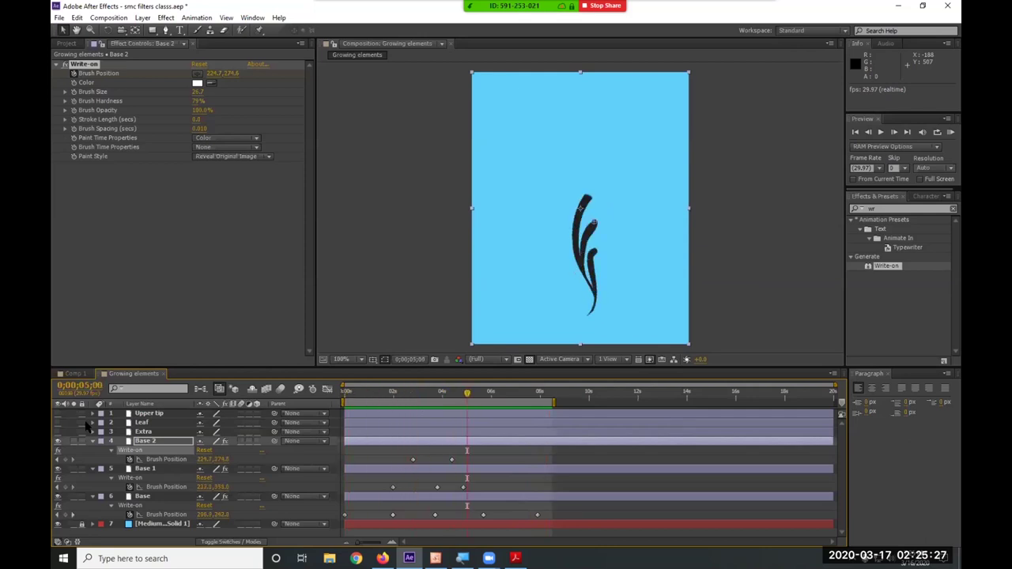
left_click(57, 432)
left_click(56, 432)
left_click(57, 423)
left_click(57, 423)
left_click(57, 413)
left_click(57, 414)
left_click(57, 413)
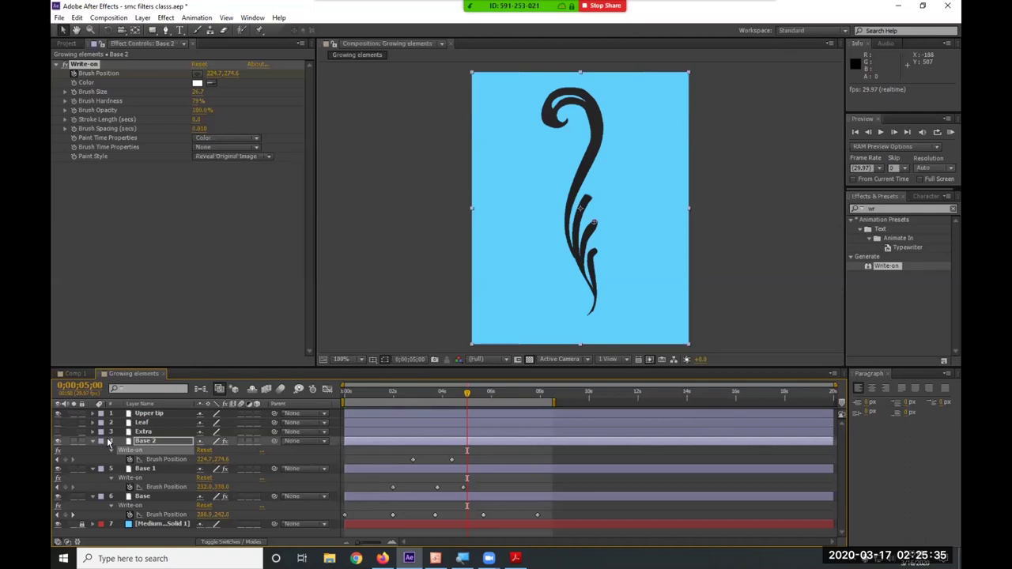
left_click(150, 413)
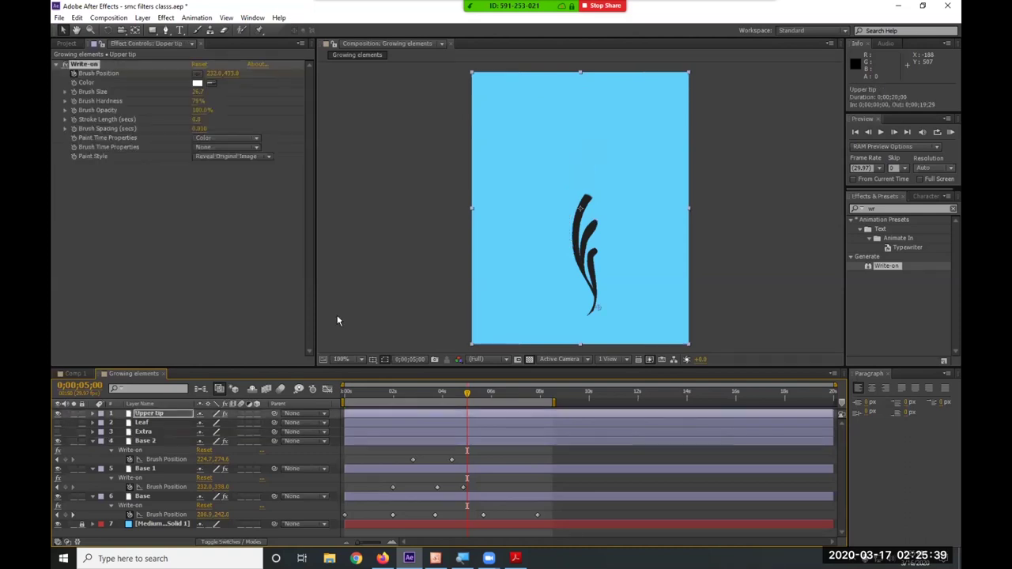
Set Upper tip's Write-on Paint Style to On Original Image and remove all its Brush Position keyframes.
left_click(227, 156)
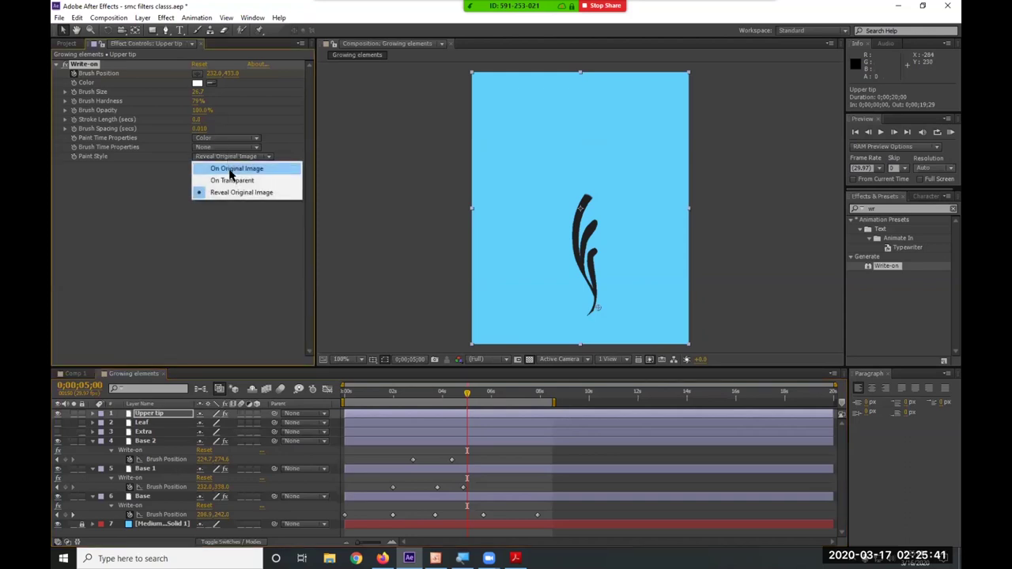
left_click(229, 168)
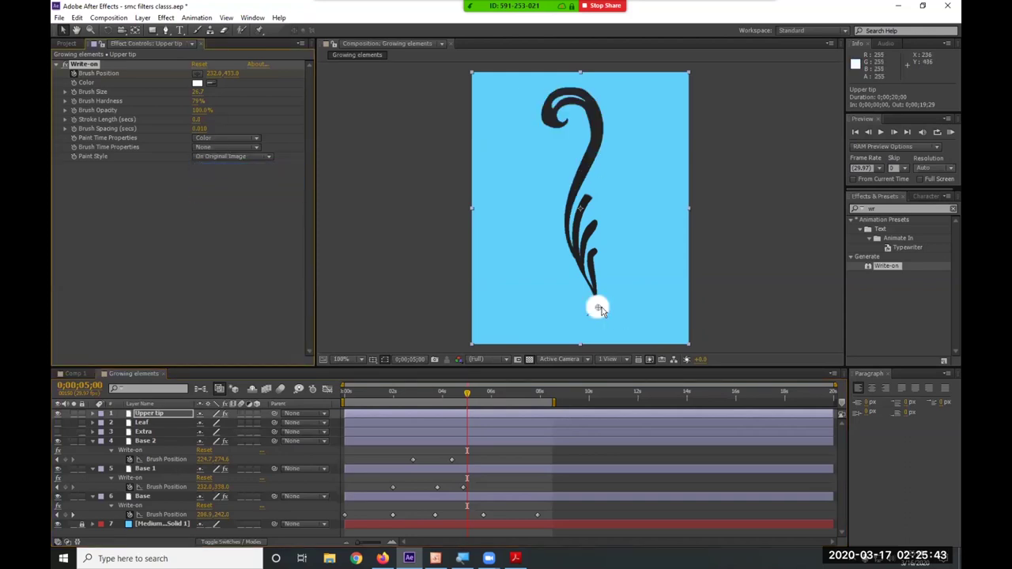
left_click(171, 416)
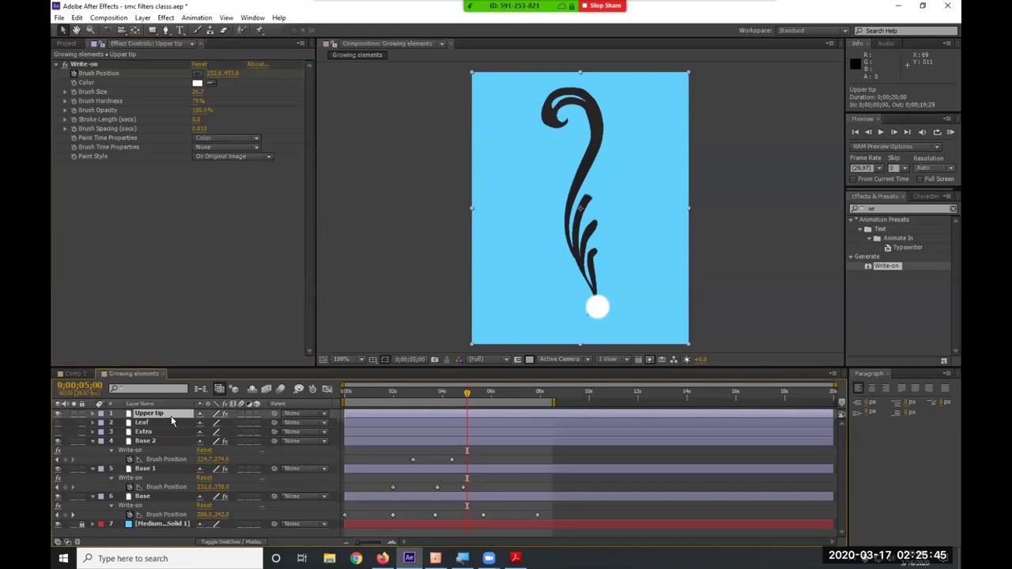
key("u")
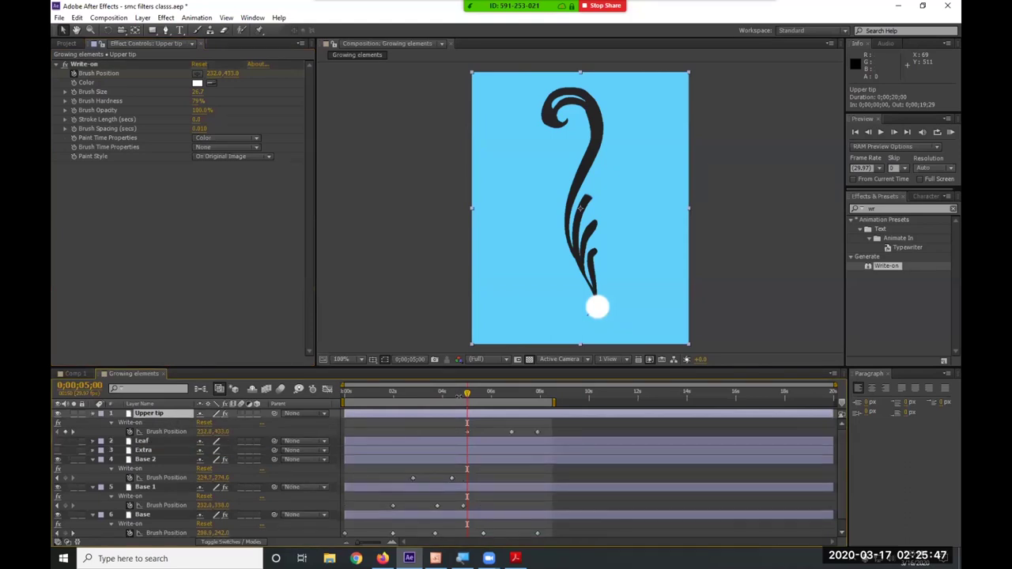
left_click(72, 74)
Keyframe the Upper tip brush from the stem's lower end at 0;00;03;15 upward along the stem at 0;00;04;25 and 0;00;06;03.
mouse_move(468, 397)
left_mouse_down()
mouse_move(404, 402)
mouse_move(438, 403)
mouse_move(430, 405)
left_mouse_up()
mouse_move(597, 308)
left_mouse_down()
mouse_move(562, 274)
mouse_move(577, 272)
left_mouse_up()
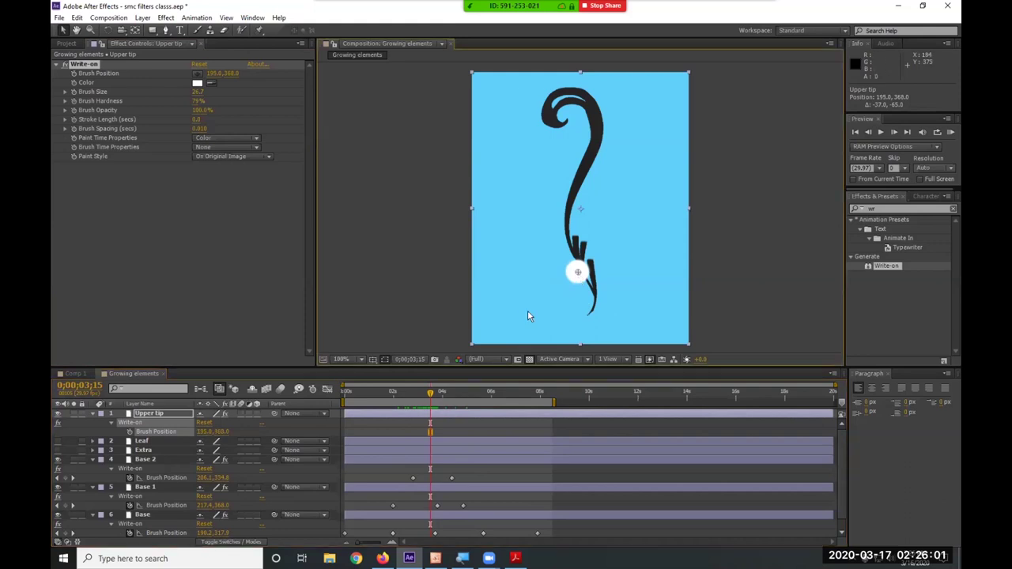
left_click(75, 74)
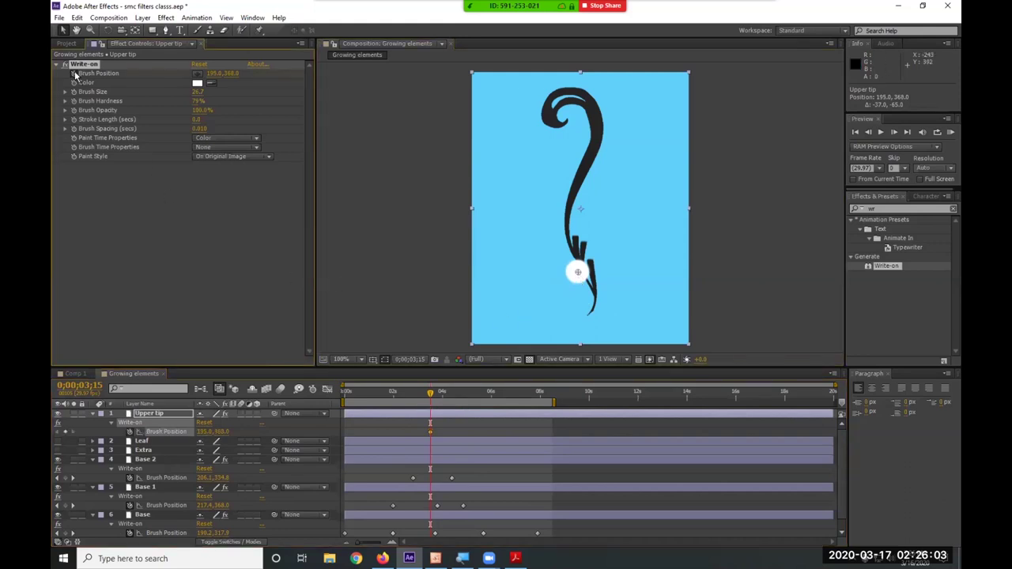
left_click_drag(432, 398, 463, 396)
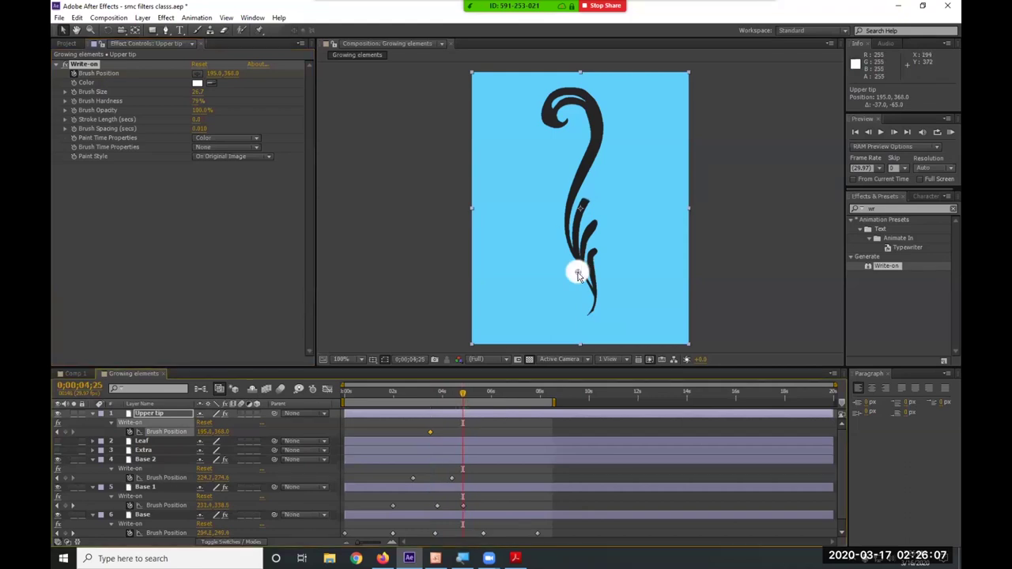
left_click_drag(577, 272, 564, 210)
left_click(492, 393)
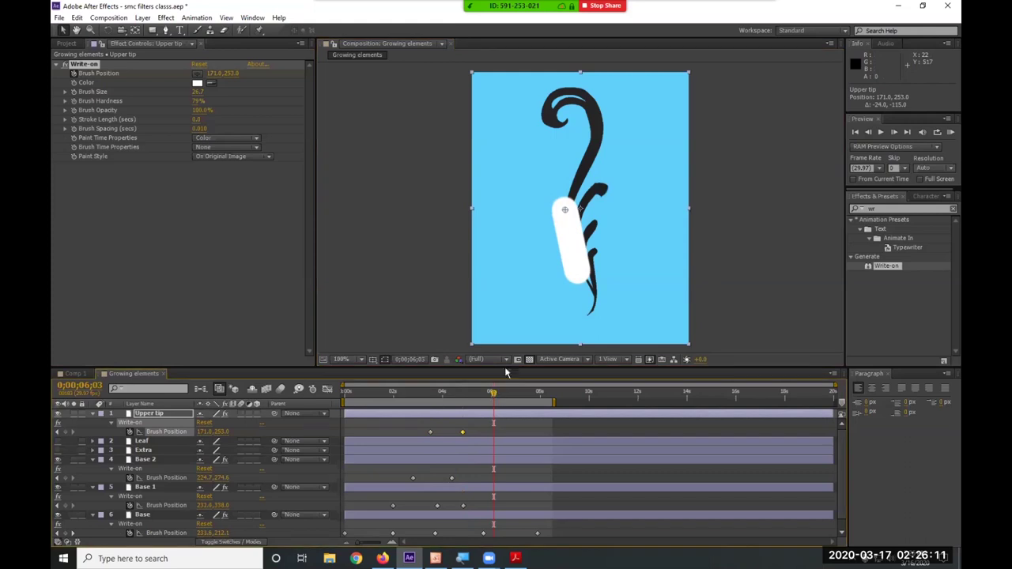
left_click_drag(565, 212, 586, 163)
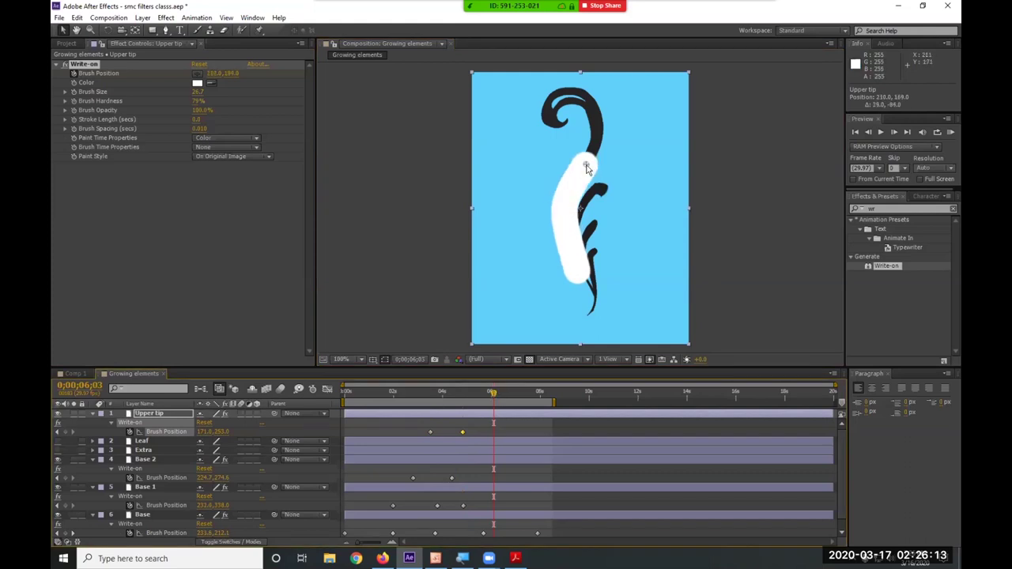
Keyframe the brush up to the top bend at 0;00;07;26 and over it at 0;00;09;20, extending the work area to 0;00;10;00.
left_click(536, 393)
left_click_drag(585, 164, 595, 114)
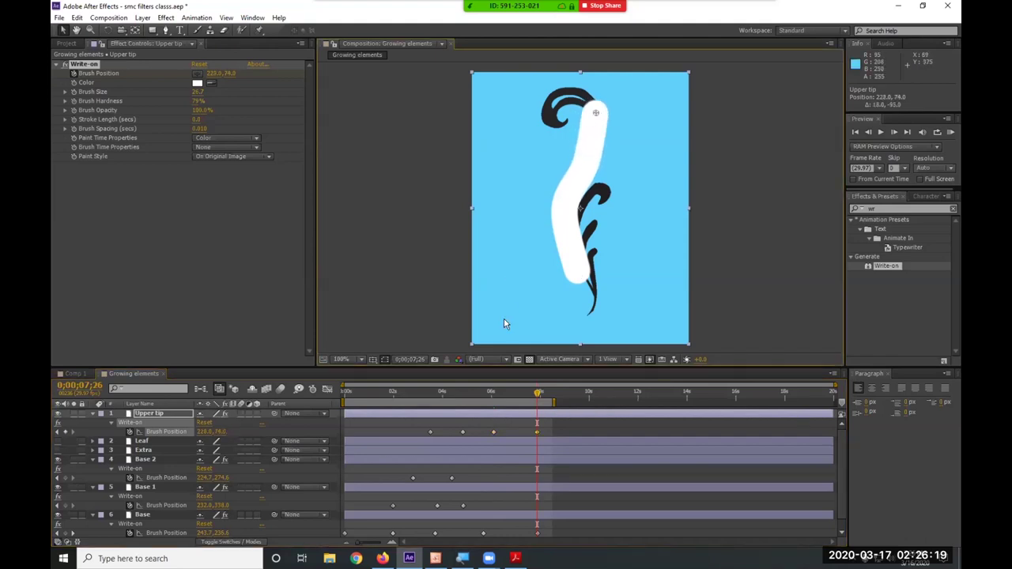
left_click_drag(556, 403, 577, 397)
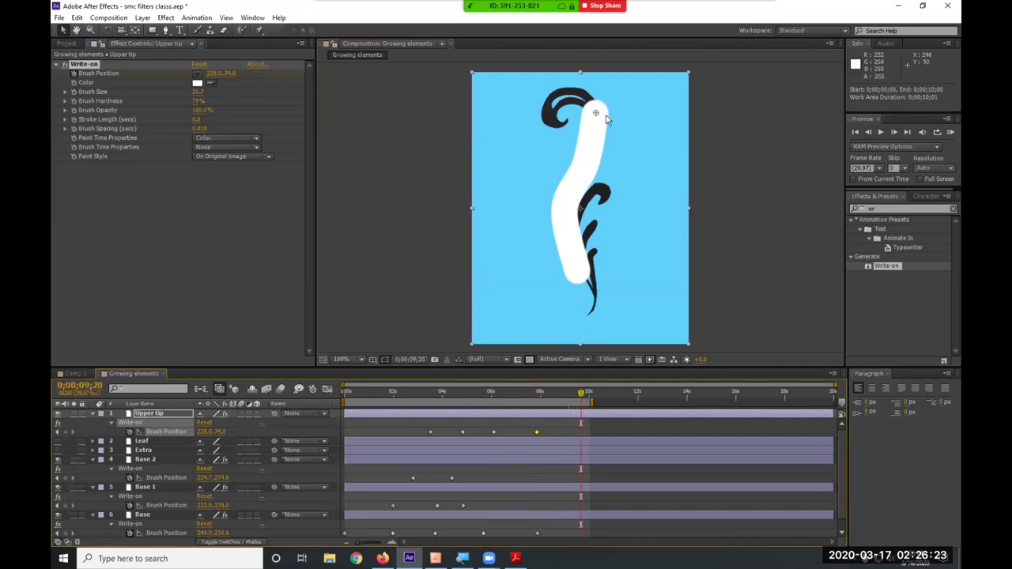
mouse_move(597, 114)
left_mouse_down()
mouse_move(583, 94)
mouse_move(557, 89)
mouse_move(568, 96)
left_mouse_up()
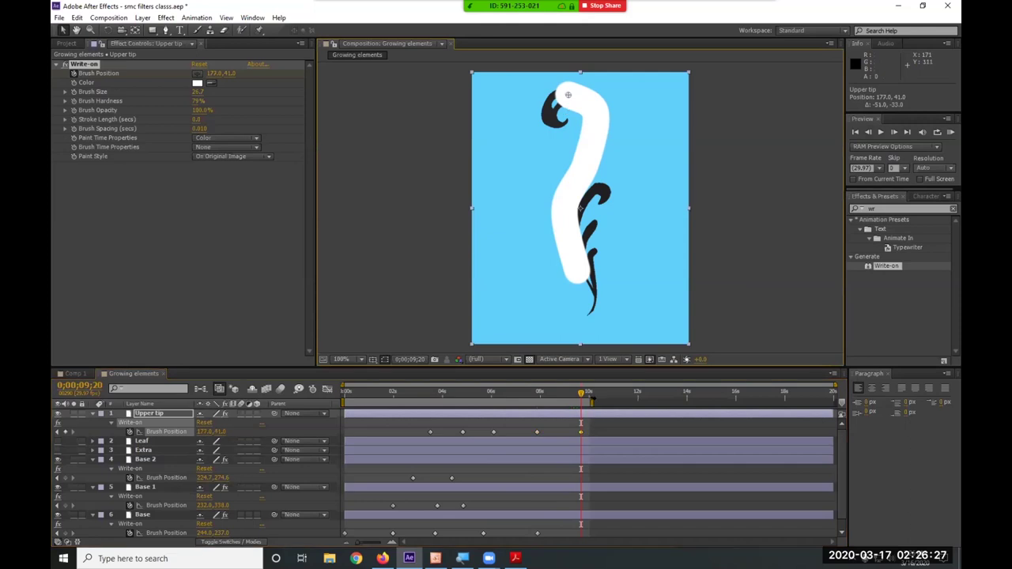
Extend the work area to 0;00;11;20 and keyframe the brush around the curl at 0;00;10;20 and its inner end at 0;00;11;18.
left_click_drag(591, 400, 632, 400)
left_click(611, 391)
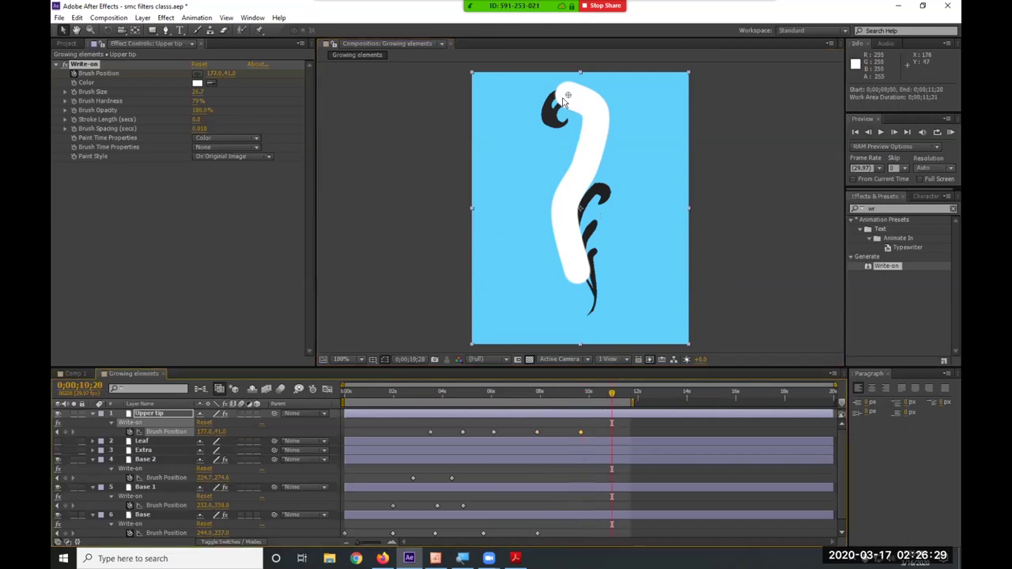
left_click_drag(565, 99, 533, 118)
left_click_drag(613, 394, 633, 400)
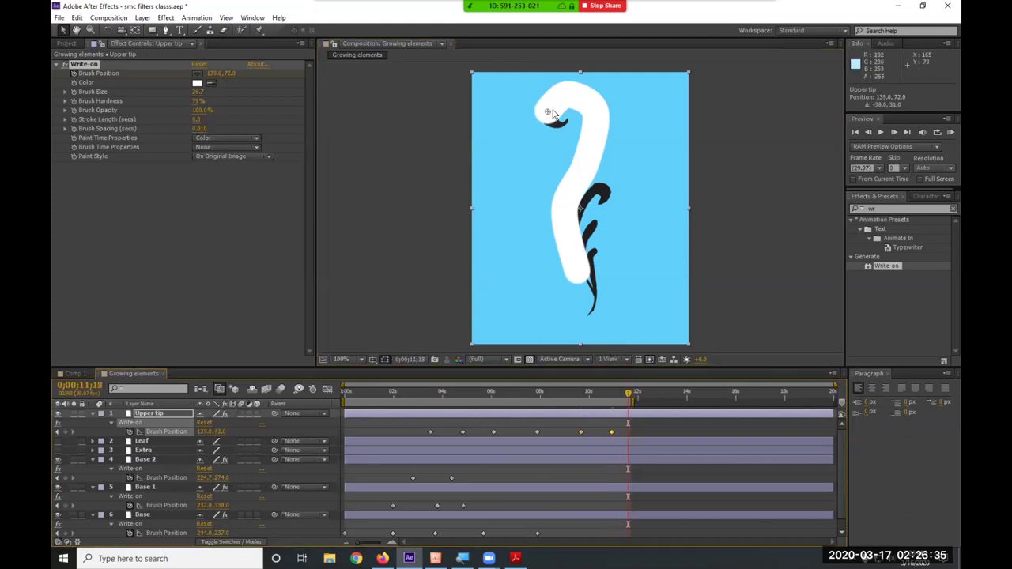
left_click_drag(547, 112, 561, 129)
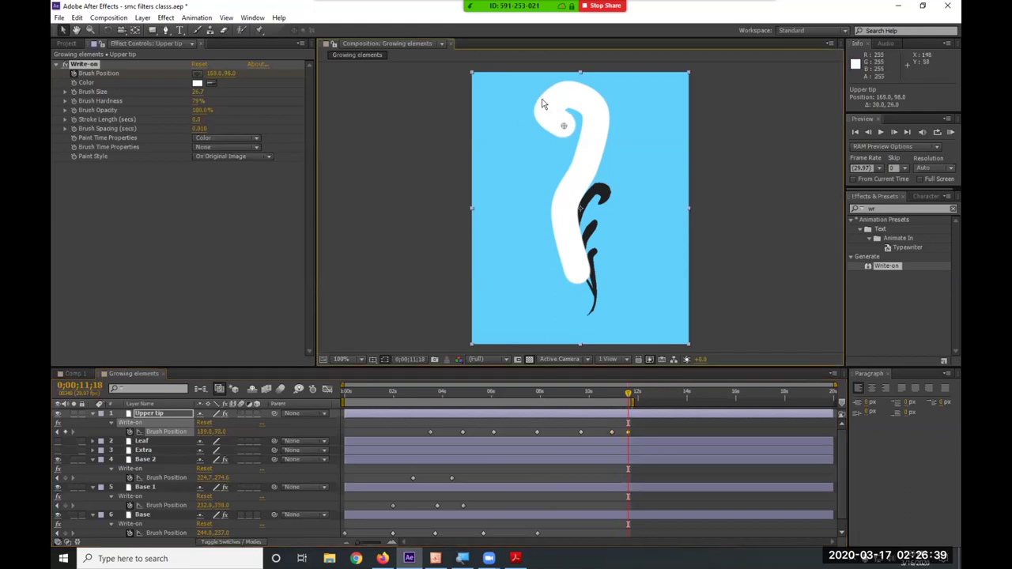
Set Upper tip's Write-on Paint Style to Reveal Original Image and preview the growth from the start.
left_click(223, 156)
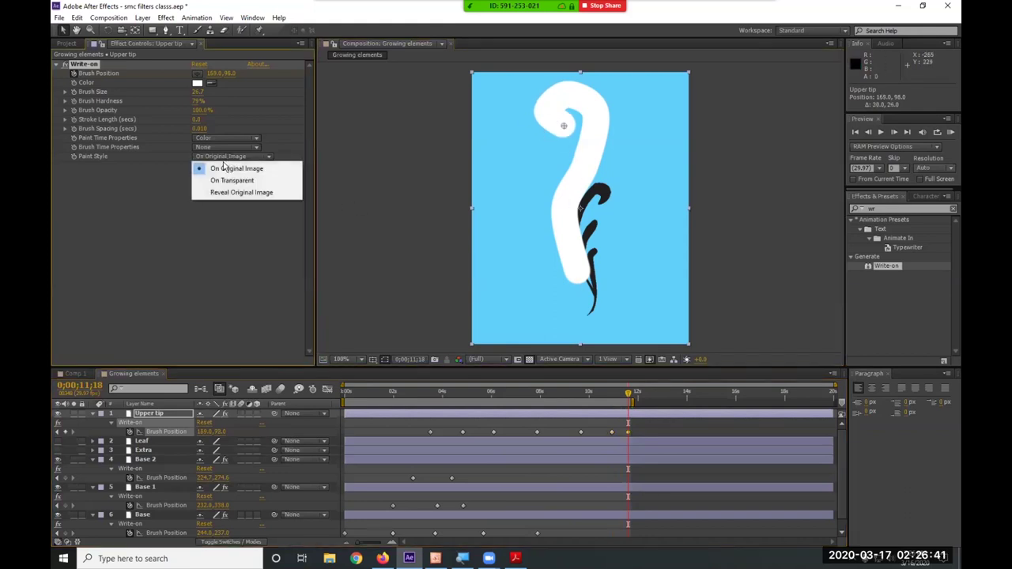
left_click(231, 192)
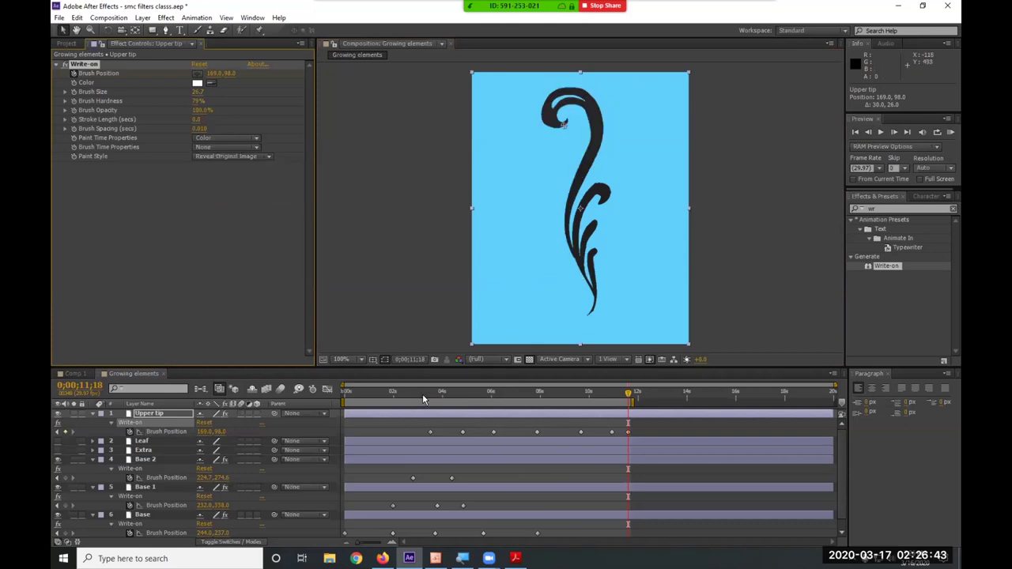
left_click_drag(357, 397, 341, 396)
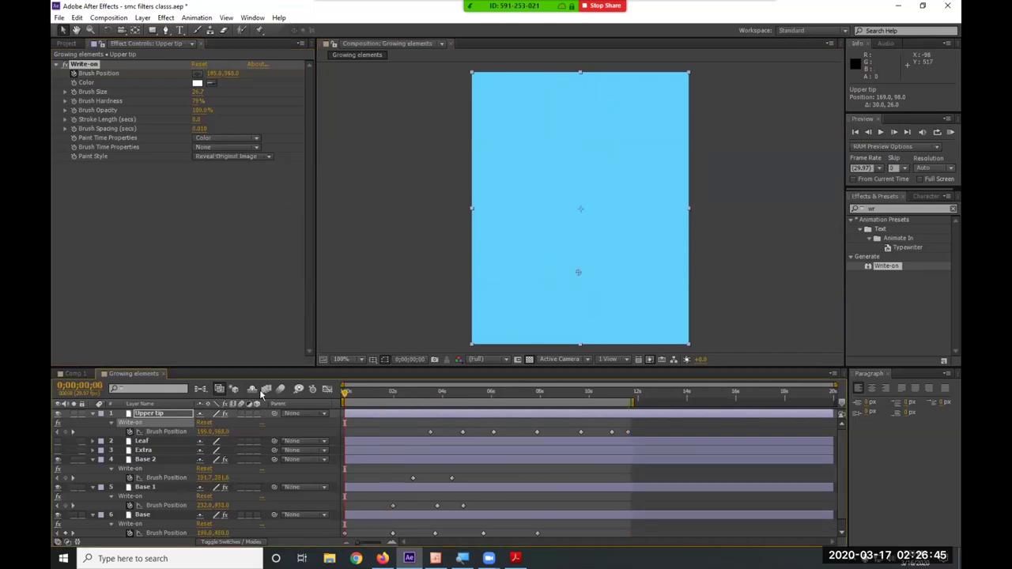
key("space")
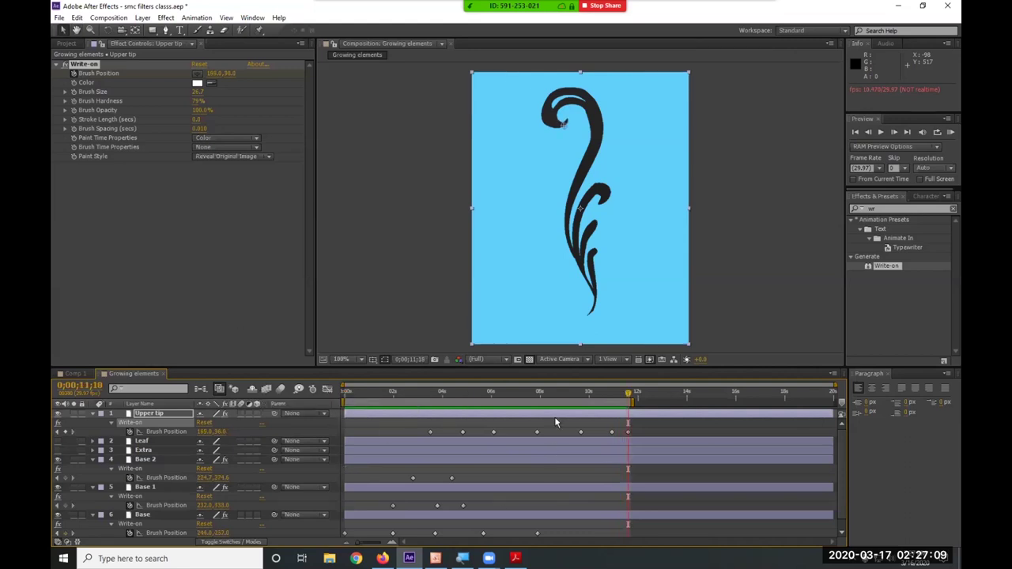
Move Upper tip's last three Brush Position keyframes earlier and closer together so the curl draws faster, and preview the result.
left_click_drag(557, 417, 570, 417)
key("ctrl+z")
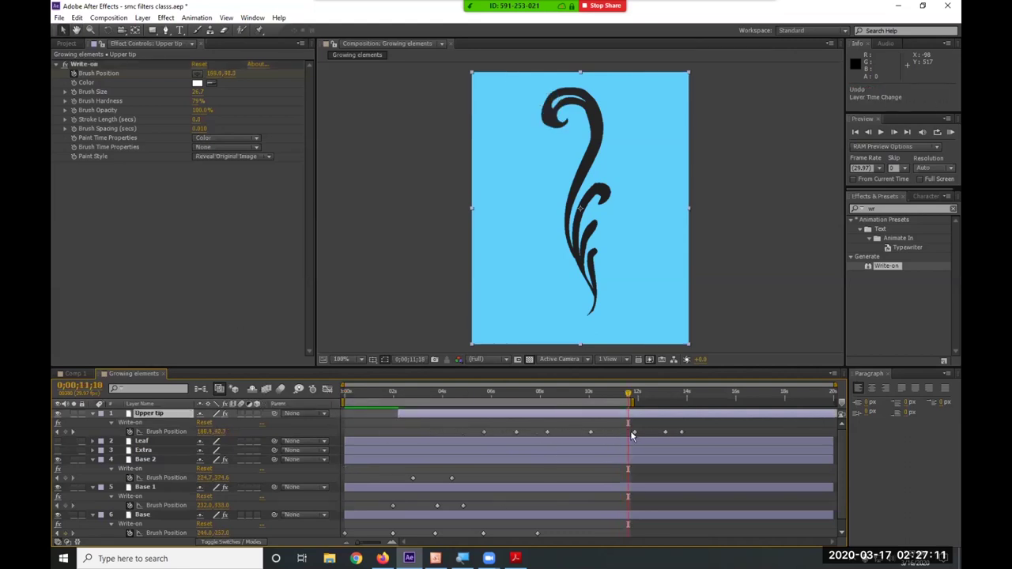
left_click_drag(647, 428, 563, 432)
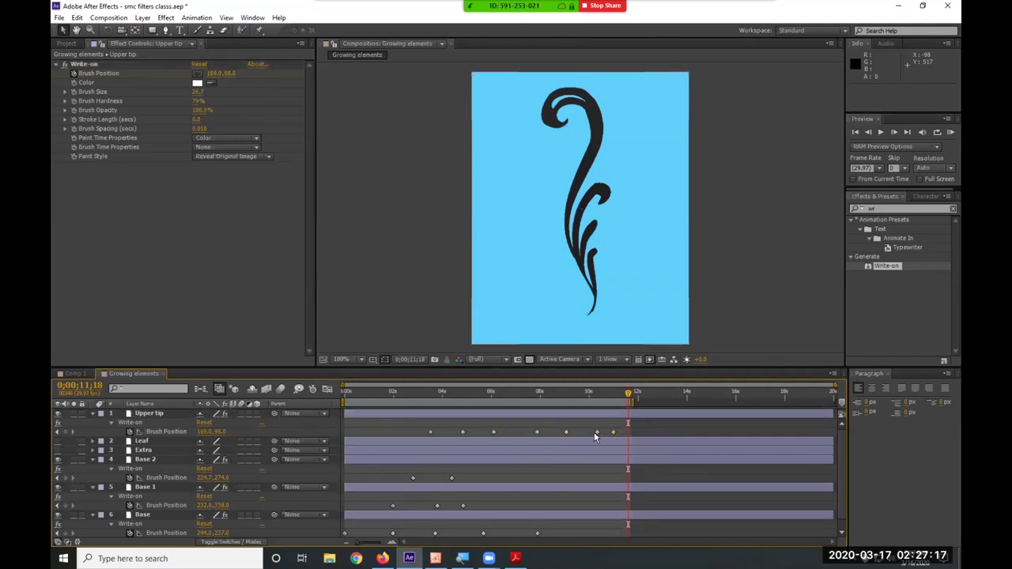
left_click_drag(595, 432, 586, 431)
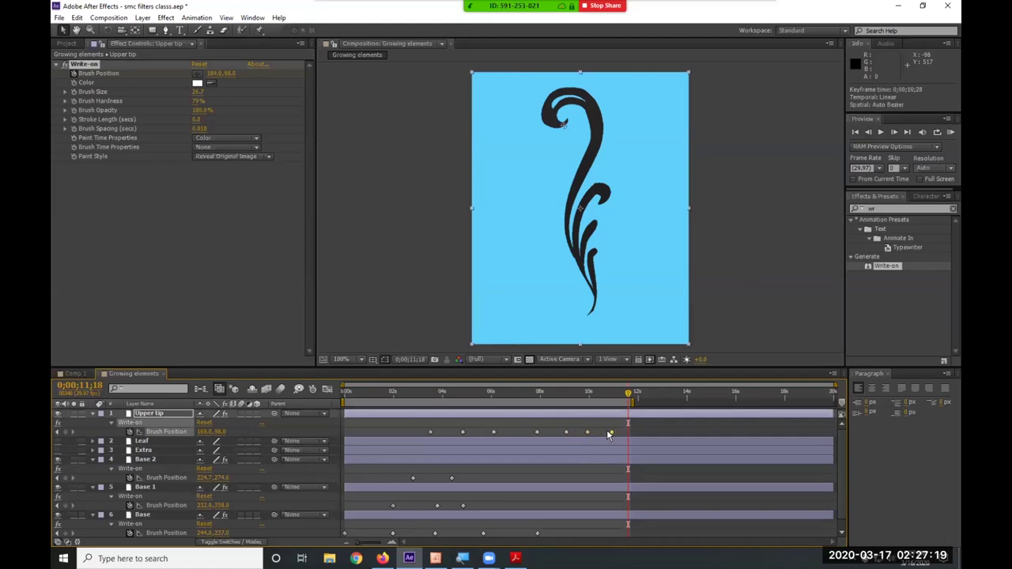
key("KP_0")
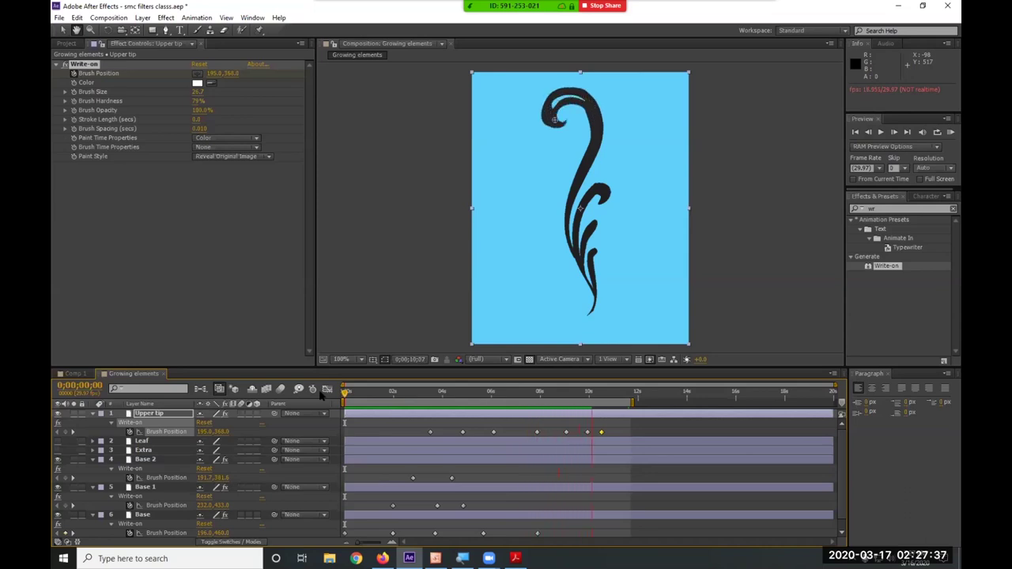
key("space")
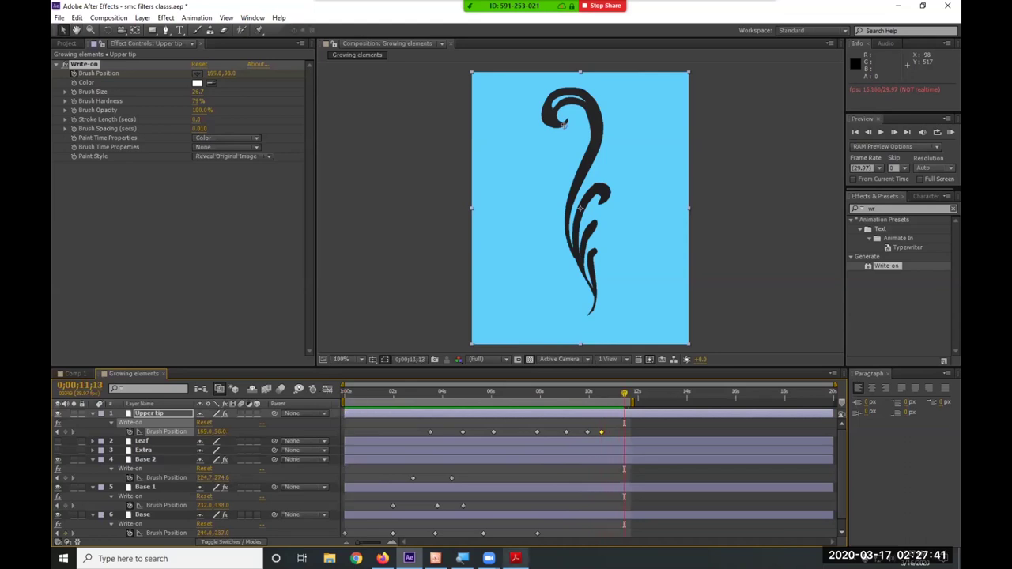
Read the Growing Elements exercise sheet down to the Leaf layer instructions on anchor point, position, rotation and scale.
left_click(515, 558)
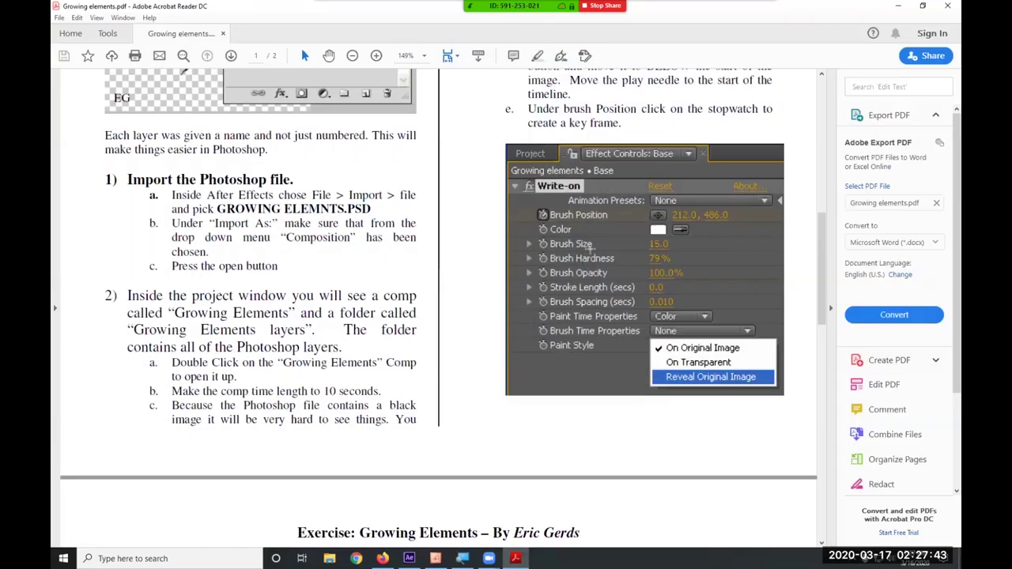
scroll(583, 270, "up", 4)
scroll(585, 270, "down", 10)
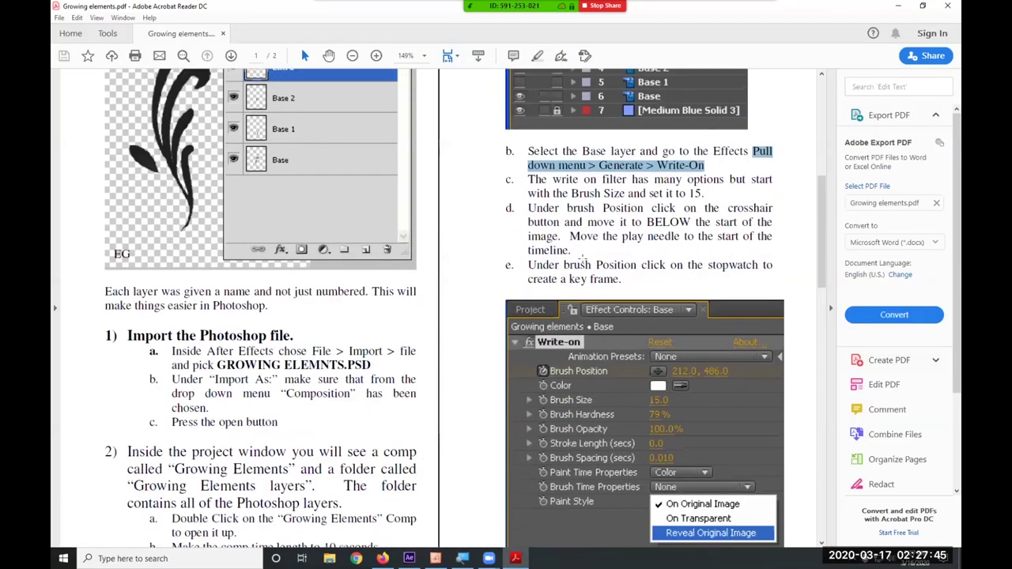
scroll(577, 257, "down", 2)
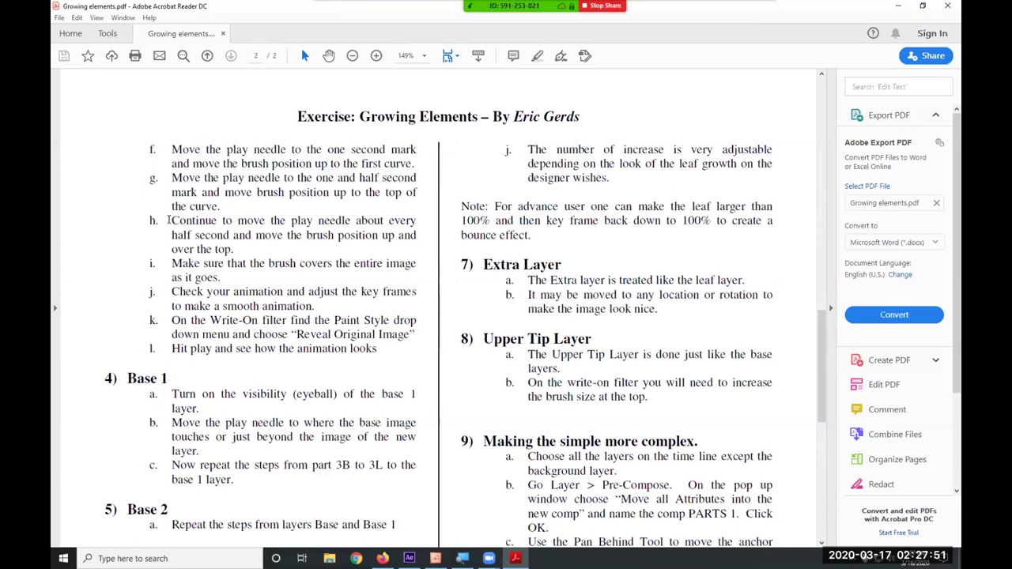
left_click_drag(171, 221, 251, 247)
scroll(198, 237, "down", 4)
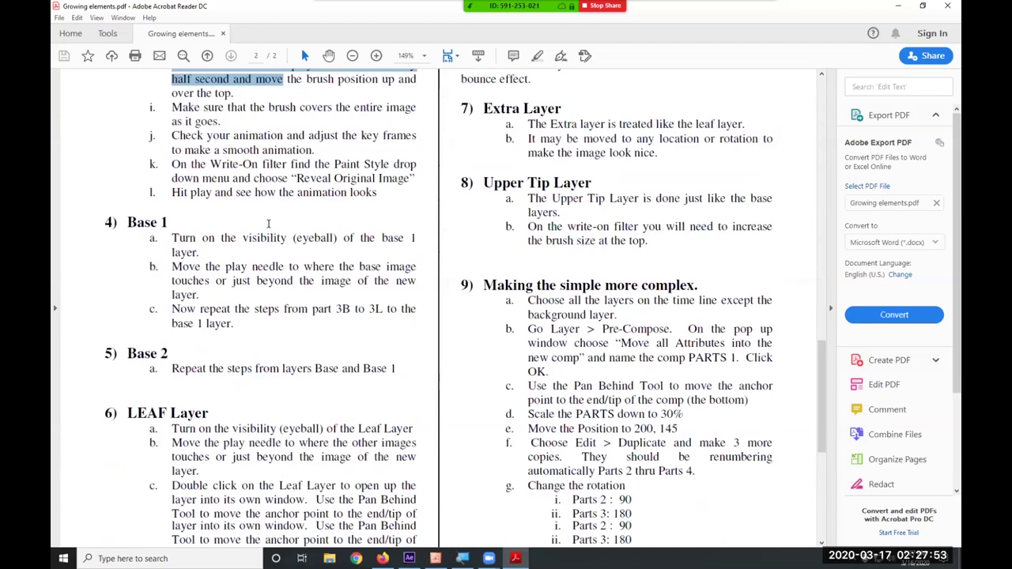
left_click_drag(161, 228, 309, 312)
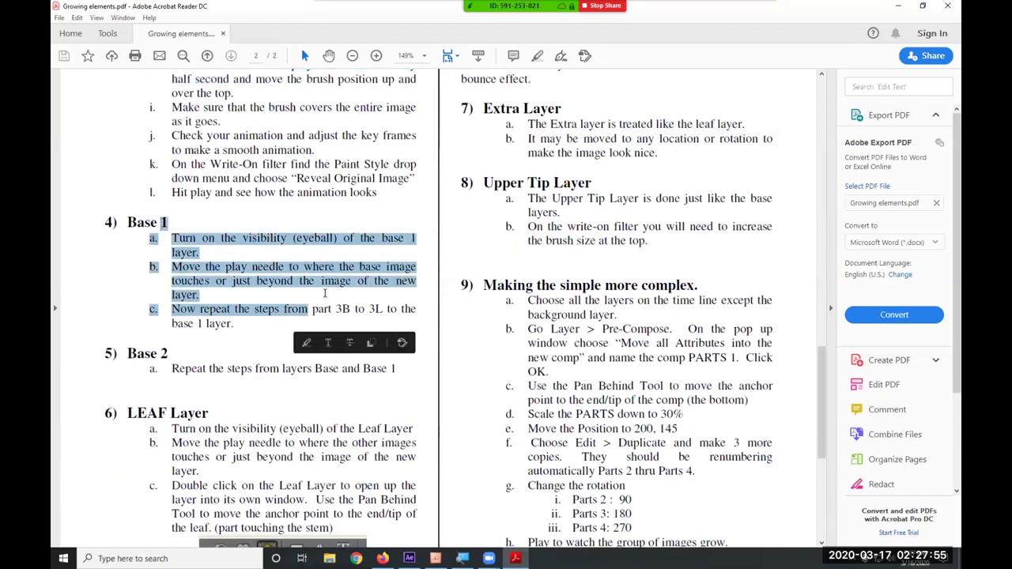
scroll(210, 355, "down", 2)
left_click(250, 379)
scroll(205, 347, "down", 1)
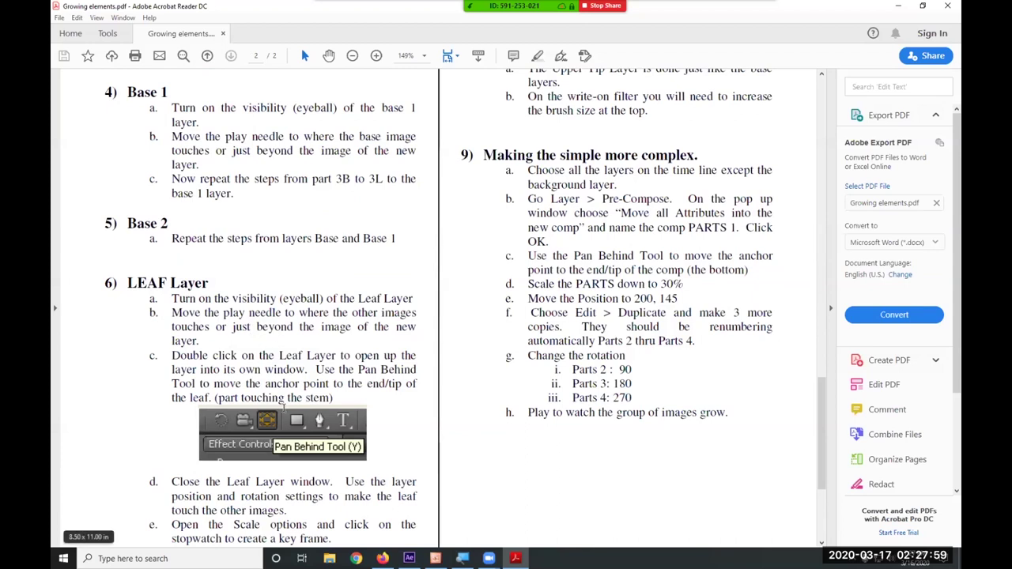
left_click(898, 6)
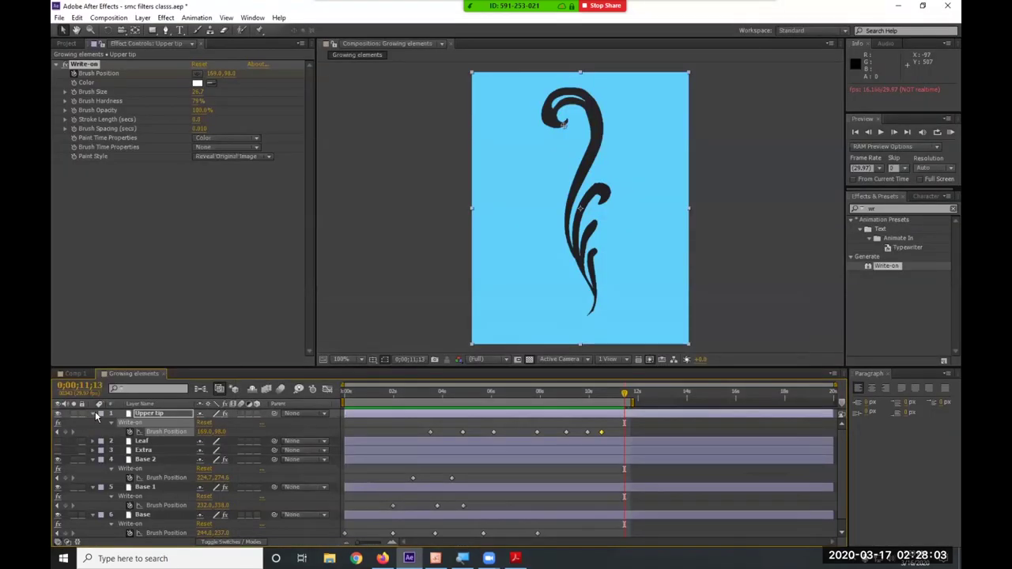
Turn on the Leaf layer's visibility and move the playhead to 0;00;02;25, where the stem nears the leaf.
left_click(93, 413)
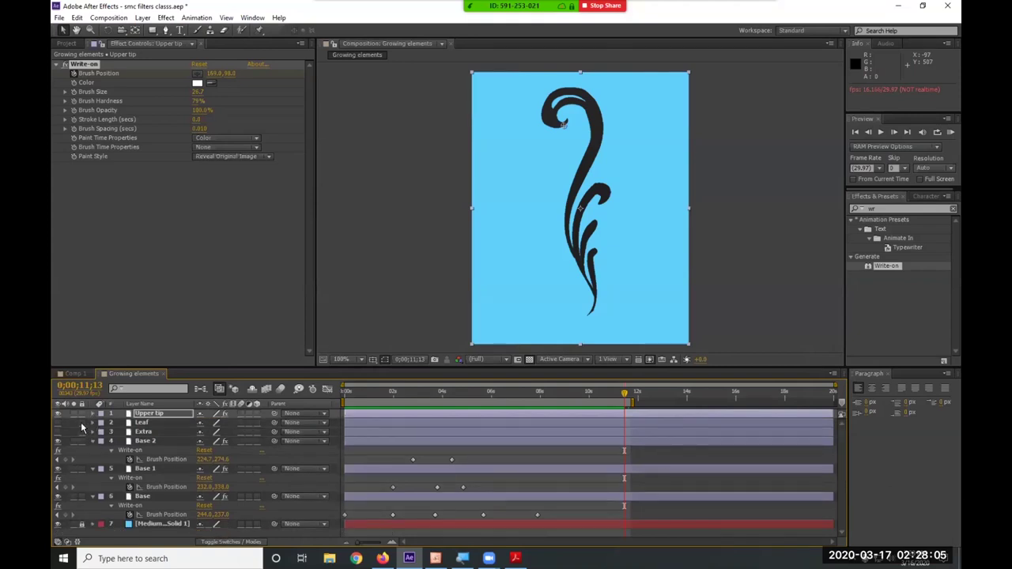
left_click(57, 423)
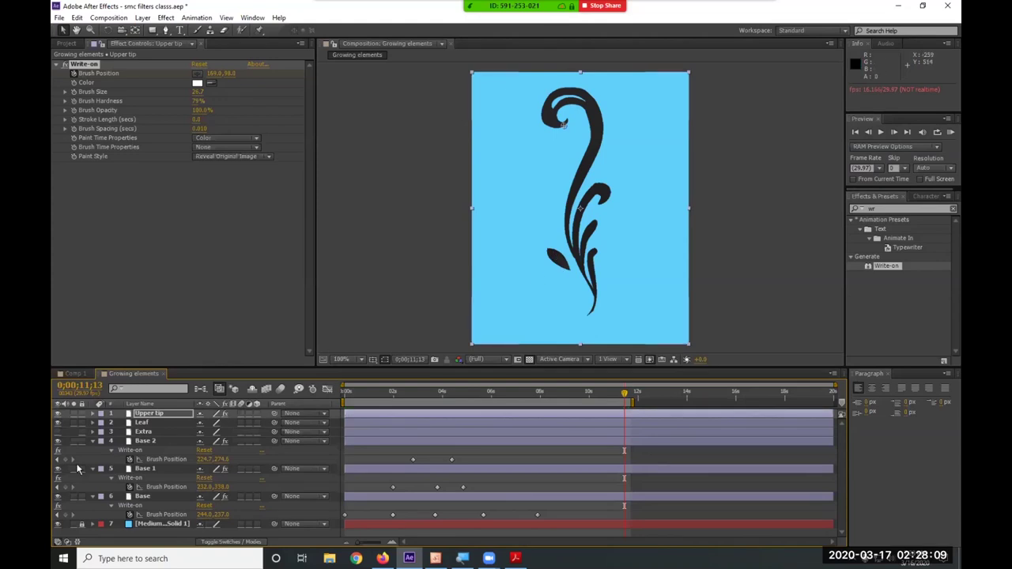
left_click(145, 424)
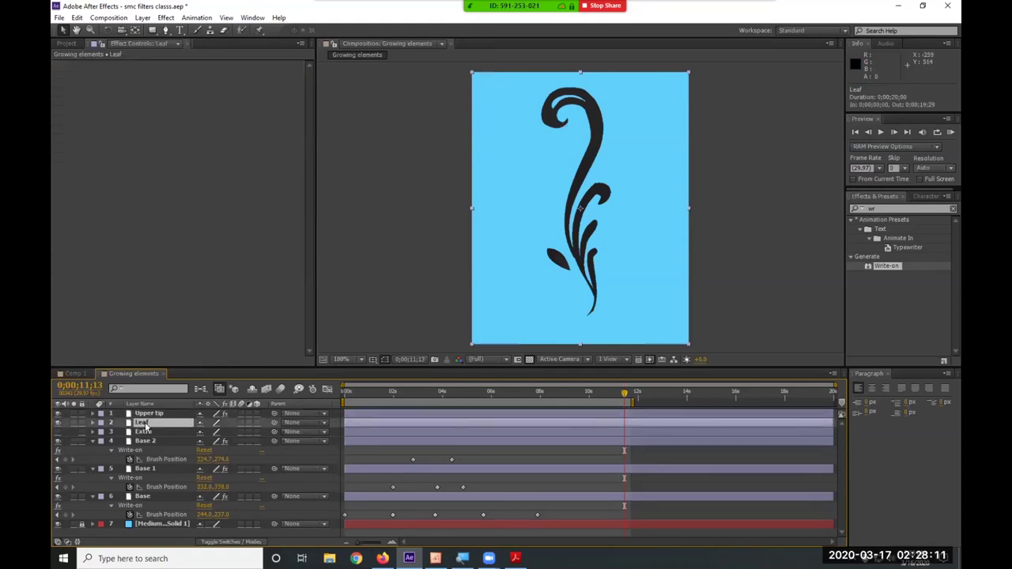
mouse_move(432, 391)
left_mouse_down()
mouse_move(399, 393)
mouse_move(423, 392)
left_mouse_up()
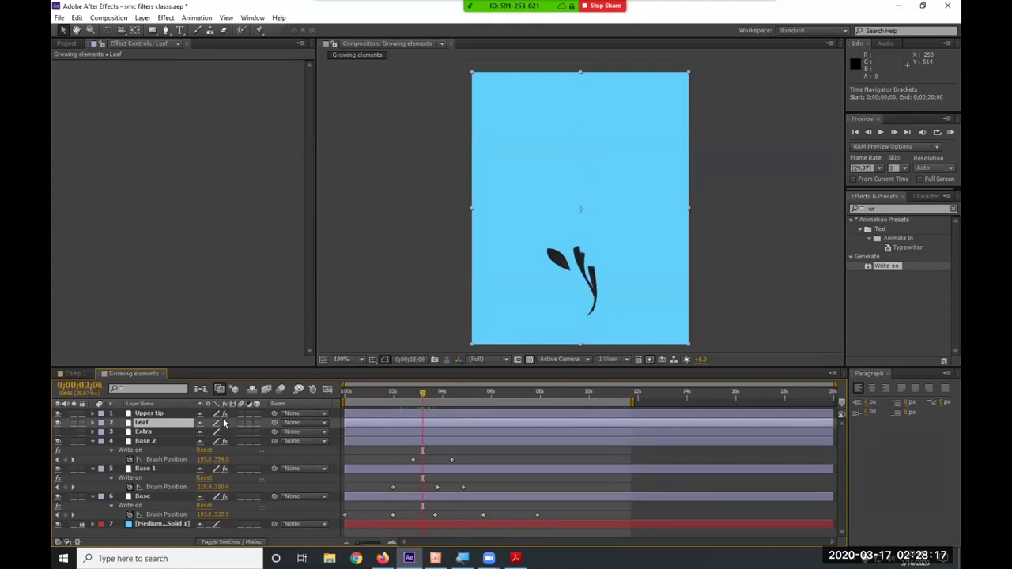
key("End")
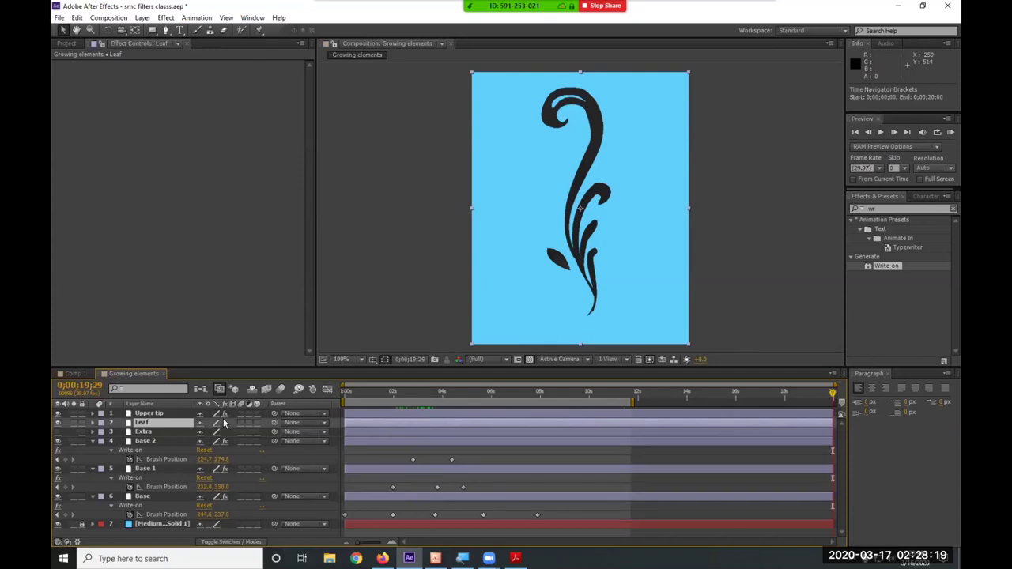
mouse_move(425, 390)
left_mouse_down()
mouse_move(461, 395)
mouse_move(414, 392)
left_mouse_up()
left_click(159, 432)
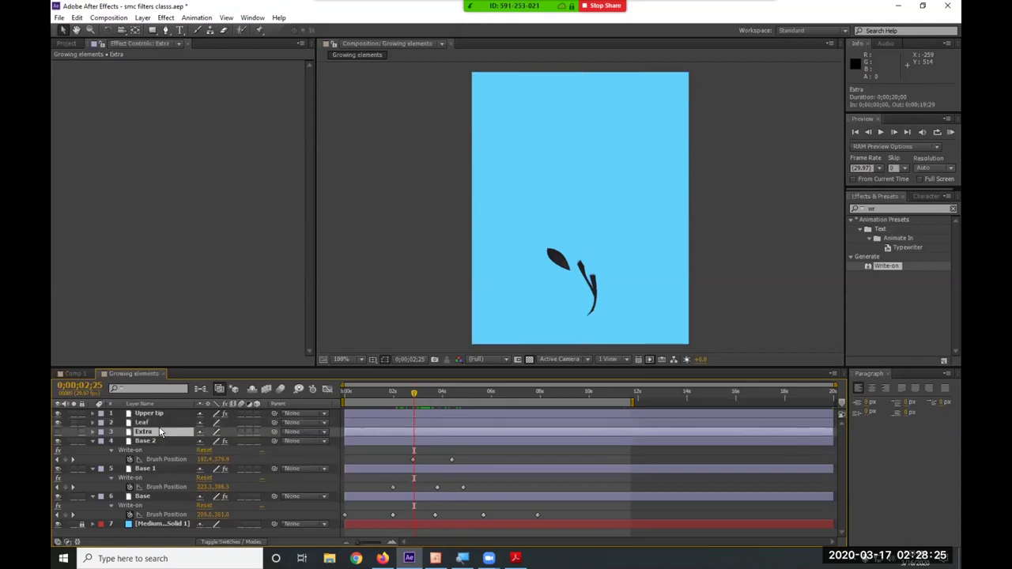
key("p")
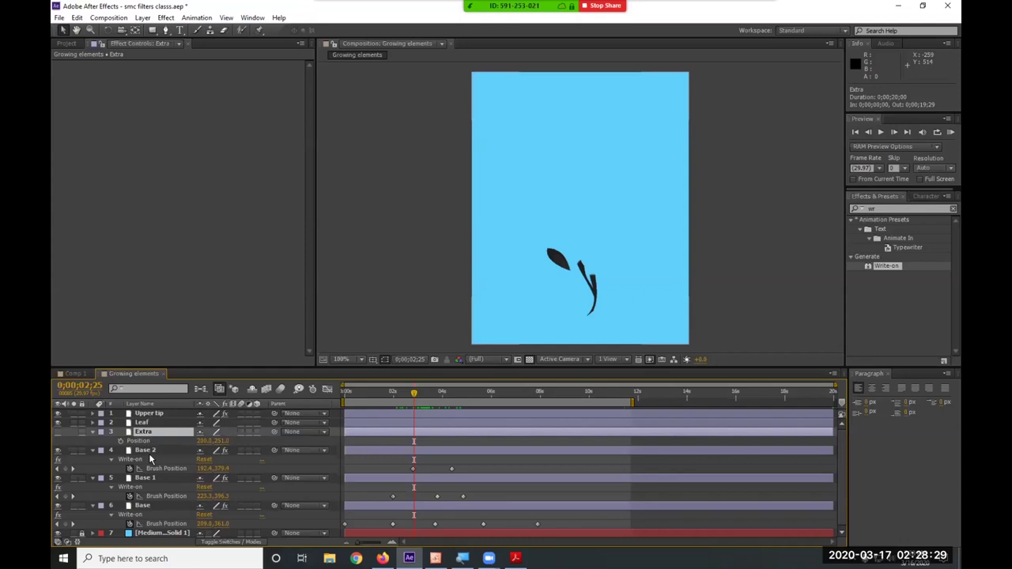
left_click(120, 440)
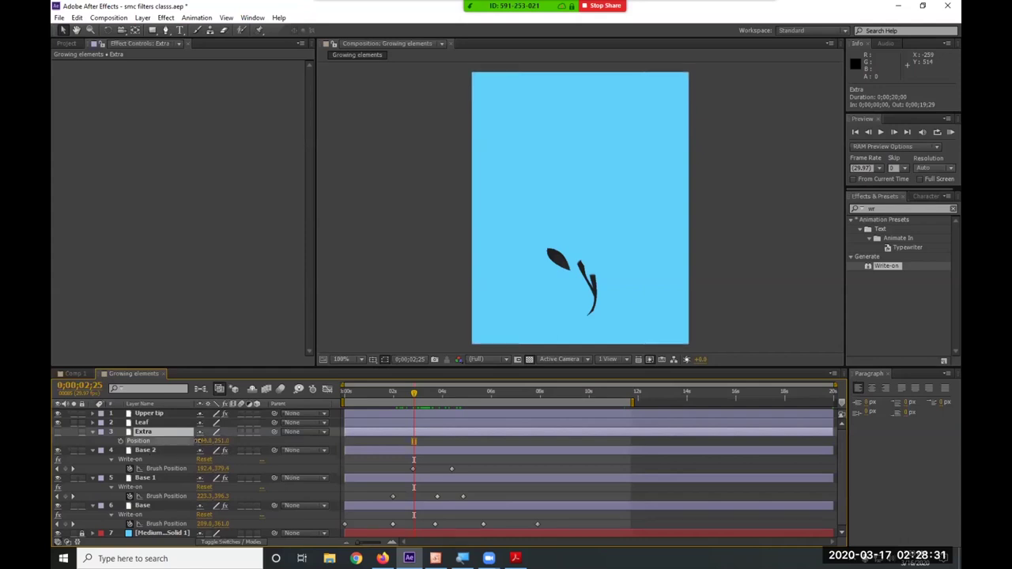
key("Return")
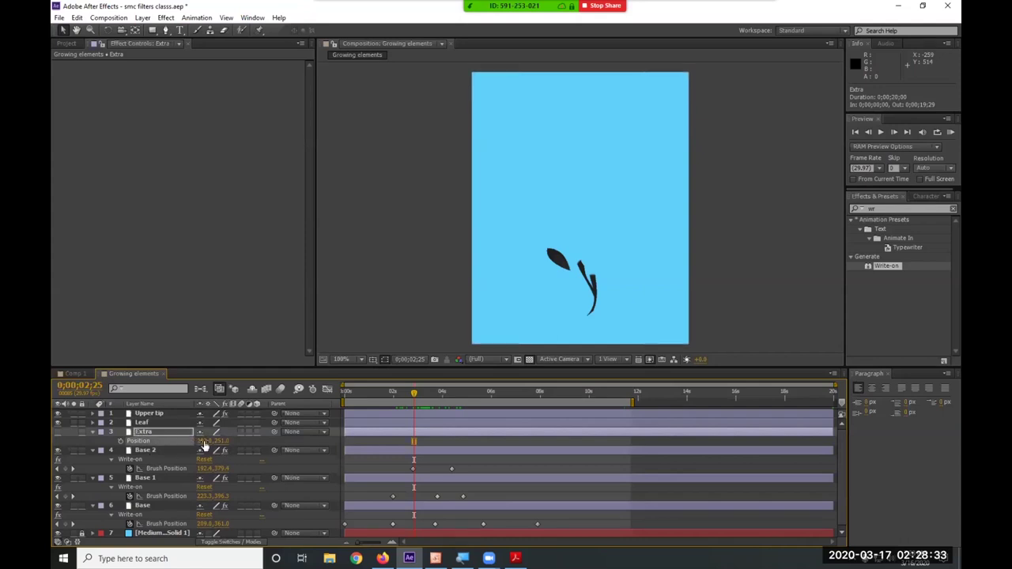
Collapse the Extra layer and display only the Scale property of the Leaf layer.
left_click(156, 424)
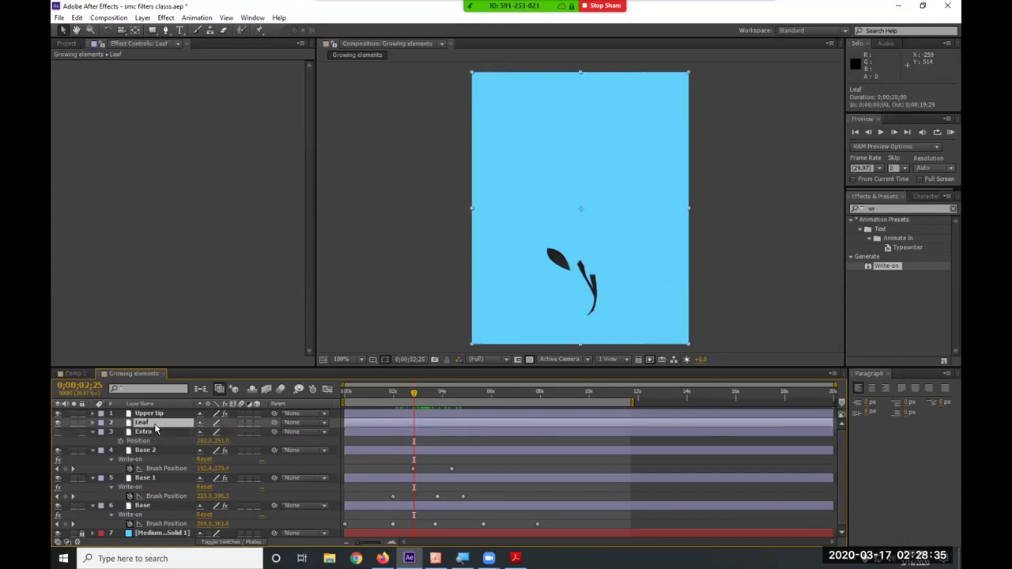
left_click(92, 423)
left_click(92, 441)
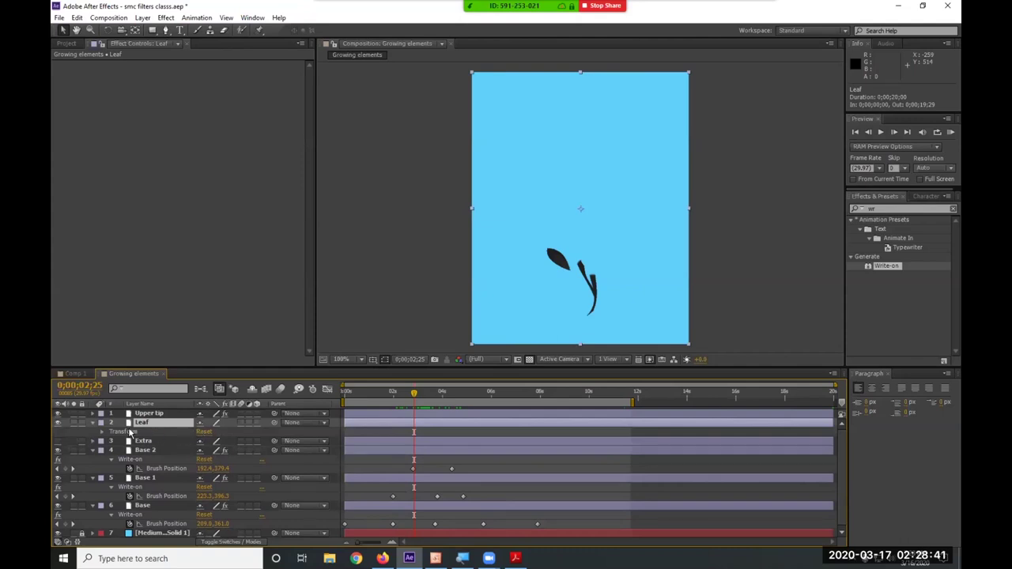
left_click(102, 433)
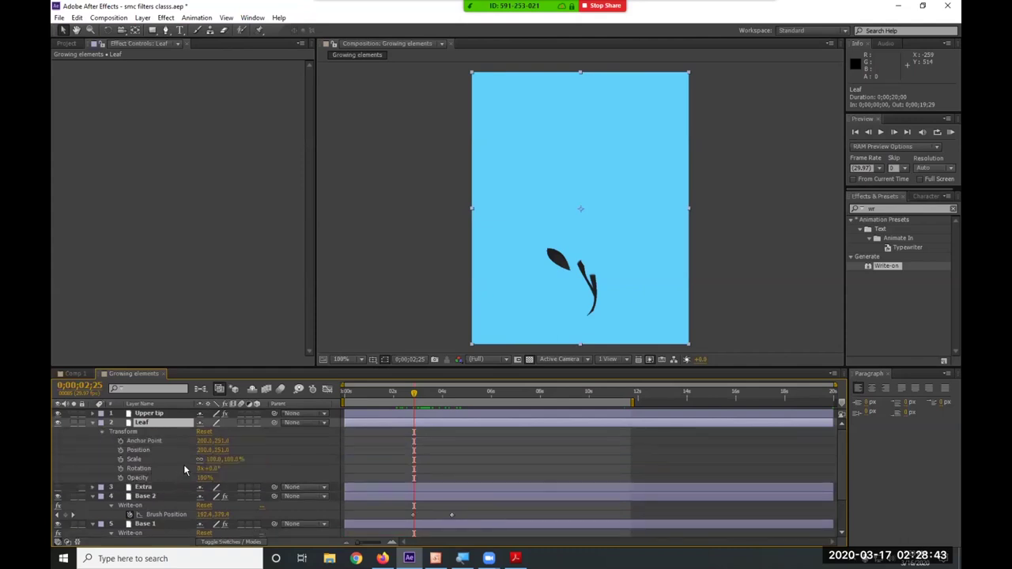
left_click(144, 450)
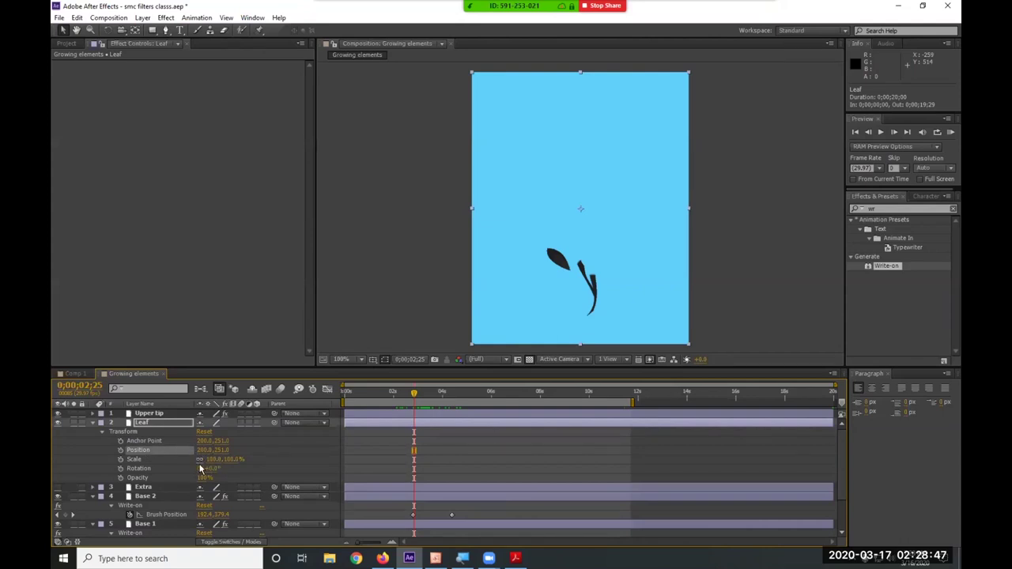
left_click(142, 461)
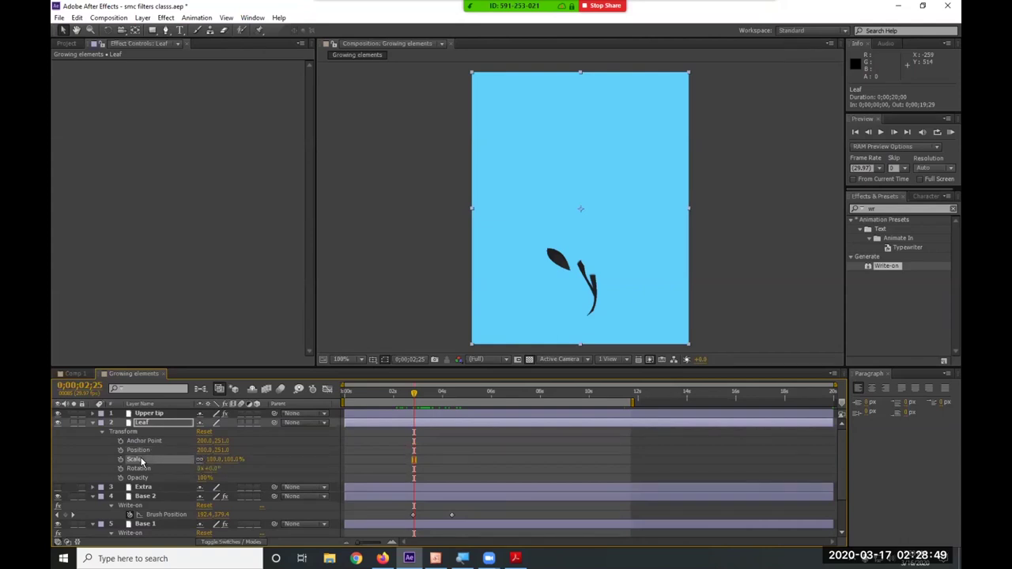
key("s")
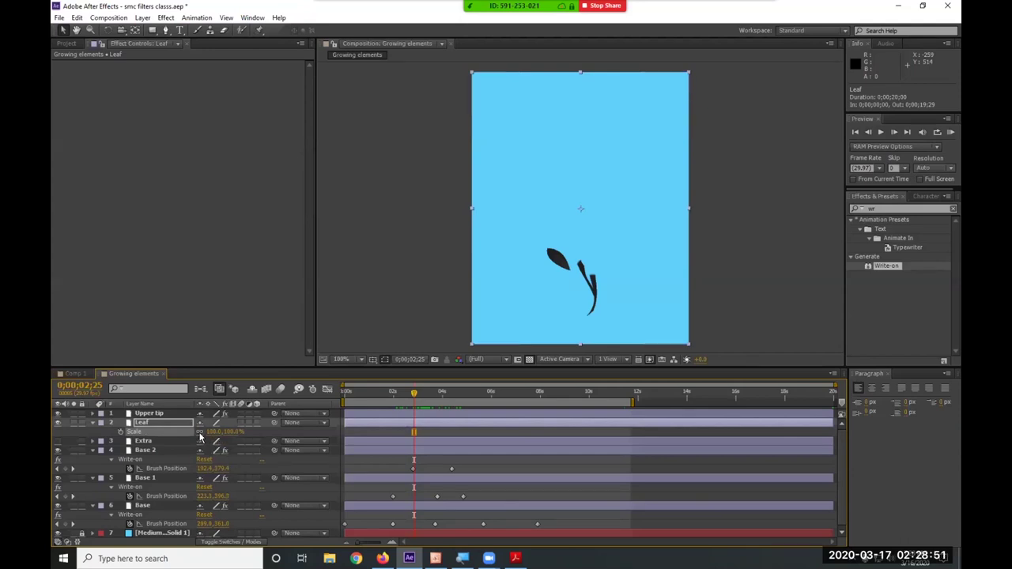
Unlink the Leaf layer's Scale proportions, set Scale to 0% and try starting its animation at 0;00;02;25.
mouse_move(212, 432)
left_mouse_down()
mouse_move(231, 432)
mouse_move(227, 439)
left_mouse_up()
type("0")
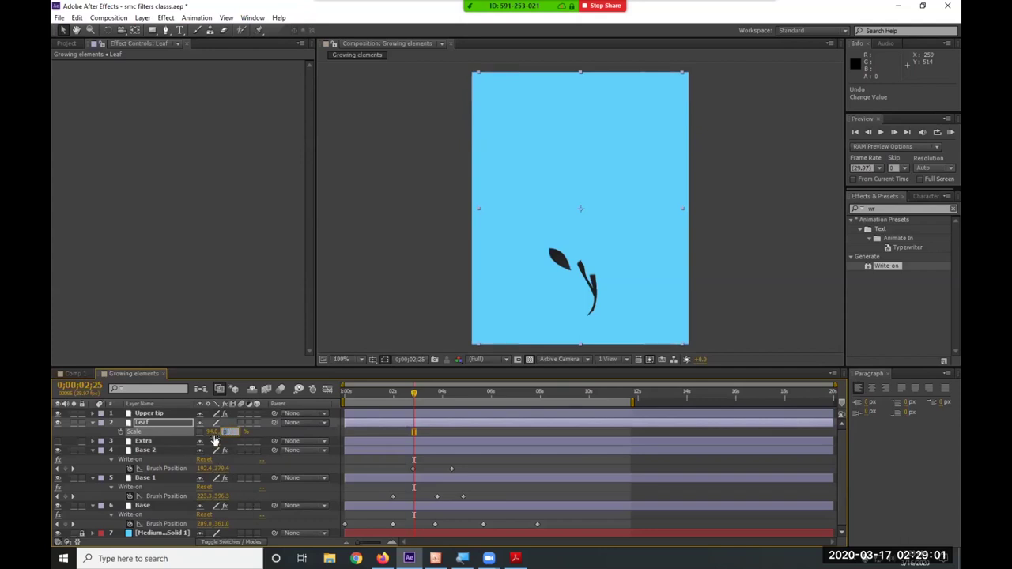
key("Return")
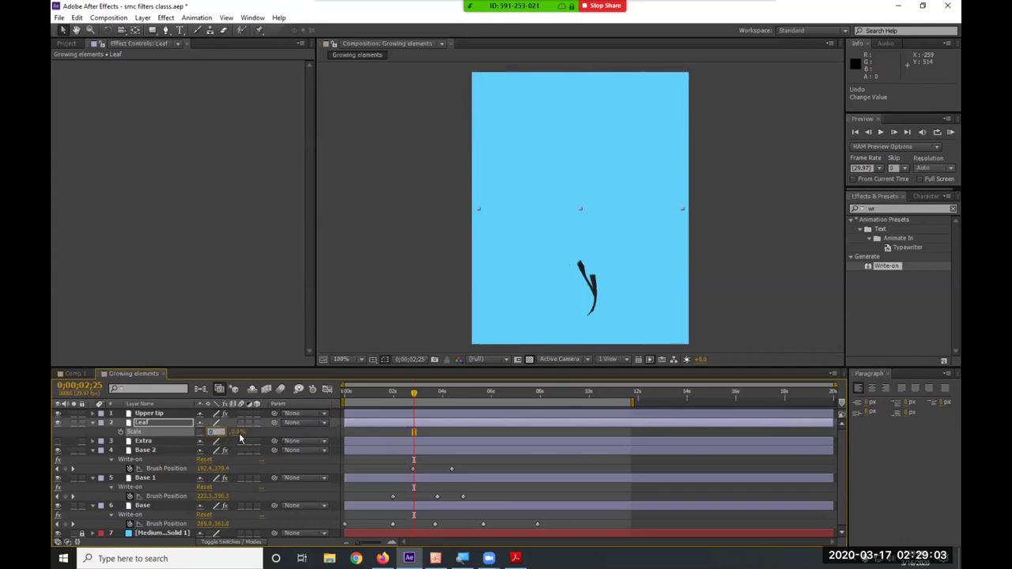
left_click(121, 433)
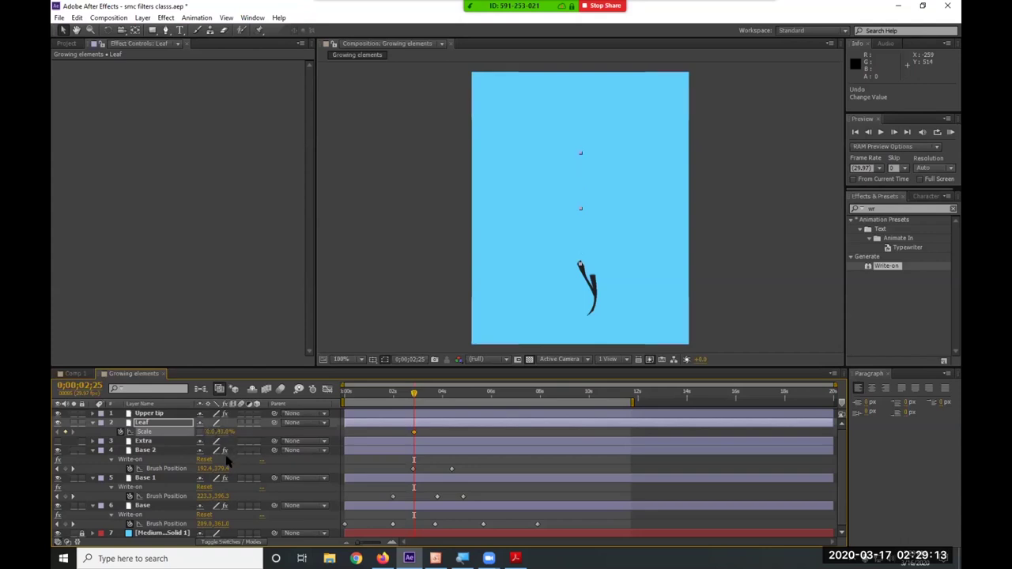
Try to grow the leaf with a second Scale keyframe at 0;00;04;06, checking the motion back to 0;00;02;25.
left_click_drag(413, 392, 446, 404)
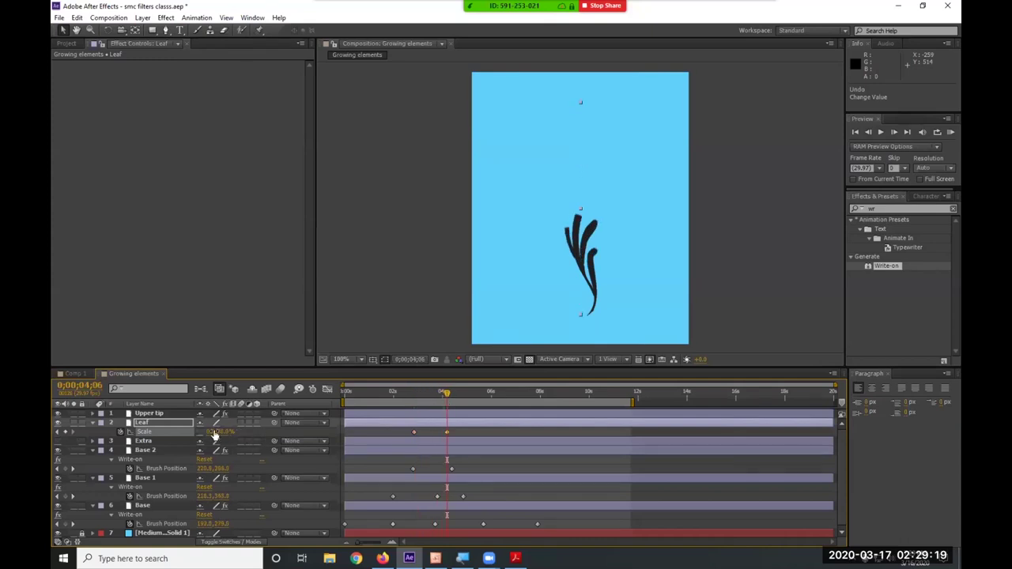
left_click_drag(212, 432, 277, 434)
left_click(447, 395)
left_click_drag(446, 395, 414, 420)
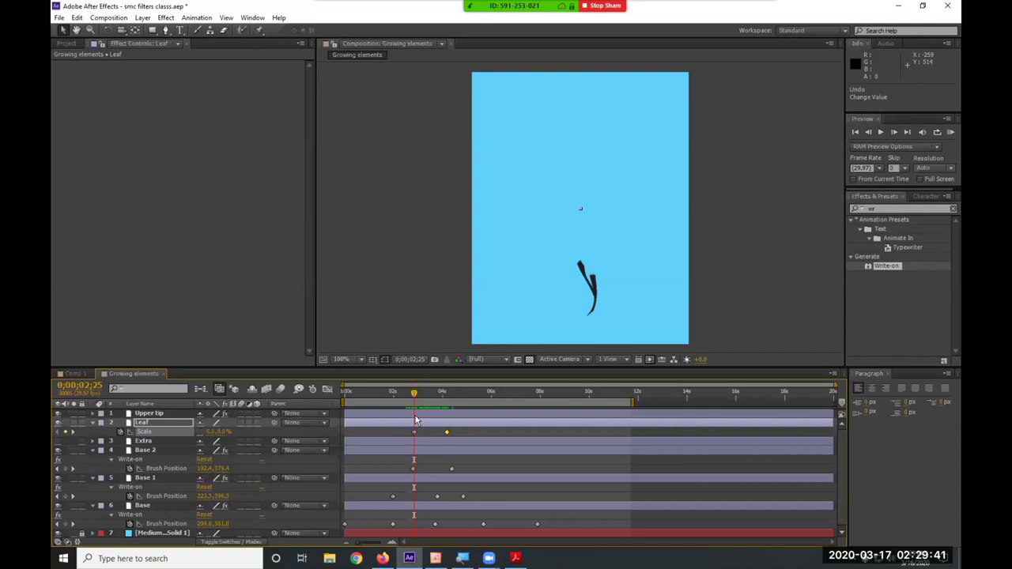
Clear the Leaf layer's Scale keyframes and add a new one at 0;00;02;25 with 100% width and 0% height.
left_click(121, 433)
left_click(121, 432)
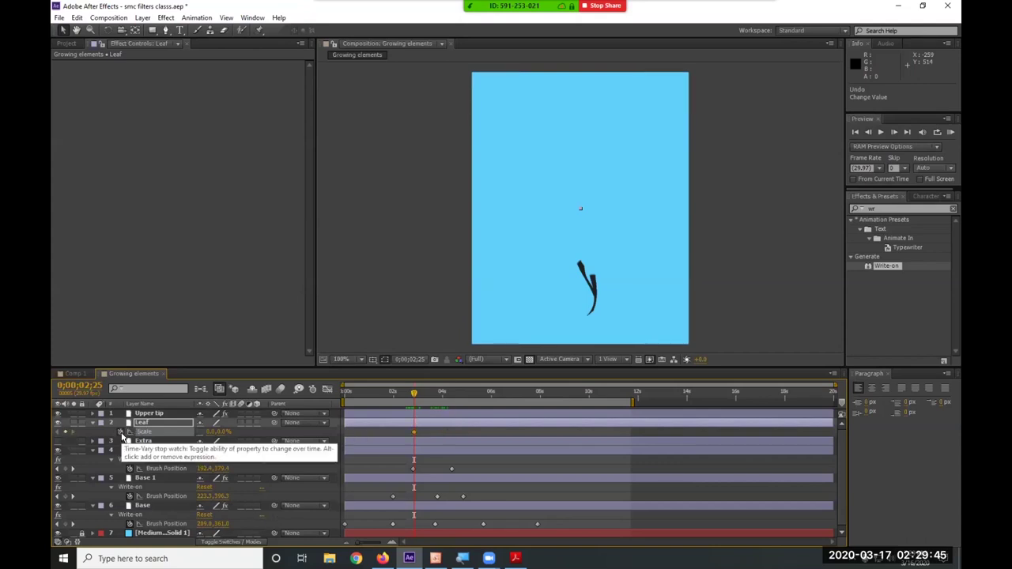
left_click(211, 432)
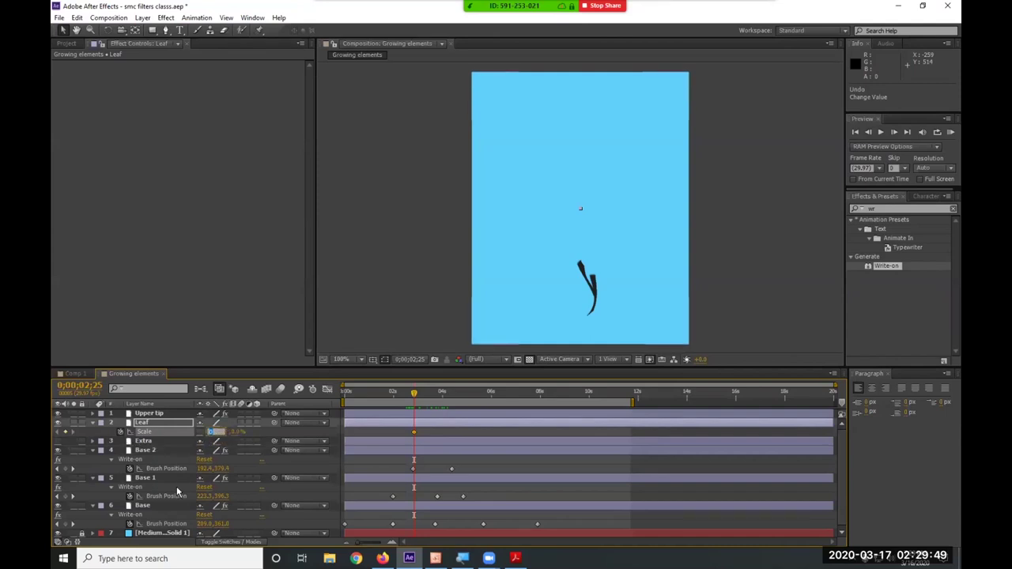
type("1000")
key("Return")
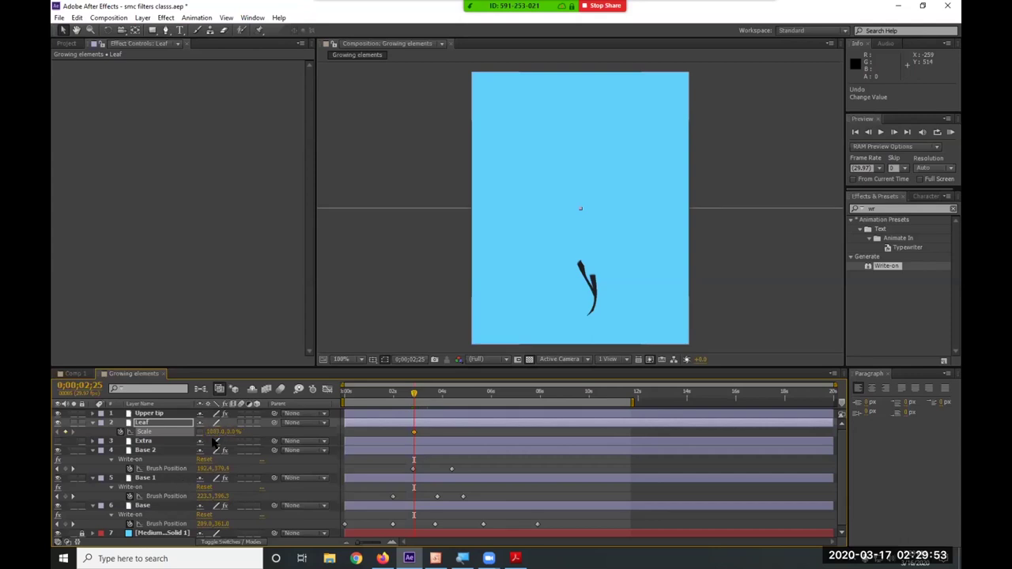
left_click(215, 431)
type("100")
key("Return")
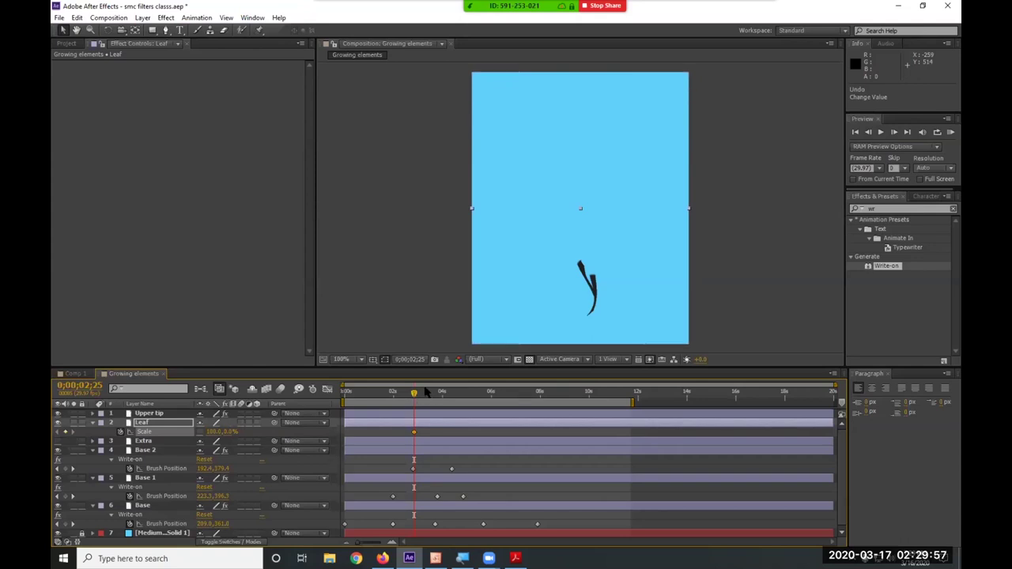
Keyframe the Leaf layer's Scale at 0;00;04;00 with about 83% height and a reduced width, and scrub through the growth.
left_click_drag(416, 398, 443, 397)
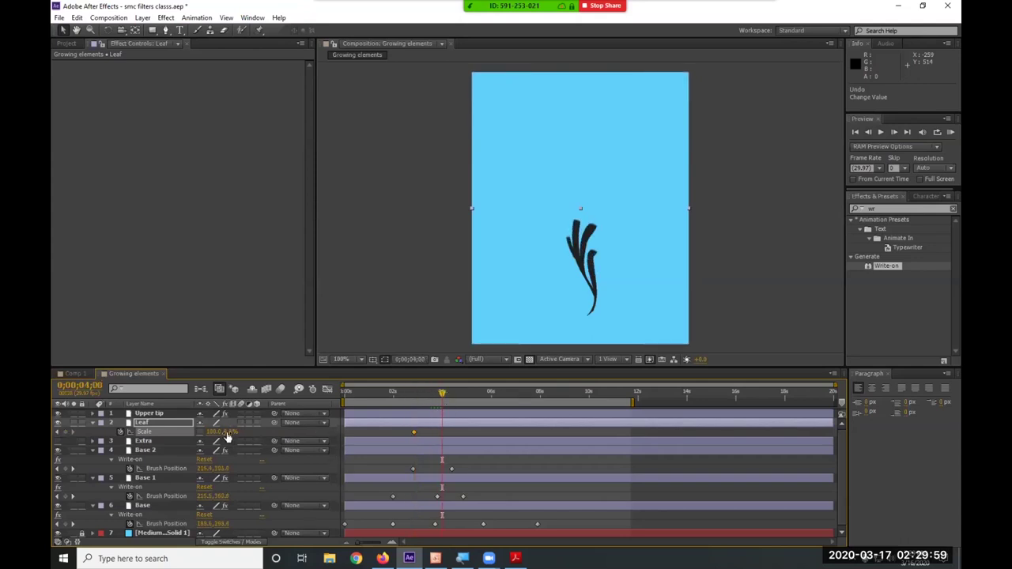
left_click_drag(232, 431, 280, 440)
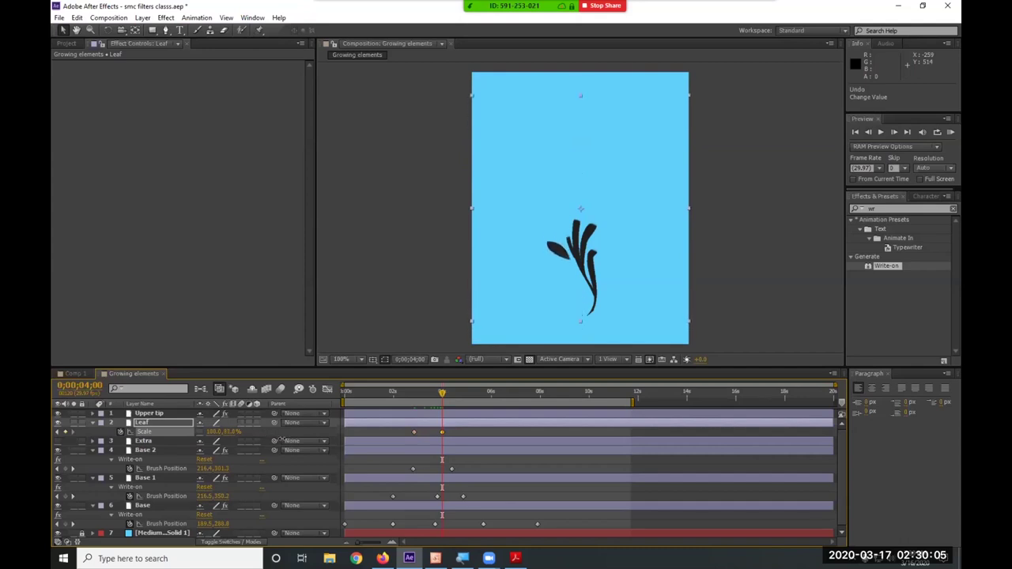
left_click_drag(215, 440, 177, 428)
mouse_move(439, 396)
left_mouse_down()
mouse_move(345, 419)
mouse_move(490, 410)
mouse_move(413, 409)
mouse_move(483, 409)
mouse_move(441, 409)
left_mouse_up()
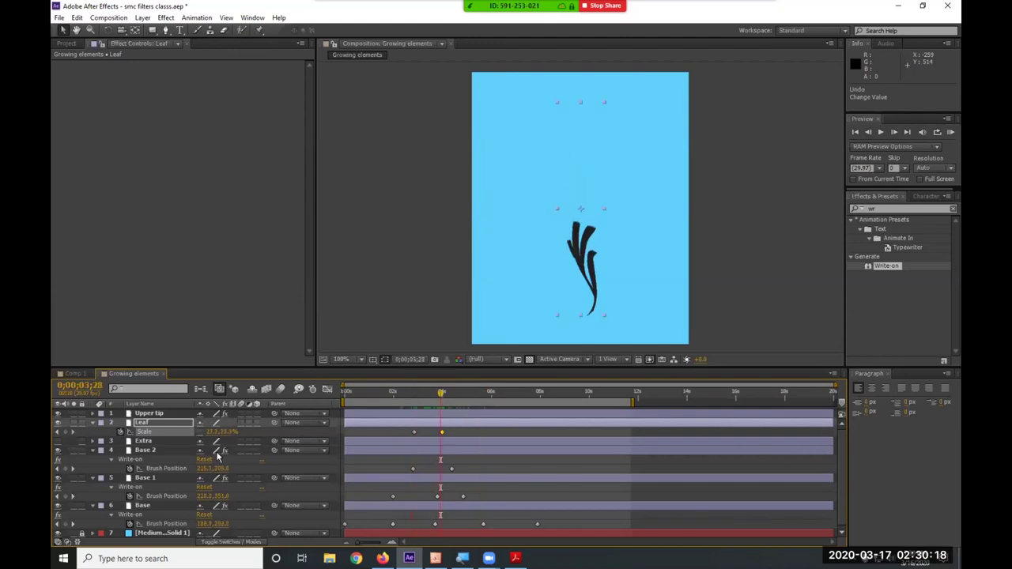
double_click(92, 423)
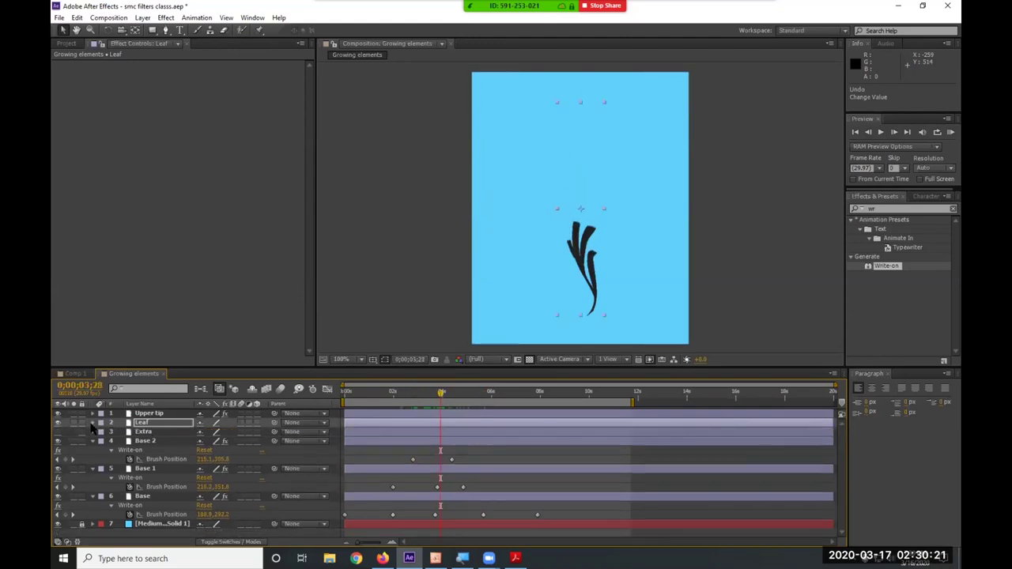
Reset the Leaf layer's transform and reapply the Write-on effect to the layer.
left_click(204, 433)
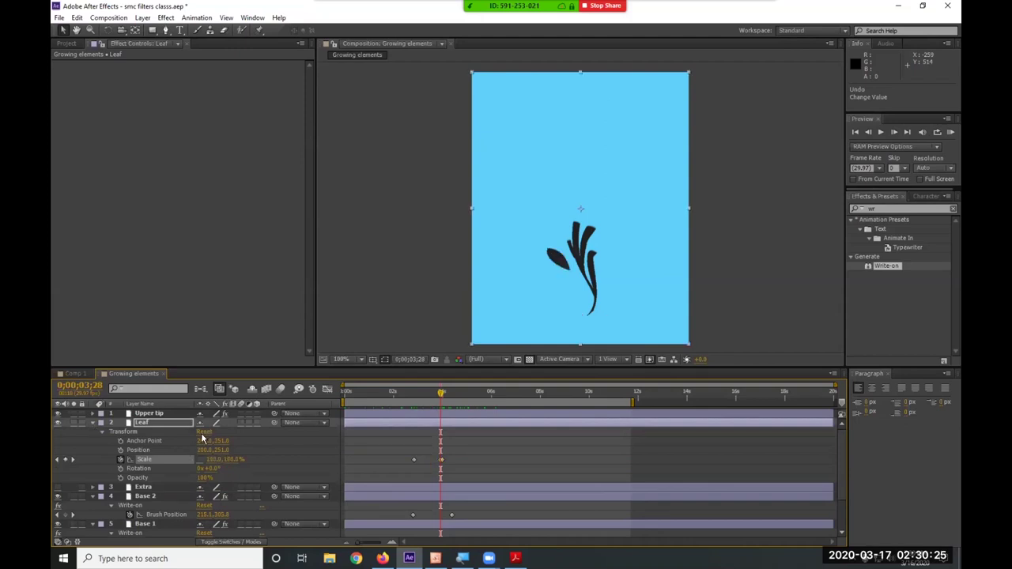
left_click(162, 426)
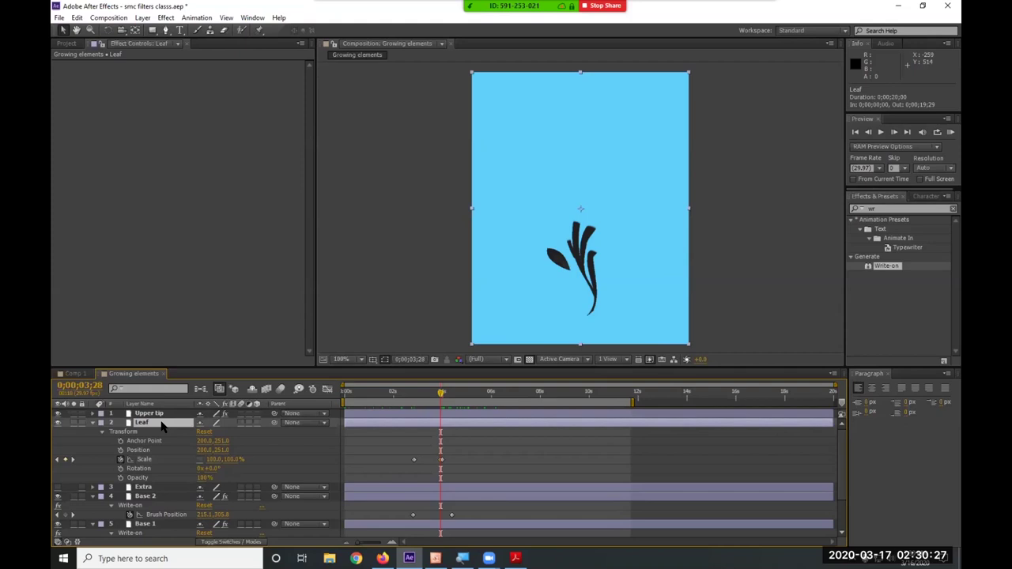
key("ctrl+alt+shift+e")
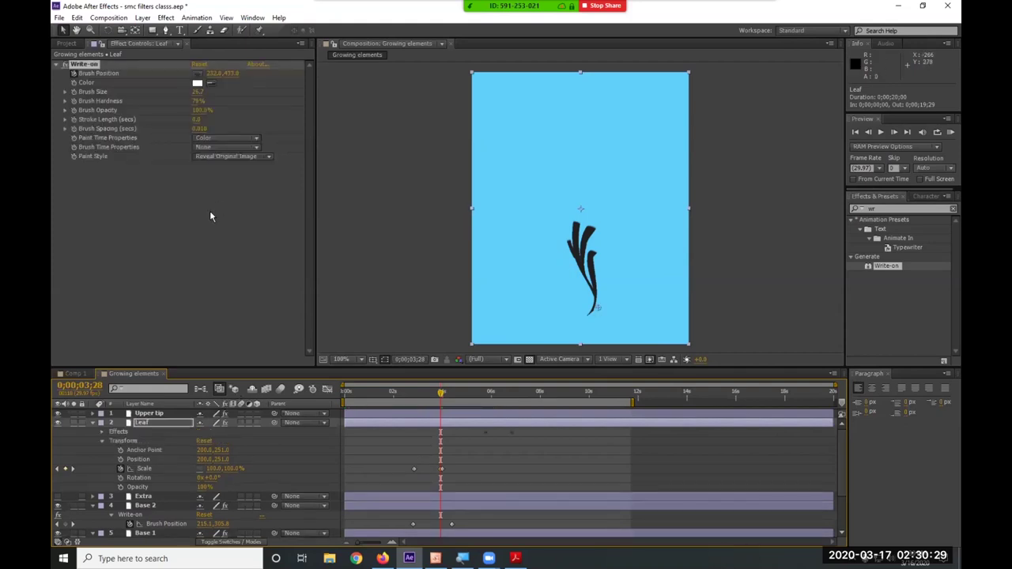
Show the Leaf layer's keyframed properties, remove all its Scale keyframes and collapse the layer.
left_click(165, 423)
key("u")
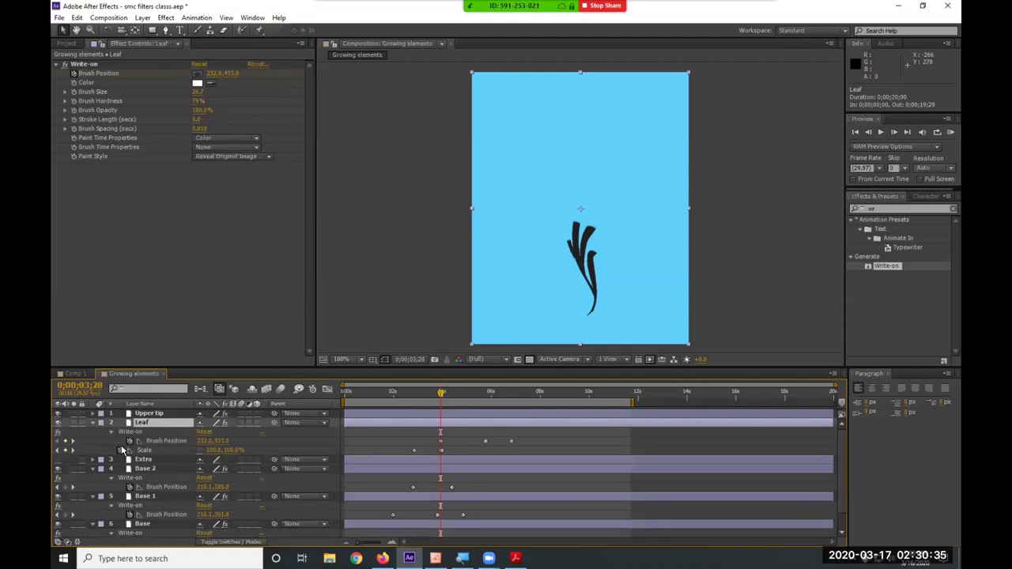
left_click(122, 449)
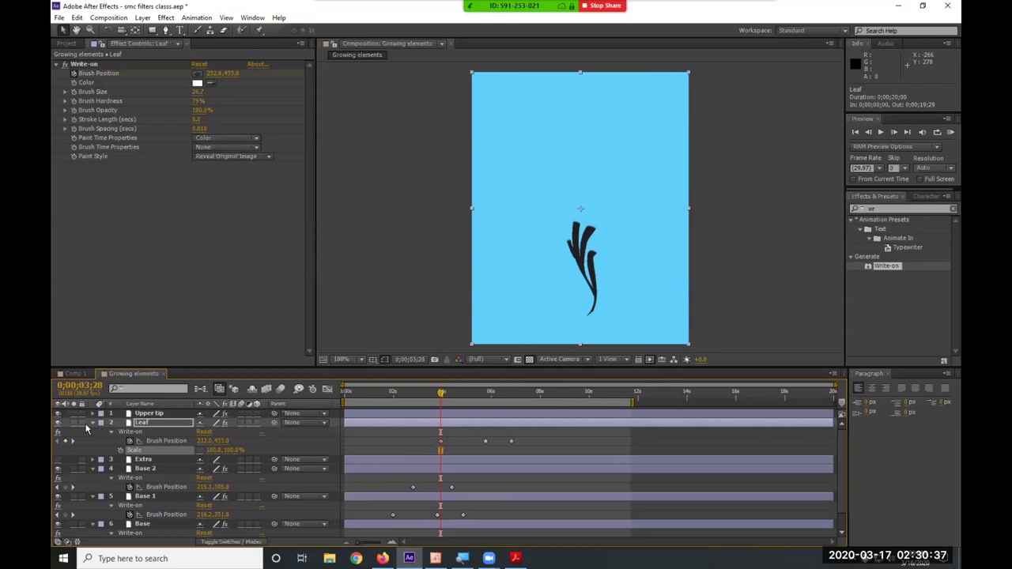
left_click(92, 423)
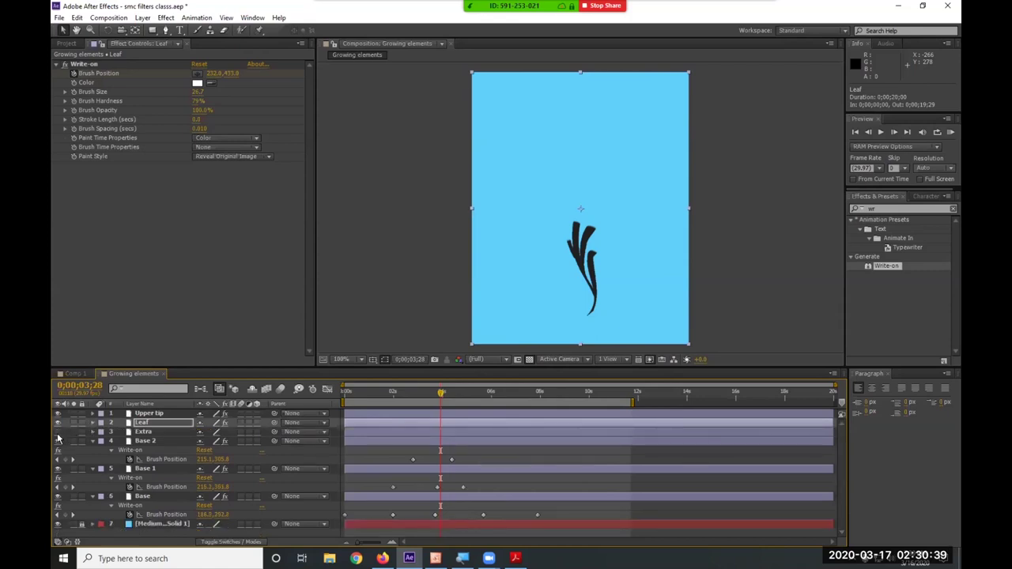
Preview the growing flourish animation from the start of the timeline.
left_click_drag(440, 393, 344, 393)
key("space")
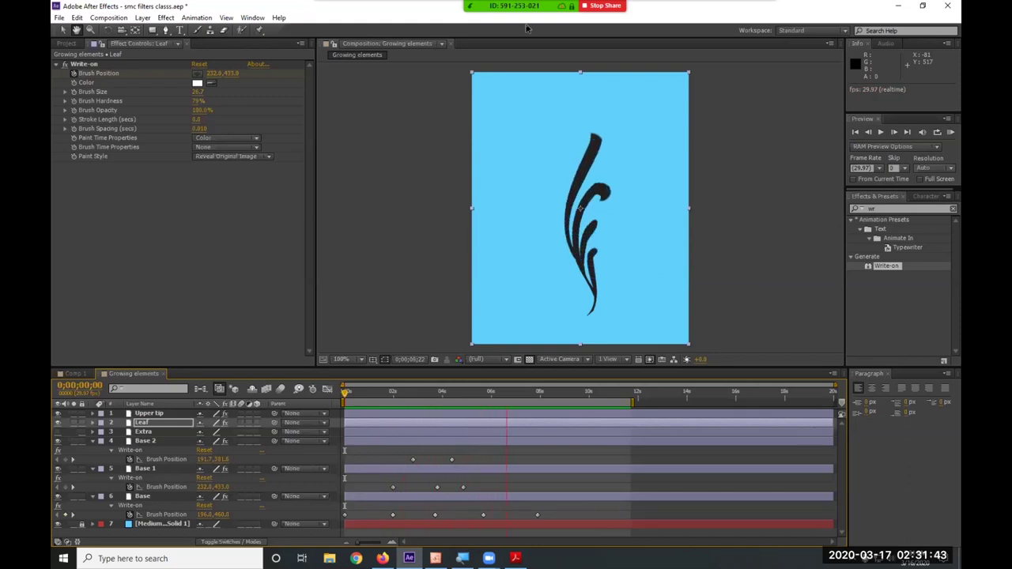
mouse_move(526, 28)
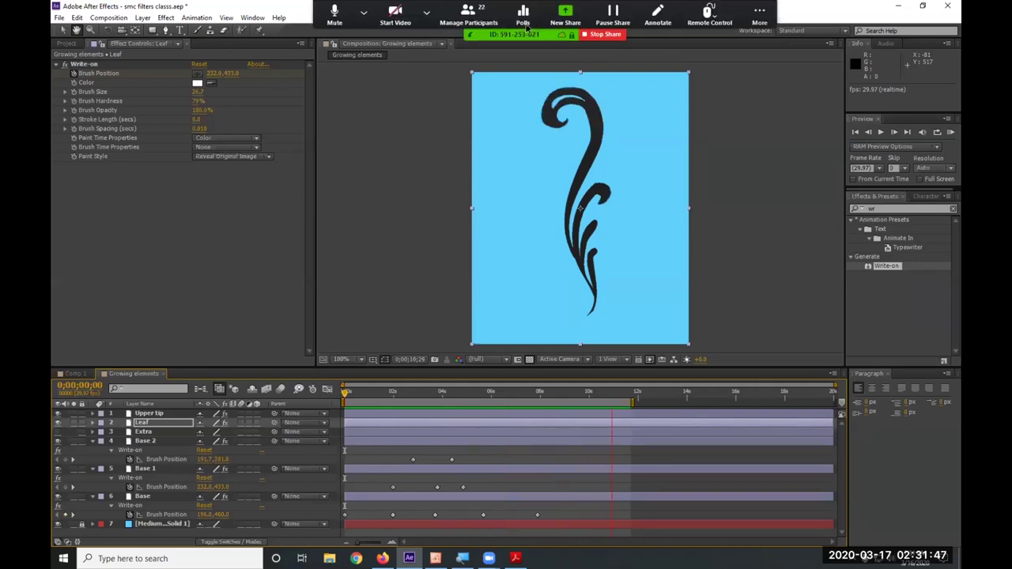
left_click(759, 16)
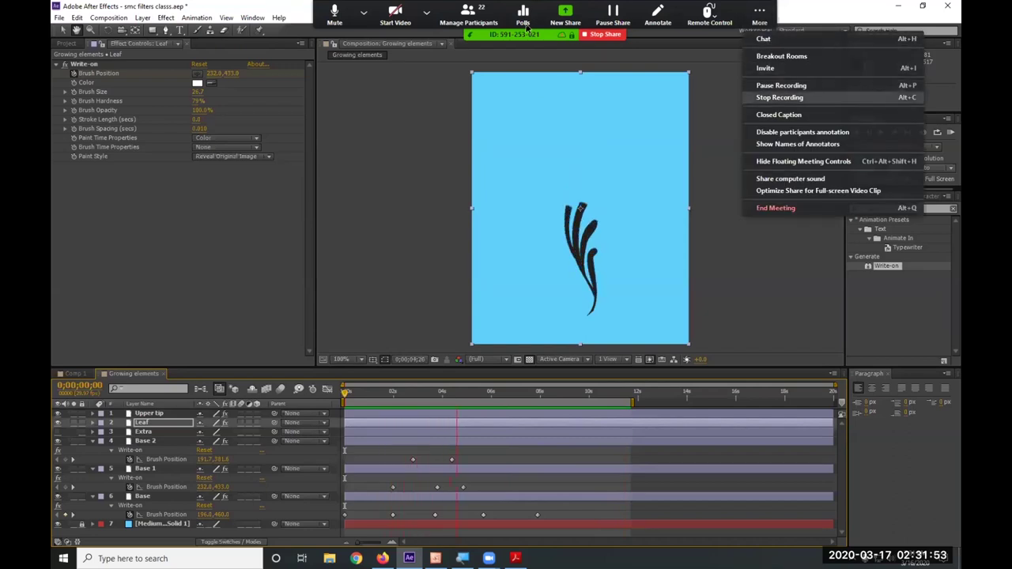
key("alt+c")
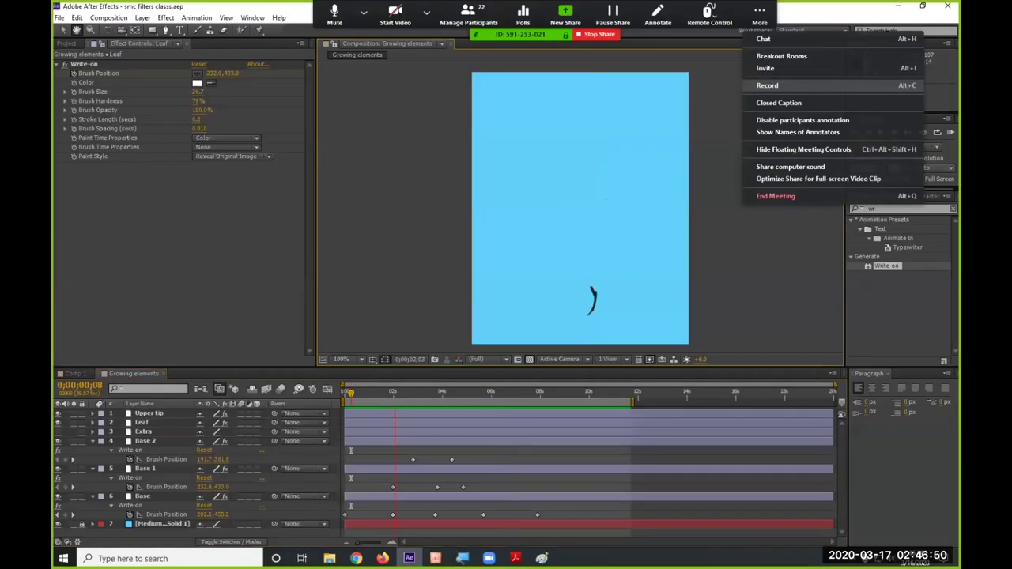
left_click(777, 83)
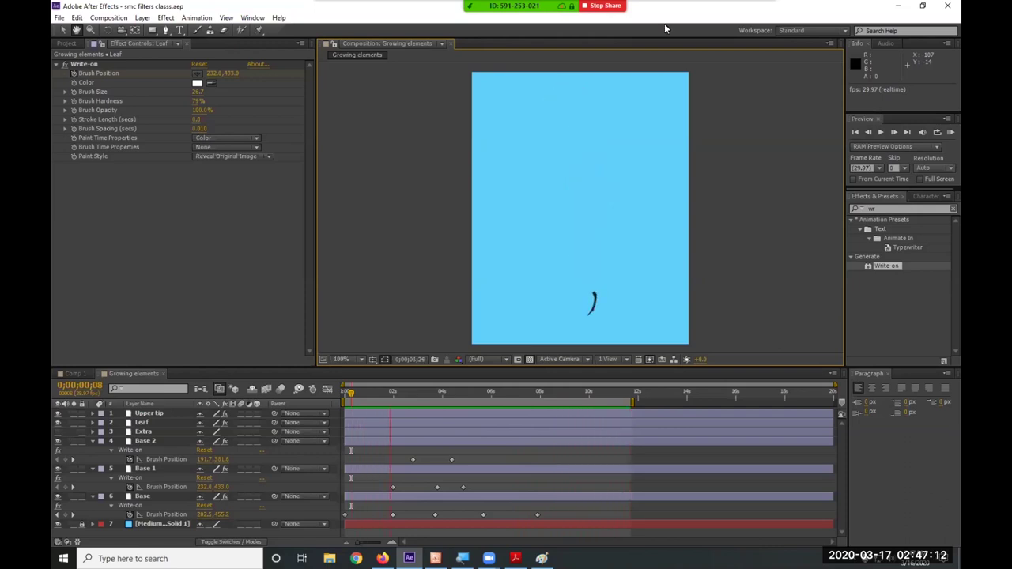
Change the Growing elements composition to the NTSC DV preset in its composition settings.
left_click(119, 19)
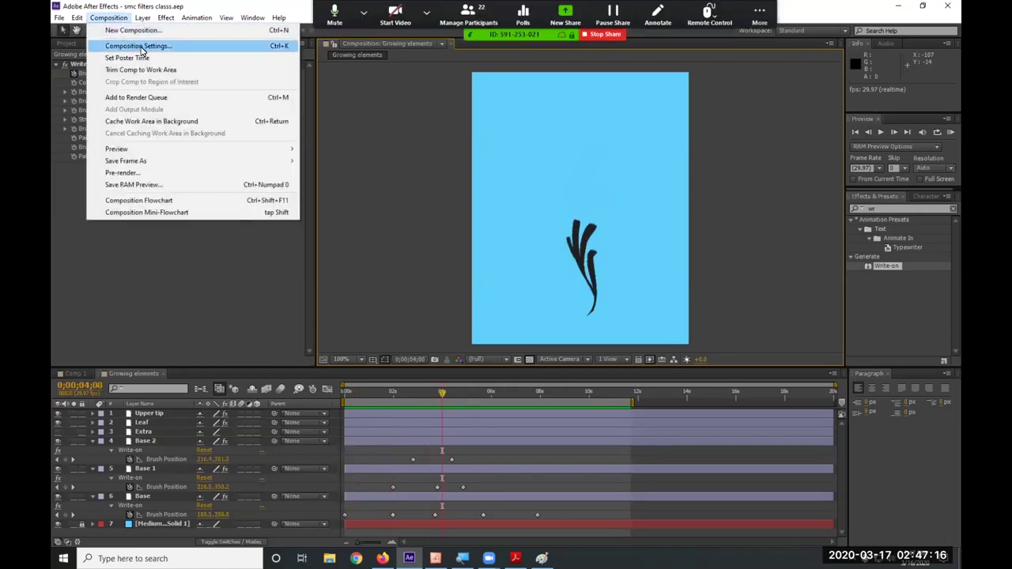
left_click(141, 47)
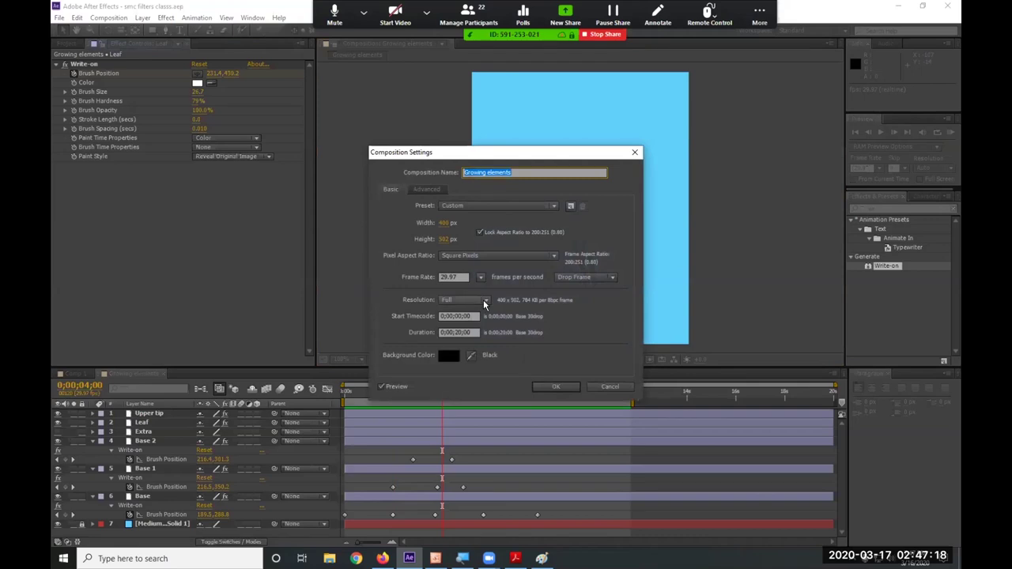
left_click(474, 332)
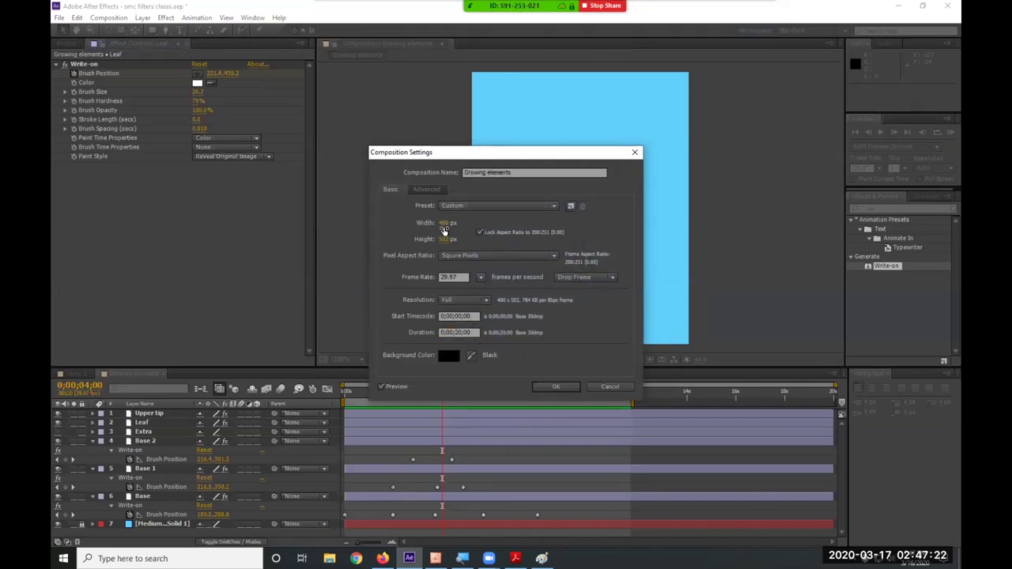
left_click(500, 207)
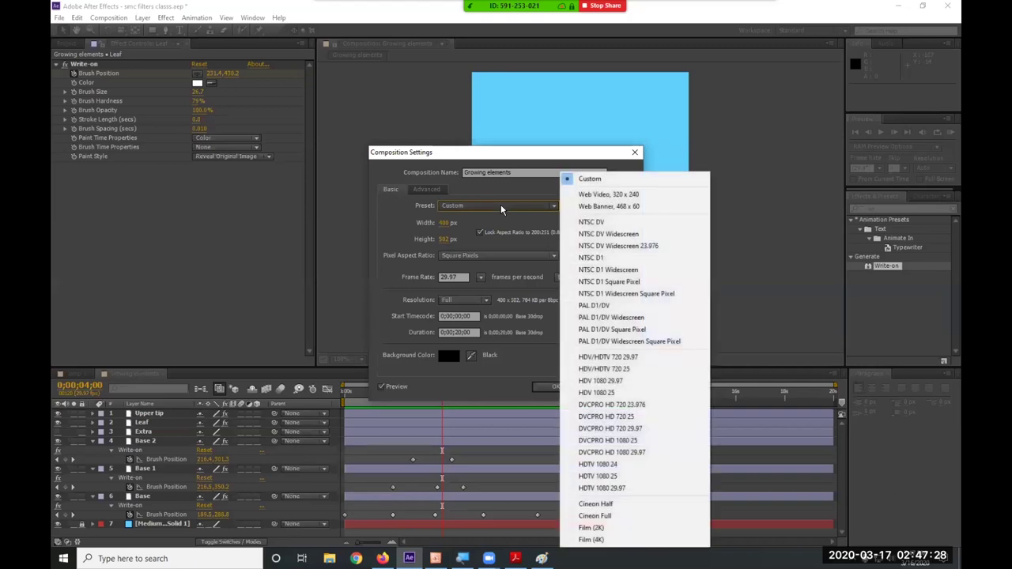
left_click(599, 222)
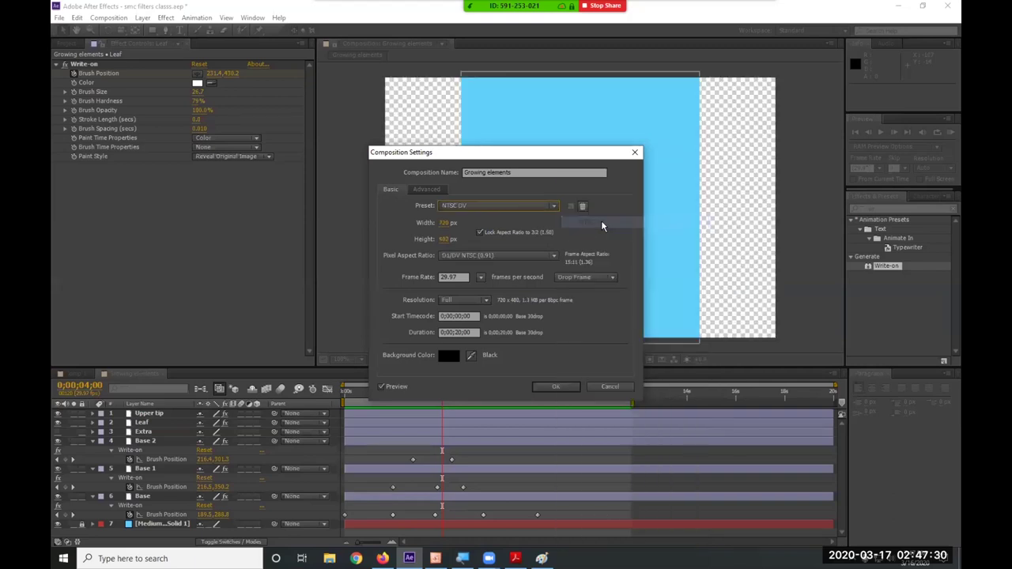
left_click(553, 386)
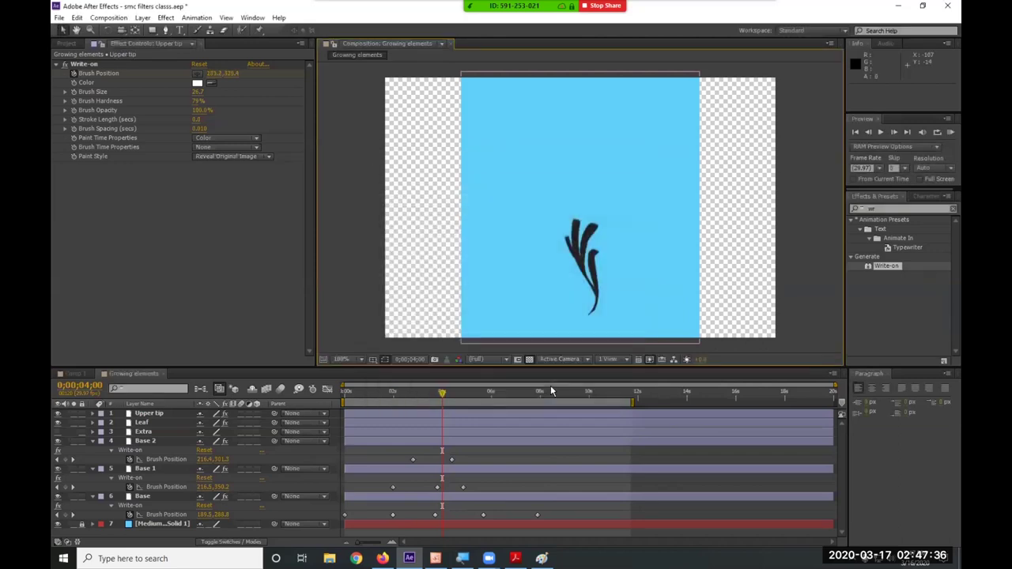
Stretch the blue background solid to about 171% width to fill the wider frame, and preview the animation from the start.
left_click(92, 441)
left_click(91, 450)
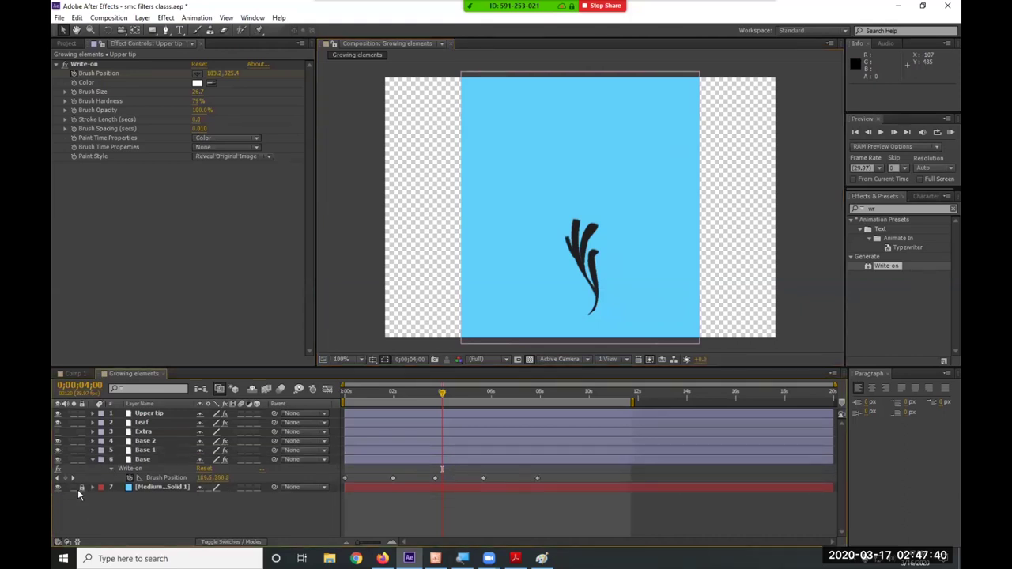
left_click(150, 488)
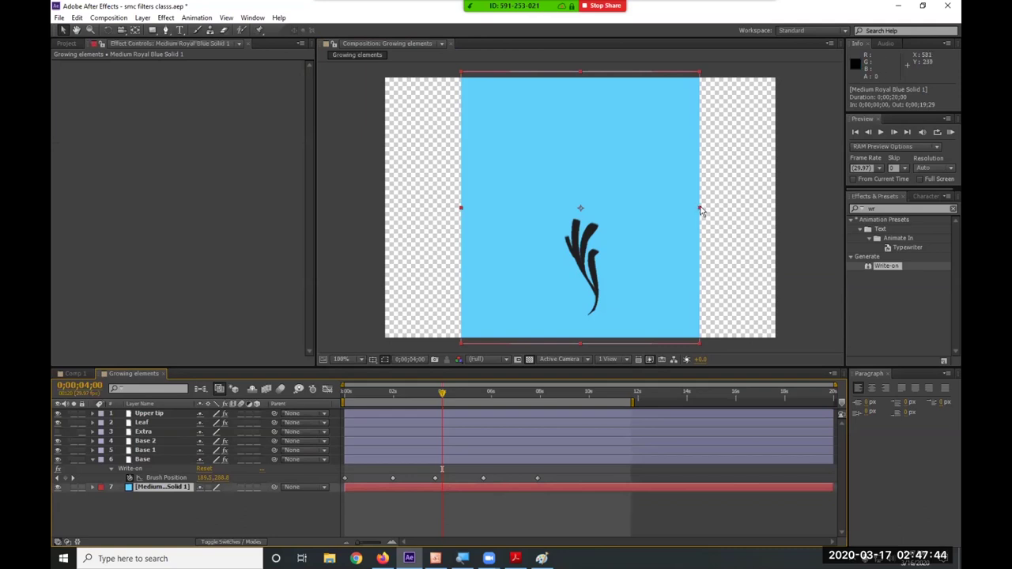
left_click_drag(708, 209, 783, 216)
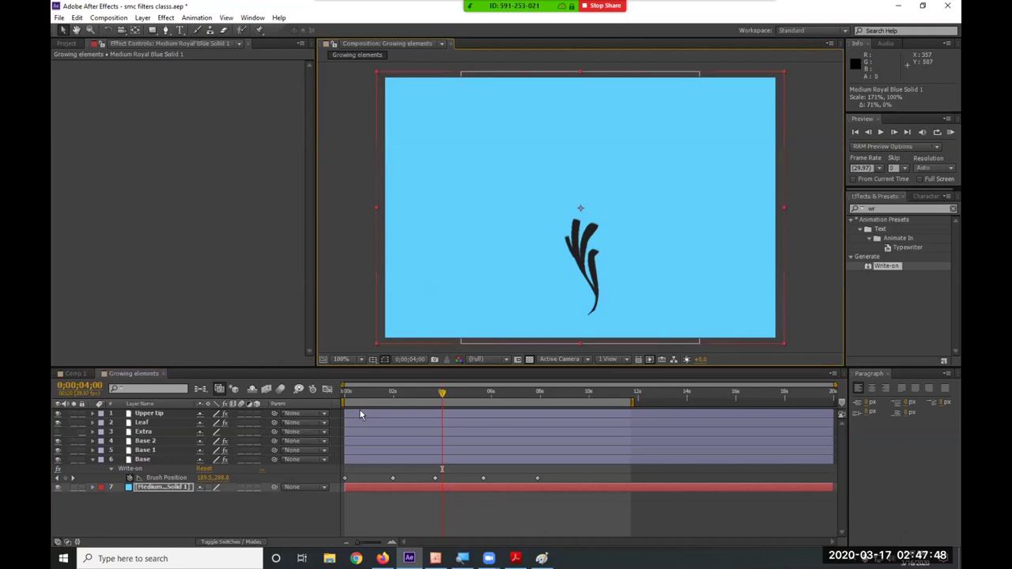
left_click_drag(374, 393, 281, 392)
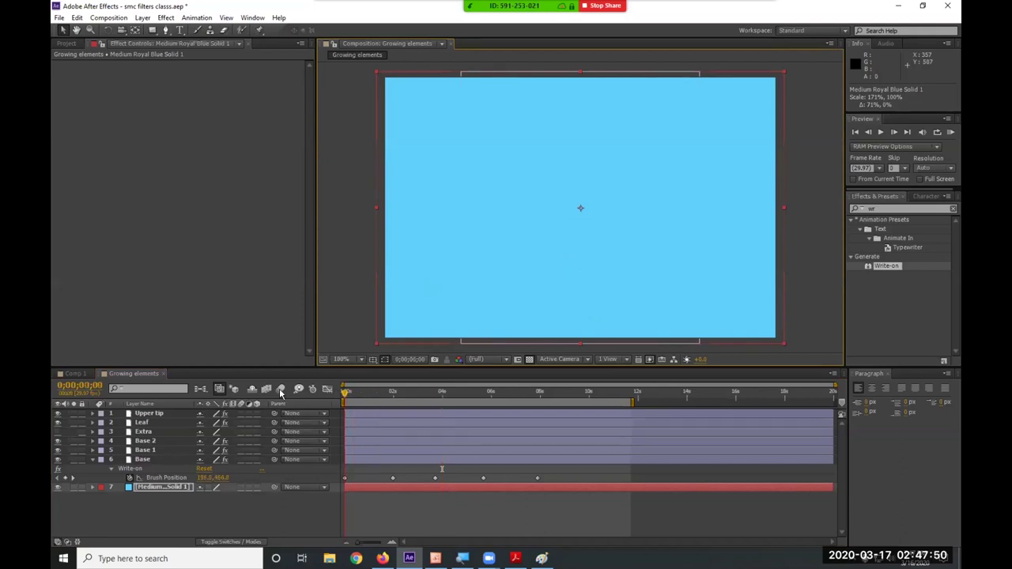
key("space")
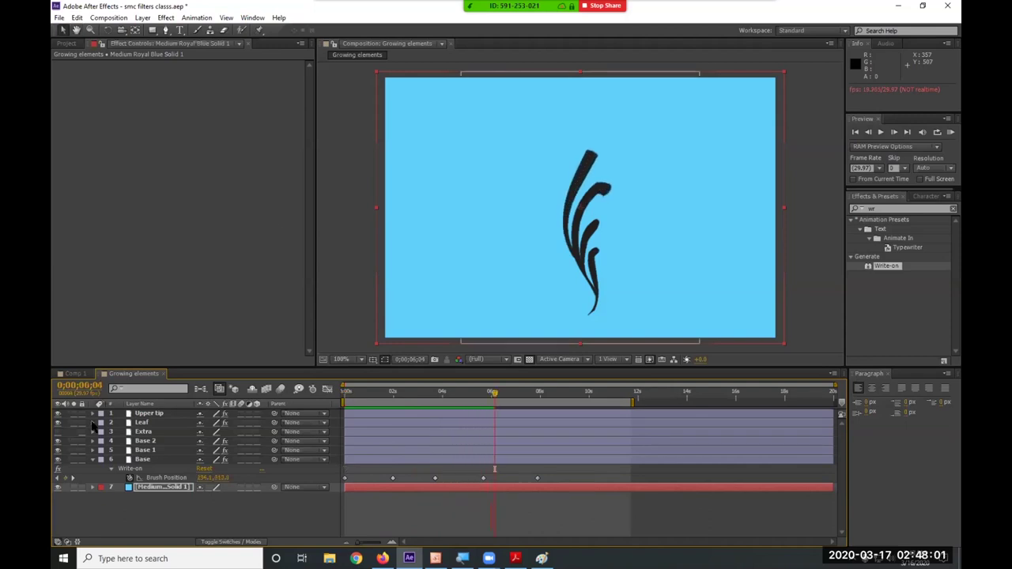
Delete the Write-on effect from the Leaf layer.
left_click(139, 423)
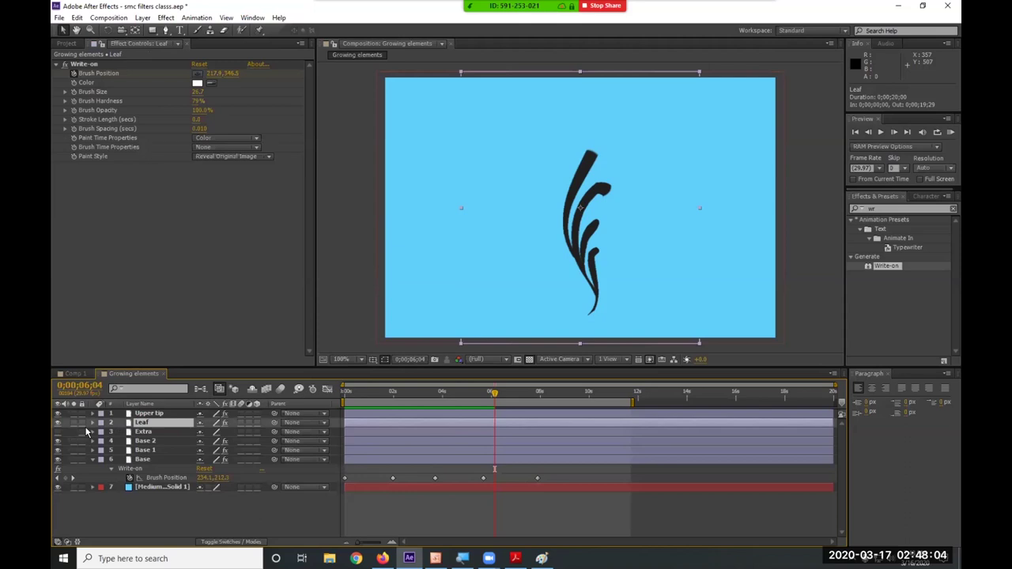
key("u")
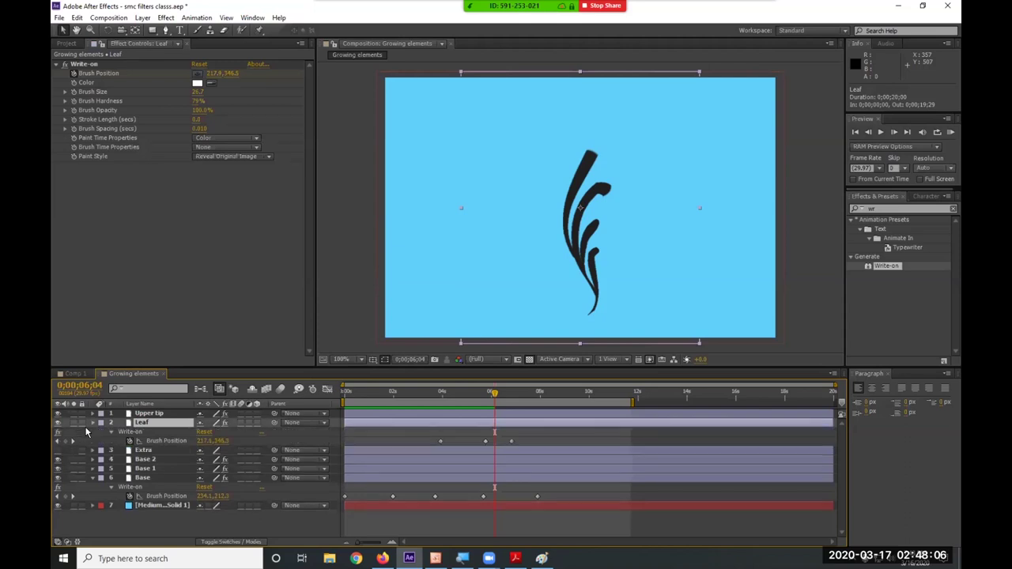
left_click(129, 432)
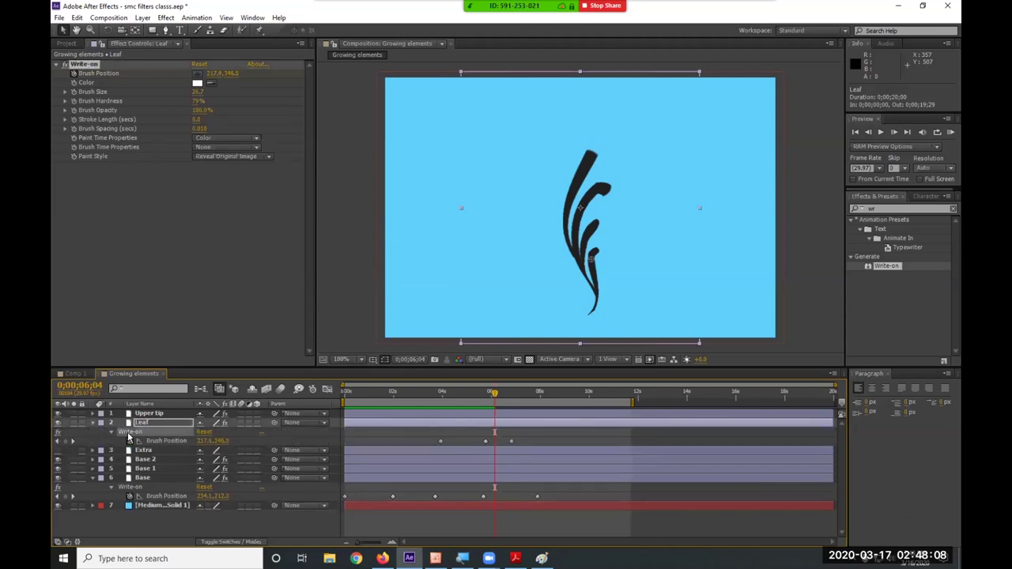
key("Delete")
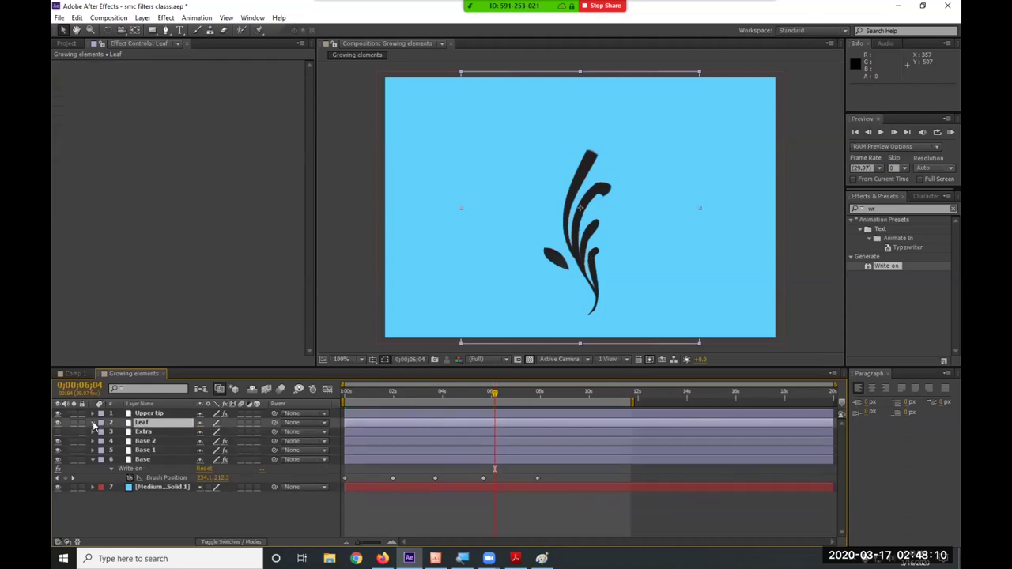
Expand the Leaf layer's transform properties and try varying its vertical Scale, ending at 115%.
left_click(93, 424)
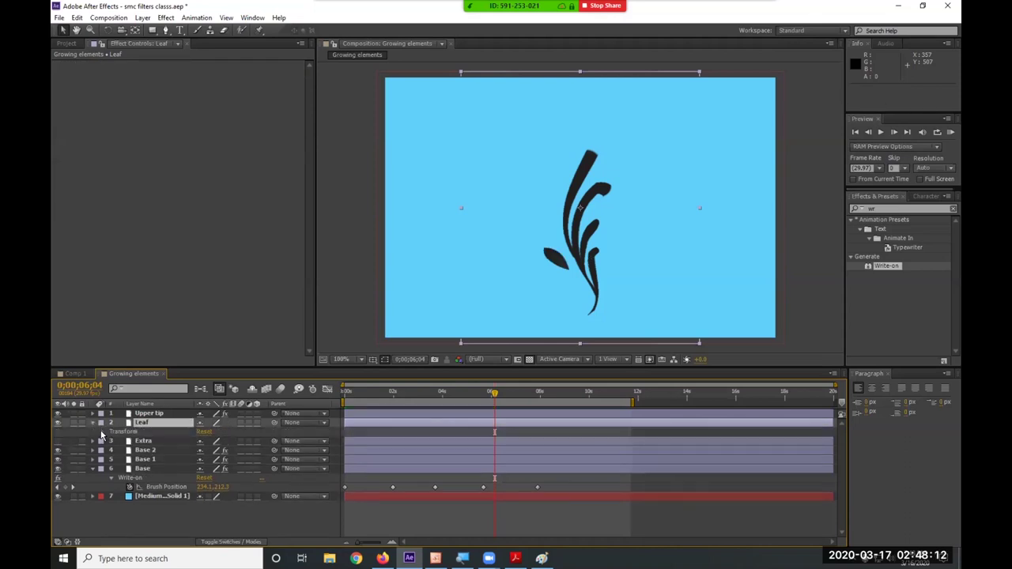
left_click(101, 434)
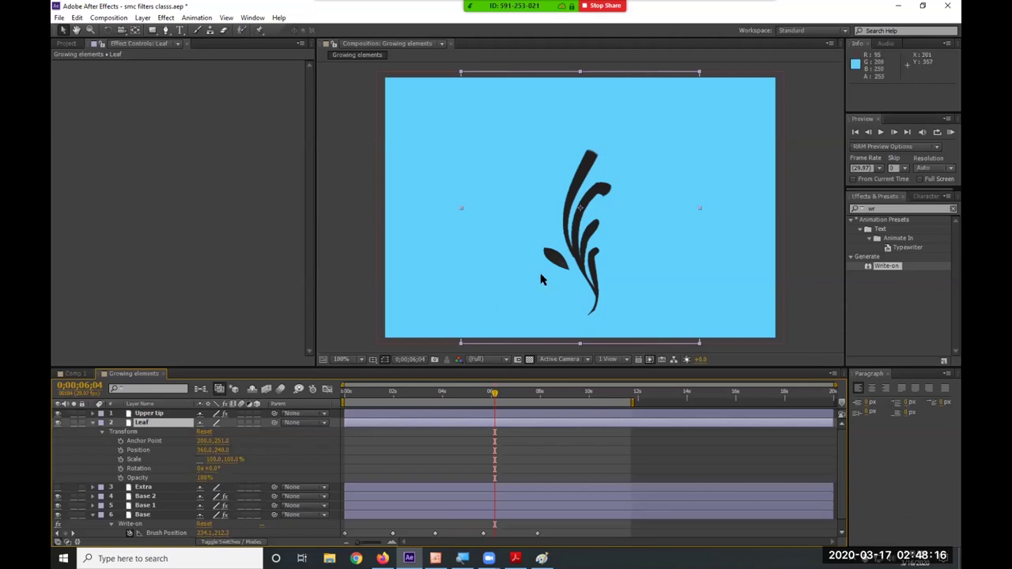
mouse_move(223, 458)
left_mouse_down()
mouse_move(212, 457)
mouse_move(225, 457)
left_mouse_up()
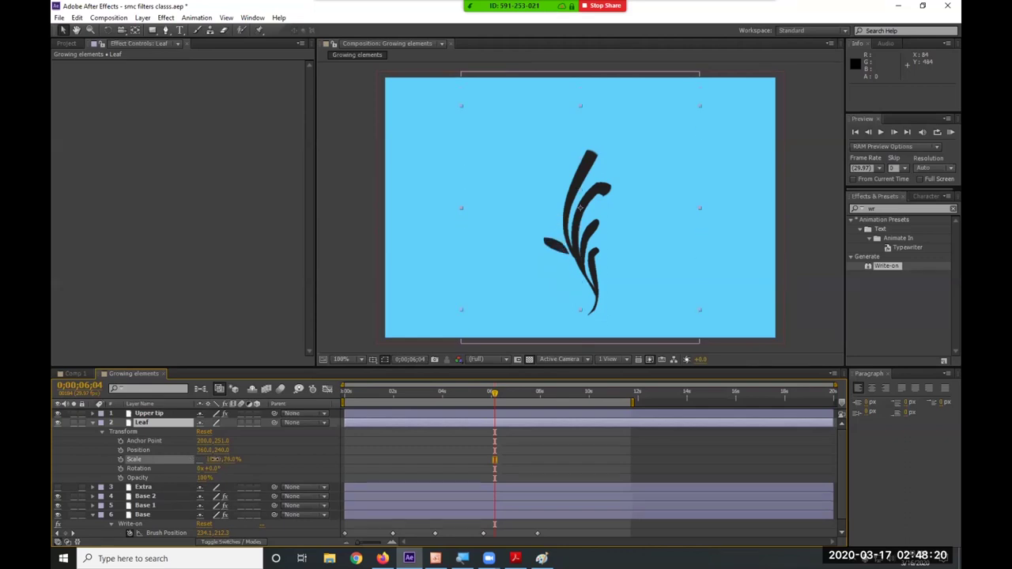
key("Return")
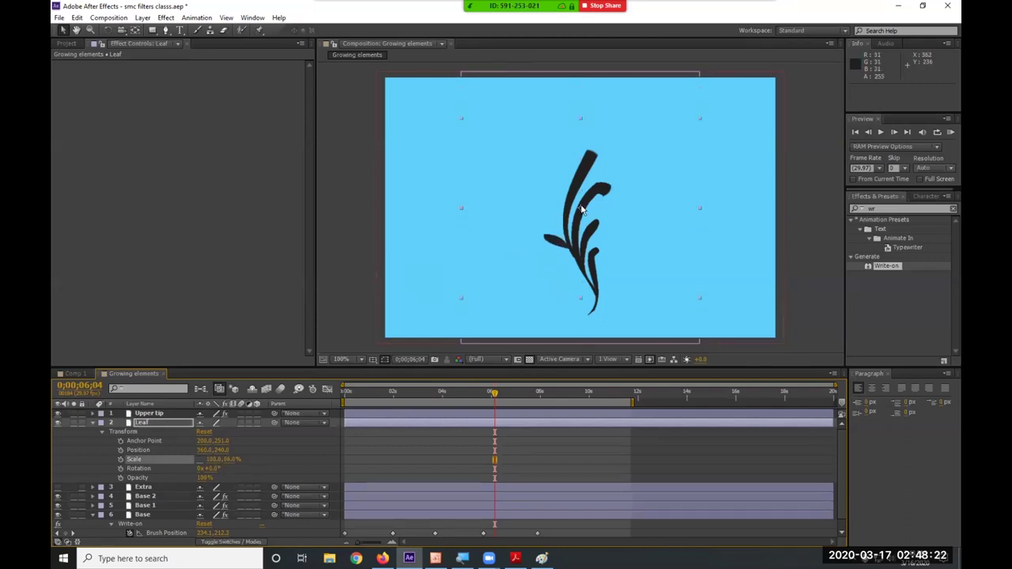
left_click_drag(227, 459, 255, 459)
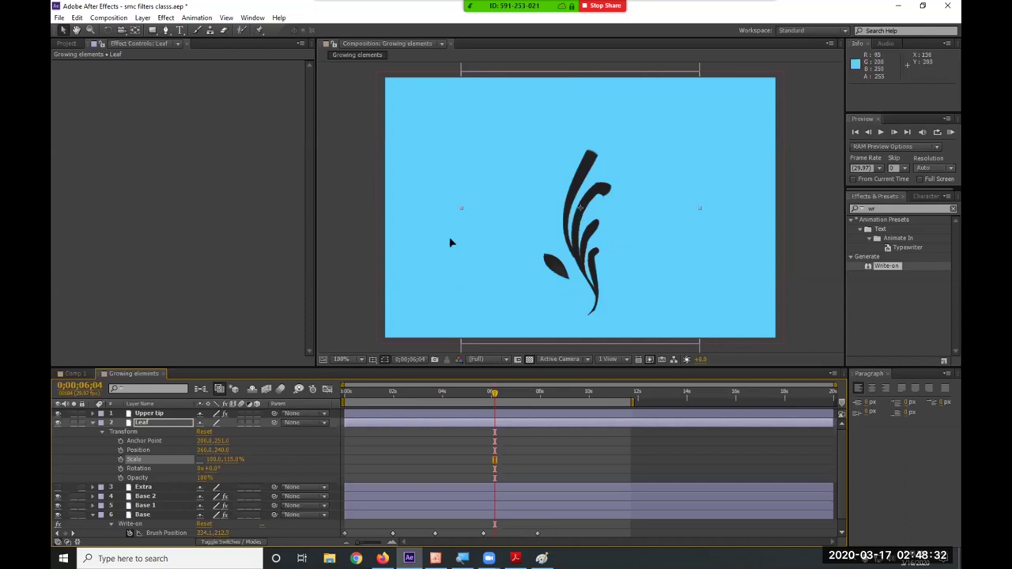
Move the Leaf layer's anchor point to the leaf's base and position the leaf against the stem at 343, 331.
mouse_move(536, 271)
left_mouse_down()
mouse_move(524, 256)
mouse_move(547, 259)
left_mouse_up()
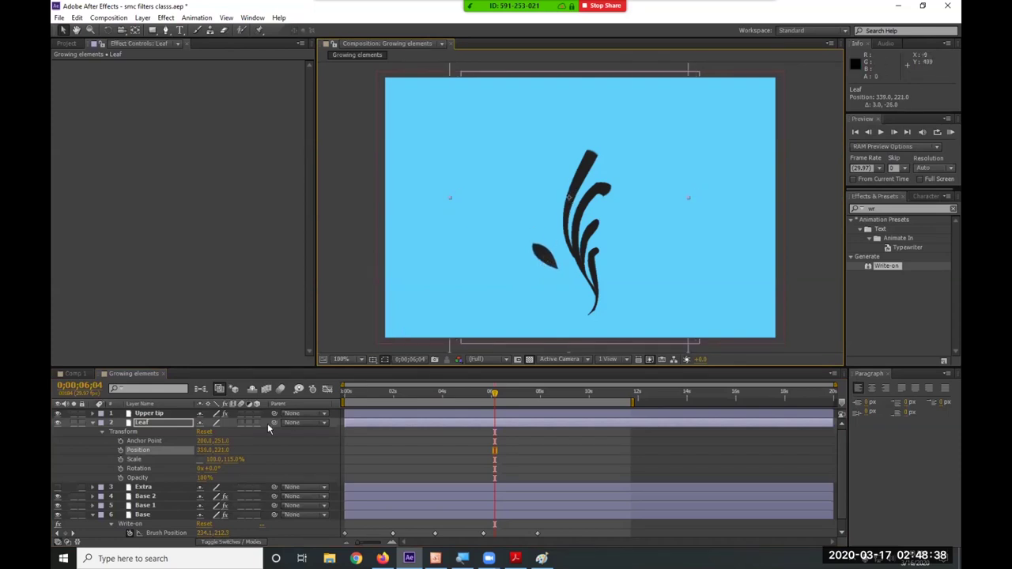
left_click_drag(221, 441, 185, 446)
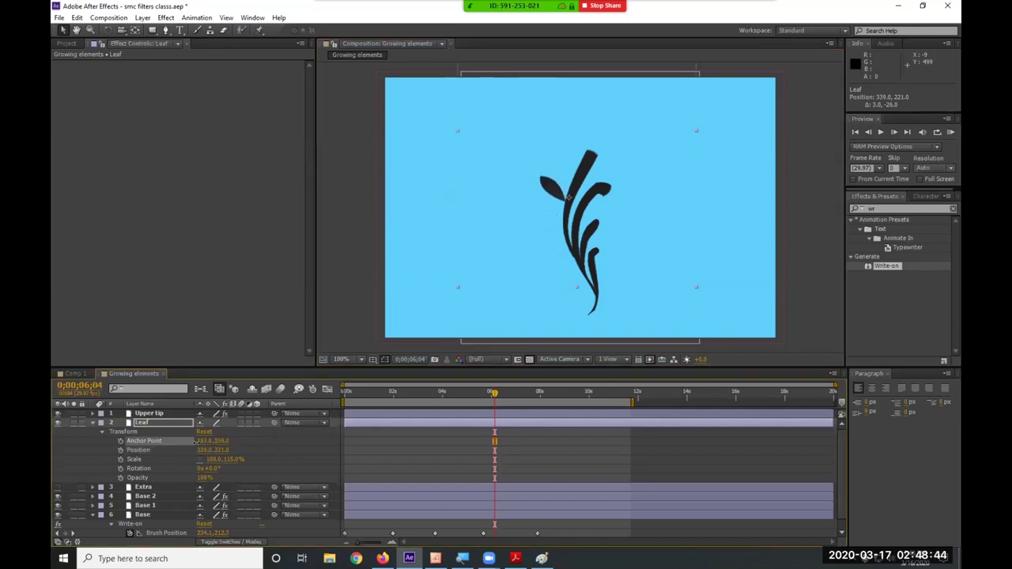
left_click_drag(519, 230, 539, 285)
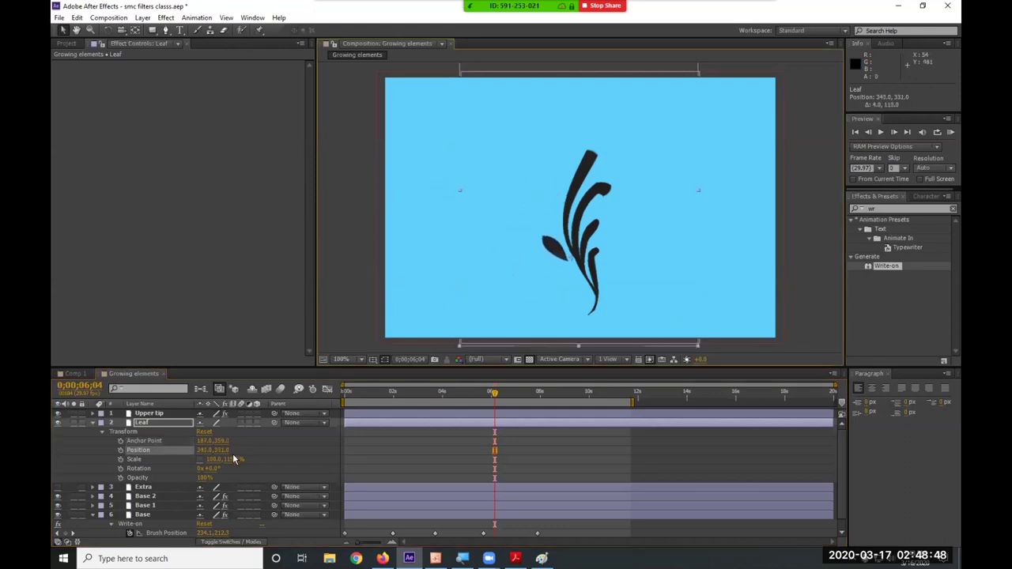
Rotate the leaf to -25° and set a first Scale keyframe of 0, 37% at 0;00;03;02 on the Leaf layer.
mouse_move(210, 469)
left_mouse_down()
mouse_move(190, 469)
mouse_move(227, 459)
mouse_move(158, 463)
left_mouse_up()
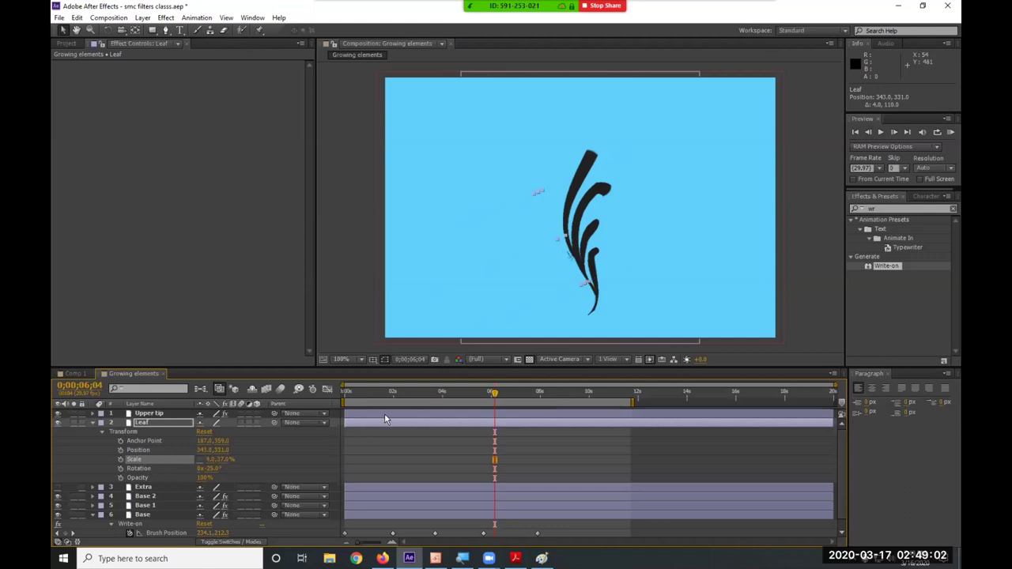
mouse_move(411, 396)
left_mouse_down()
mouse_move(391, 395)
mouse_move(419, 397)
left_mouse_up()
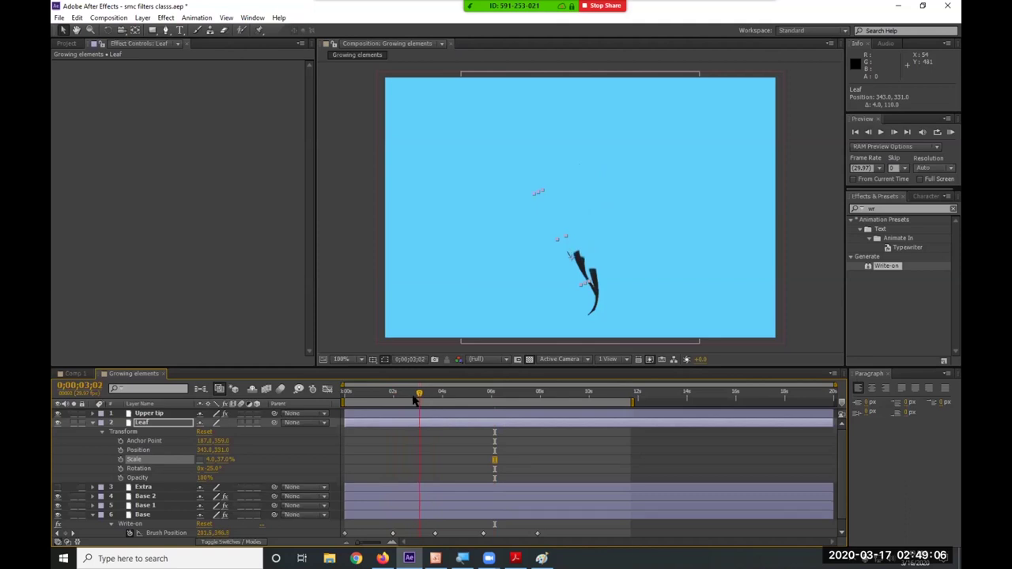
left_click(214, 459)
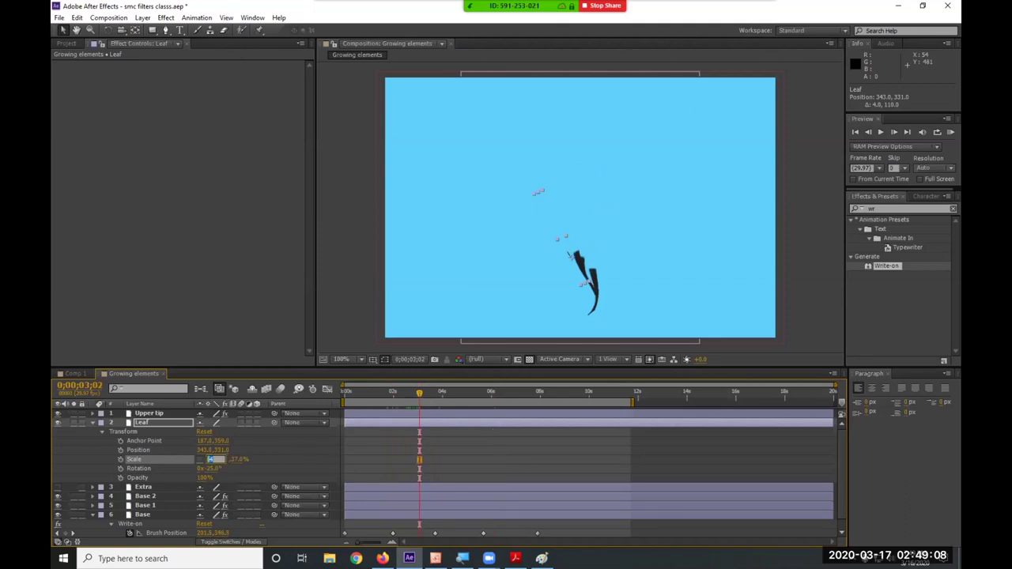
type("0")
key("Return")
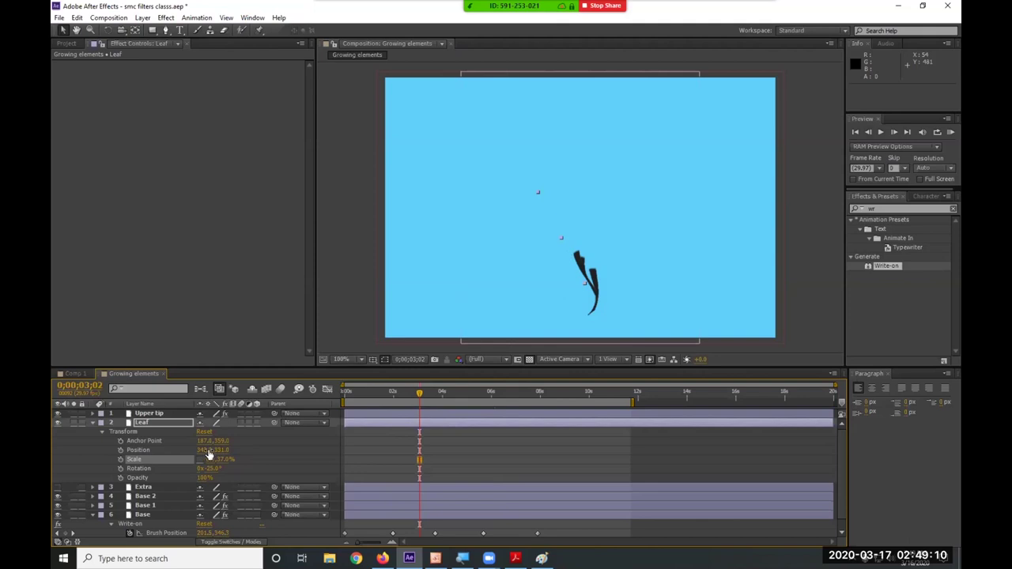
left_click(121, 459)
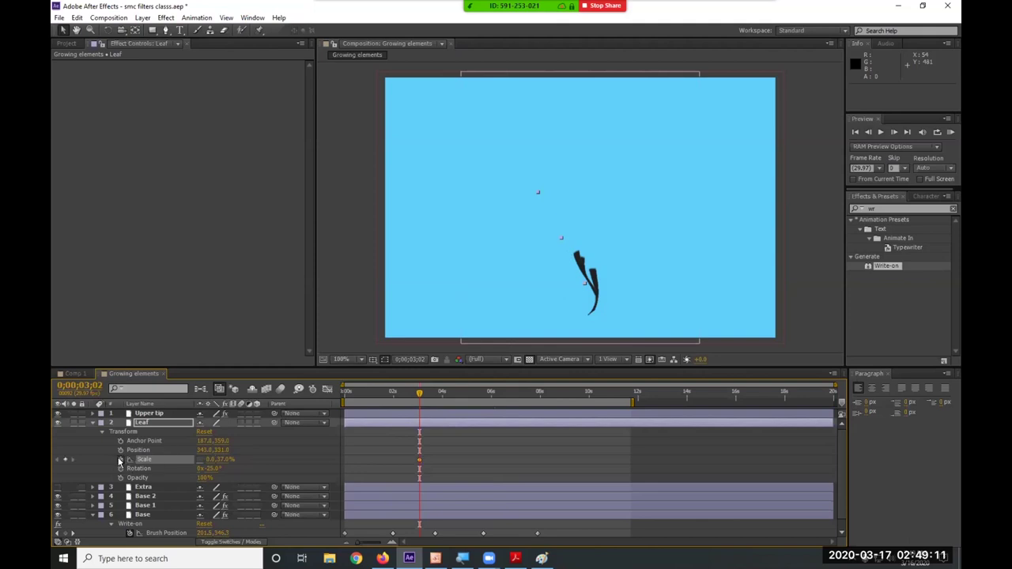
Add a second Leaf Scale keyframe of 85, 93% at 0;00;04;14 and preview the growth from the start.
left_click(453, 393)
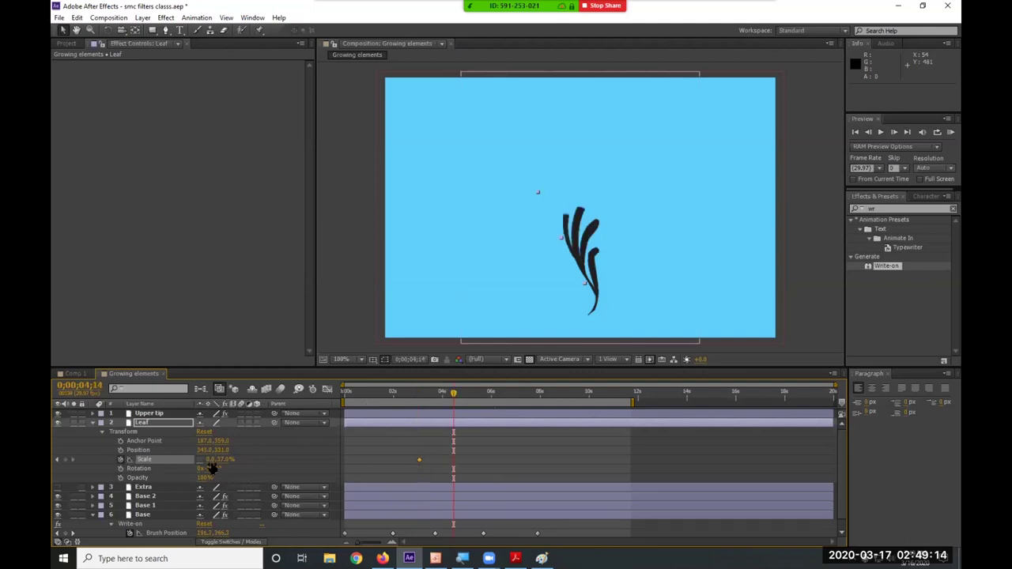
mouse_move(210, 459)
left_mouse_down()
mouse_move(254, 459)
mouse_move(213, 465)
mouse_move(227, 462)
left_mouse_up()
key("KP_0")
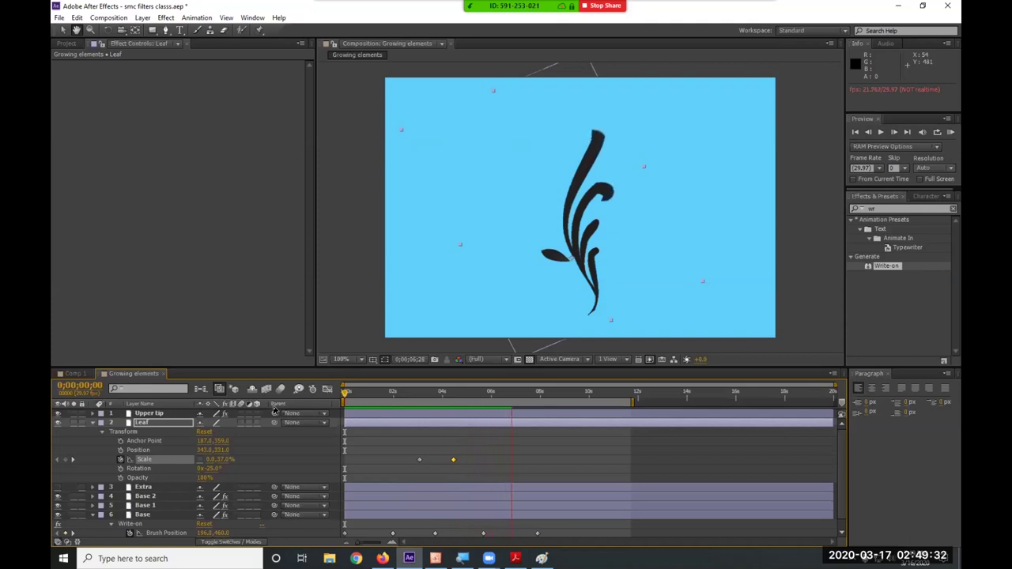
key("space")
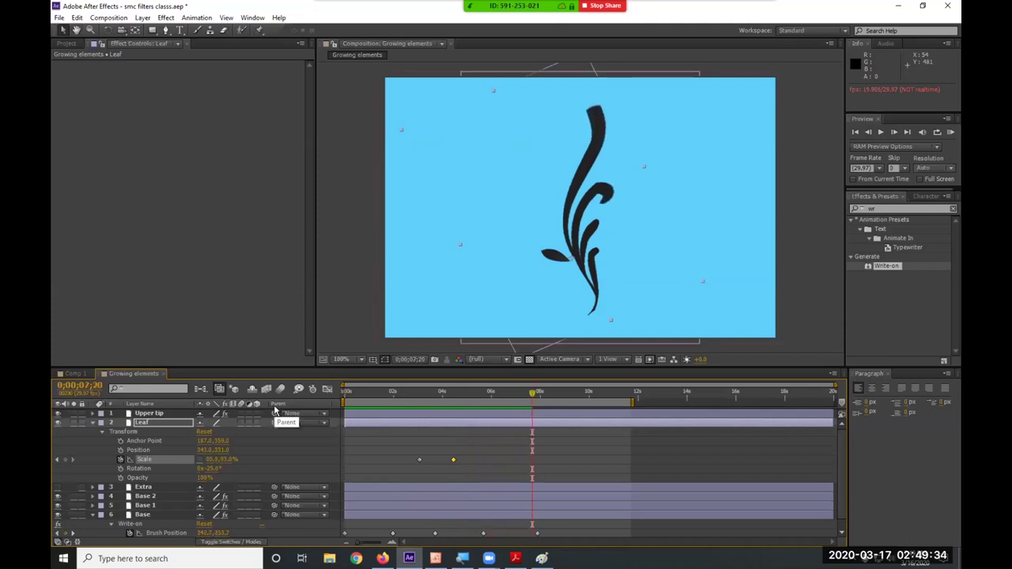
Reset the Leaf layer's transform at 0;00;07;20 and move its anchor point to the leaf's base tip with the Pan Behind tool.
left_click(204, 432)
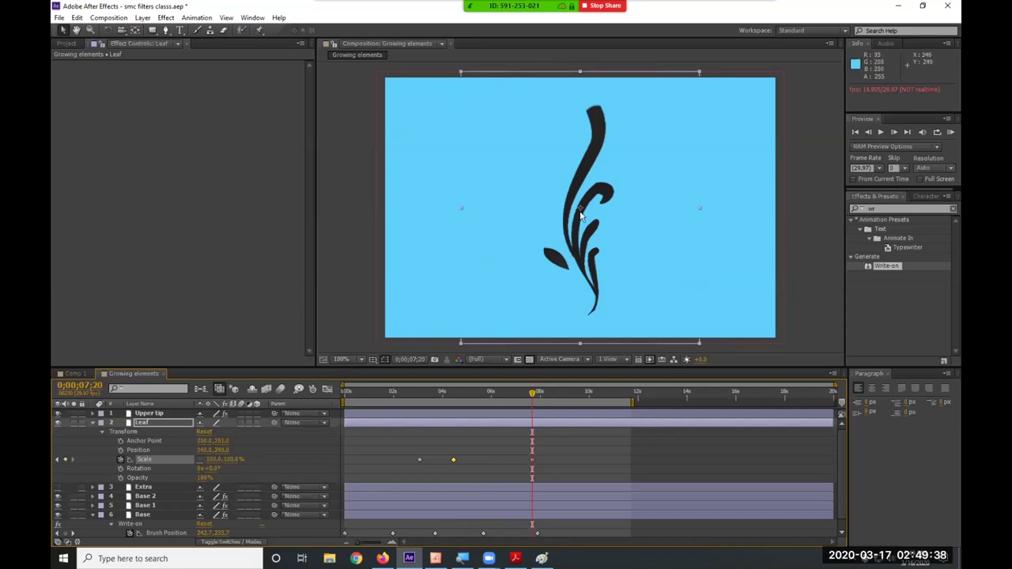
scroll(577, 210, "up", 3)
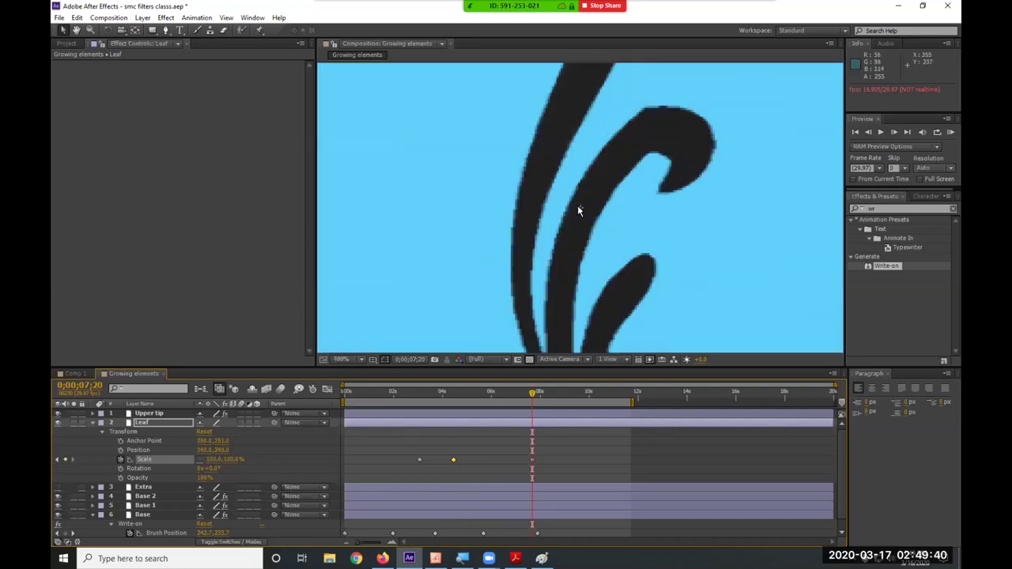
scroll(581, 208, "down", 2)
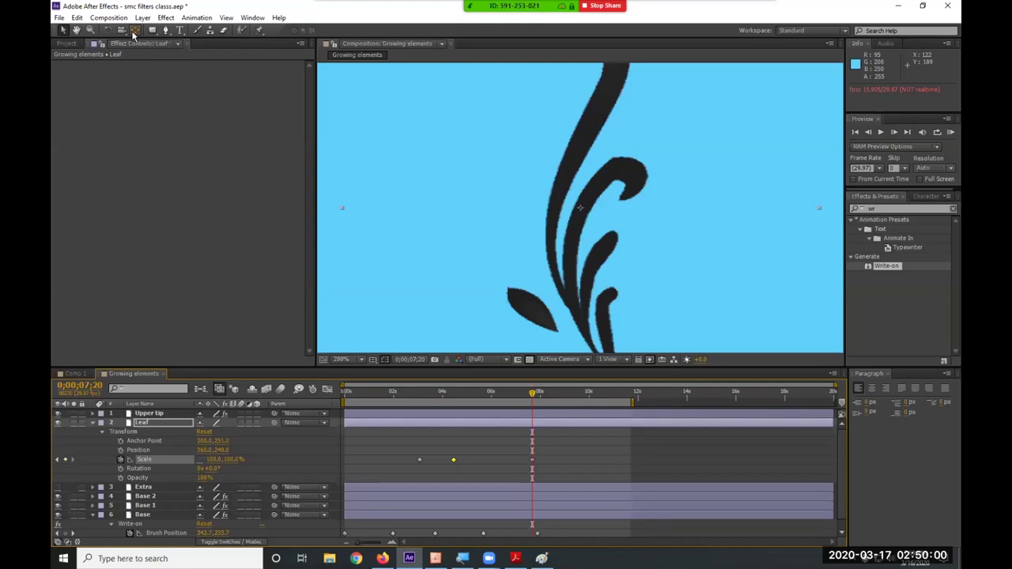
left_click(135, 31)
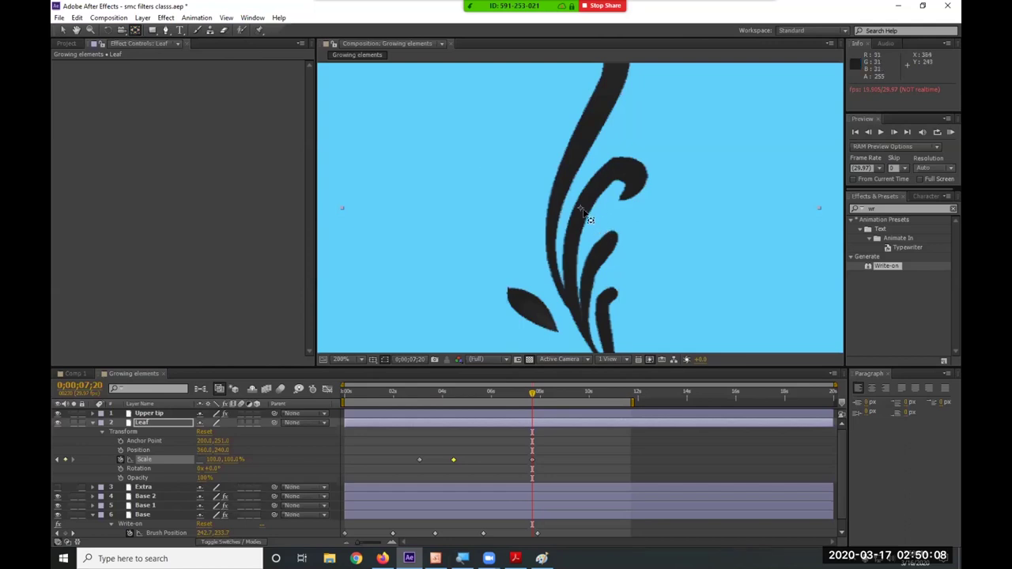
left_click_drag(580, 208, 557, 334)
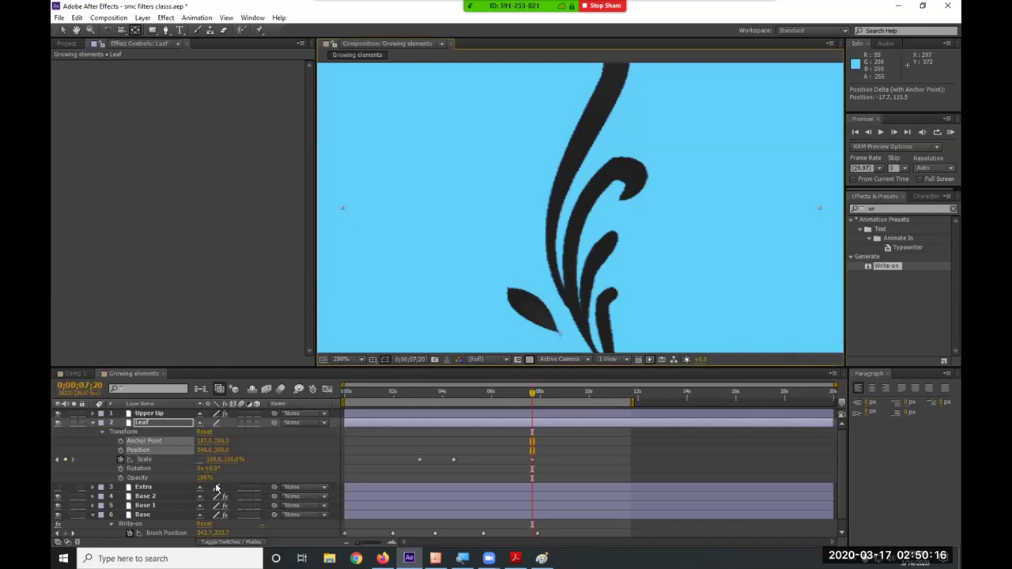
Try shrinking the leaf toward its base at 0;00;07;20 by reducing its Scale, with the width at 0%.
left_click_drag(210, 460, 142, 466)
left_click(210, 459)
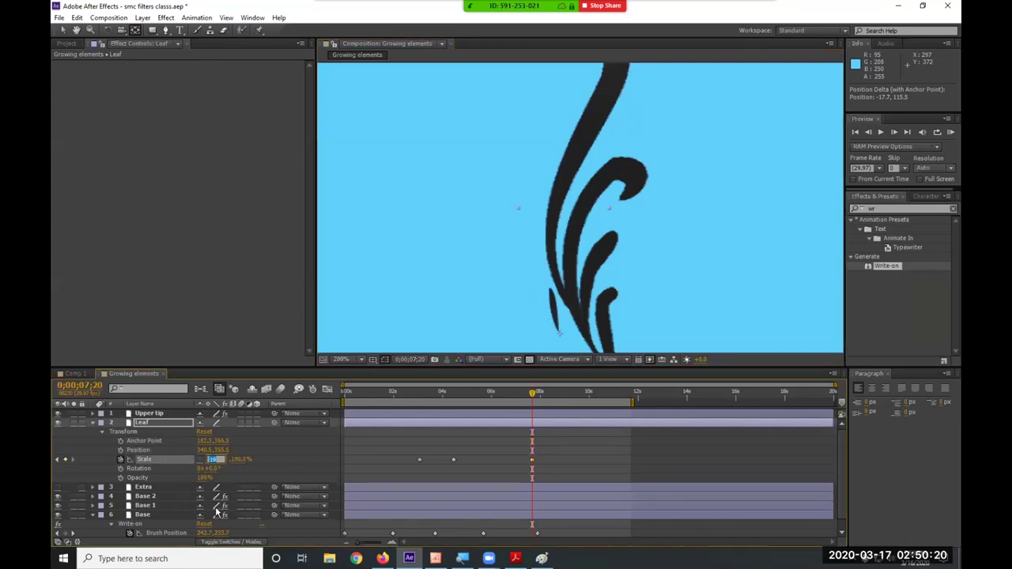
type("0")
key("Return")
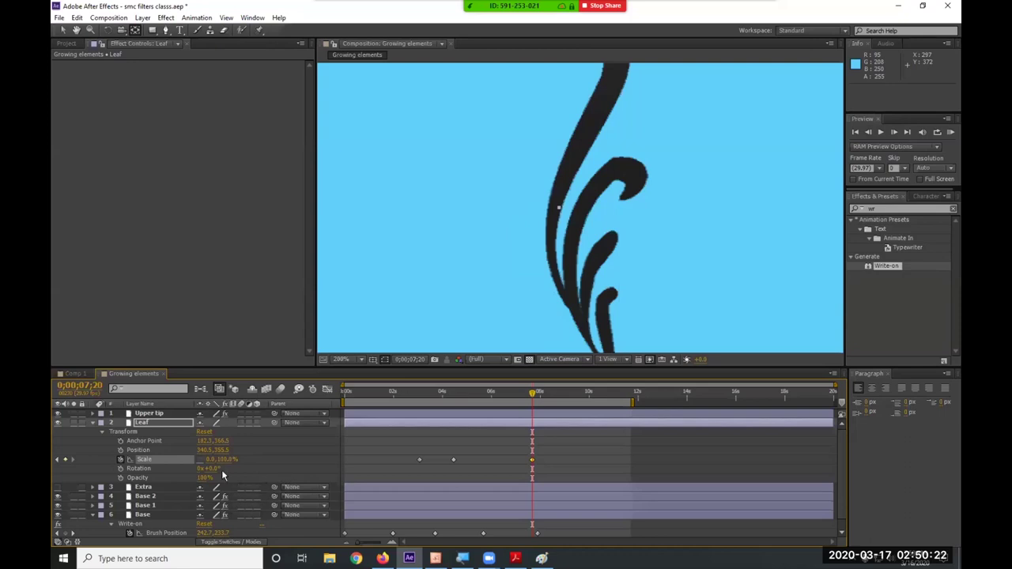
left_click_drag(226, 459, 201, 459)
Remove the Leaf's extra Scale keyframe at 0;00;07;20 and preview the animation through the upper tip.
left_click_drag(203, 467, 205, 467)
mouse_move(438, 397)
left_mouse_down()
mouse_move(396, 395)
mouse_move(432, 403)
left_mouse_up()
left_click_drag(455, 408, 532, 418)
left_click(57, 460)
left_click(362, 391)
key("KP_0")
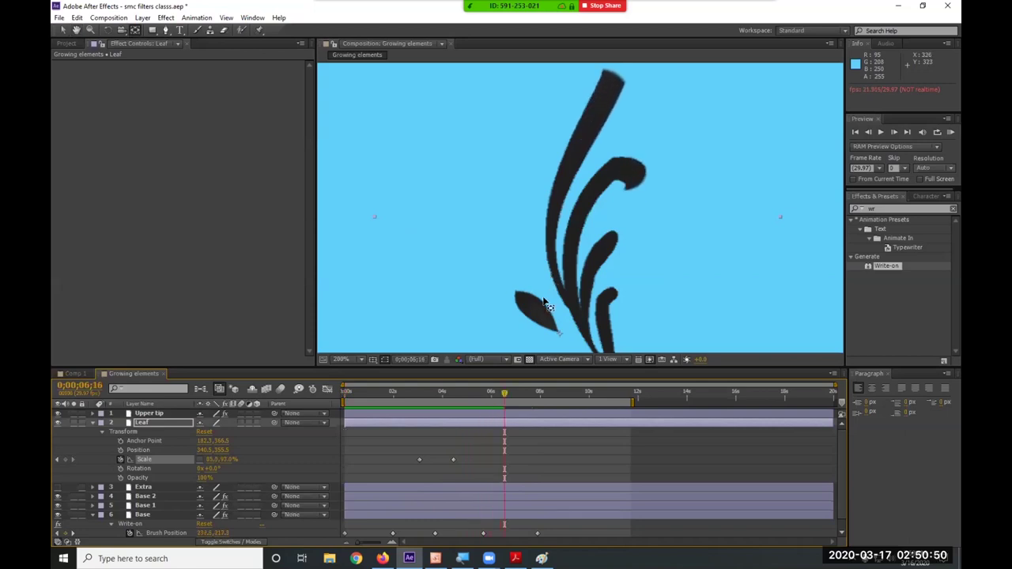
scroll(546, 304, "down", 1)
mouse_move(507, 392)
left_mouse_down()
mouse_move(546, 395)
mouse_move(533, 396)
left_mouse_up()
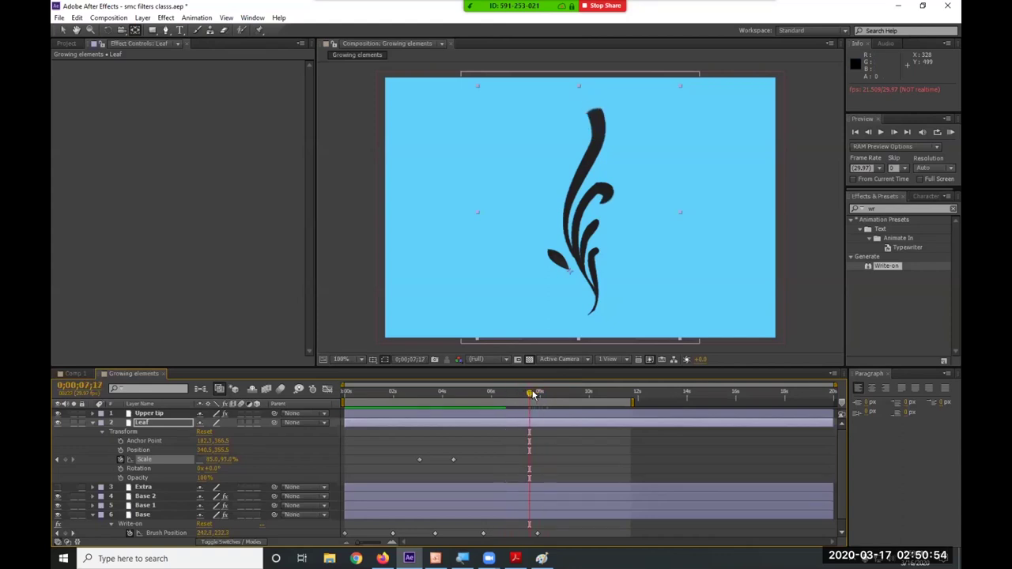
key("space")
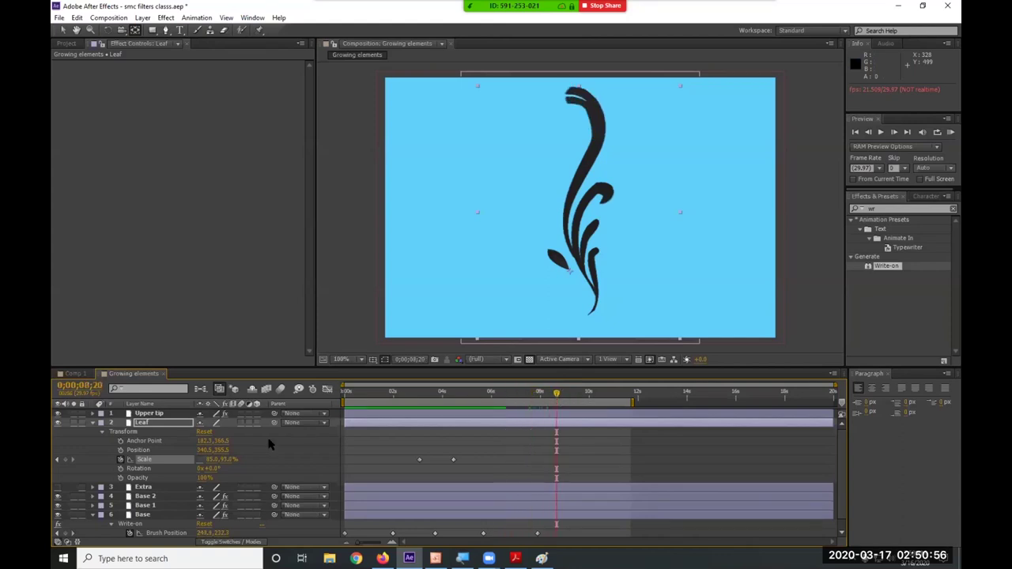
Duplicate the Leaf layer at 0;00;07;27 and move the copy up along the stem to 319.5, 280.5.
left_click(92, 423)
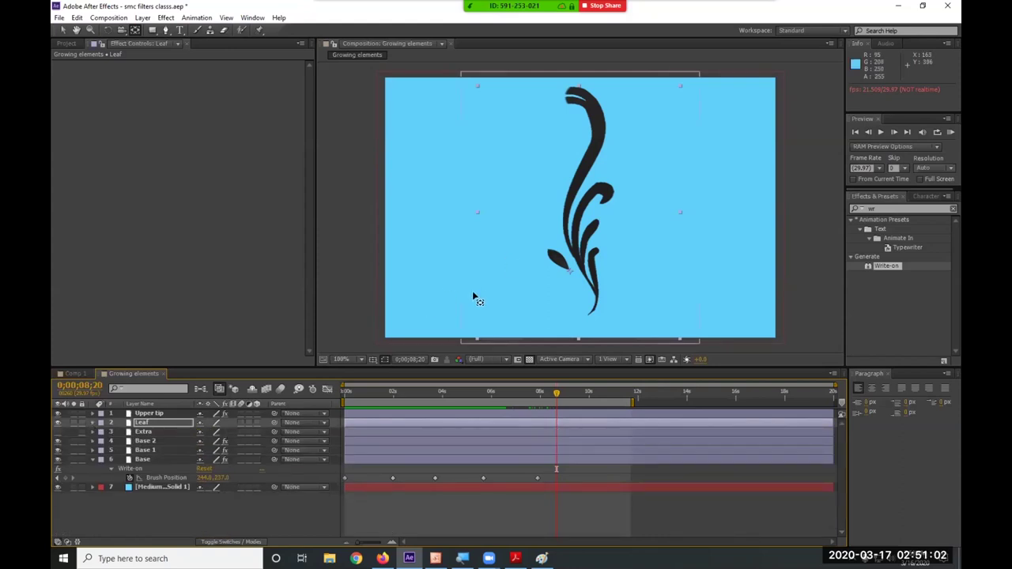
left_click_drag(558, 397, 578, 393)
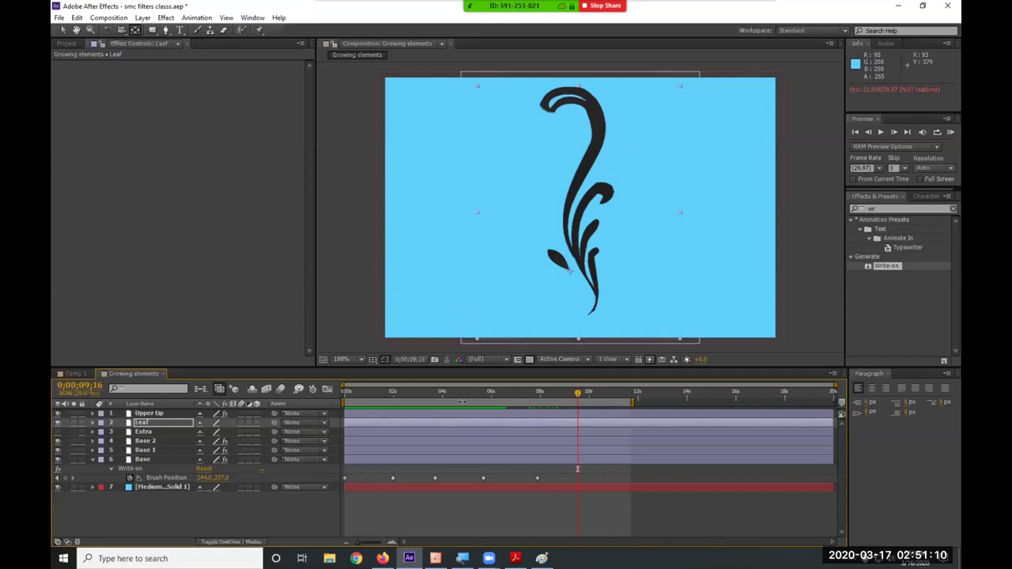
mouse_move(576, 399)
left_mouse_down()
mouse_move(391, 399)
mouse_move(535, 407)
left_mouse_up()
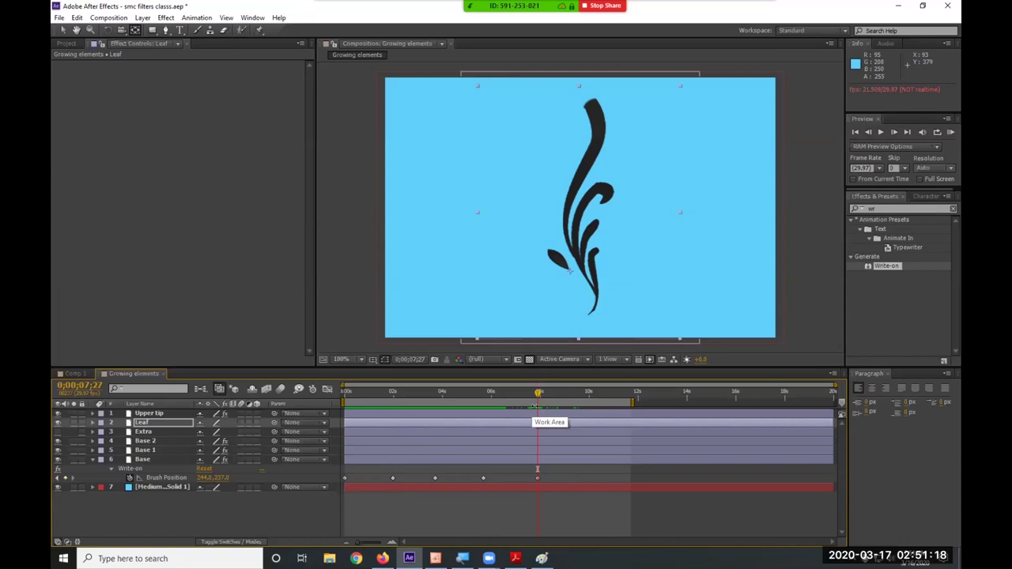
left_click(153, 426)
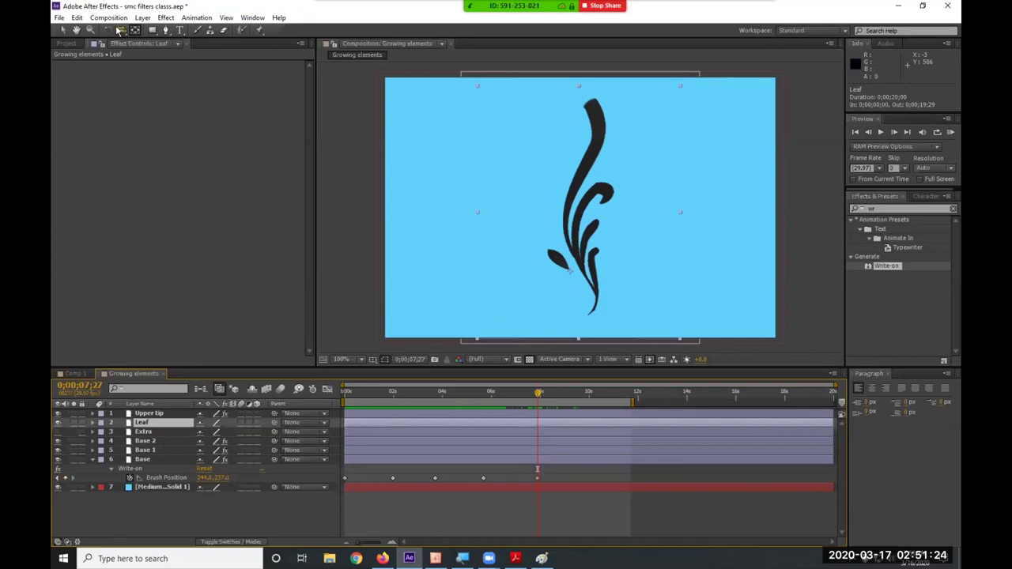
left_click(76, 20)
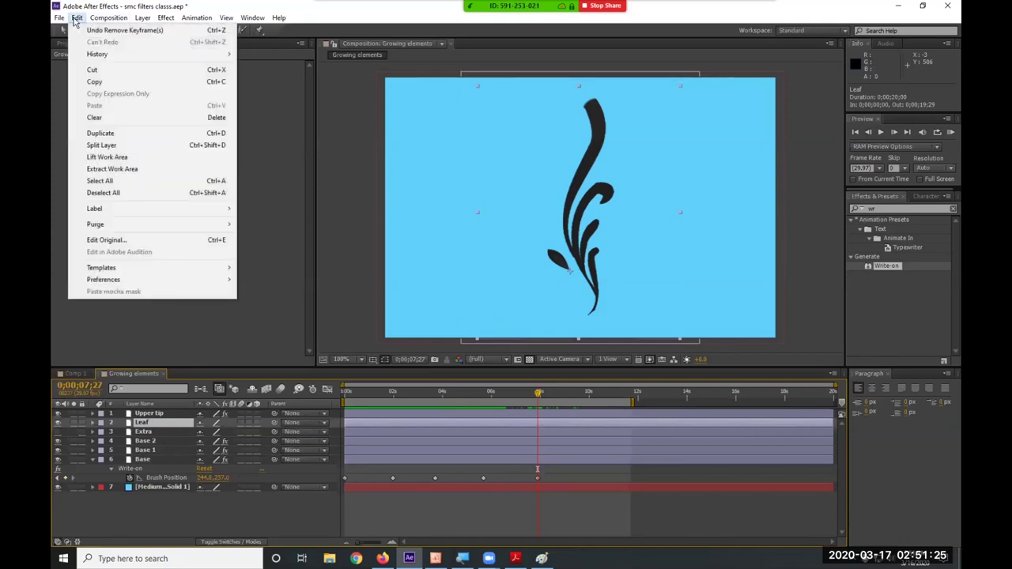
left_click(101, 133)
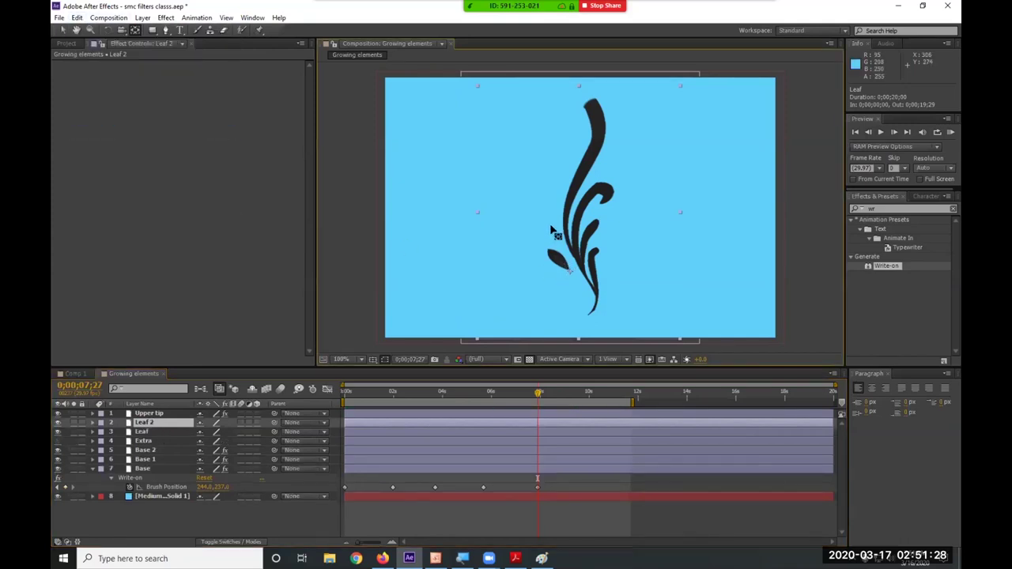
left_click(65, 31)
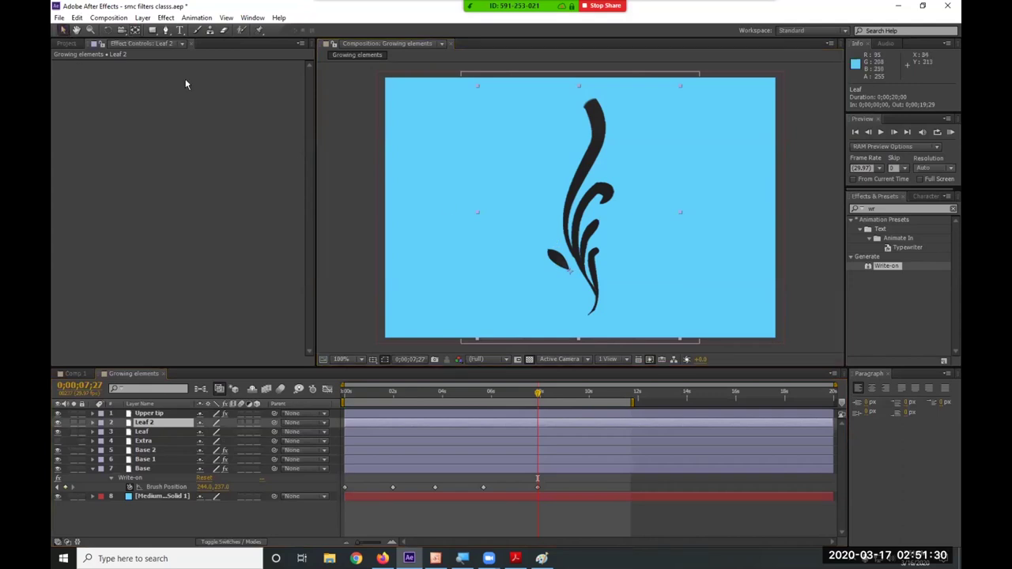
left_click_drag(563, 266, 552, 222)
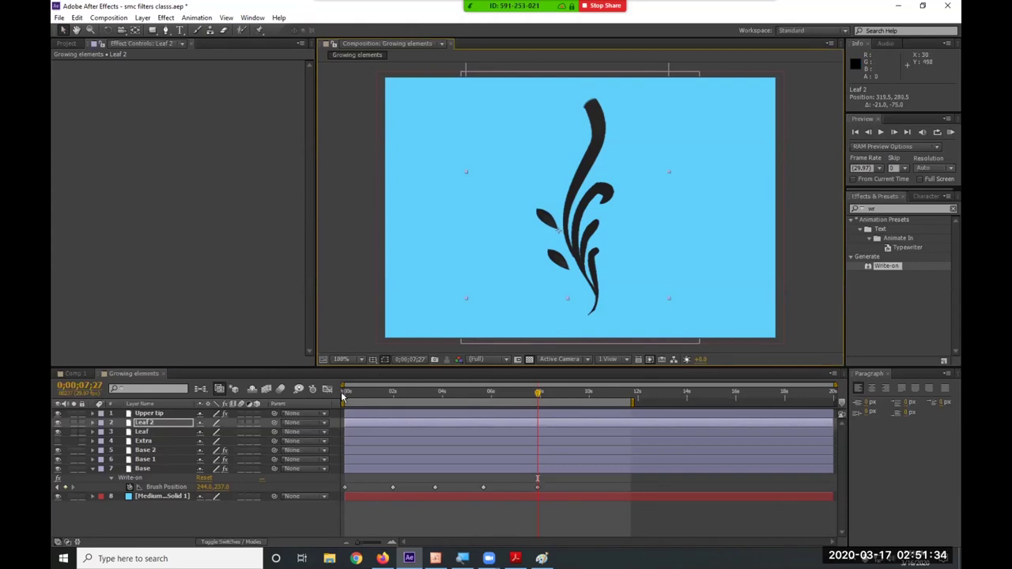
Shift the Leaf 2 layer in time to begin at 0;00;01;12, aligning its first Scale keyframe with 0;00;04;14, and preview from the start.
key("s")
left_click_drag(536, 395, 453, 400)
left_click_drag(413, 427, 441, 441)
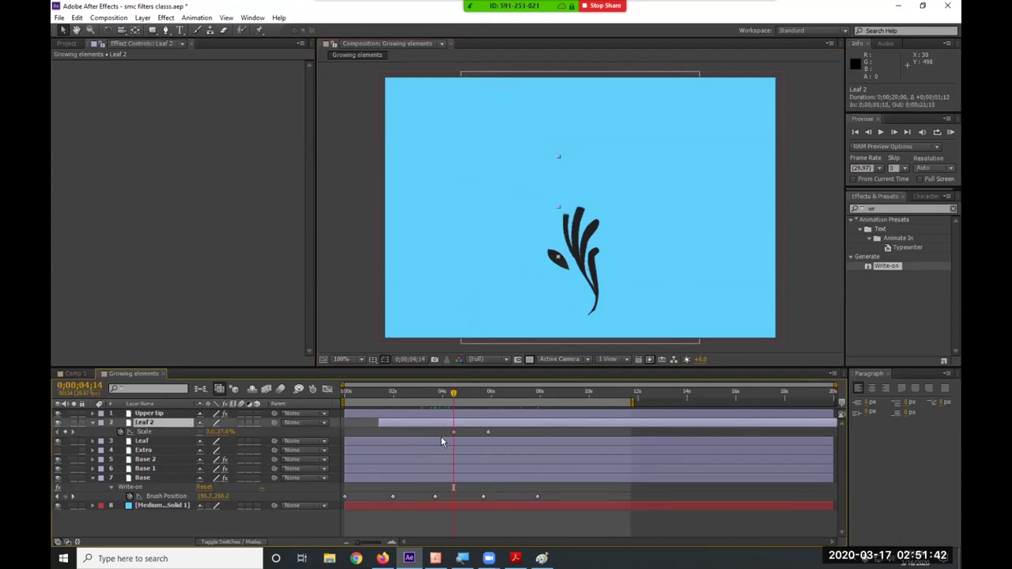
mouse_move(454, 393)
left_mouse_down()
mouse_move(346, 393)
mouse_move(632, 394)
mouse_move(345, 416)
mouse_move(112, 419)
left_mouse_up()
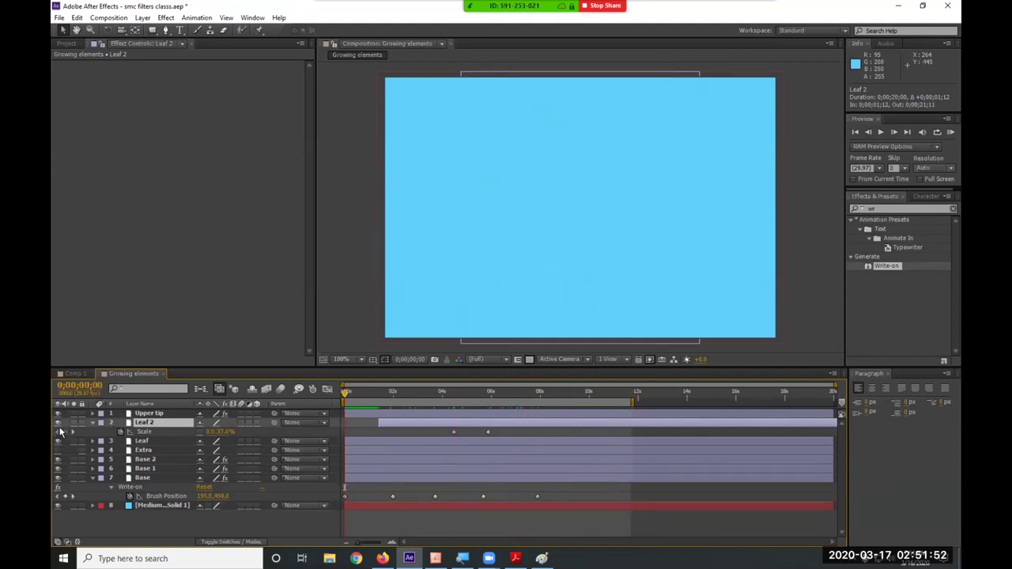
left_click(91, 421)
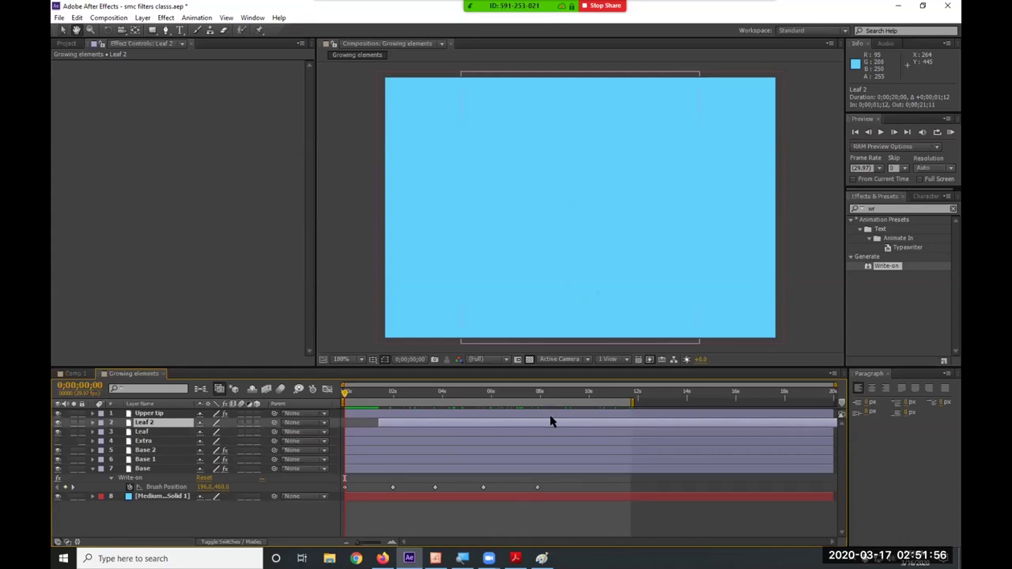
key("space")
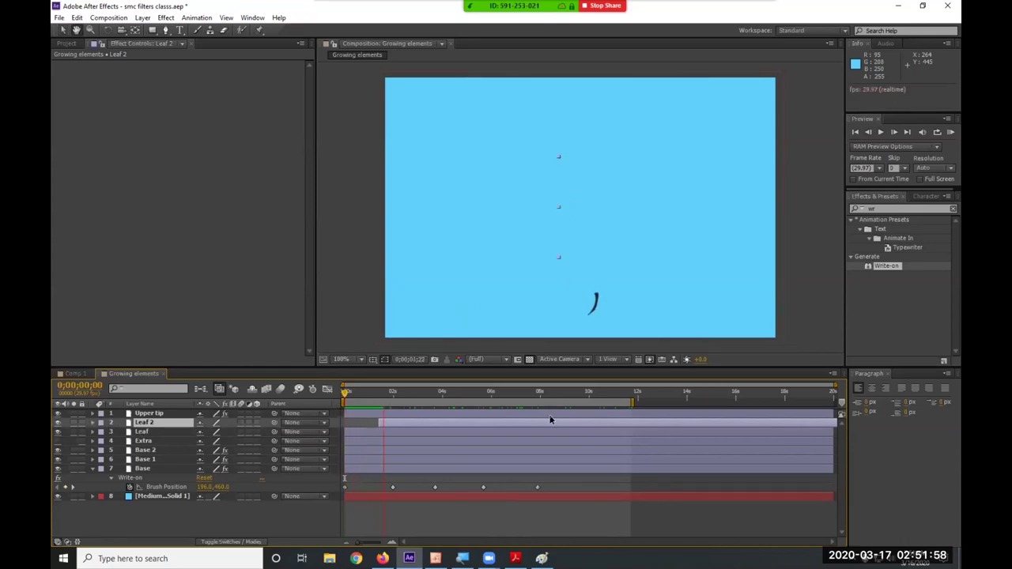
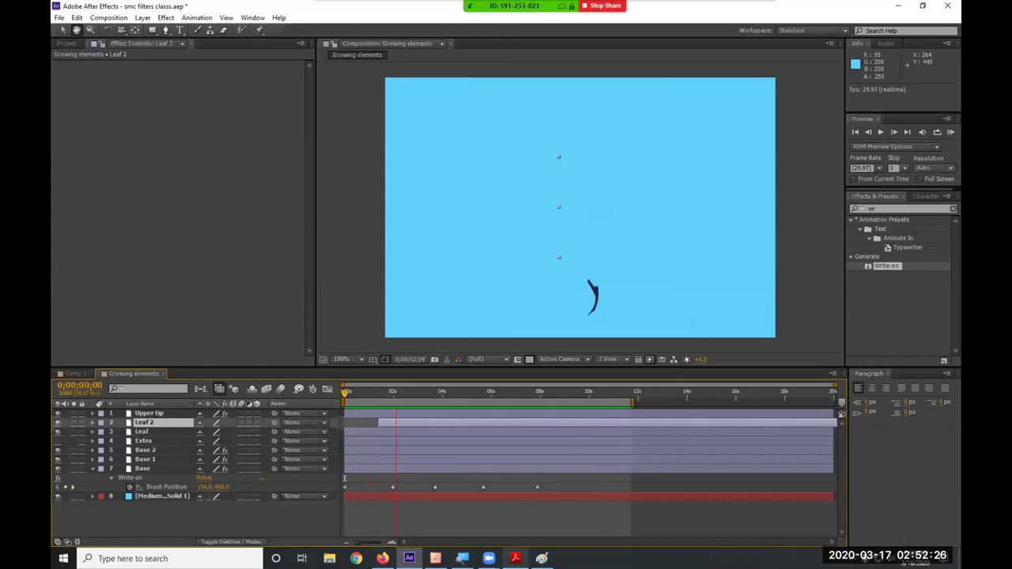
Switch to Growing elements.pdf in Acrobat Reader to review the layer instructions, then return to After Effects and preview the animation.
key("alt+Tab")
scroll(456, 426, "down", 4)
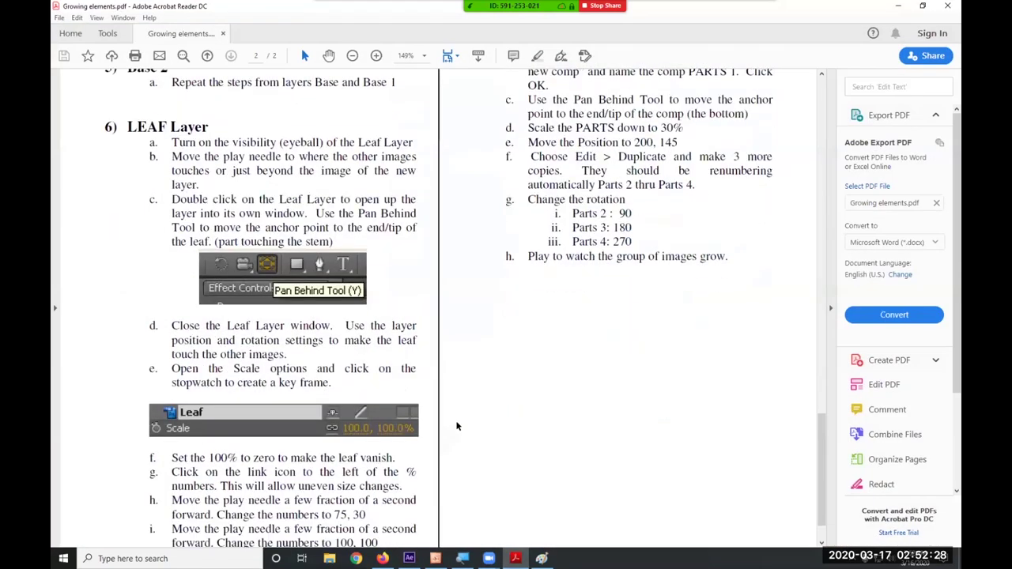
scroll(456, 426, "up", 5)
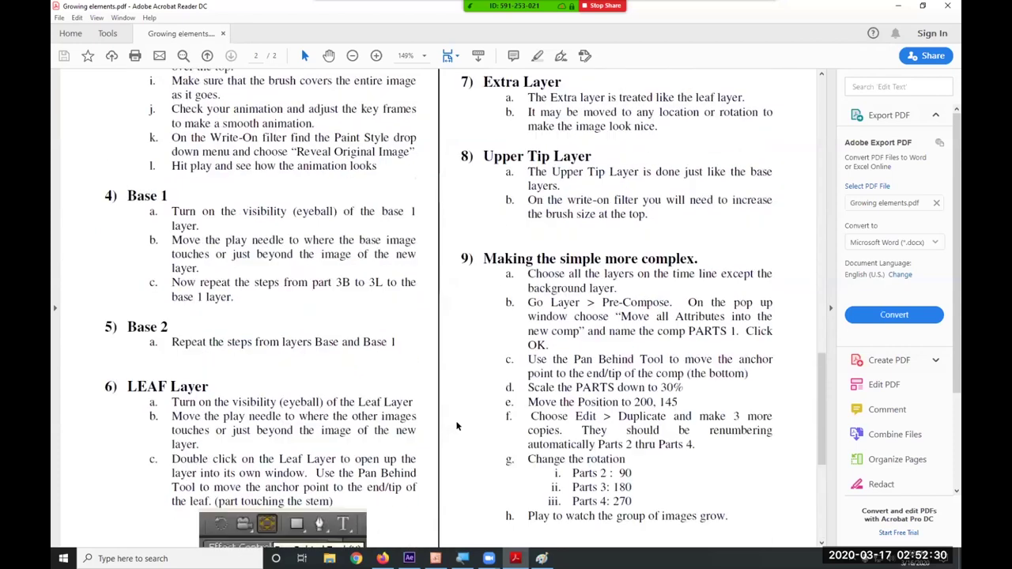
scroll(455, 420, "up", 3)
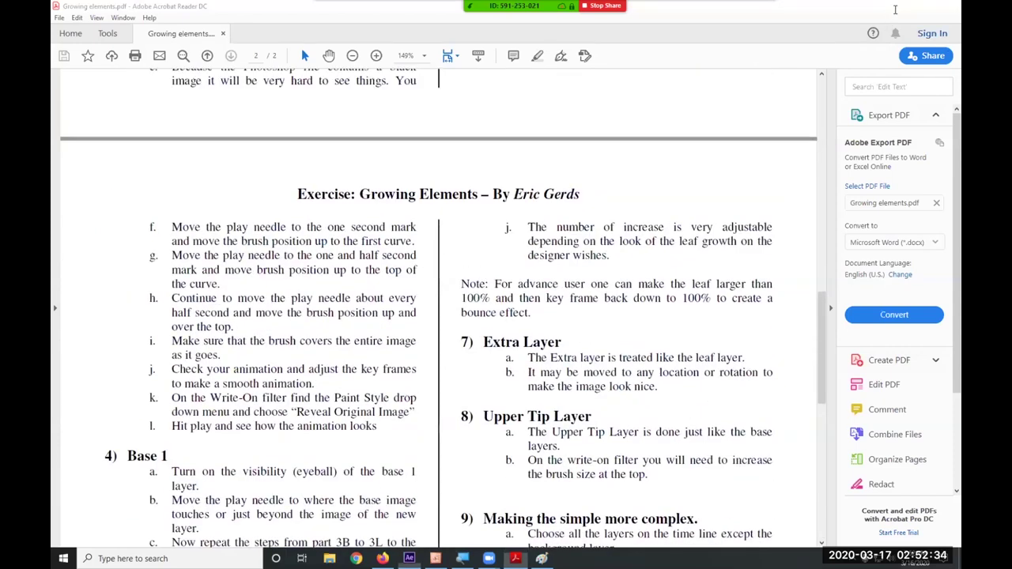
left_click(898, 7)
key("space")
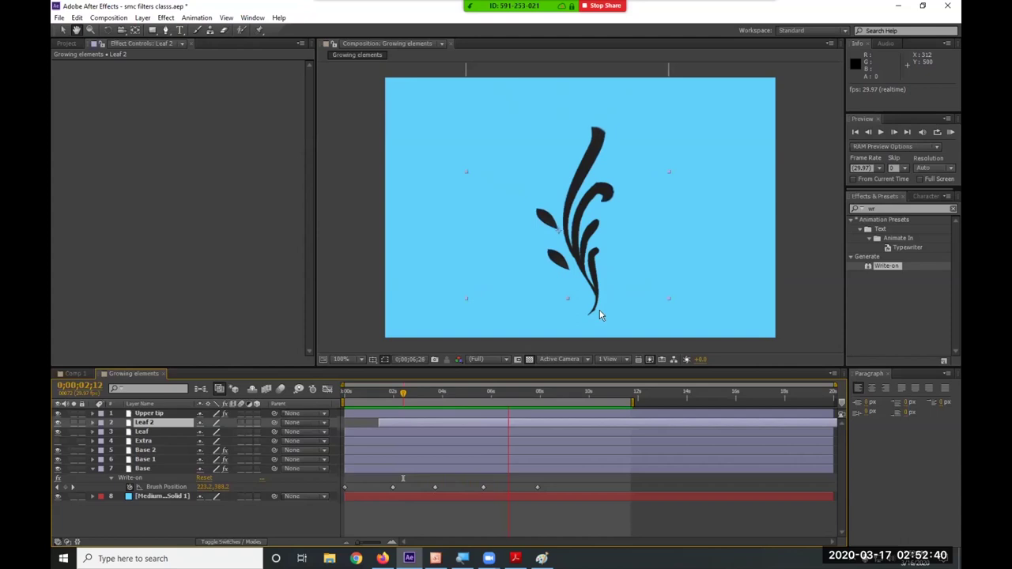
Check the finished flourish at 0;00;10;23, show the project items, and collapse the Base layer's properties.
key("space")
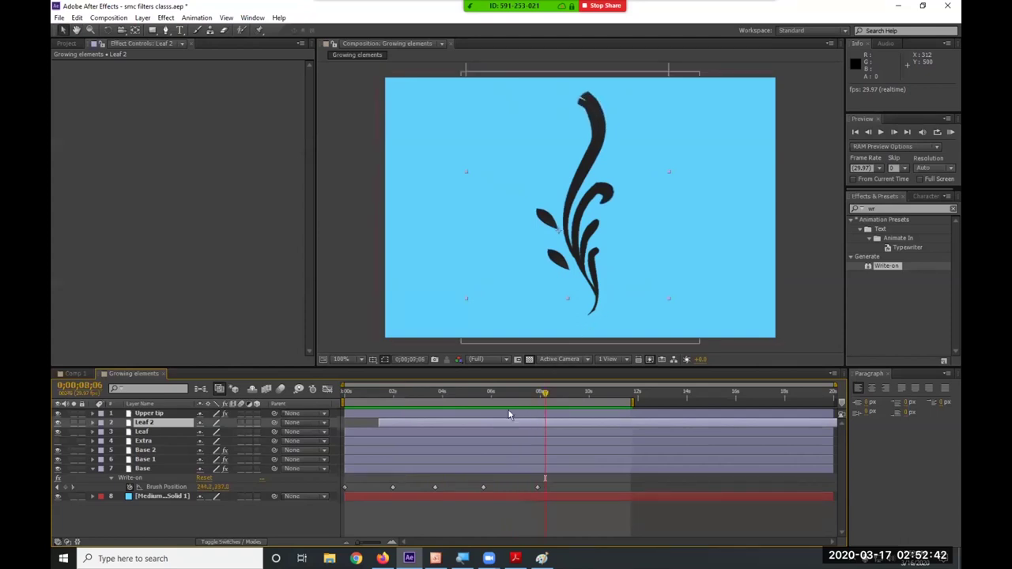
mouse_move(544, 395)
left_mouse_down()
mouse_move(608, 393)
mouse_move(330, 393)
mouse_move(522, 397)
mouse_move(606, 413)
left_mouse_up()
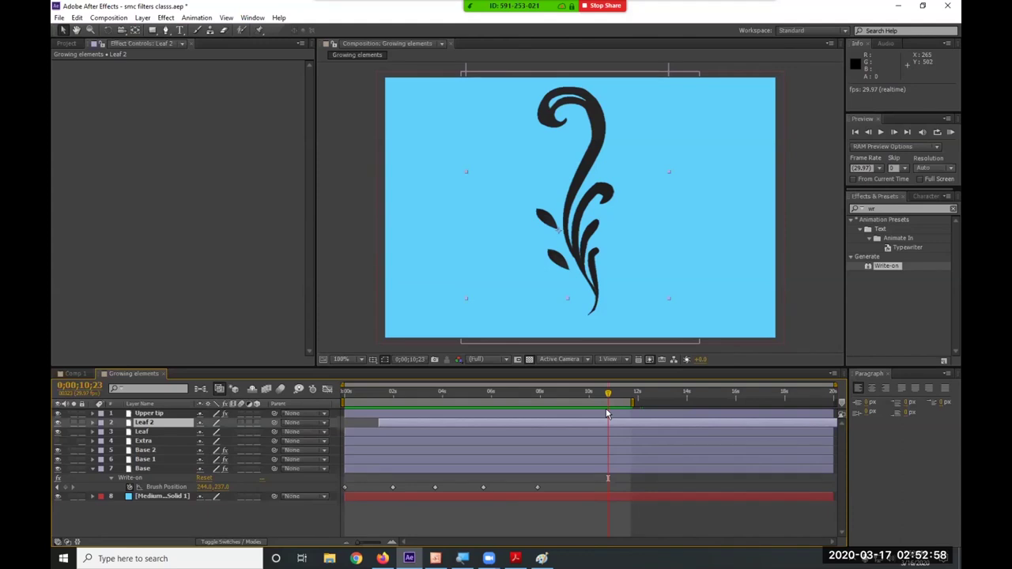
left_click(66, 44)
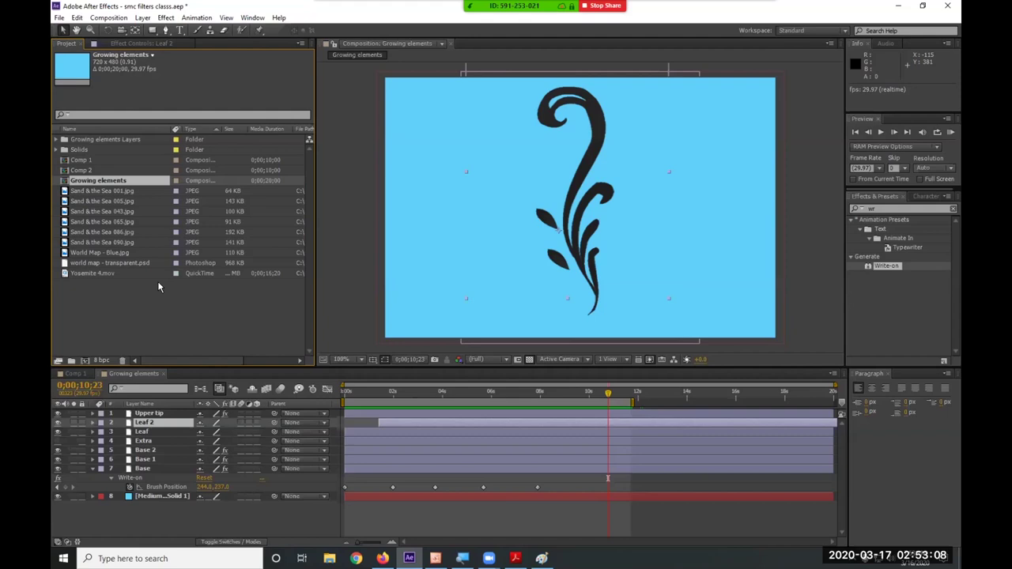
left_click(92, 468)
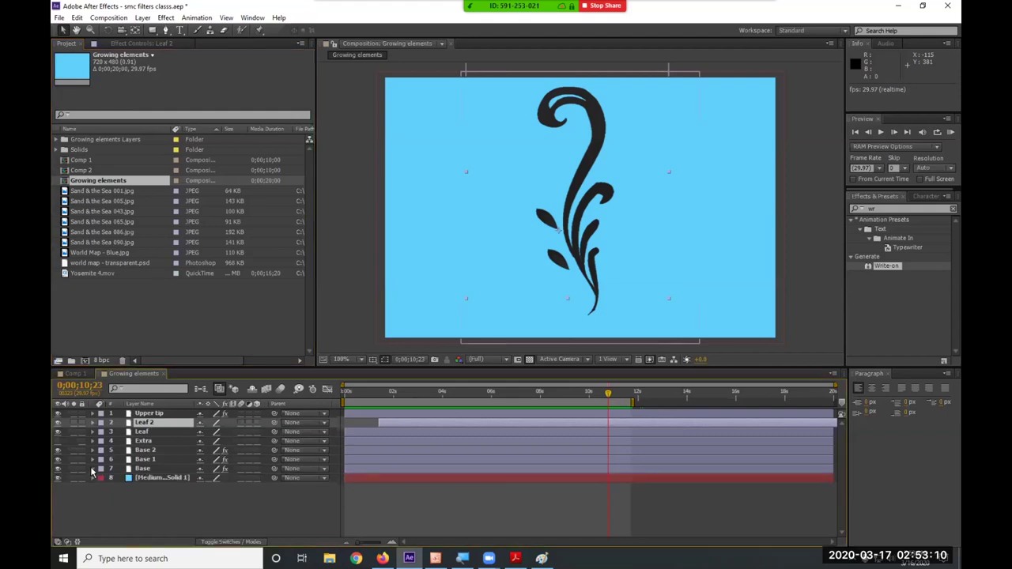
Pre-compose the seven layers from Upper tip to Base as "Group growing", moving all attributes and leaving out the blue solid.
left_click(157, 479)
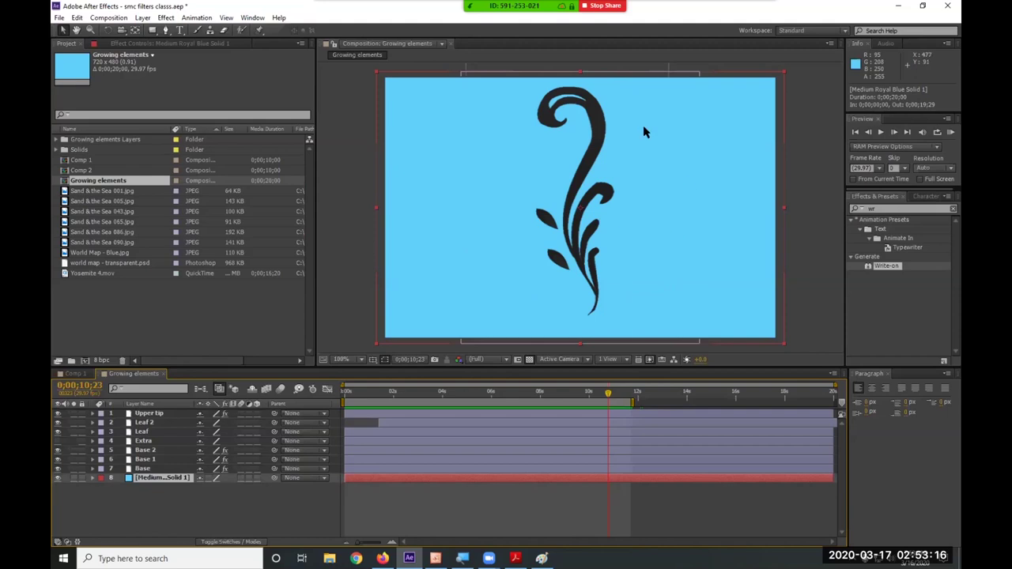
left_click(154, 414)
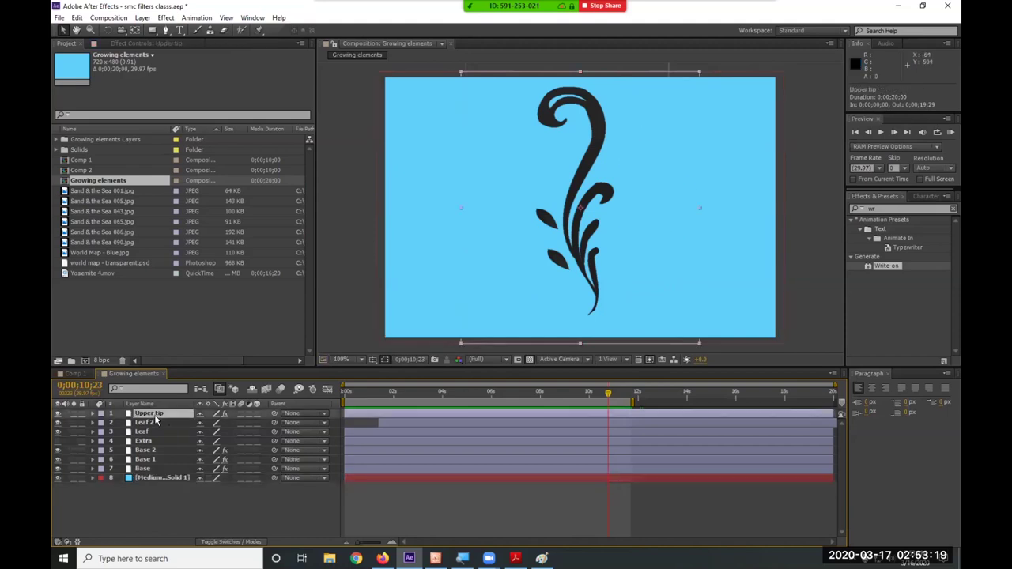
left_click(154, 467, "shift")
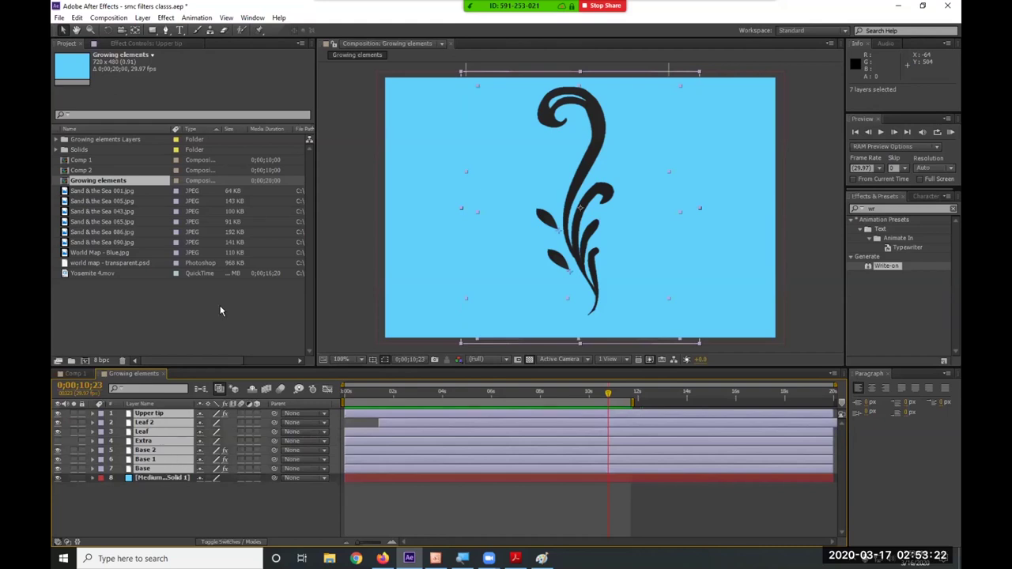
left_click(141, 17)
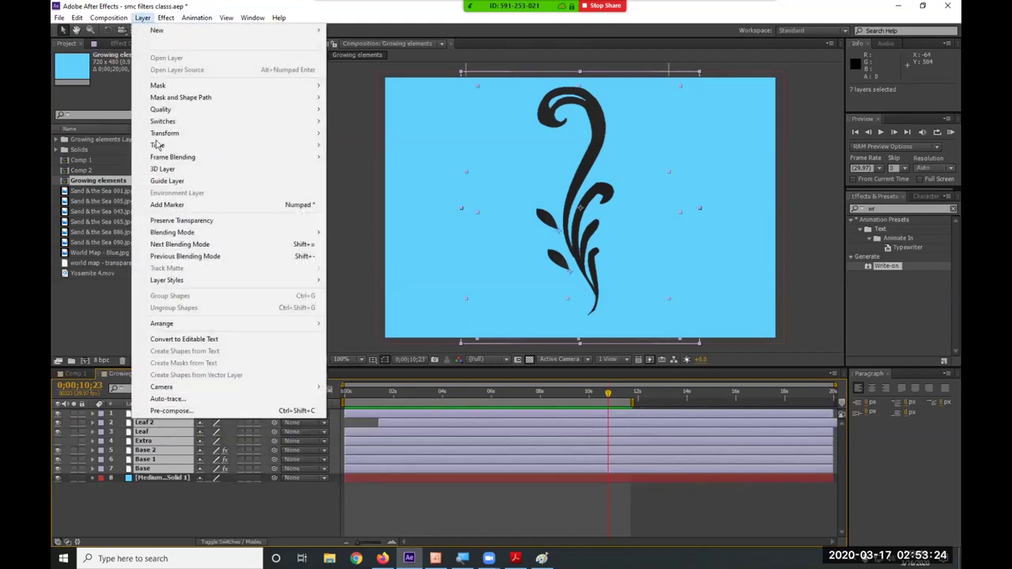
left_click(234, 412)
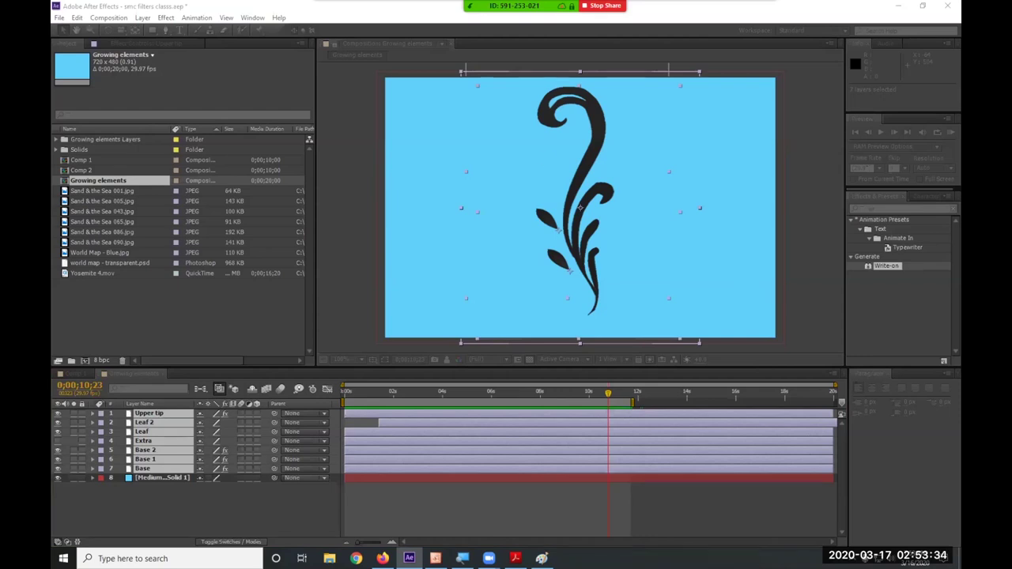
key("ctrl+shift+c")
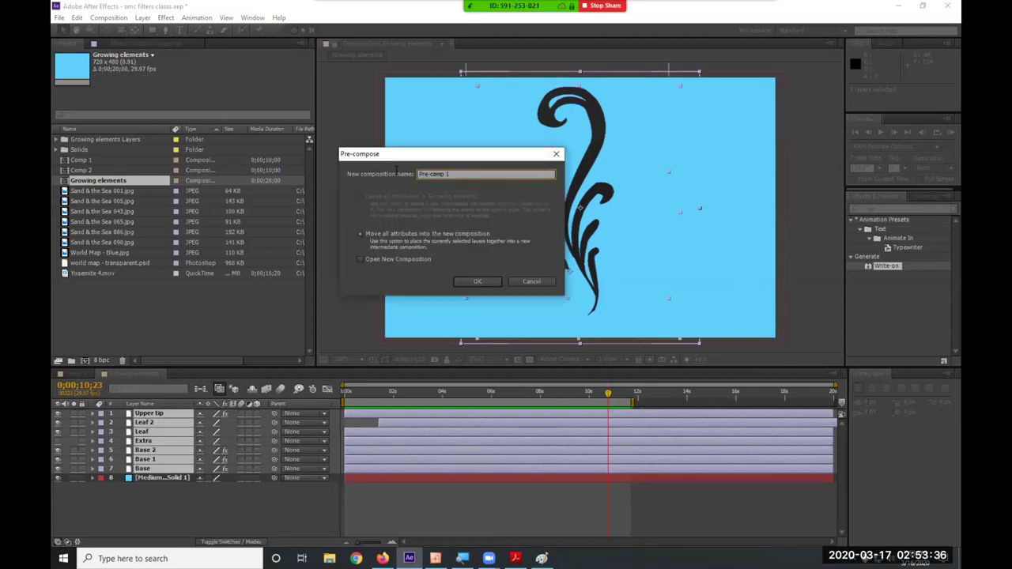
type("Group growing")
left_click_drag(470, 173, 396, 174)
left_click(473, 282)
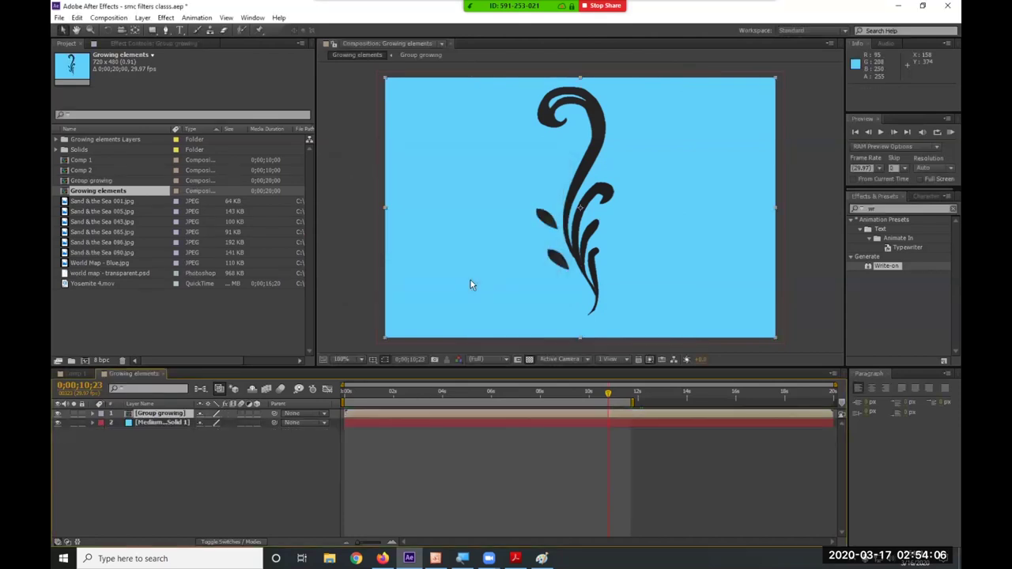
Open the Group growing composition to inspect its layers and animation, then return to Growing elements and preview the nested layer.
left_click(159, 417)
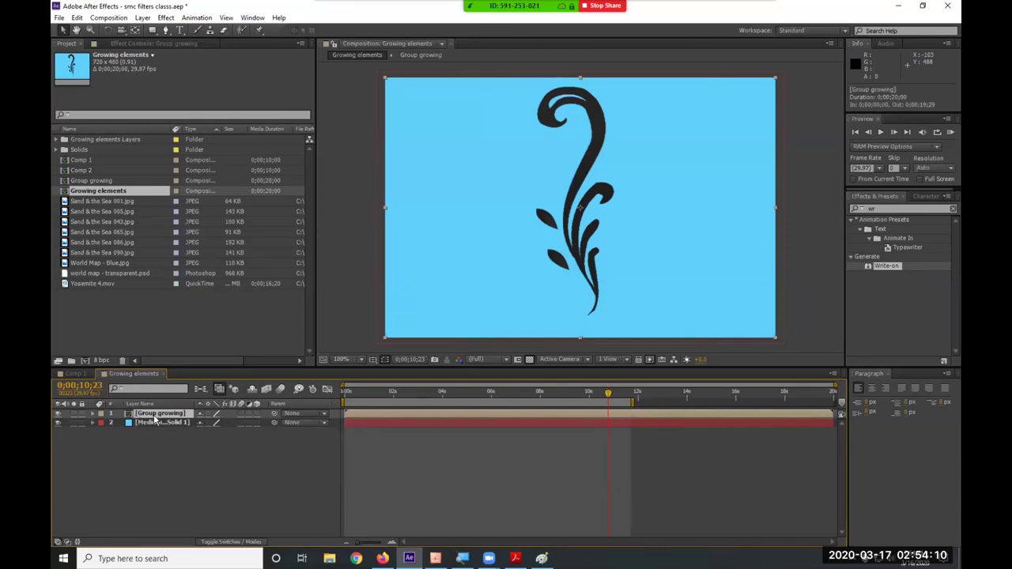
double_click(156, 416)
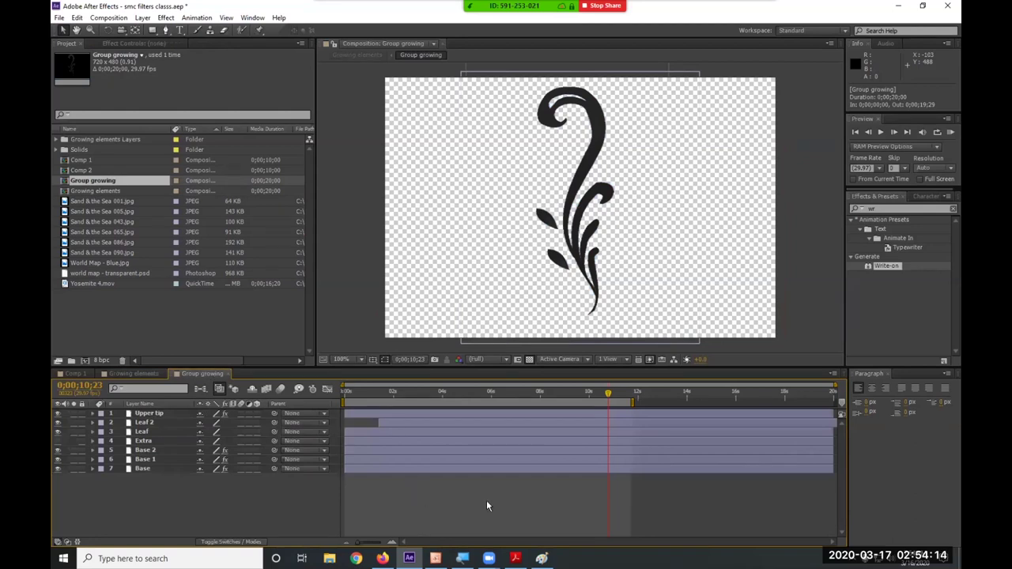
left_click(509, 396)
left_click(598, 393)
left_click(512, 392)
left_click_drag(610, 391, 440, 393)
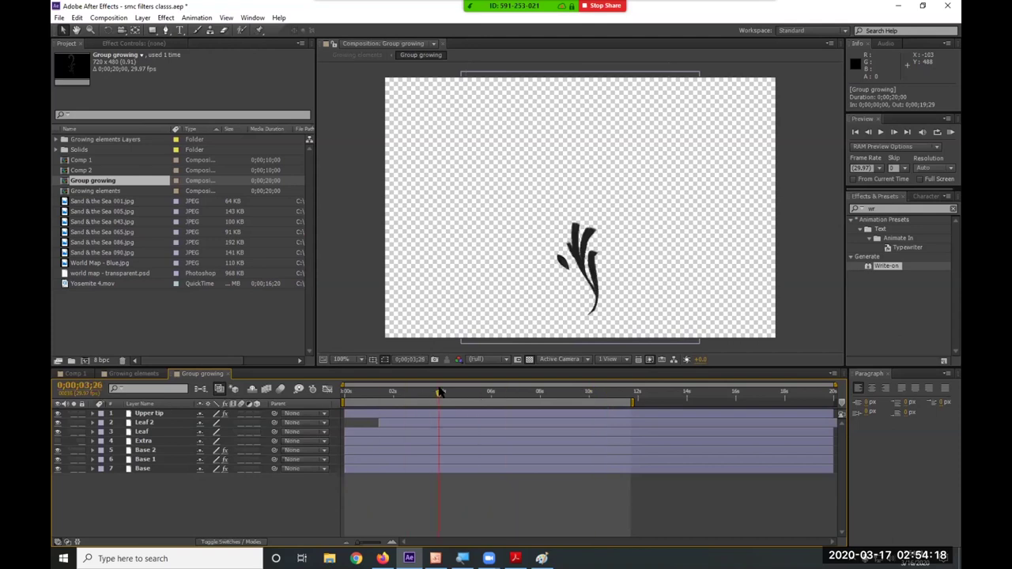
left_click(131, 374)
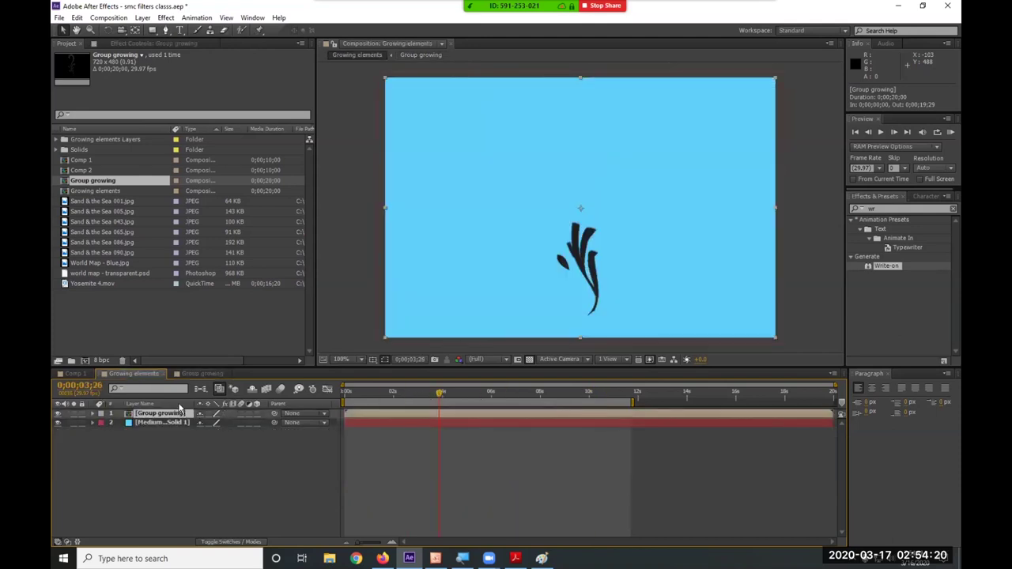
key("space")
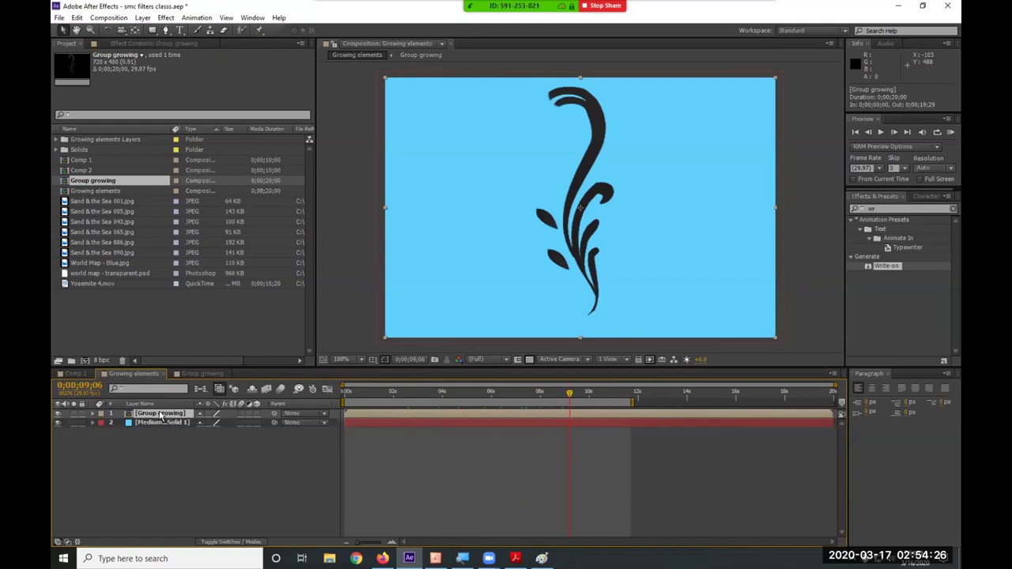
Duplicate the Group growing layer twice, placing copies on either side of the original at about 532, 243 and 167, 236, and preview.
key("ctrl+d")
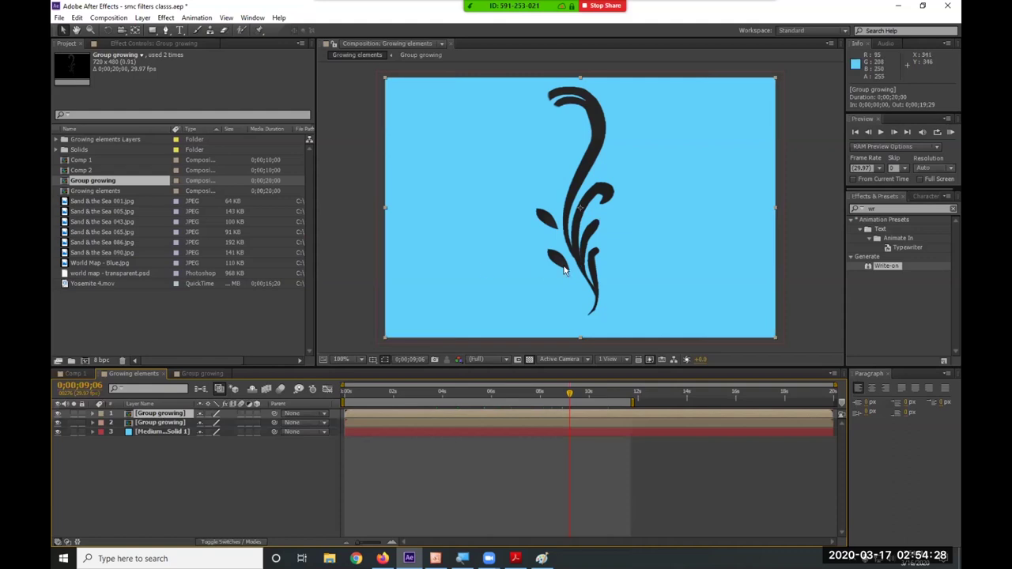
left_click_drag(583, 262, 677, 264)
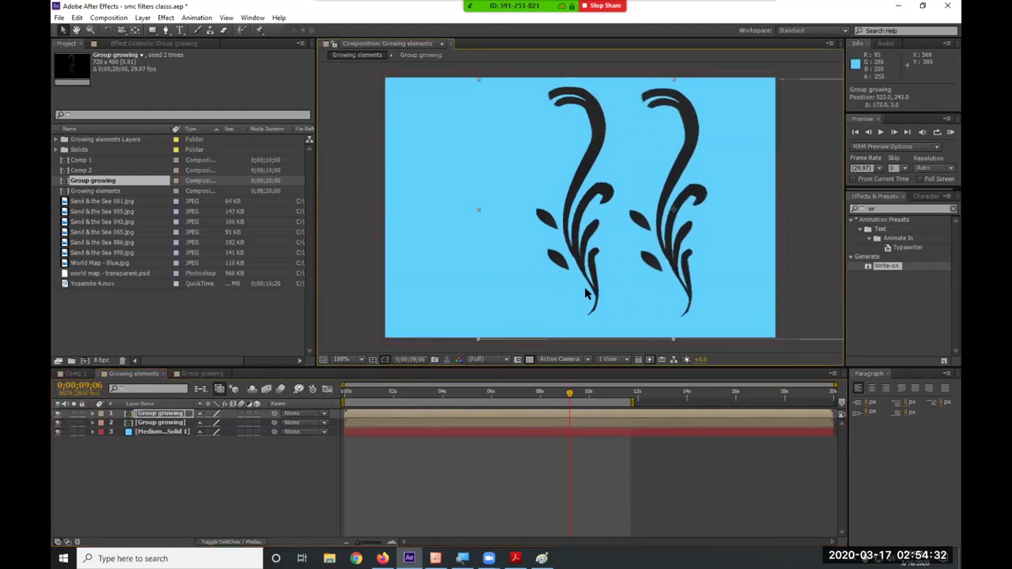
key("ctrl+d")
left_click_drag(670, 239, 472, 236)
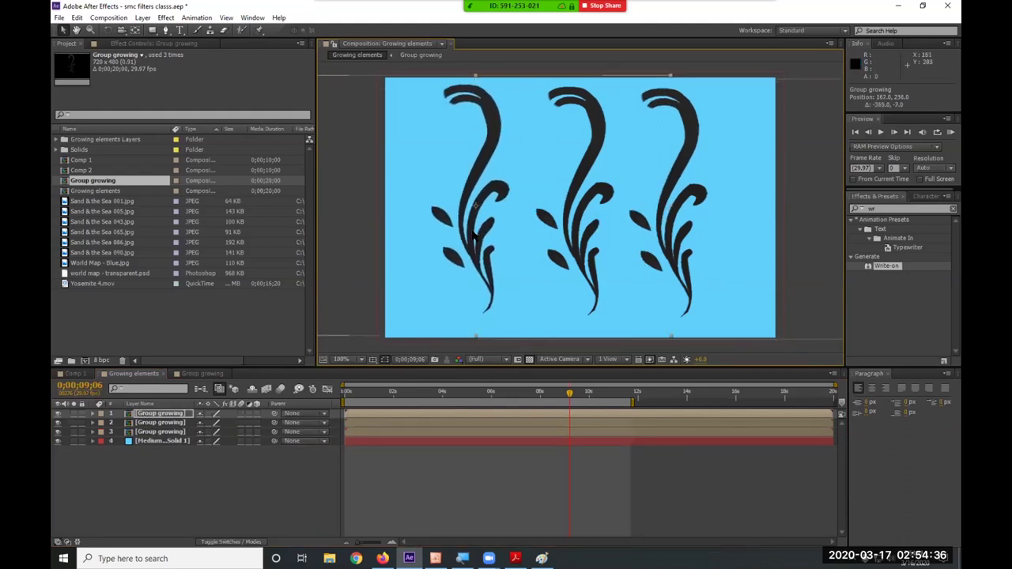
left_click_drag(452, 395, 280, 392)
key("space")
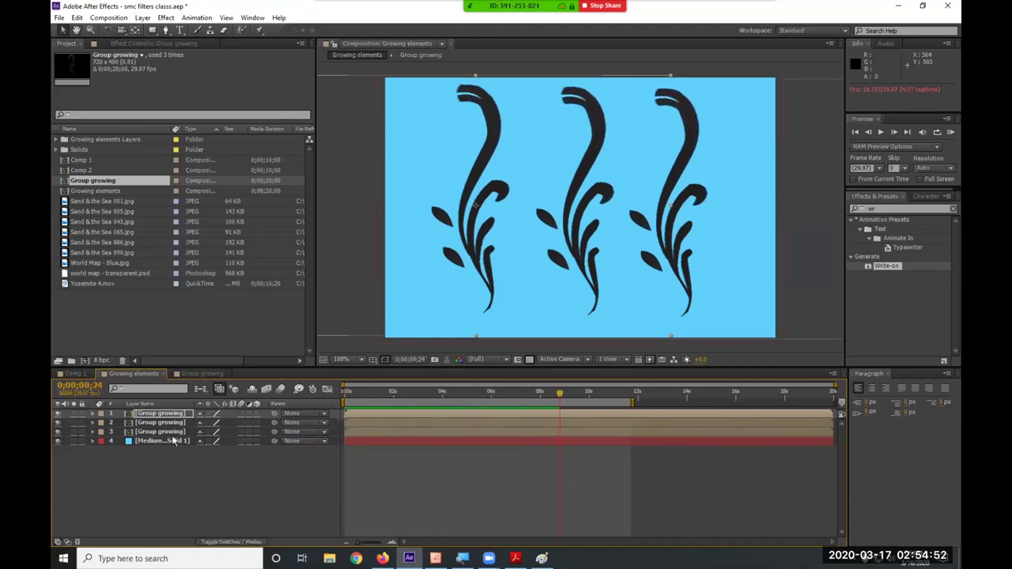
Try rotating all three Group growing layers together by 90°, and undo the rotation.
left_click(157, 414)
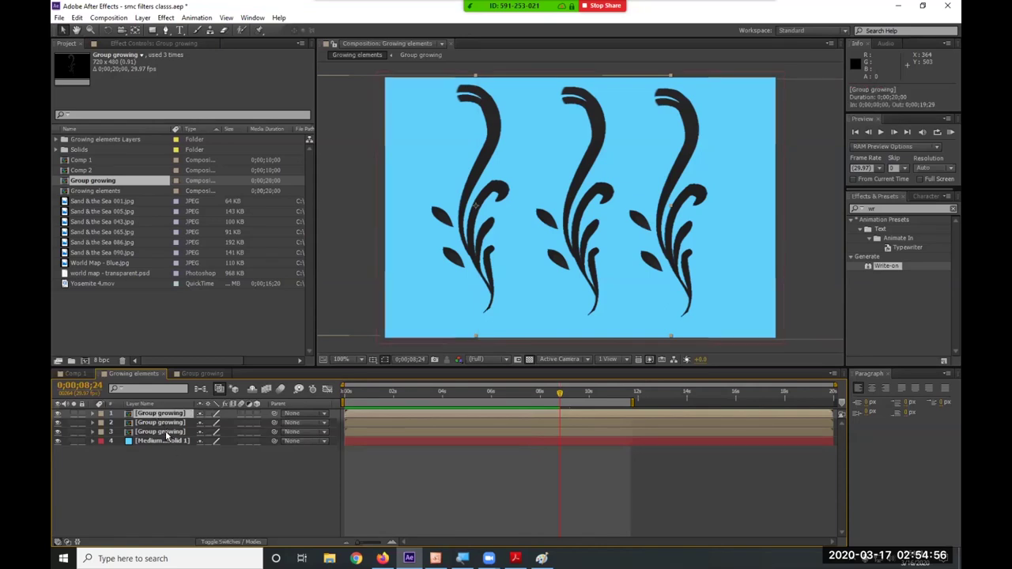
left_click(168, 433, "shift")
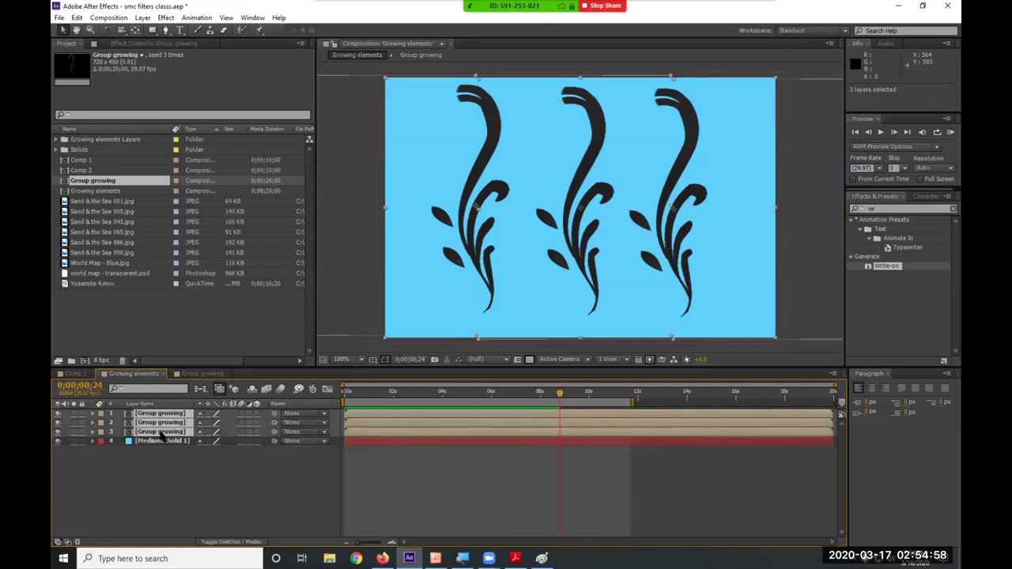
key("r")
left_click(211, 423)
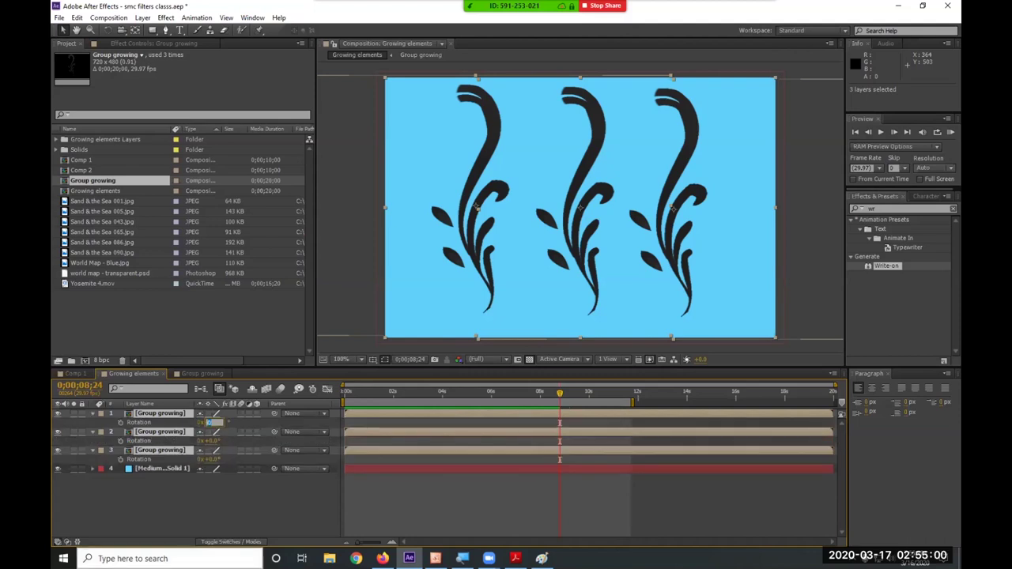
type("90")
key("Return")
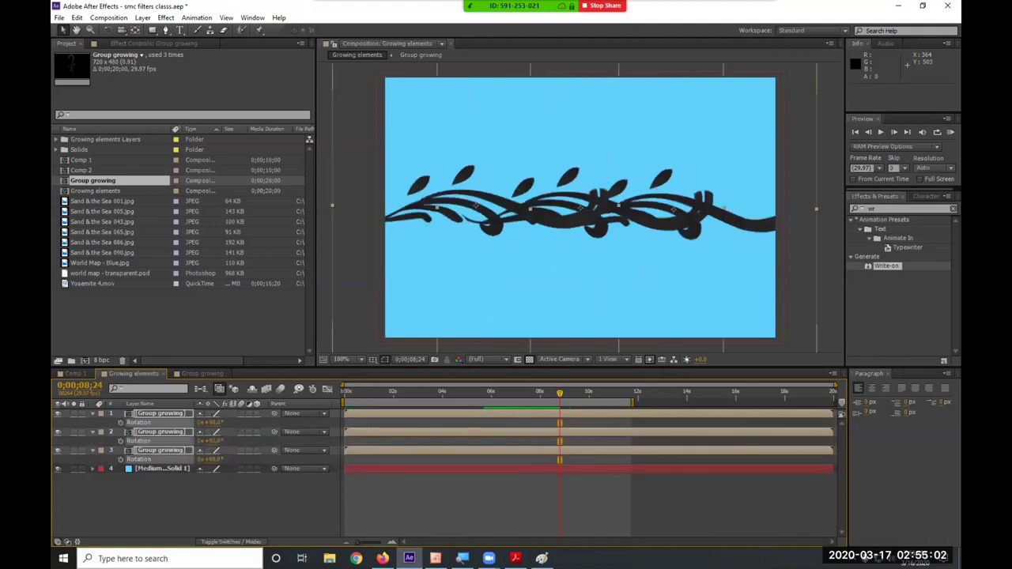
key("ctrl+z")
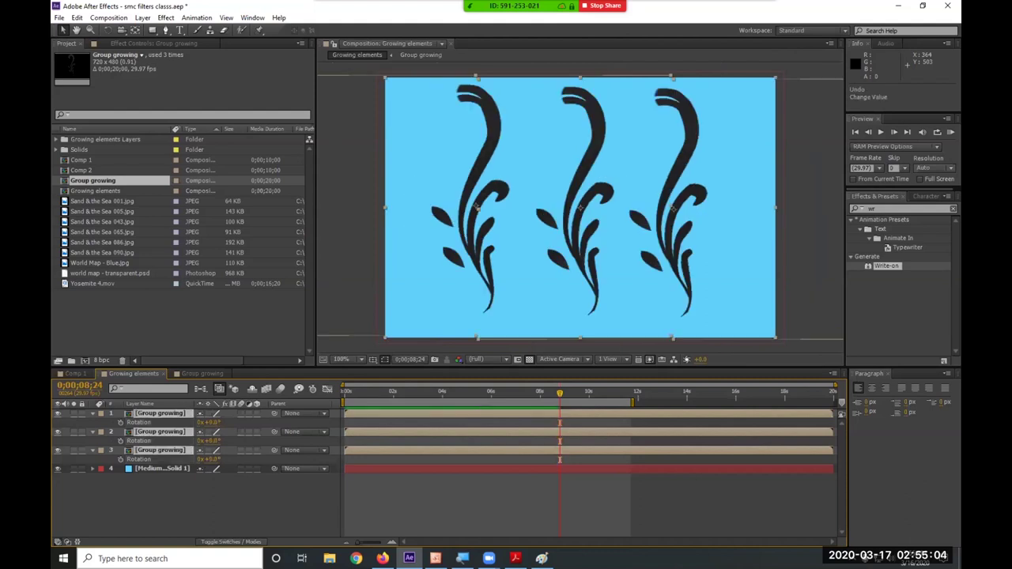
Rotate Group growing layers 1 and 3 by 90°, placing layer 3 along the frame's upper edge and layer 1 along the lower edge.
left_click(212, 423)
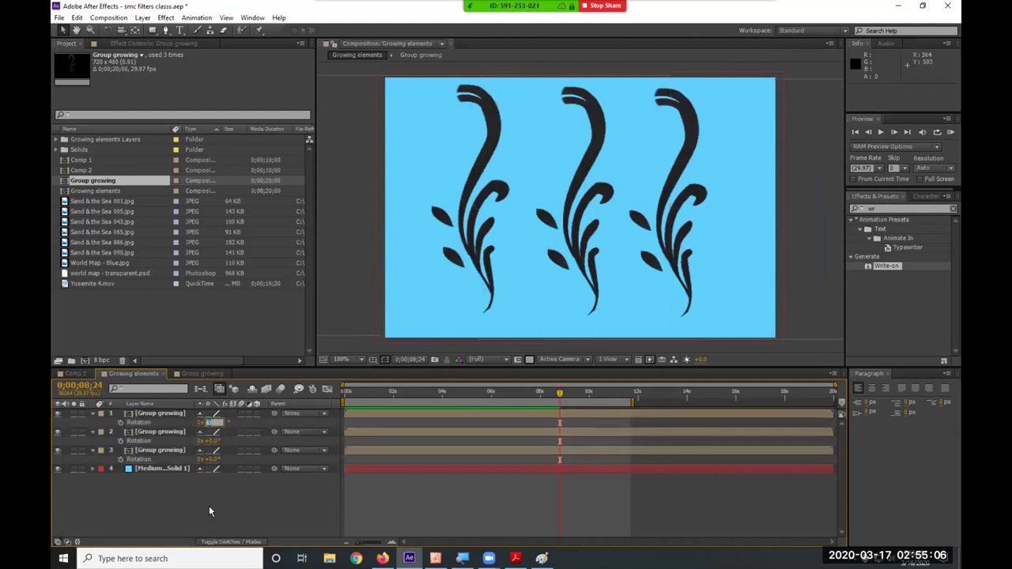
type("90")
key("Return")
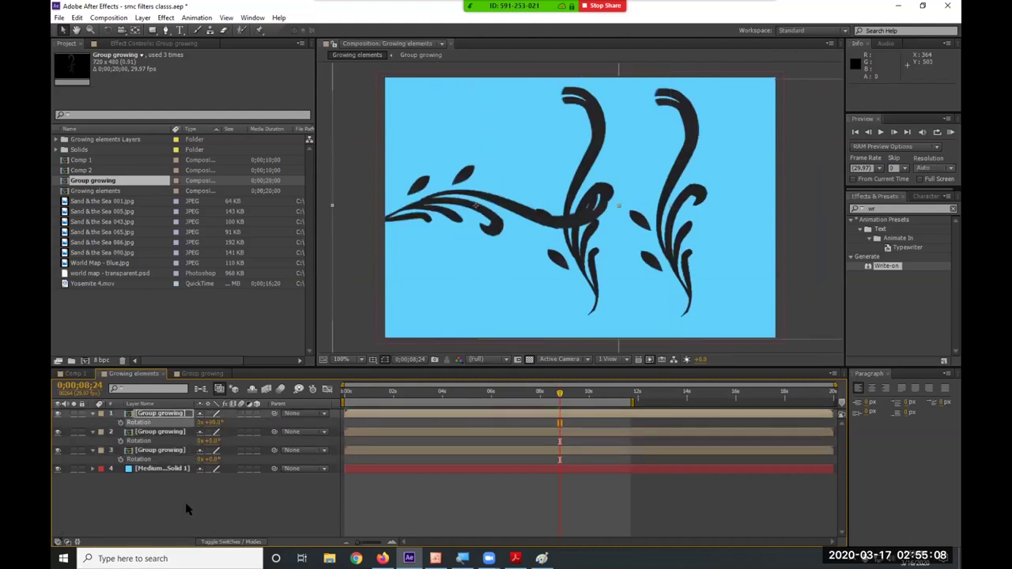
left_click(214, 459)
type("90")
key("Return")
left_click_drag(475, 193, 464, 107)
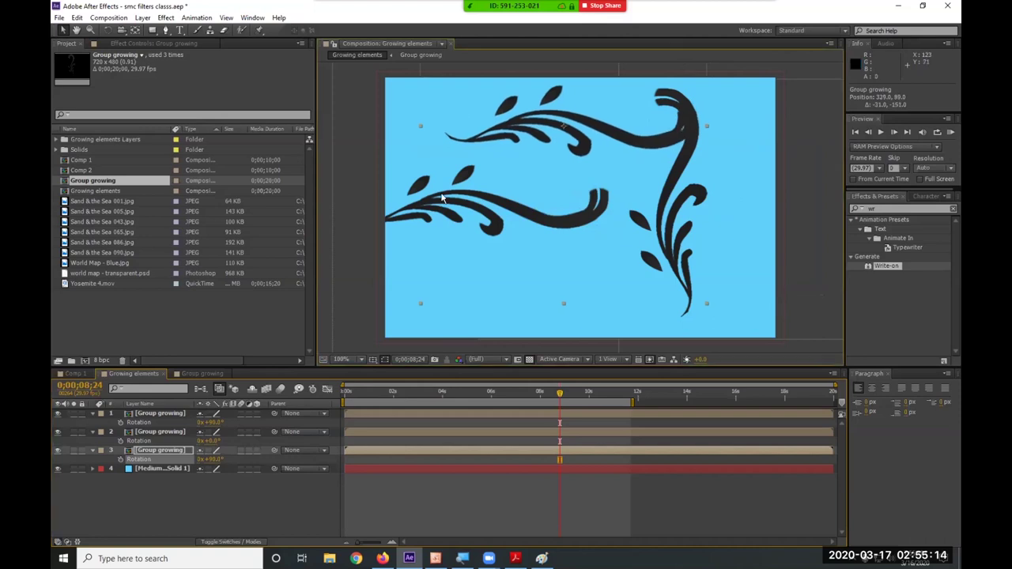
left_click_drag(431, 213, 464, 310)
Move the upright Group growing layer 2 toward the frame's right edge, to about 616, 252.
left_click(660, 207)
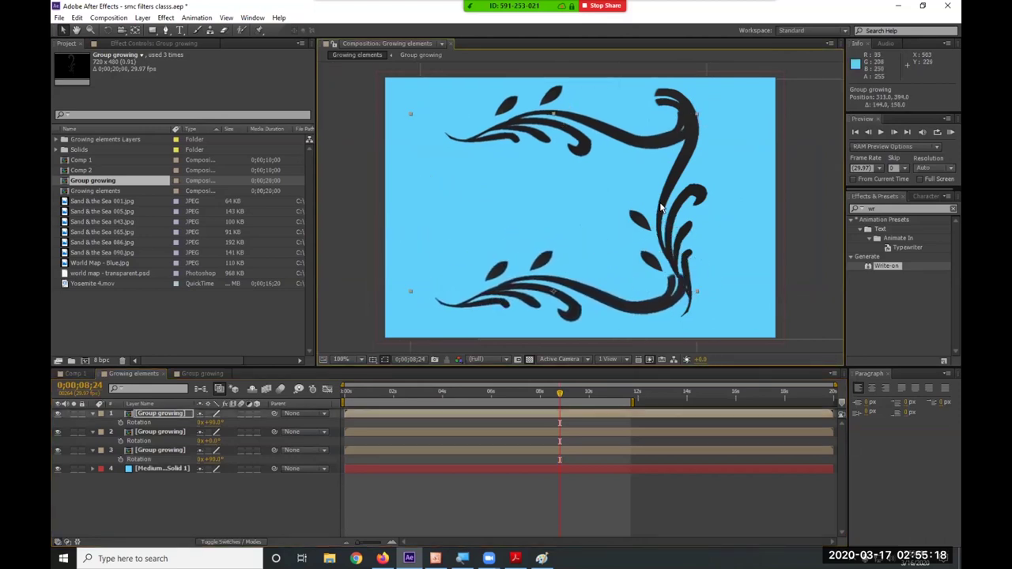
left_click(168, 431)
left_click_drag(666, 202, 714, 205)
left_click_drag(706, 253, 698, 253)
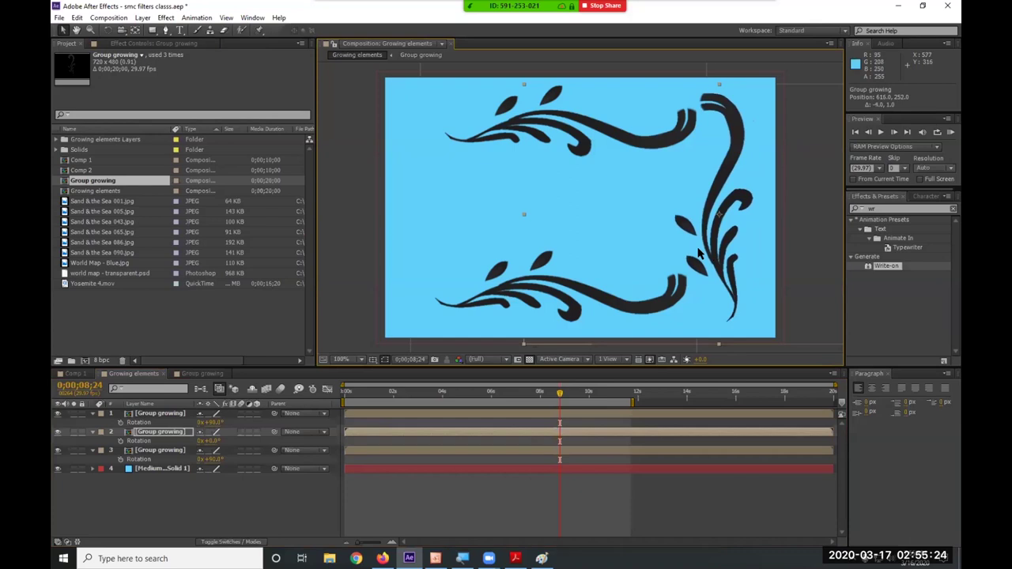
Duplicate the upright flourish and move the copy to the frame's left edge, at about 65, 260.
key("ctrl+d")
left_click_drag(723, 265, 435, 268)
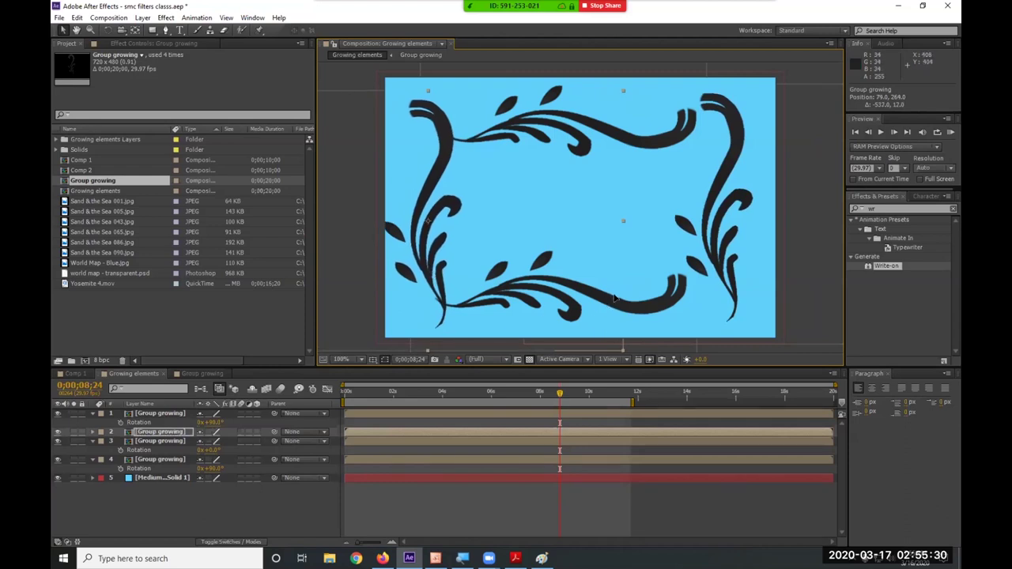
left_click_drag(616, 299, 609, 297)
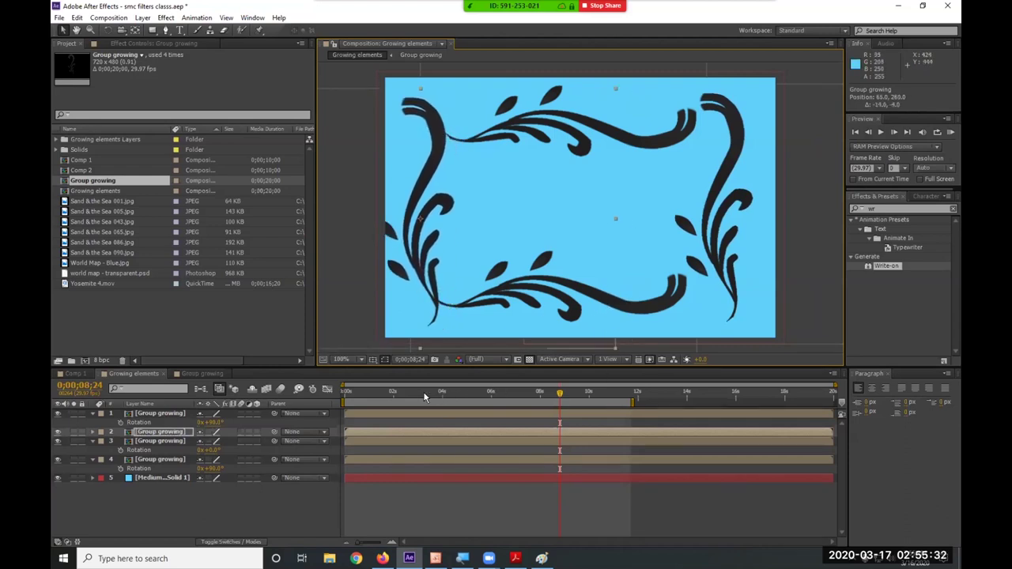
Preview the four-sided growing frame and extend the work area's end to 0;00;12;13.
key("space")
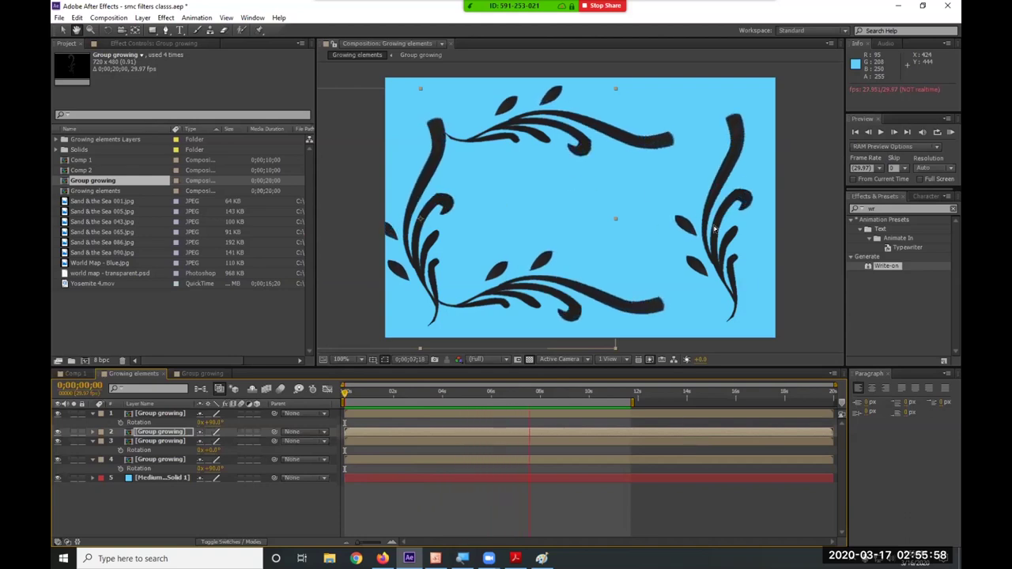
key("space")
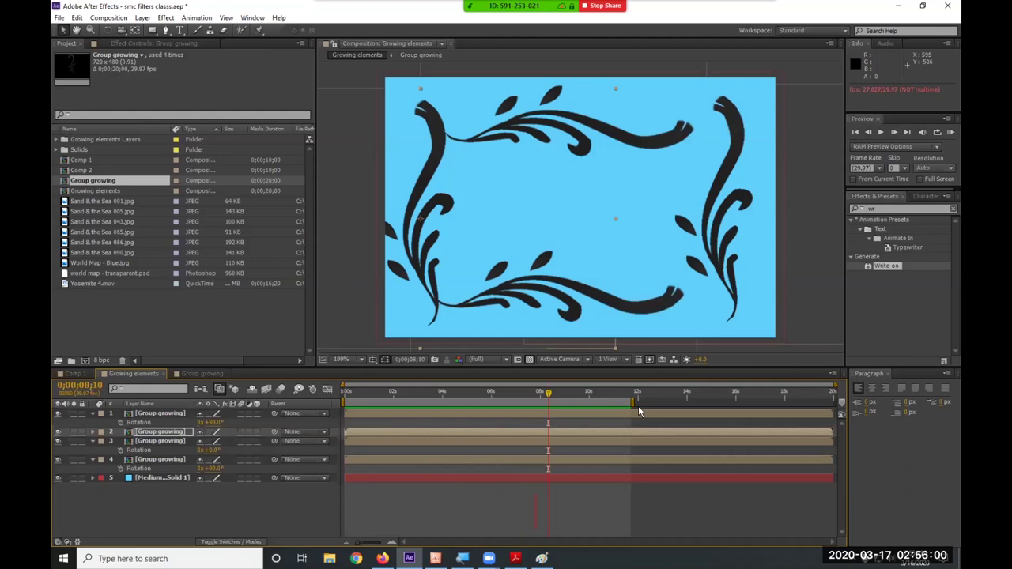
left_click_drag(634, 401, 650, 401)
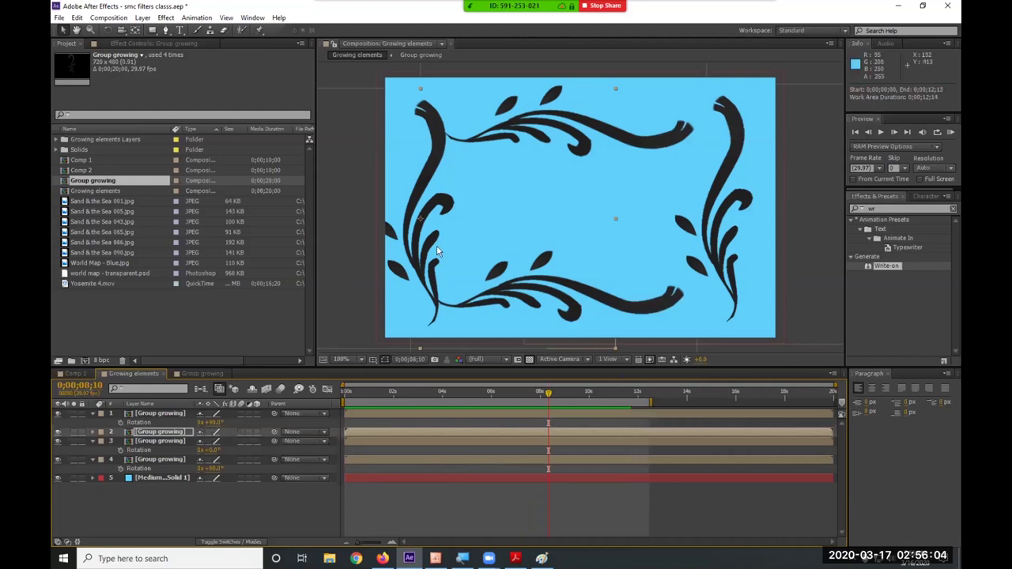
Mirror the upright flourish on the frame's left side horizontally so its leaves face inward, placing it at about 100, 256.
left_click_drag(412, 215, 480, 215)
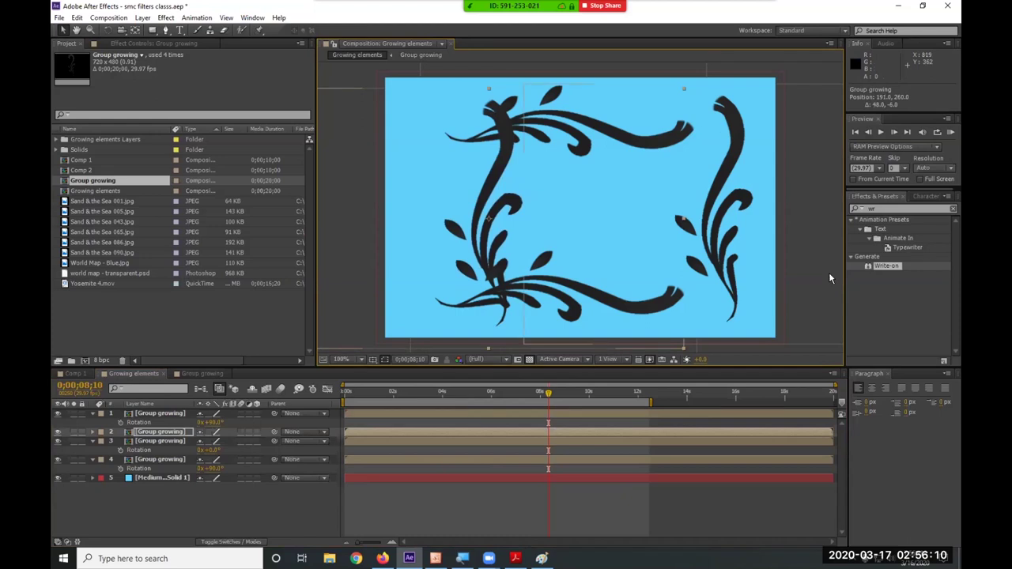
left_click_drag(684, 221, 456, 209)
Flip the lower flourish vertically and horizontally, place it at about 369, 402 between the side flourishes, and preview the frame.
left_click(667, 307)
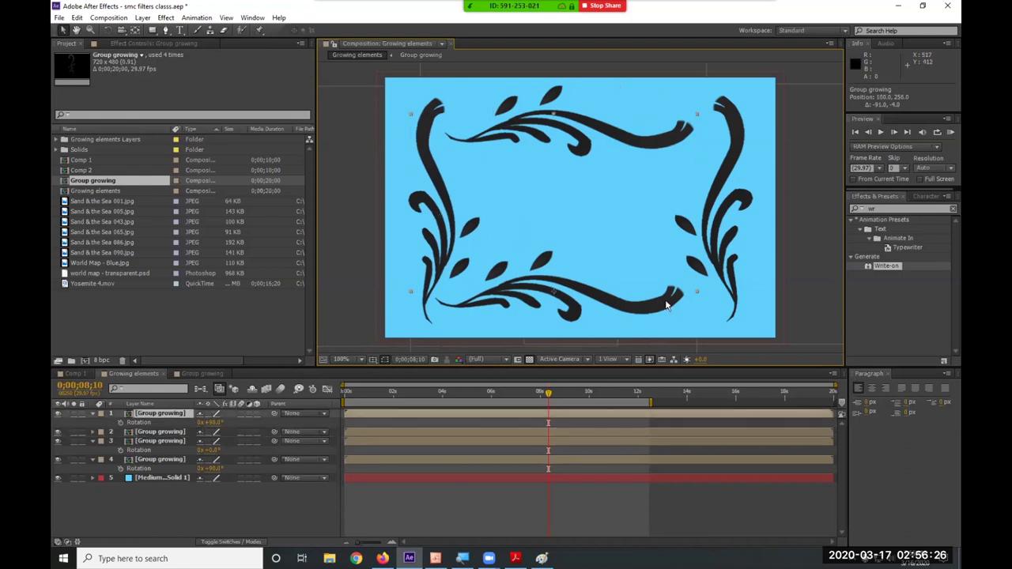
left_click_drag(552, 117, 553, 498)
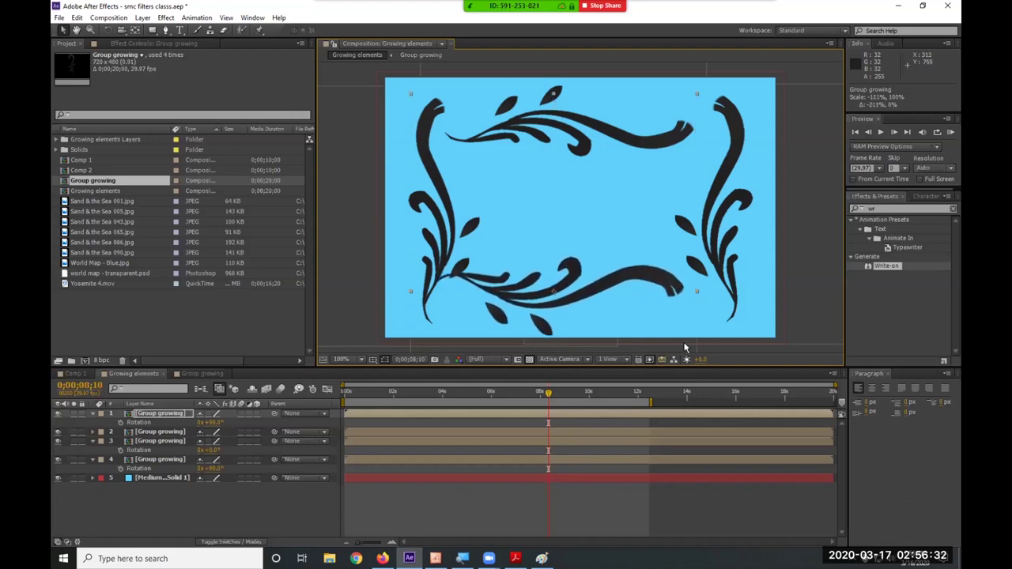
left_click_drag(697, 294, 400, 283)
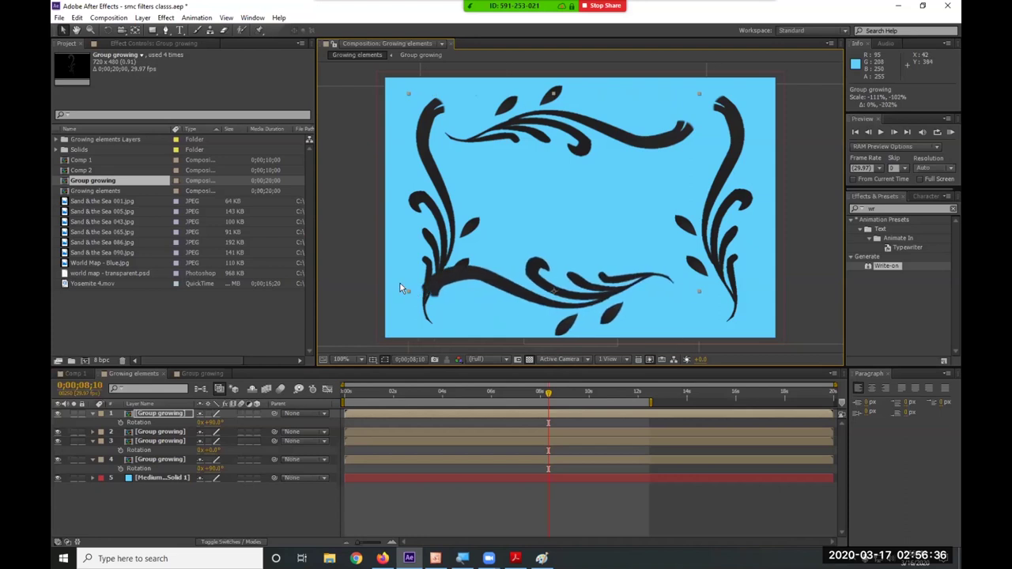
mouse_move(622, 285)
left_mouse_down()
mouse_move(650, 284)
mouse_move(658, 298)
left_mouse_up()
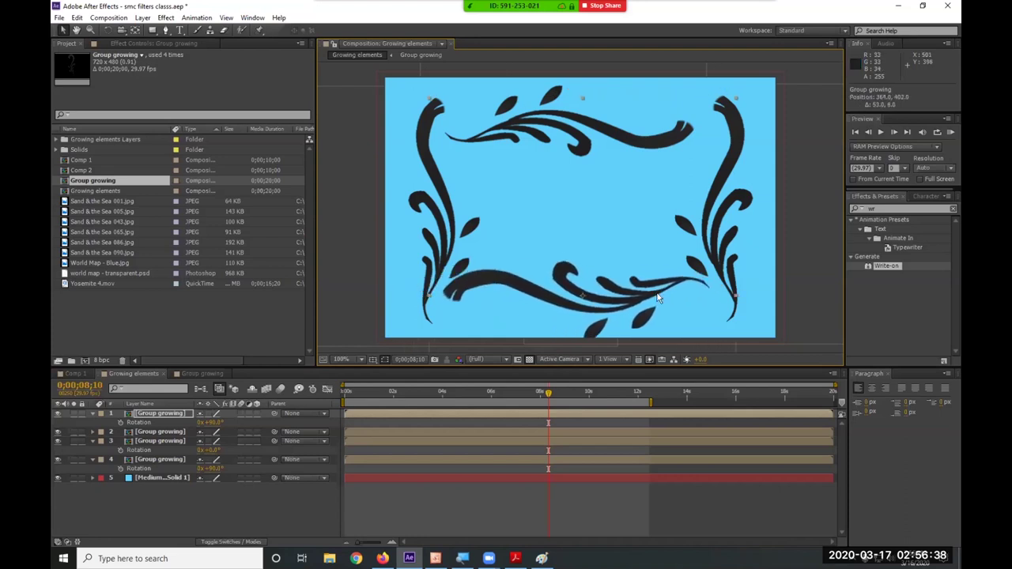
key("space")
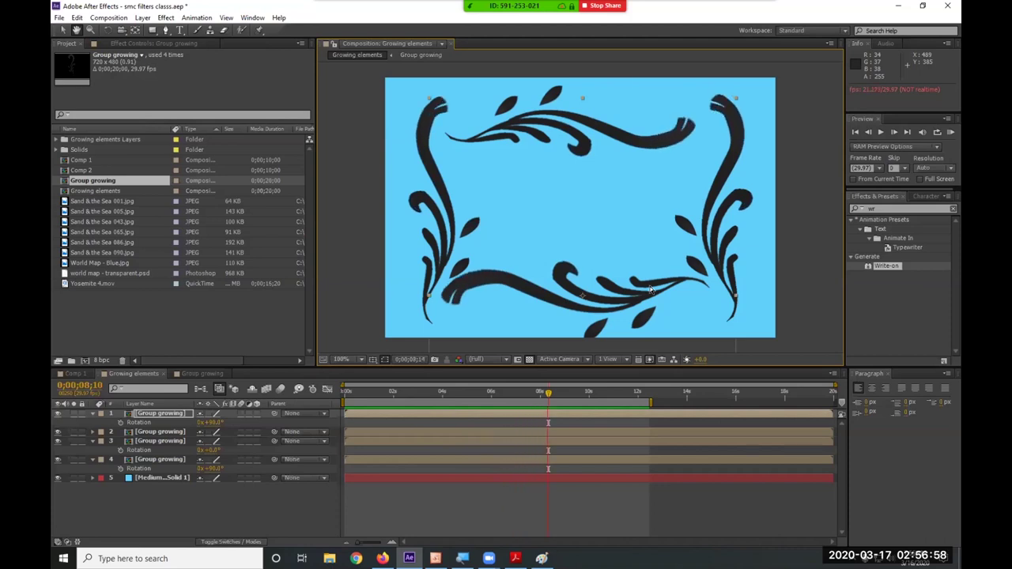
Delete Group growing layers 2 to 4 and move the remaining flourish up toward the middle of the composition.
left_click(163, 433)
left_click(168, 462, "shift")
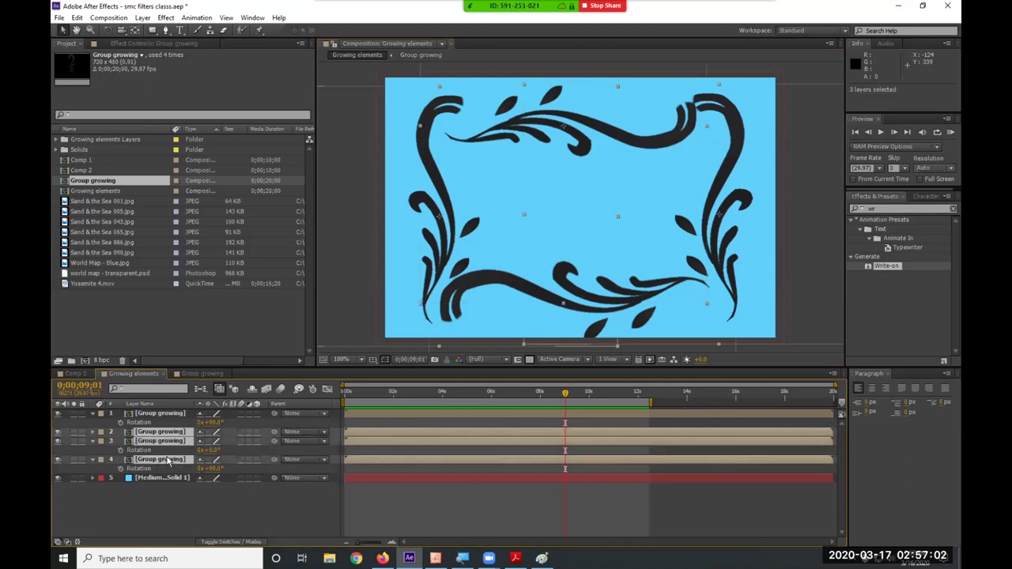
key("Delete")
left_click_drag(530, 294, 532, 181)
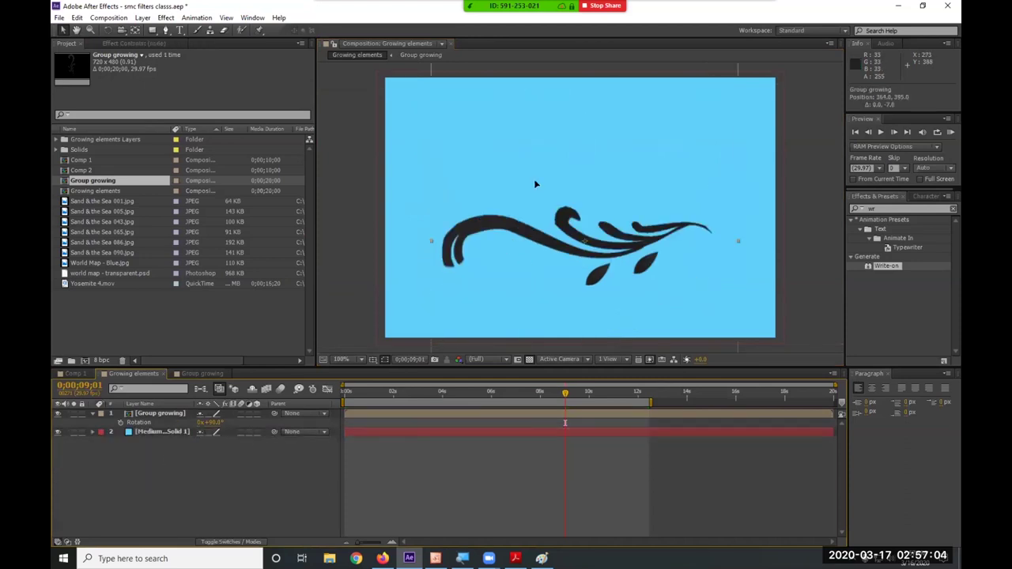
Reveal the remaining Group growing layer's transform properties and reset them to their defaults.
left_click(98, 418)
left_click(93, 414)
left_click(92, 415)
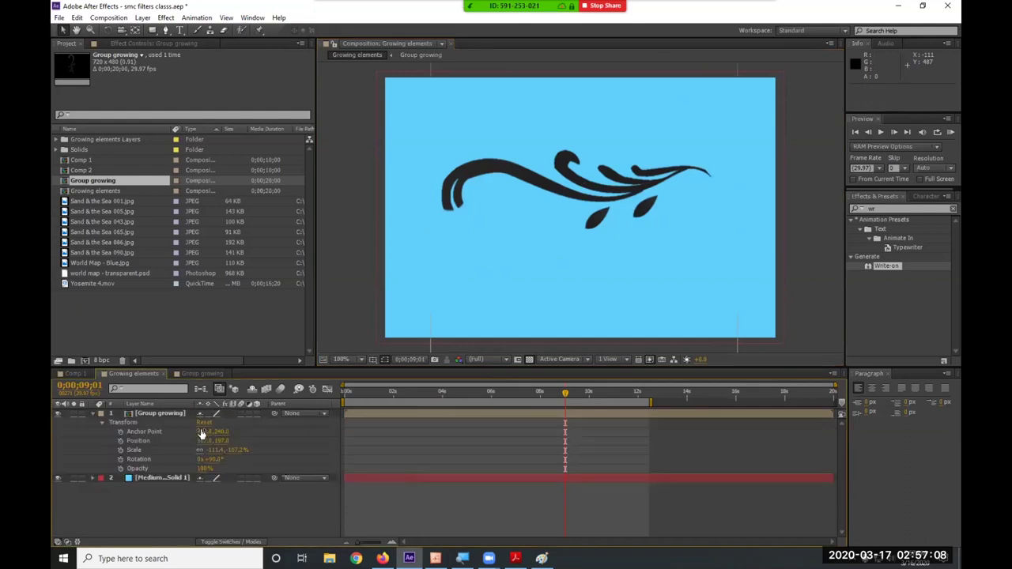
left_click(204, 423)
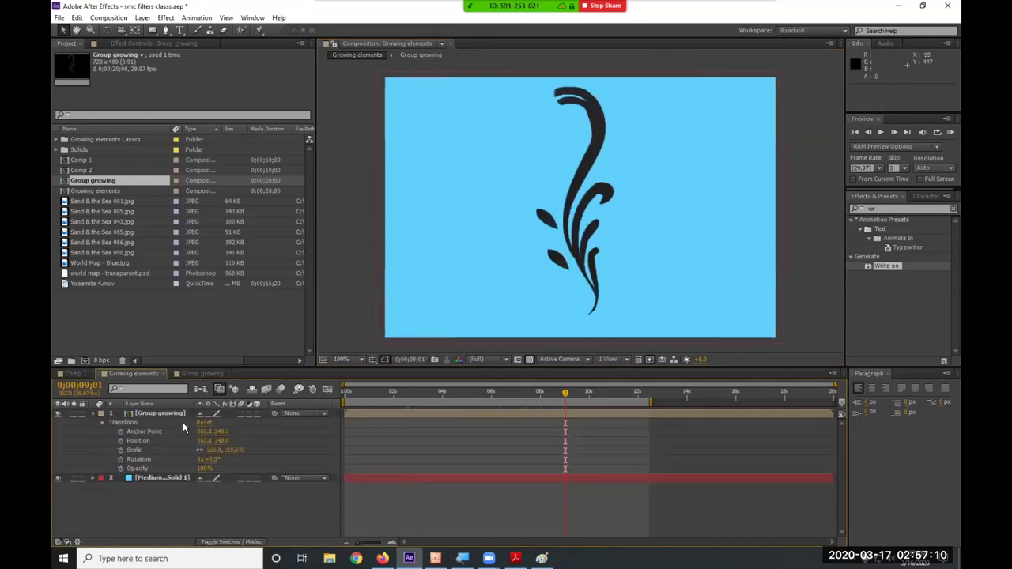
Move the flourish's anchor point to the base of its stem, at about 372, 442, and scale the layer to 52%.
left_click(150, 433)
left_click(135, 30)
left_click_drag(580, 224, 583, 321)
left_click_drag(230, 449, 200, 449)
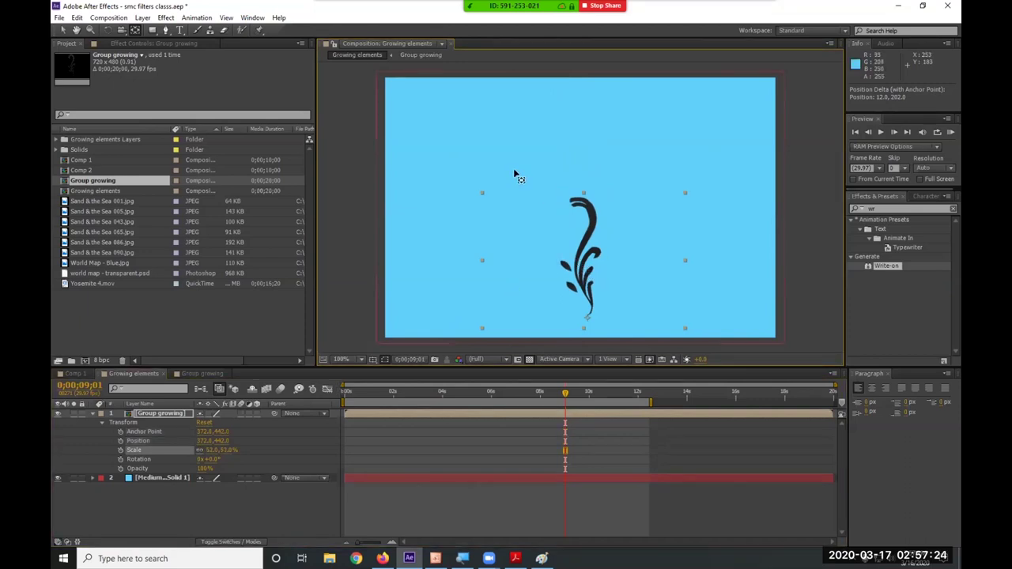
Move the scaled flourish so its stem base sits near the composition's center, at 359, 232, and collapse its properties.
left_click(66, 30)
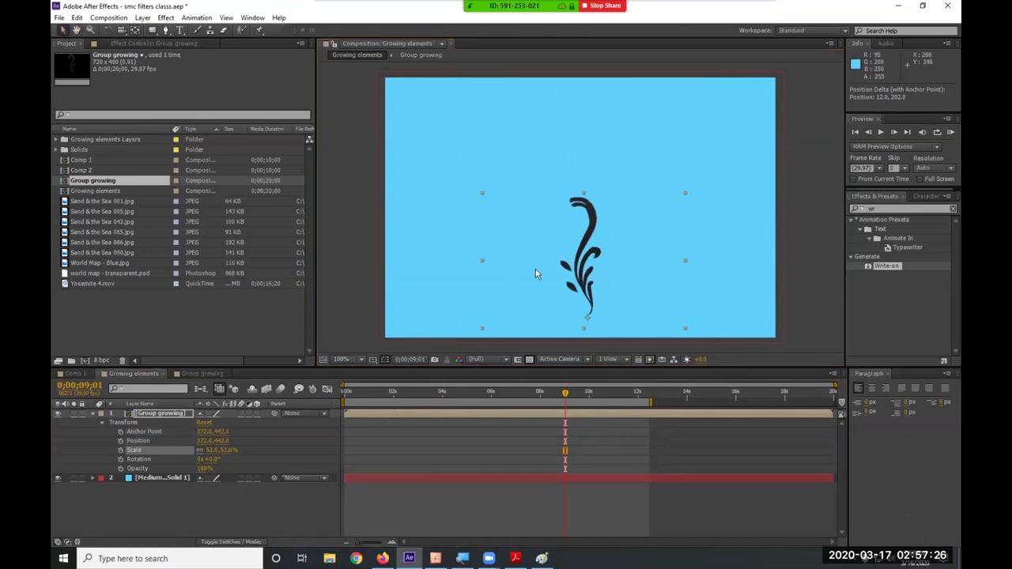
left_click_drag(596, 283, 577, 169)
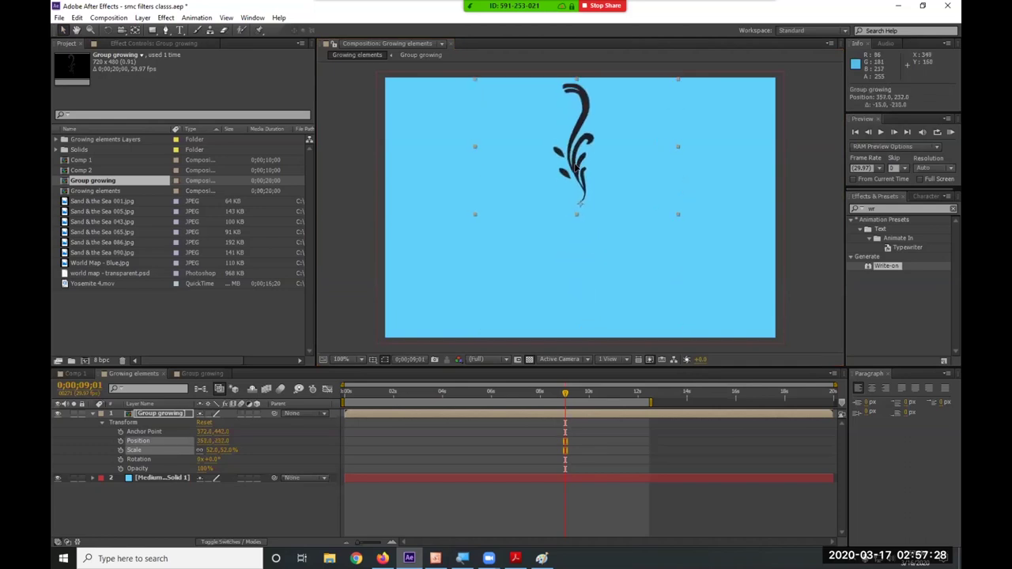
left_click(577, 169)
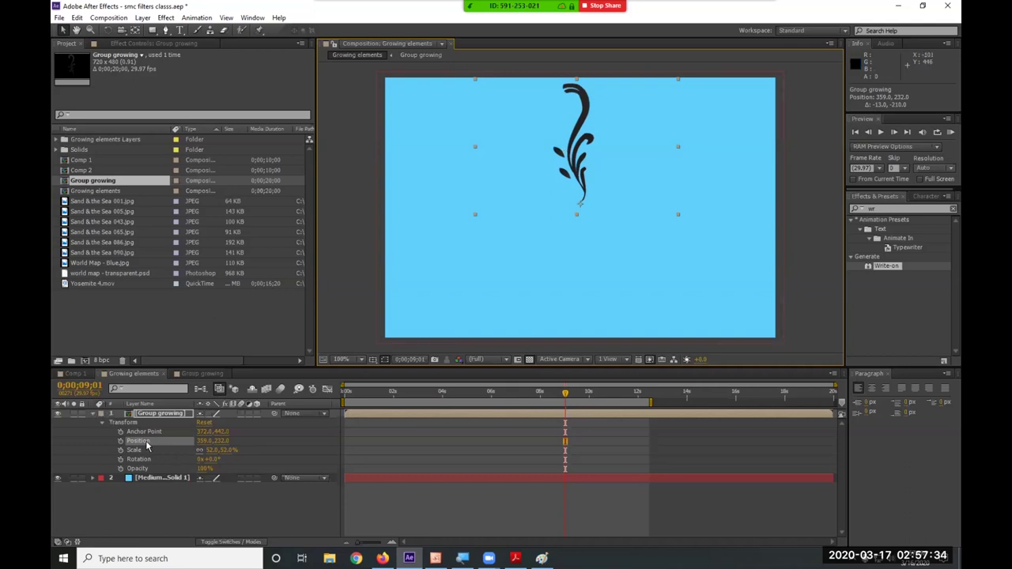
left_click(93, 414)
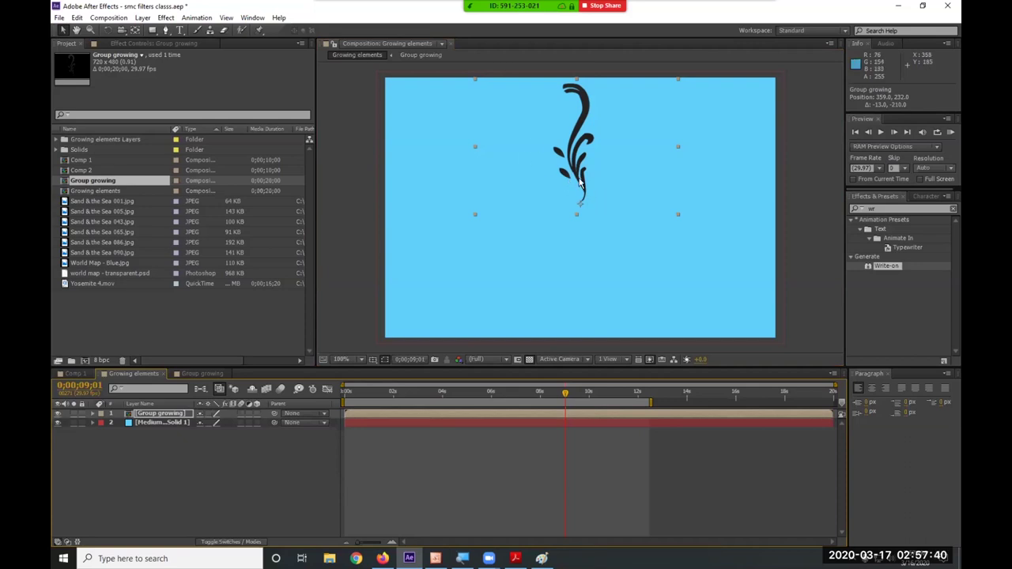
Duplicate the Group growing layer and rotate the copy to 90° around the stem base.
key("ctrl+d")
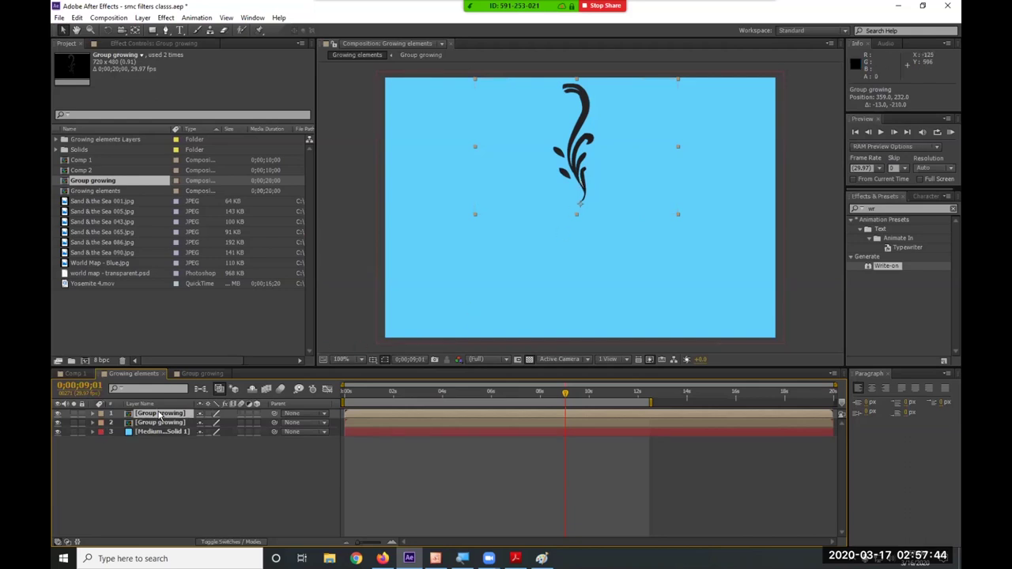
key("r")
left_click(210, 423)
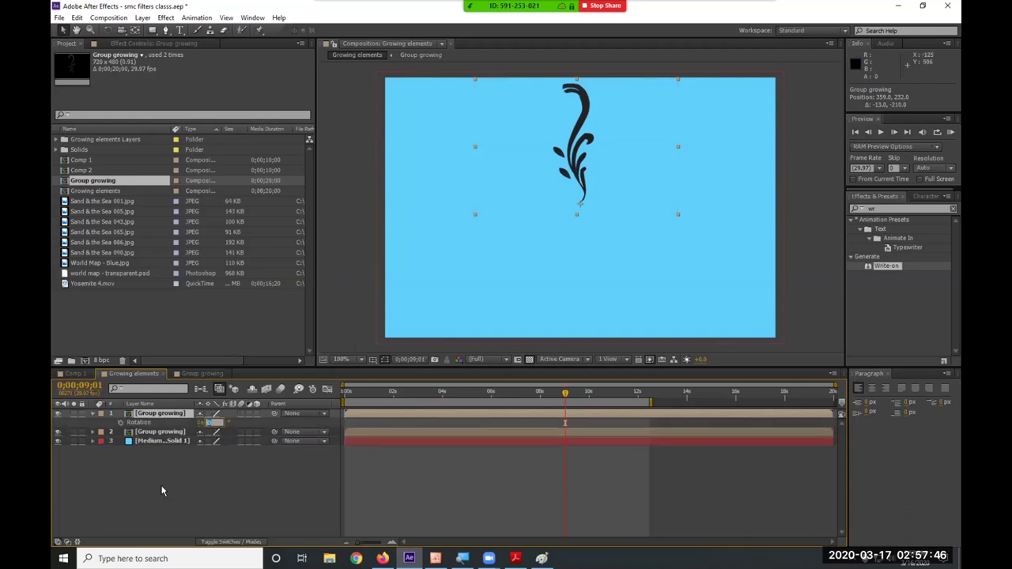
type("90")
key("Return")
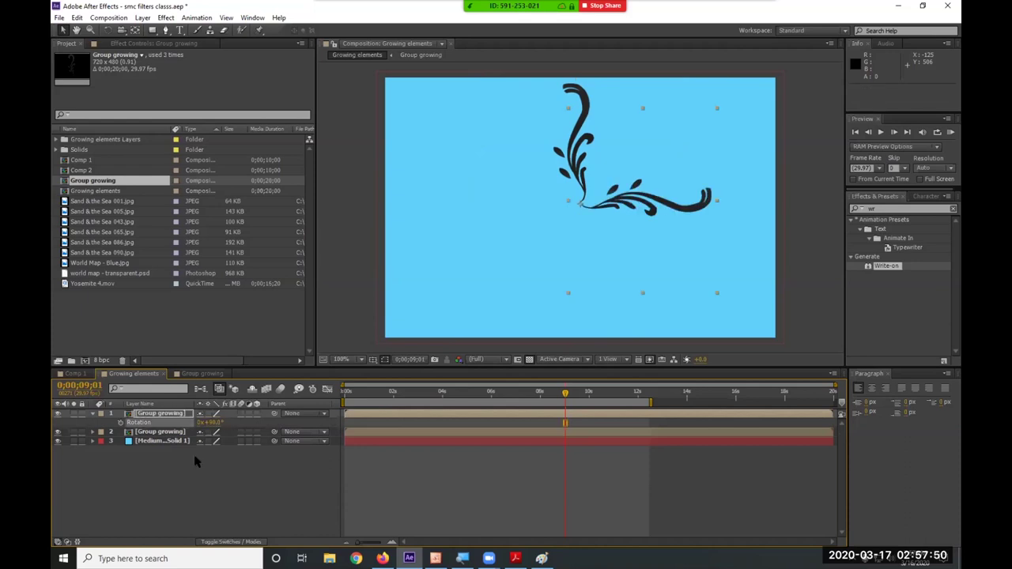
Duplicate the 90° flourish and set the new copy's rotation to 180°.
key("ctrl+d")
key("r")
left_click(210, 423)
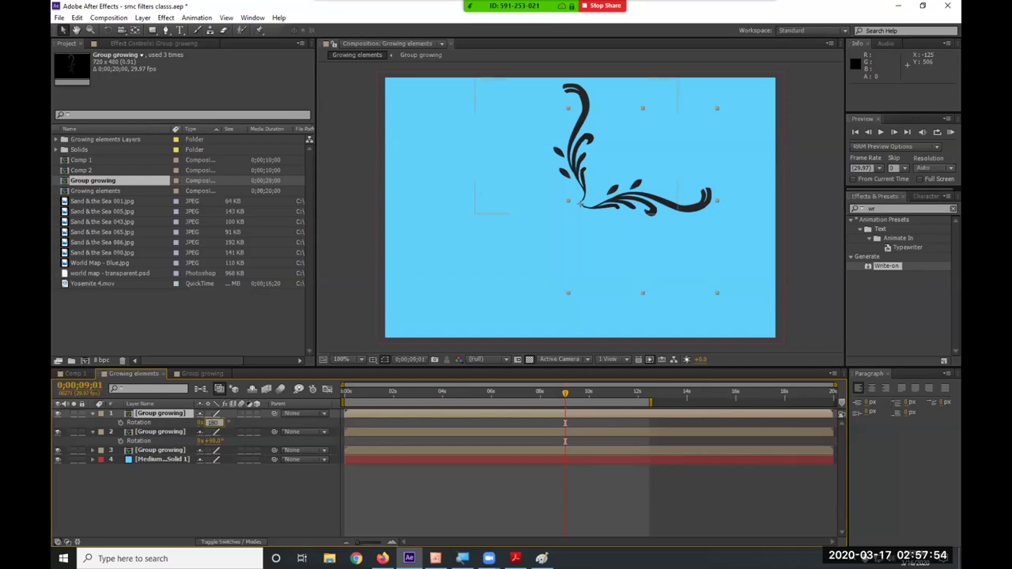
type("180")
key("Return")
Duplicate the 180° flourish, rotate one of the pair to about 267°, and preview the four-armed growing pattern from the start.
left_click(164, 416)
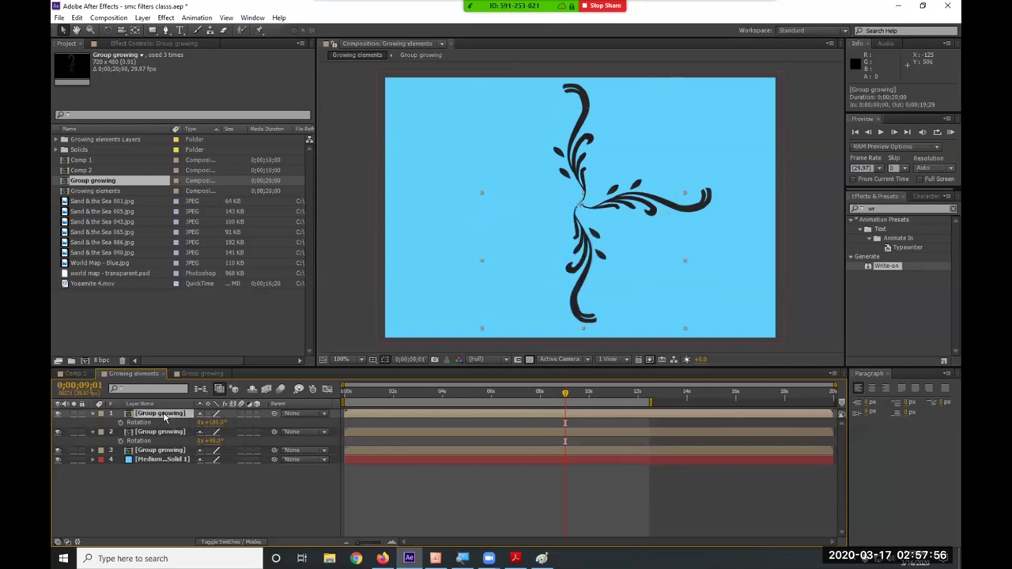
key("ctrl+d")
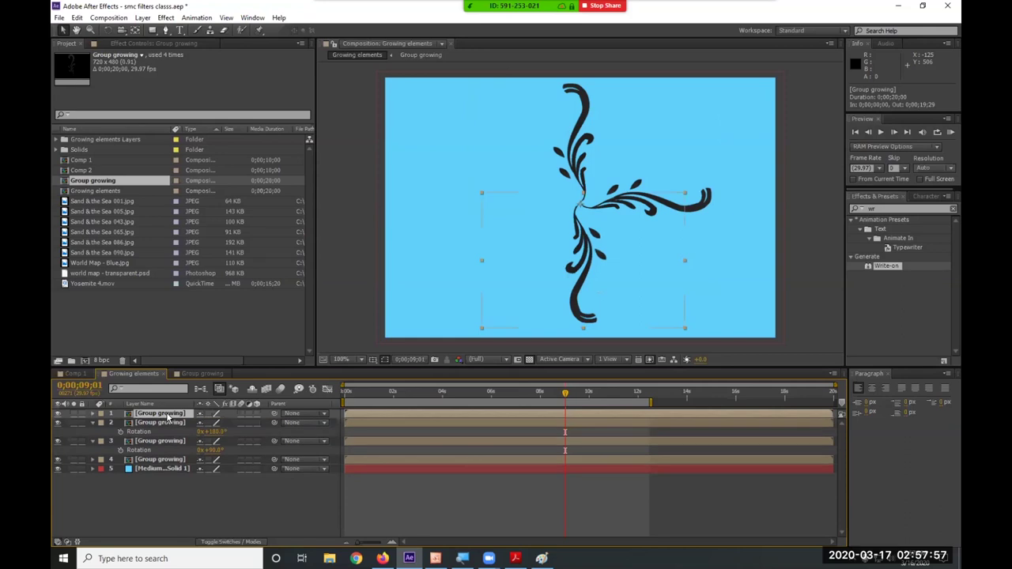
left_click(214, 432)
type("270")
key("Return")
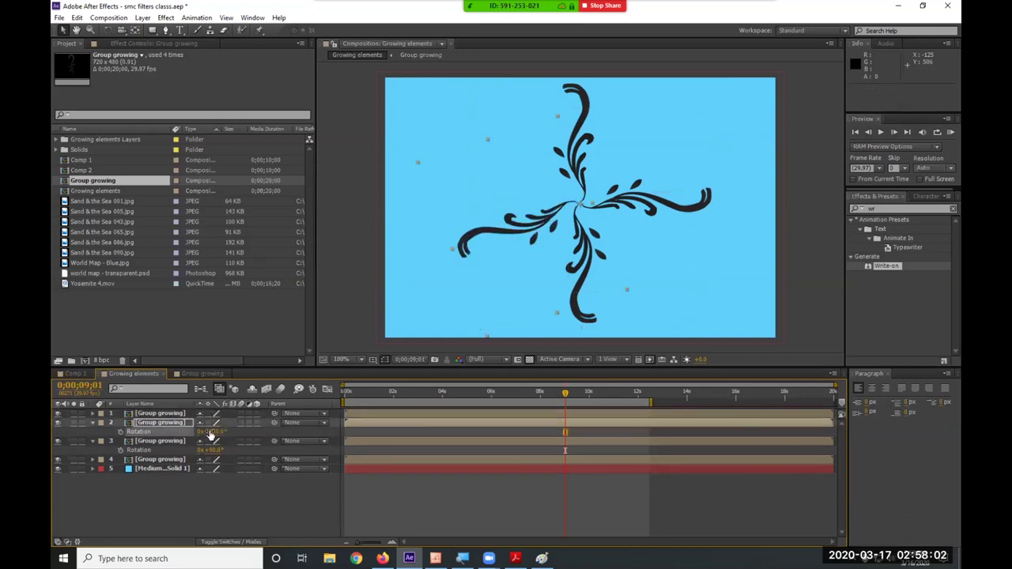
mouse_move(218, 431)
left_mouse_down()
mouse_move(229, 431)
mouse_move(216, 430)
mouse_move(222, 437)
left_mouse_up()
key("Home")
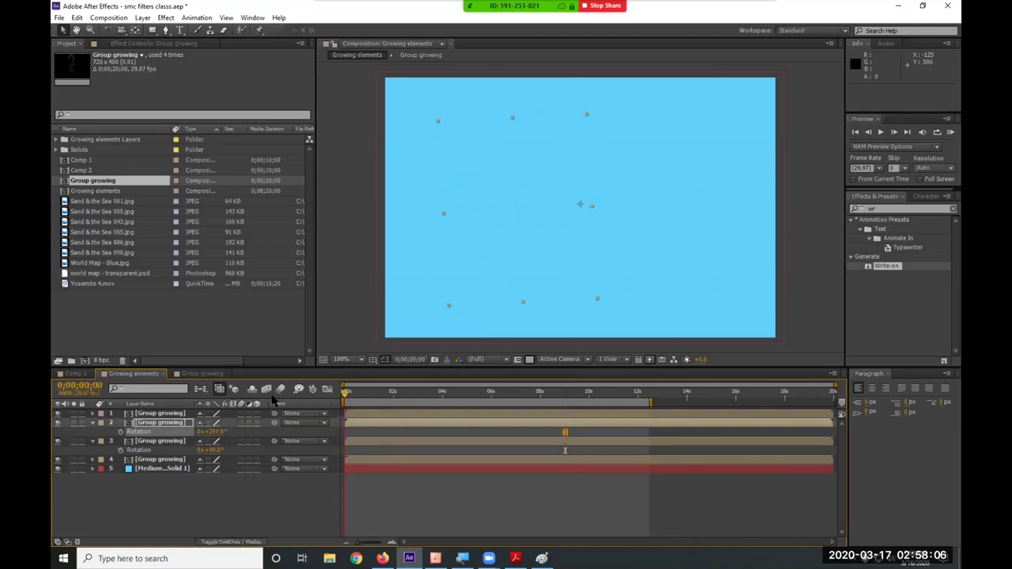
key("space")
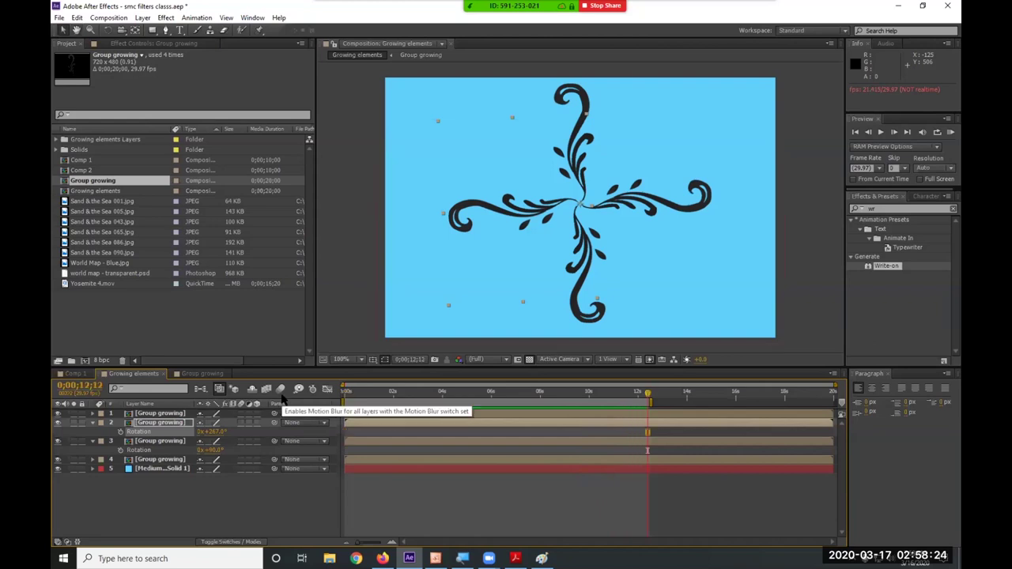
Duplicate all four Group growing layers together and rotate the copies by about 43° to fill the gaps between the arms.
left_click(92, 423)
left_click(92, 432)
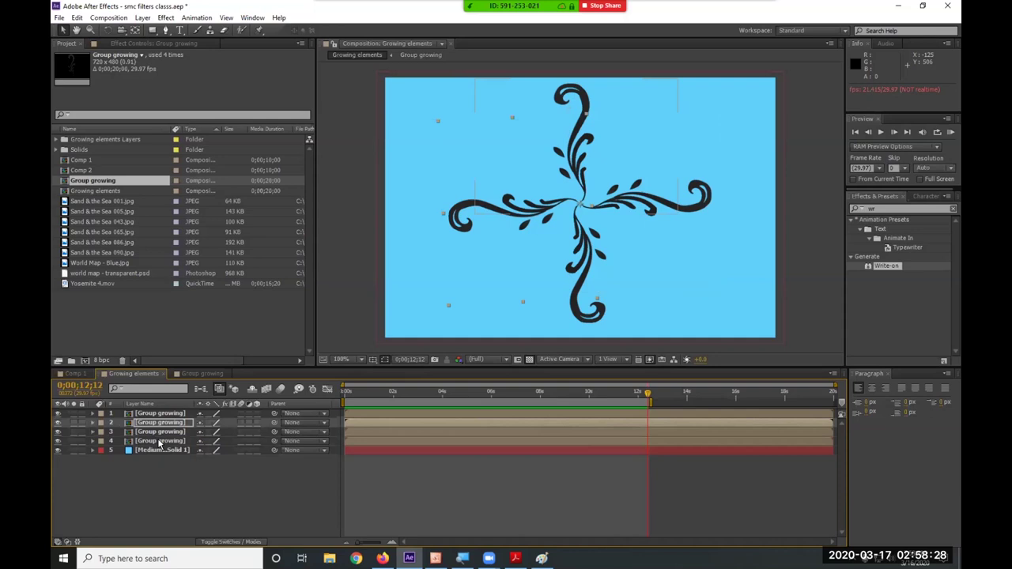
left_click(154, 440)
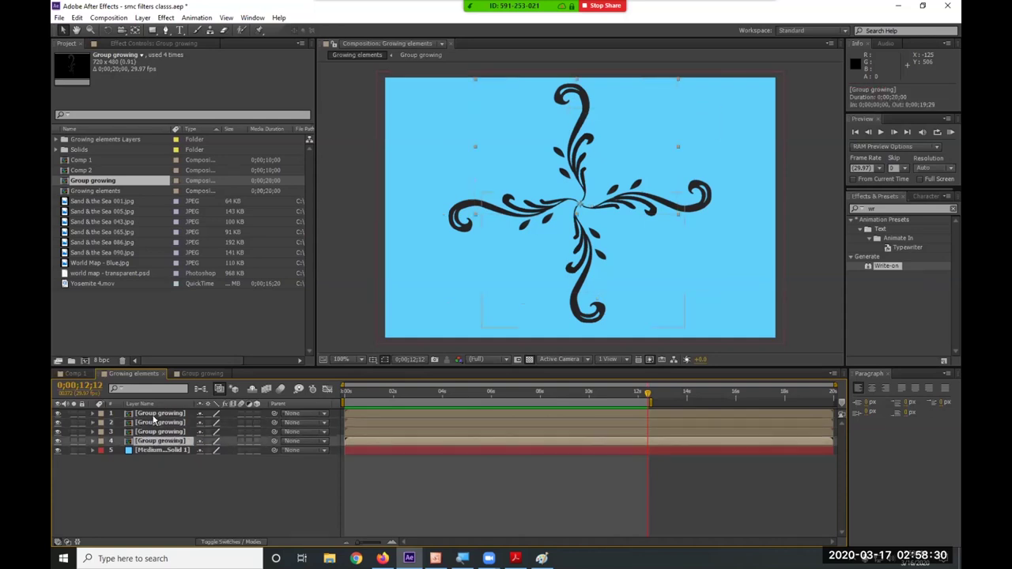
left_click(156, 414, "shift")
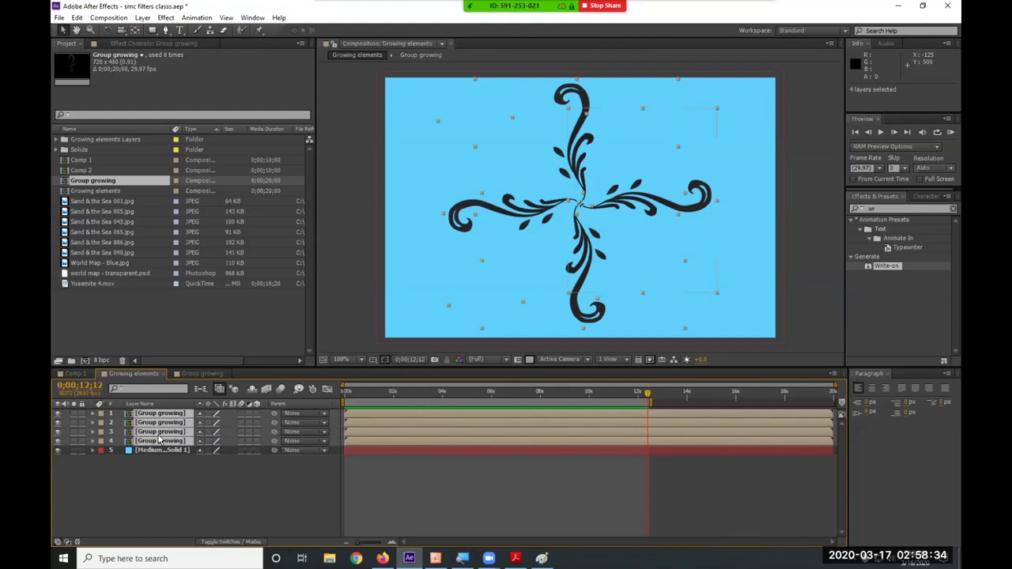
key("ctrl+d")
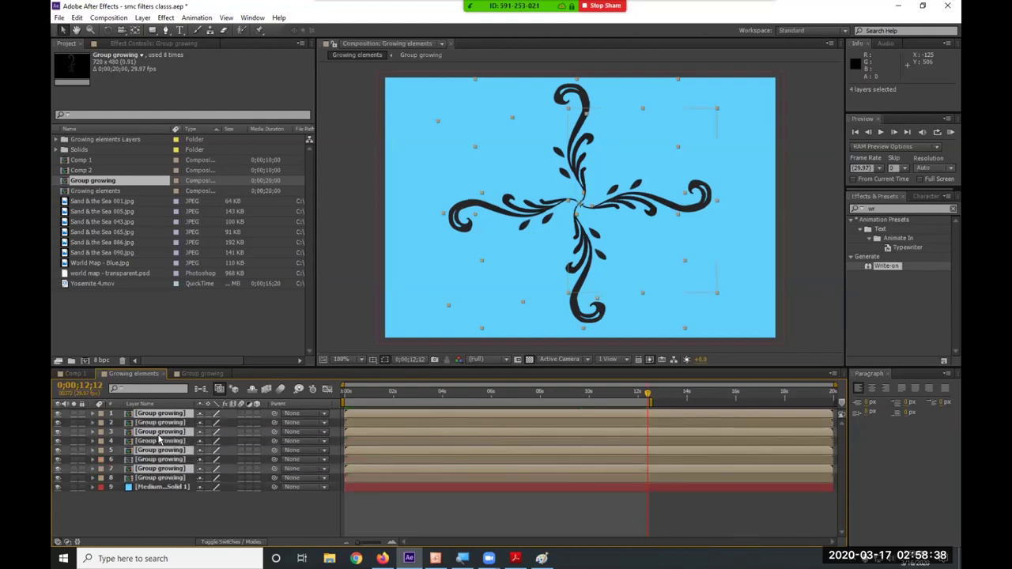
key("r")
left_click_drag(215, 422, 242, 425)
Preview the eight-armed growing pattern from the start with no layers selected.
key("Home")
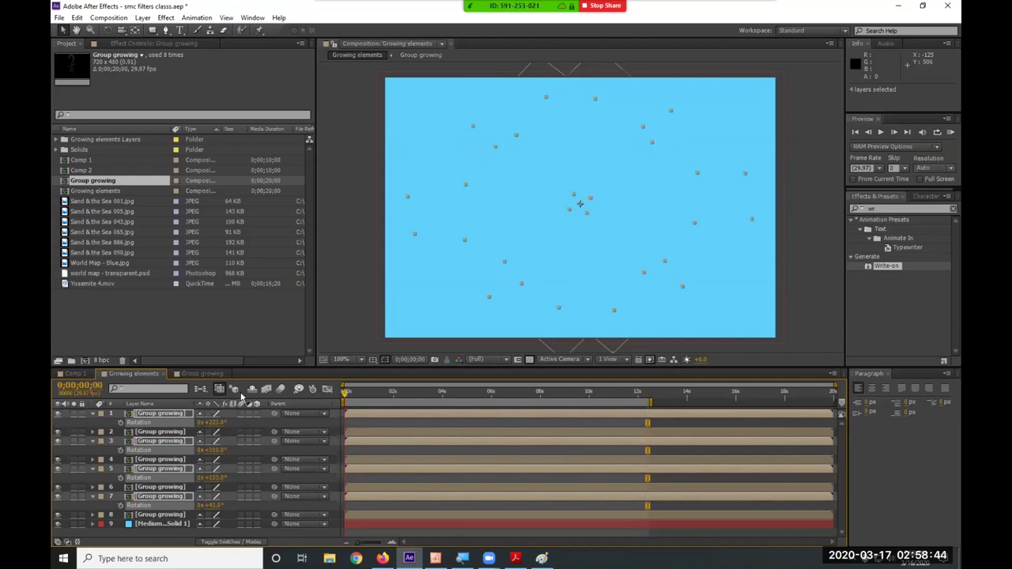
key("space")
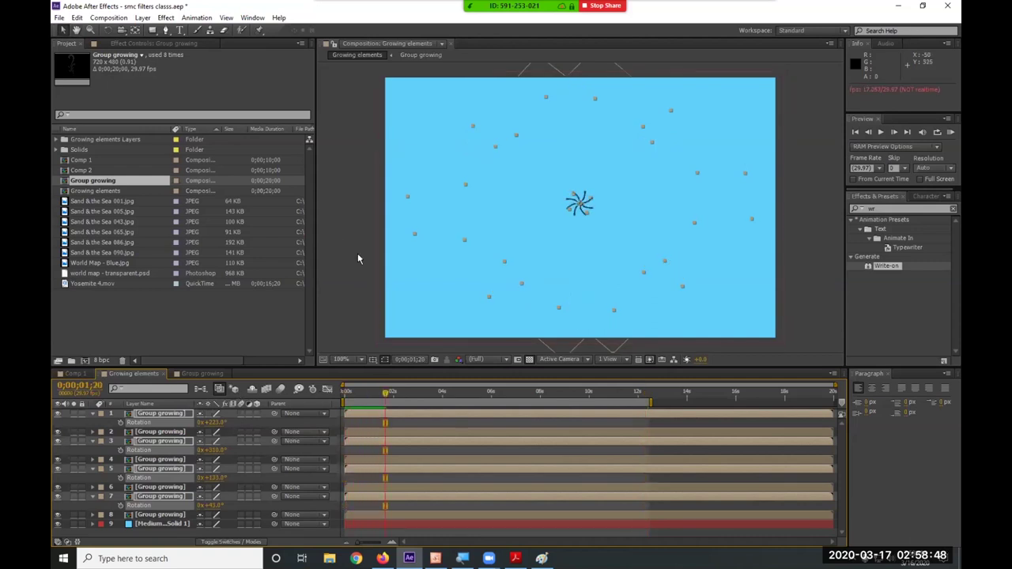
left_click(358, 278)
key("space")
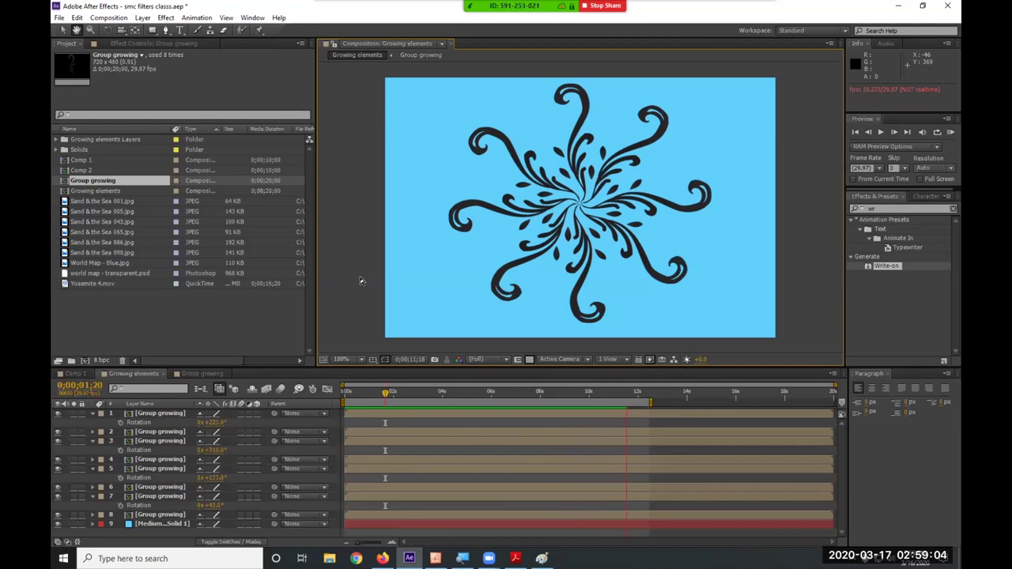
Draw a small blue square beside the stem in the Group growing composition, and return to Growing elements to see it repeated.
left_click(207, 374)
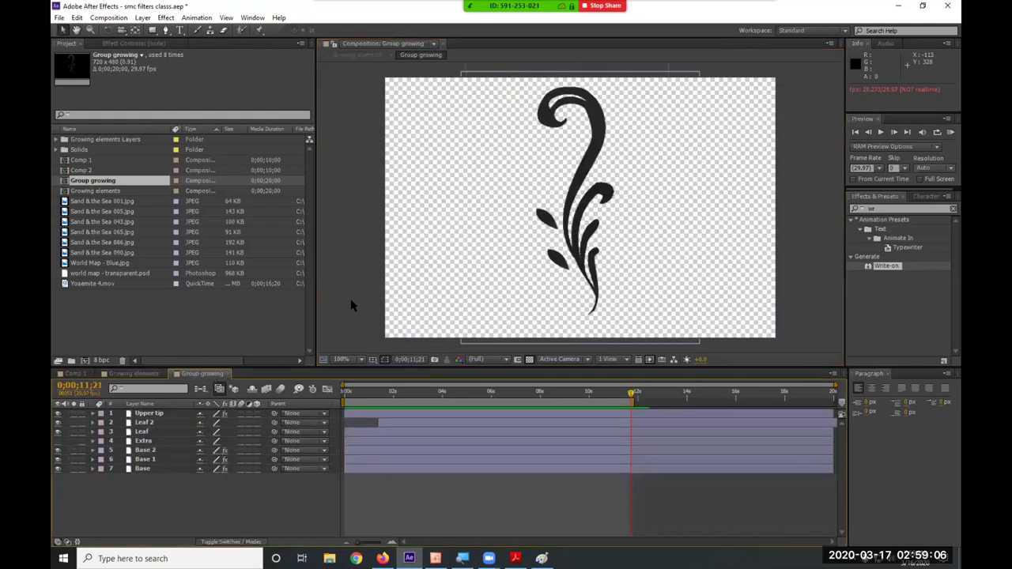
left_click(152, 30)
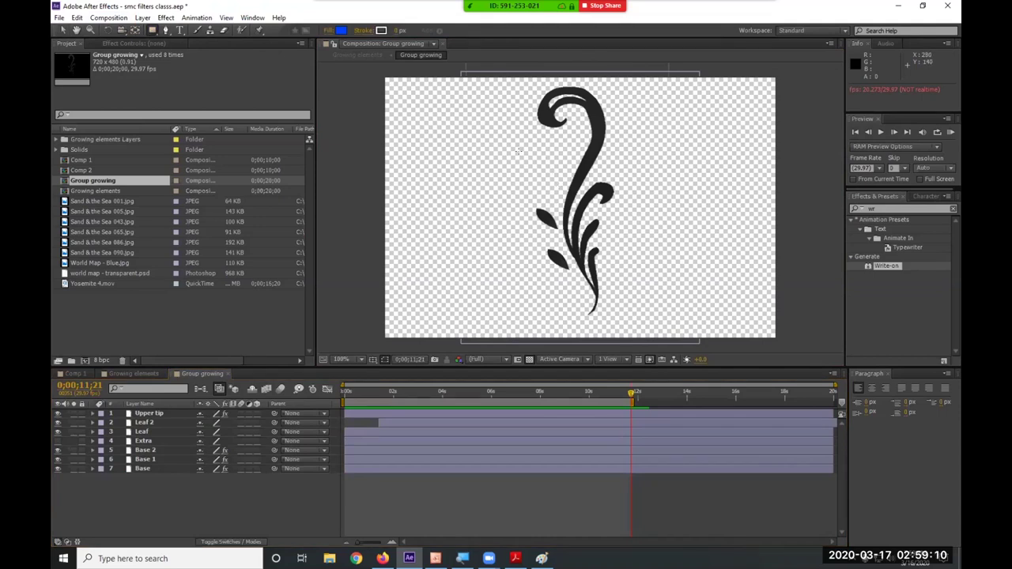
left_click_drag(525, 148, 559, 177)
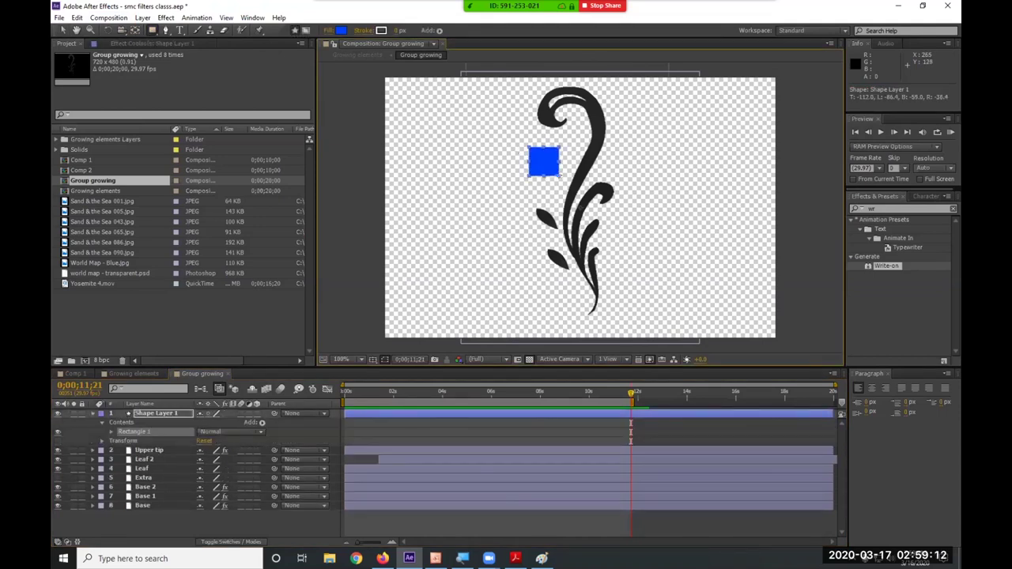
left_click(133, 373)
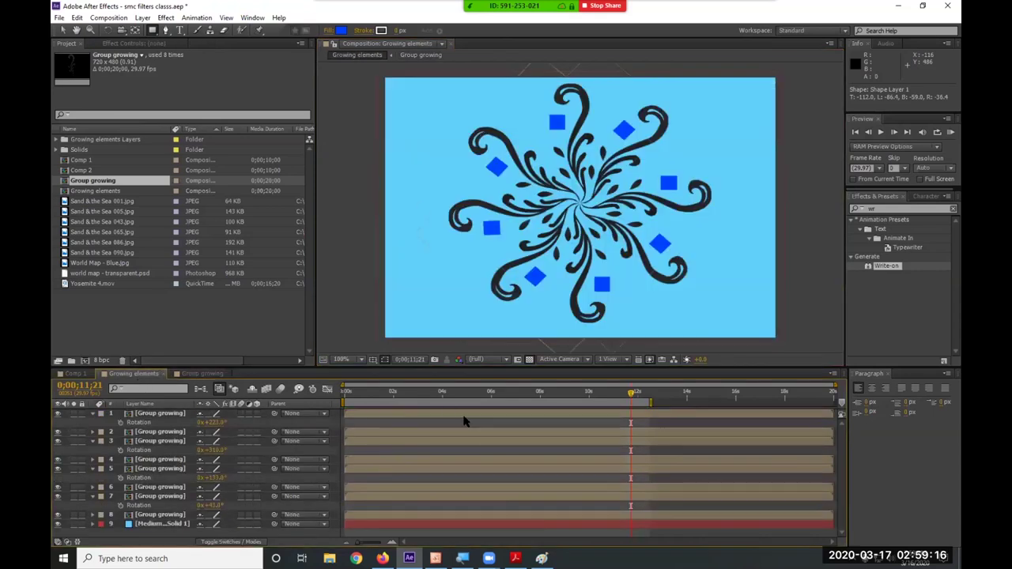
Preview the eight-armed growing pattern with its blue squares from the start.
left_click_drag(433, 397, 297, 398)
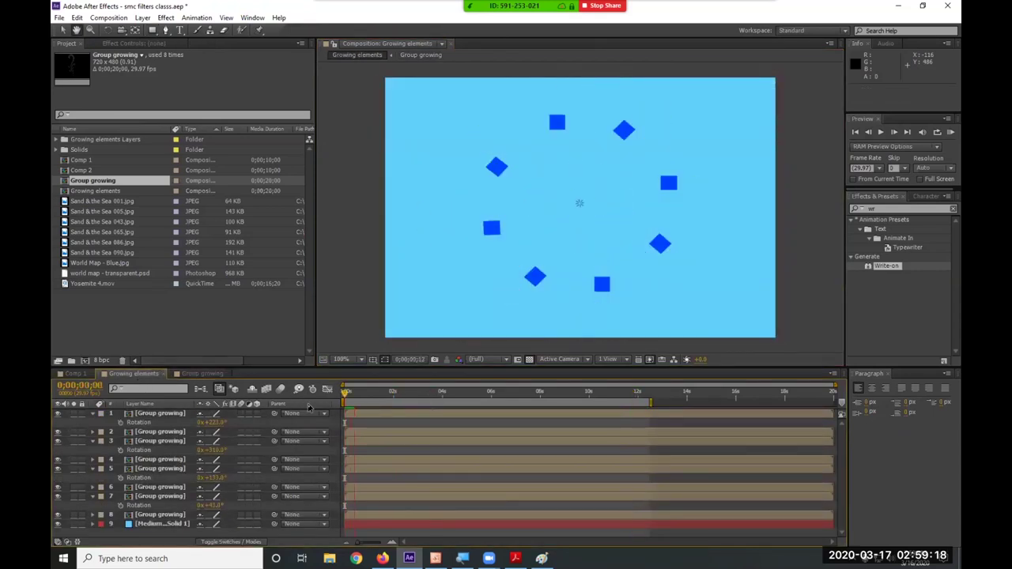
key("space")
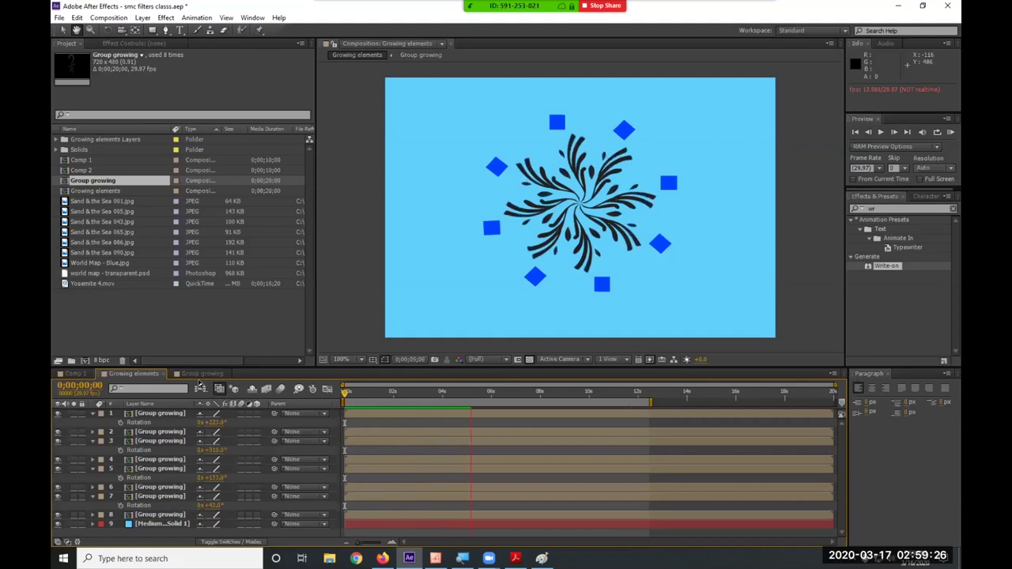
left_click(161, 415)
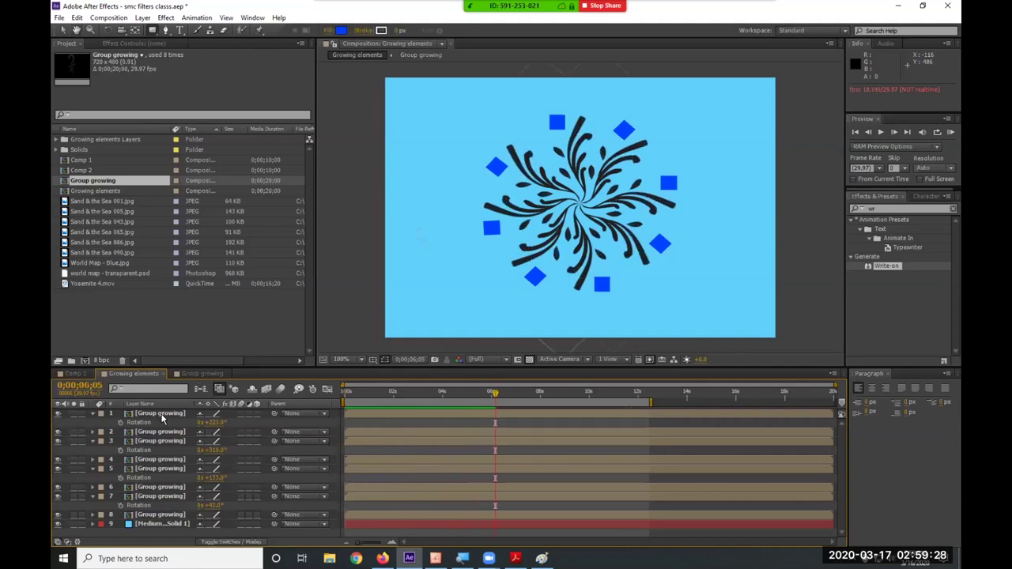
left_click(219, 503)
key("space")
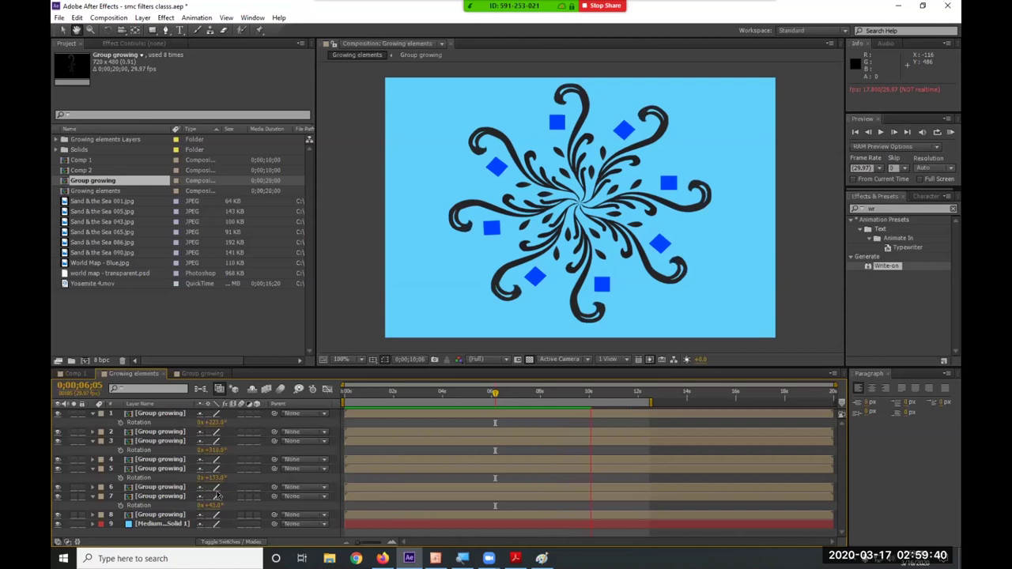
key("q")
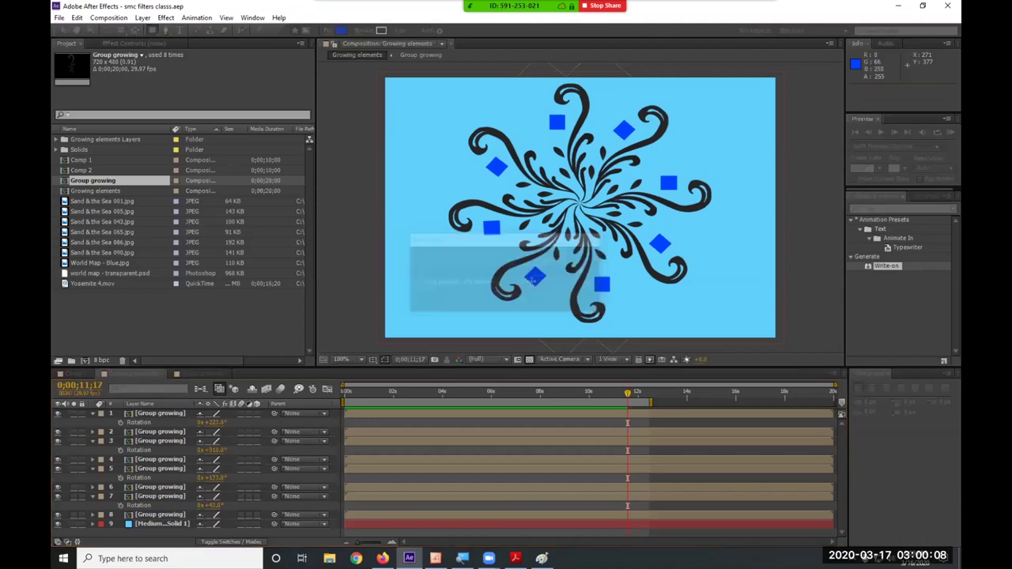
key("h")
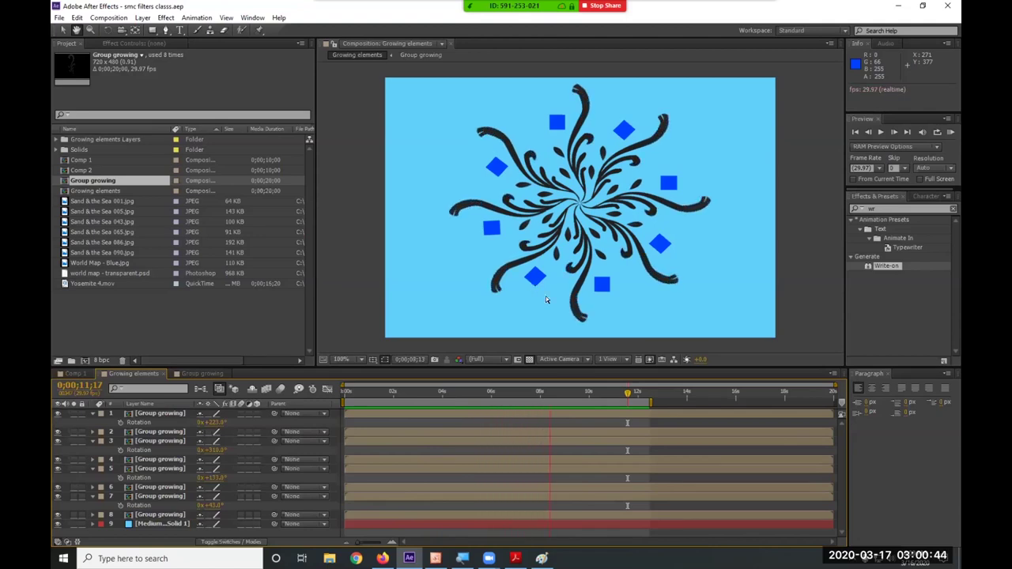
key("q")
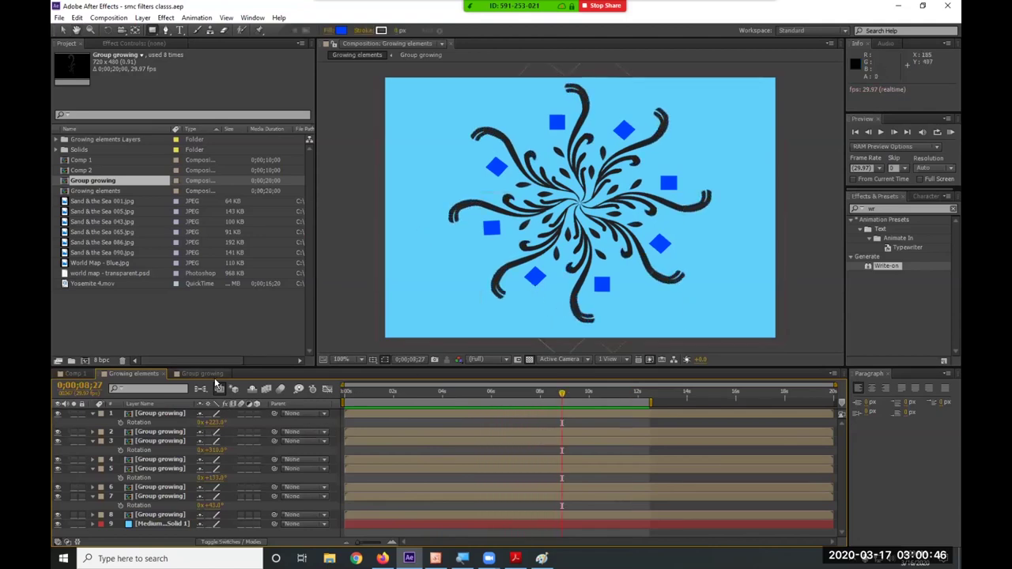
Delete the blue square's shape layer from the Group growing composition and return to Growing elements.
left_click(207, 375)
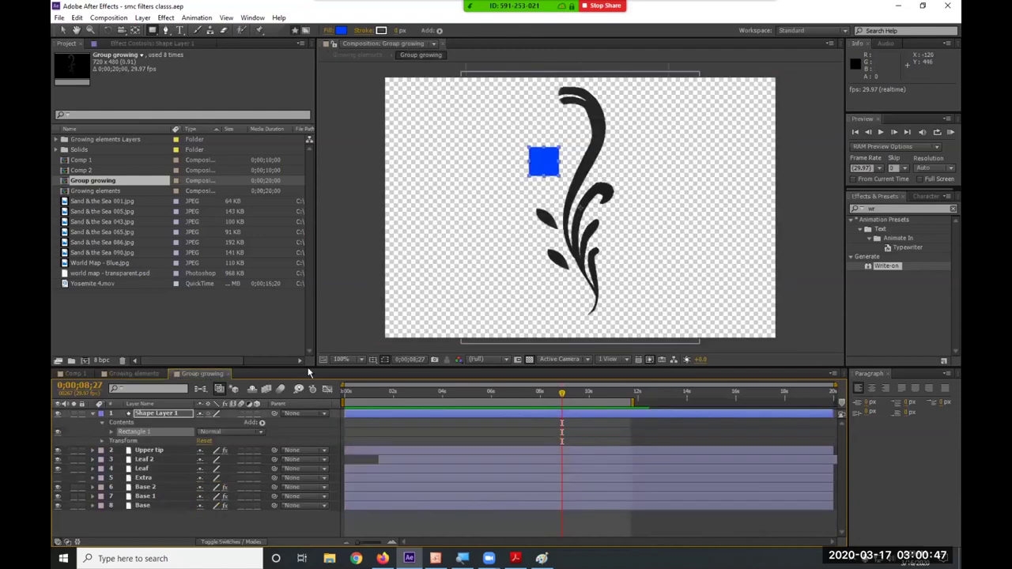
left_click(154, 415)
key("Delete")
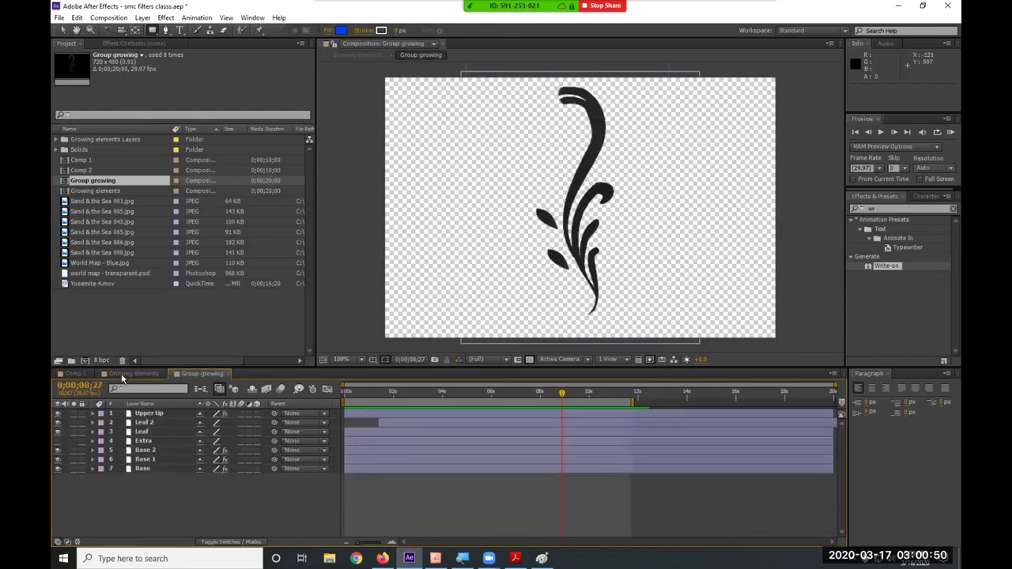
left_click(121, 373)
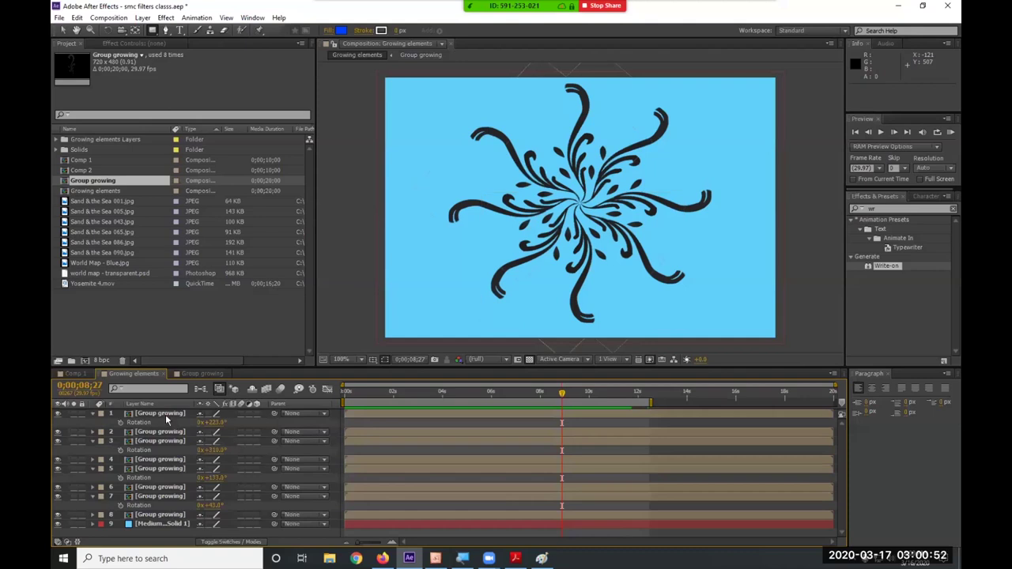
Pre-compose all eight Group growing layers into a new composition named "group of 8".
left_click(165, 414)
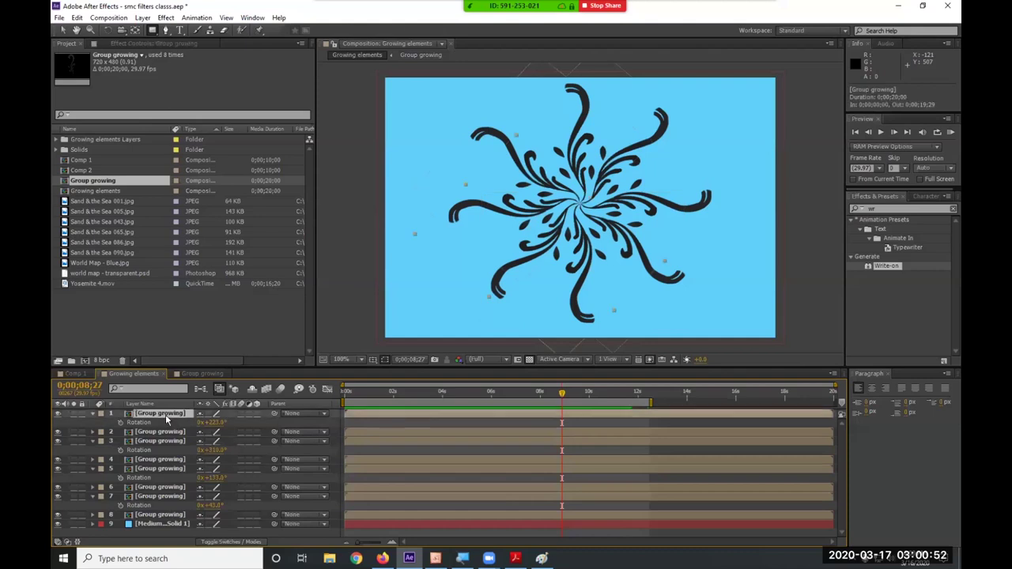
left_click(158, 516, "shift")
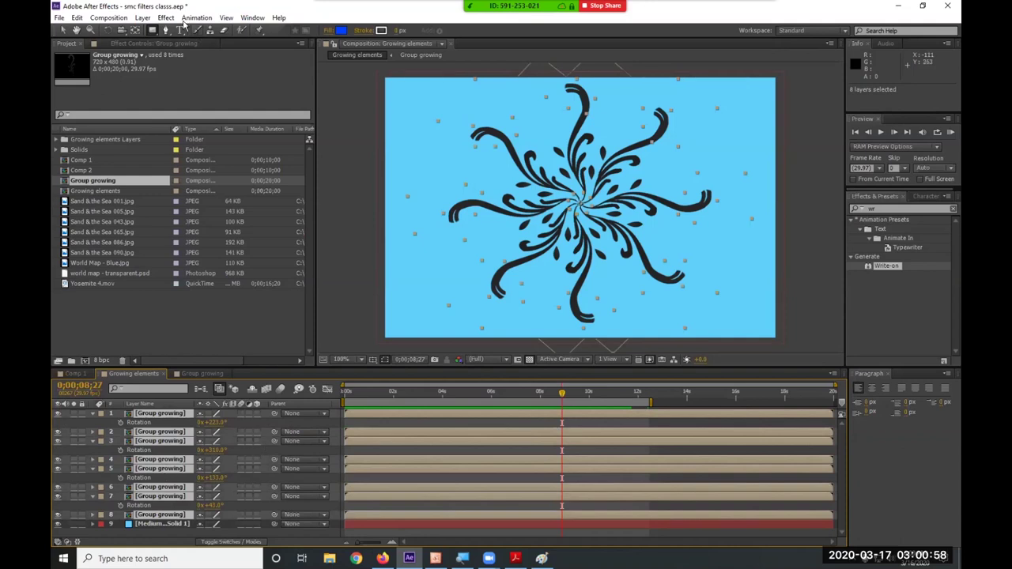
left_click(143, 17)
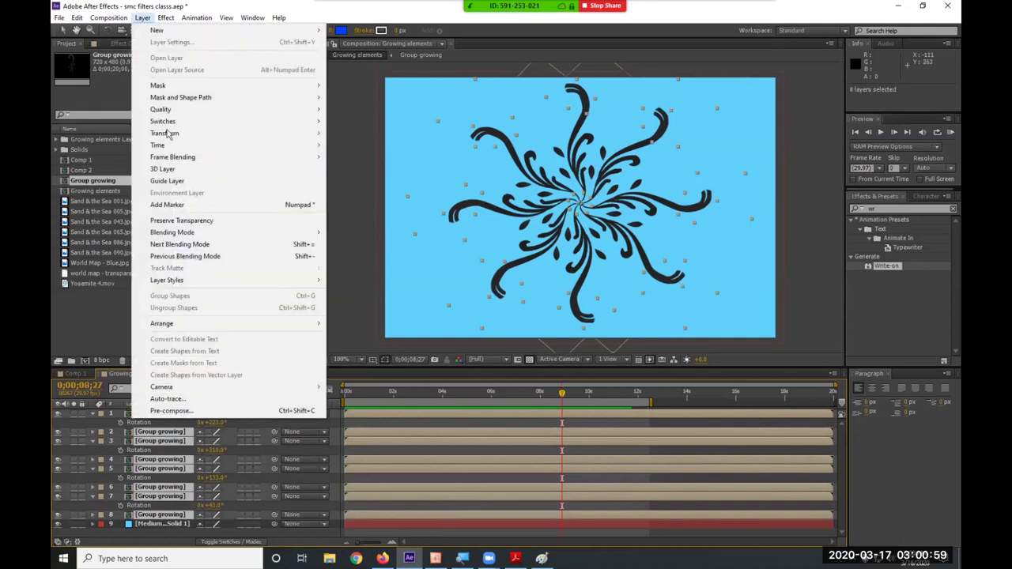
left_click(210, 412)
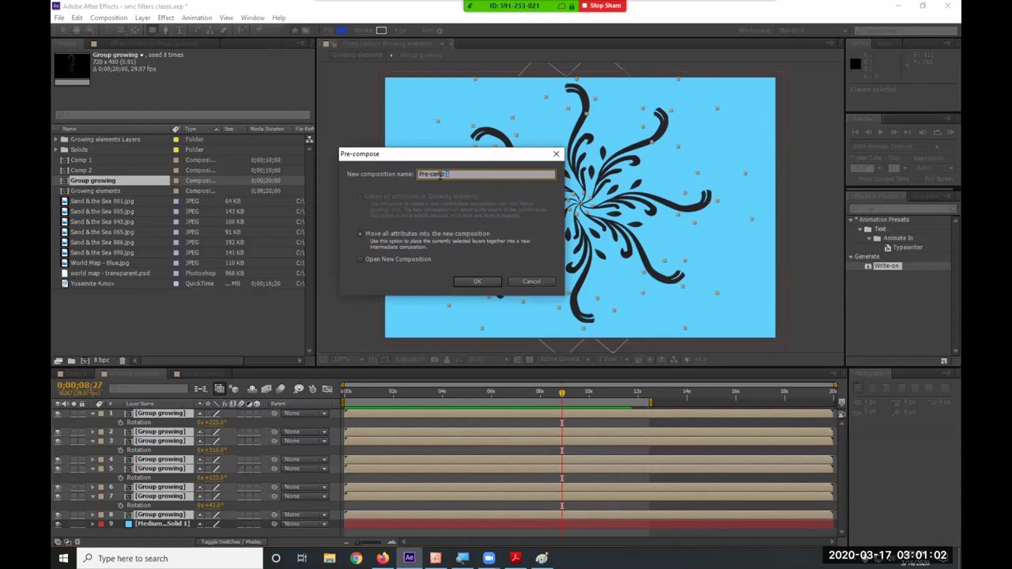
type("group of 8")
left_click(475, 282)
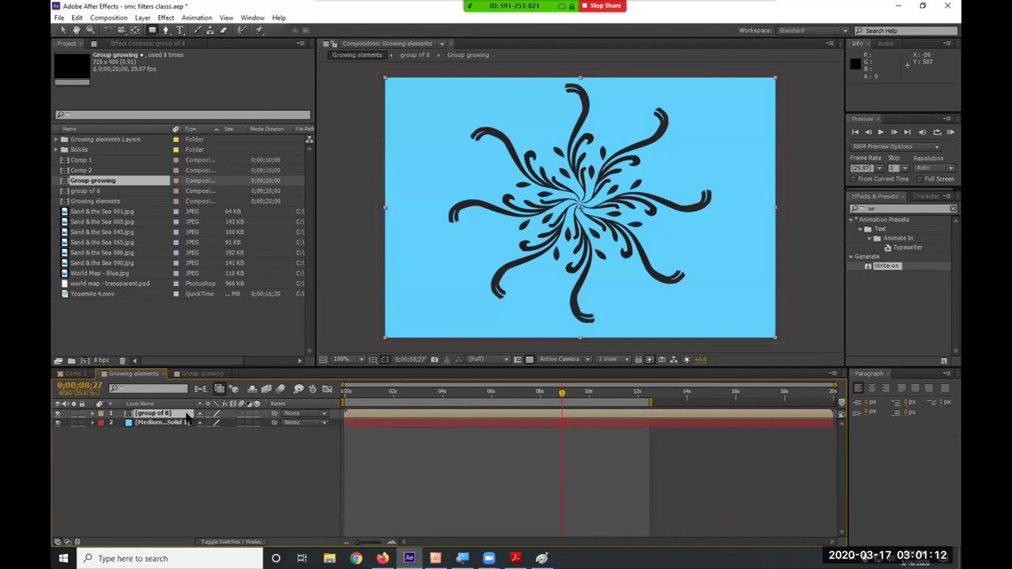
Scale the group of 8 layer down to about 40.6% and place it in the frame's upper-left corner.
key("s")
left_click_drag(221, 421, 158, 421)
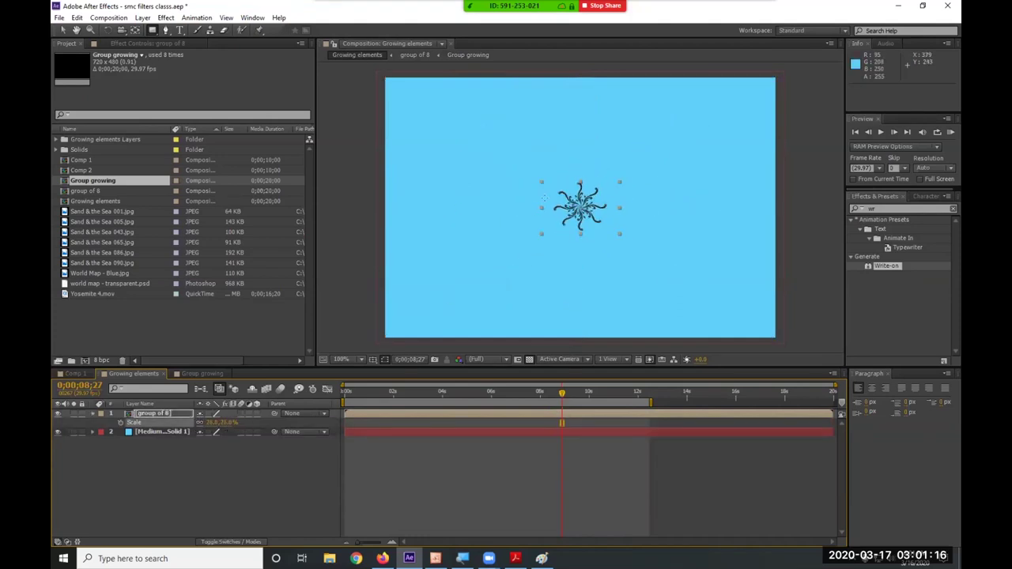
left_click_drag(581, 219, 547, 189)
left_click(482, 144)
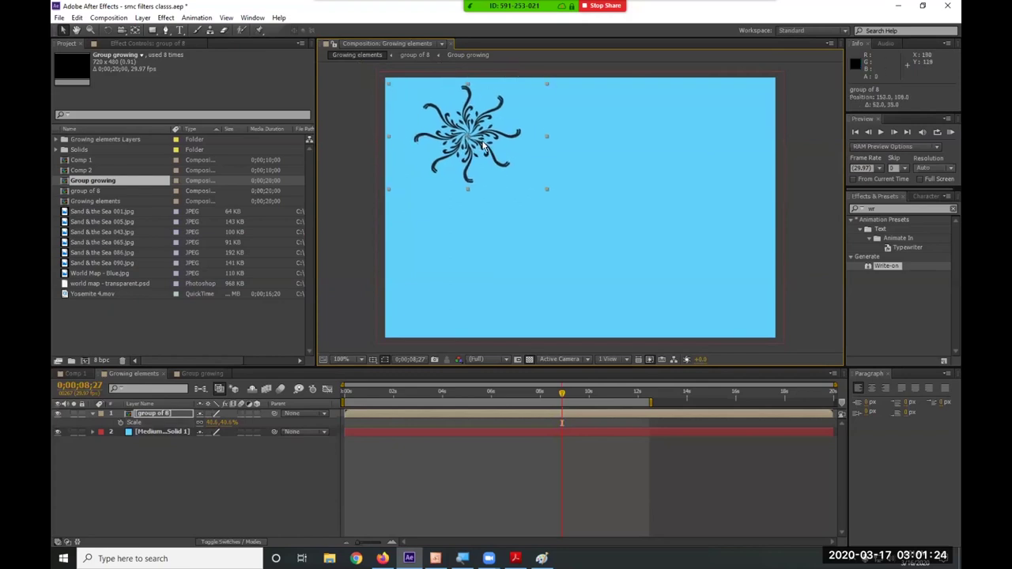
Duplicate the small group of 8 flourish into the other three corners of the frame.
key("ctrl+d")
left_click_drag(482, 144, 709, 148)
key("Return")
left_click(526, 139, "shift")
key("ctrl+d")
left_click_drag(701, 146, 711, 286)
left_click(598, 175)
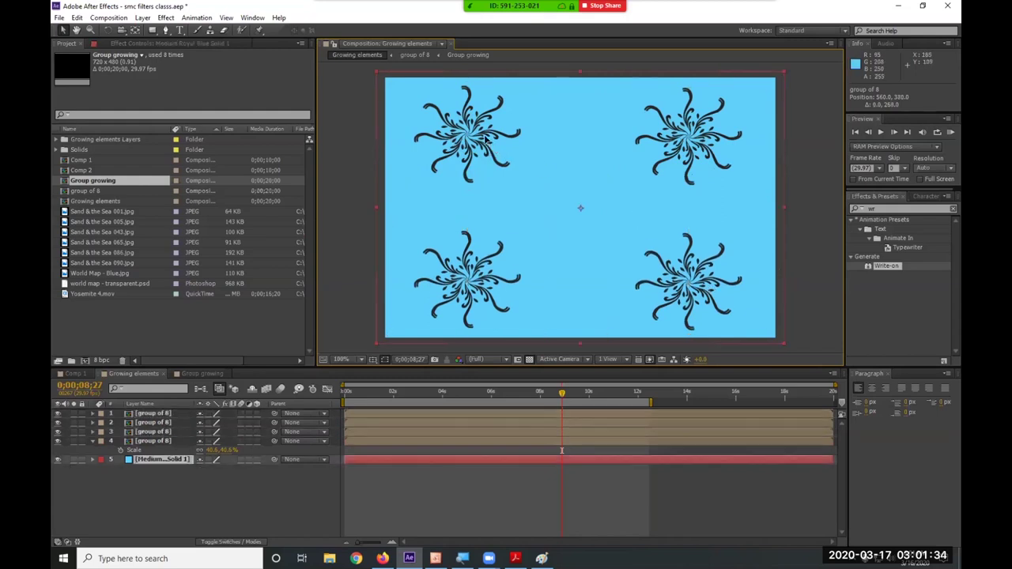
left_click(372, 144)
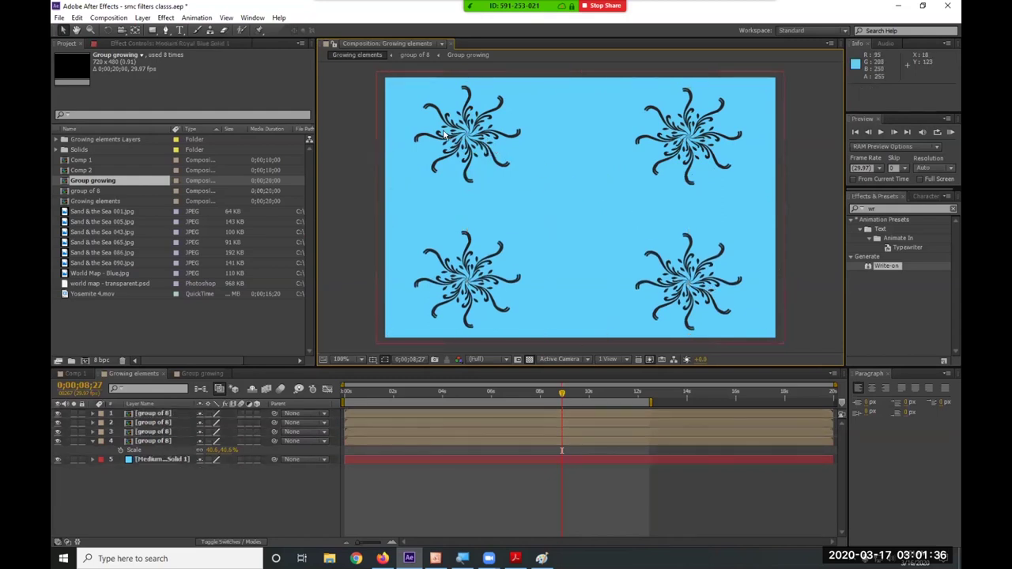
Duplicate the upper-left flourish and place the copy at the centre of the frame.
left_click(449, 135)
key("ctrl+d")
left_click_drag(449, 134, 574, 208)
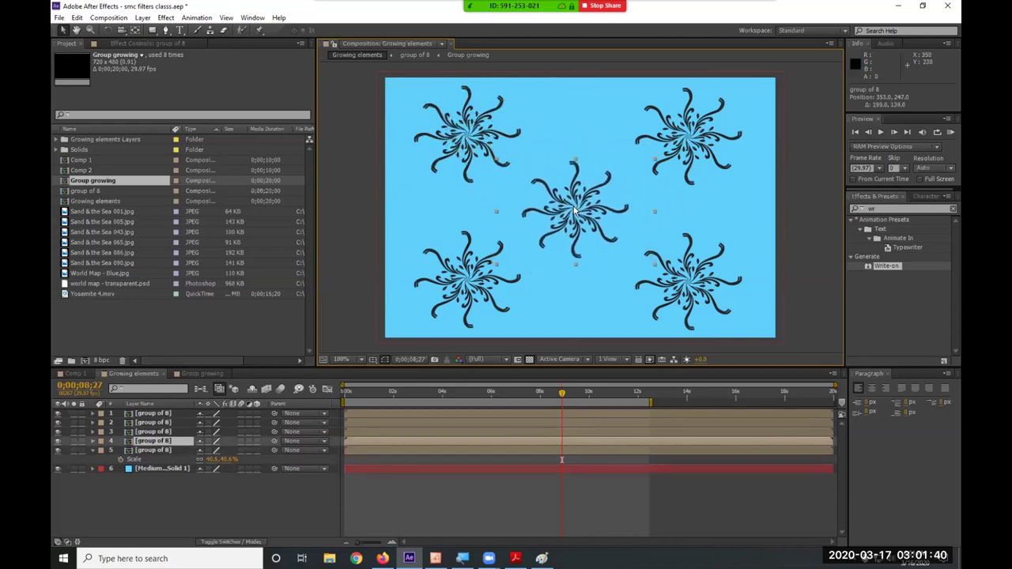
Preview the five growing flourishes from the start, and toggle the topmost layer's visibility to identify its flourish.
left_click(541, 354)
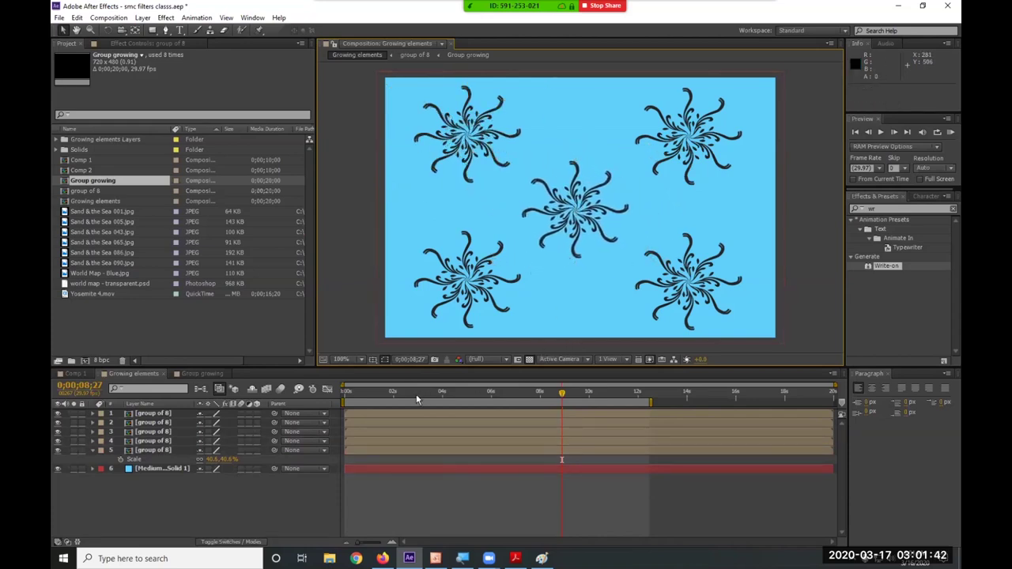
key("Home")
key("space")
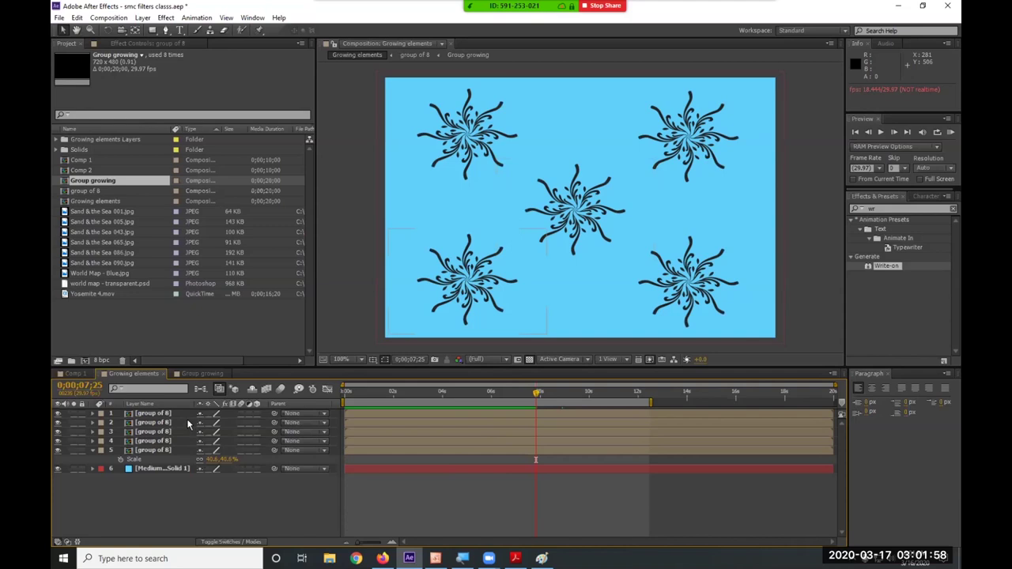
left_click(57, 414)
left_click(58, 414)
left_click(58, 414)
left_click(58, 414)
Apply the Tint effect to the topmost group of 8 layer and map its black to bright red.
left_click(140, 414)
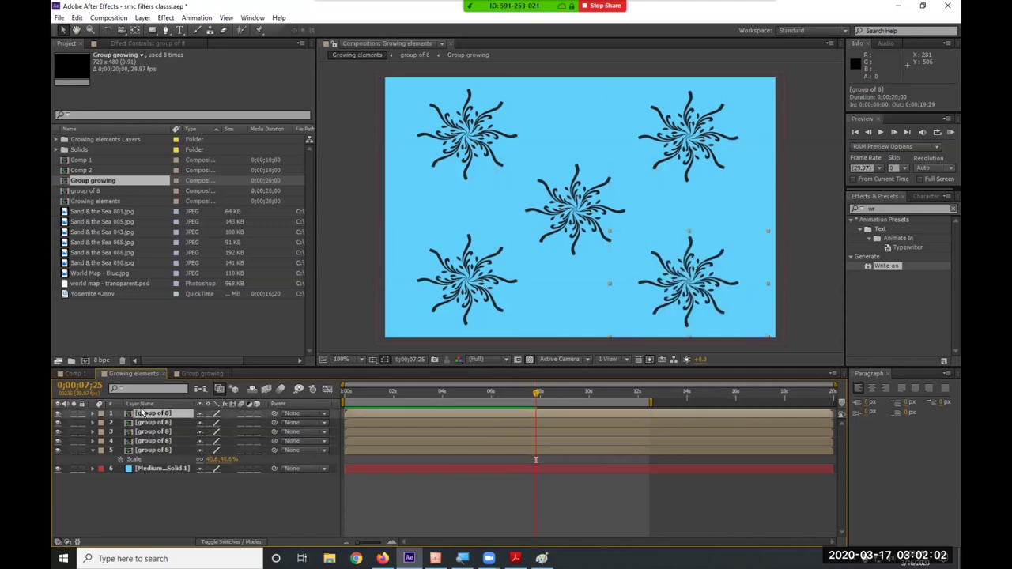
left_click(165, 17)
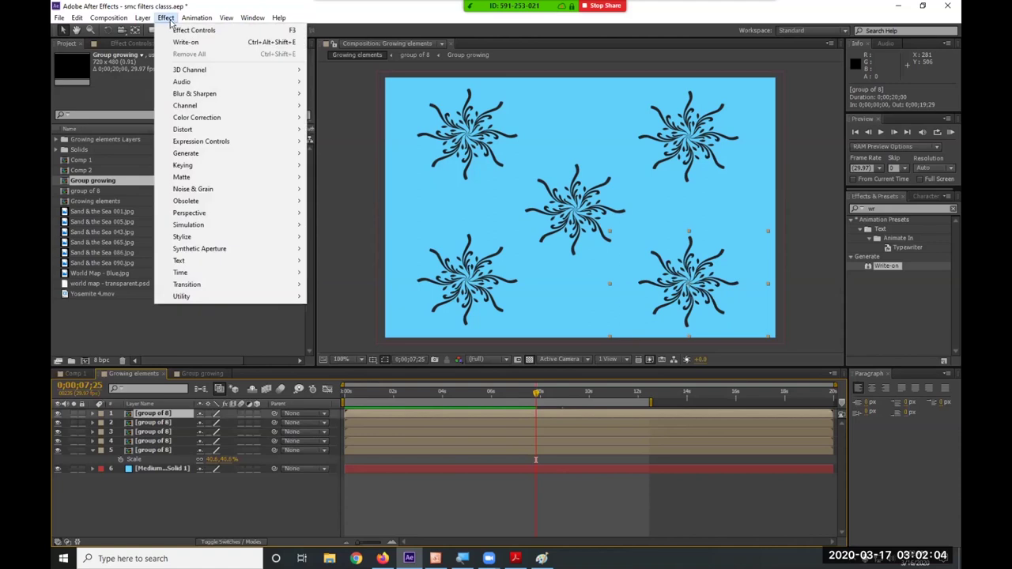
mouse_move(228, 117)
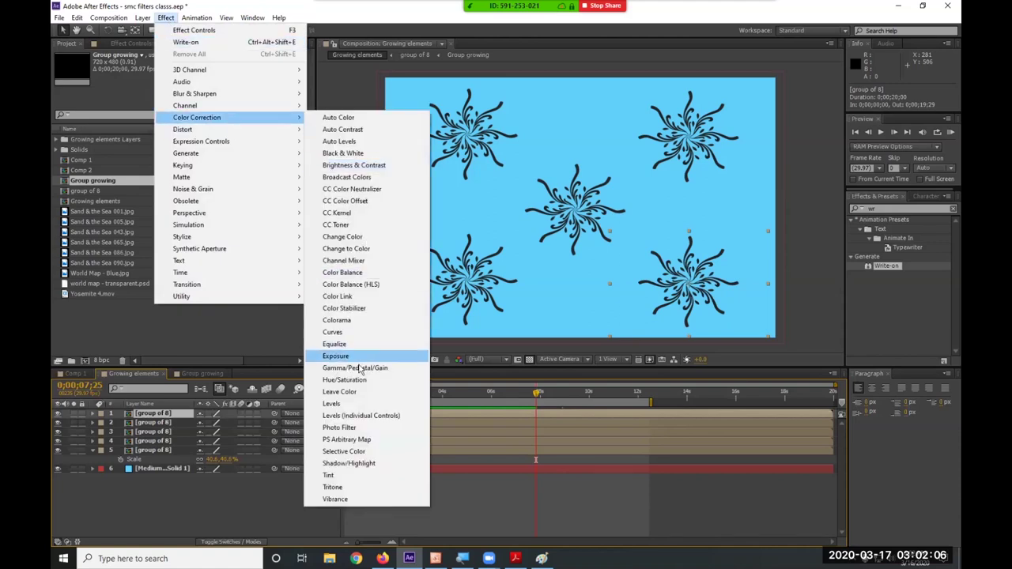
left_click(340, 476)
left_click(197, 73)
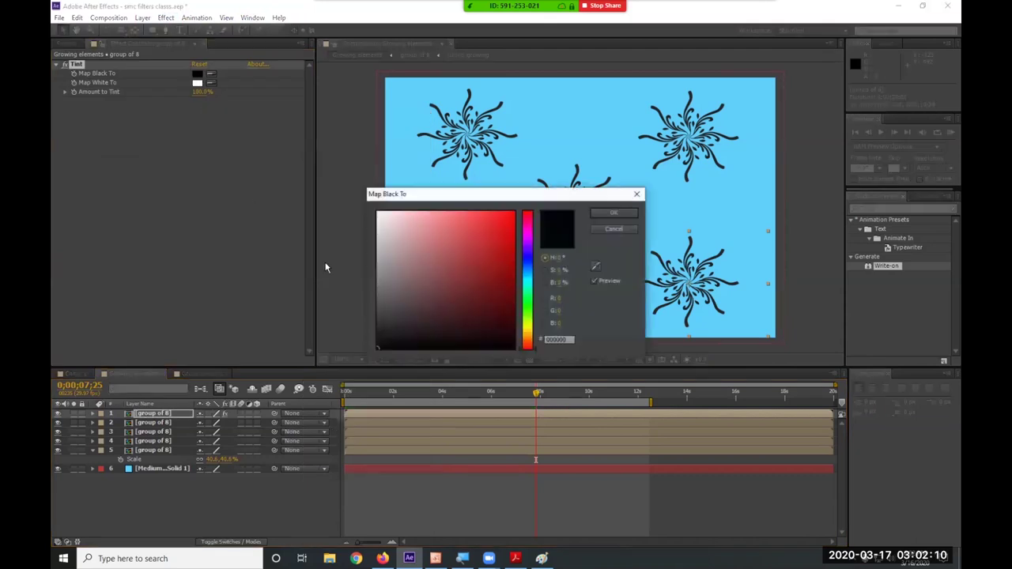
left_click_drag(506, 218, 529, 195)
left_click(612, 214)
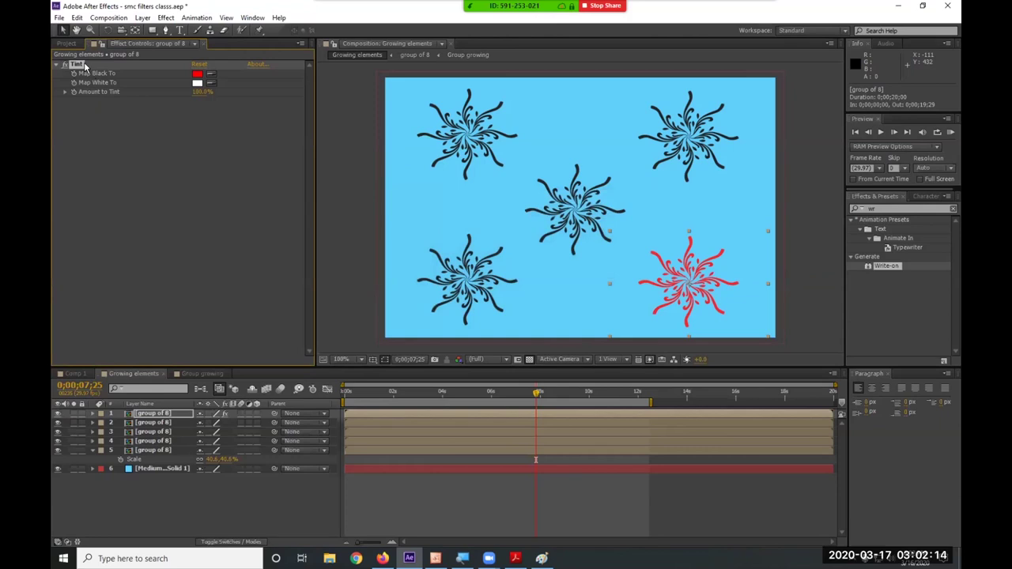
key("ctrl+d")
left_click(154, 423)
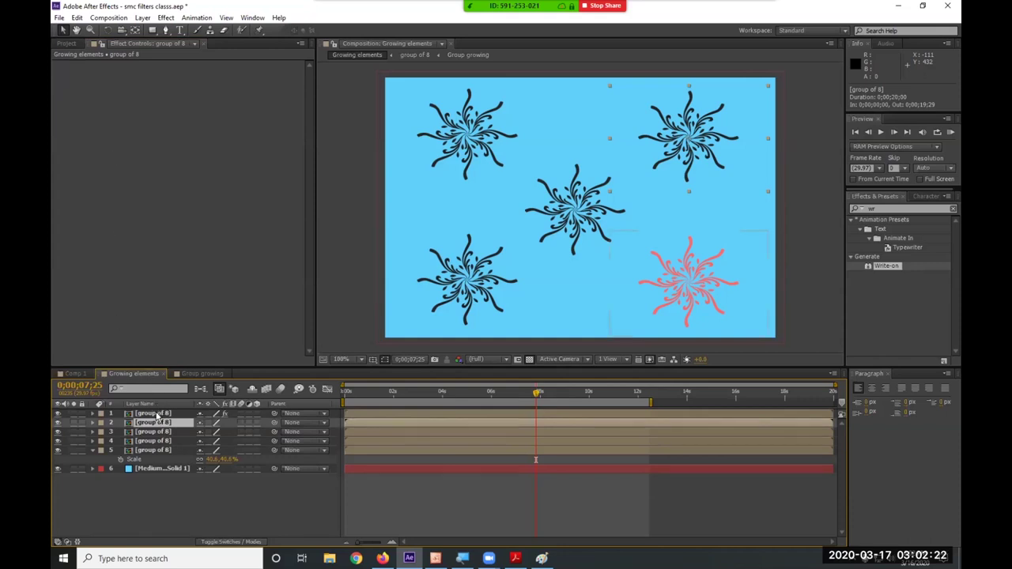
left_click(155, 412)
left_click(98, 104)
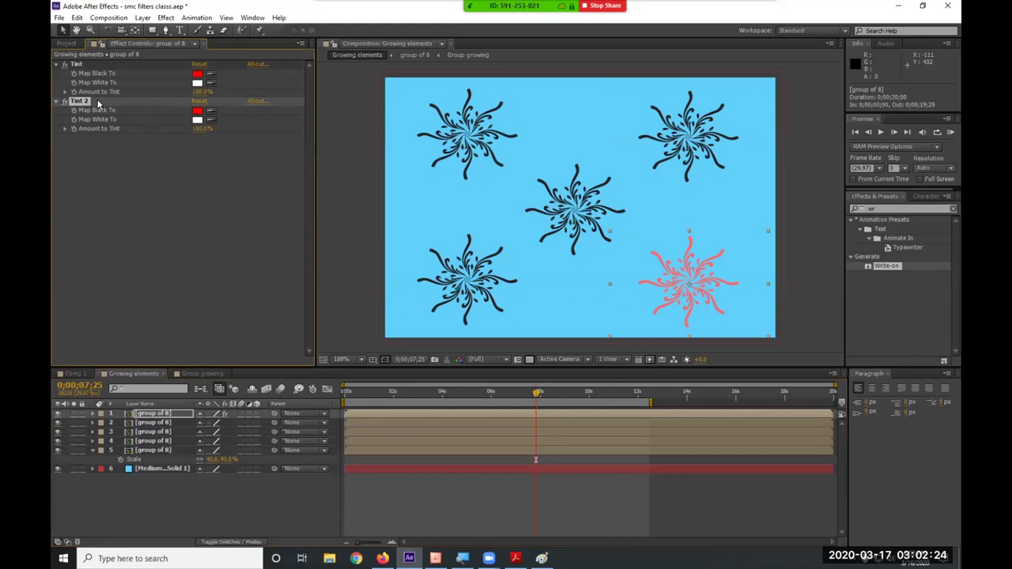
key("Delete")
Copy the Tint effect onto the second group of 8 layer and map its black to blue 0018FF.
left_click(97, 67)
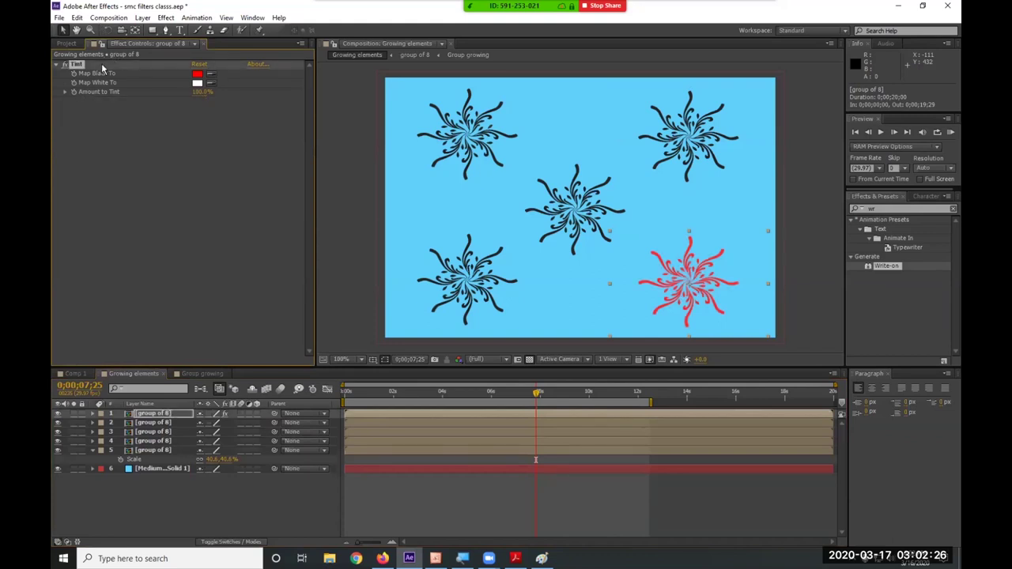
left_click(146, 423)
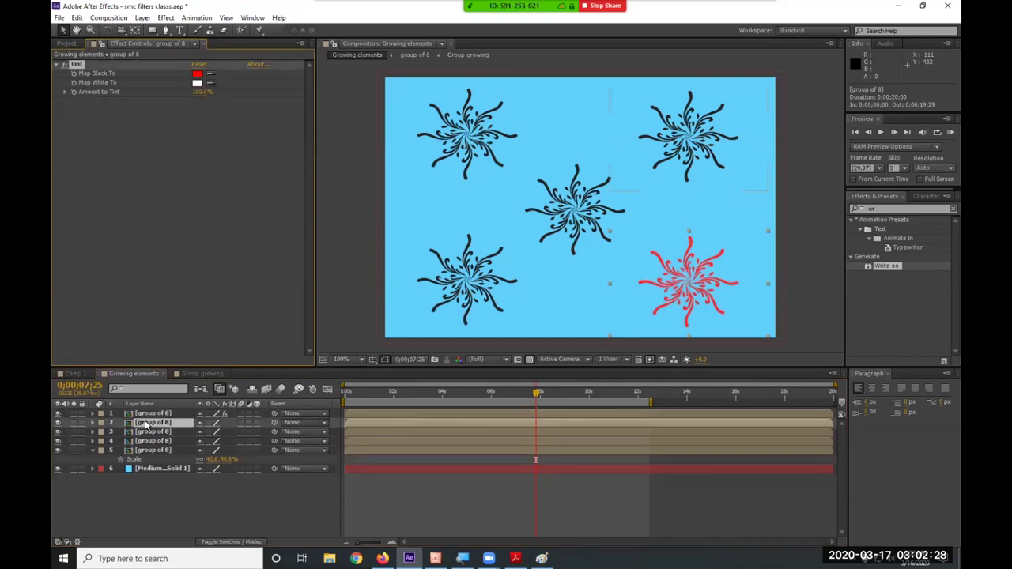
key("ctrl+v")
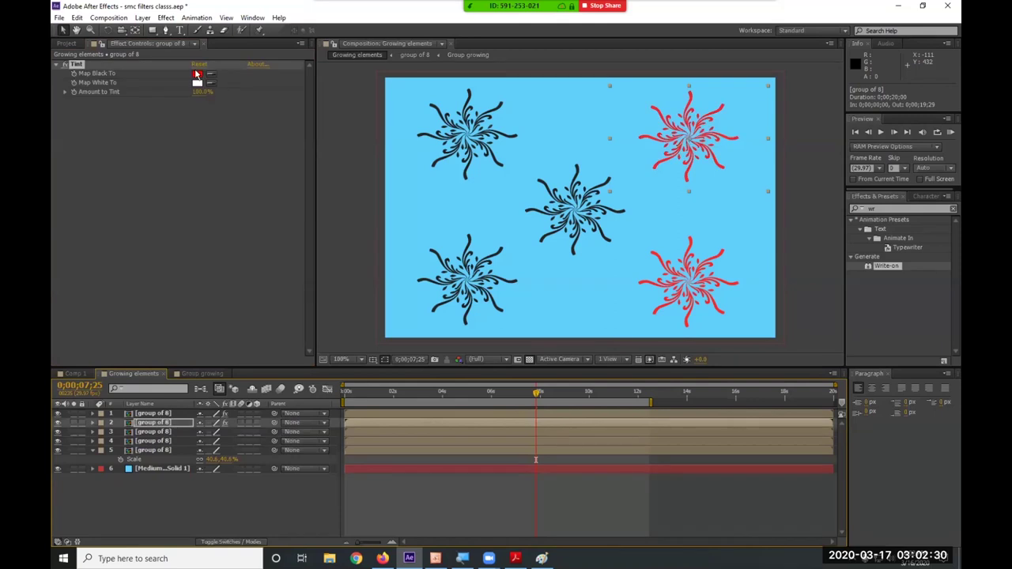
left_click(197, 73)
left_click(529, 266)
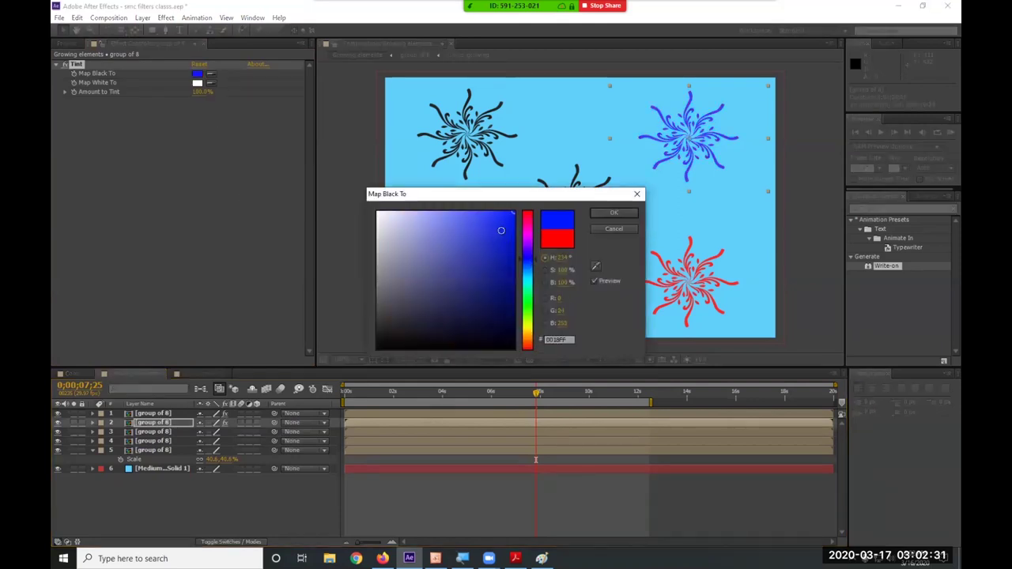
left_click(614, 212)
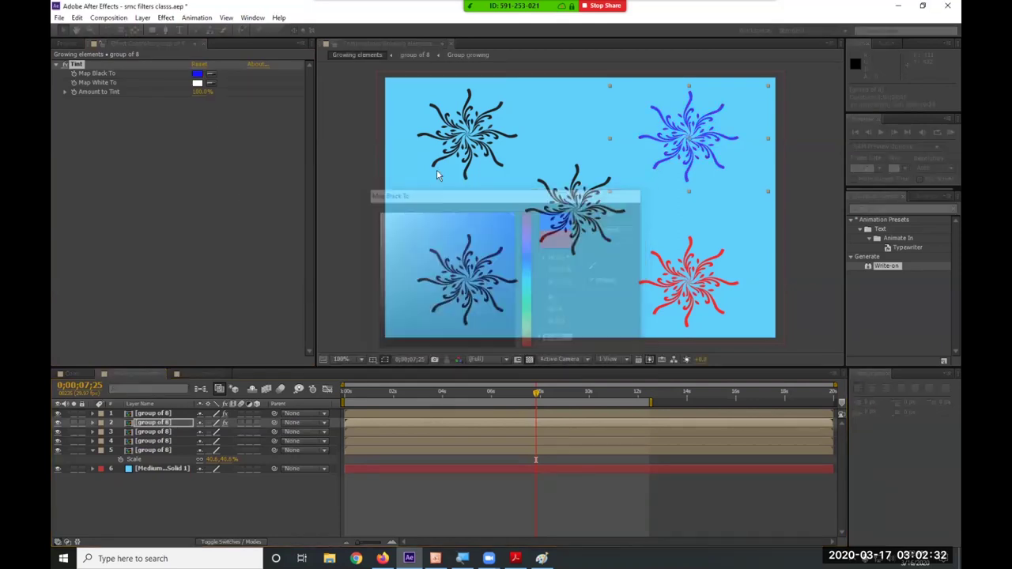
Copy the Tint effect onto the third group of 8 layer and map its black to green 24FF00.
left_click(145, 432)
key("ctrl+v")
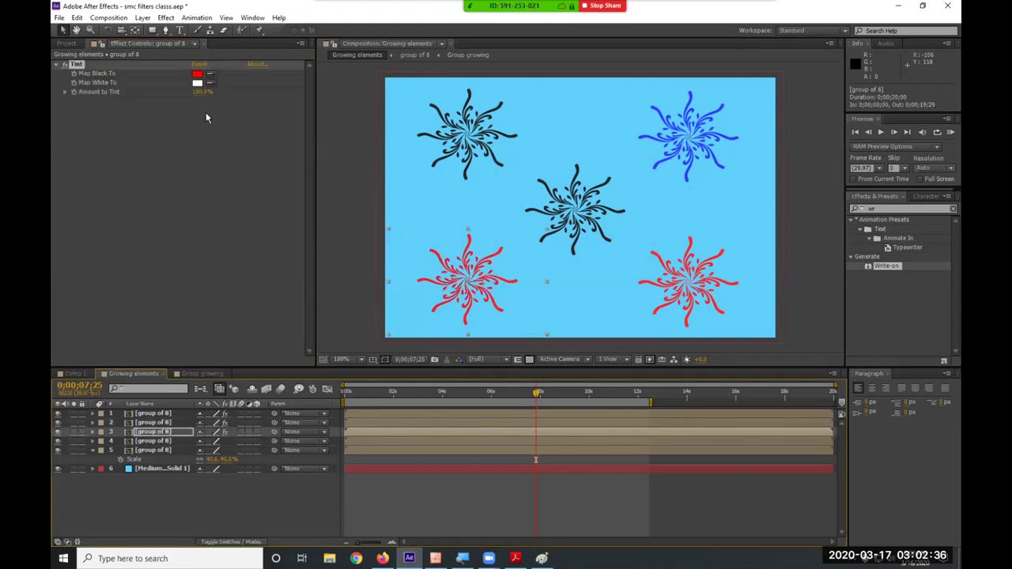
left_click(196, 74)
left_click(530, 307)
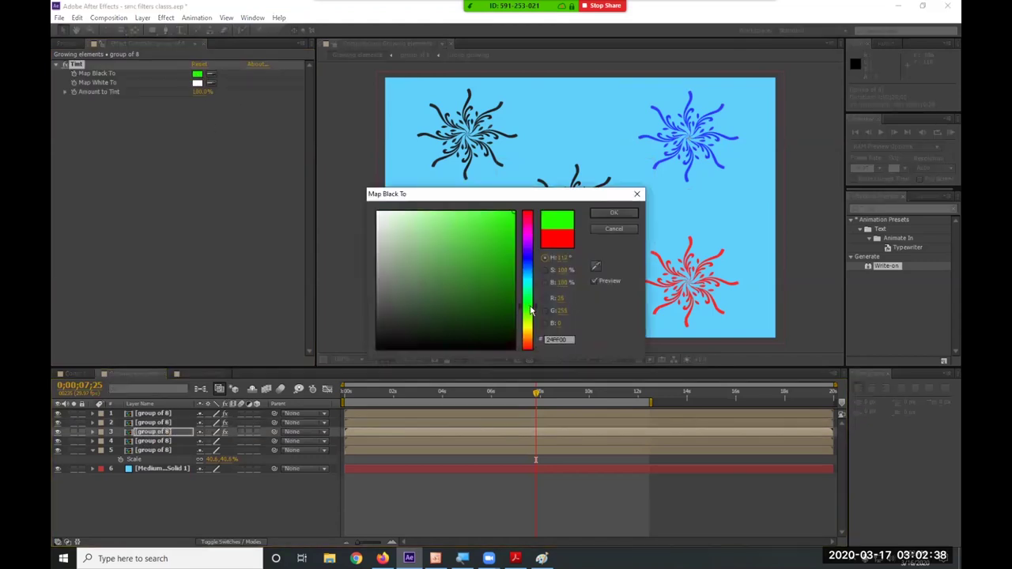
left_click(614, 213)
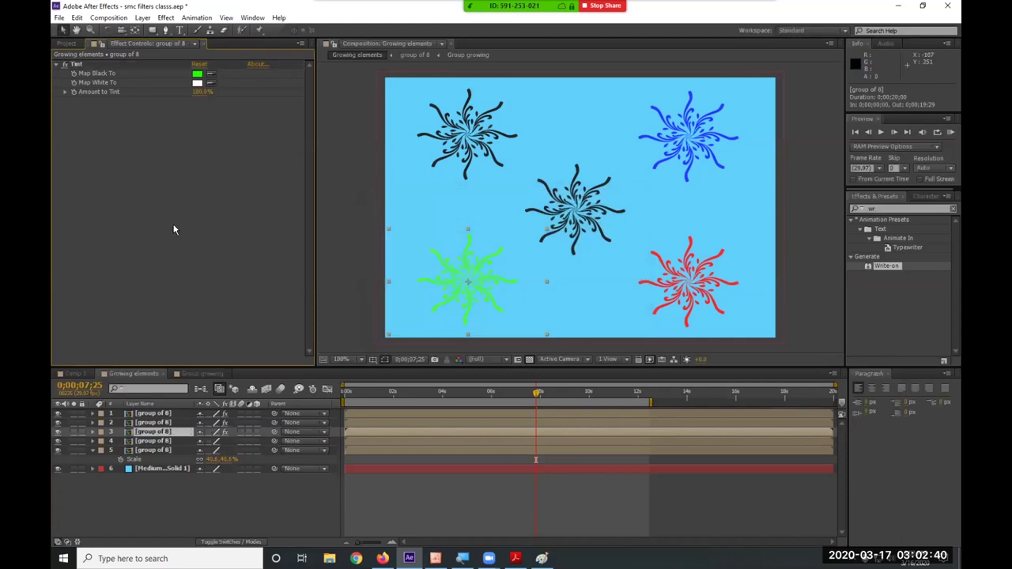
Copy the Tint effect onto the fourth group of 8 layer and map its black to yellow FFDE00.
left_click(155, 441)
key("ctrl+v")
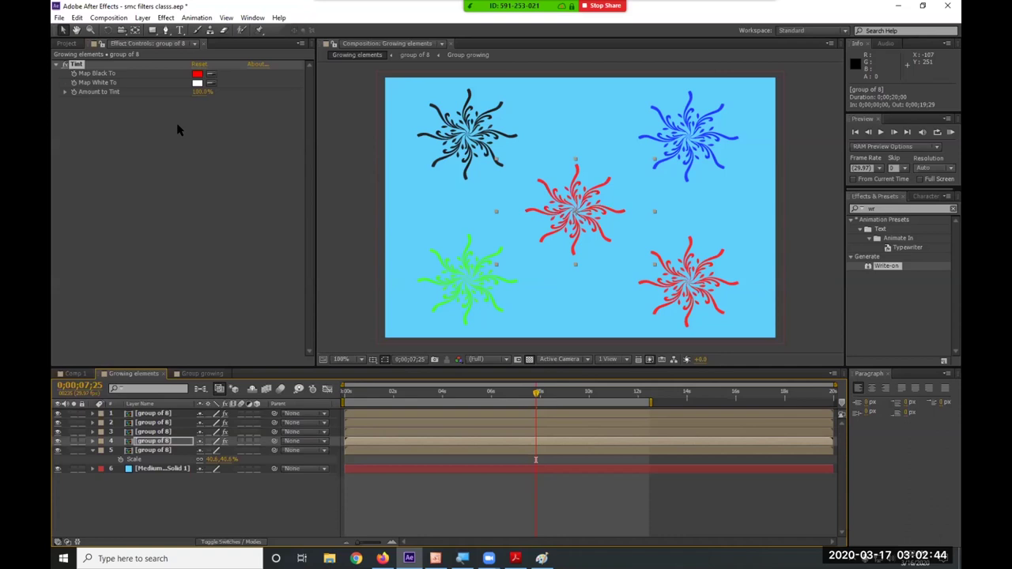
left_click(196, 74)
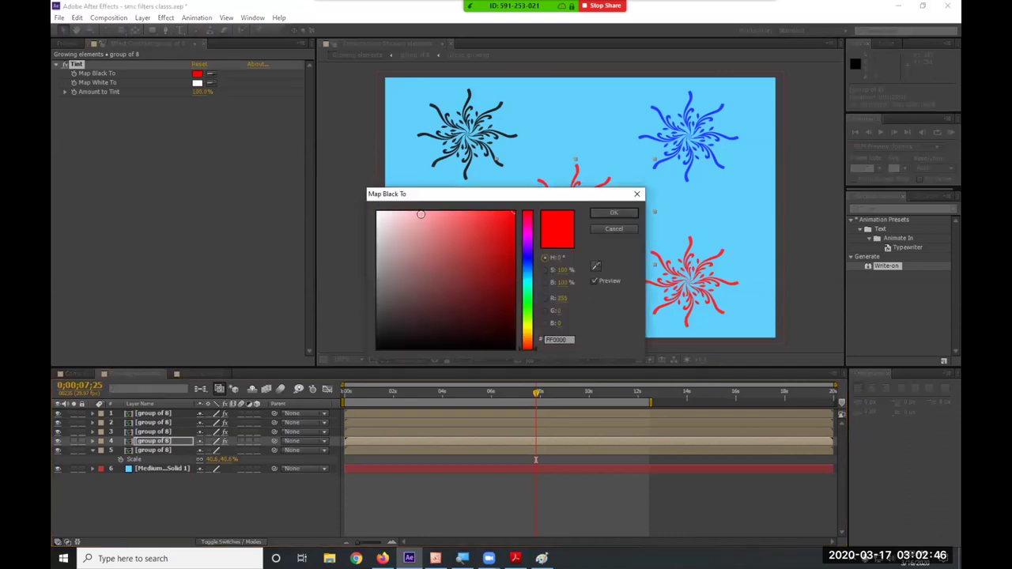
left_click_drag(530, 340, 531, 329)
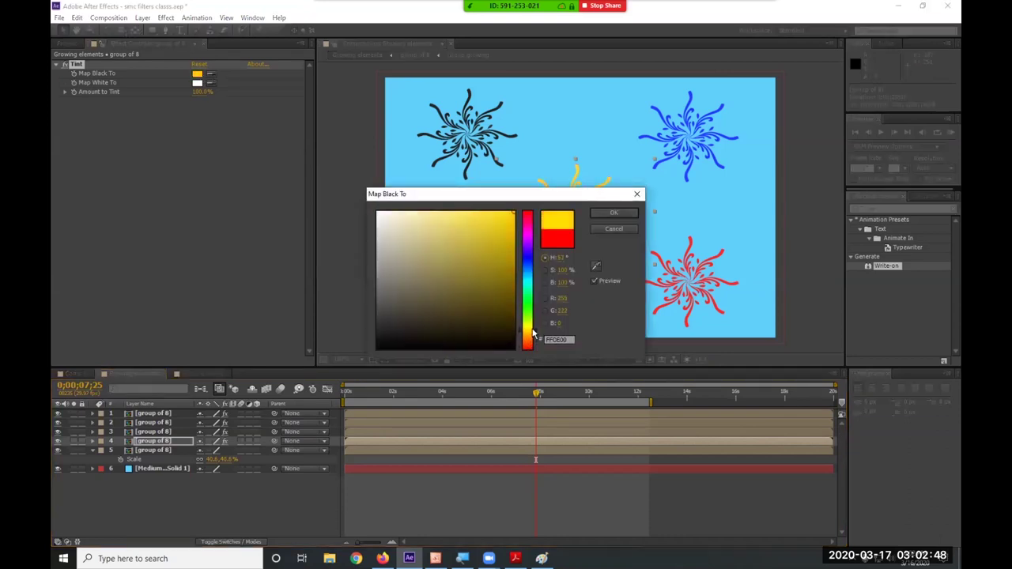
left_click(614, 214)
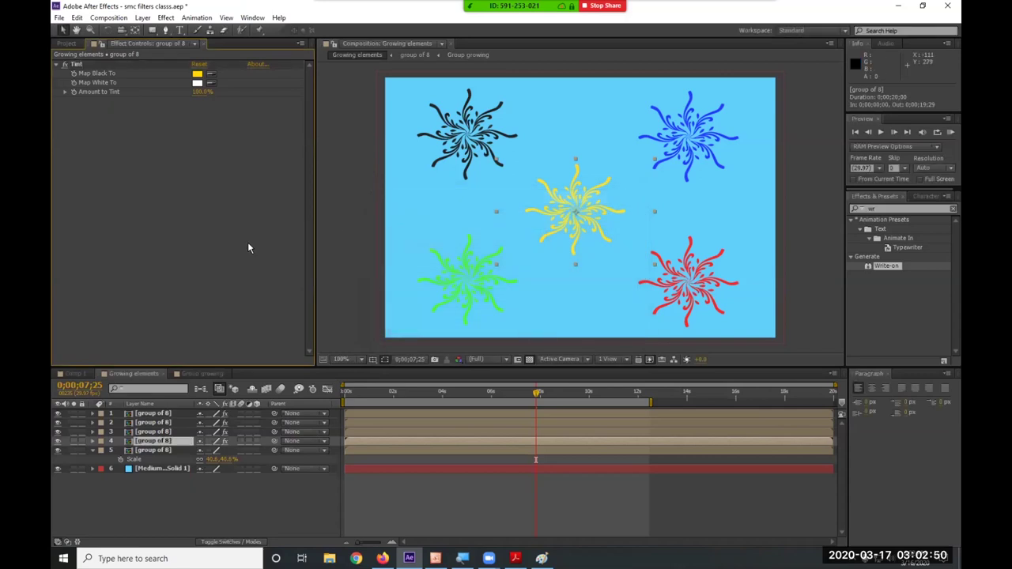
Preview the five tinted flourishes growing from the start of the Growing elements composition.
key("Home")
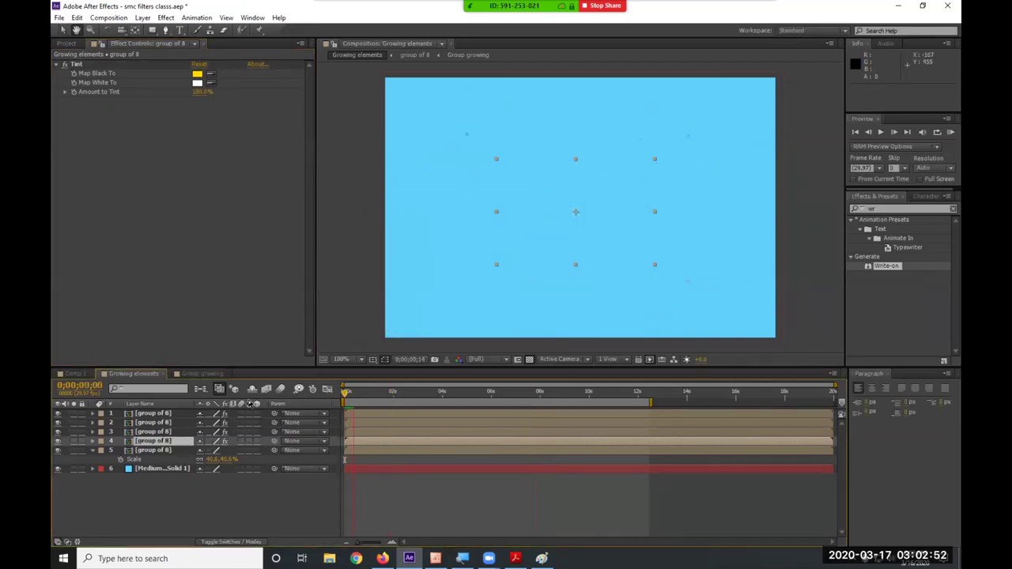
key("space")
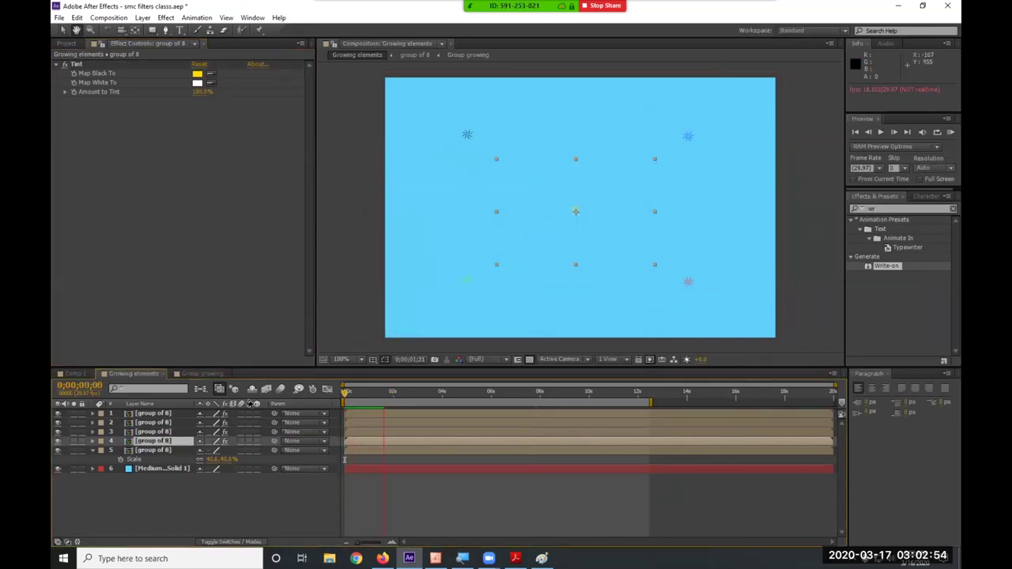
left_click(338, 294)
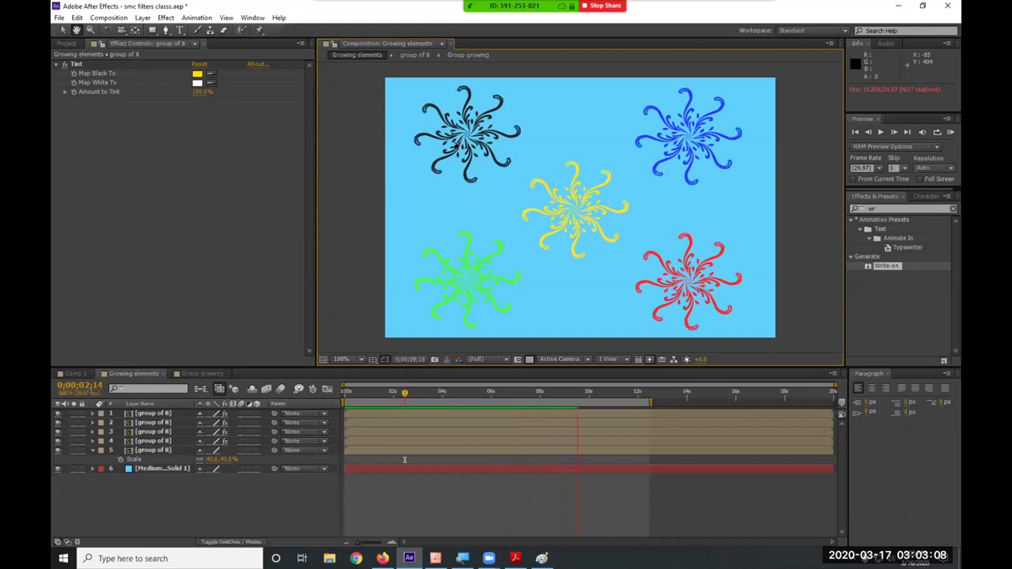
key("space")
Examine the nested Group growing and group of 8 compositions at 0;00;07;05, and return to Growing elements.
left_click(203, 373)
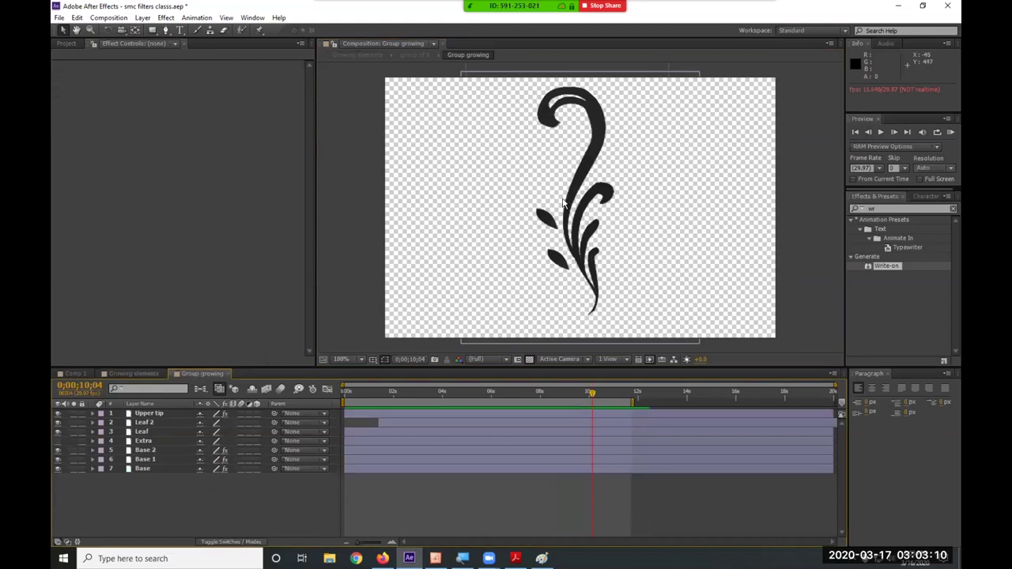
left_click_drag(467, 395, 519, 396)
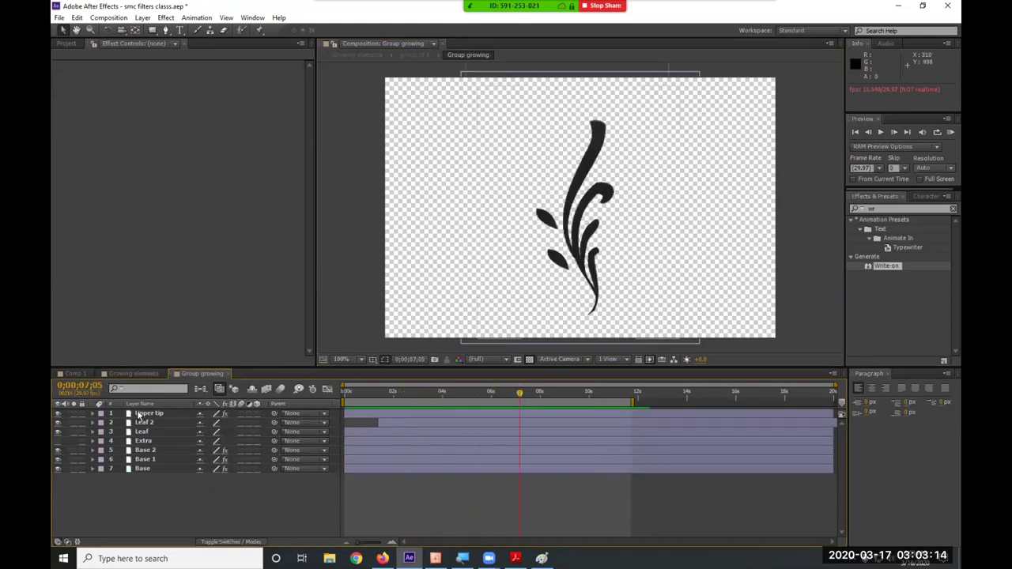
left_click(133, 373)
double_click(142, 413)
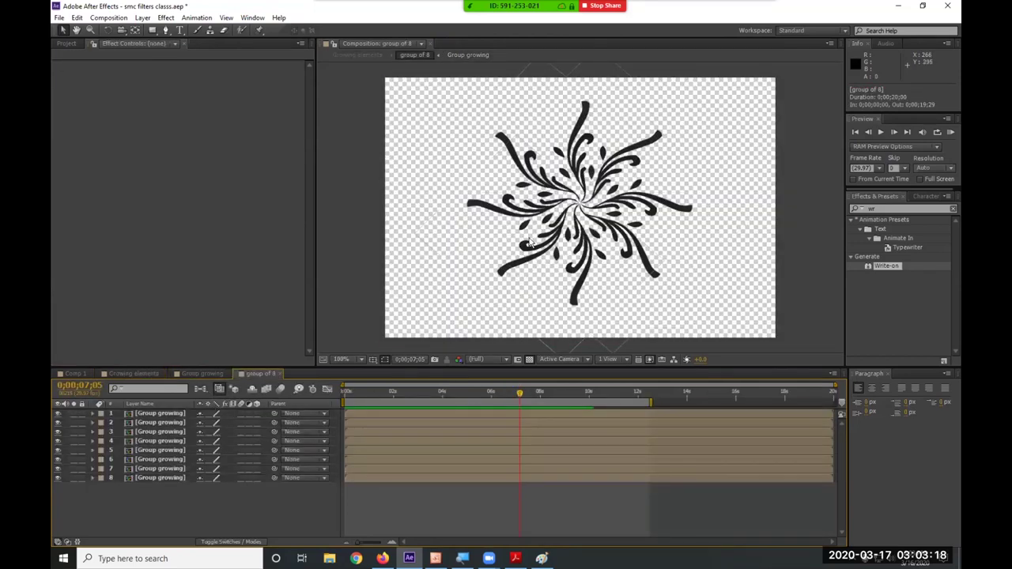
left_click_drag(192, 501, 142, 419)
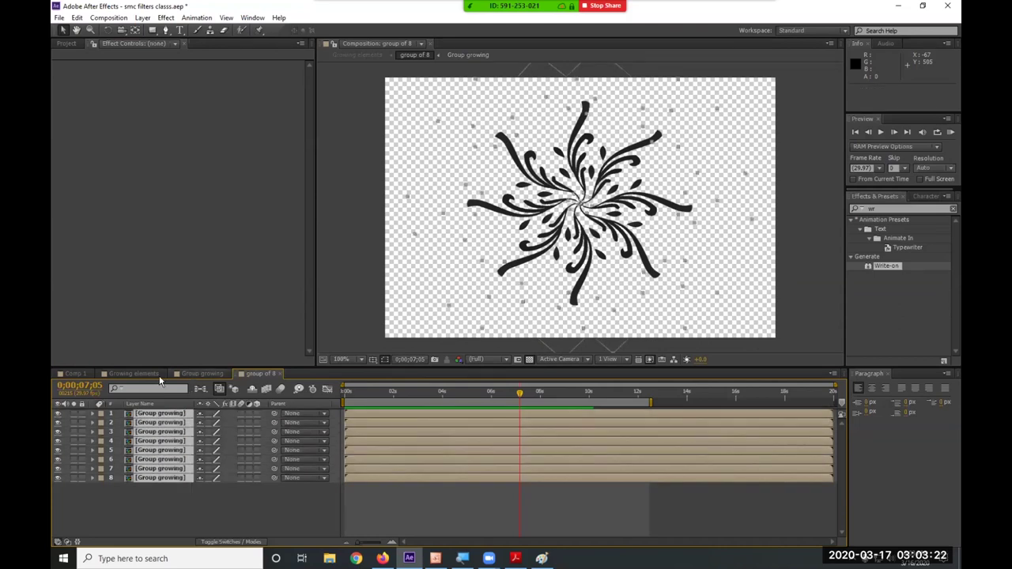
left_click(196, 375)
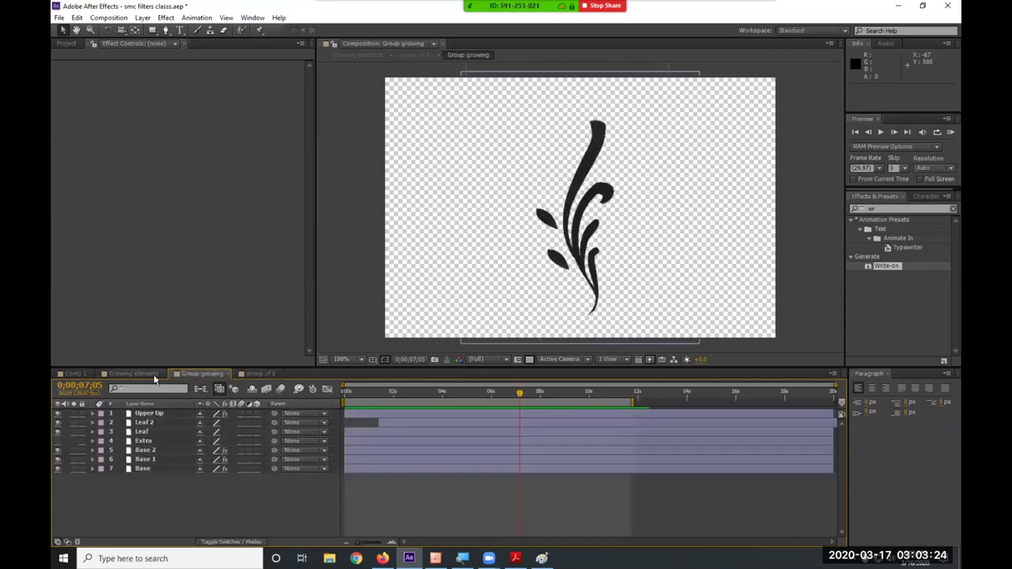
left_click(155, 377)
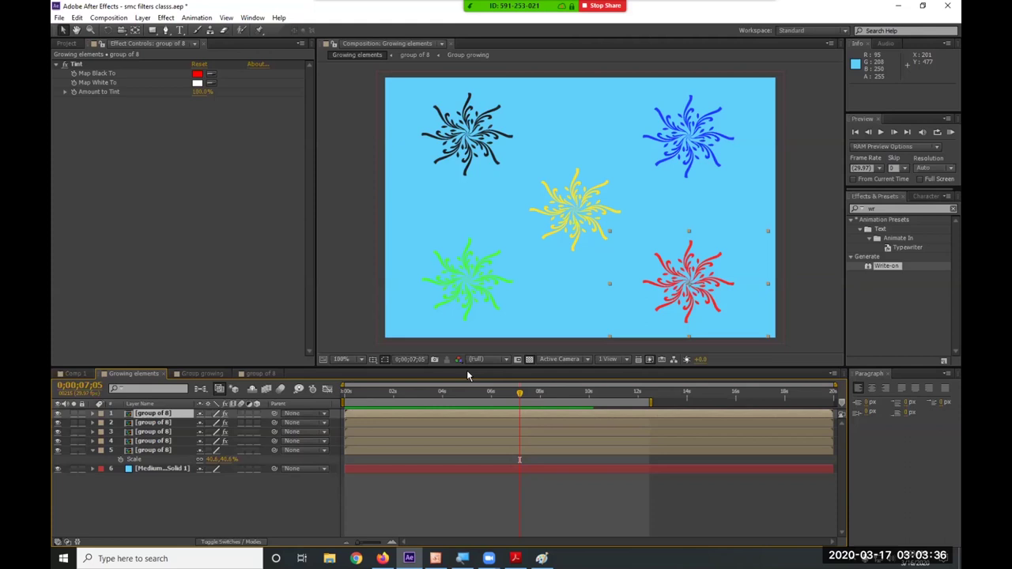
View the Growing elements flowchart, expanding group of 8 and Group growing to examine how the compositions are nested.
left_click(673, 361)
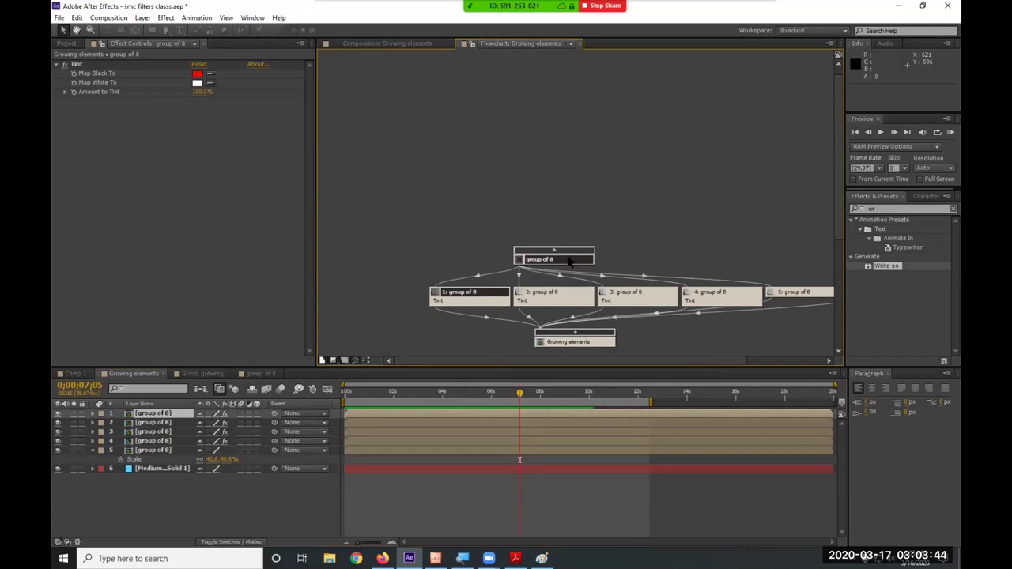
left_click(569, 345)
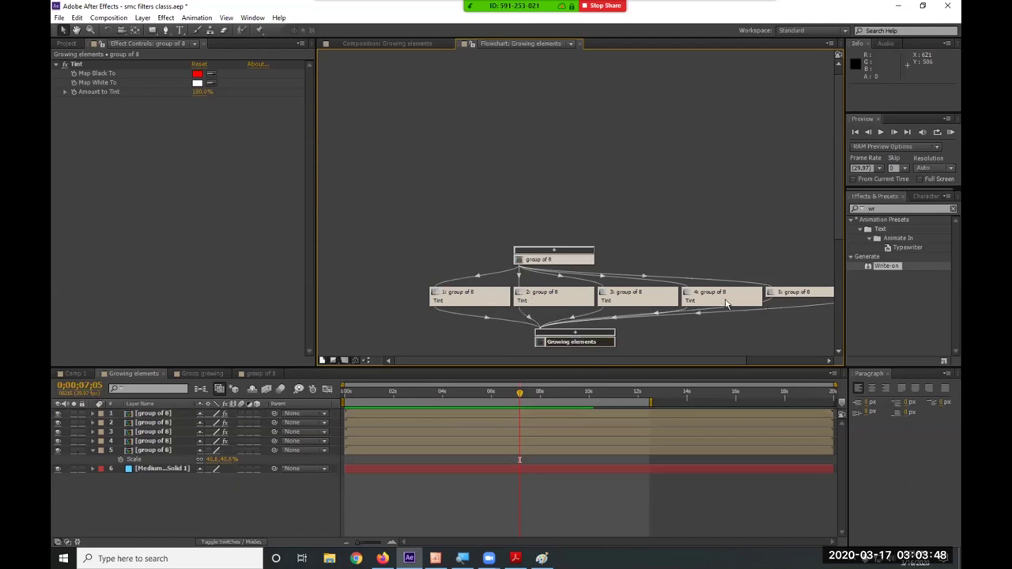
left_click(556, 264)
left_click(554, 251)
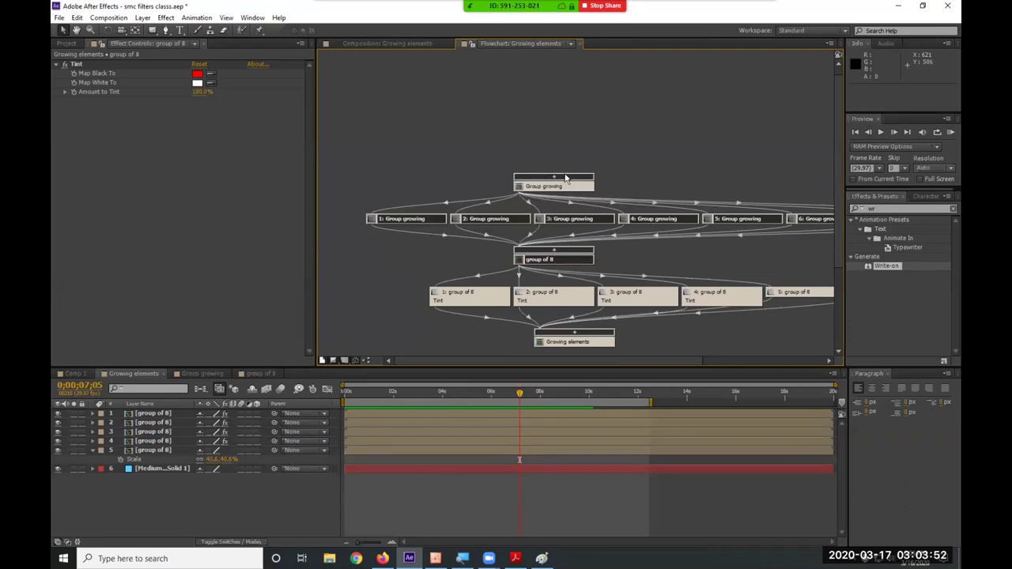
left_click(575, 177)
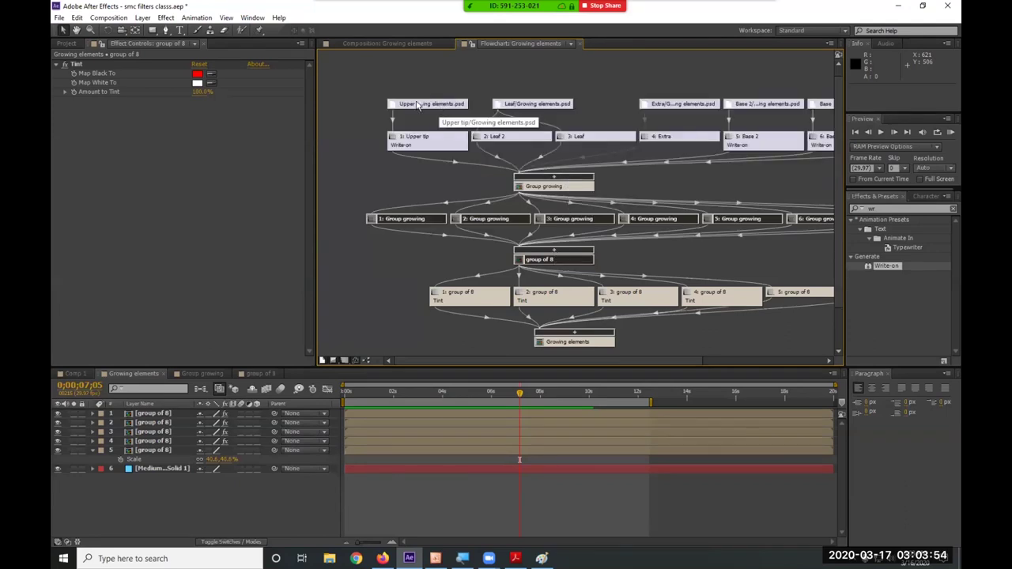
left_click(550, 190)
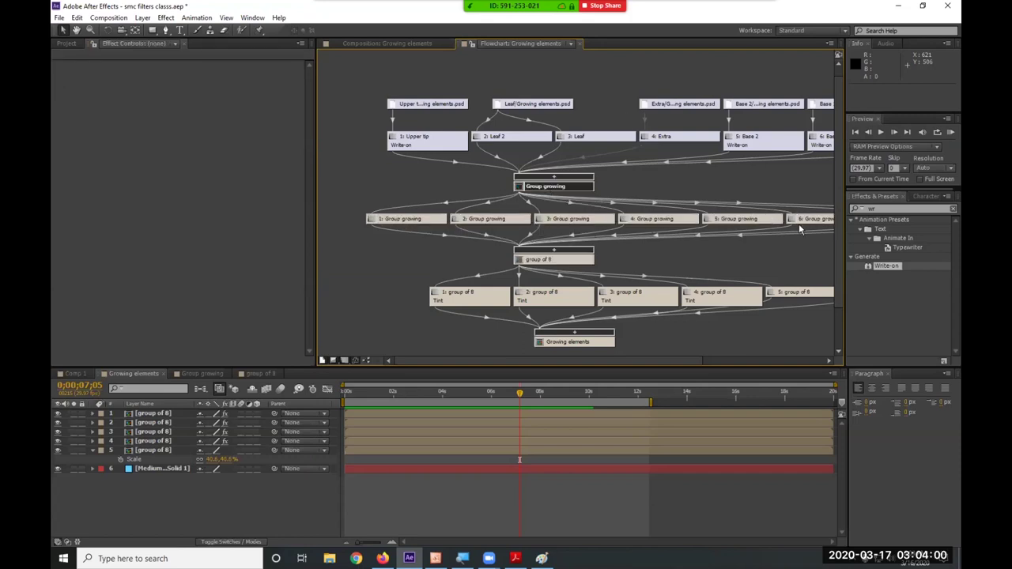
left_click(537, 263)
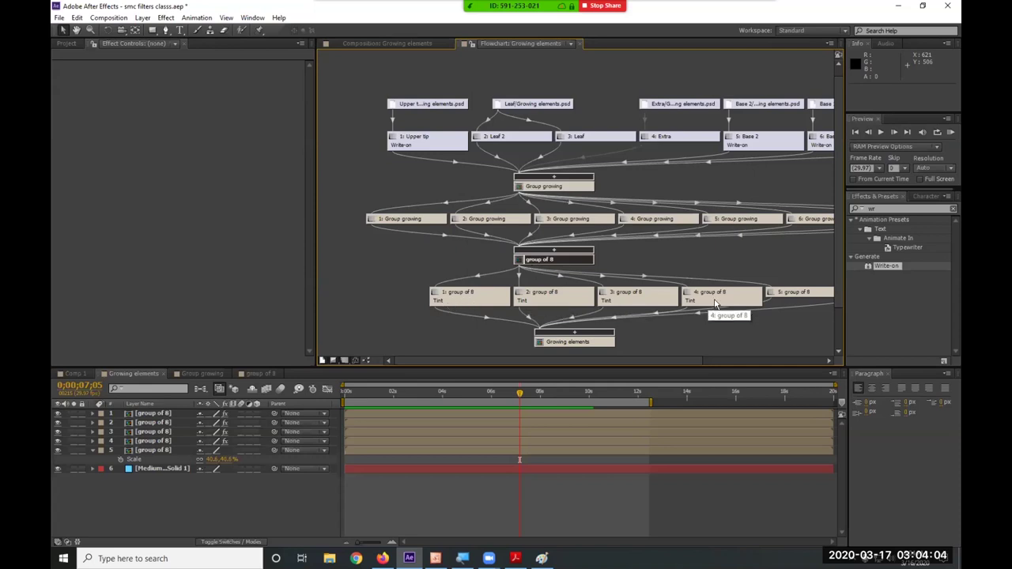
left_click(578, 43)
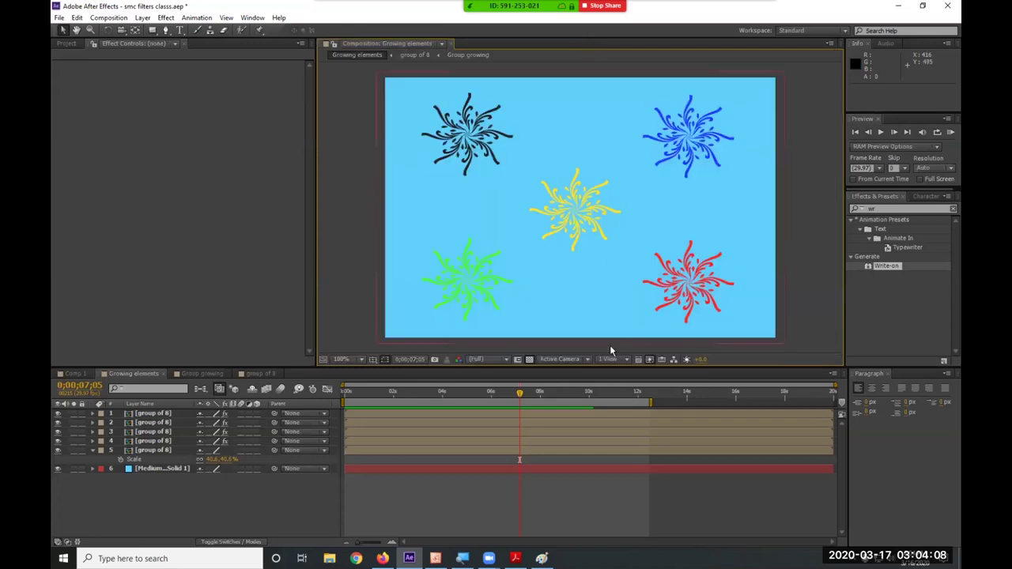
Reopen the flowchart and trace the leaf, extra and base layers through Group growing and group of 8 to Growing elements.
left_click(674, 361)
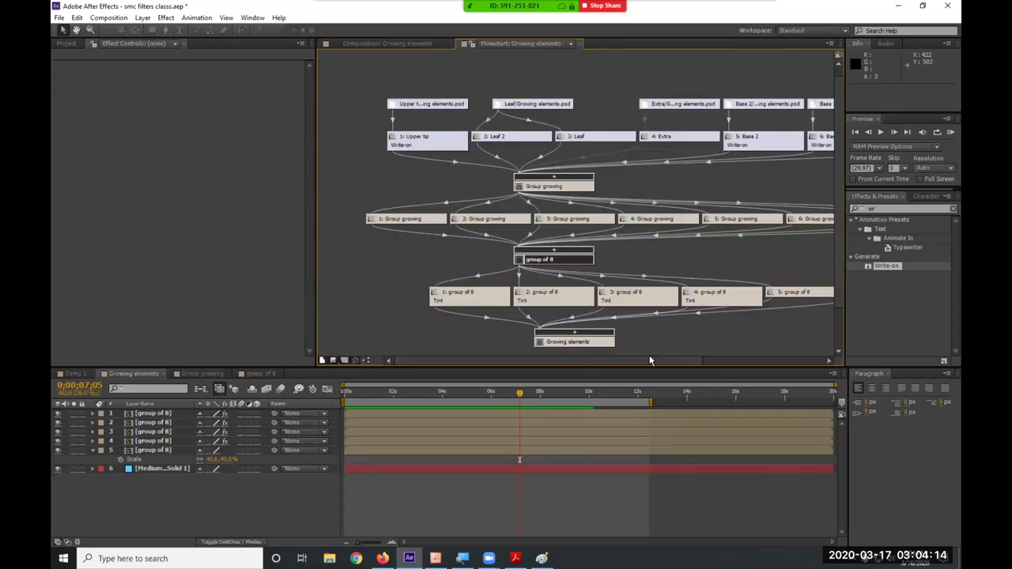
mouse_move(653, 359)
left_mouse_down()
mouse_move(755, 364)
mouse_move(664, 364)
left_mouse_up()
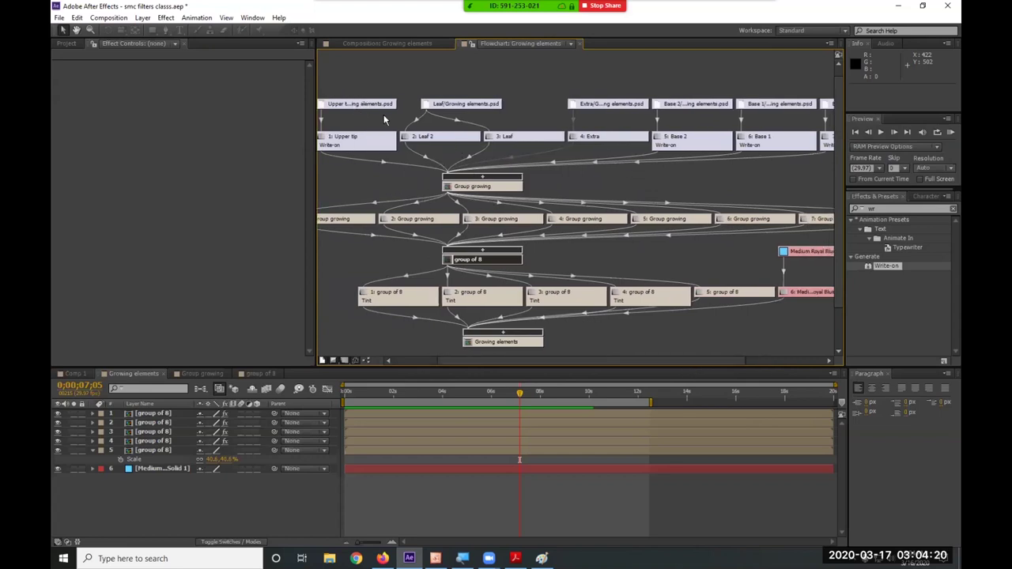
left_click(445, 137)
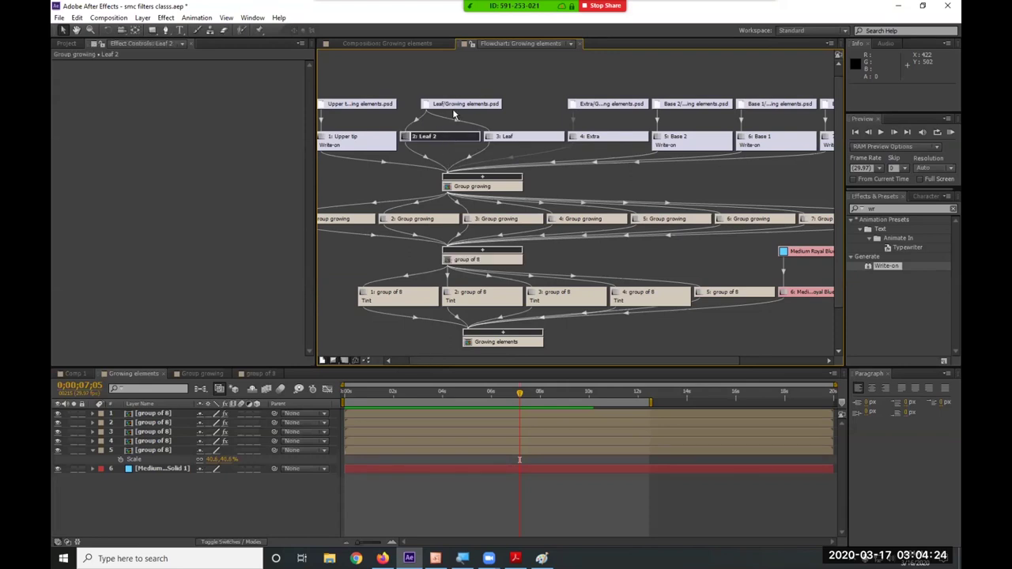
left_click(459, 106)
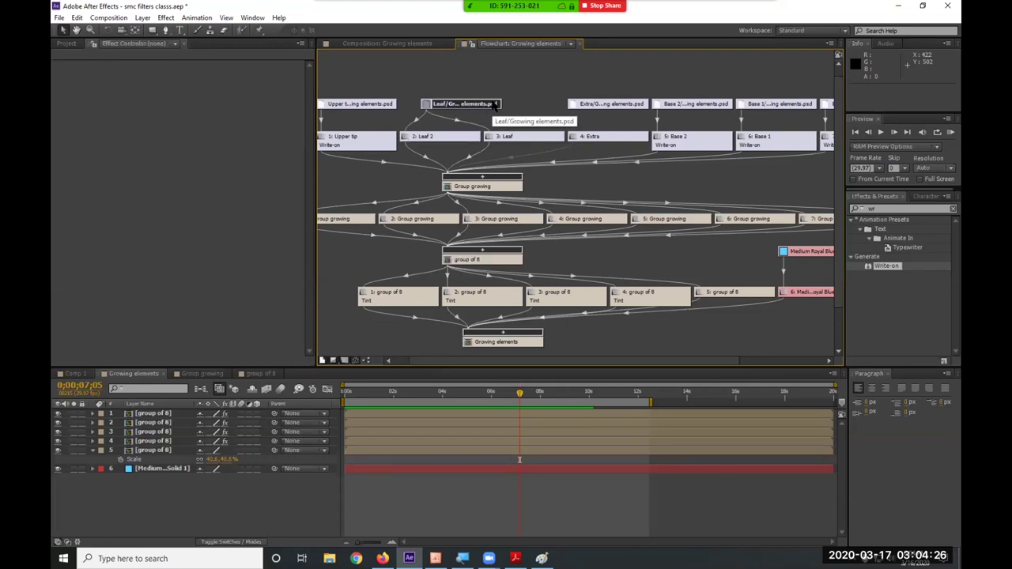
left_click(471, 142)
left_click(510, 139)
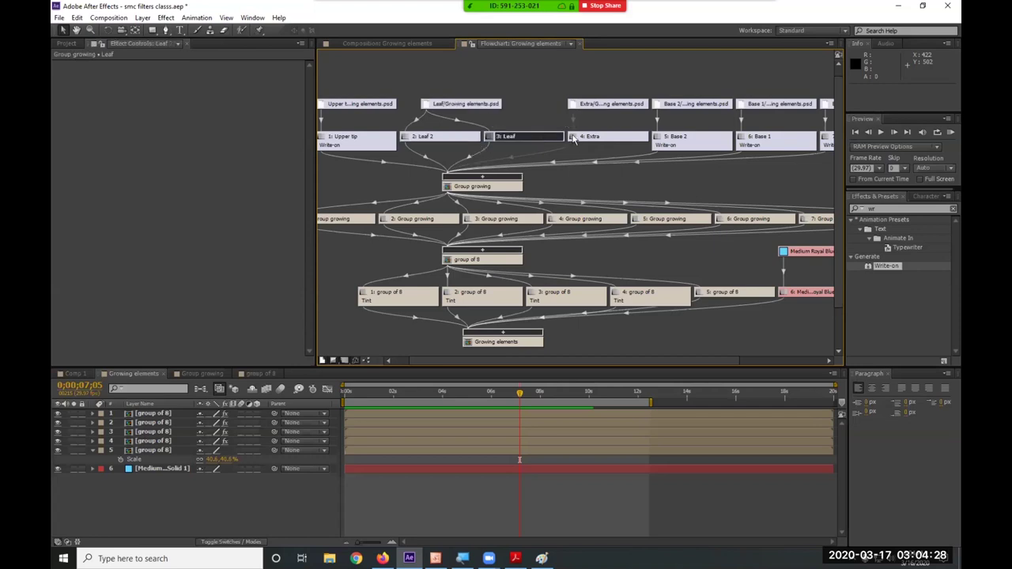
left_click(591, 137)
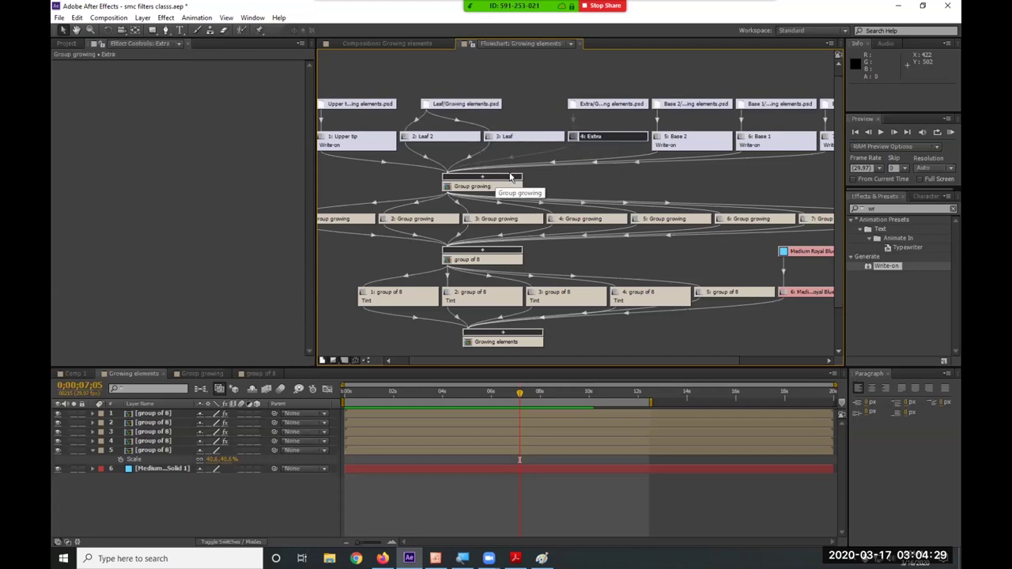
left_click(690, 148)
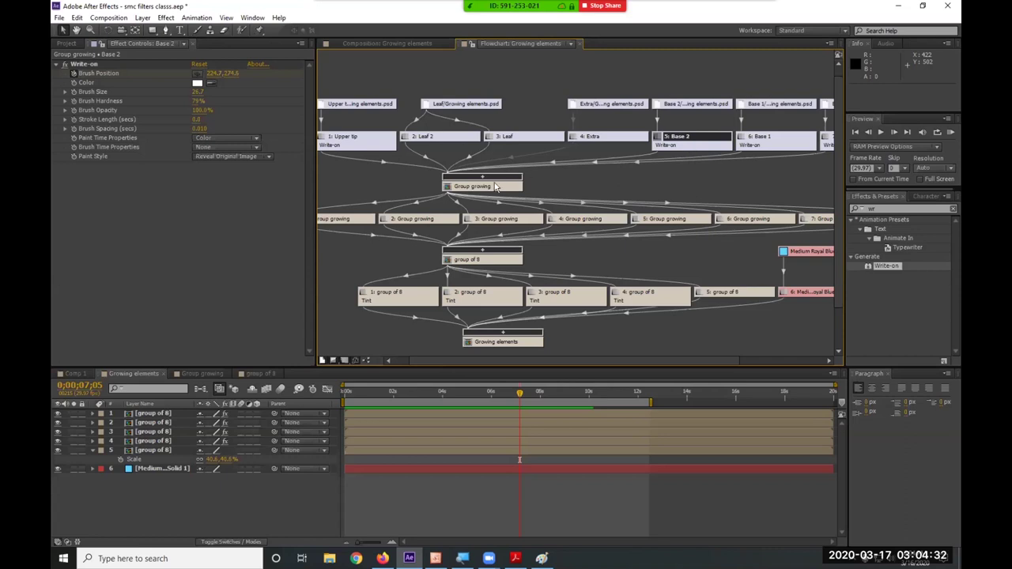
left_click(466, 190)
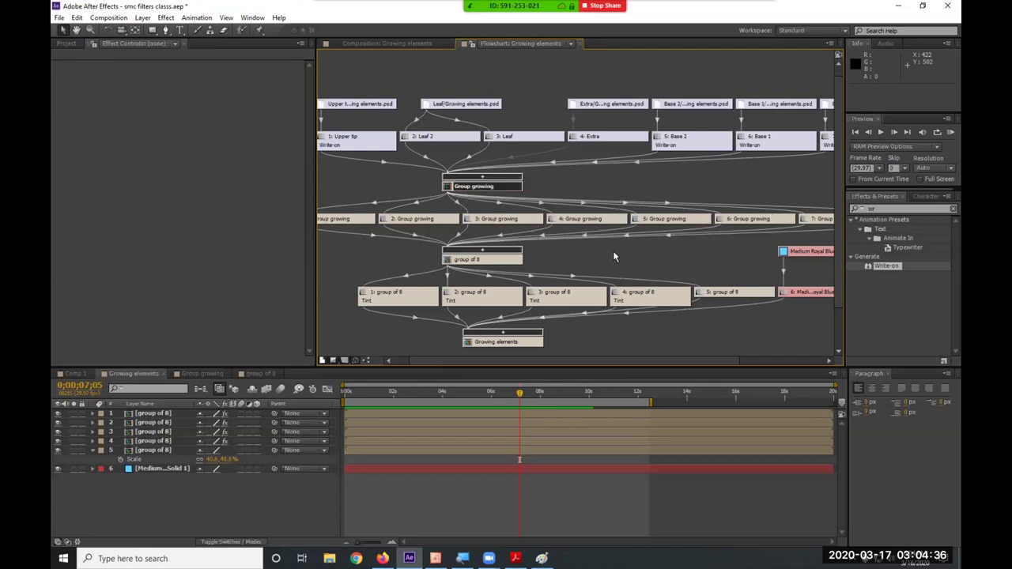
left_click(472, 263)
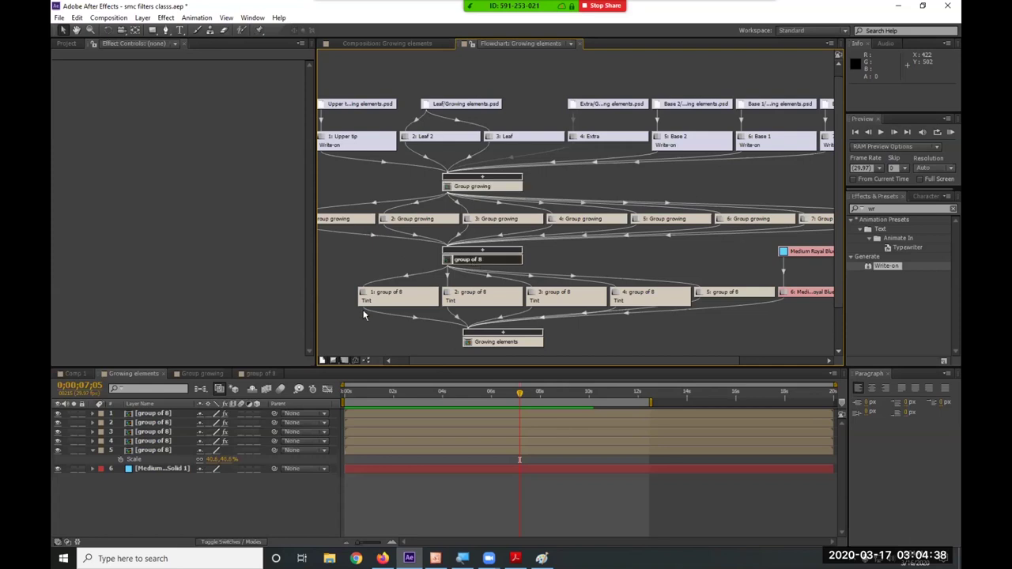
left_click(498, 344)
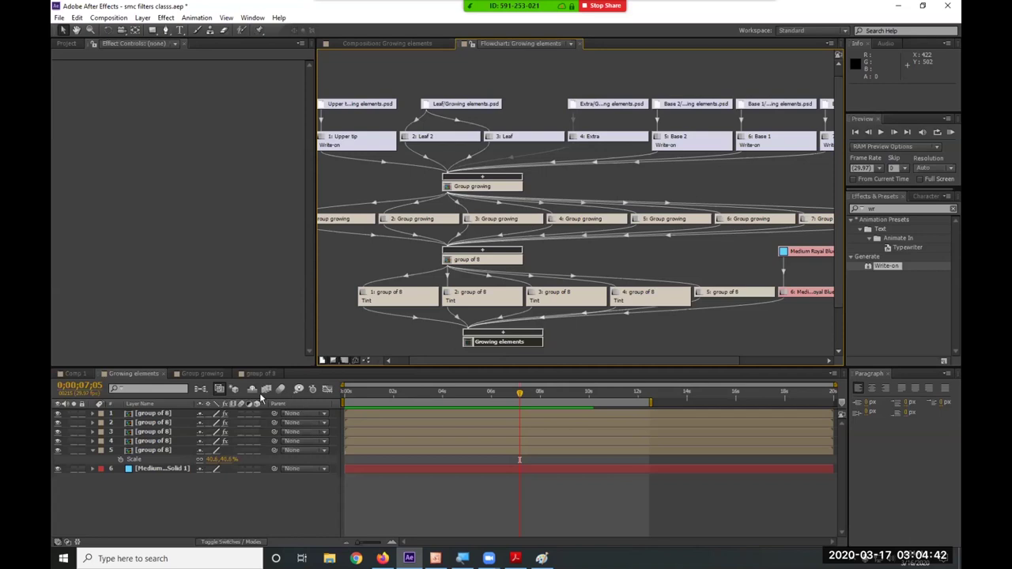
Close the flowchart and collapse the properties of the fifth group of 8 layer.
left_click(578, 44)
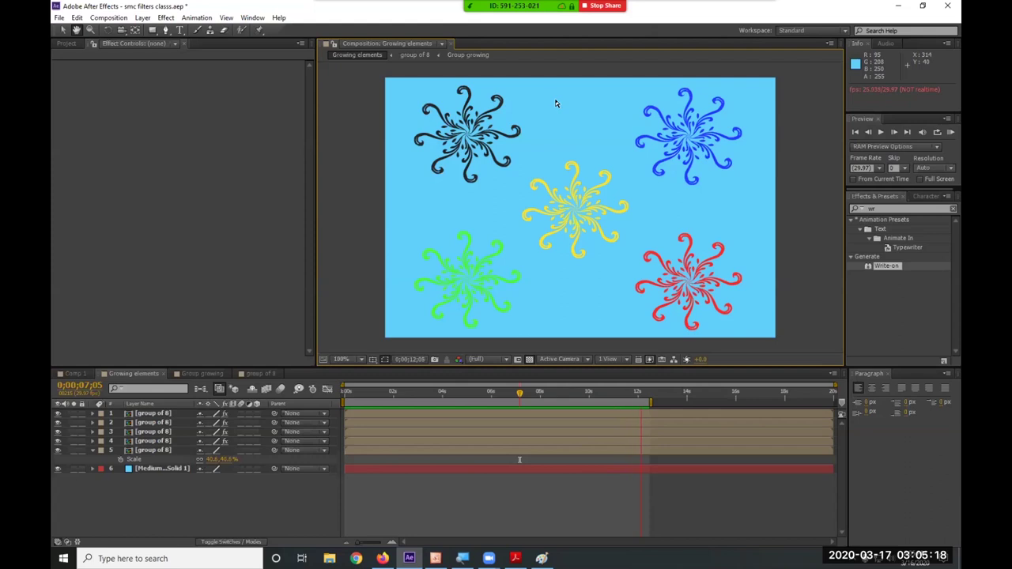
left_click(93, 450)
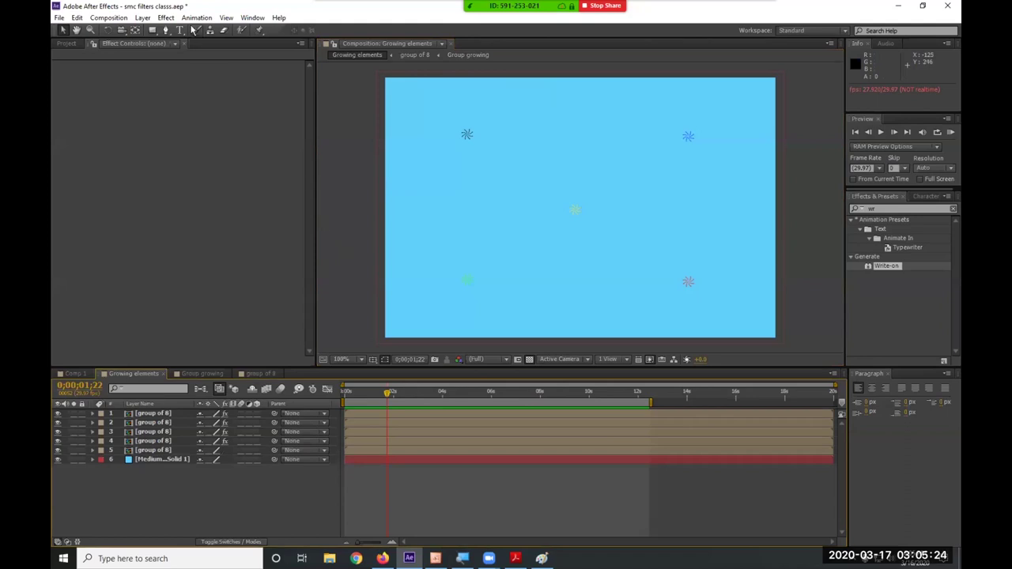
Create a new 720 x 480 NTSC DV composition at 29.97 fps with a 20-second duration.
left_click(109, 18)
left_click(115, 32)
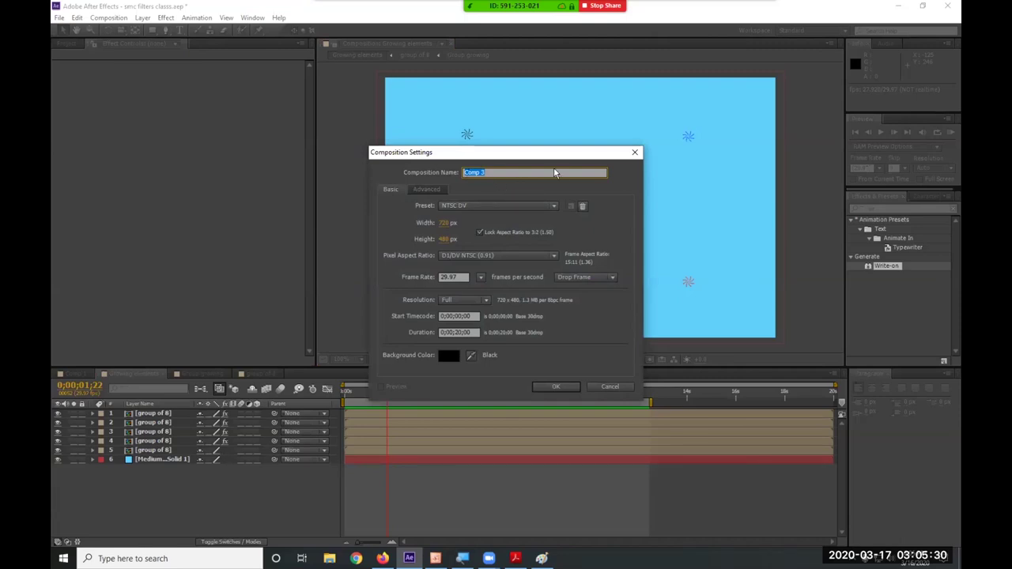
left_click(562, 388)
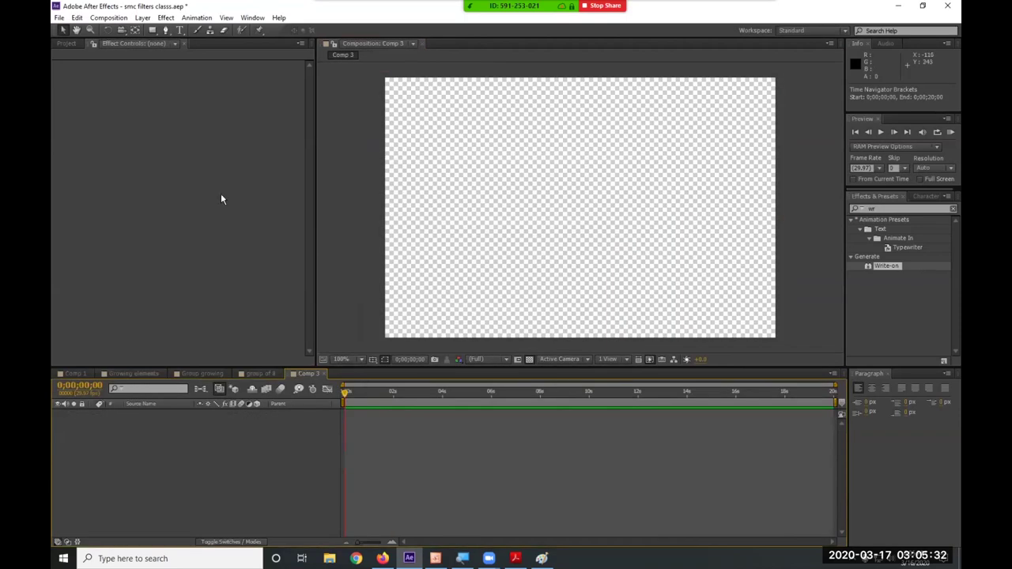
Add Yosemite 4.mov from the project files to the new composition and align it with the frame.
left_click(90, 44)
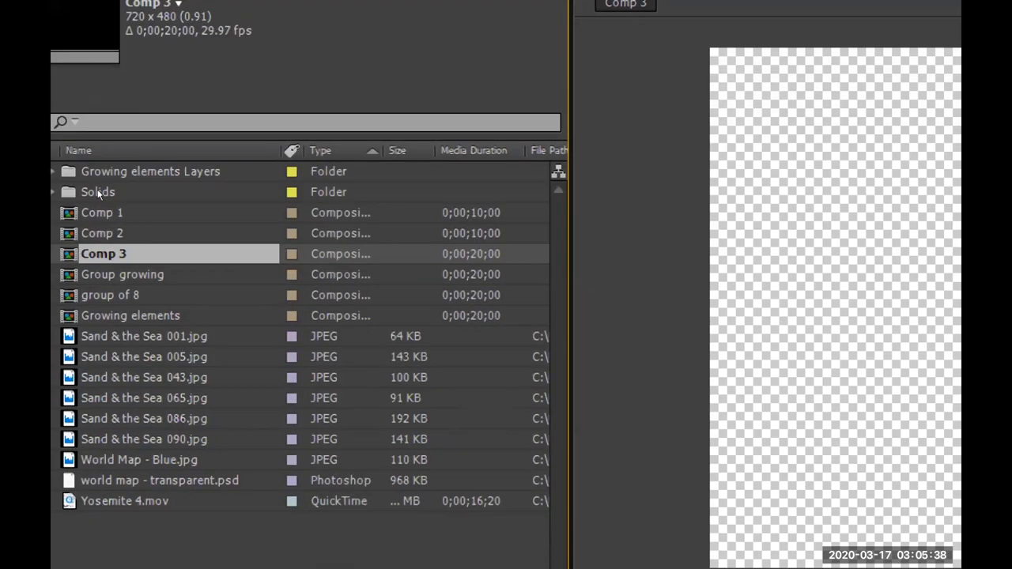
key("Down")
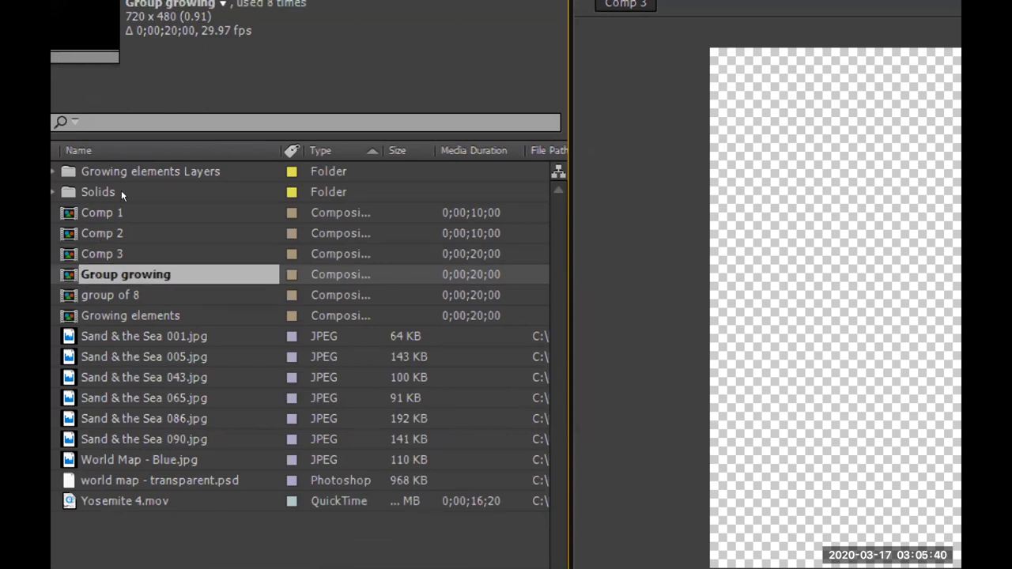
key("Down")
key("Down")
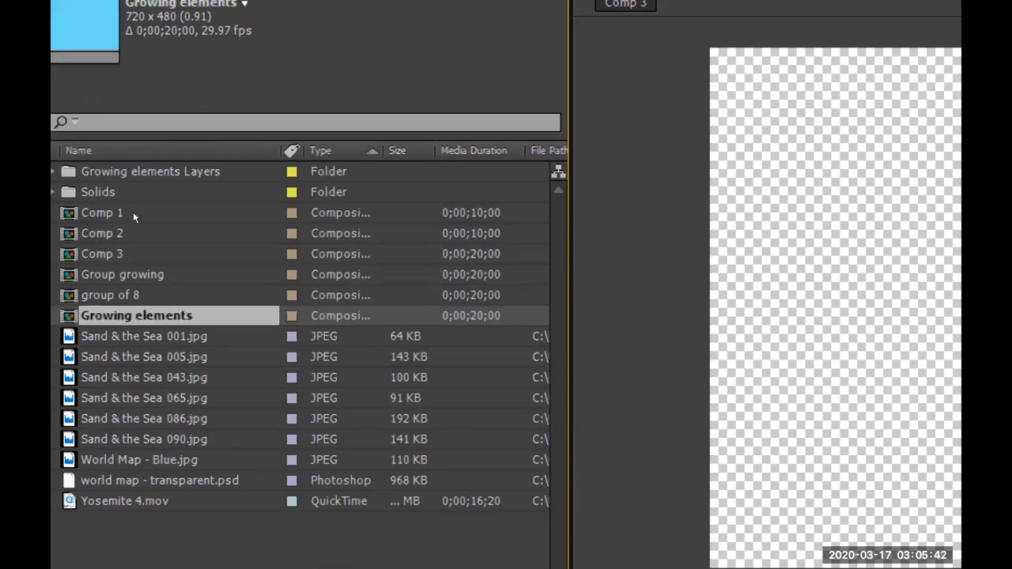
key("Up")
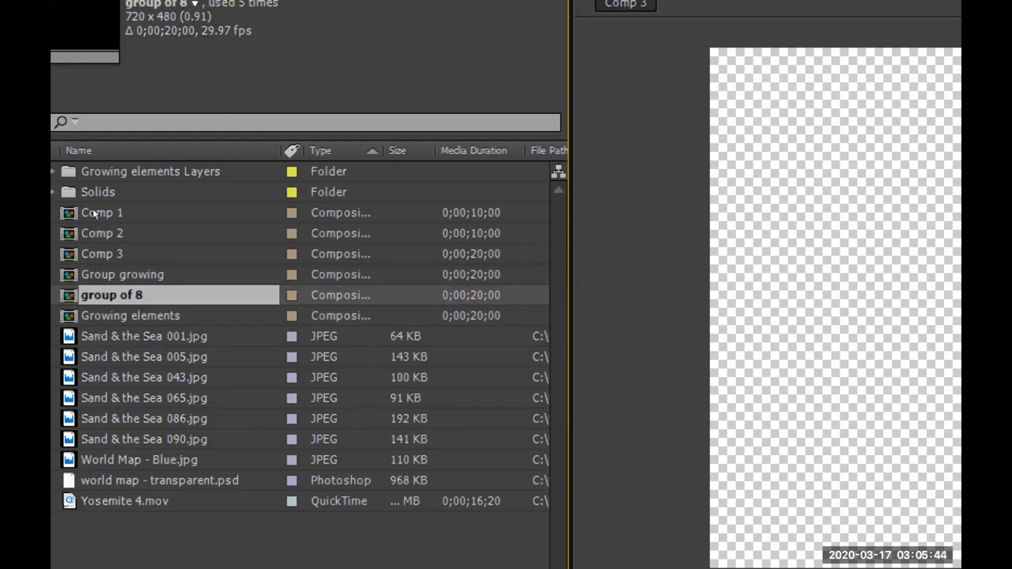
key("Down")
key("Up")
key("Up")
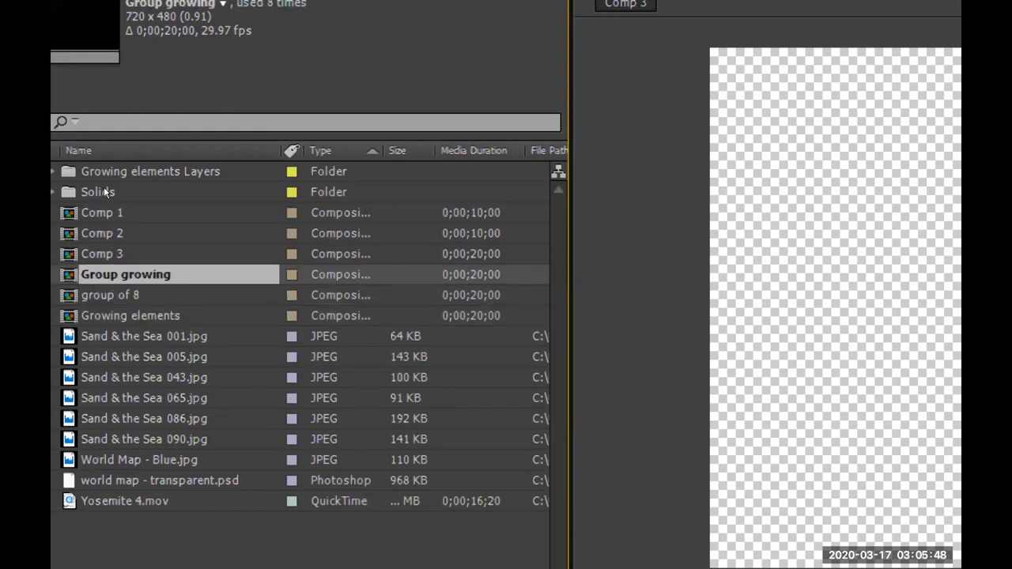
key("End")
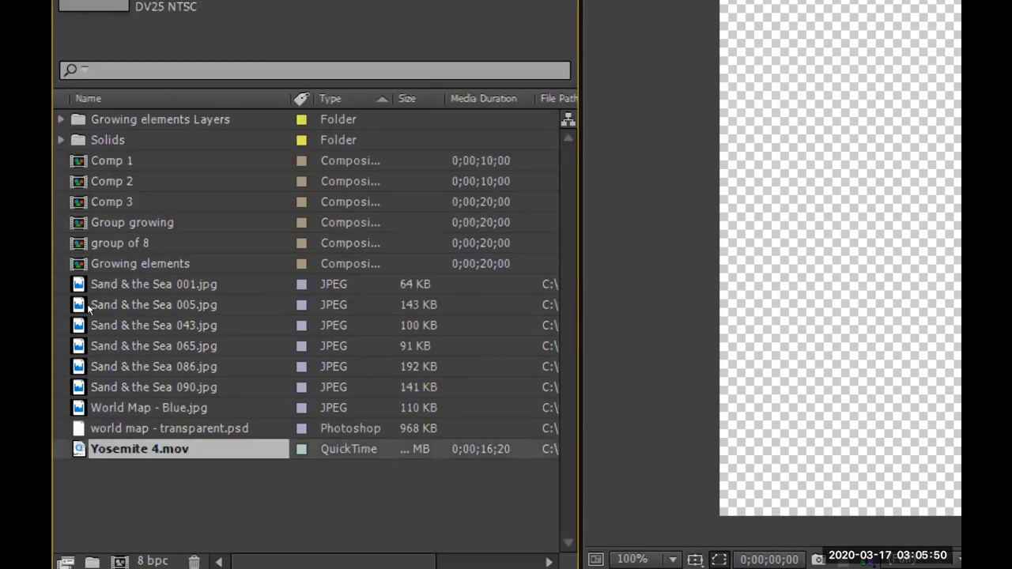
key("ctrl+/")
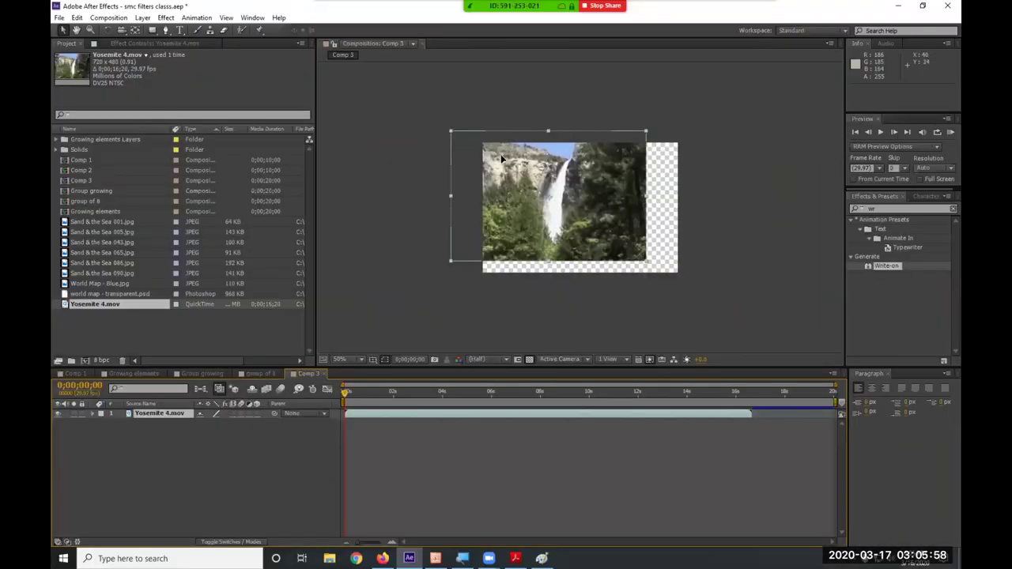
left_click(527, 167)
left_click_drag(527, 166, 523, 164)
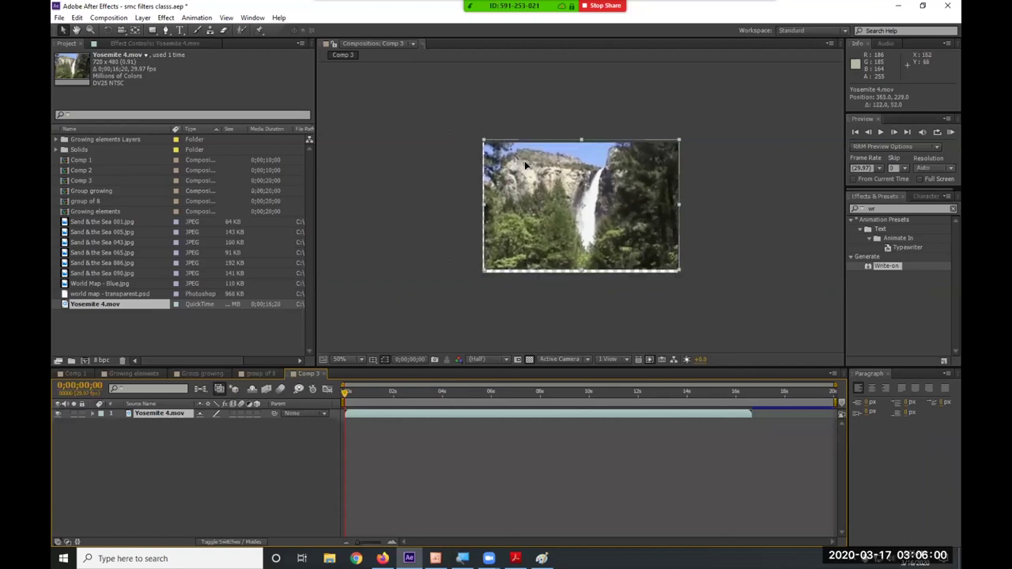
Preview the waterfall footage and shorten the work area to end at about 16 seconds, just before the clip finishes.
key("space")
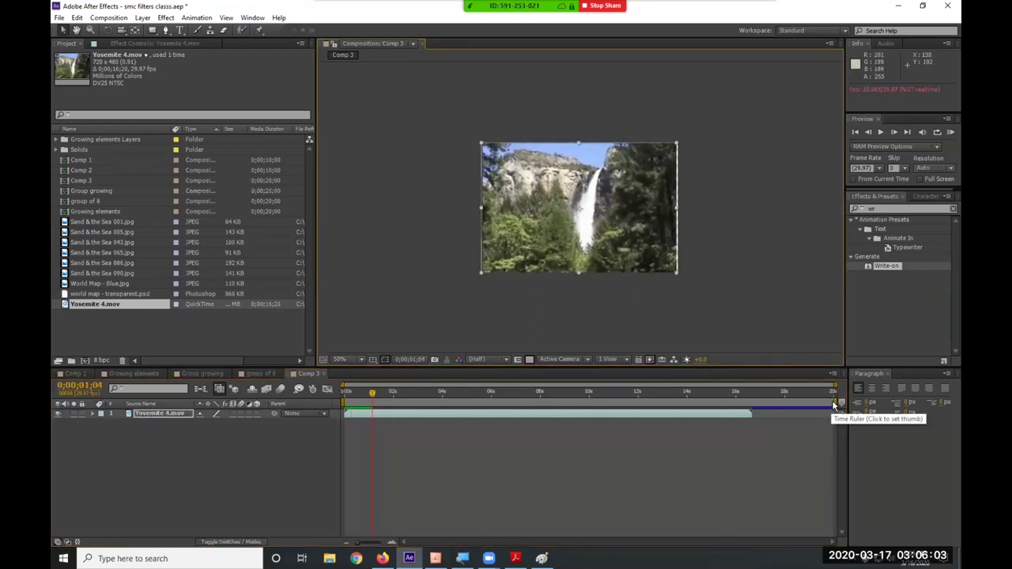
left_click_drag(830, 410, 382, 393)
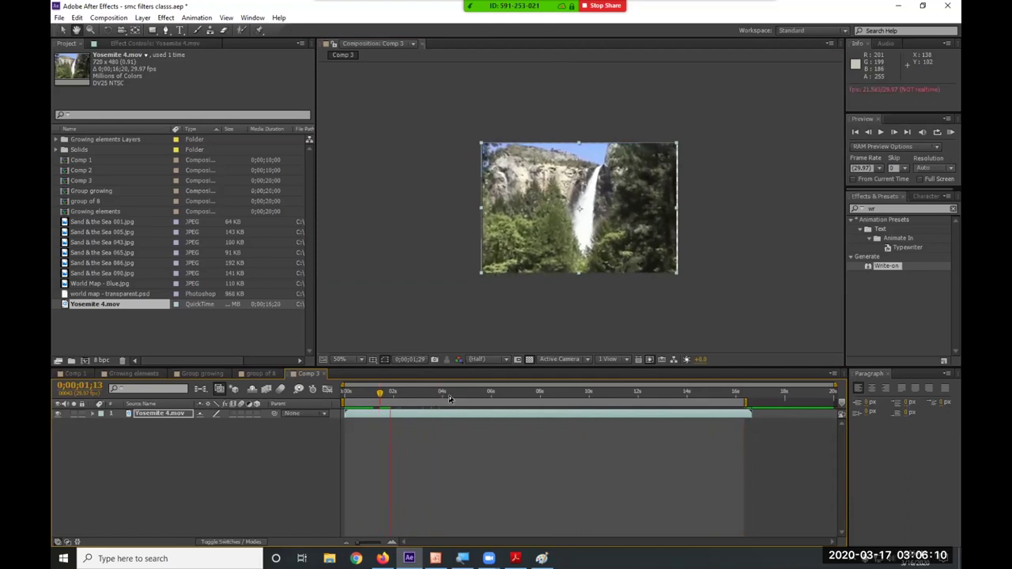
Nudge the Yosemite footage into place and enlarge it slightly beyond all edges of the composition frame.
key("shift+Left")
key("shift+Up")
left_click_drag(674, 273, 684, 277)
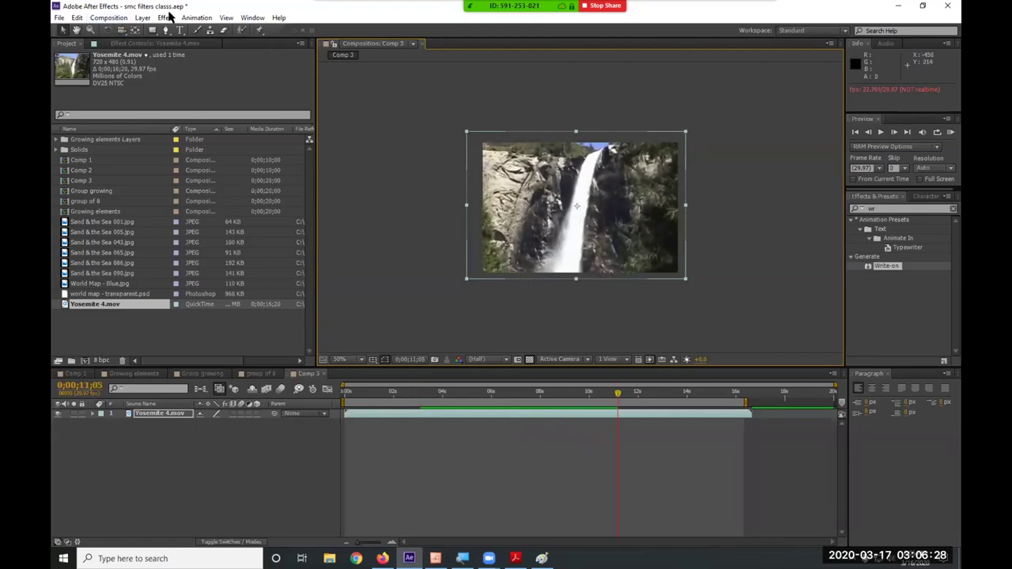
Apply Box Blur to the Yosemite 4.mov layer, raise its Blur Radius to a very strong blur, and preview the result.
left_click(166, 17)
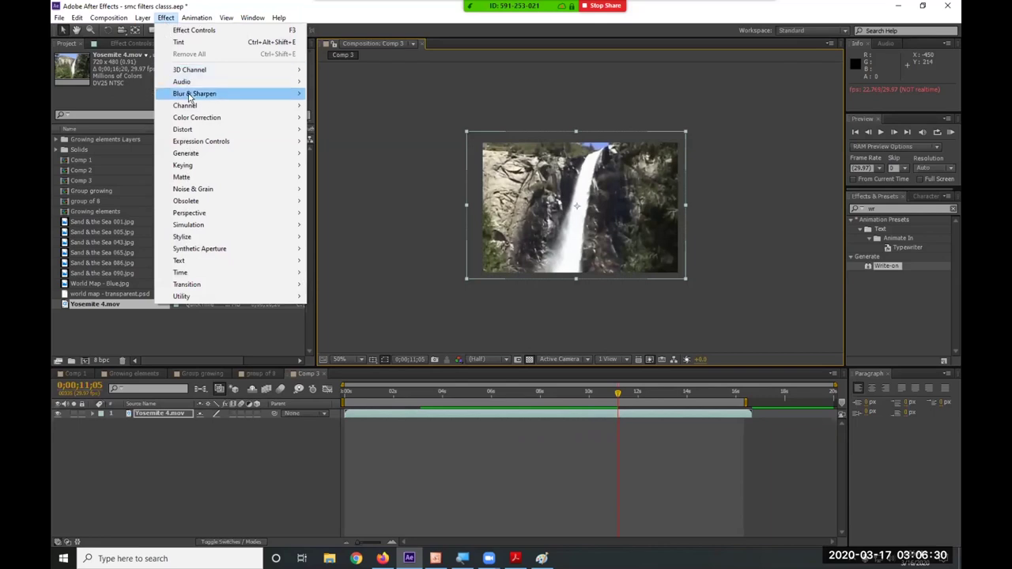
mouse_move(190, 97)
left_click(332, 106)
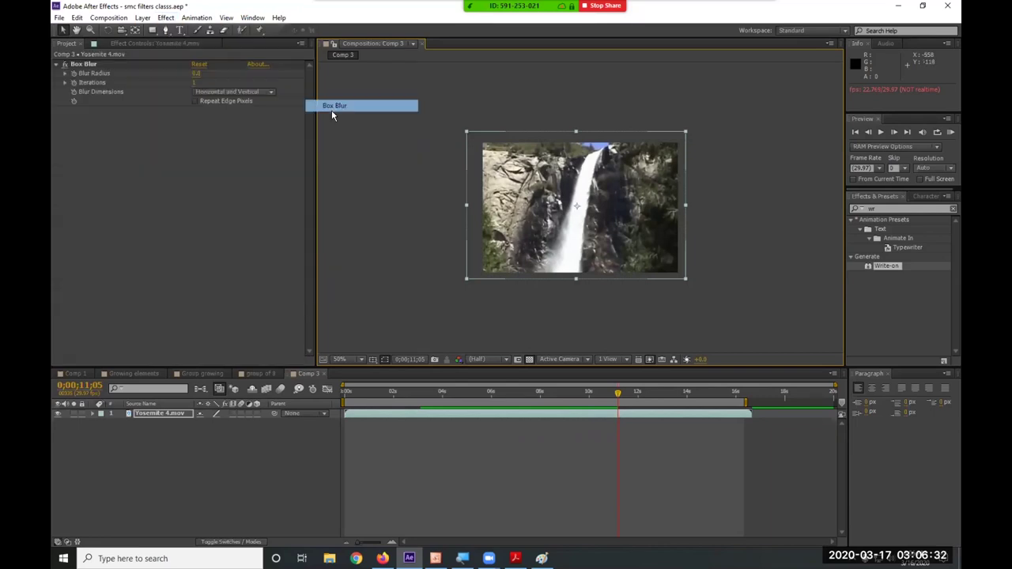
left_click_drag(197, 76, 235, 69)
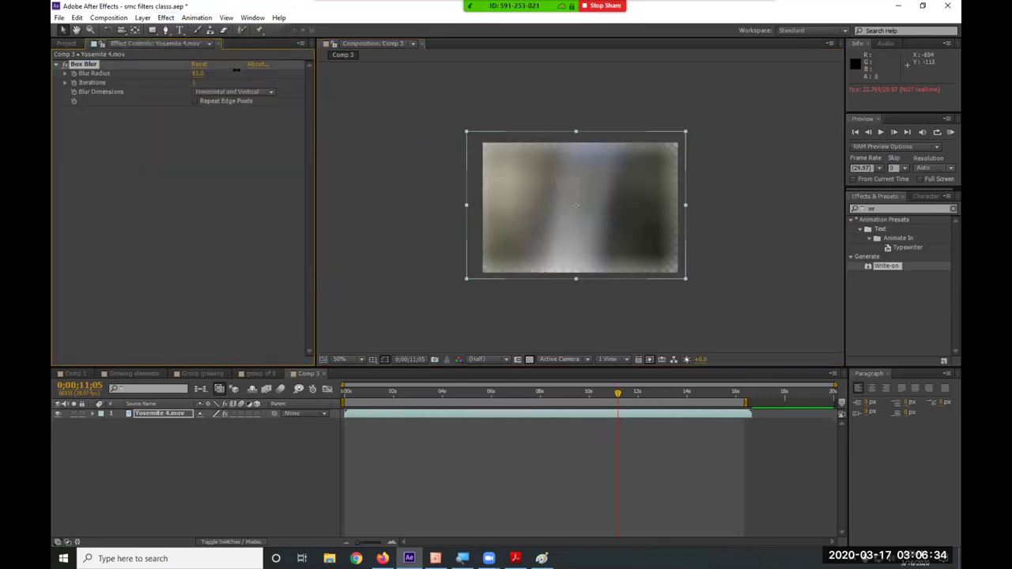
key("KP_0")
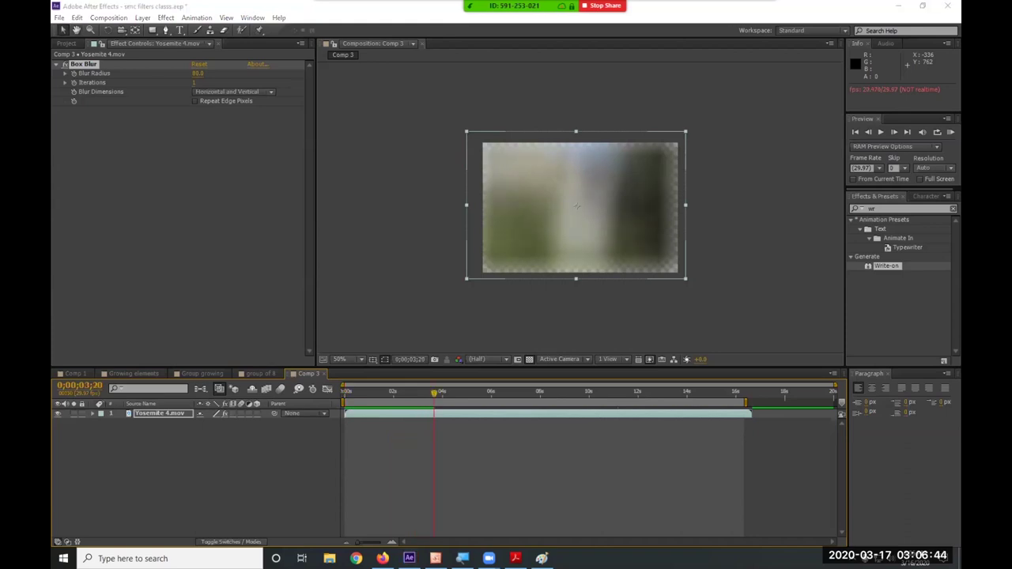
left_click(490, 393)
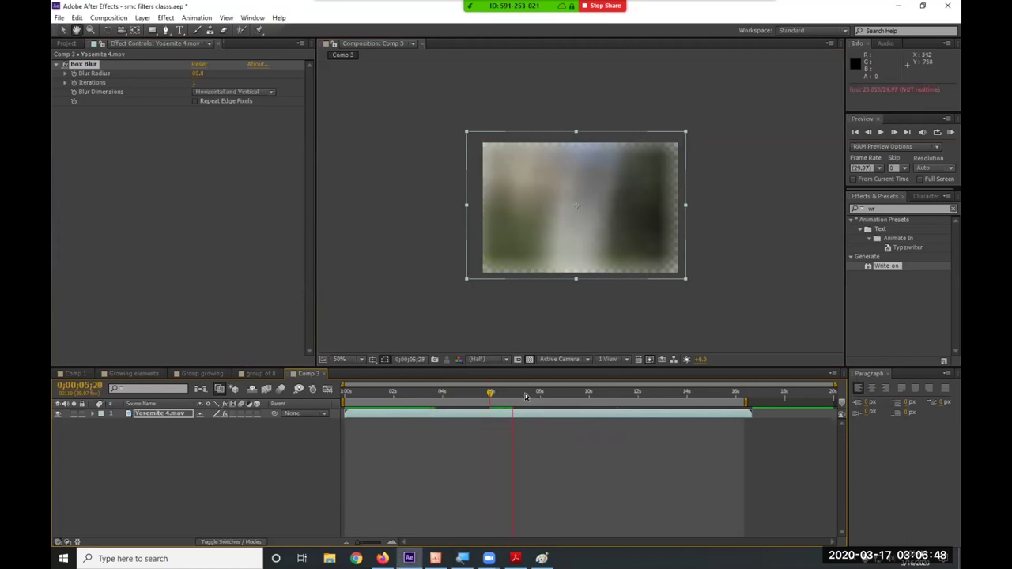
Set the Box Blur's Blur Radius to 25 and scrub through the footage to 0;00;15;01.
left_click(198, 73)
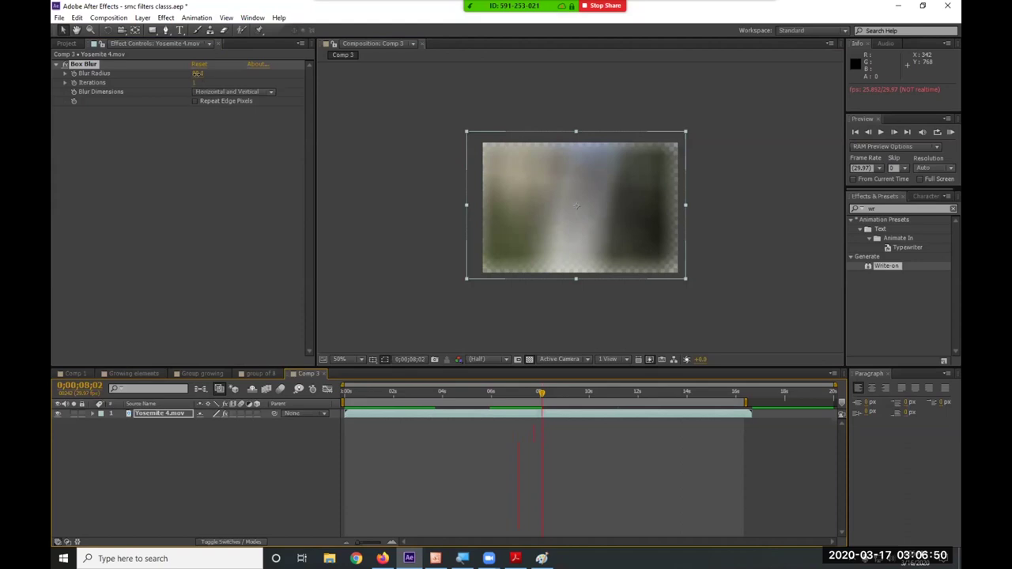
type("25")
key("Return")
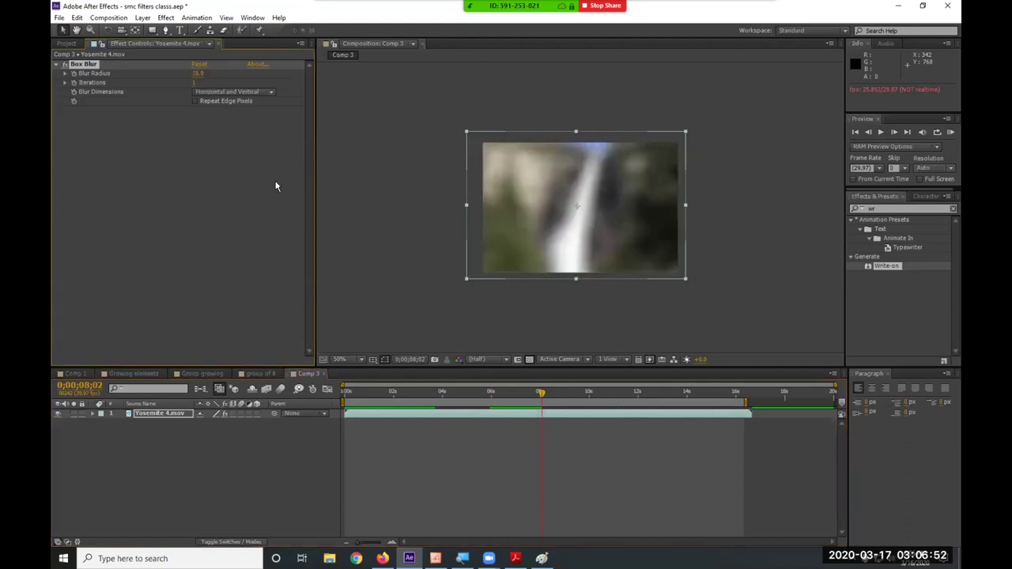
left_click_drag(347, 391, 699, 401)
left_click_drag(549, 410, 713, 403)
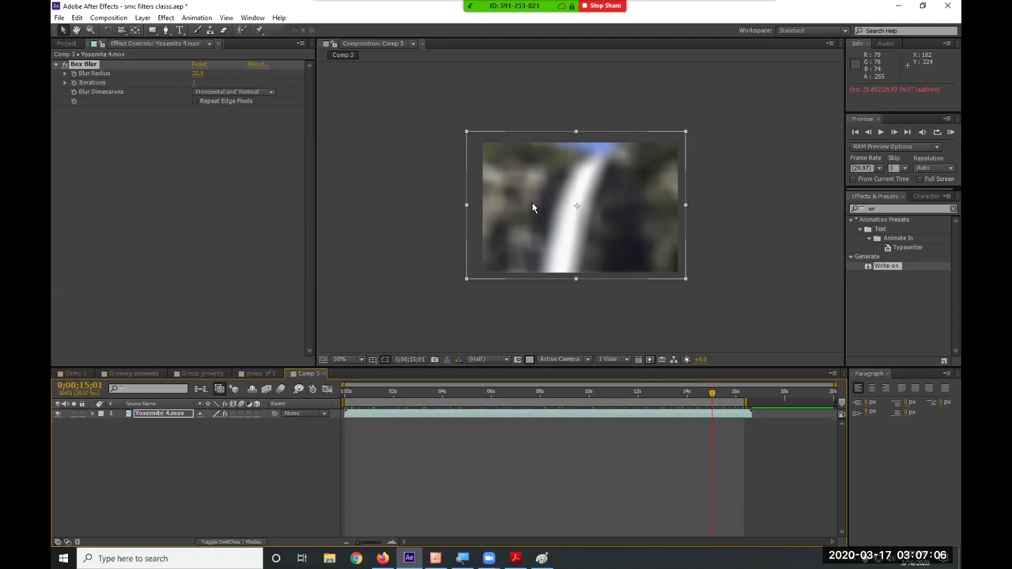
Try the Horizontal and Vertical blur dimensions on the Box Blur and play the footage with Vertical.
left_click(244, 92)
left_click(243, 116)
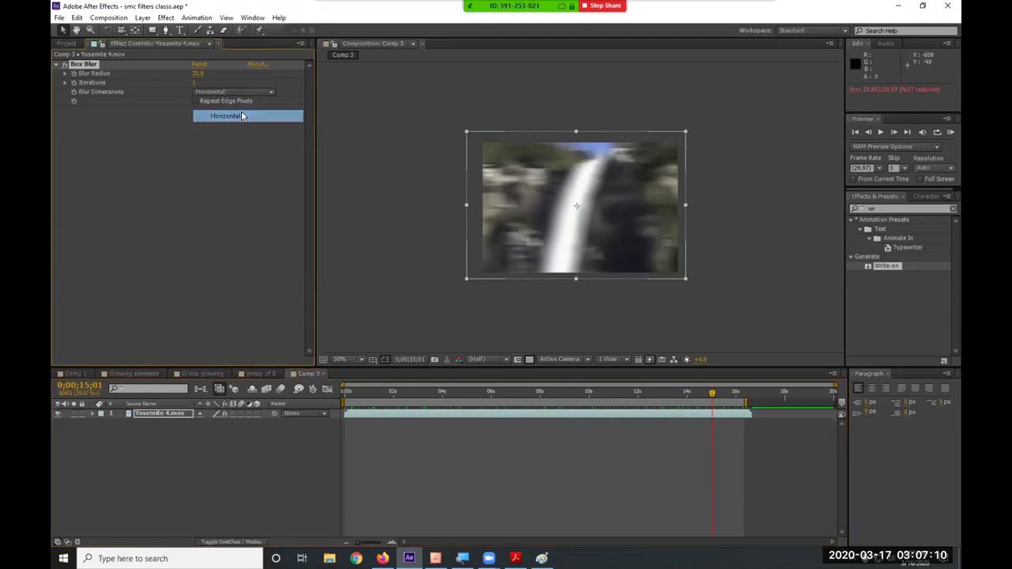
left_click(241, 93)
left_click(237, 132)
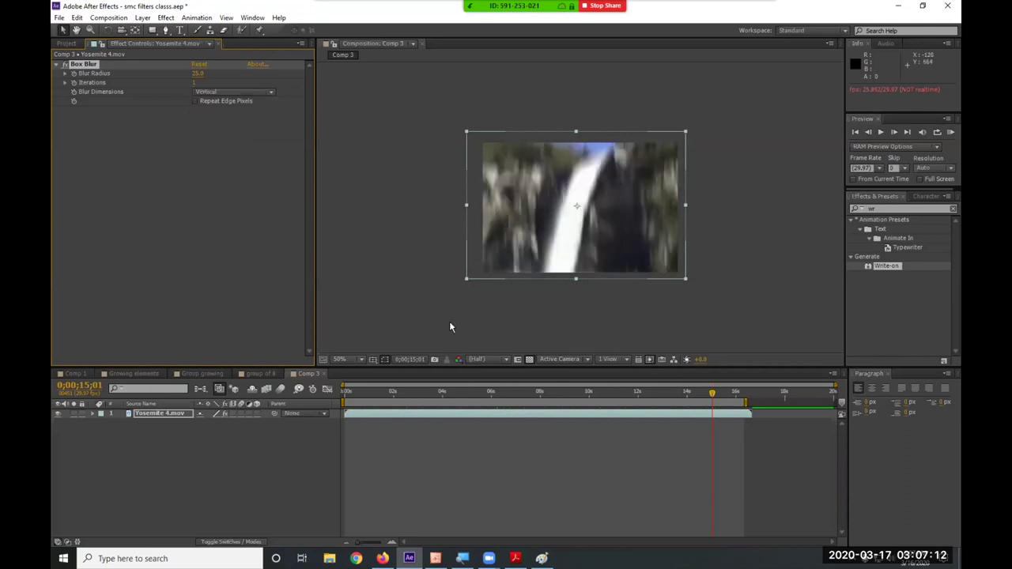
left_click(369, 393)
key("space")
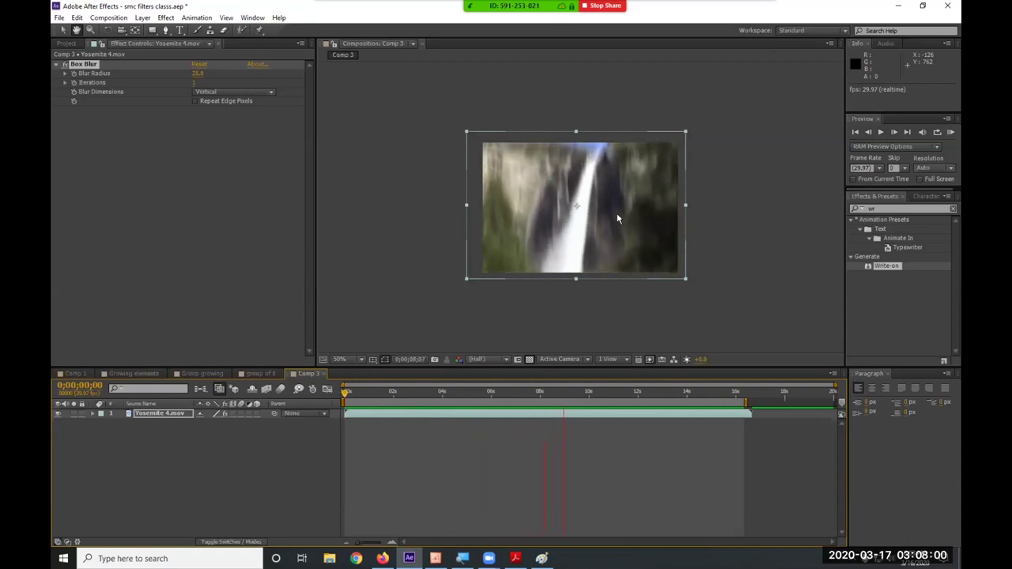
Replace the Box Blur on the Yosemite 4.mov layer with the CC Bubbles simulation effect and preview it.
left_click(84, 70)
key("Delete")
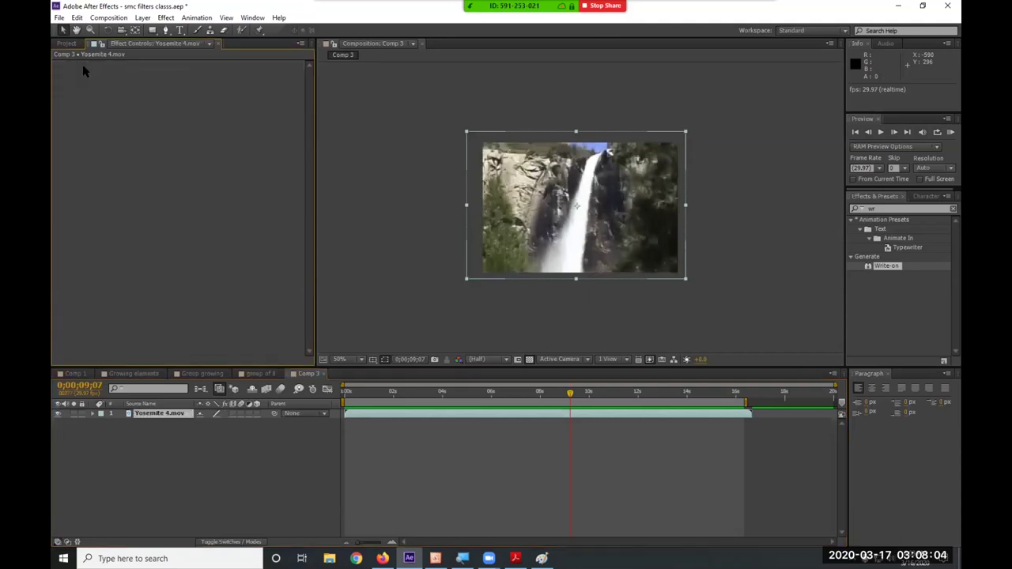
left_click(165, 18)
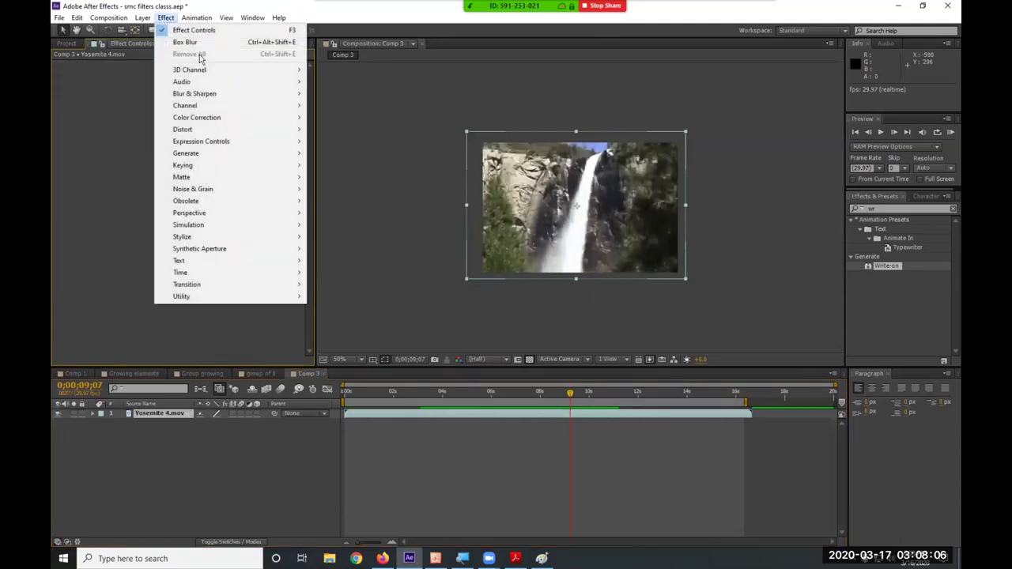
mouse_move(203, 71)
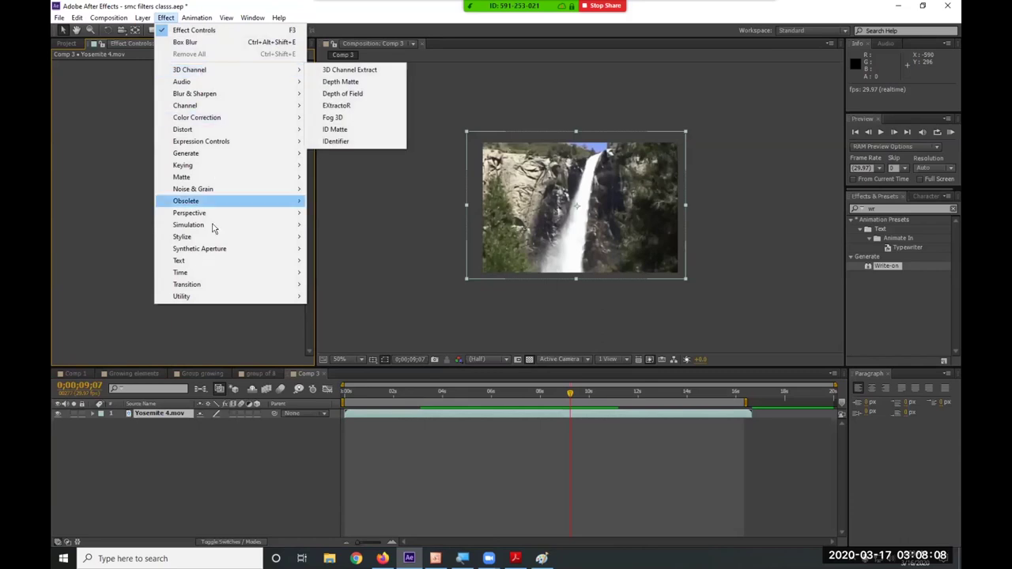
mouse_move(216, 228)
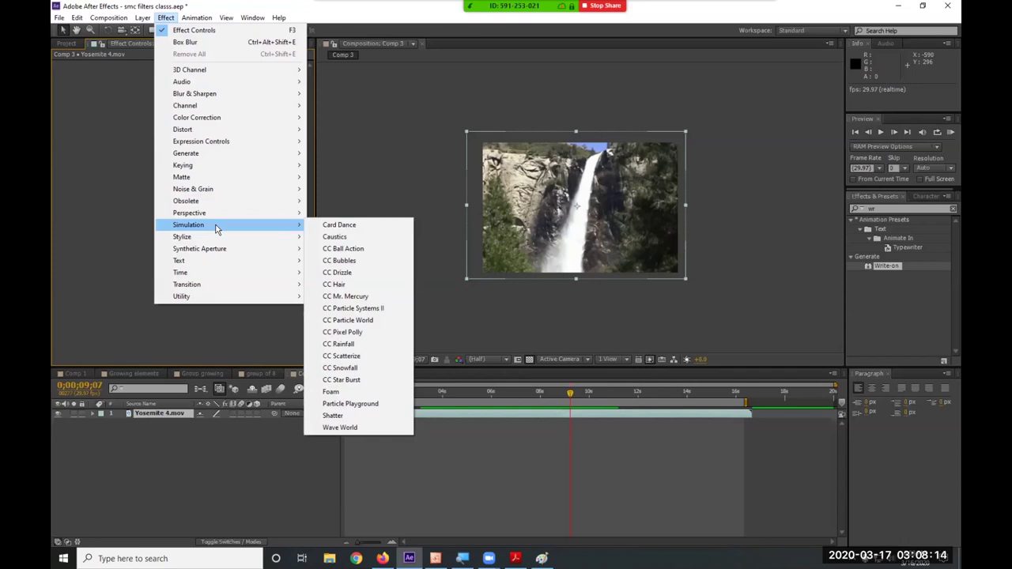
left_click(352, 260)
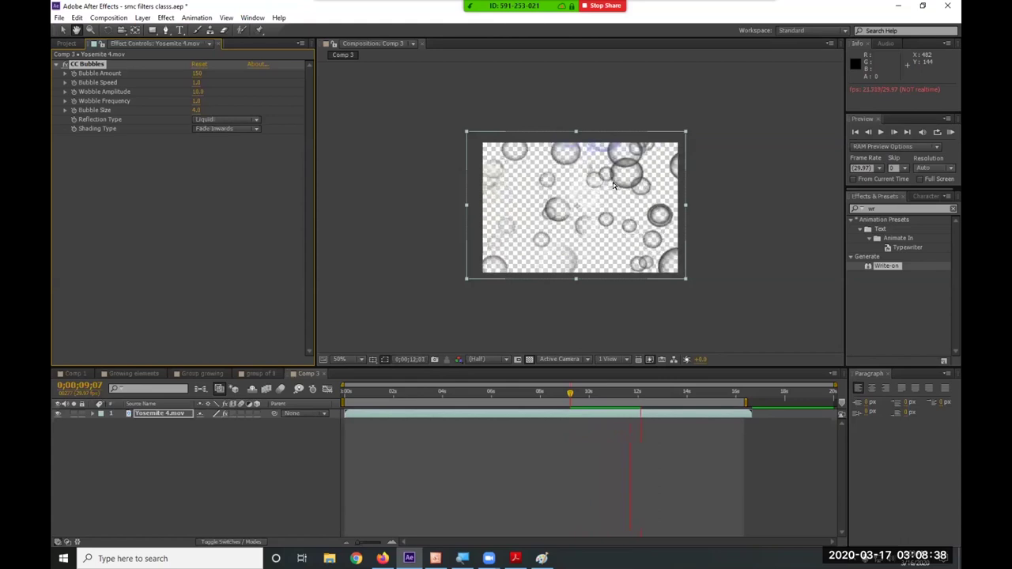
key("space")
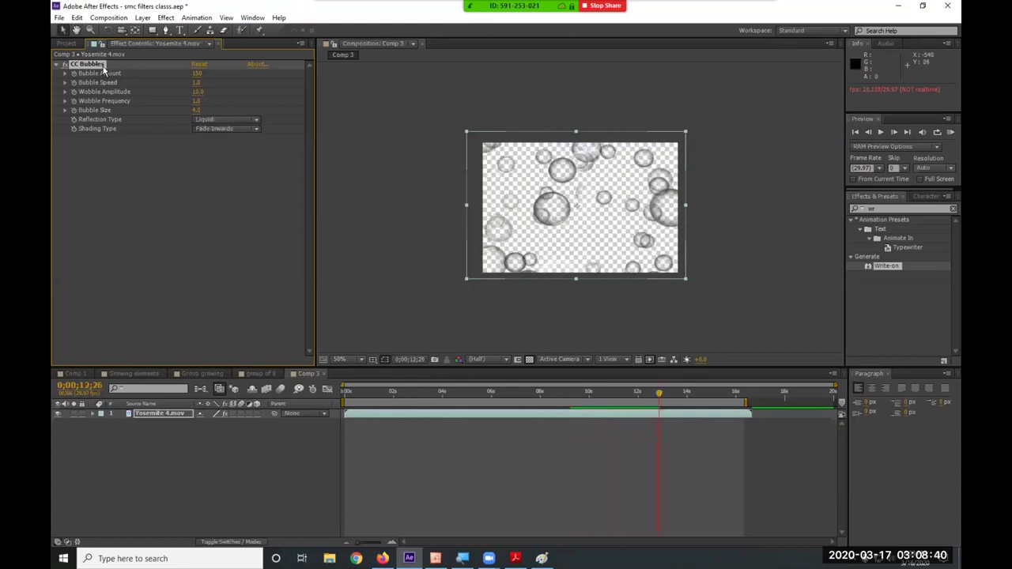
Remove CC Bubbles from the Yosemite 4.mov layer and create a 720 x 480 px solid in light red (FA5F5F).
key("Delete")
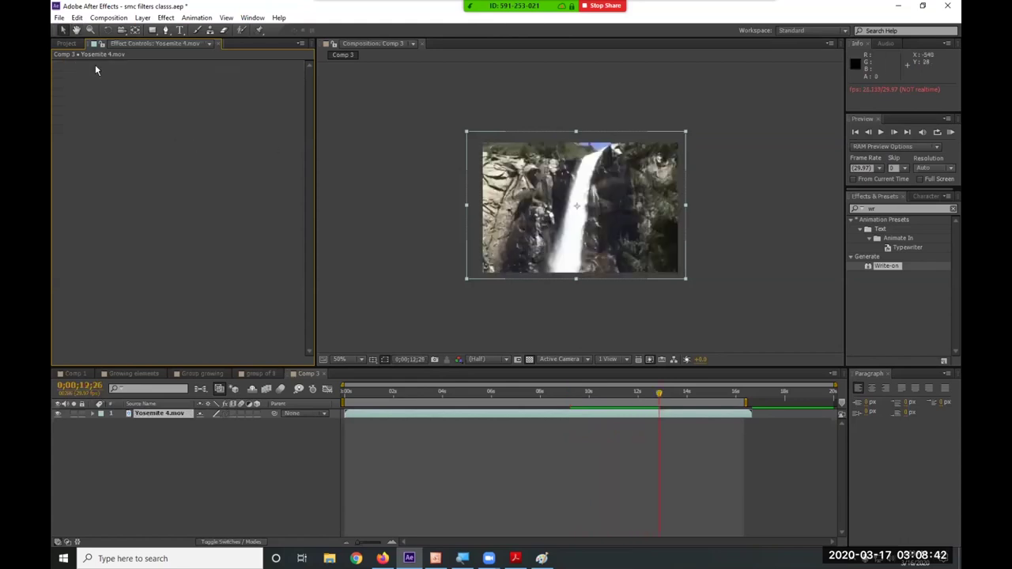
left_click(140, 18)
mouse_move(157, 33)
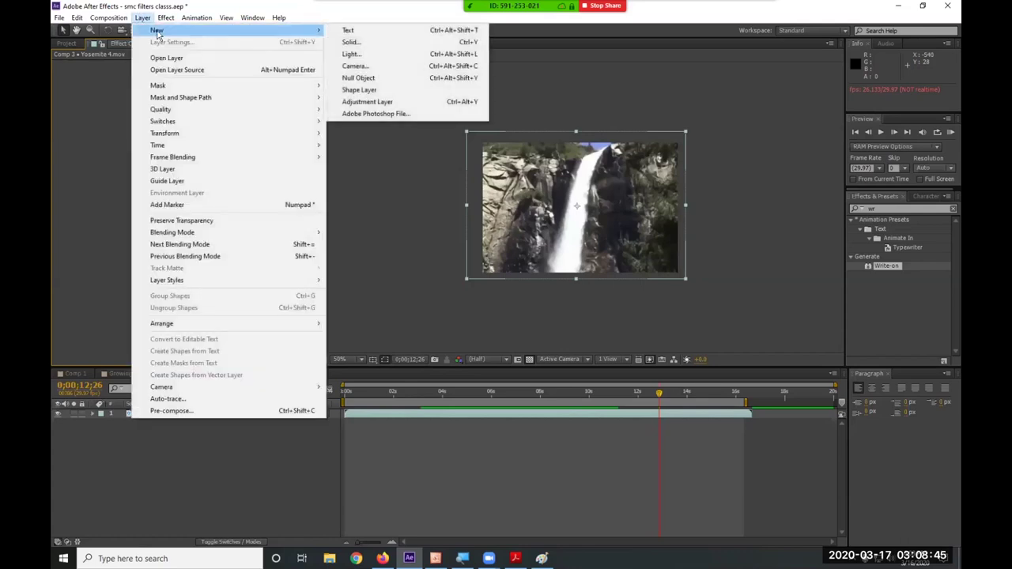
left_click(430, 43)
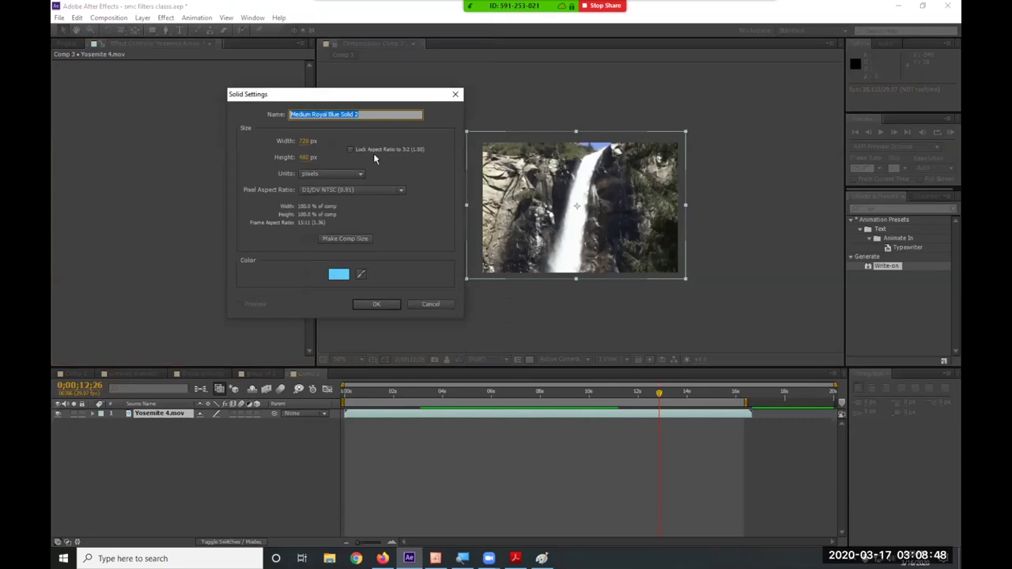
left_click(342, 277)
left_click_drag(529, 253, 527, 212)
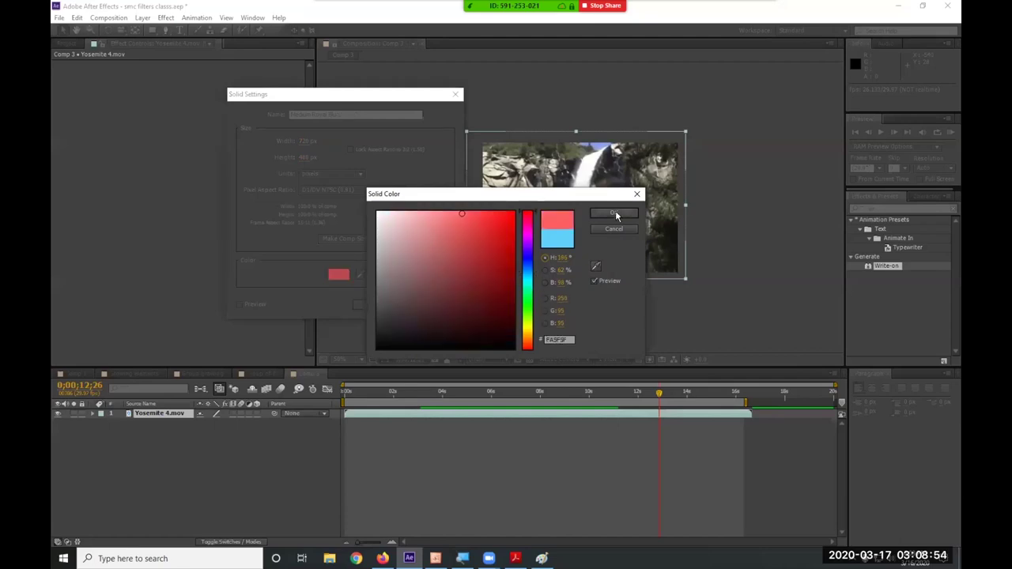
left_click(616, 215)
left_click(379, 304)
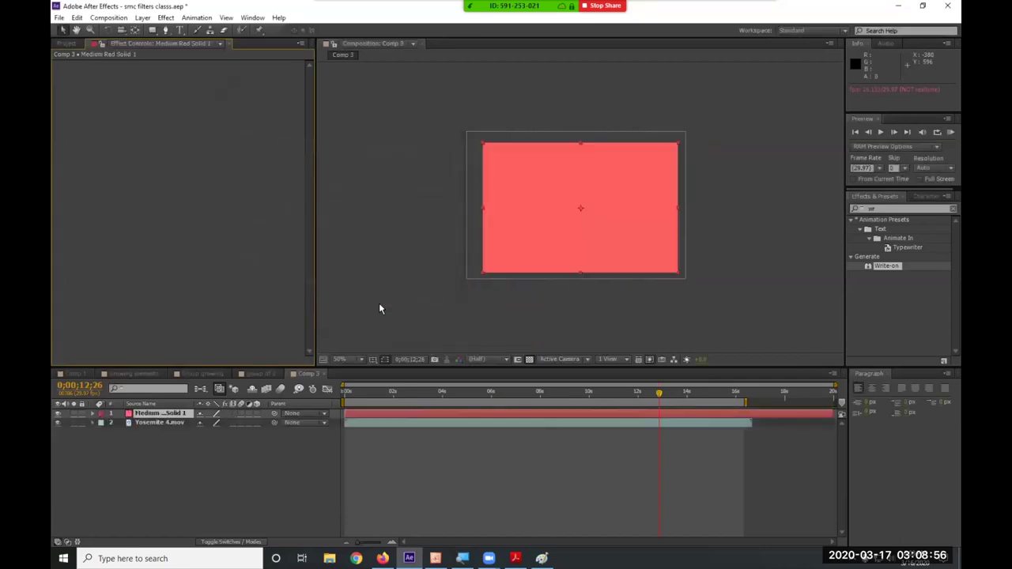
Search the effects for "bubbl" and apply CC Bubbles to the red solid layer.
left_click(166, 19)
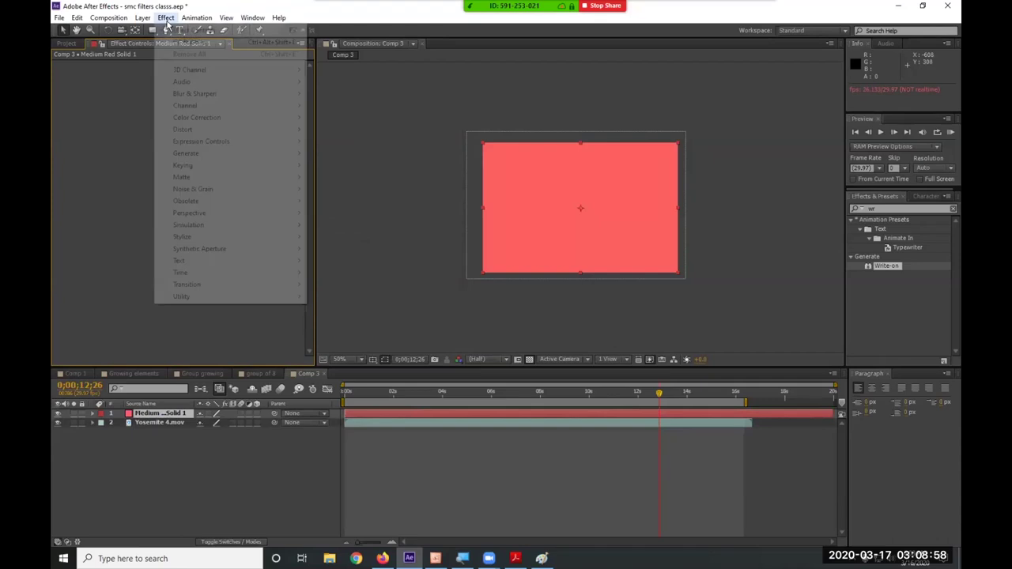
mouse_move(227, 153)
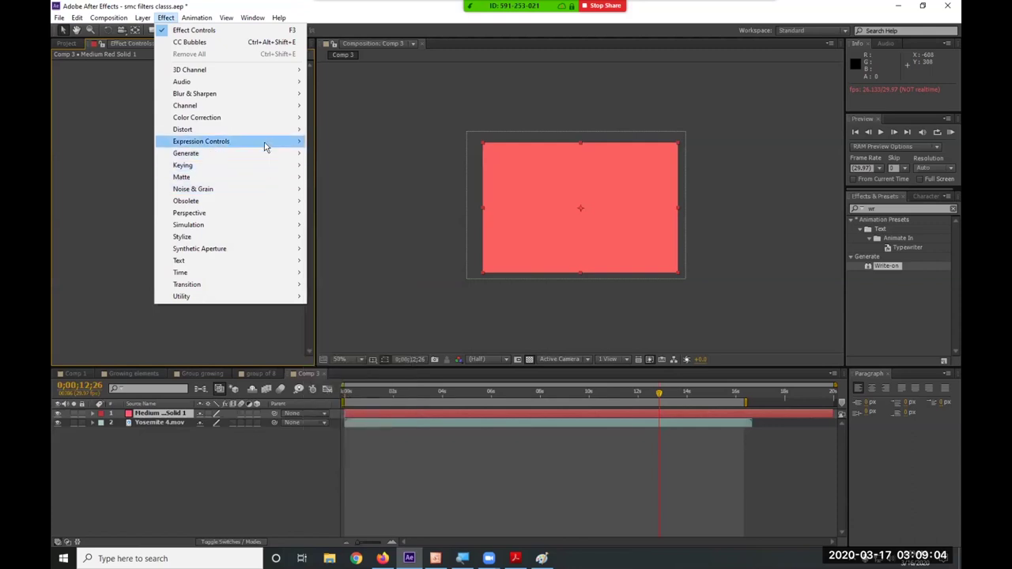
mouse_move(259, 136)
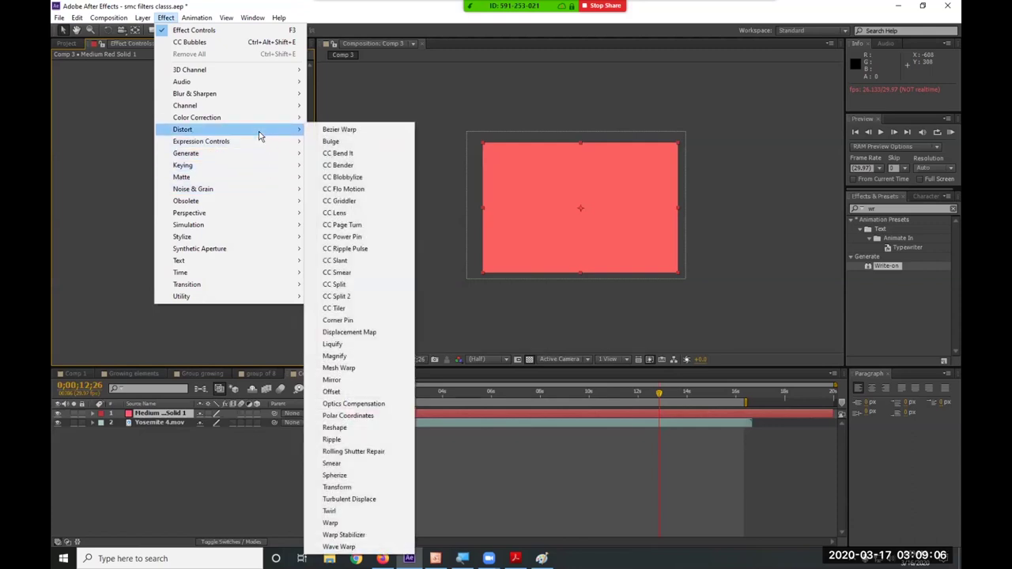
left_click(899, 210)
type("bubbl")
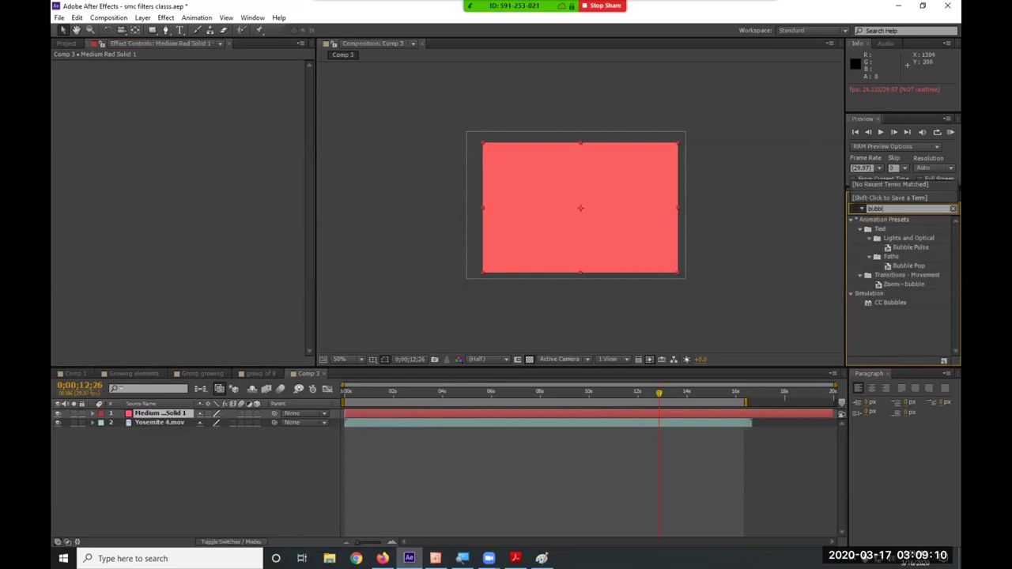
left_click_drag(885, 304, 501, 415)
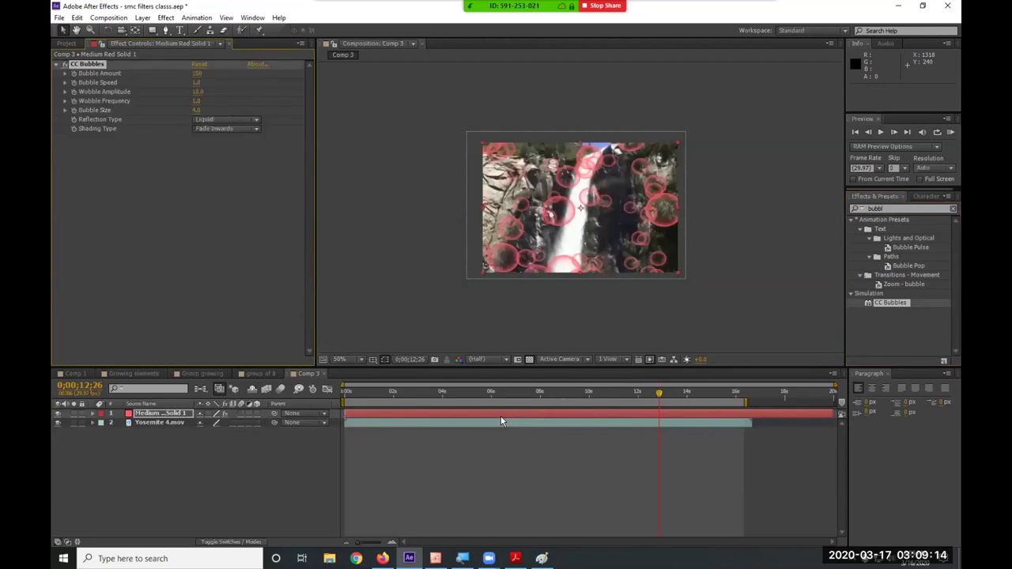
Preview the composition with the red bubbles over the waterfall footage and select the red solid layer.
key("space")
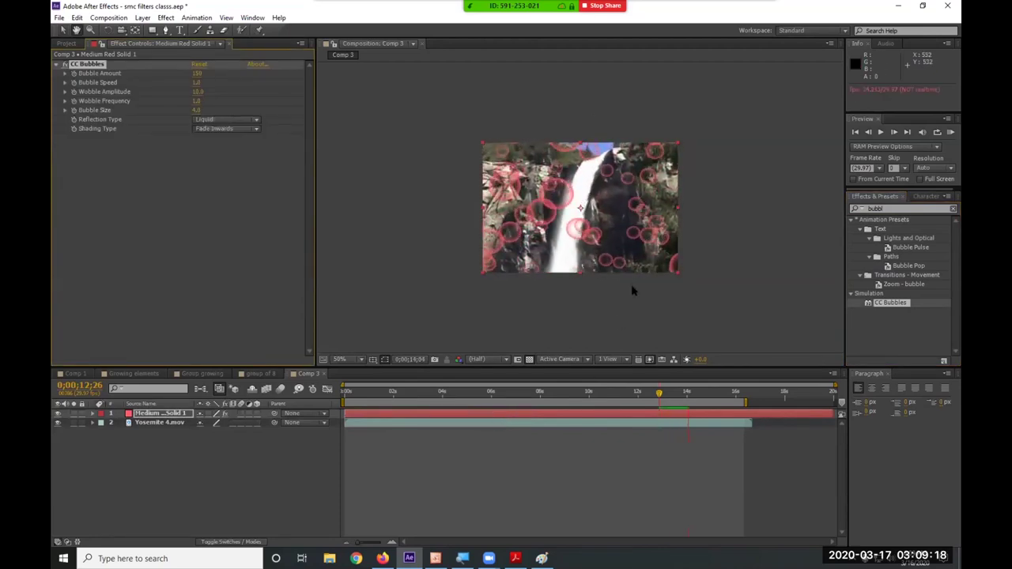
left_click(148, 424)
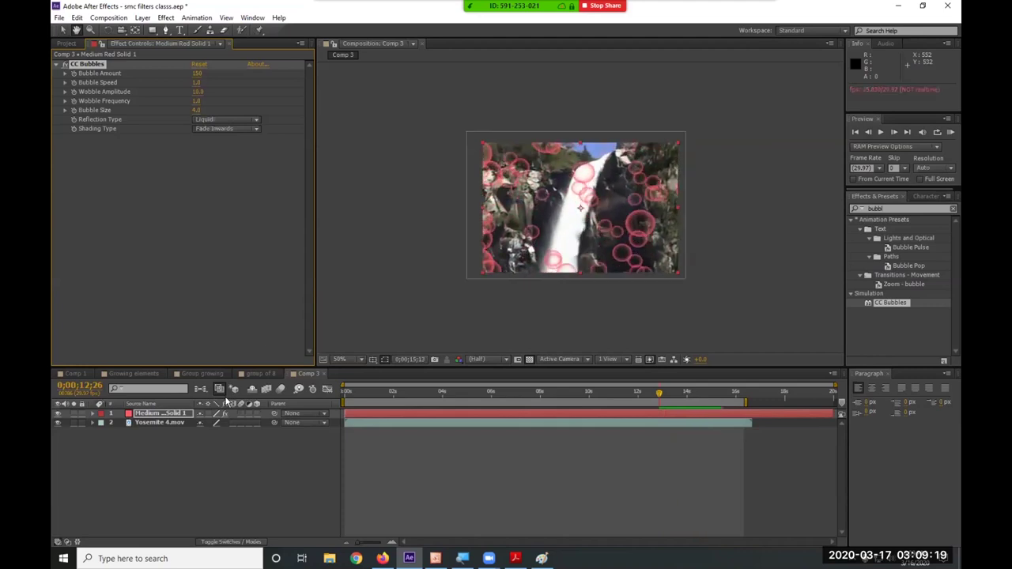
left_click(150, 415)
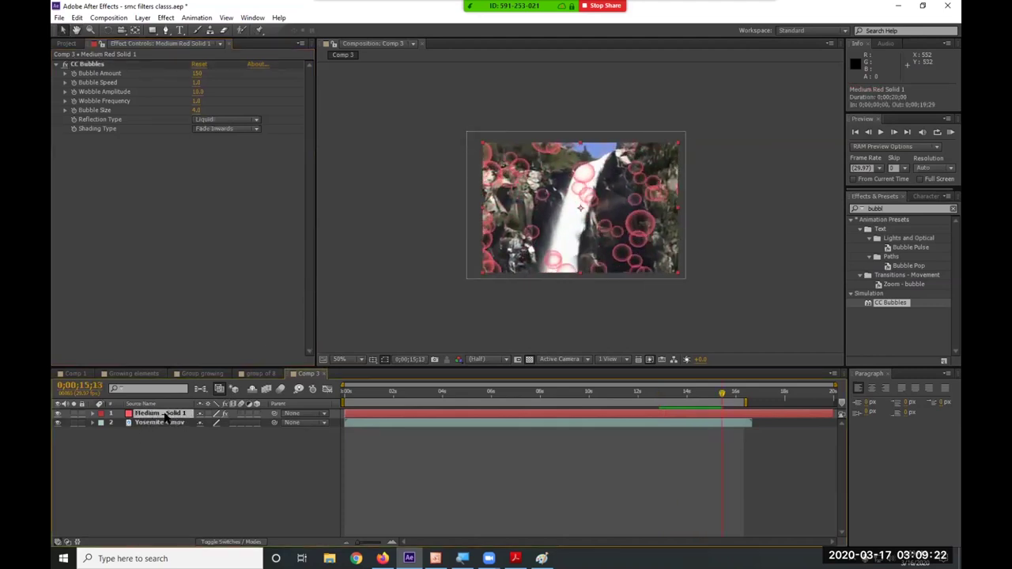
left_click(596, 219)
key("space")
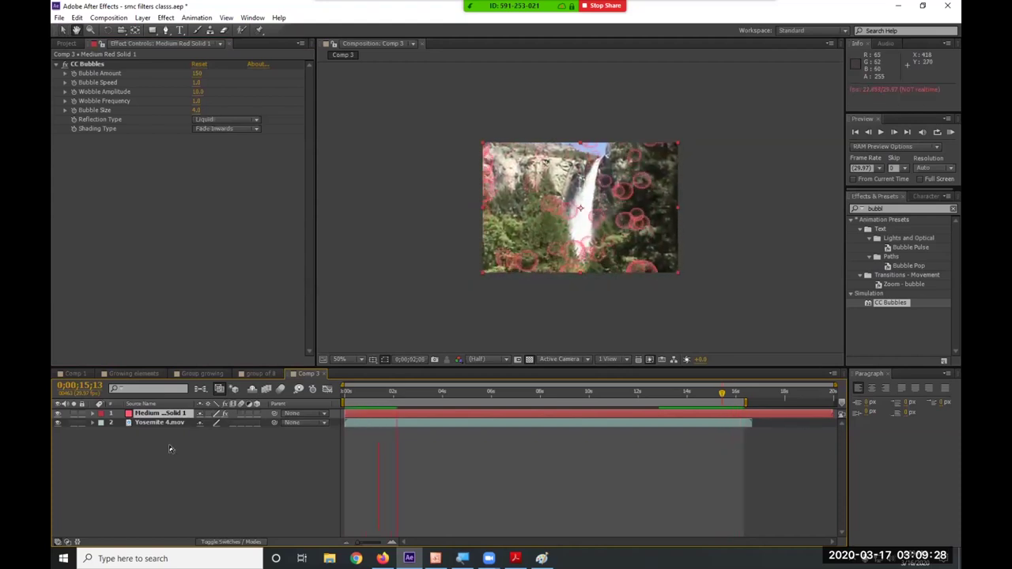
key("space")
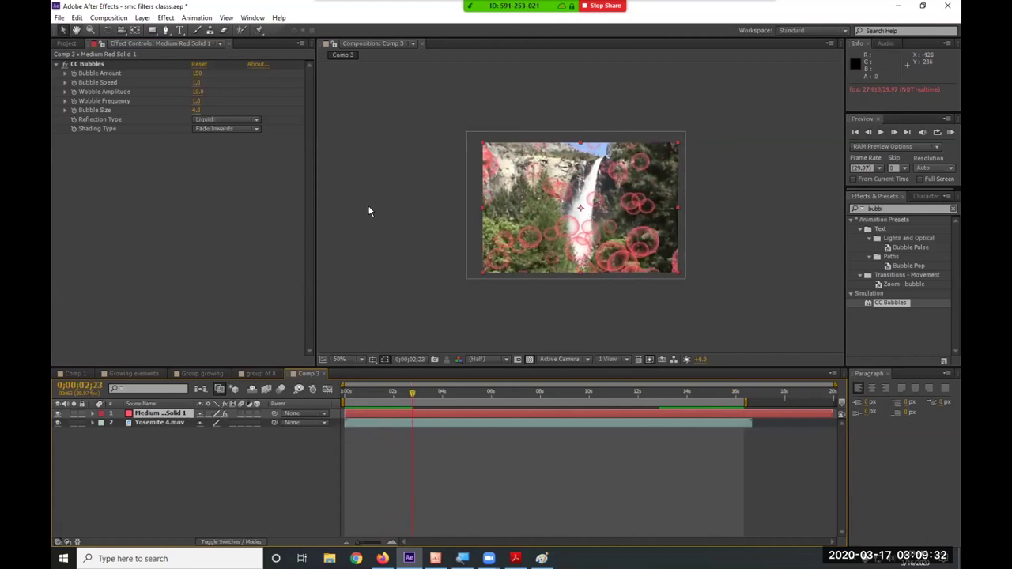
Change the red solid's colour to a light cyan with a hue of 193° and preview the recoloured bubbles over the waterfall.
left_click(165, 17)
mouse_move(145, 20)
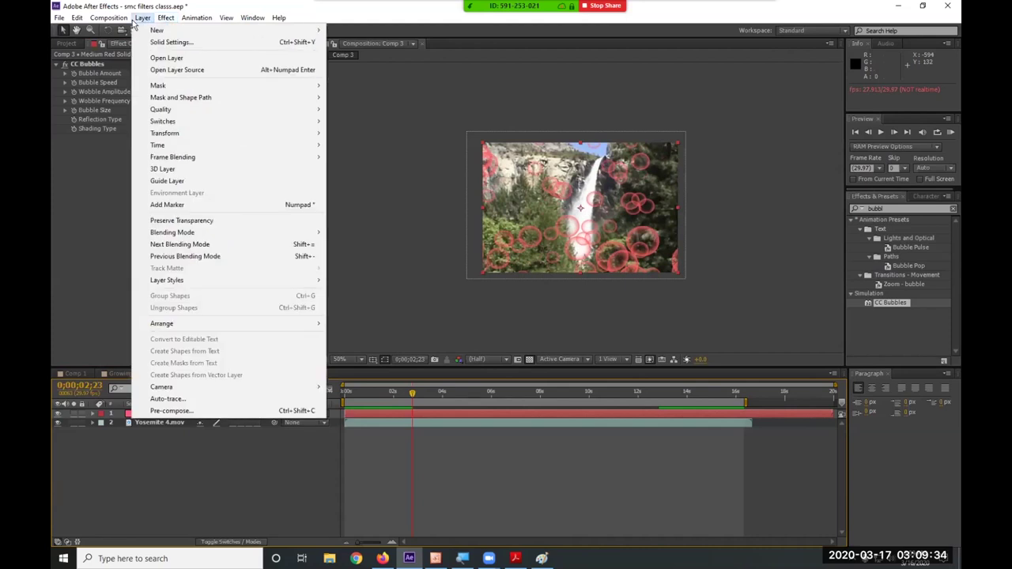
left_click(159, 41)
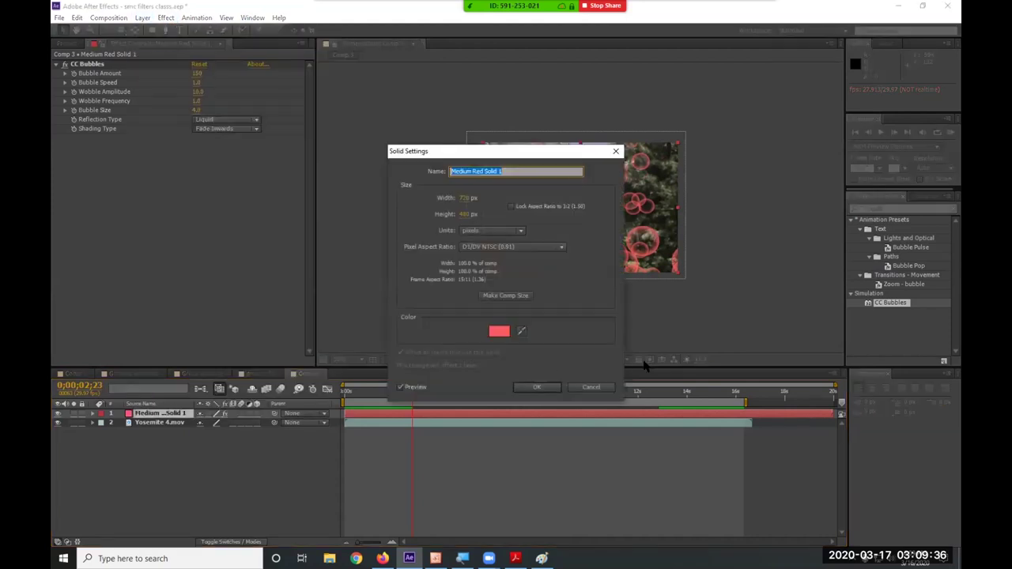
left_click(499, 333)
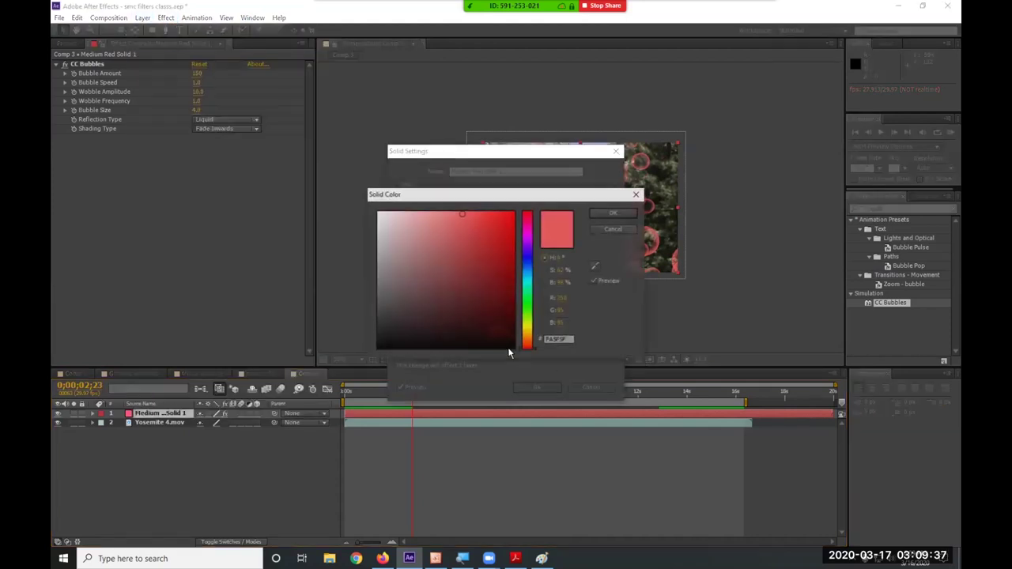
left_click(528, 260)
left_click_drag(528, 256, 528, 276)
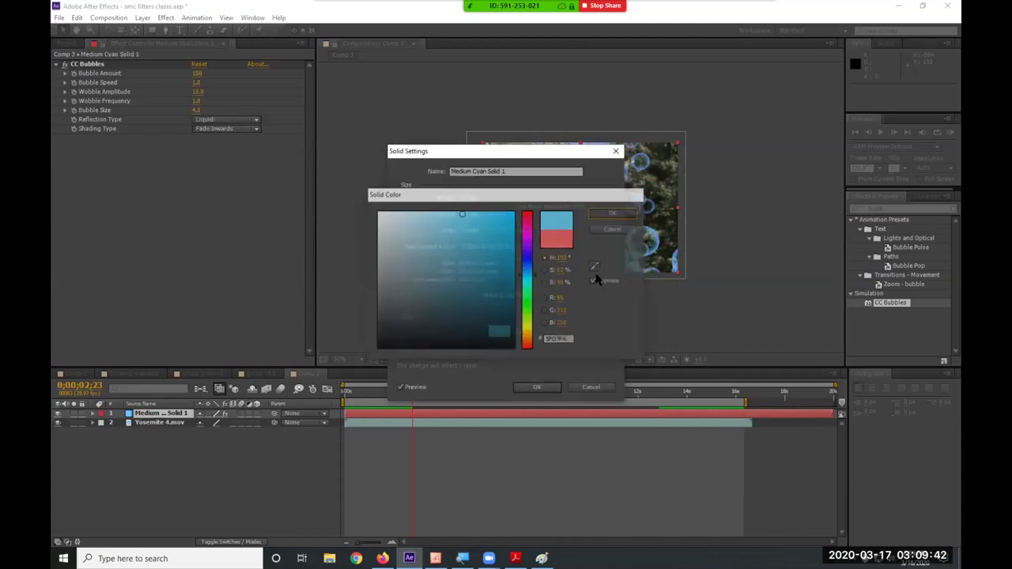
left_click(613, 213)
left_click(538, 386)
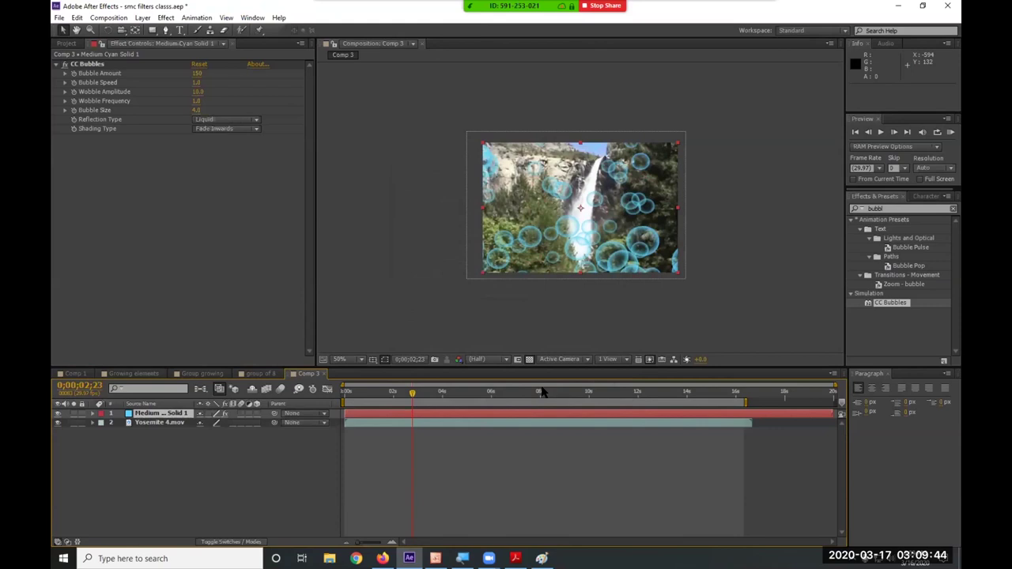
key("KP_0")
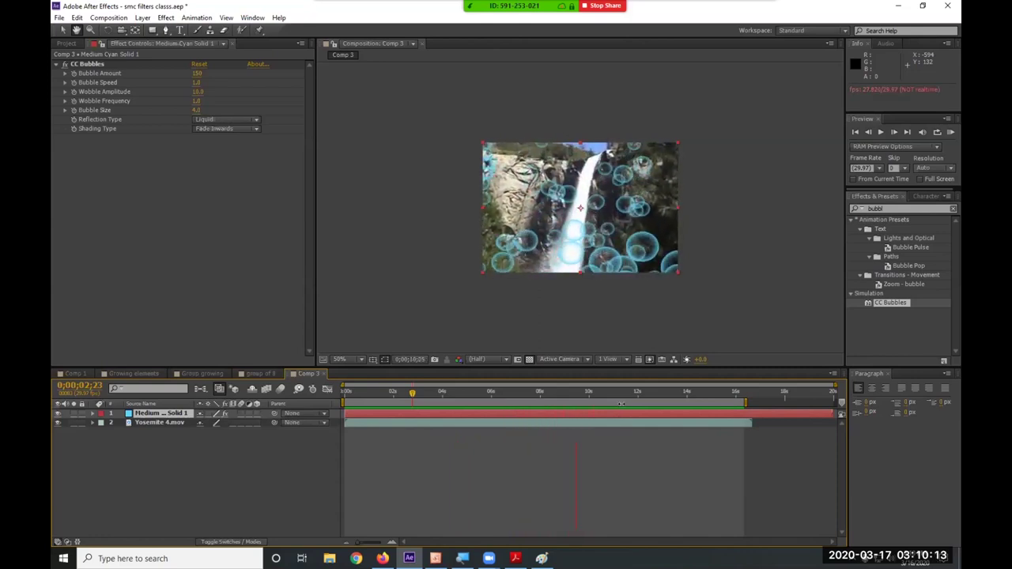
key("space")
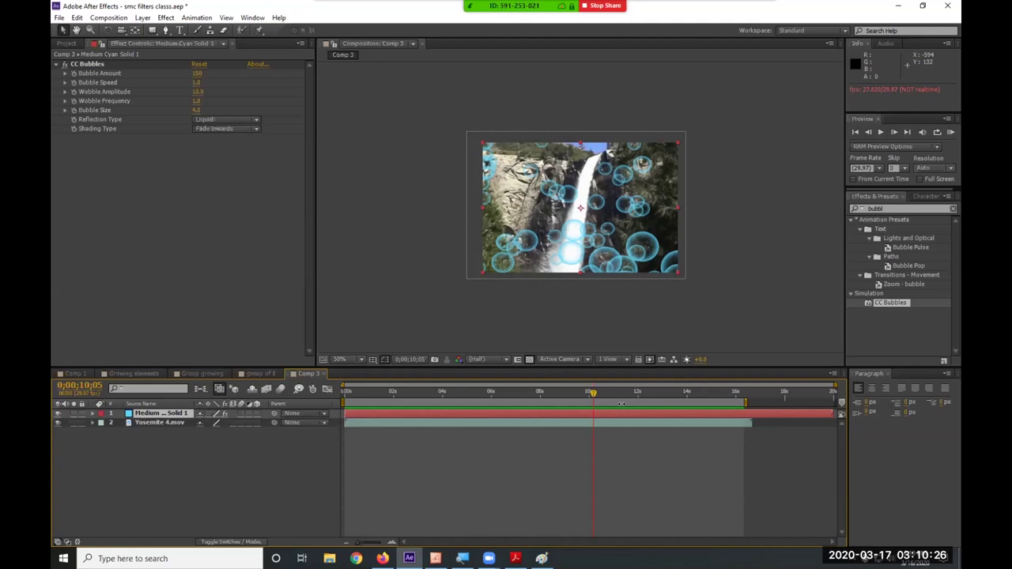
Add a null object, hide the cyan solid and try applying CC Bubbles to the null object.
left_click(142, 18)
mouse_move(159, 33)
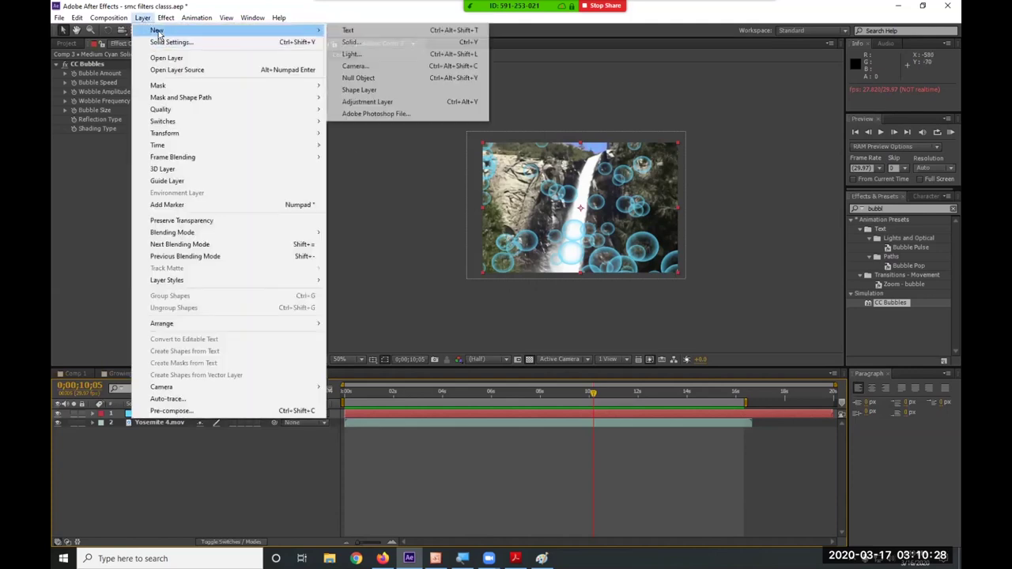
left_click(399, 81)
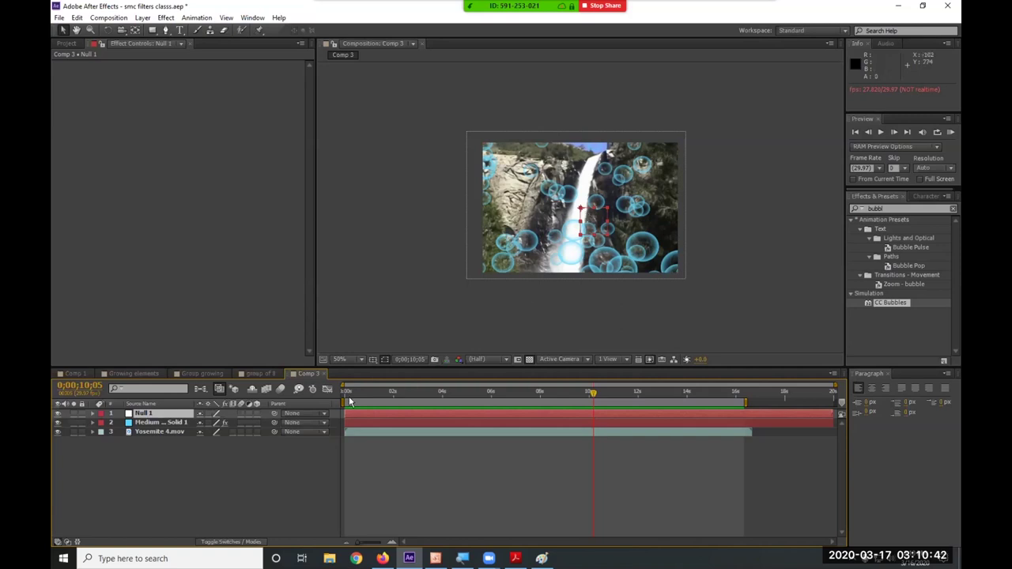
left_click(58, 423)
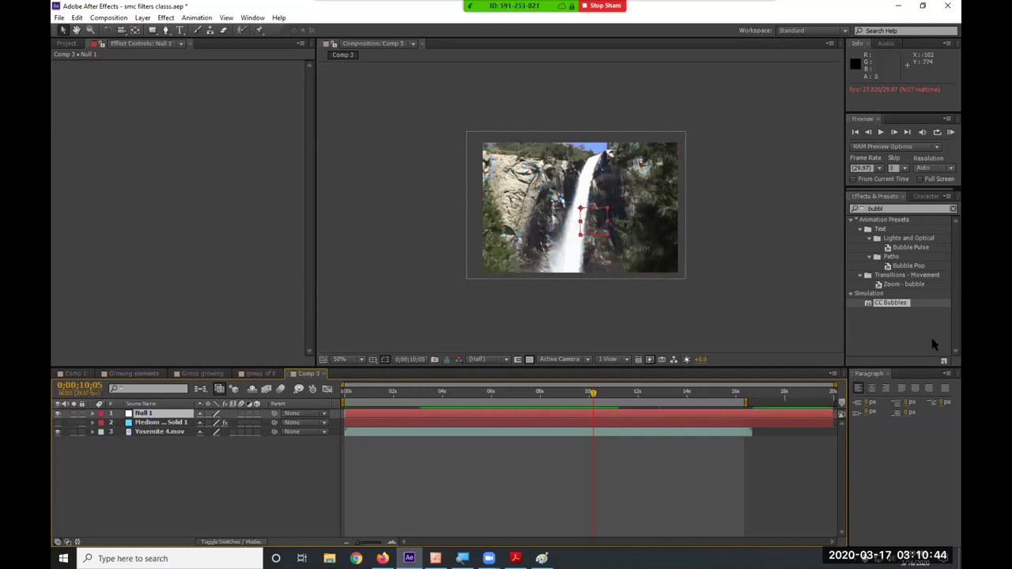
left_click_drag(890, 302, 494, 377)
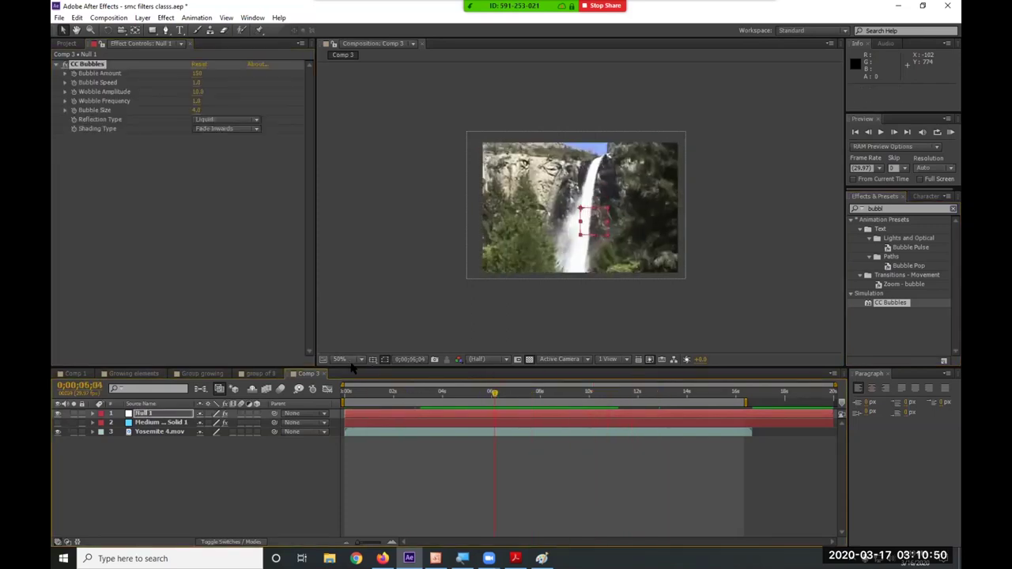
Remove the CC Bubbles effect from the null object and delete the null layer.
left_click(94, 68)
key("Delete")
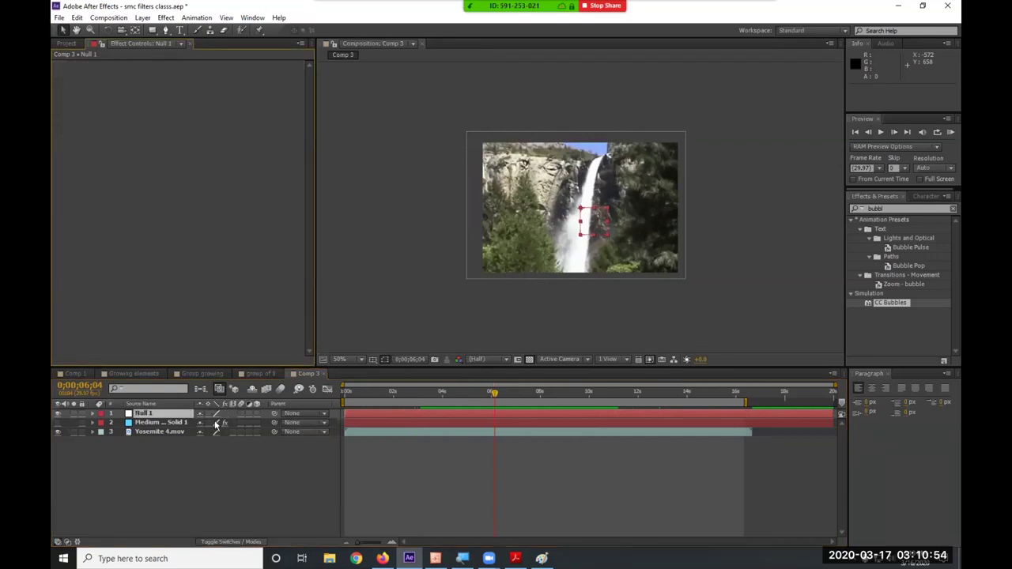
left_click(160, 415)
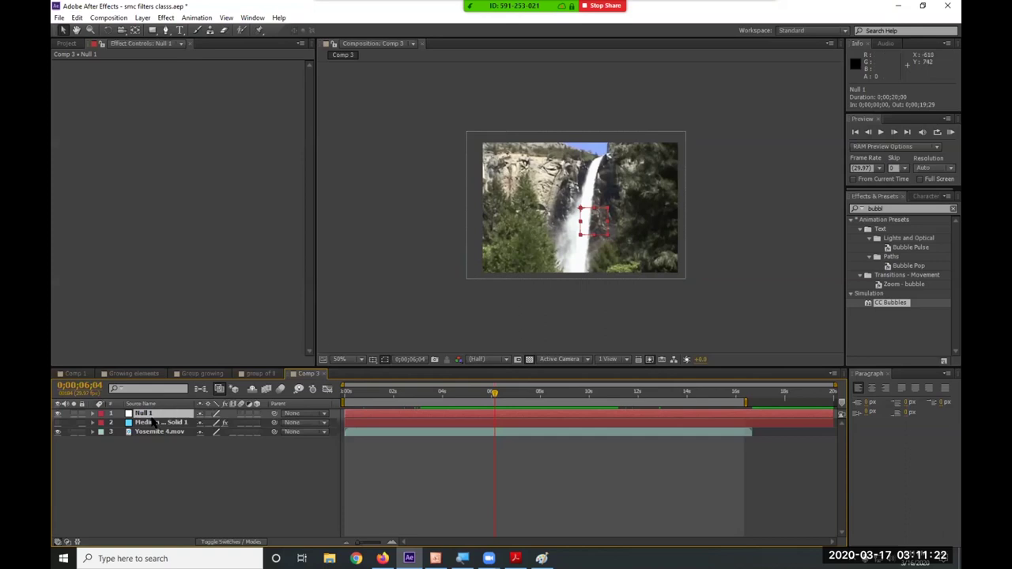
key("Delete")
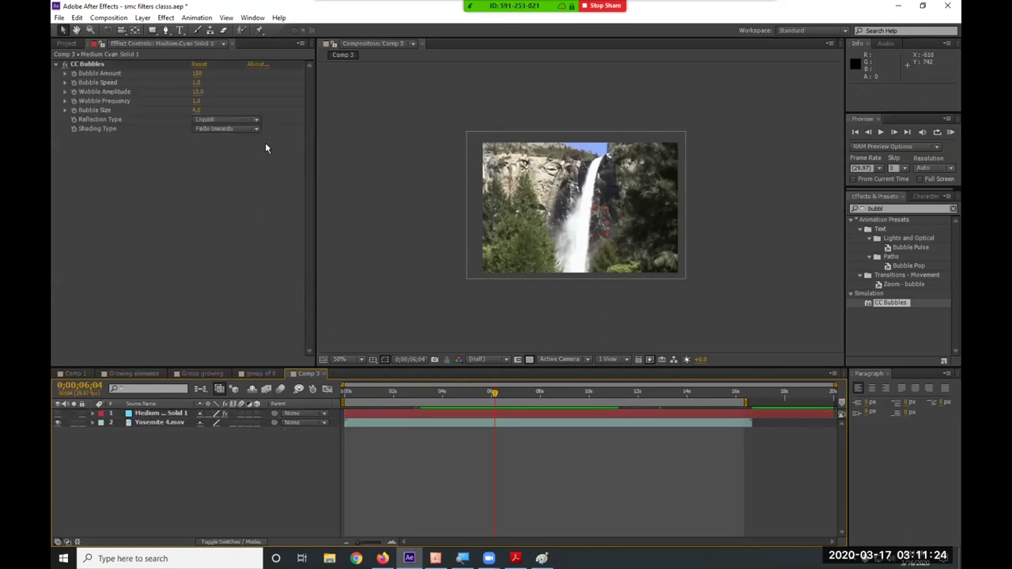
left_click(141, 19)
mouse_move(158, 30)
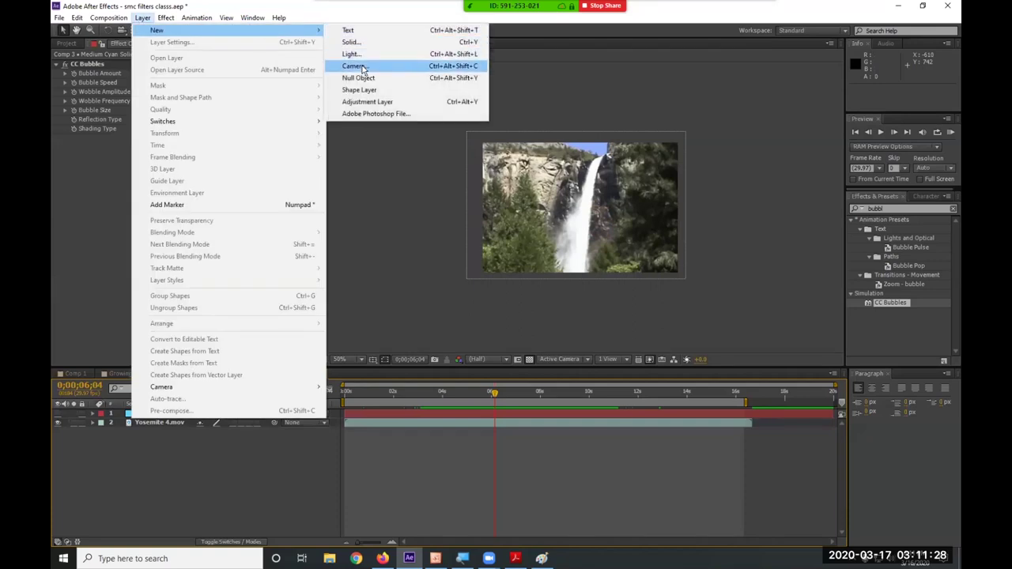
left_click(361, 69)
left_click(671, 395)
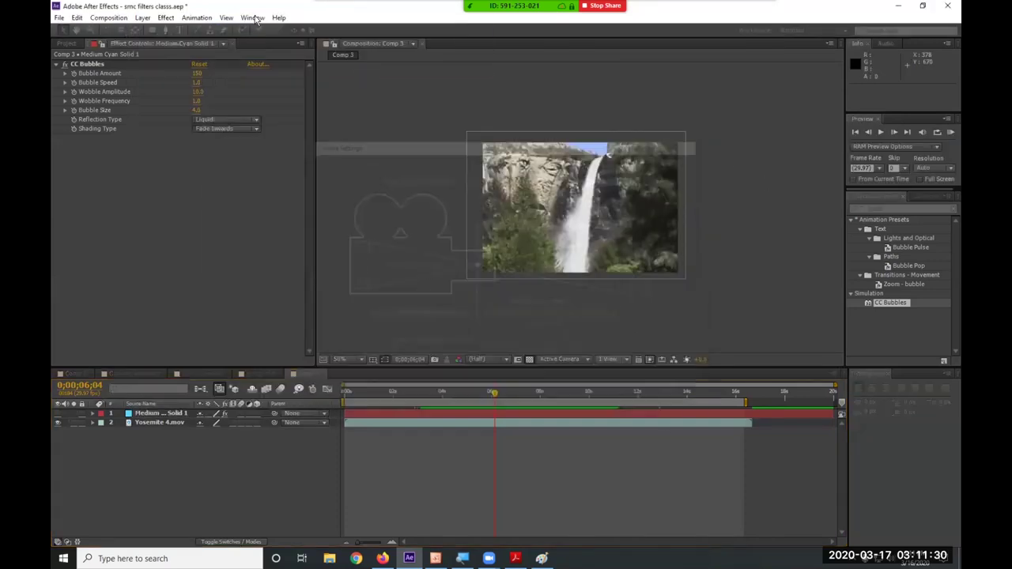
Create a bright green 720 x 480 px solid and place it at the bottom of the layer stack, beneath Yosemite 4.mov.
left_click(165, 18)
mouse_move(142, 17)
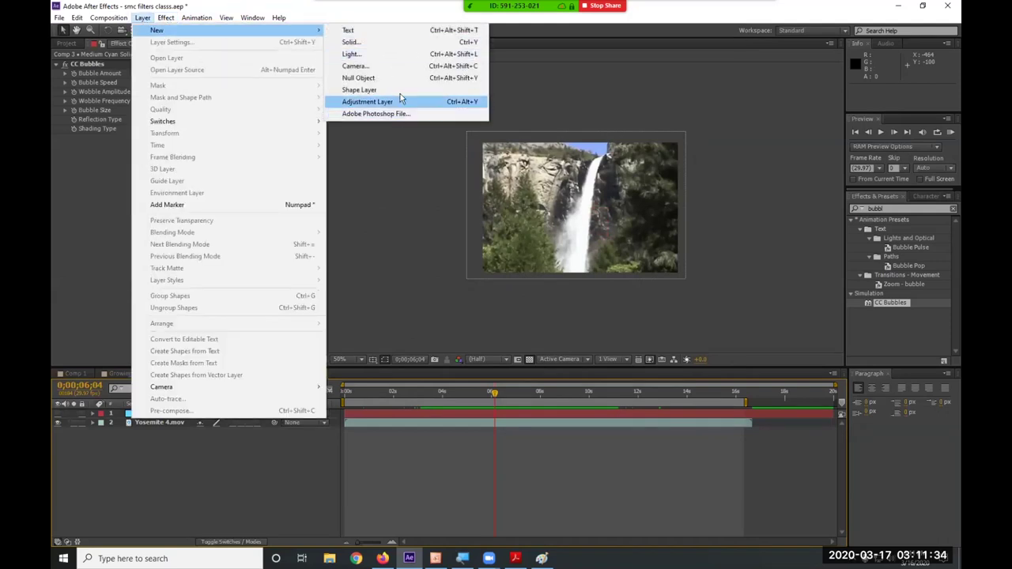
left_click(397, 42)
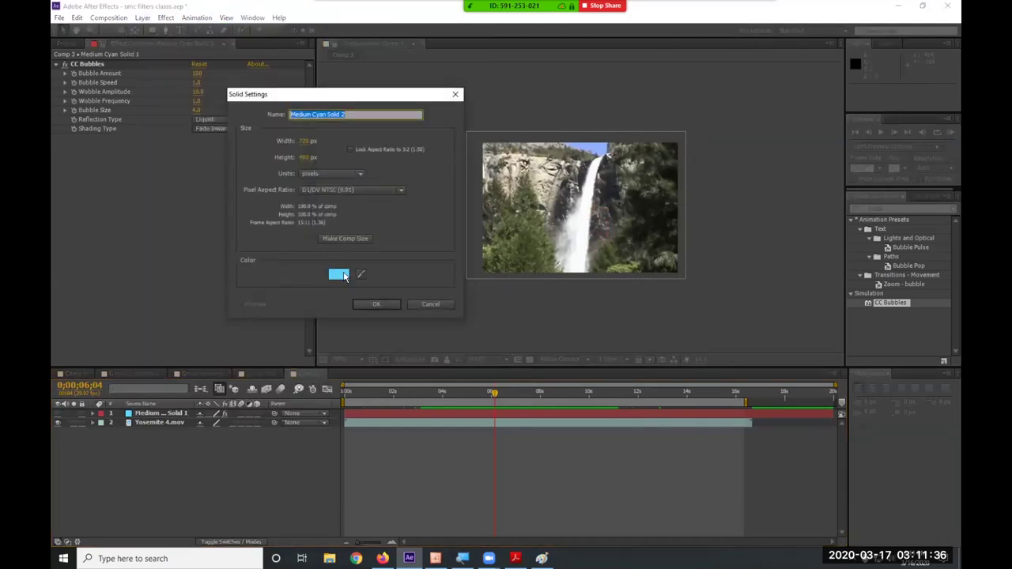
left_click(346, 275)
left_click(527, 307)
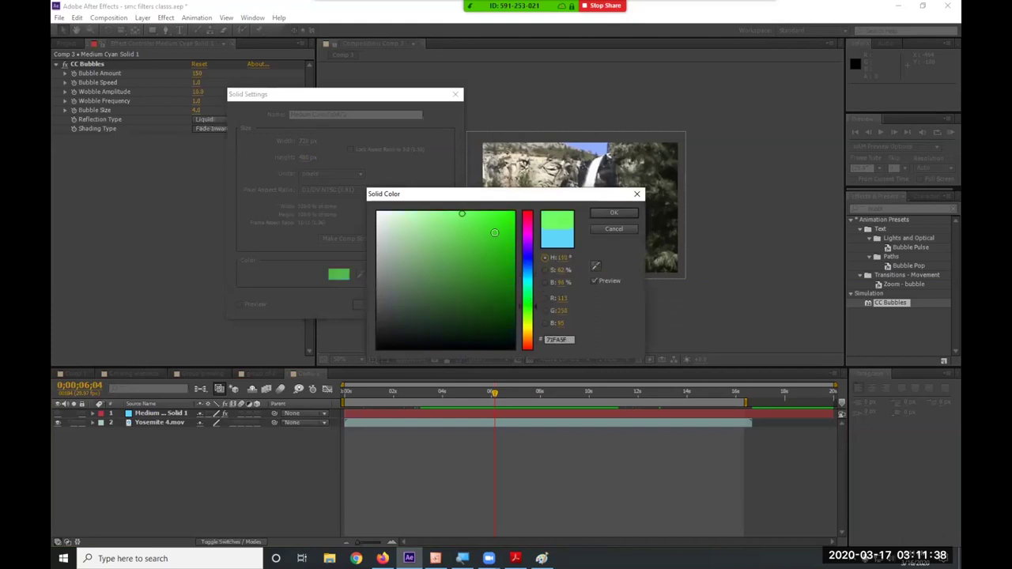
left_click_drag(495, 232, 536, 193)
left_click(621, 220)
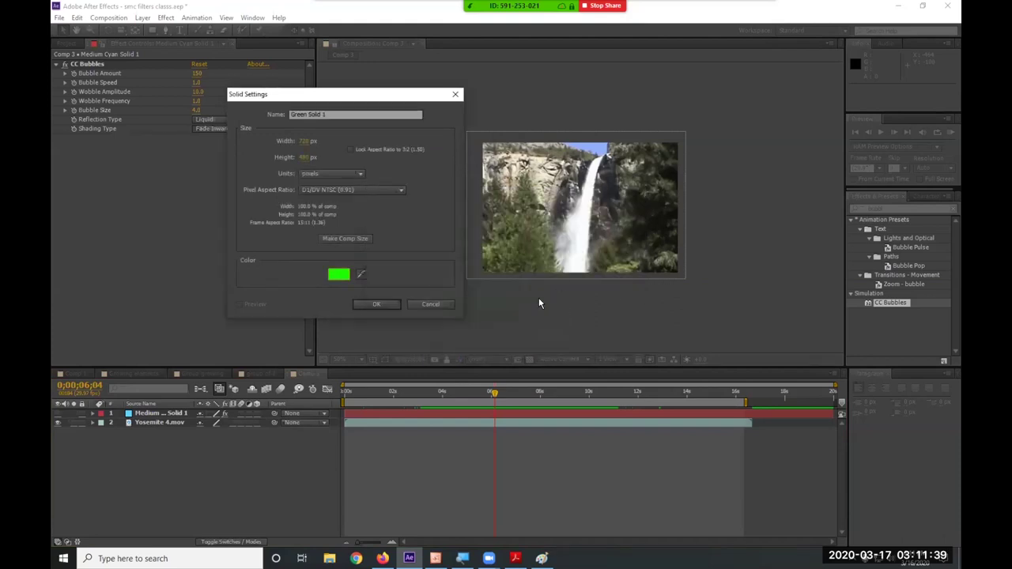
left_click(398, 305)
left_click_drag(167, 414, 163, 513)
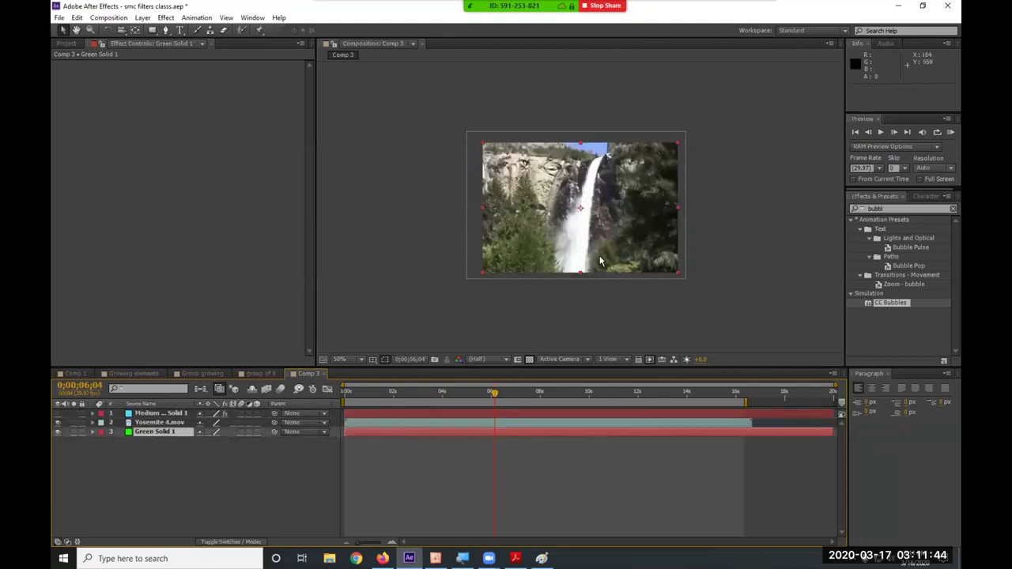
Scale the Yosemite 4.mov layer down to about 48 x 50 % and position it at about 299, 217 over the green solid.
left_click(176, 415)
left_click(169, 423)
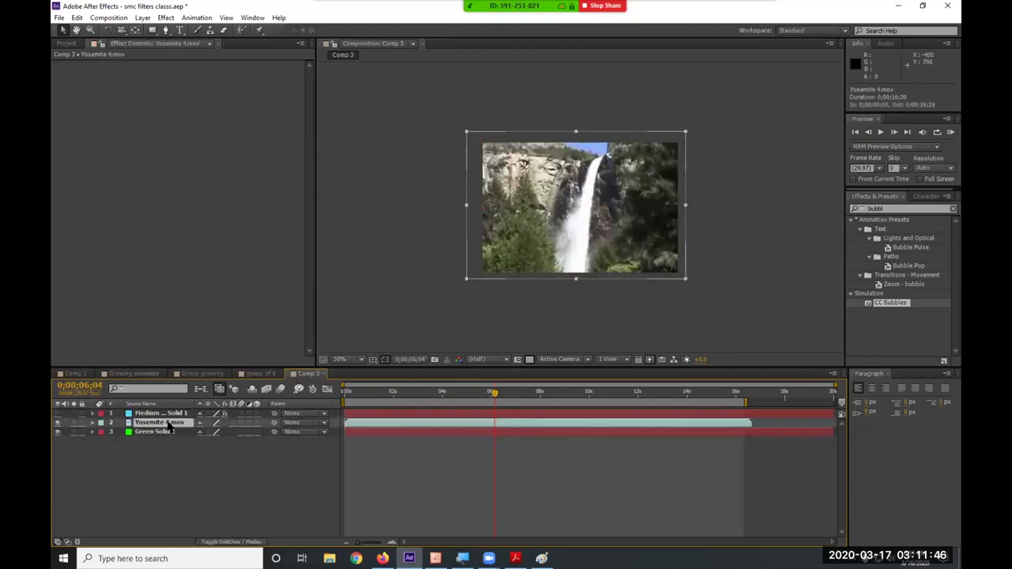
key("s")
left_click_drag(685, 279, 601, 226)
left_click_drag(541, 216, 557, 231)
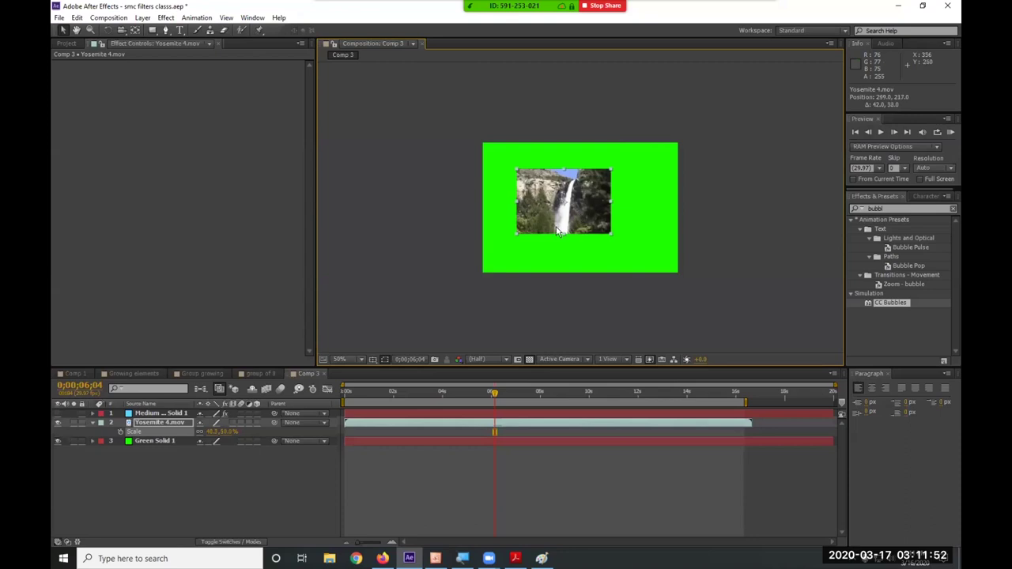
Make the cyan bubble solid visible again and preview the composition from the first frame.
left_click(169, 414)
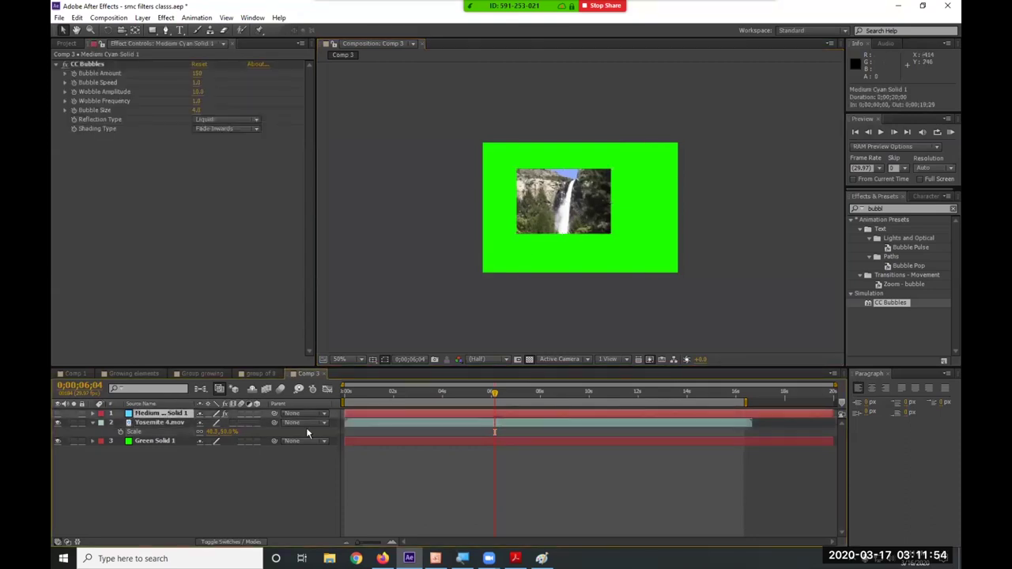
key("Home")
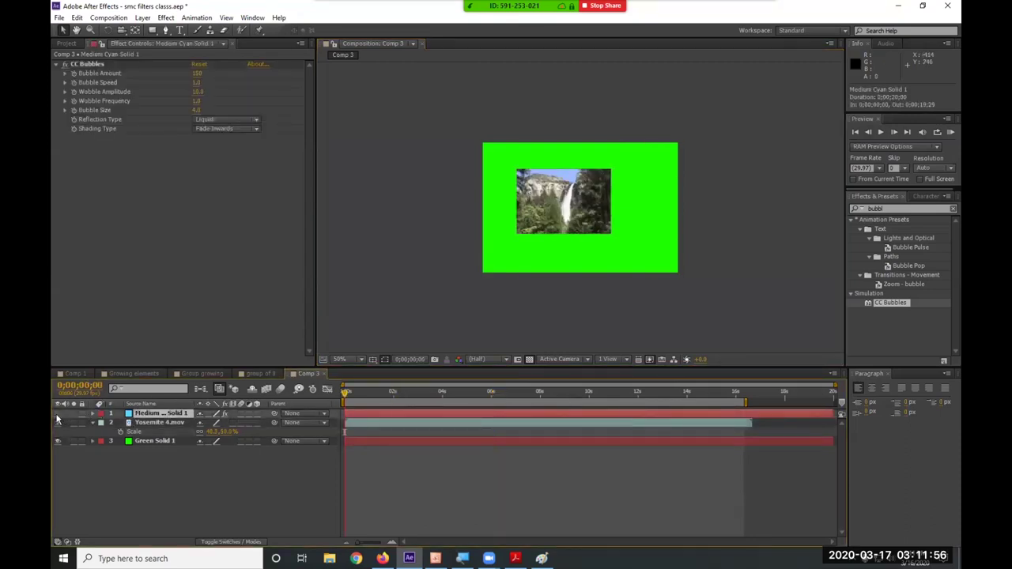
left_click(57, 414)
key("space")
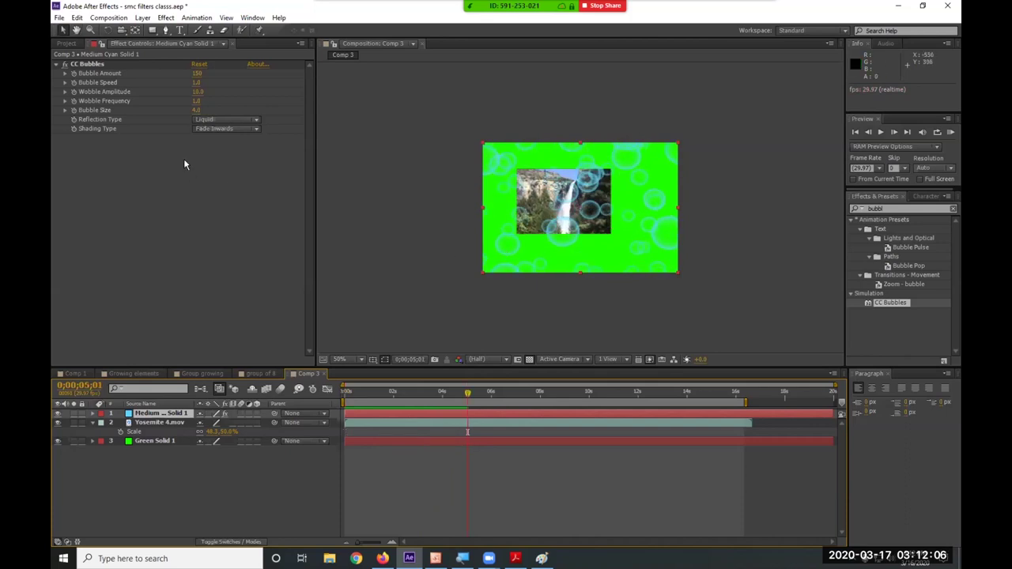
Add a new adjustment layer at the top of the layer stack.
left_click(150, 17)
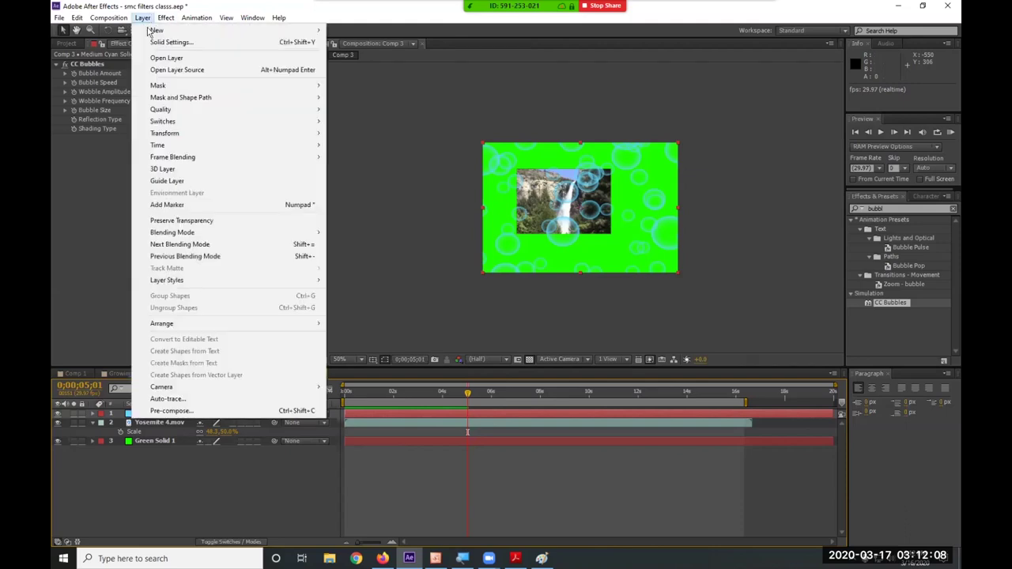
mouse_move(278, 18)
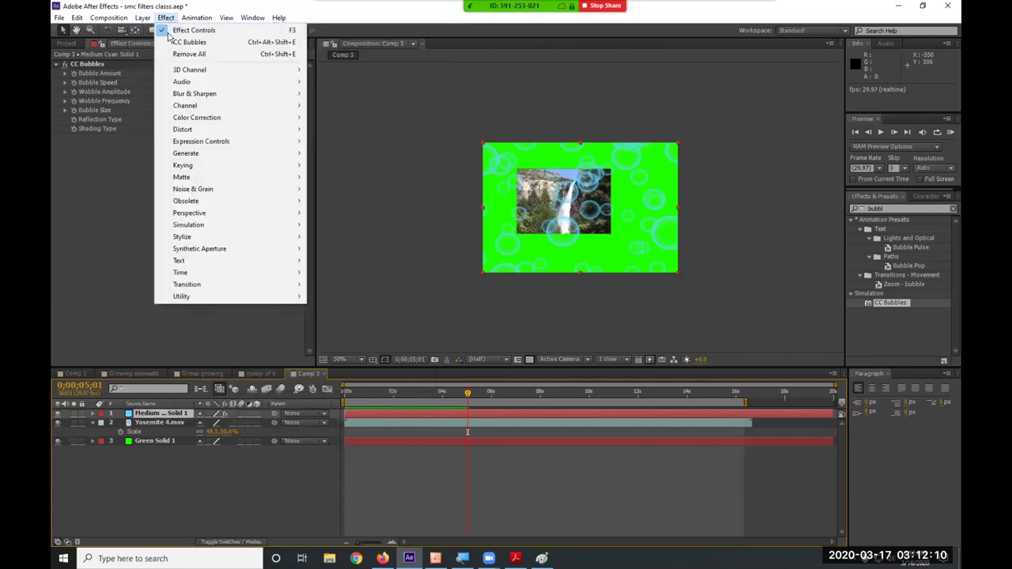
mouse_move(144, 19)
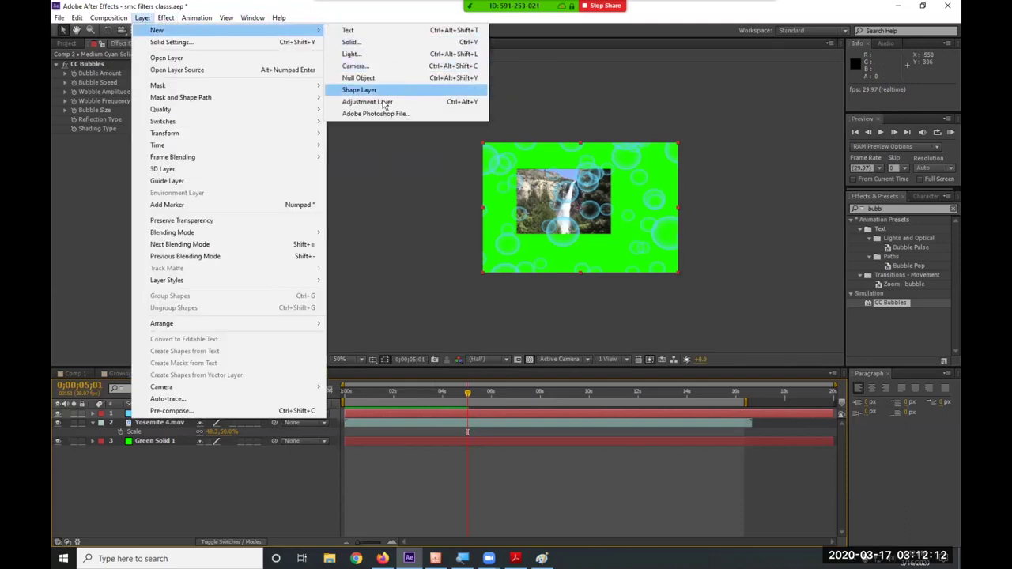
left_click(434, 104)
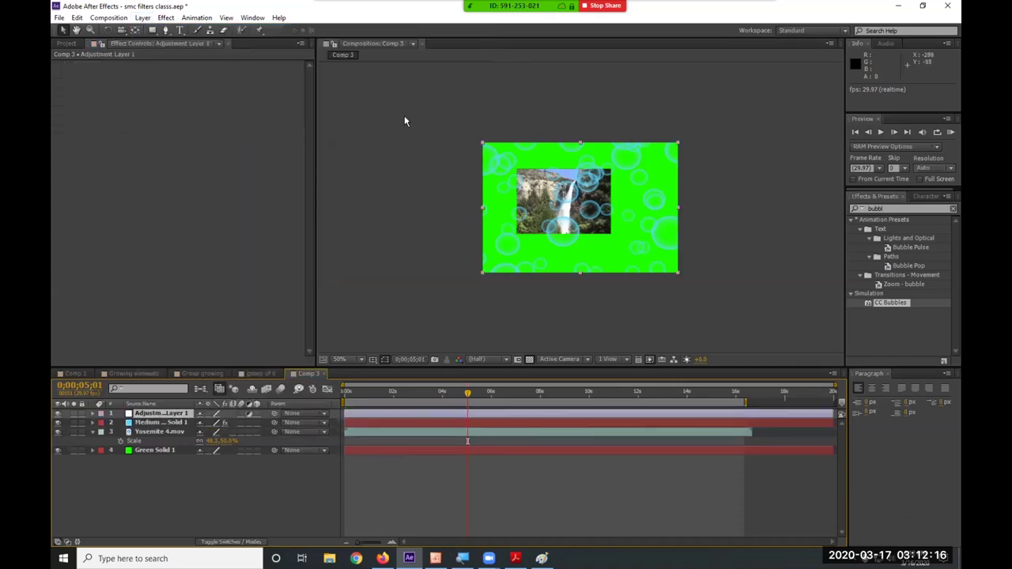
Search the effects for "tint" and apply the Tint colour correction effect to the adjustment layer.
left_click(905, 210)
double_click(895, 209)
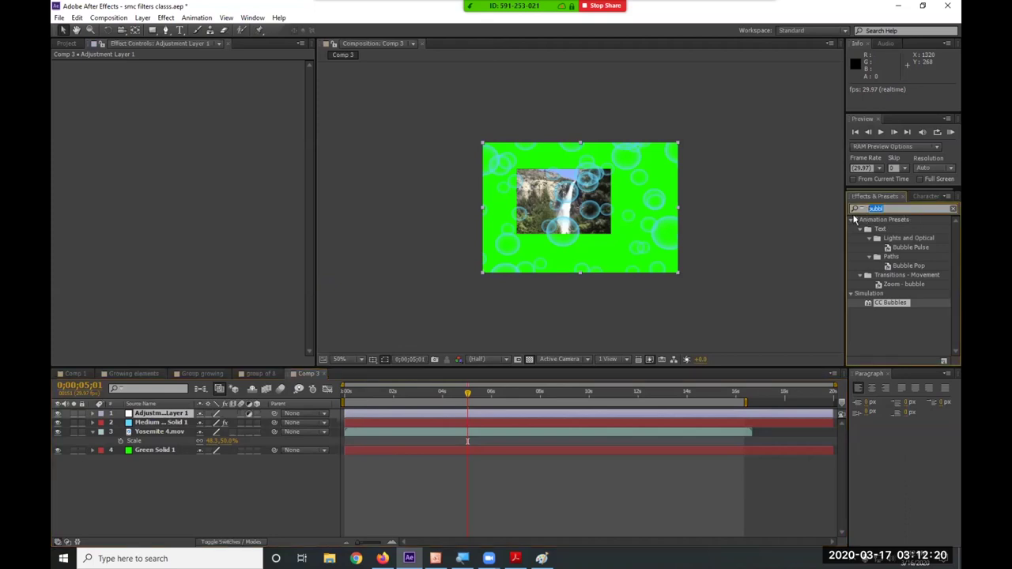
type("tin")
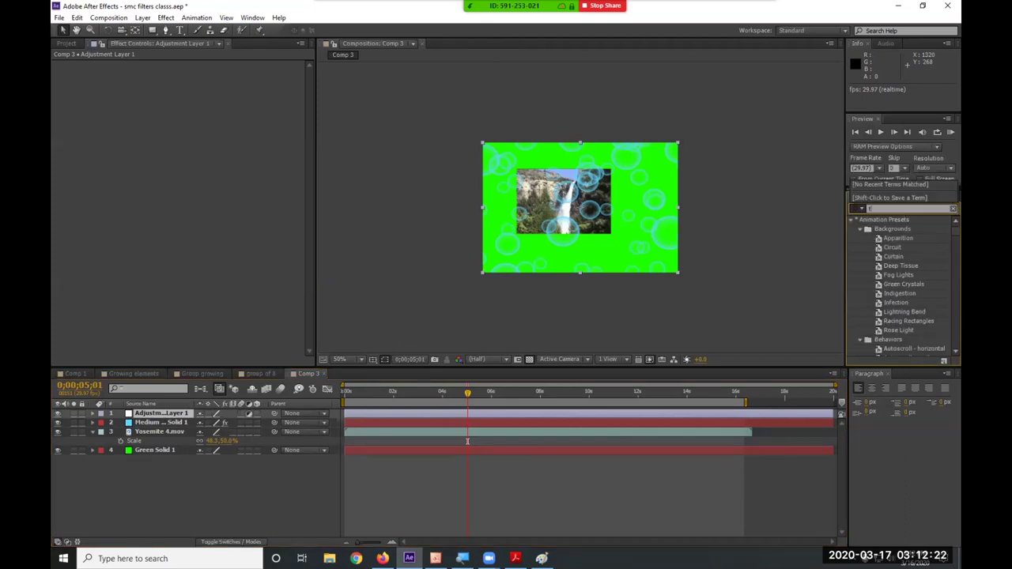
type("t")
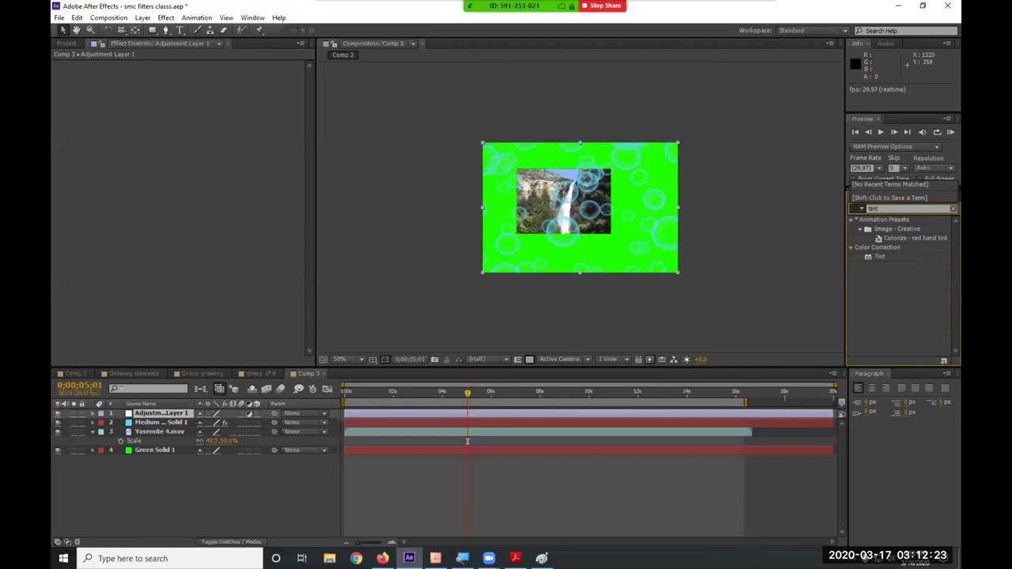
left_click(879, 259)
left_click_drag(879, 259, 410, 415)
Set the Tint effect's Map Black To colour on the adjustment layer to light orange (FFD67F).
left_click(197, 73)
left_click_drag(526, 346, 527, 327)
left_click_drag(496, 255, 514, 185)
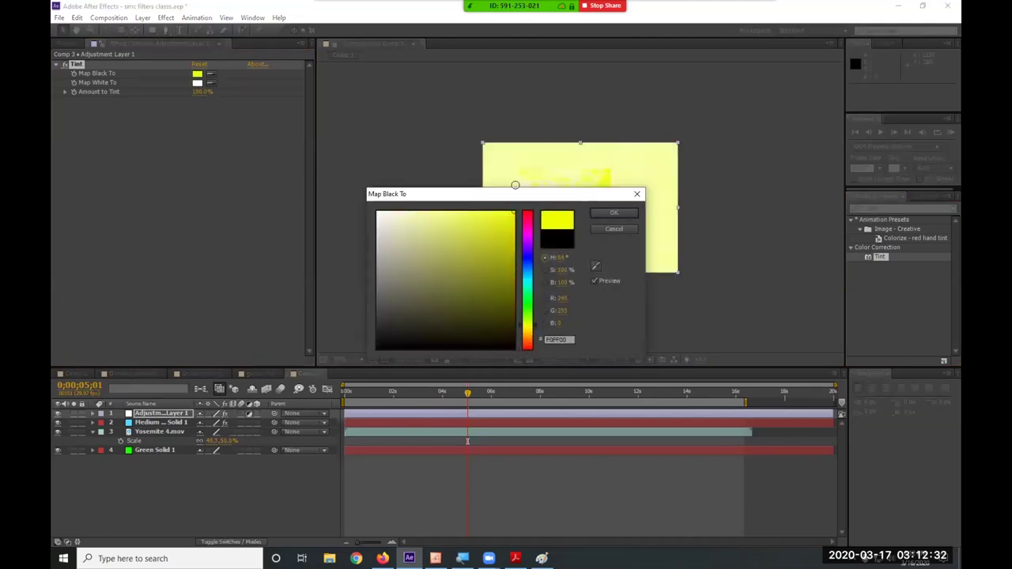
left_click_drag(369, 273, 377, 349)
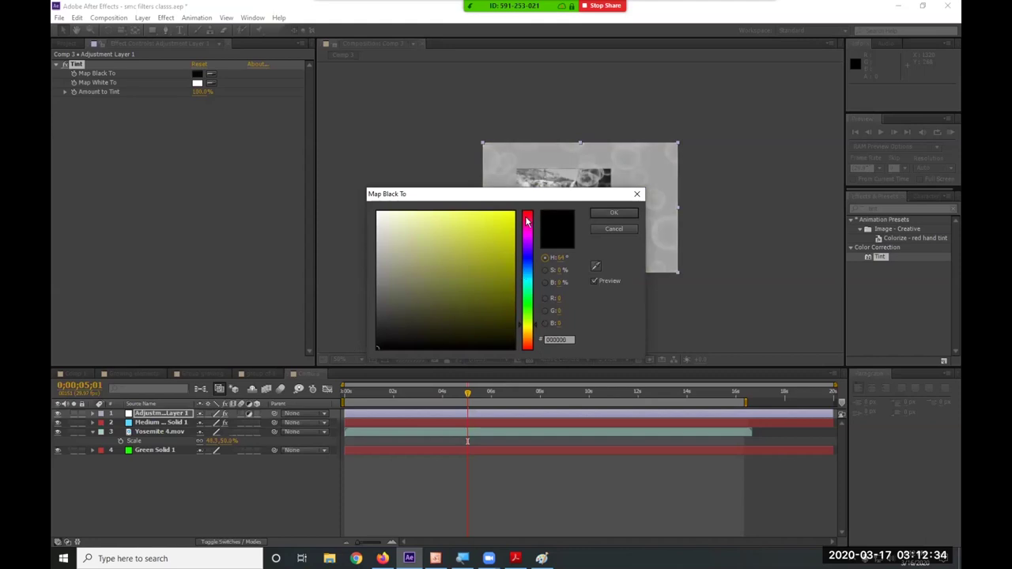
left_click_drag(534, 324, 535, 334)
left_click(449, 212)
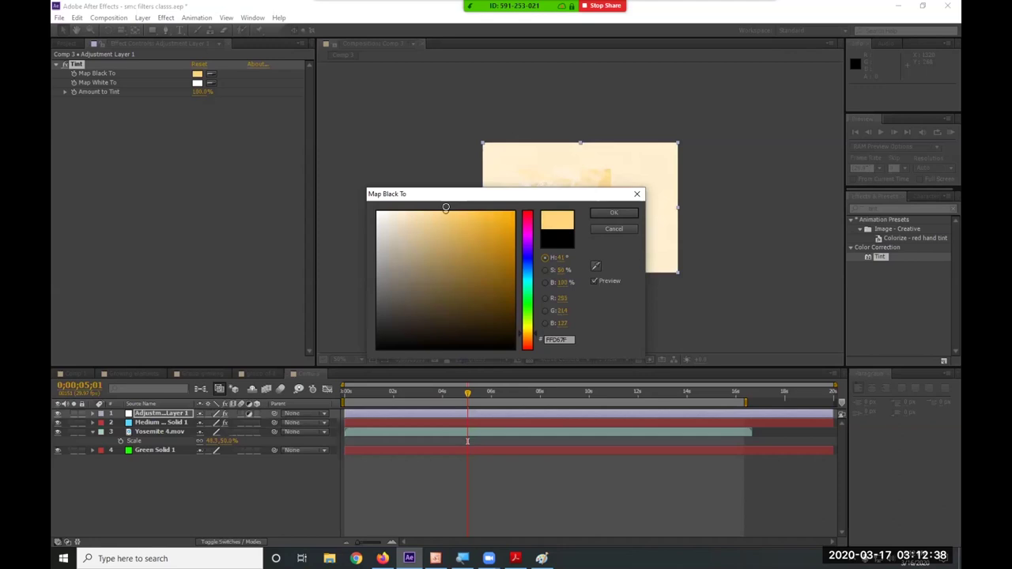
left_click(616, 214)
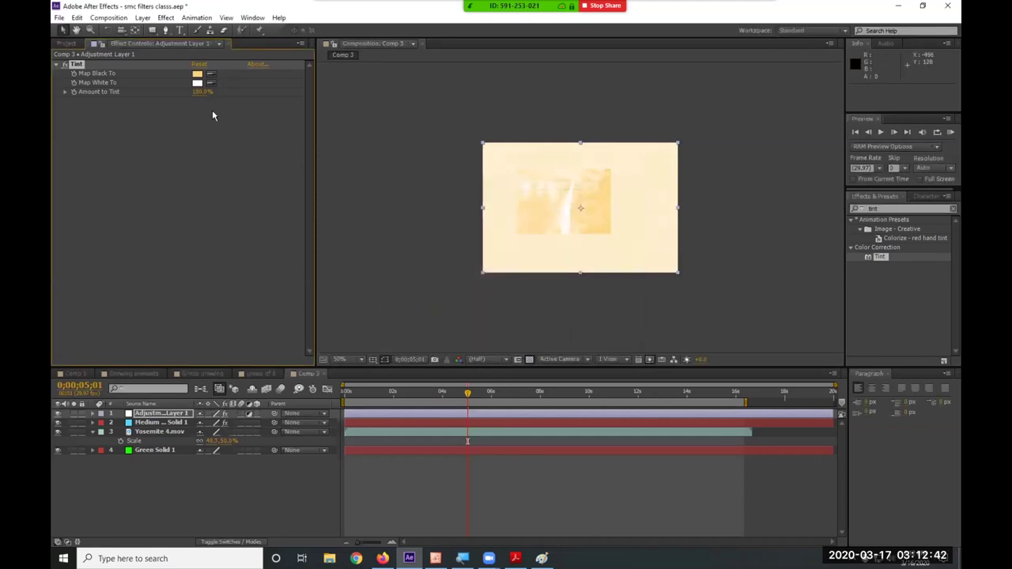
Change the adjustment layer's Tint colour for Map Black To to a dark brown for a sepia look.
left_click(161, 413)
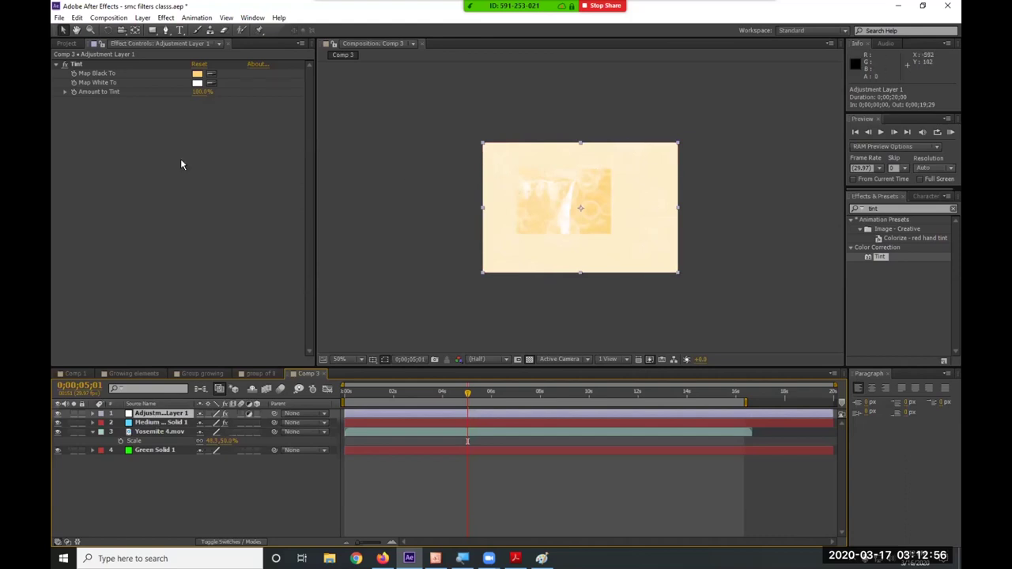
left_click(198, 73)
left_click(413, 214)
mouse_move(485, 214)
left_mouse_down()
mouse_move(513, 212)
mouse_move(533, 307)
left_mouse_up()
left_click(628, 213)
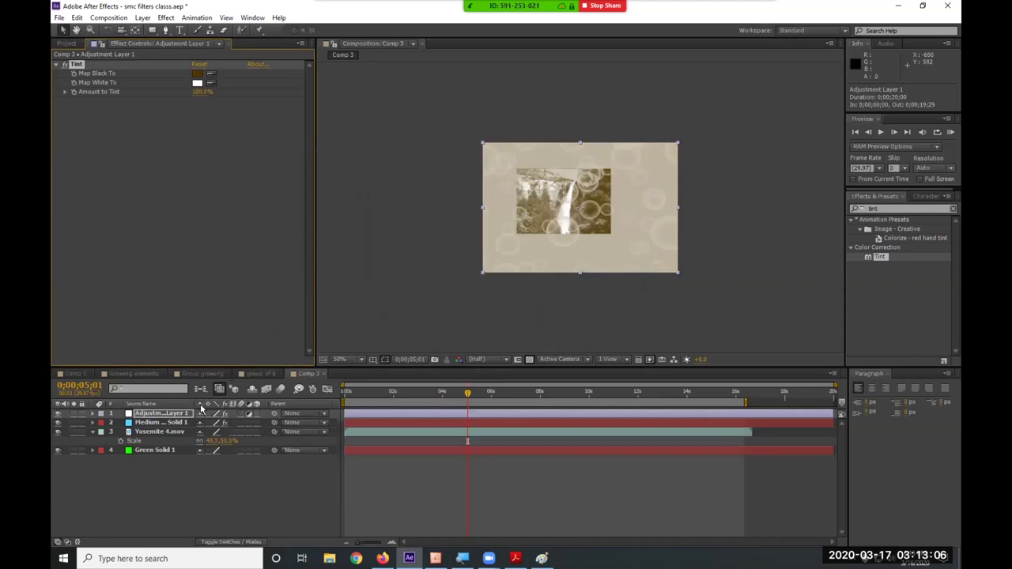
Move the adjustment layer down the stack one layer at a time, past the cyan solid, Yosemite 4.mov and the green solid.
left_click_drag(160, 414, 179, 432)
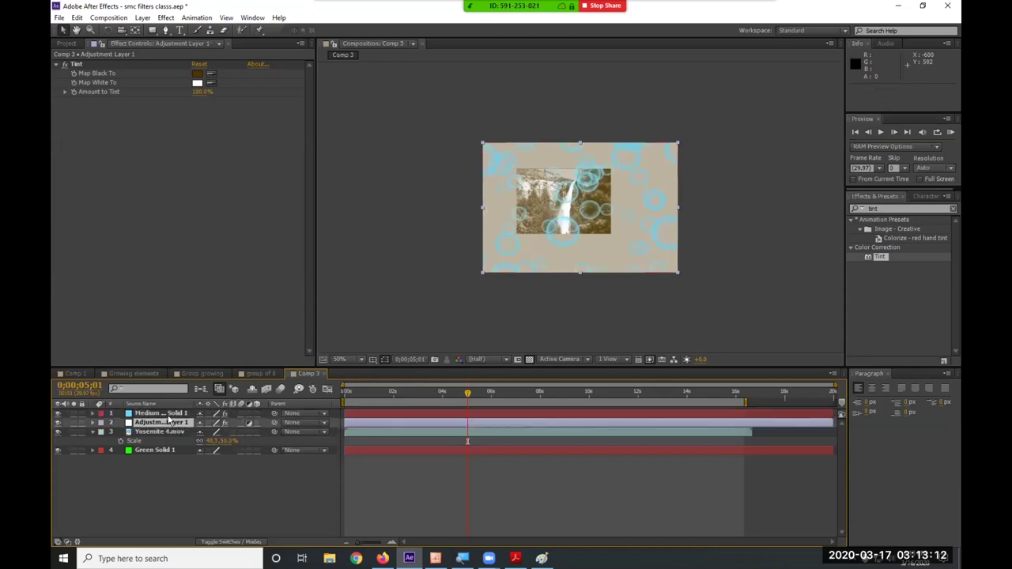
left_click(167, 414)
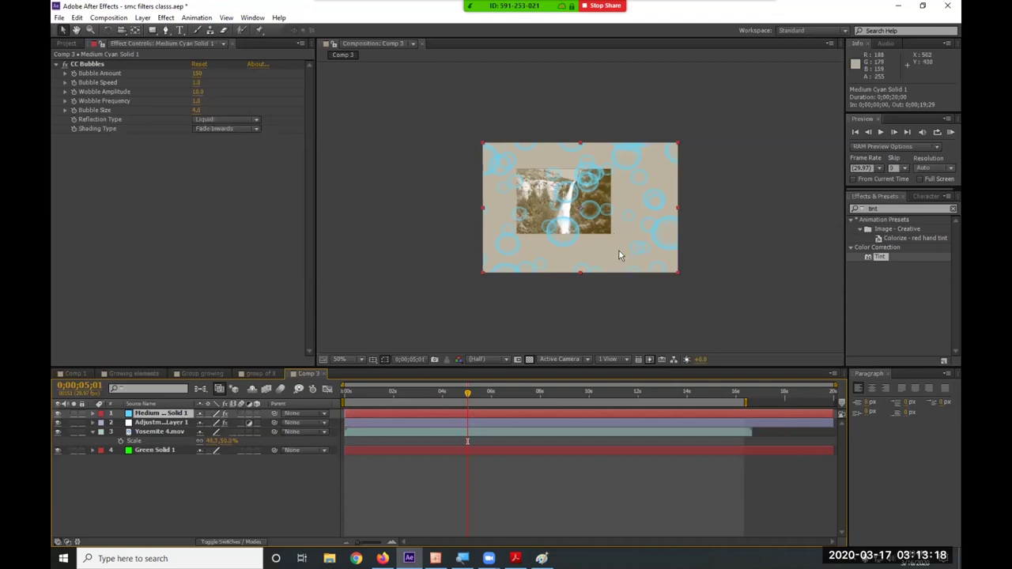
left_click(162, 424)
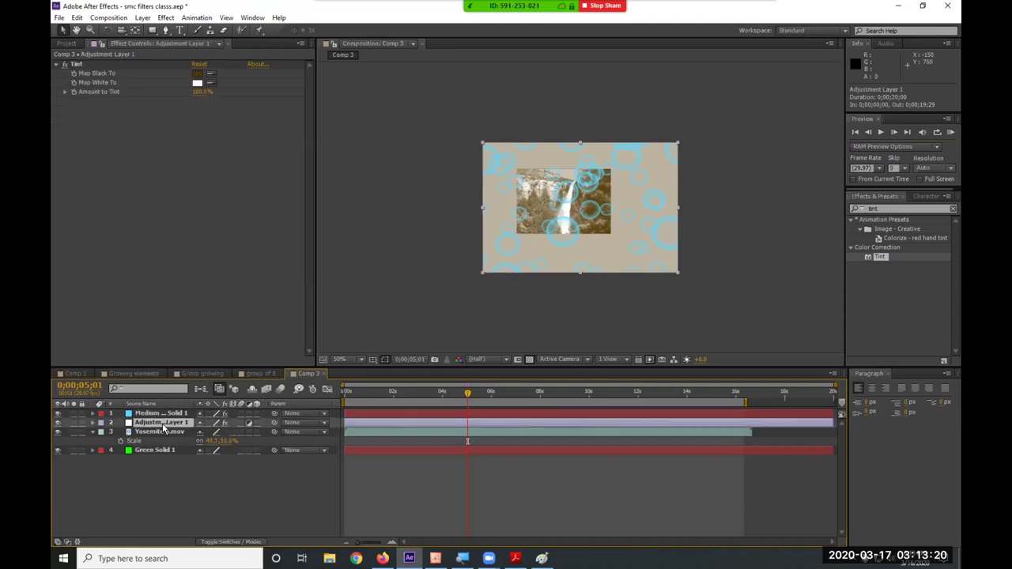
left_click_drag(164, 428, 164, 449)
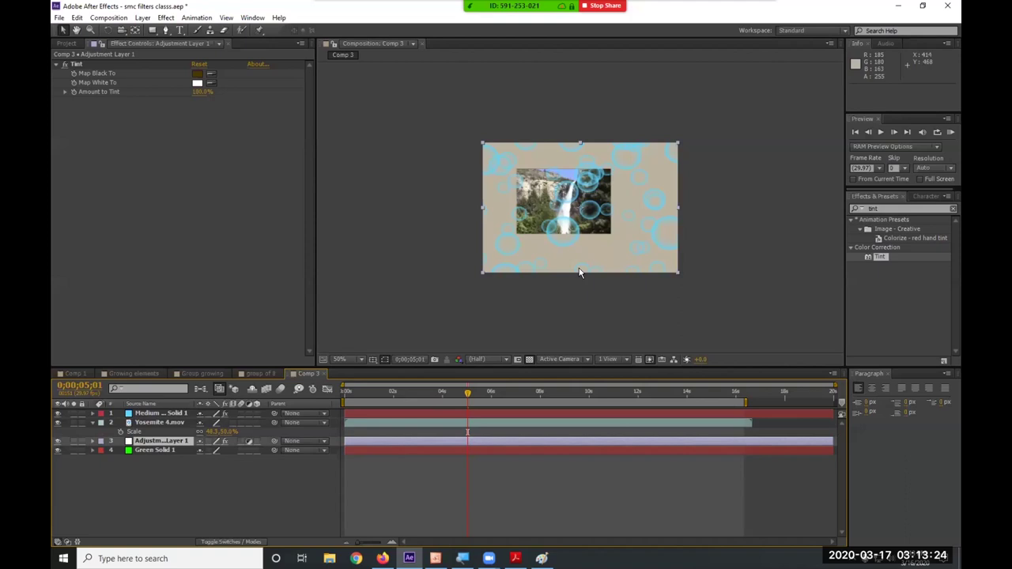
left_click_drag(155, 443, 170, 524)
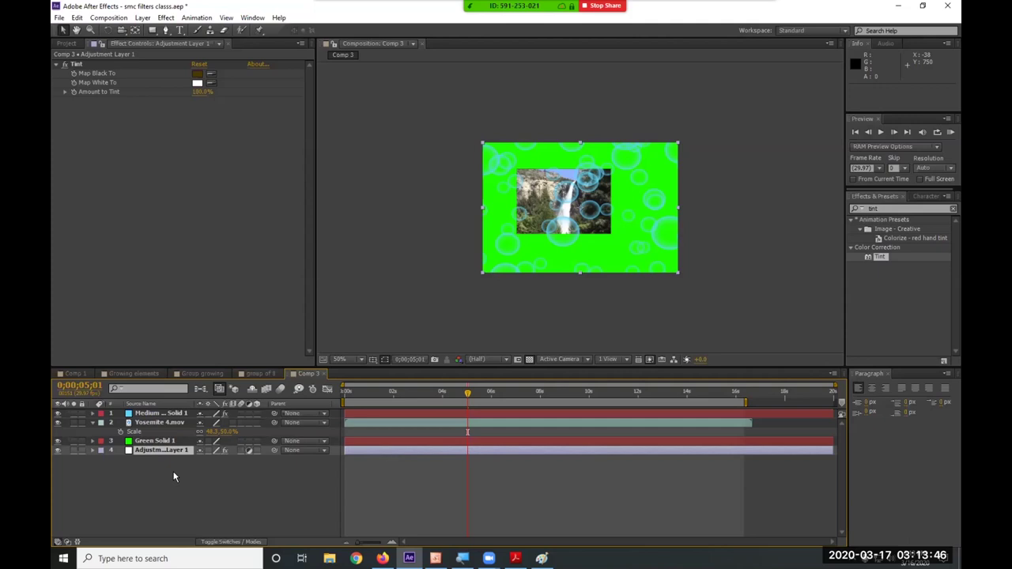
left_click(161, 415)
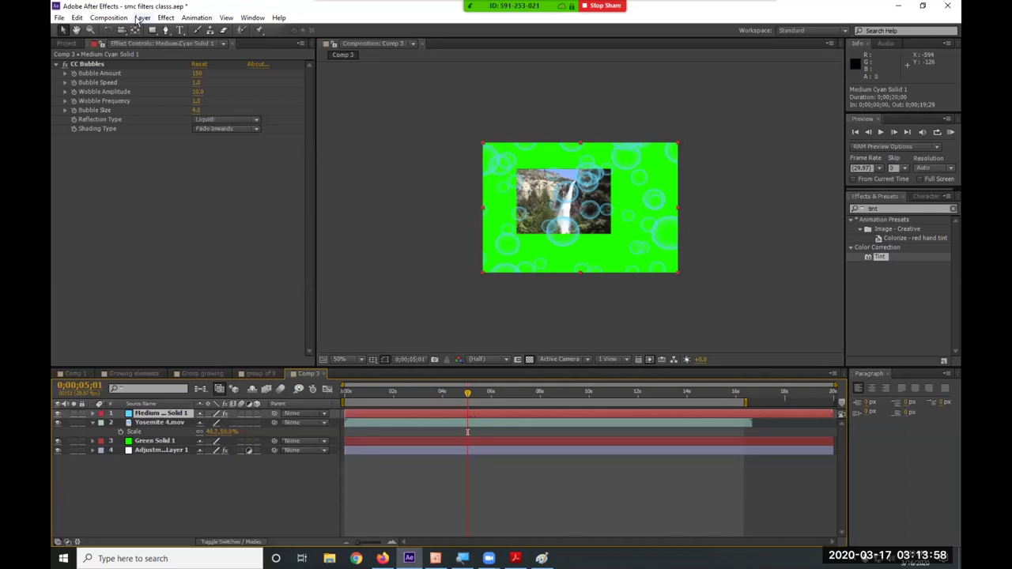
left_click(142, 18)
mouse_move(166, 33)
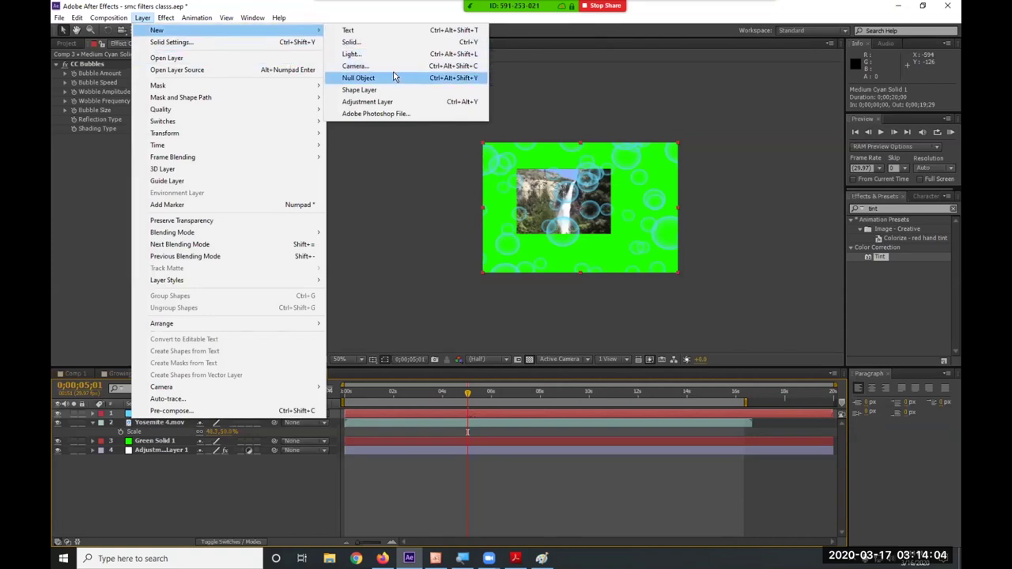
key("Escape")
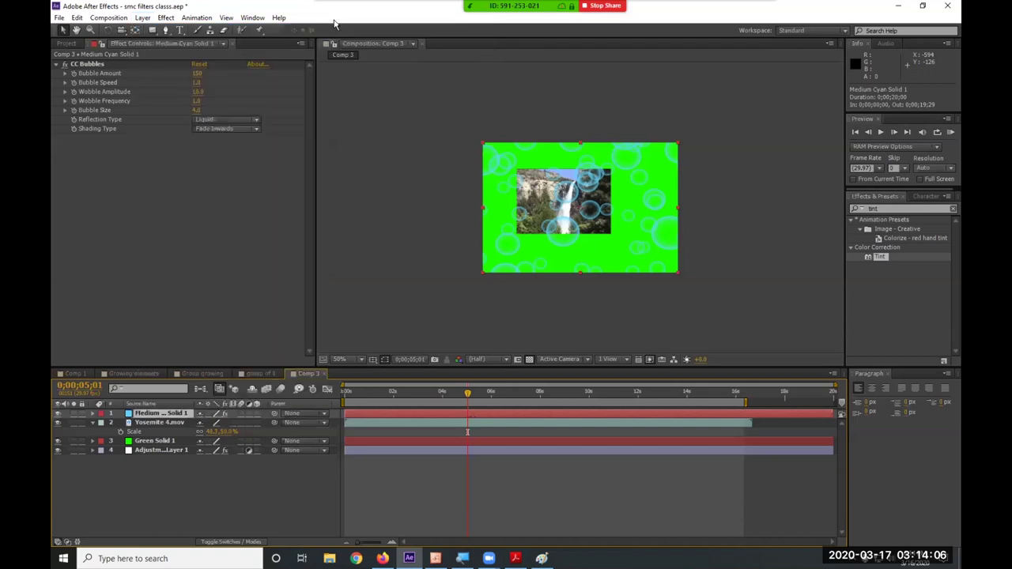
left_click(153, 30)
left_click(153, 30)
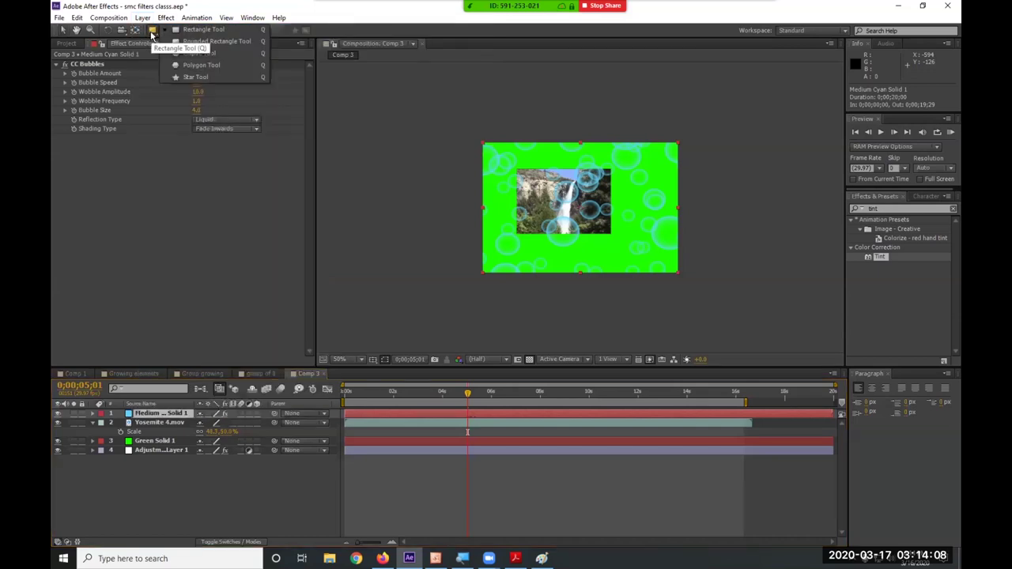
left_click(143, 17)
mouse_move(154, 32)
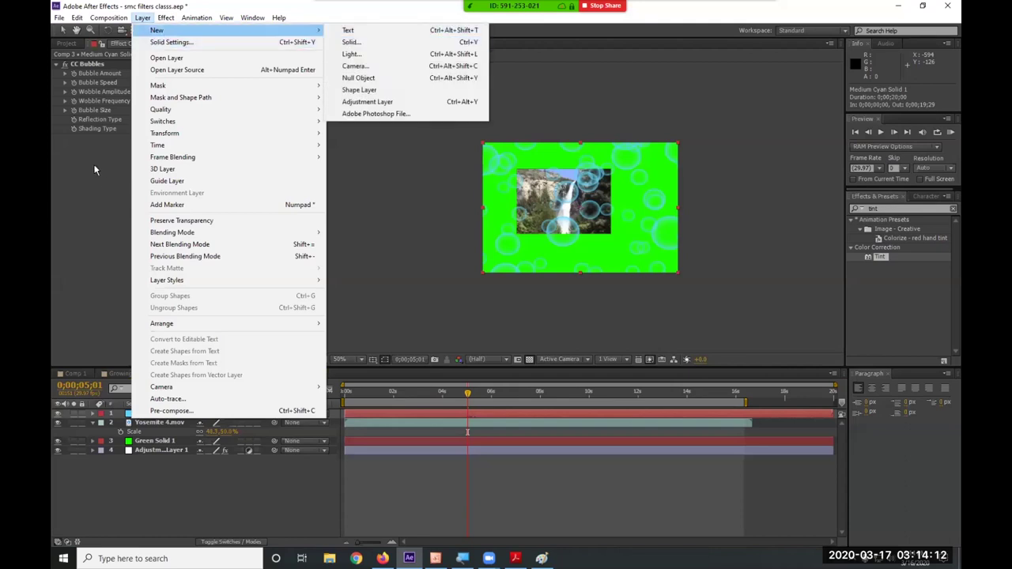
left_click(95, 167)
Add a text layer reading HELLO over the composition and colour the text red.
left_click(180, 30)
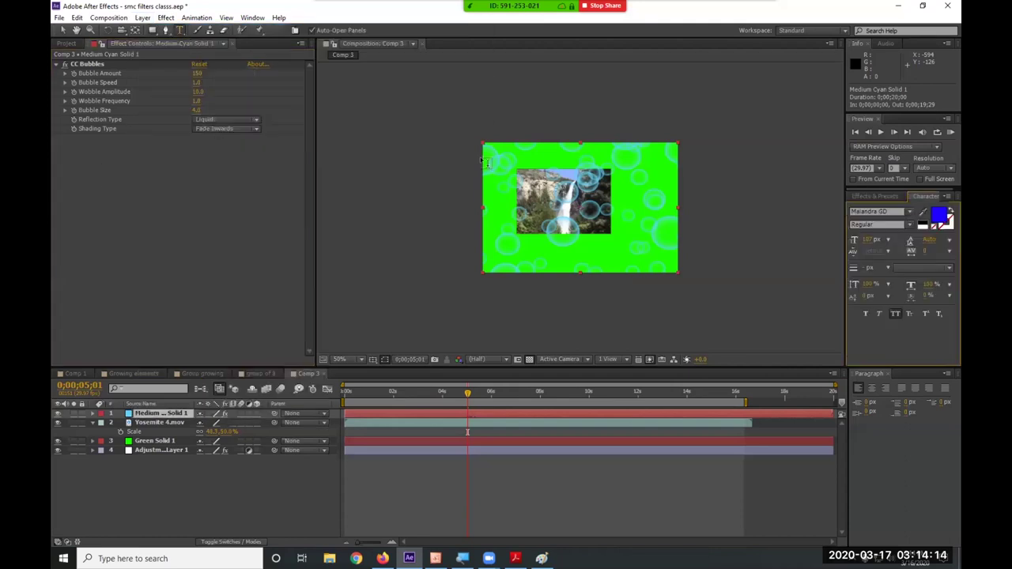
left_click(629, 294)
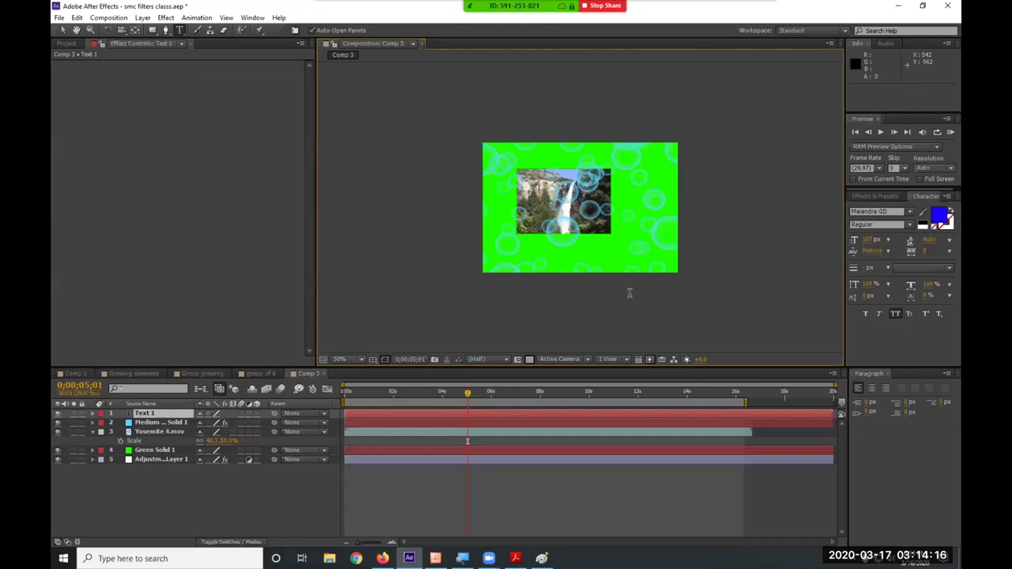
type("HELLO")
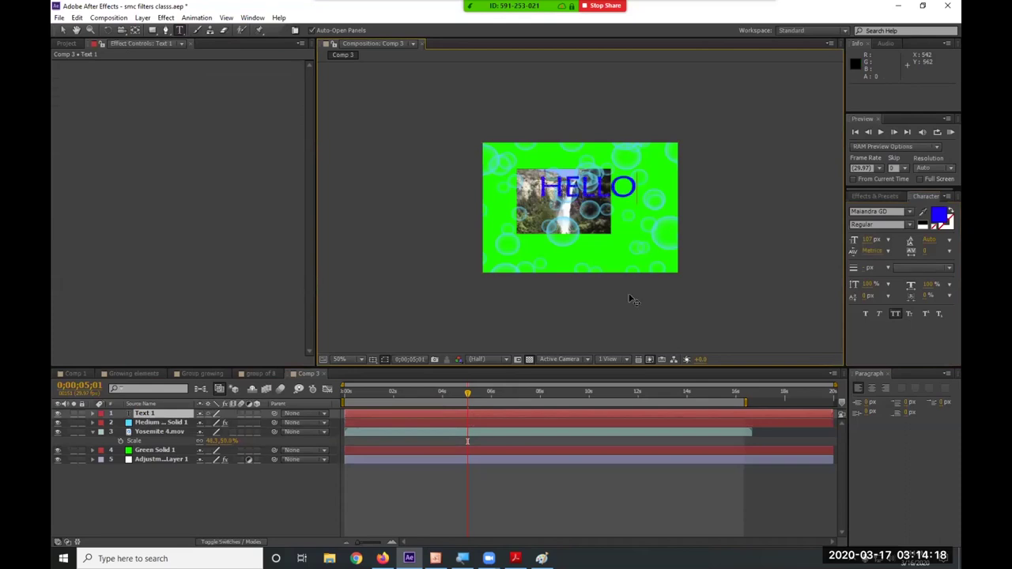
key("ctrl+a")
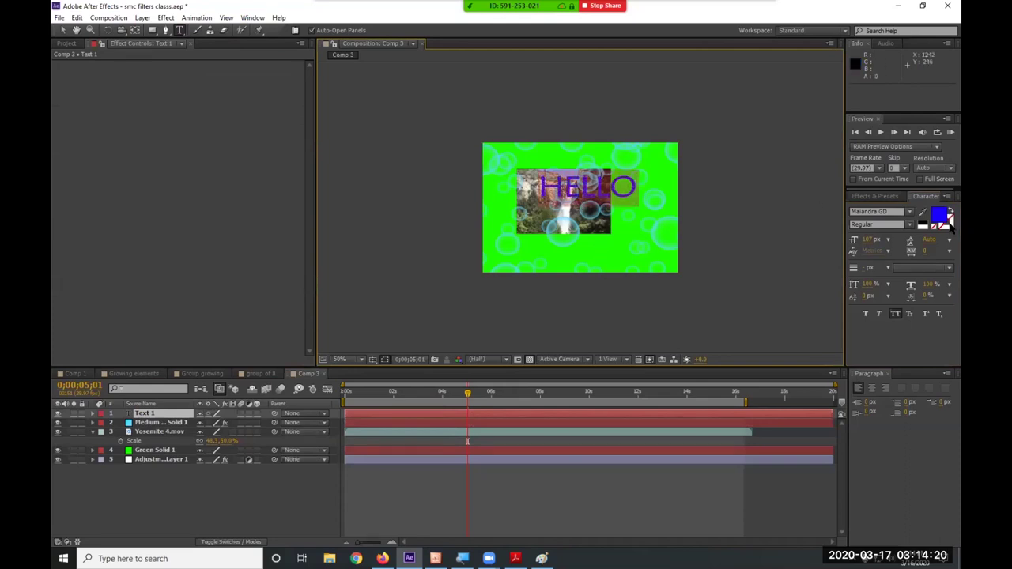
left_click(940, 215)
left_click_drag(525, 275, 526, 212)
left_click(614, 212)
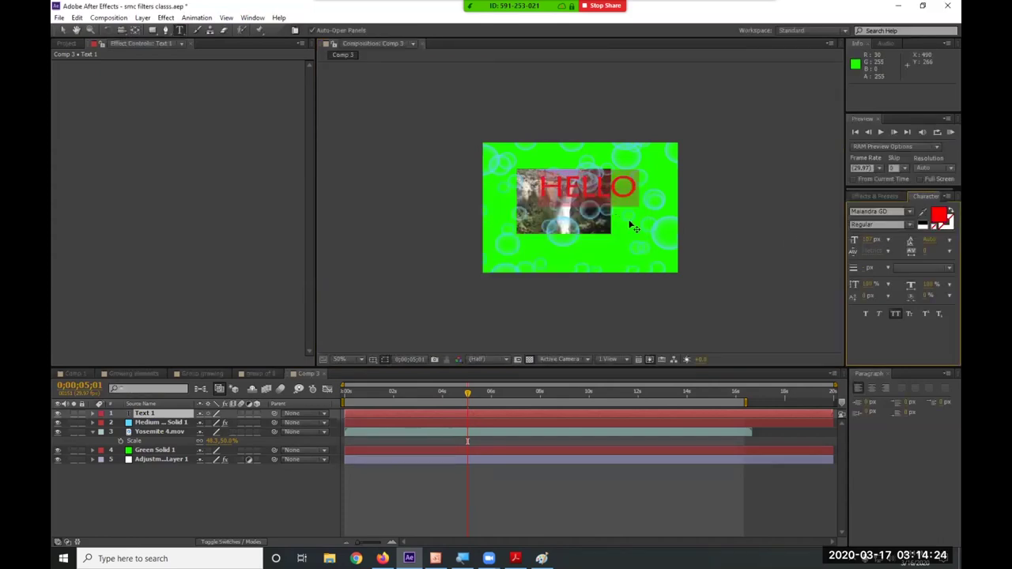
Set the HELLO text's font to Arial and move the text below the waterfall footage, at about 173, 444.
left_click(907, 214)
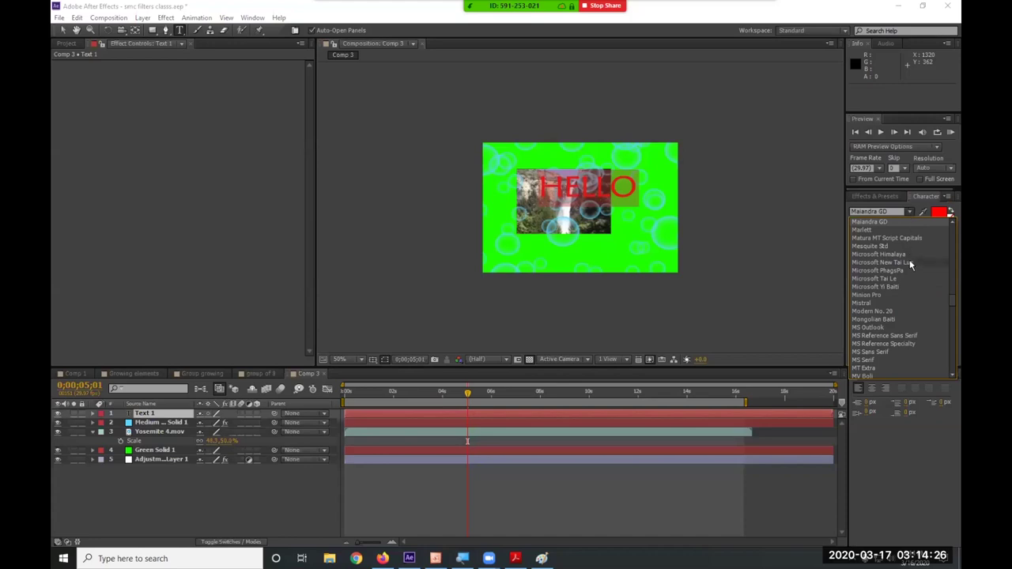
key("End")
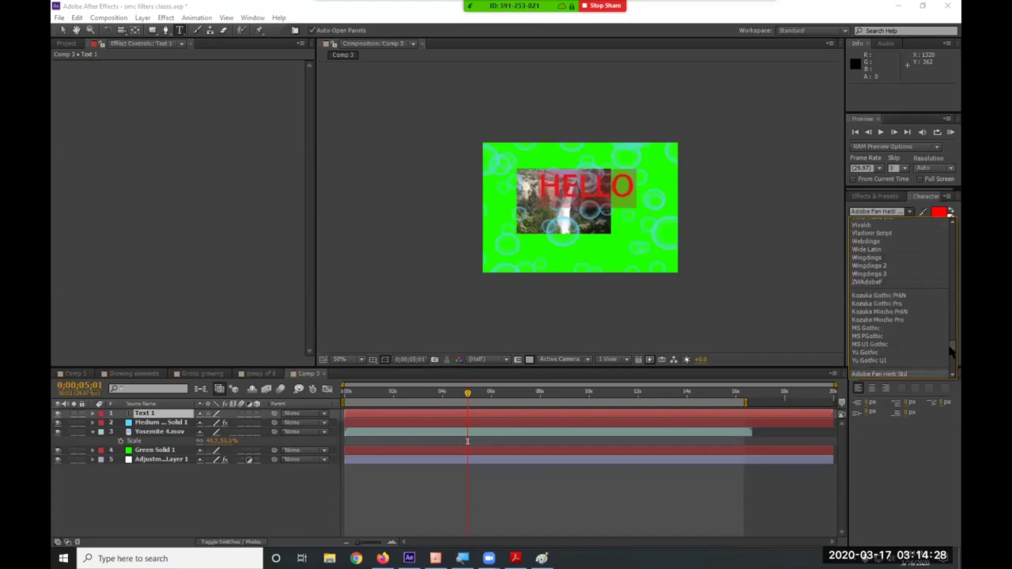
left_click_drag(950, 352, 942, 220)
left_click(886, 243)
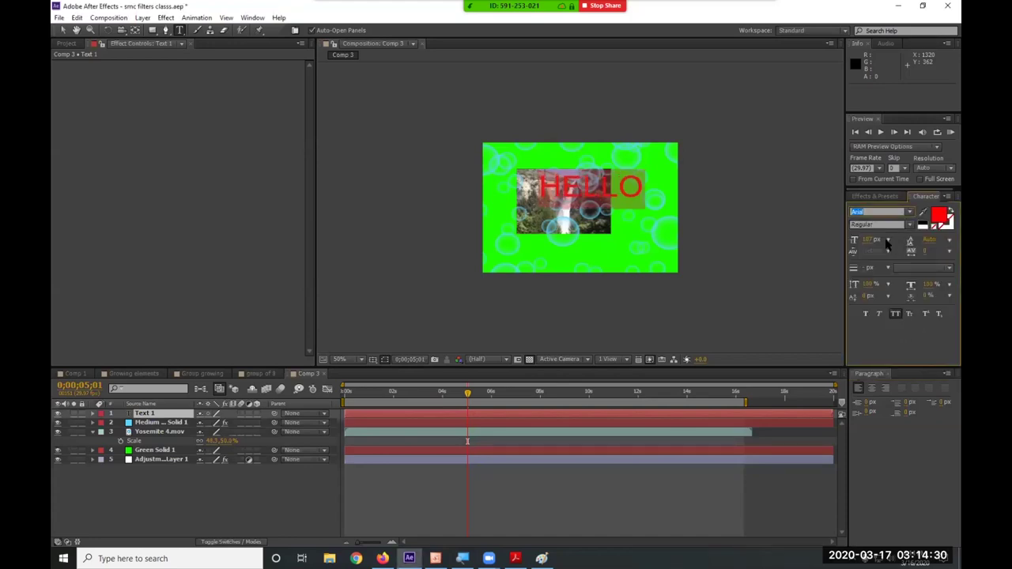
left_click(63, 30)
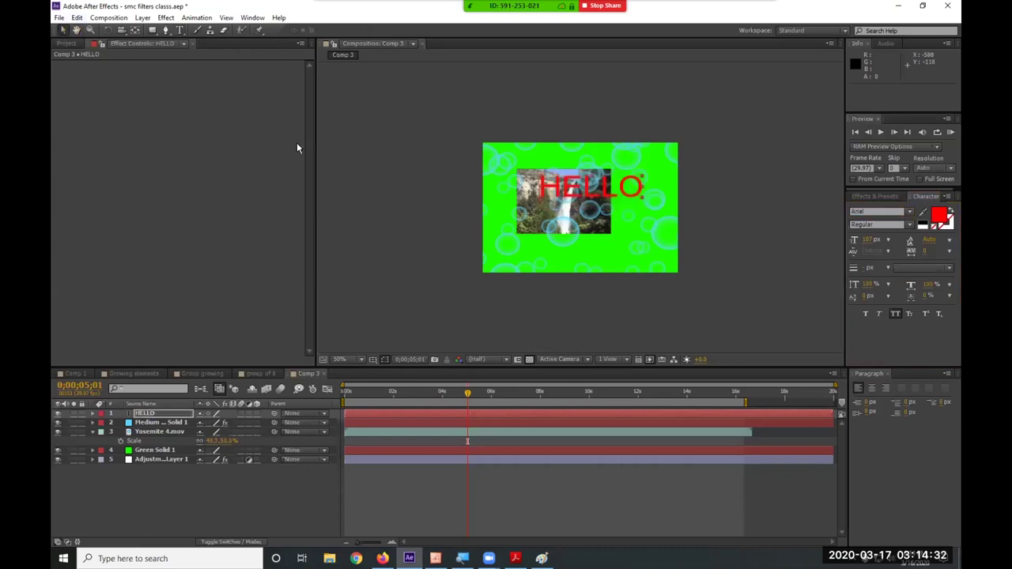
left_click_drag(613, 188, 602, 254)
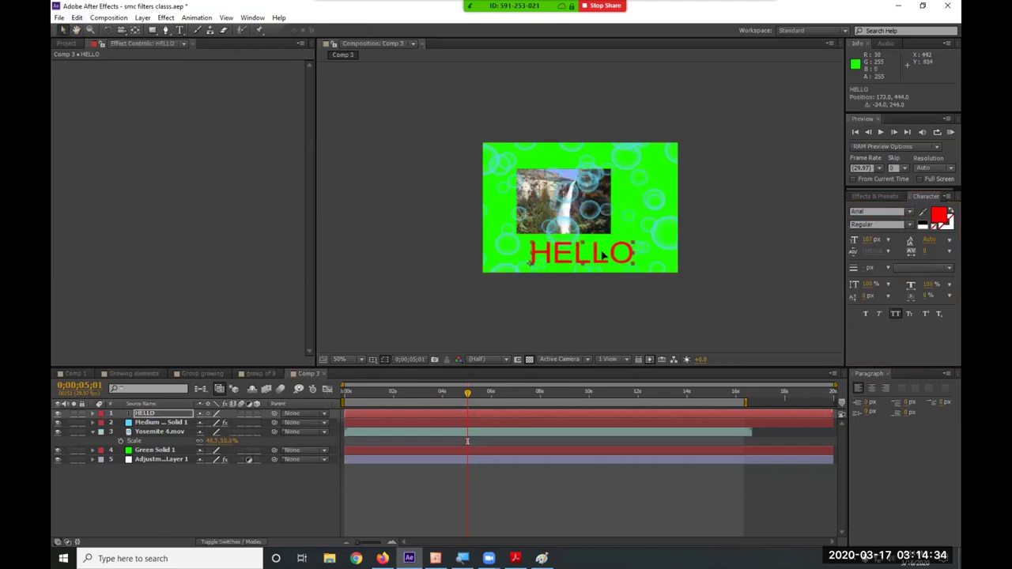
Apply CC Radial Blur to the HELLO layer, try an Amount of about -59, and delete the effect again.
left_click(162, 416)
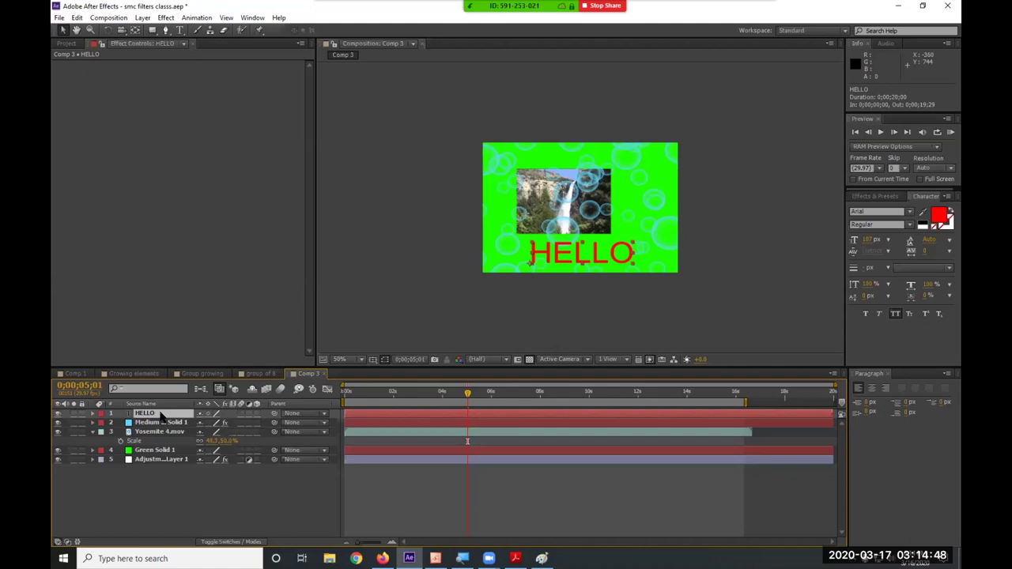
left_click(160, 22)
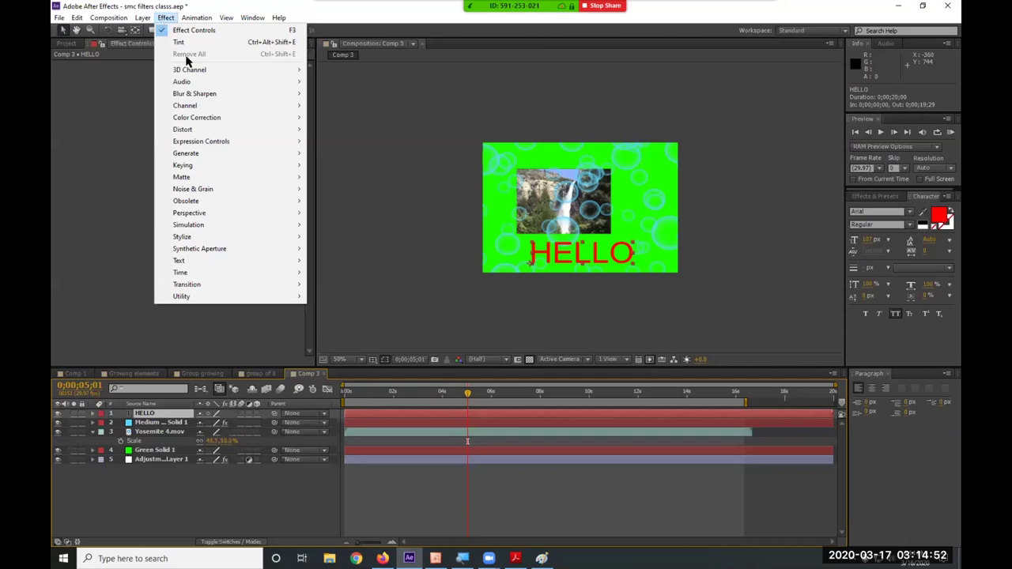
mouse_move(214, 96)
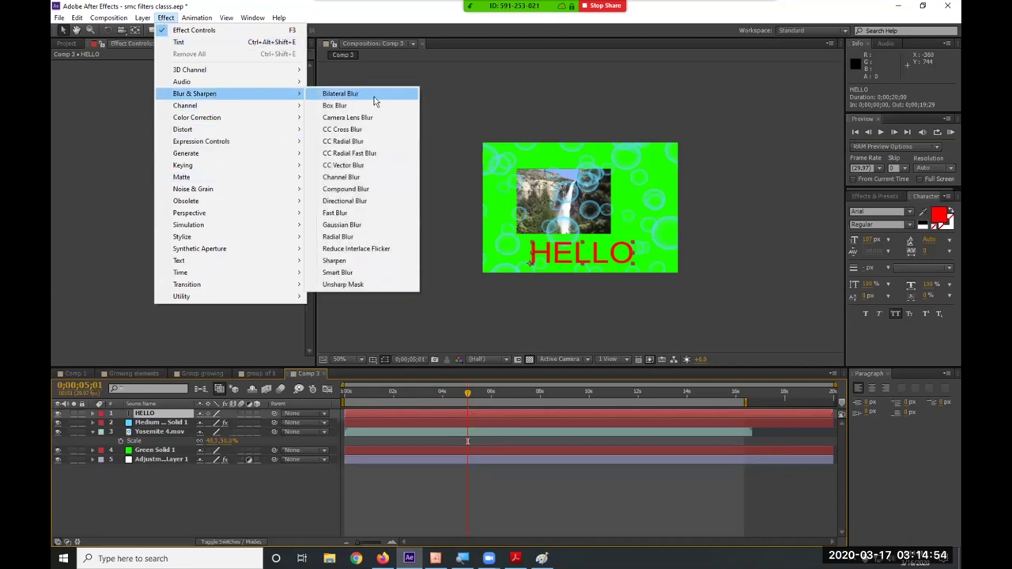
left_click(372, 141)
left_click_drag(196, 81, 210, 100)
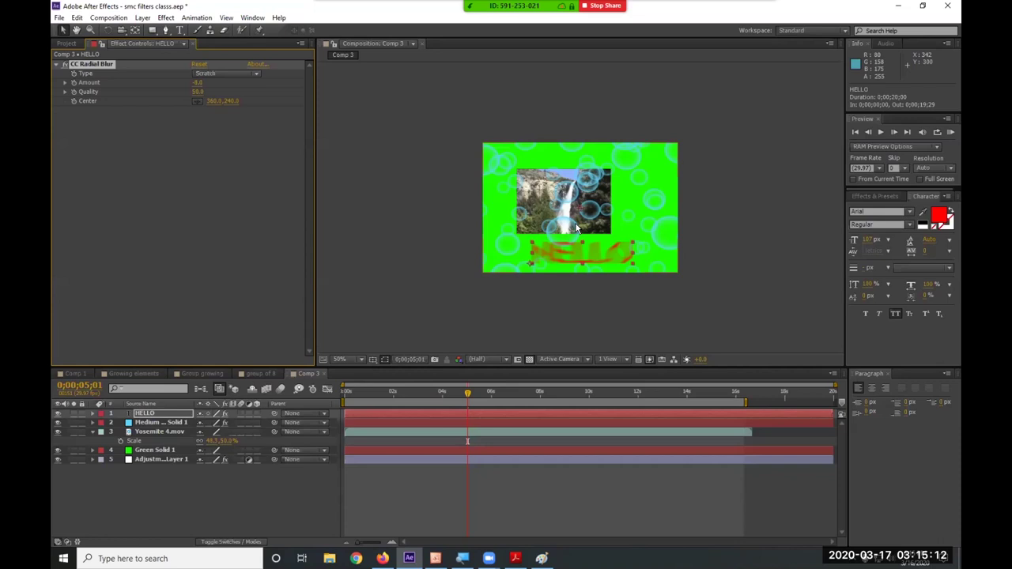
mouse_move(197, 83)
left_mouse_down()
mouse_move(220, 89)
mouse_move(190, 99)
left_mouse_up()
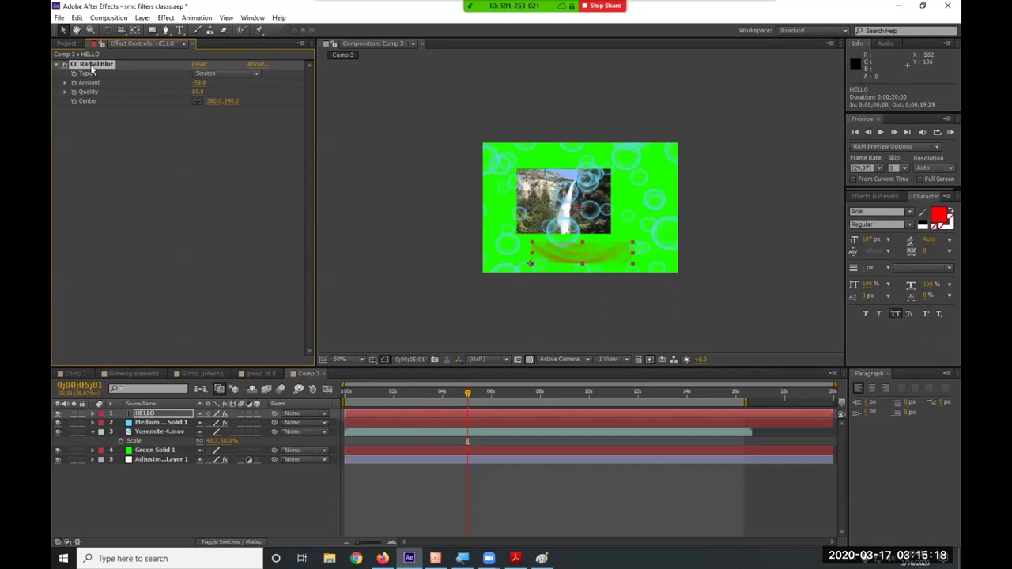
key("Delete")
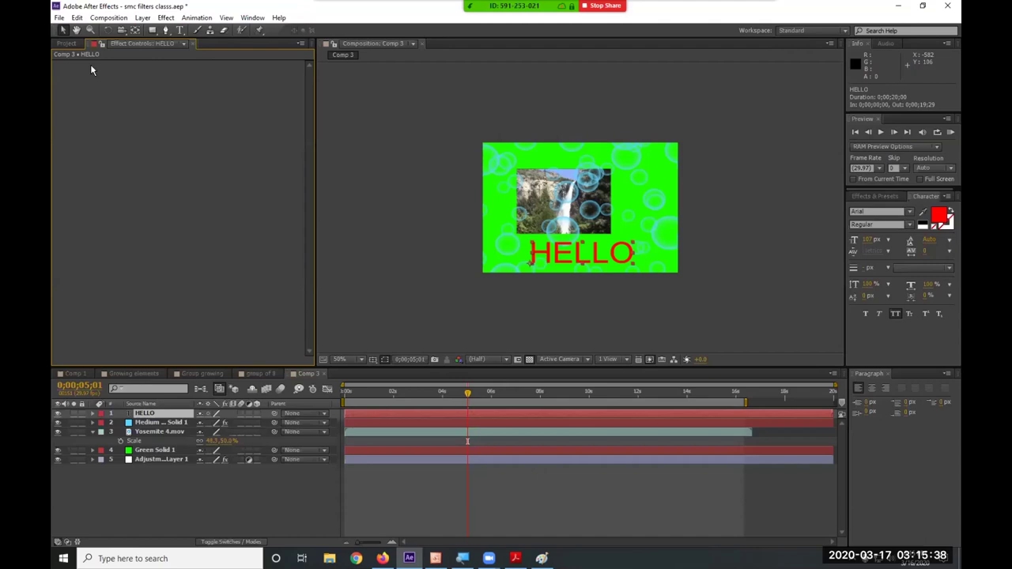
Draw a star-shaped mask on the HELLO text layer across the upper edge of the waterfall footage.
left_click(153, 31)
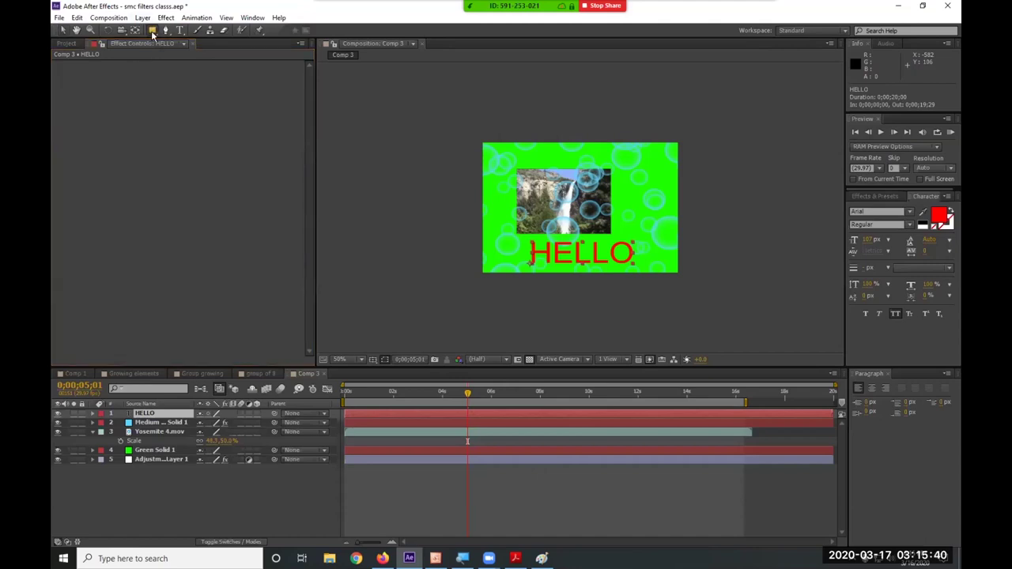
left_click(153, 31)
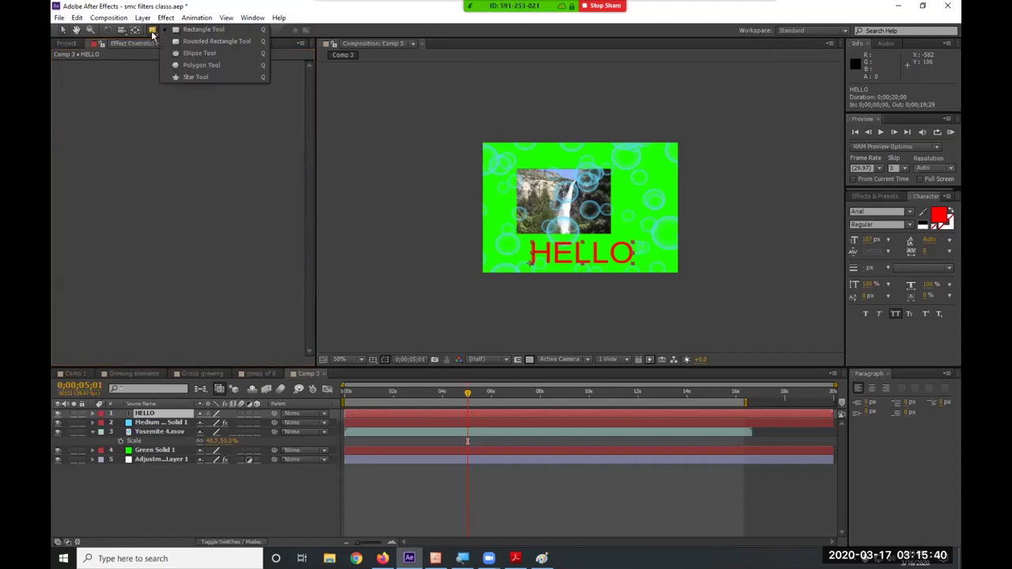
left_click(223, 76)
left_click_drag(577, 155, 578, 134)
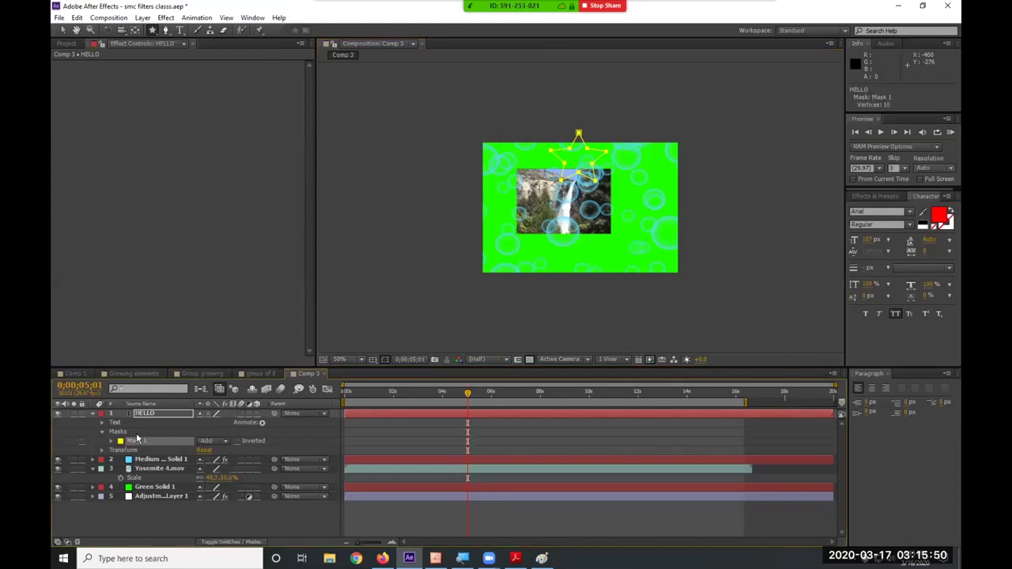
Delete the star mask from the HELLO text and draw a separate blue star shape beside the waterfall footage.
key("Delete")
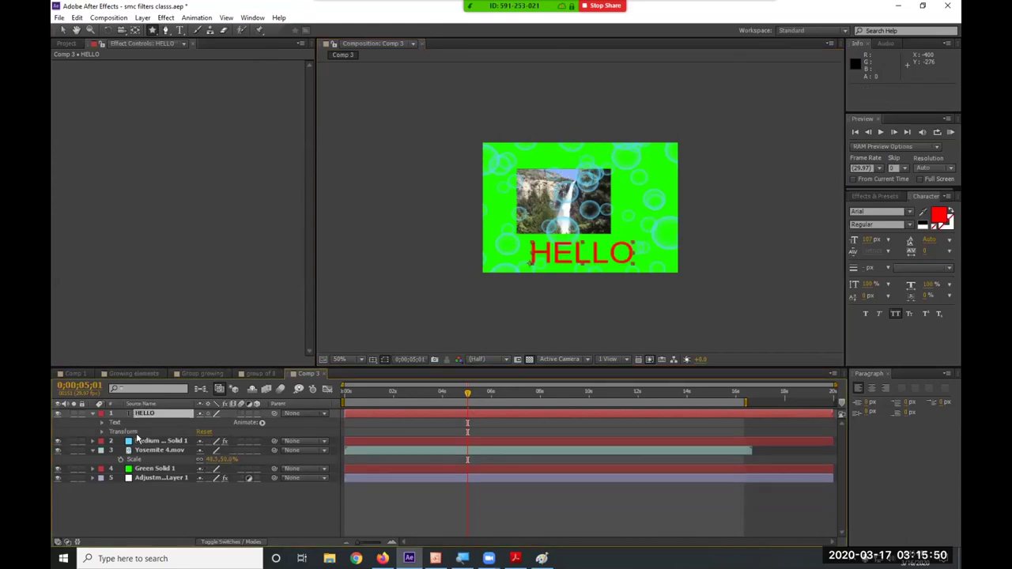
left_click(172, 498)
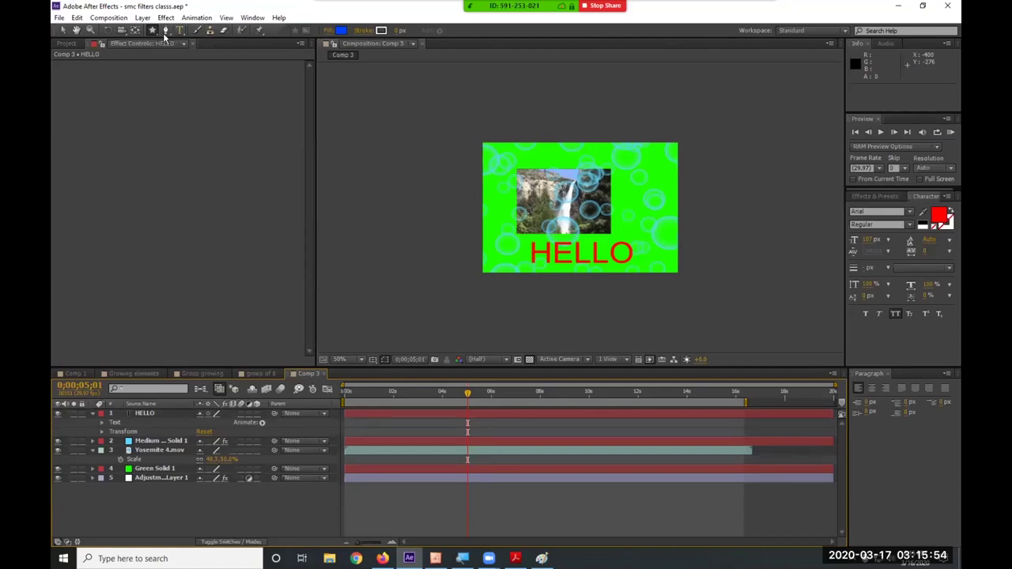
mouse_move(600, 164)
left_mouse_down()
mouse_move(632, 184)
mouse_move(628, 160)
mouse_move(618, 181)
left_mouse_up()
left_click(63, 30)
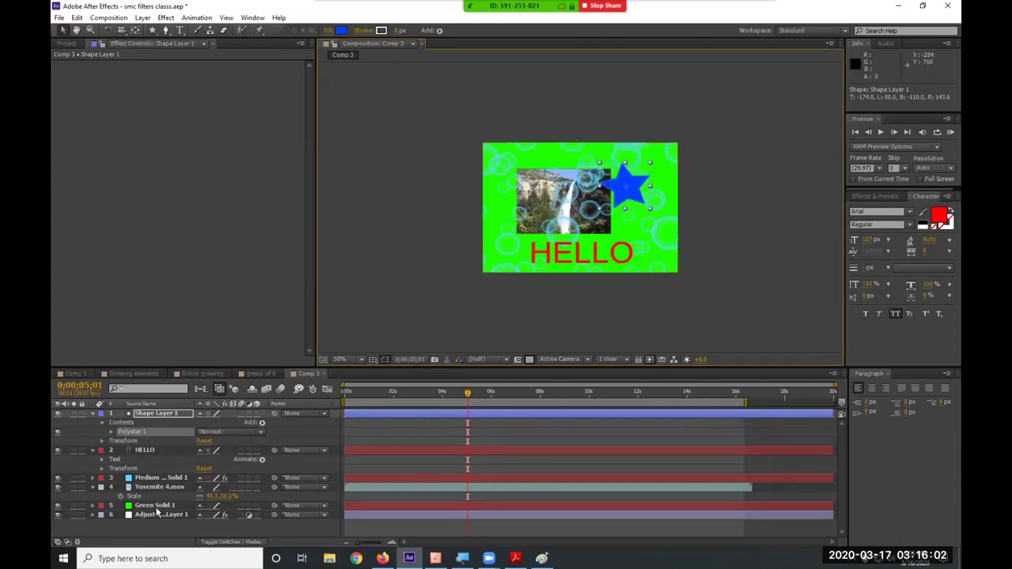
Enlarge the green solid past the composition's edges, to a scale of about 116% by 113%.
left_click(156, 506)
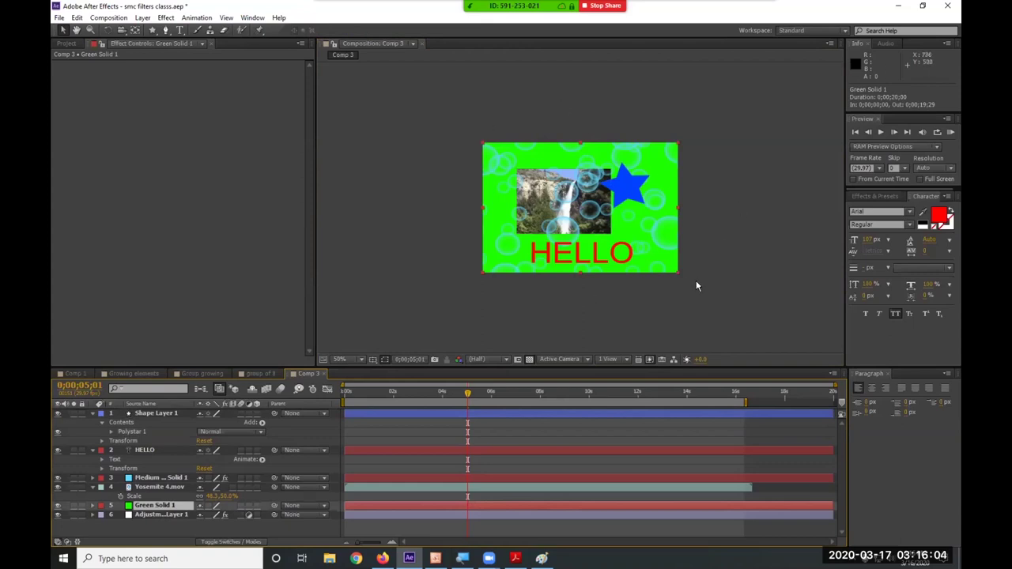
mouse_move(678, 271)
left_mouse_down()
mouse_move(603, 272)
mouse_move(670, 275)
mouse_move(698, 260)
mouse_move(691, 174)
mouse_move(701, 258)
mouse_move(583, 275)
mouse_move(584, 237)
mouse_move(716, 219)
mouse_move(693, 129)
mouse_move(580, 145)
mouse_move(580, 301)
mouse_move(644, 301)
mouse_move(715, 279)
mouse_move(718, 158)
mouse_move(671, 121)
mouse_move(582, 128)
mouse_move(708, 136)
mouse_move(687, 262)
mouse_move(716, 273)
mouse_move(694, 278)
left_mouse_up()
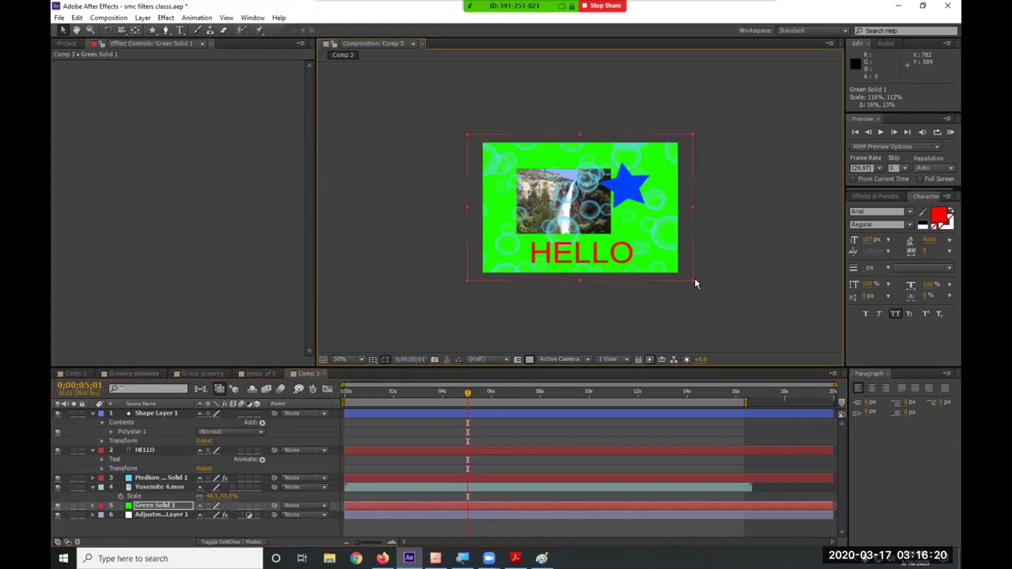
left_click(143, 17)
mouse_move(166, 31)
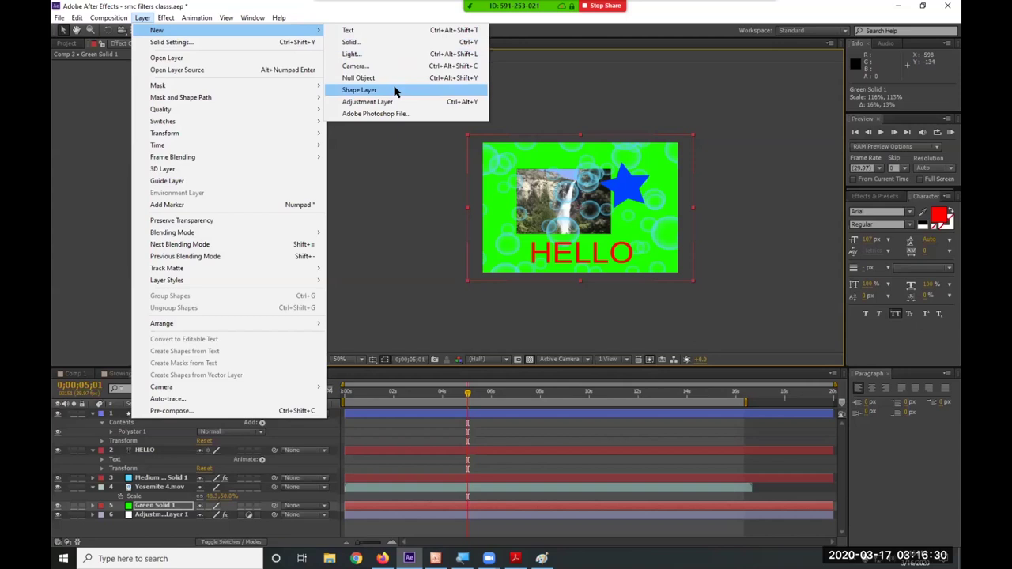
left_click(640, 78)
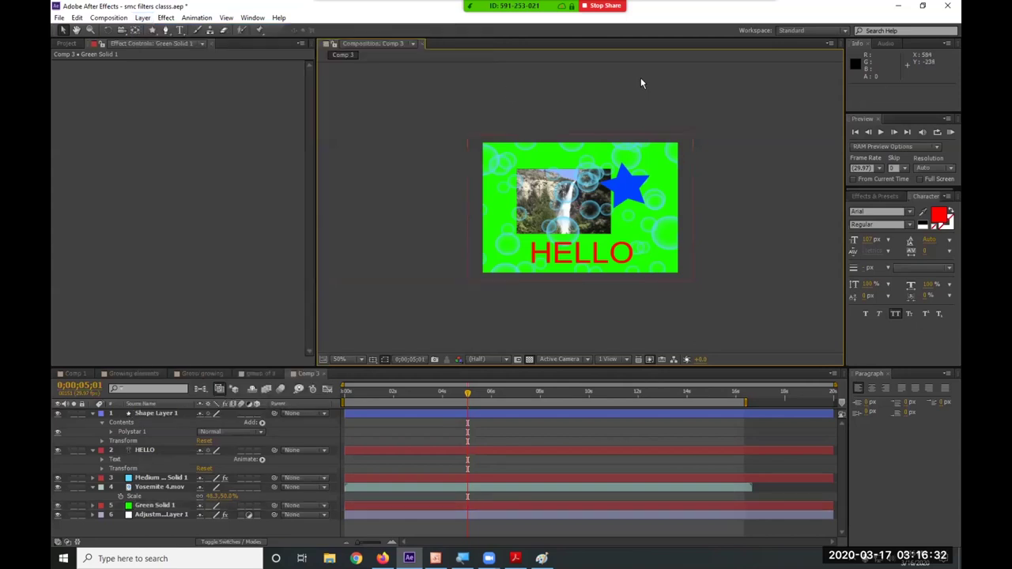
Move the blue star clear of the waterfall footage, to about 426, 216, and scrub the timeline back to the start.
left_click(150, 414)
left_click_drag(644, 179, 652, 178)
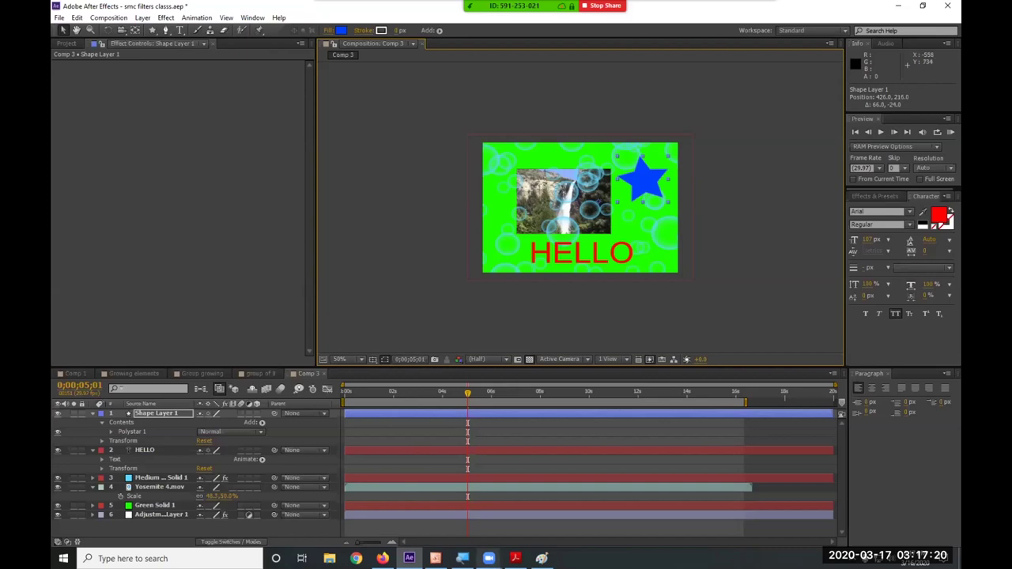
mouse_move(489, 558)
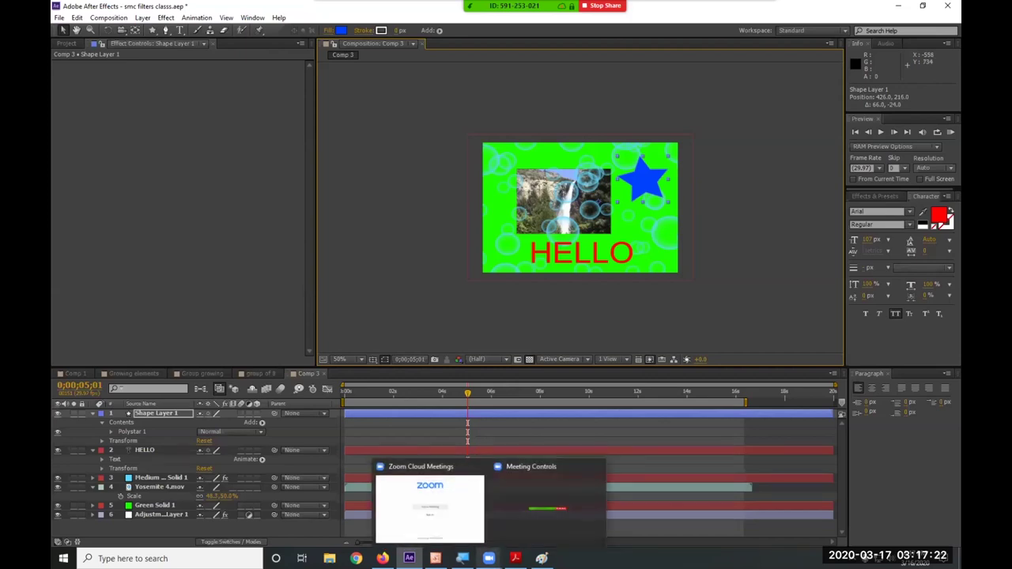
left_click(405, 263)
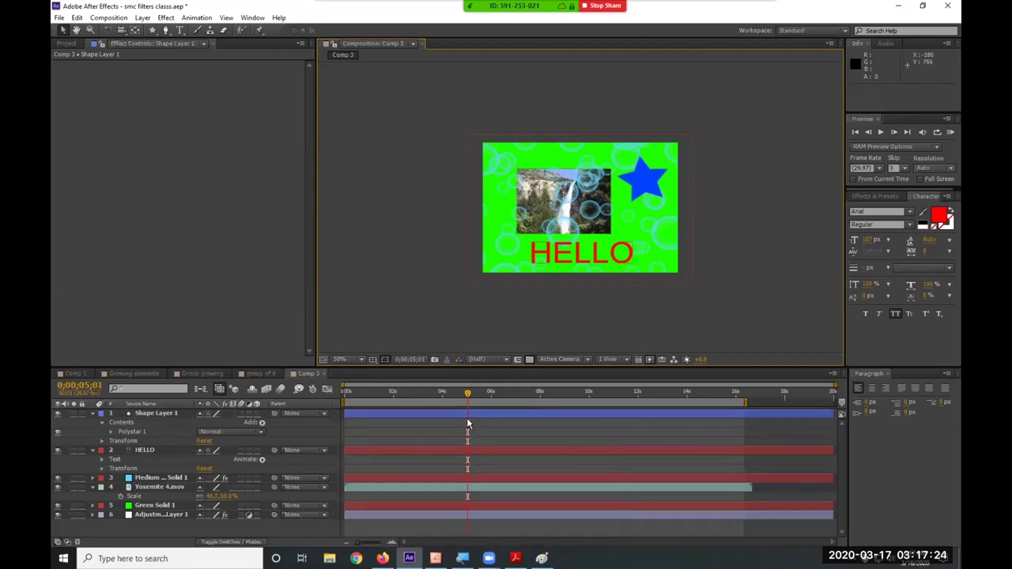
left_click_drag(449, 390, 516, 391)
left_click_drag(749, 392, 332, 414)
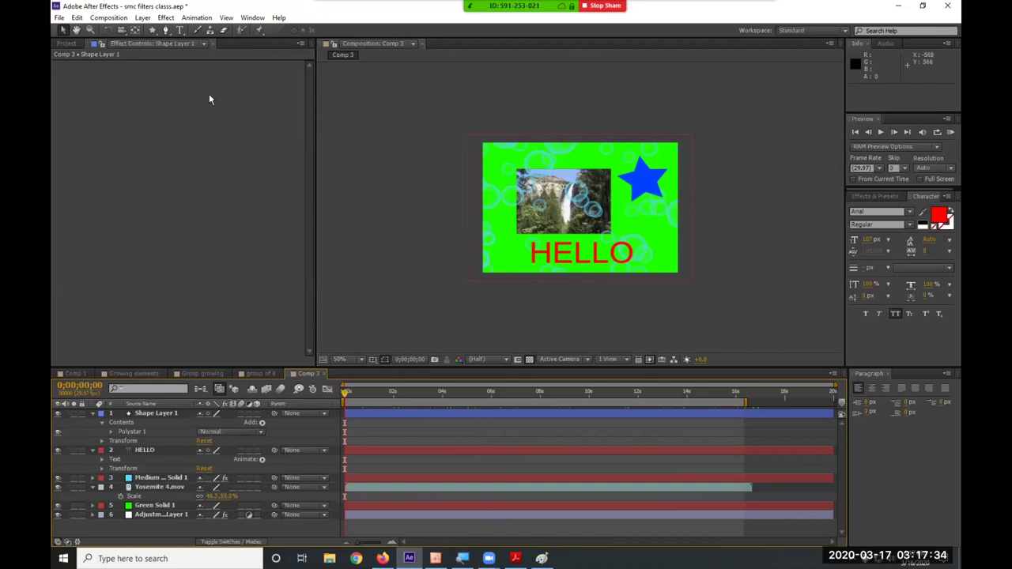
Create a new NTSC DV composition named Comp 4 with a duration of 20 seconds.
left_click(115, 19)
left_click(115, 29)
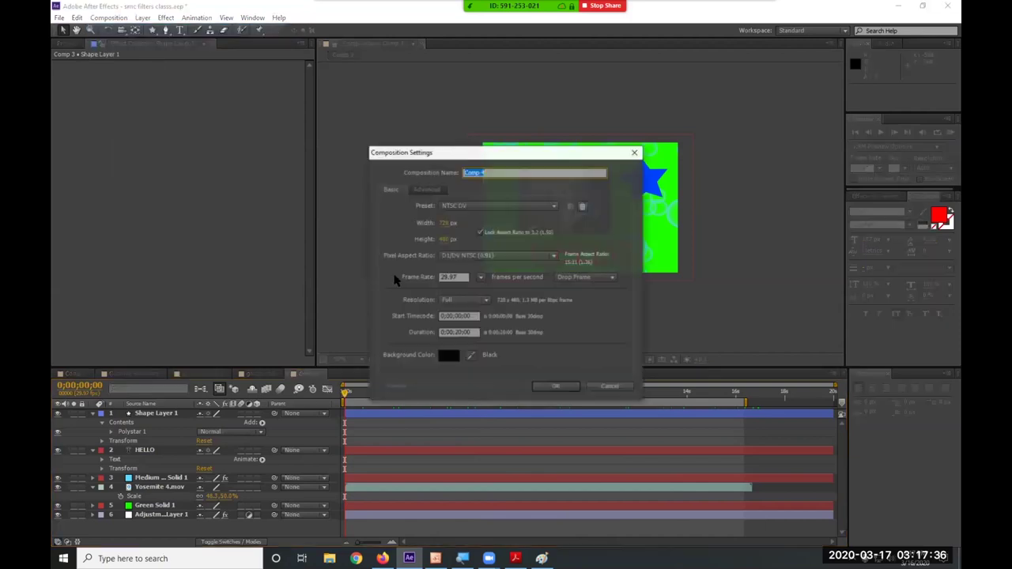
left_click(554, 387)
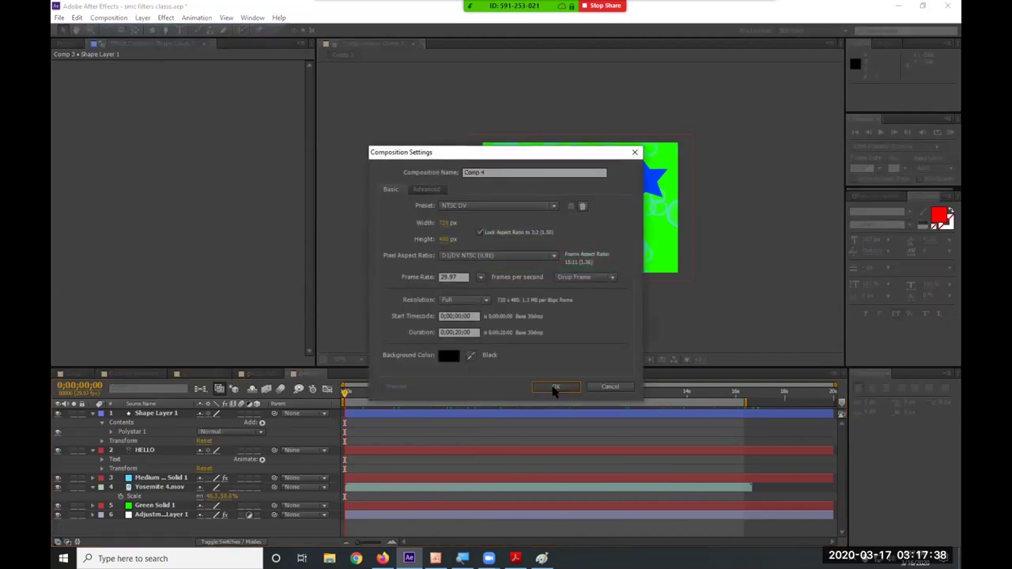
left_click(111, 18)
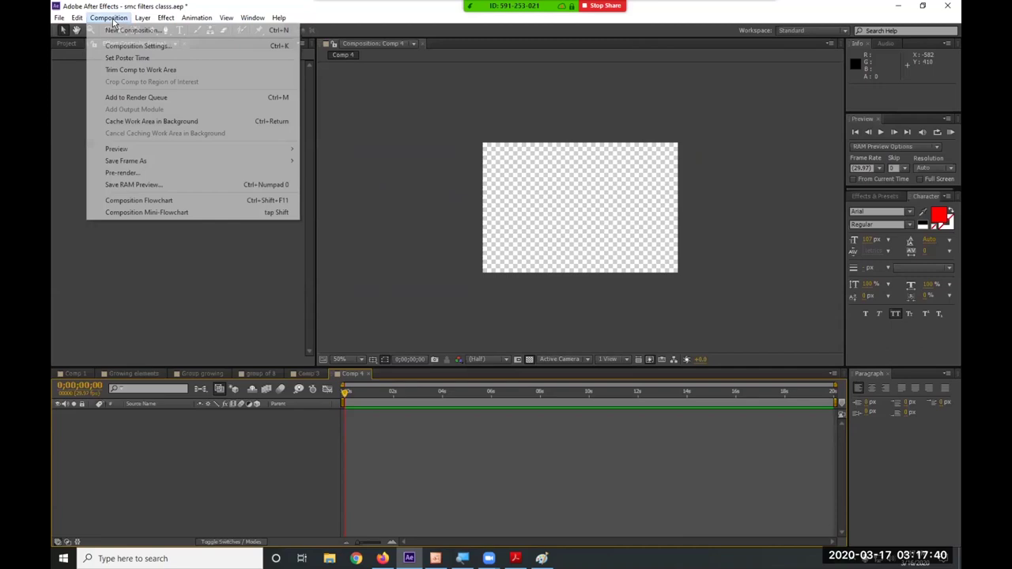
left_click(117, 52)
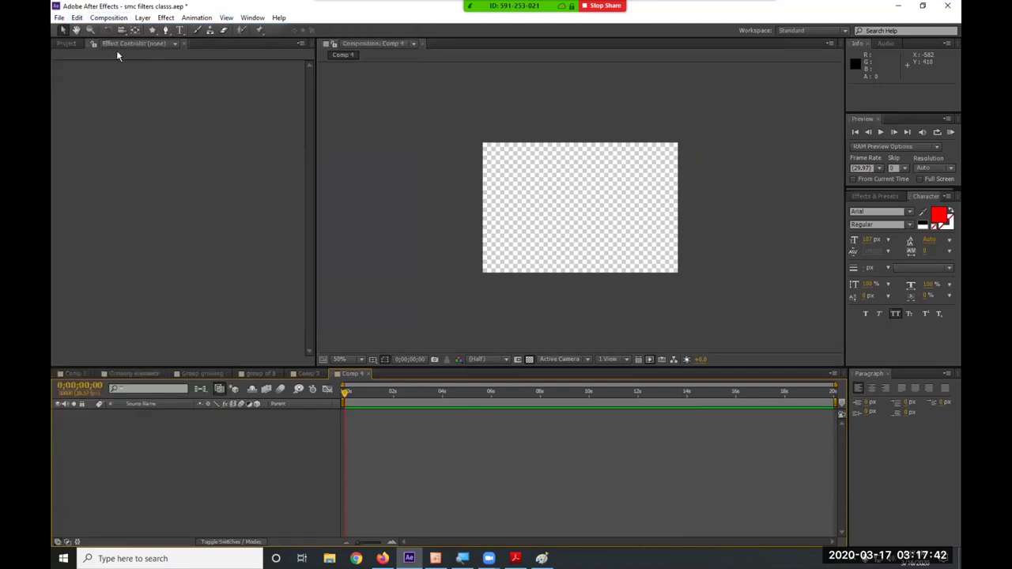
Place Yosemite 4.mov in Comp 4 and shorten the work area to the clip's end, at about 0;00;16;15.
left_click(74, 44)
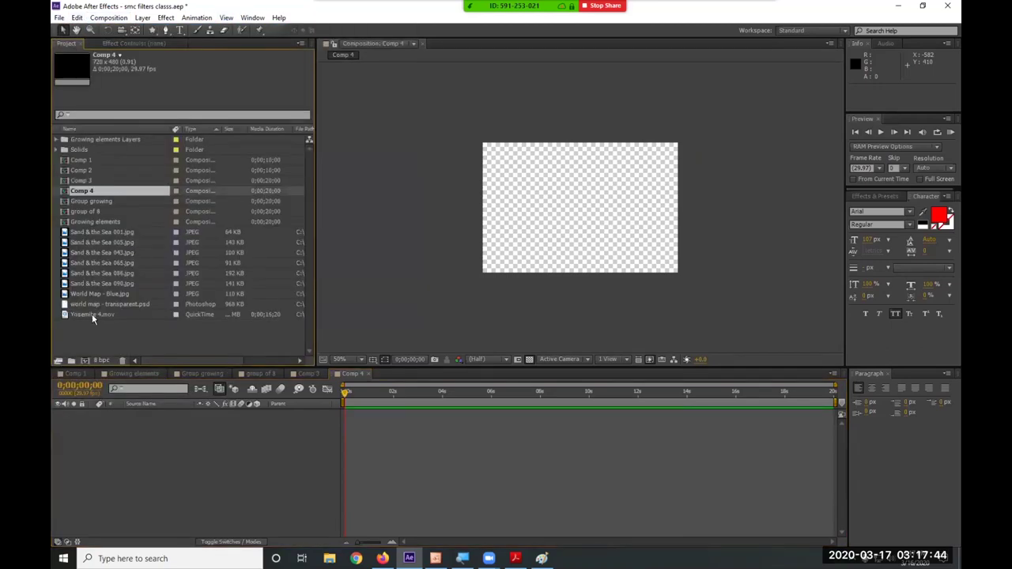
left_click_drag(70, 316, 579, 212)
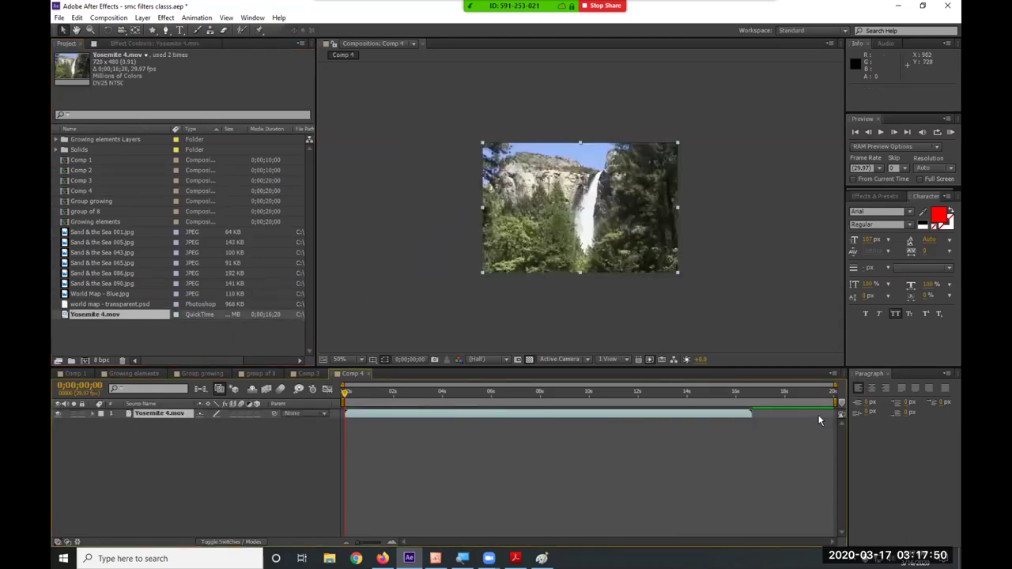
left_click_drag(833, 394, 750, 394)
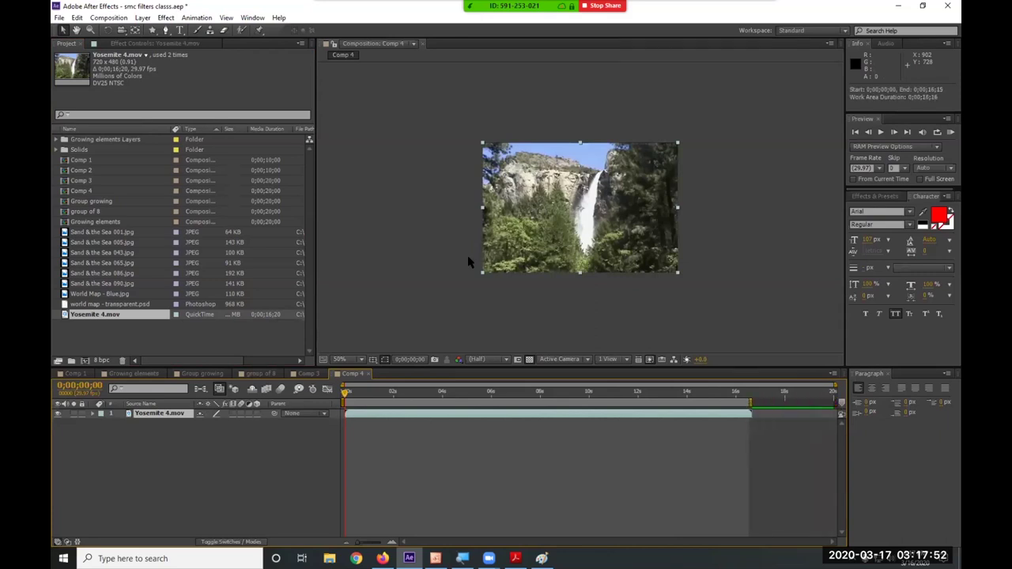
Try the CC Bubbles simulation effect on the Yosemite 4.mov layer and undo it.
left_click(165, 17)
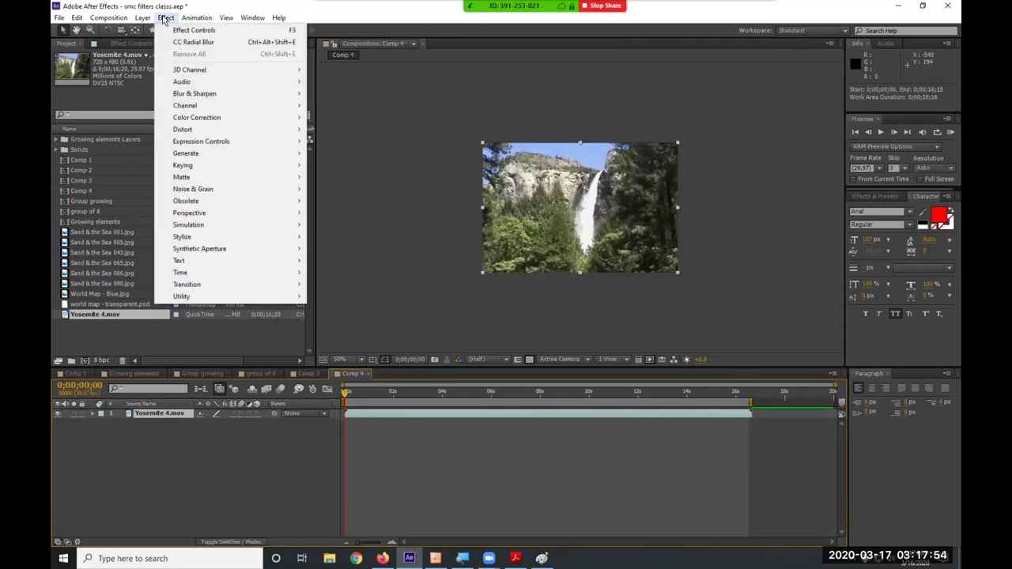
mouse_move(241, 285)
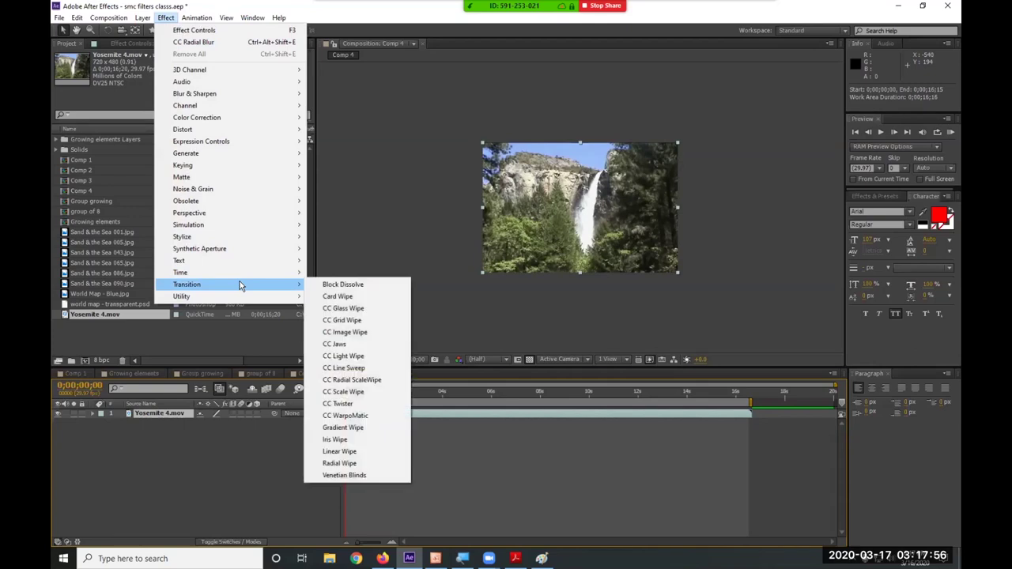
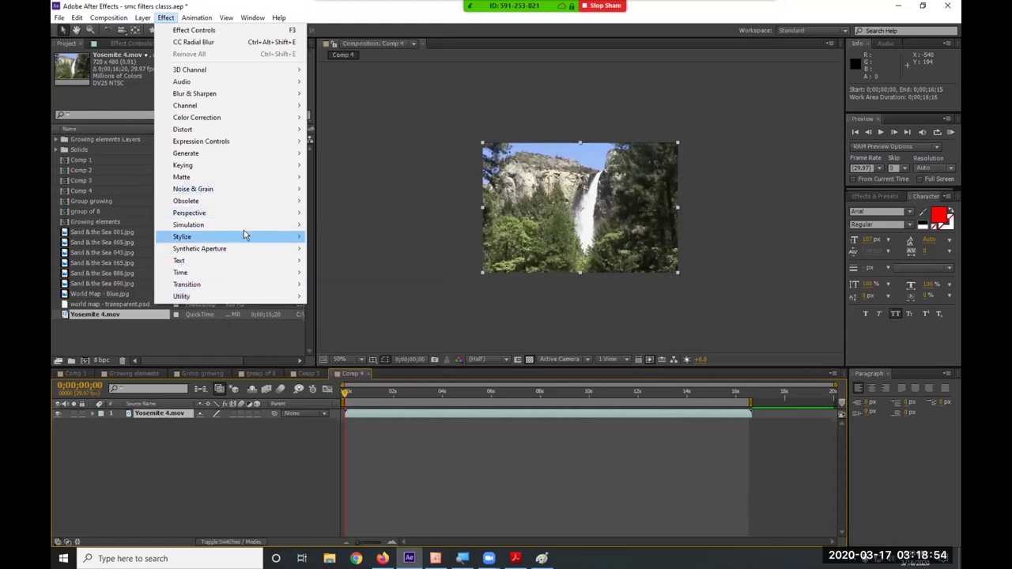
mouse_move(244, 234)
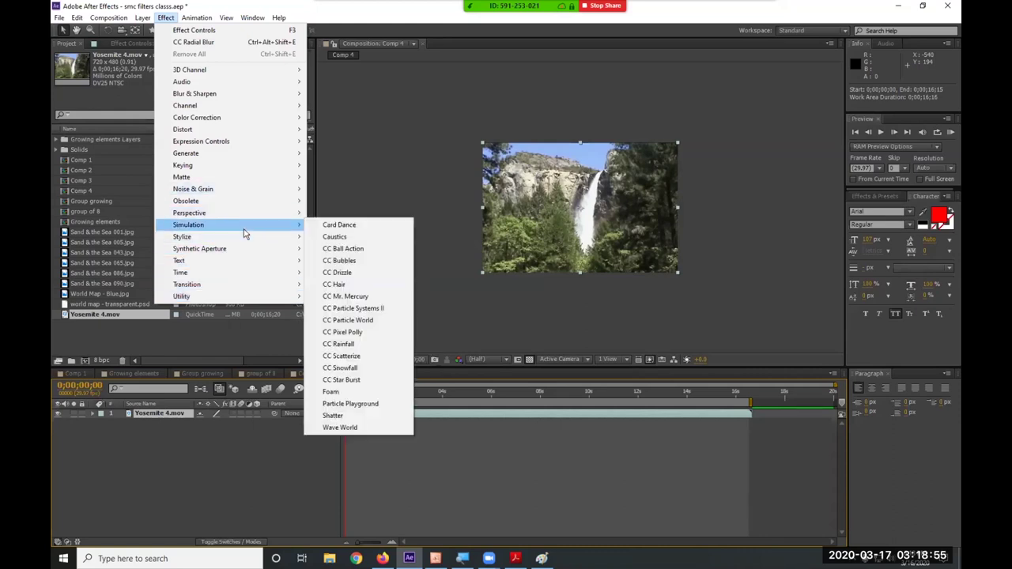
left_click(358, 260)
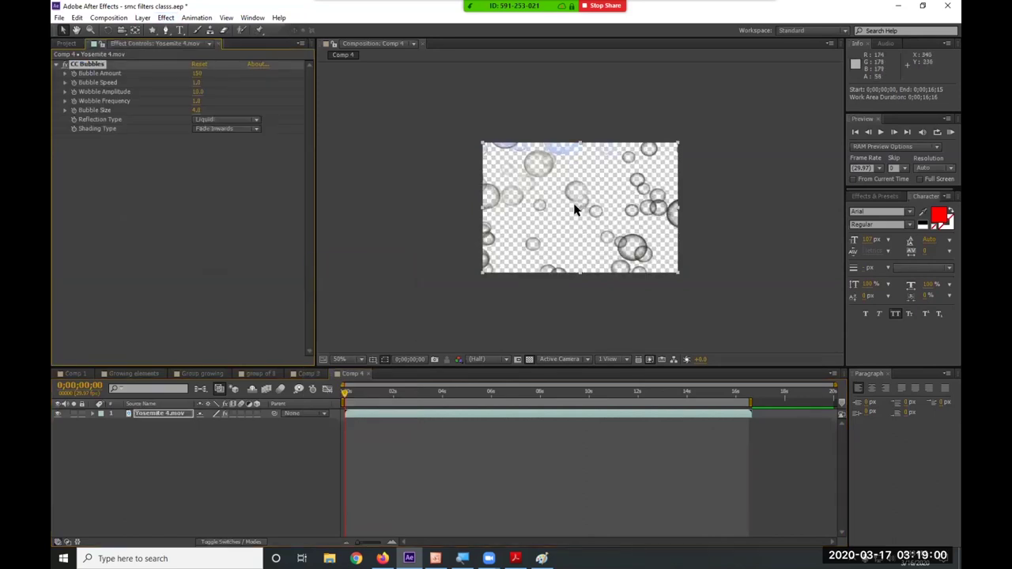
key("ctrl+z")
Apply Cartoon to the Yosemite footage, increase its fill shading and edge Threshold, and set edge Width to 2.8 and Softness to 0.
left_click(166, 17)
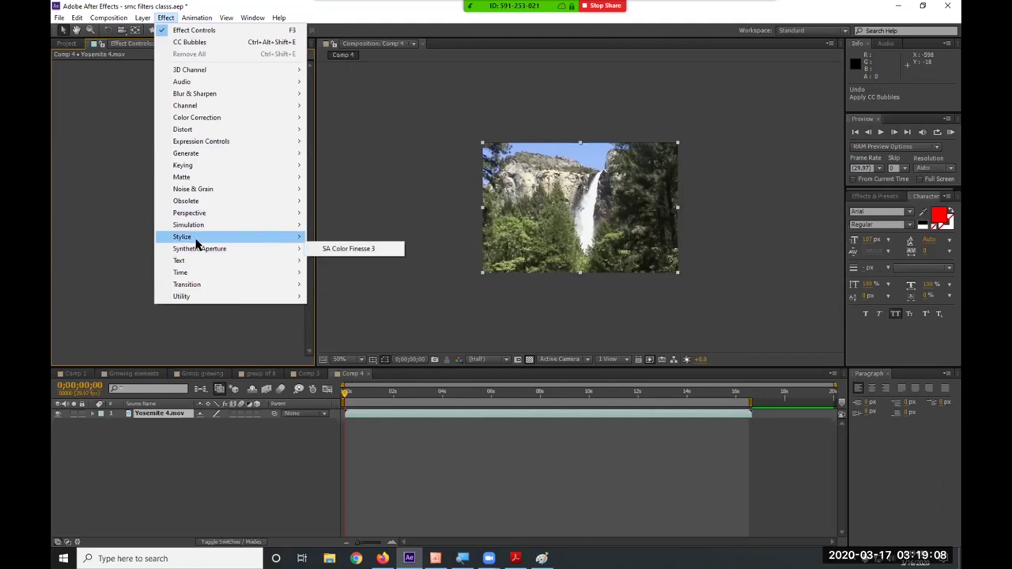
mouse_move(196, 245)
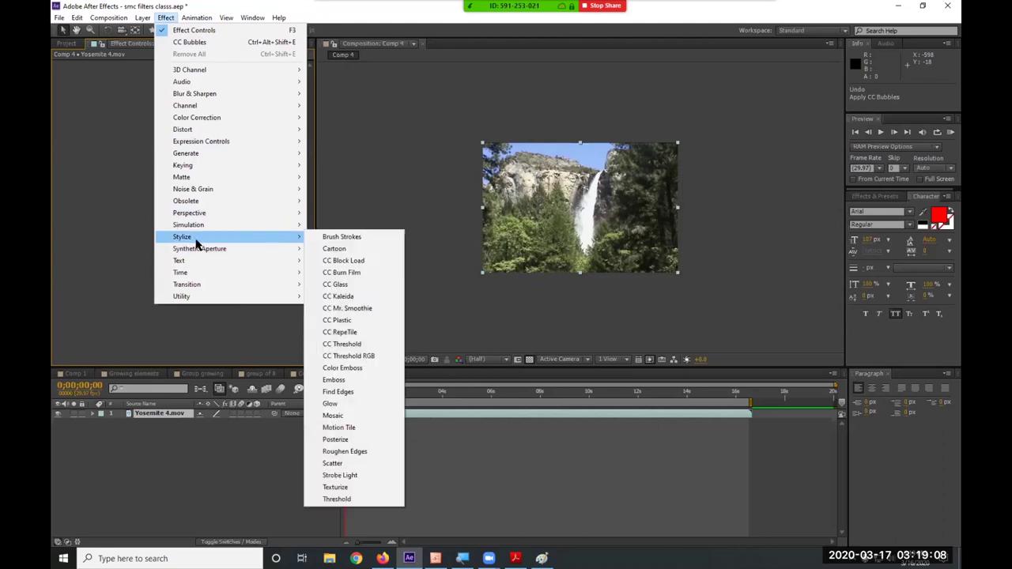
left_click(356, 251)
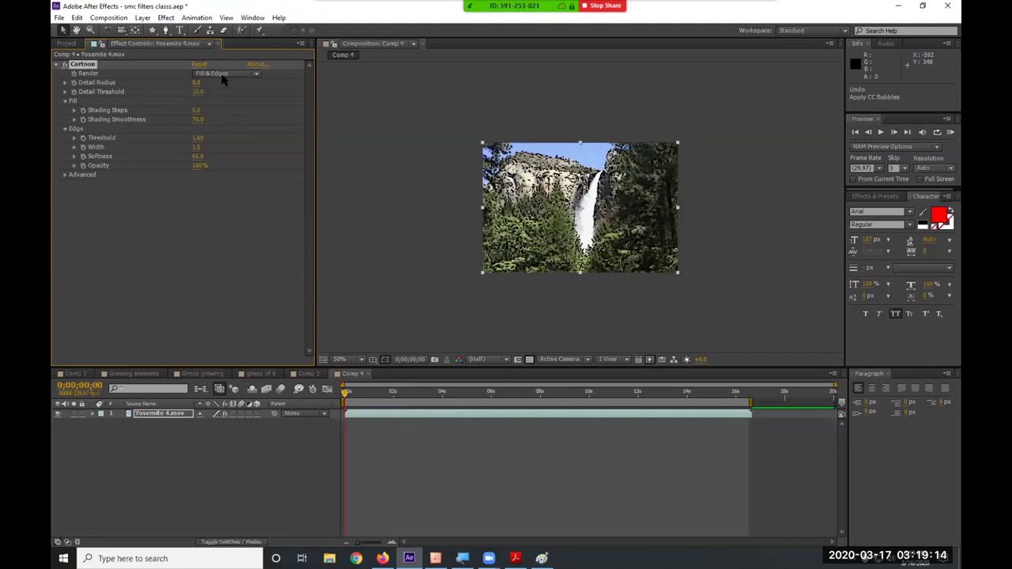
mouse_move(196, 119)
left_mouse_down()
mouse_move(239, 105)
mouse_move(266, 110)
mouse_move(245, 118)
mouse_move(274, 121)
left_mouse_up()
left_click_drag(195, 138, 254, 131)
left_click_drag(198, 147, 263, 146)
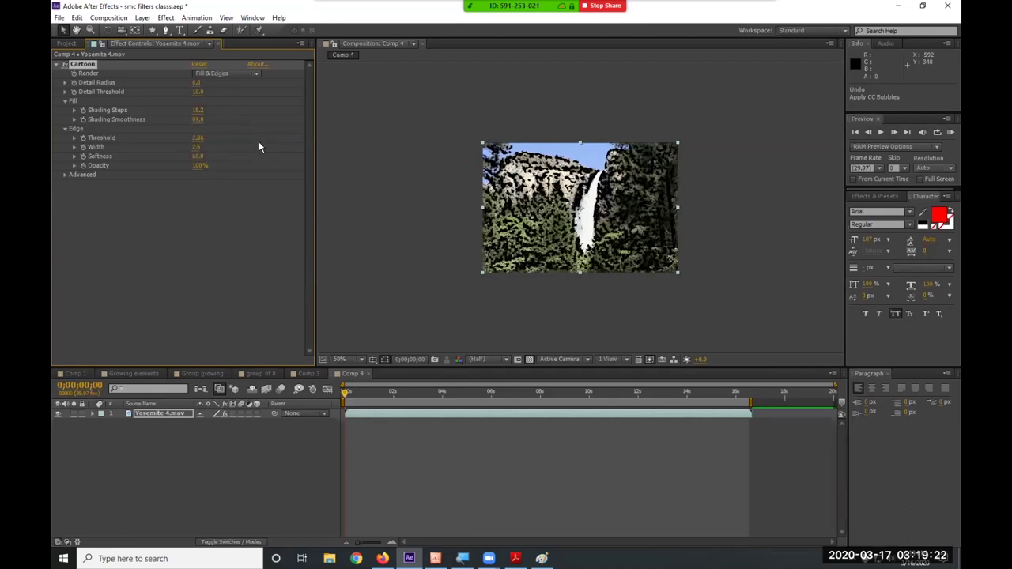
left_click_drag(203, 156, 235, 168)
Render the Cartoon effect as Edges, compare it with Fill, and return to Edges.
left_click(221, 74)
left_click(218, 95)
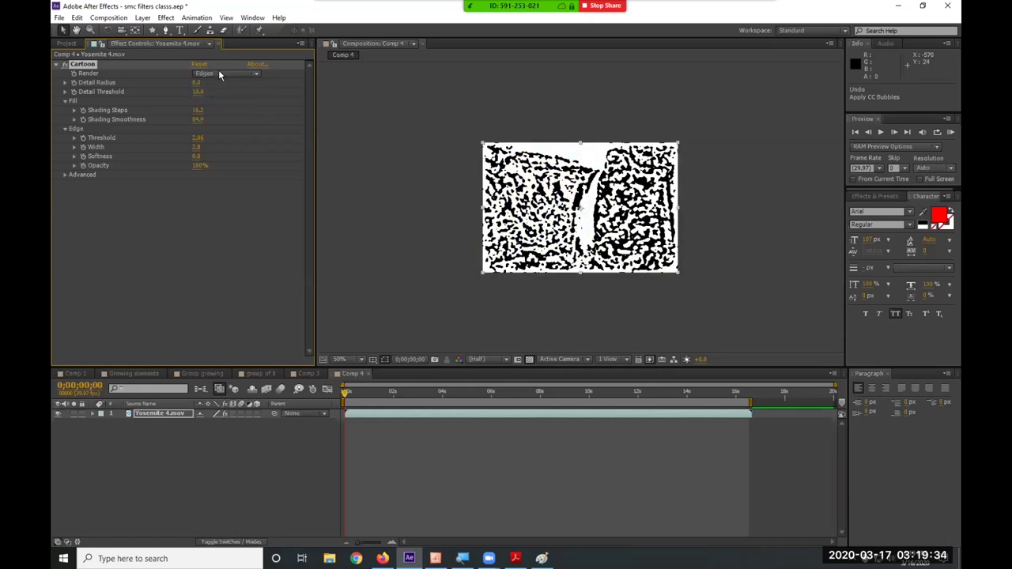
left_click(219, 70)
left_click(215, 76)
left_click(215, 76)
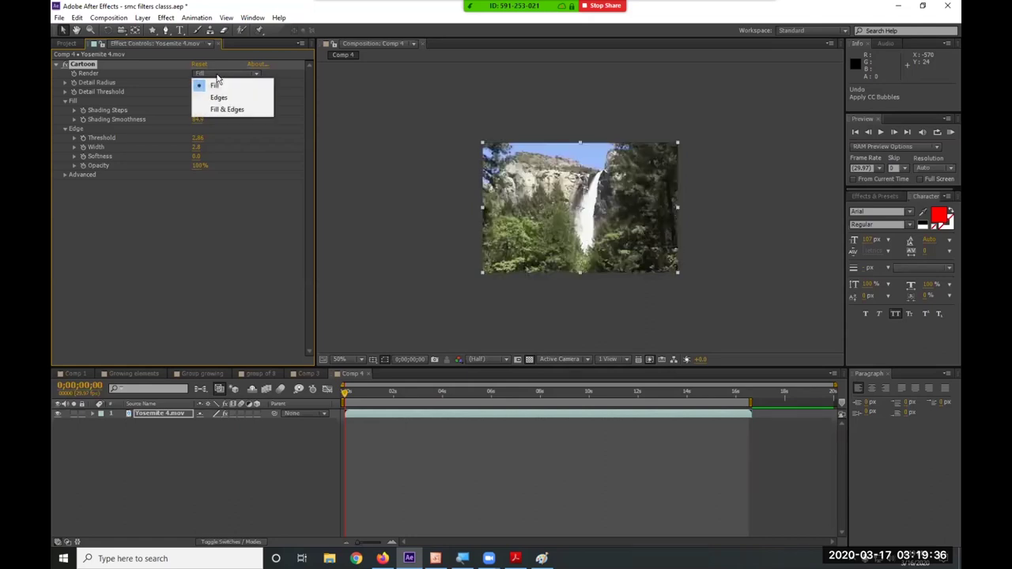
left_click(215, 95)
Preview the Cartoon edges from the start and from about 0;00;06;05, and delete the Cartoon effect.
key("space")
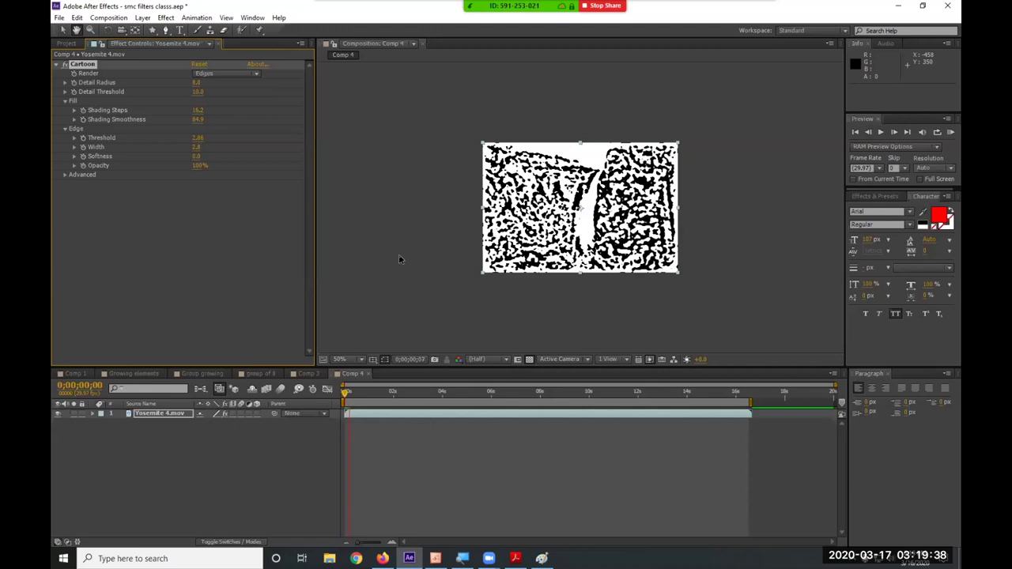
left_click(495, 393)
key("space")
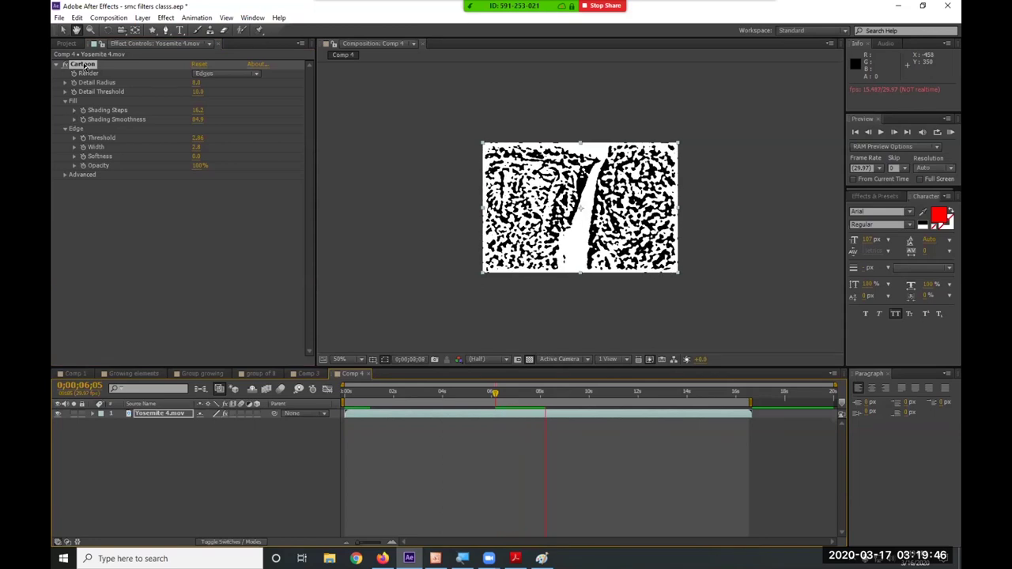
key("space")
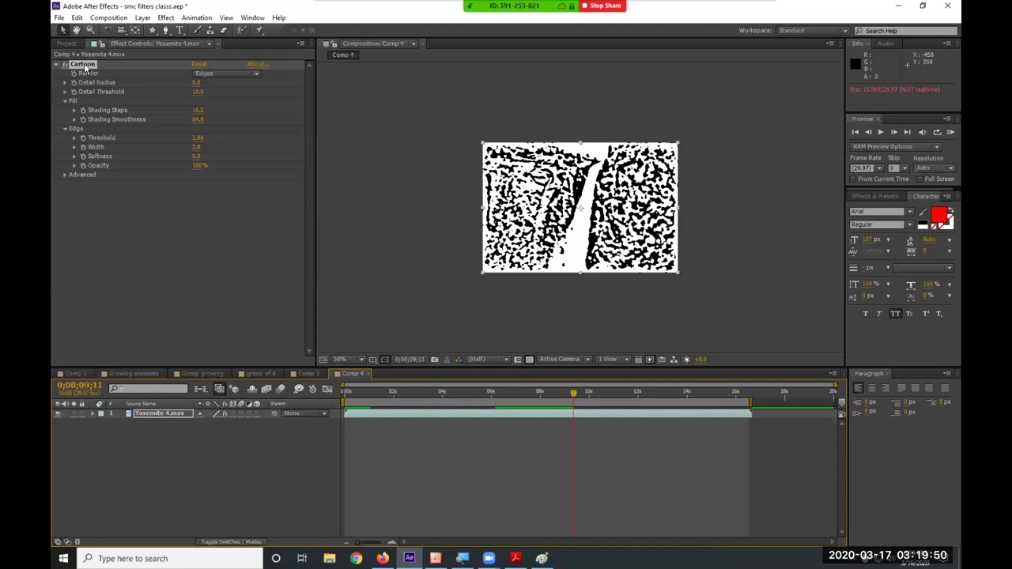
key("Delete")
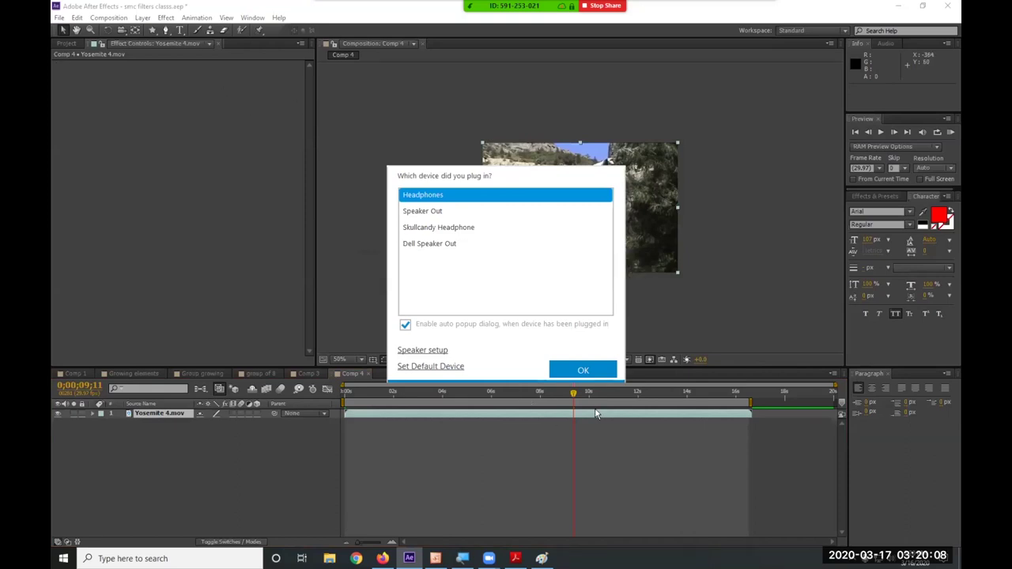
Accept Headphones as the plugged-in audio device and return to the Comp 3 composition.
left_click(584, 371)
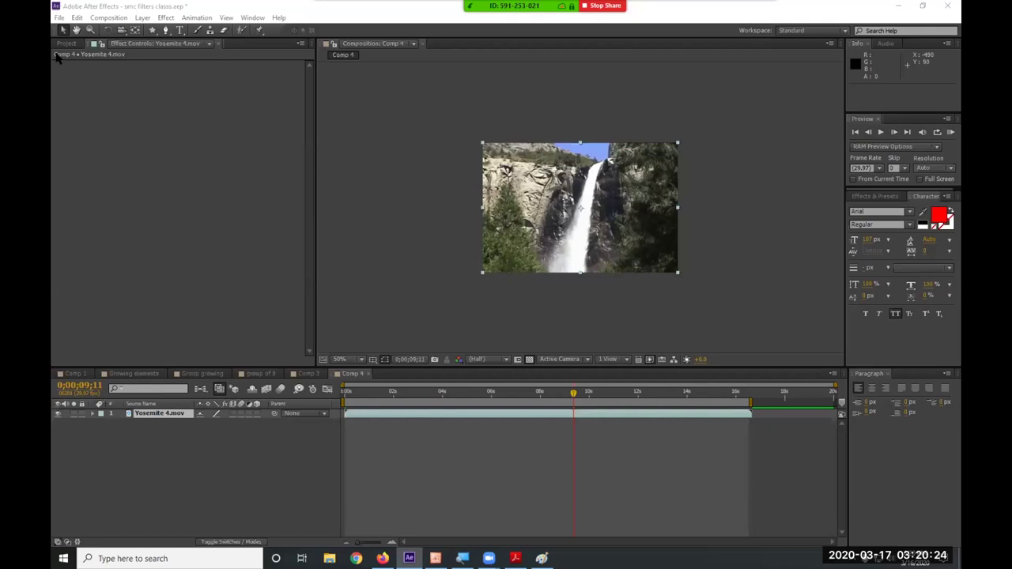
left_click(308, 372)
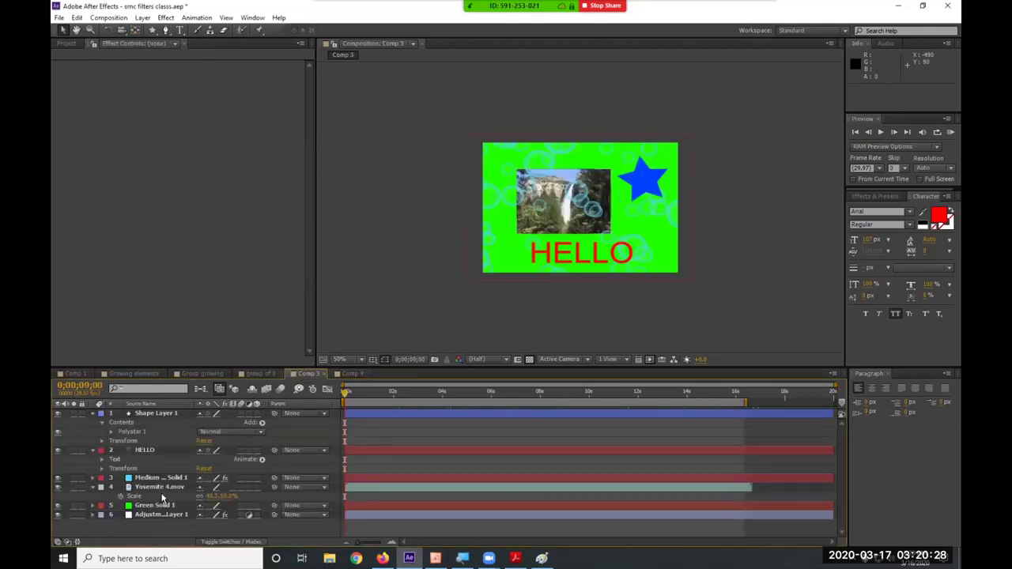
Inspect the Comp 3 layers and the CC Bubbles settings on the cyan solid, and switch to the Comp 4 composition.
left_click(164, 487)
left_click(162, 506)
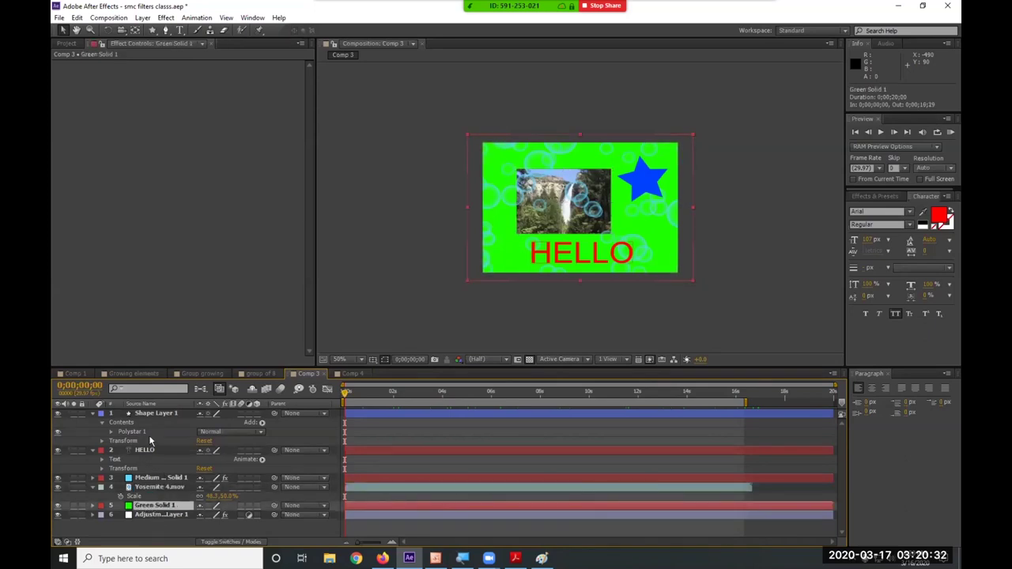
left_click(159, 412)
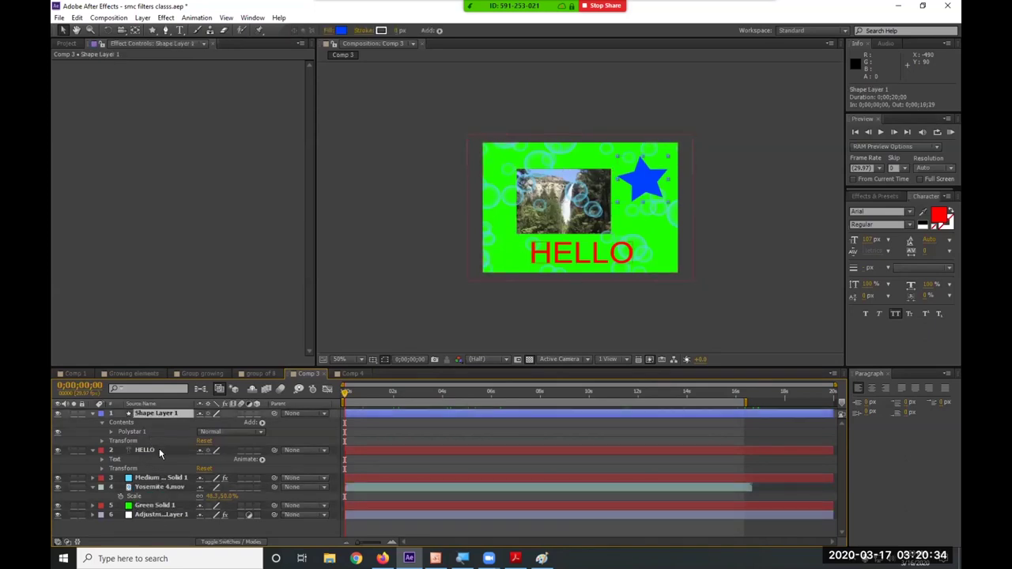
left_click(158, 449)
left_click(159, 479)
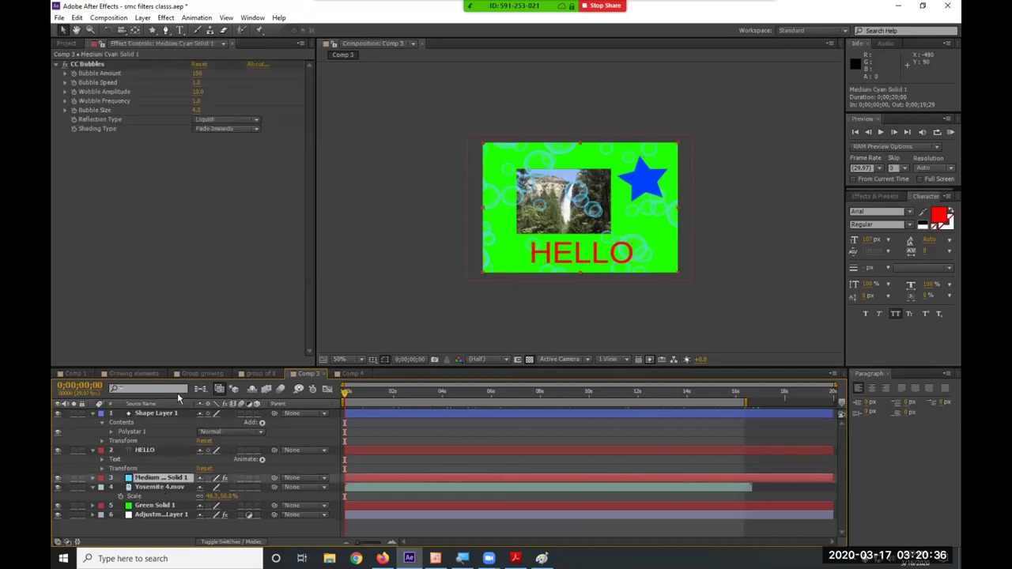
left_click_drag(98, 63, 131, 120)
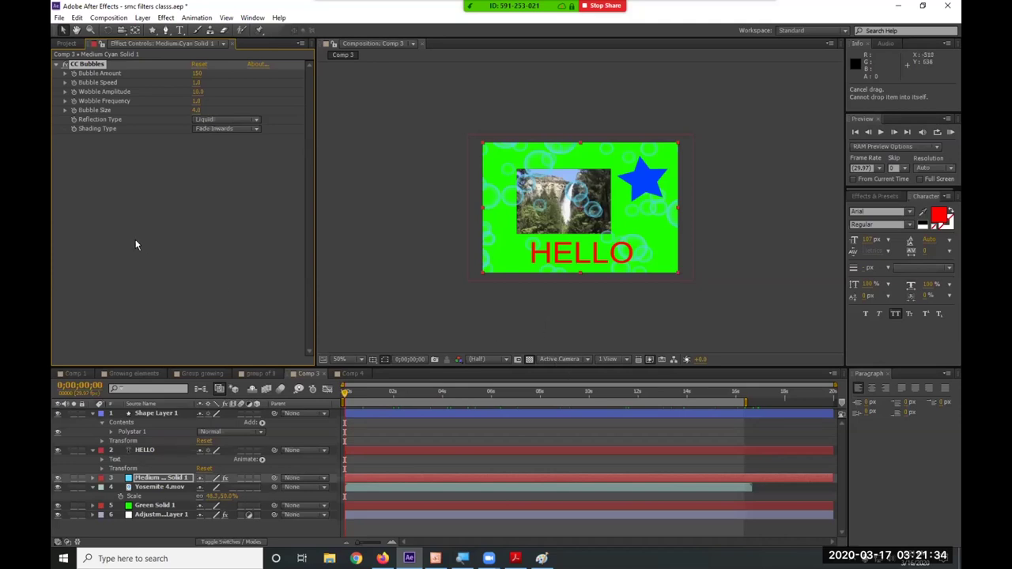
left_click(165, 17)
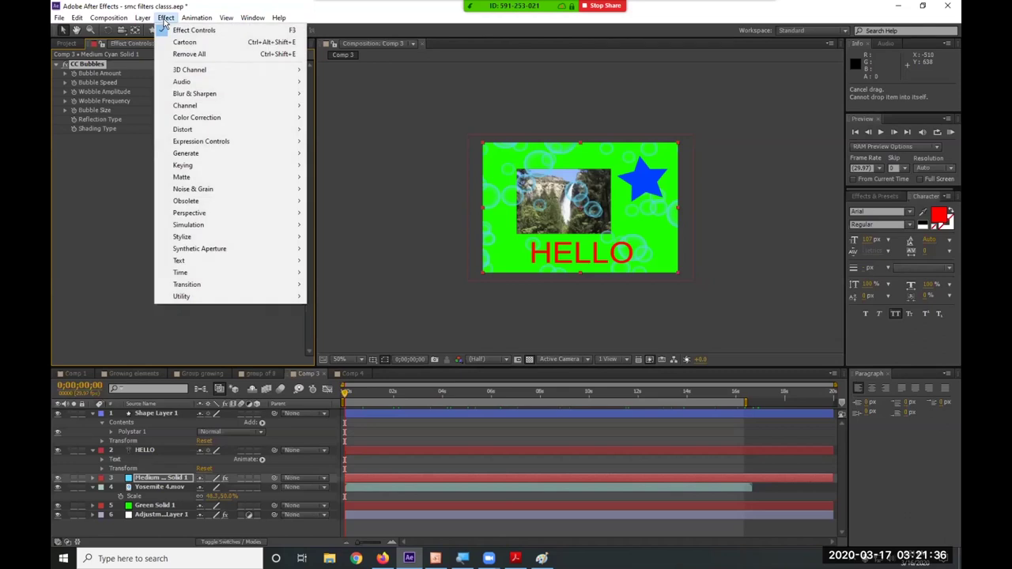
mouse_move(185, 94)
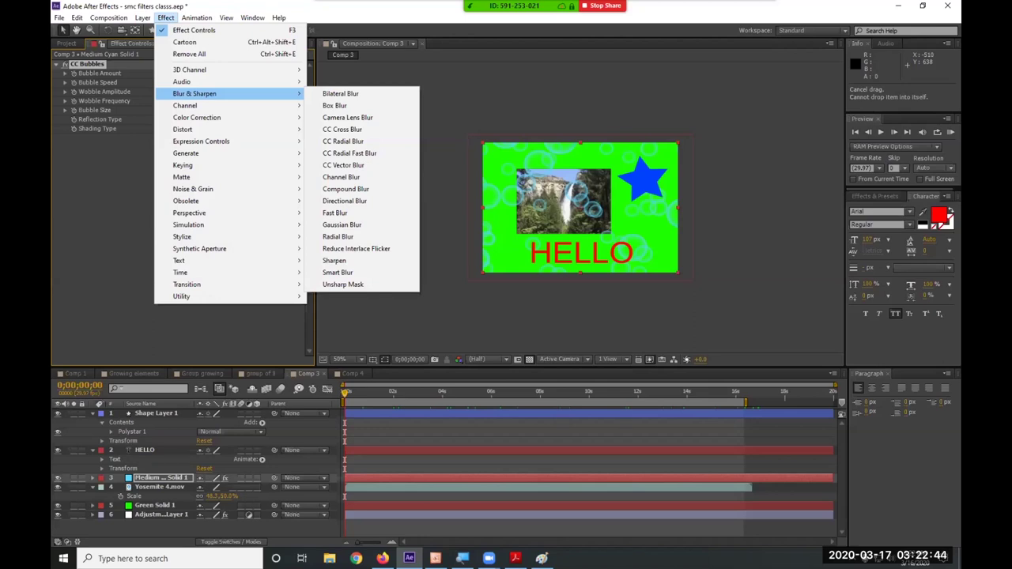
left_click(353, 373)
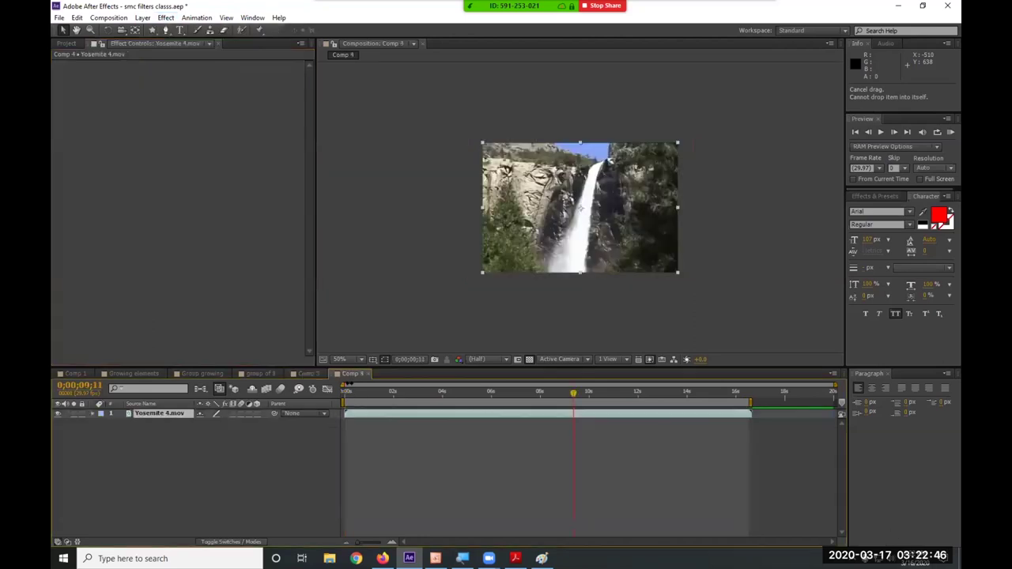
Apply Lightning to the Yosemite footage and move its start point to about 249, 23 and end point to about 176, 229.
left_click(166, 17)
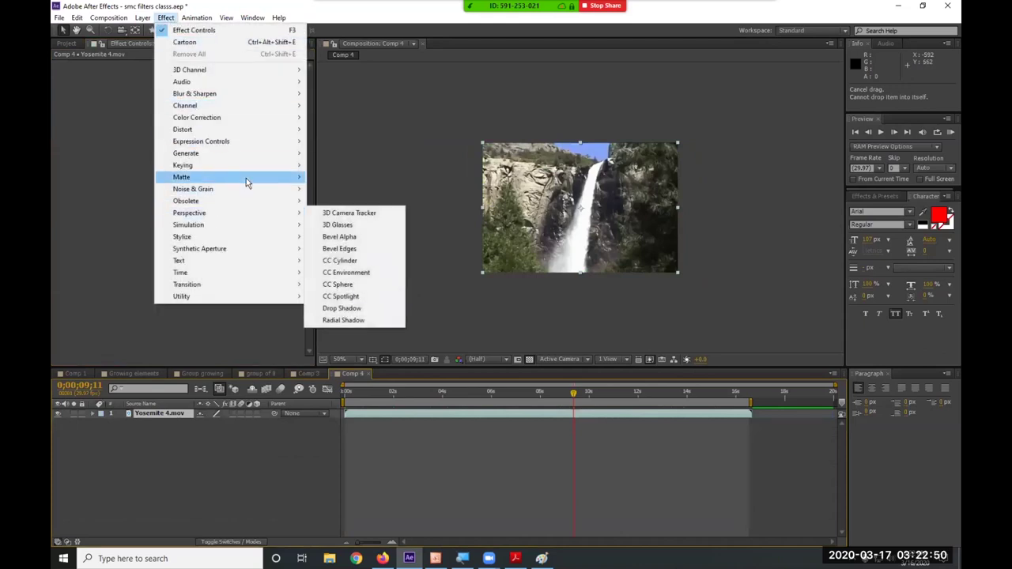
mouse_move(246, 178)
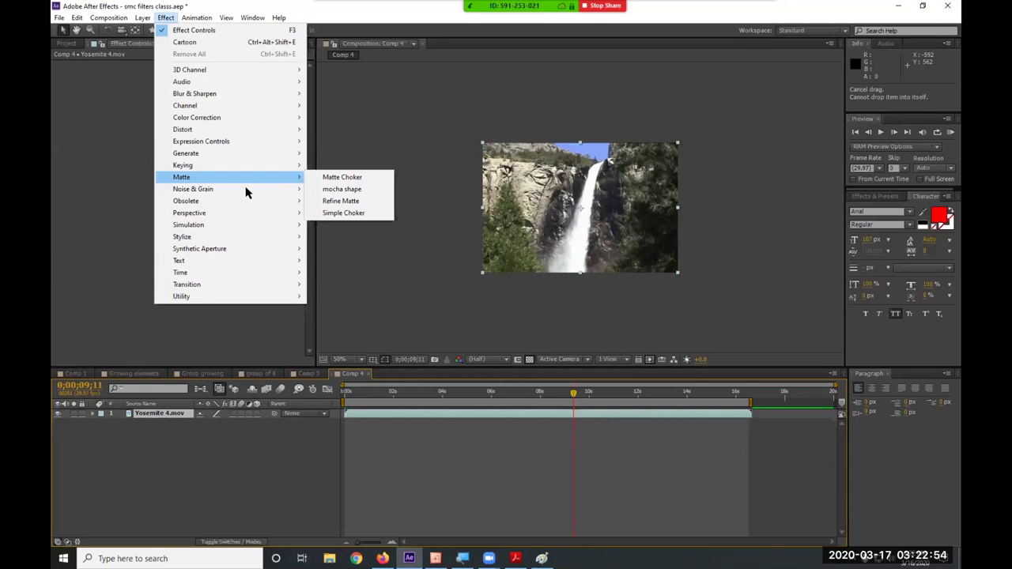
mouse_move(245, 196)
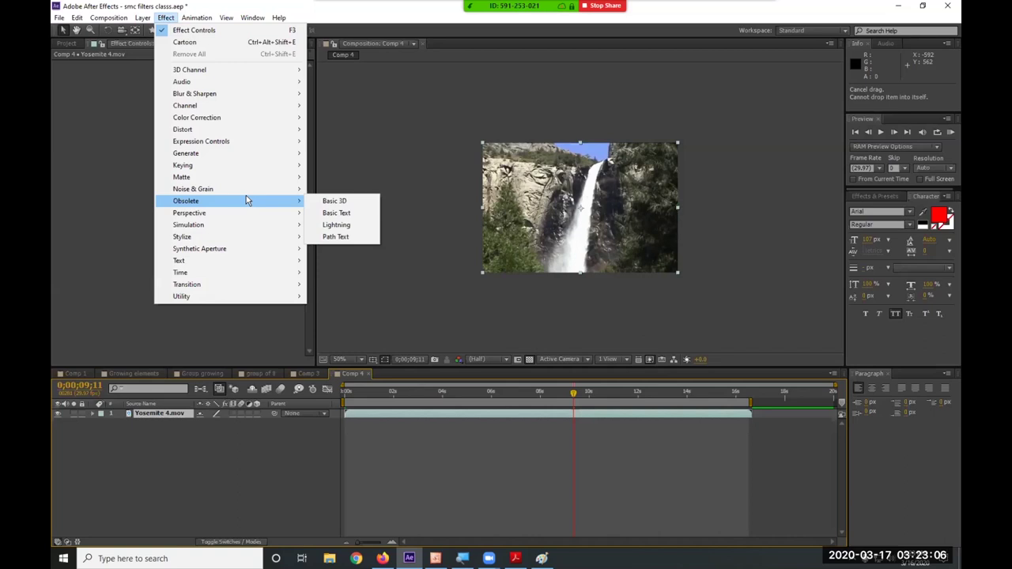
left_click(341, 227)
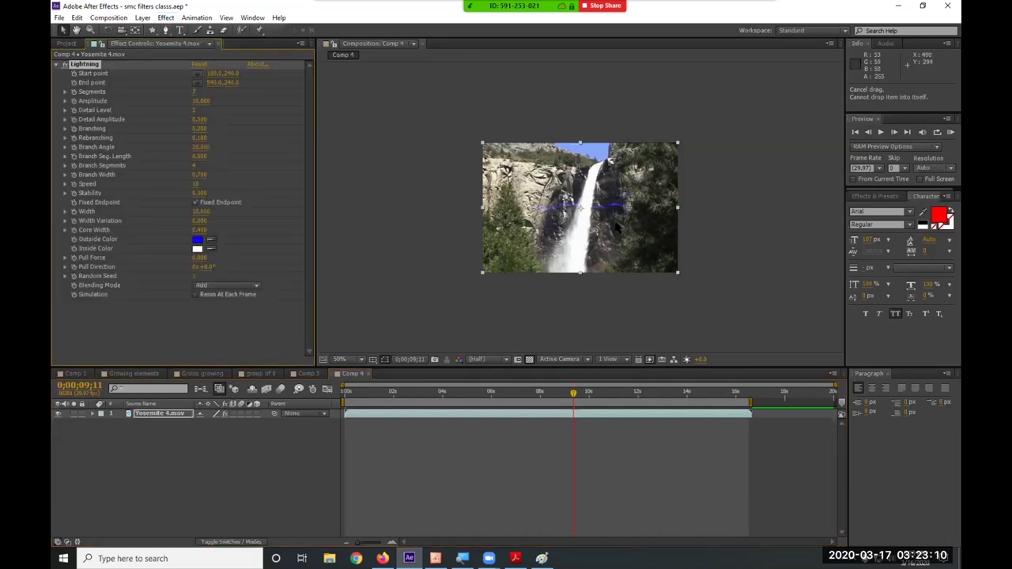
key("slash")
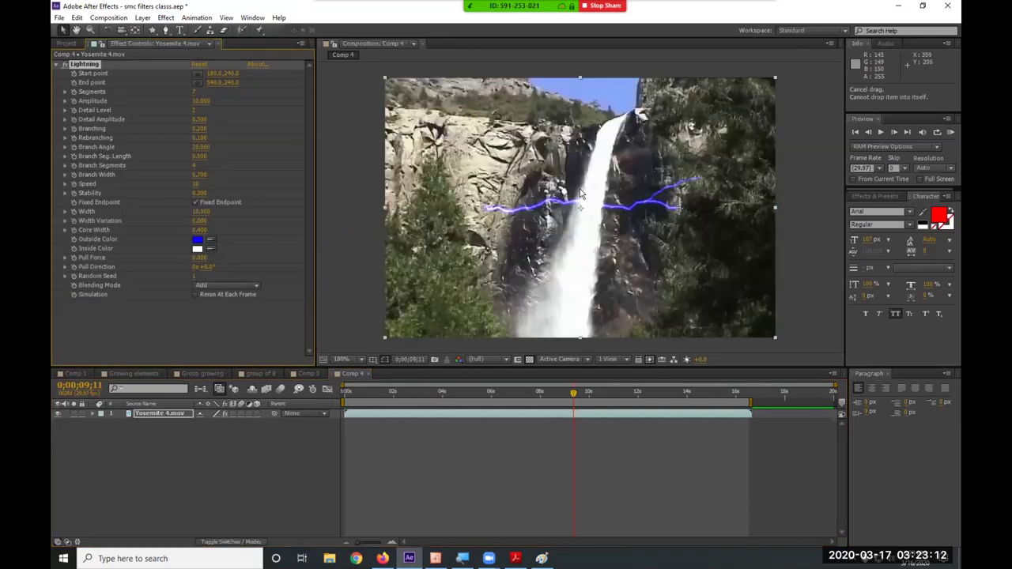
left_click_drag(484, 208, 516, 91)
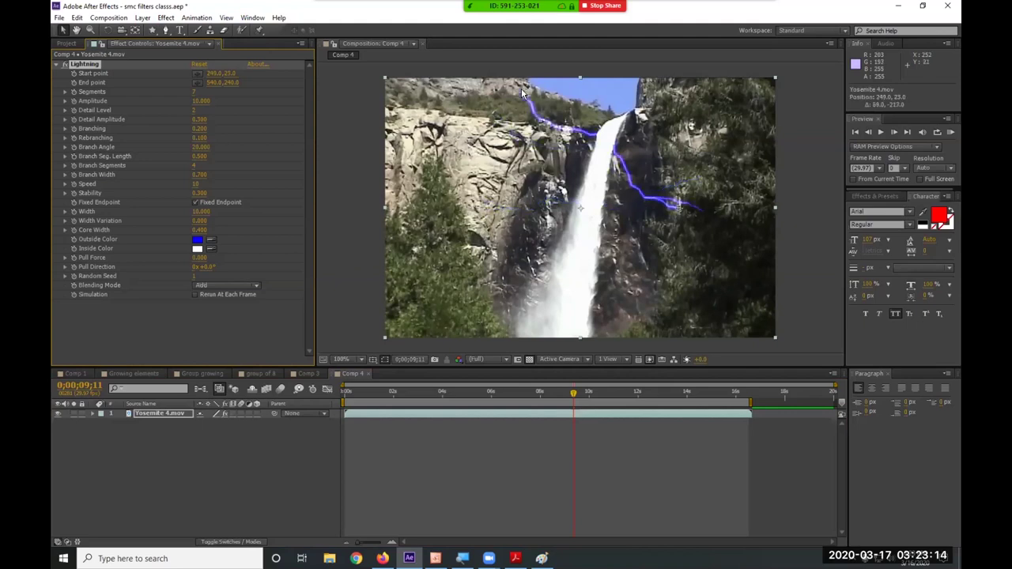
left_click_drag(678, 208, 482, 202)
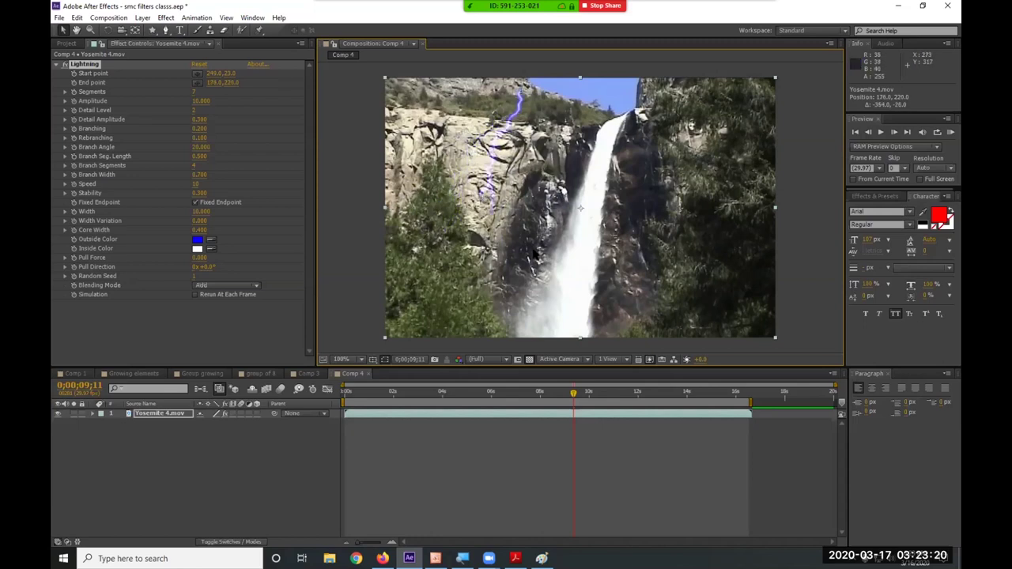
Delete the Yosemite footage layer from Comp 4 and create a deep blue solid layer in its place.
left_click(175, 415)
key("Delete")
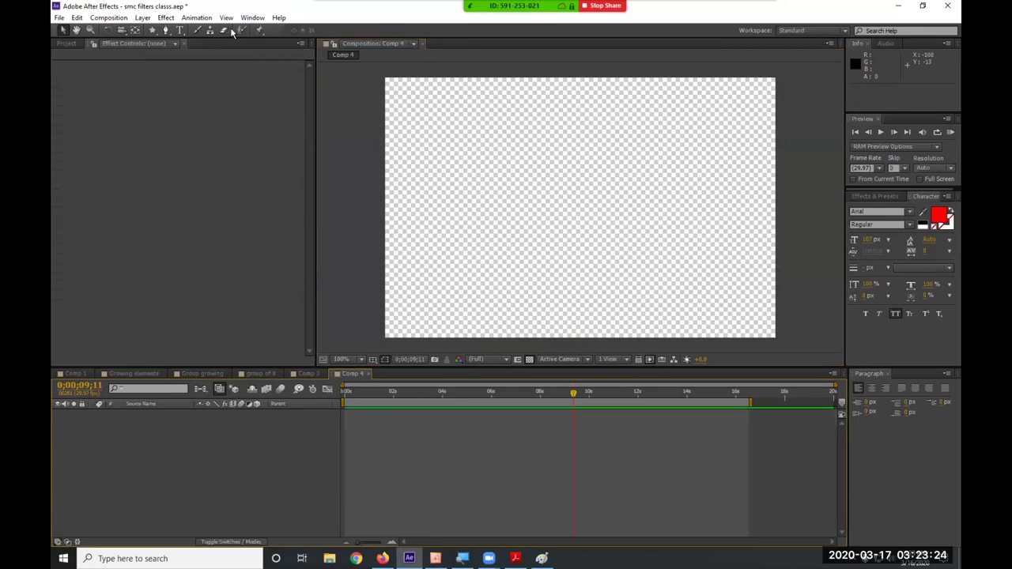
left_click(166, 17)
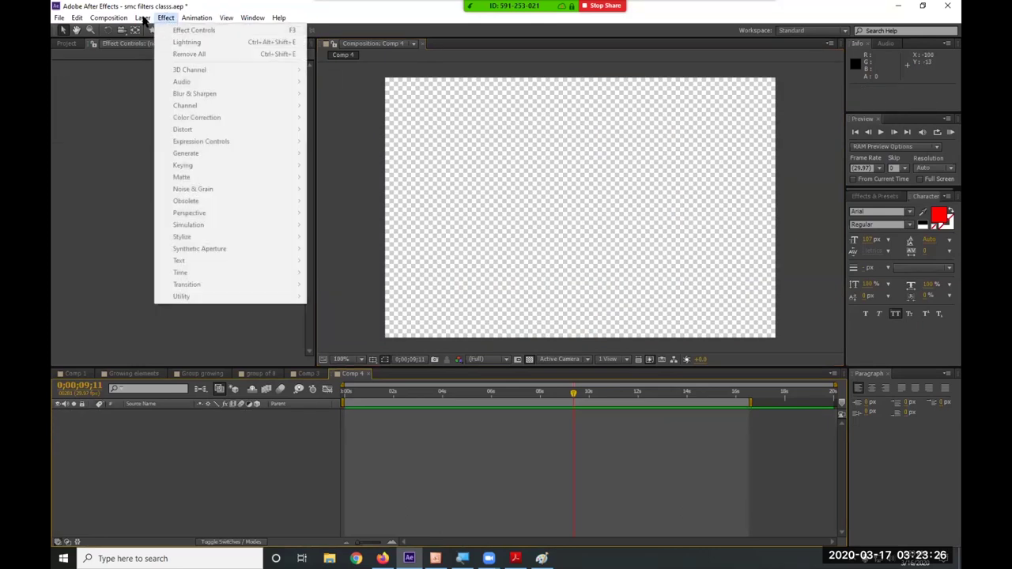
mouse_move(142, 17)
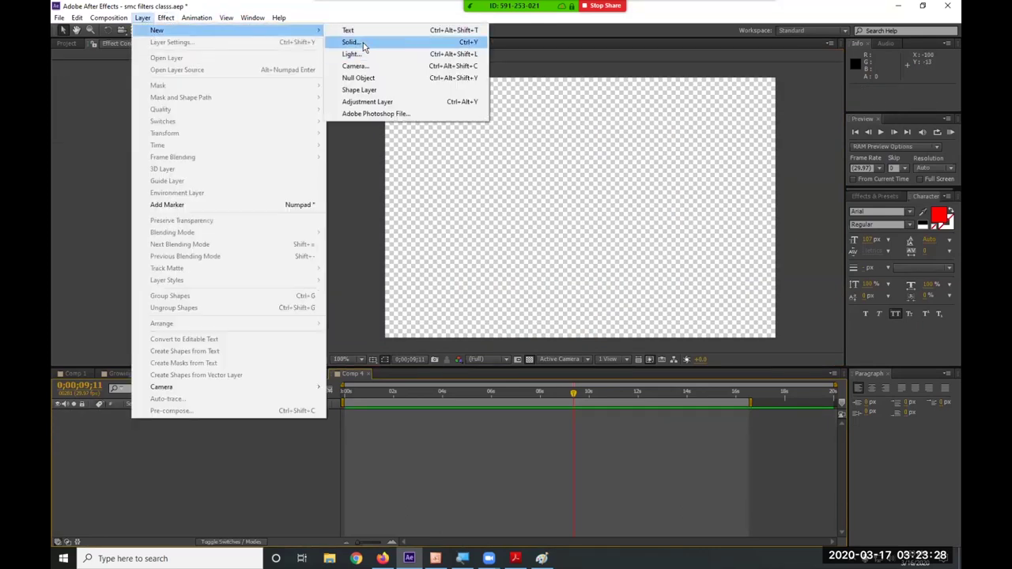
left_click(351, 42)
left_click(345, 270)
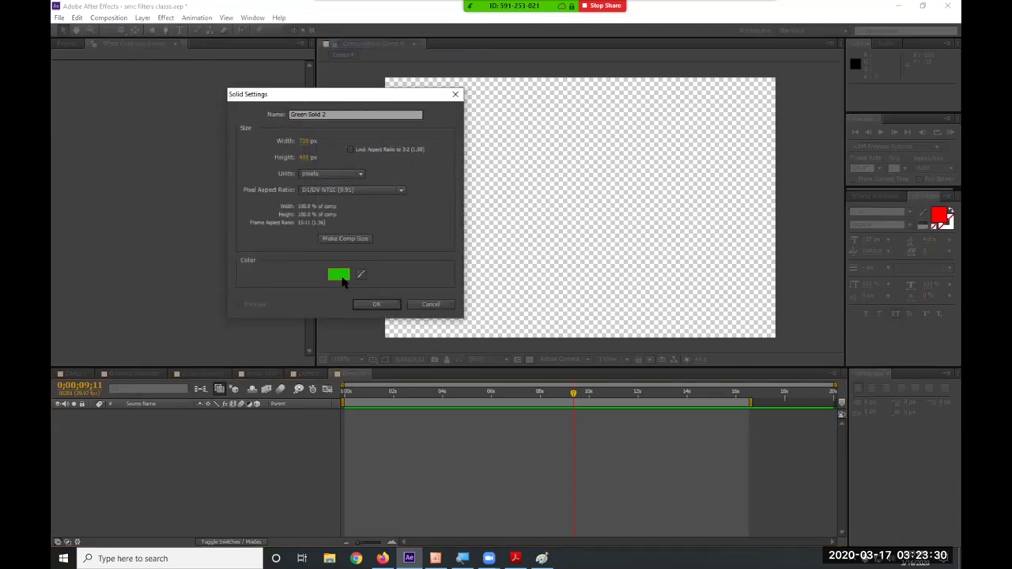
left_click(527, 257)
left_click(513, 275)
left_click(612, 213)
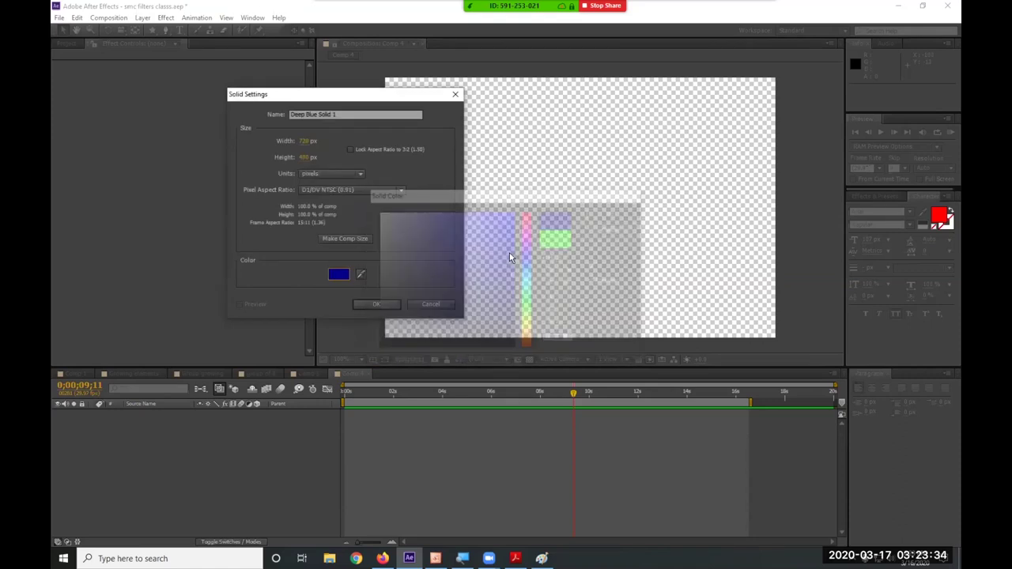
left_click(387, 303)
Apply Advanced Lightning to the deep blue solid, with its Origin at about 342, 27 and Direction at about 313, 333.
left_click(165, 17)
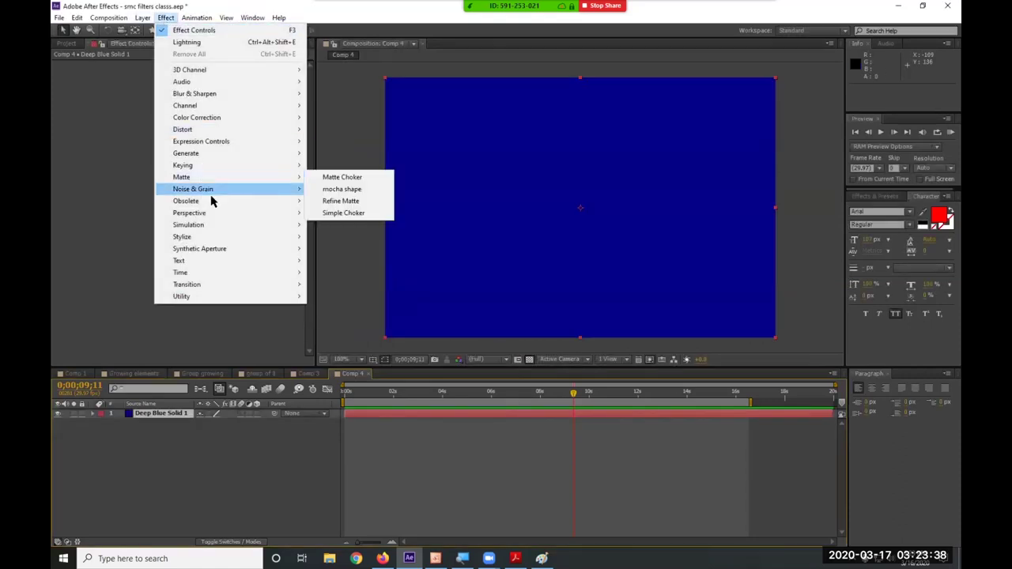
mouse_move(225, 224)
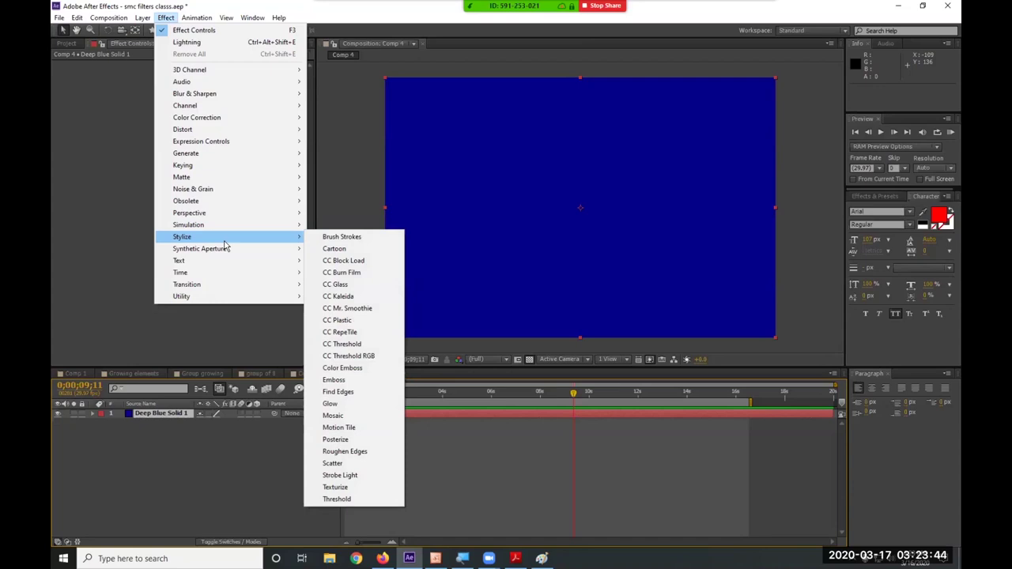
mouse_move(217, 153)
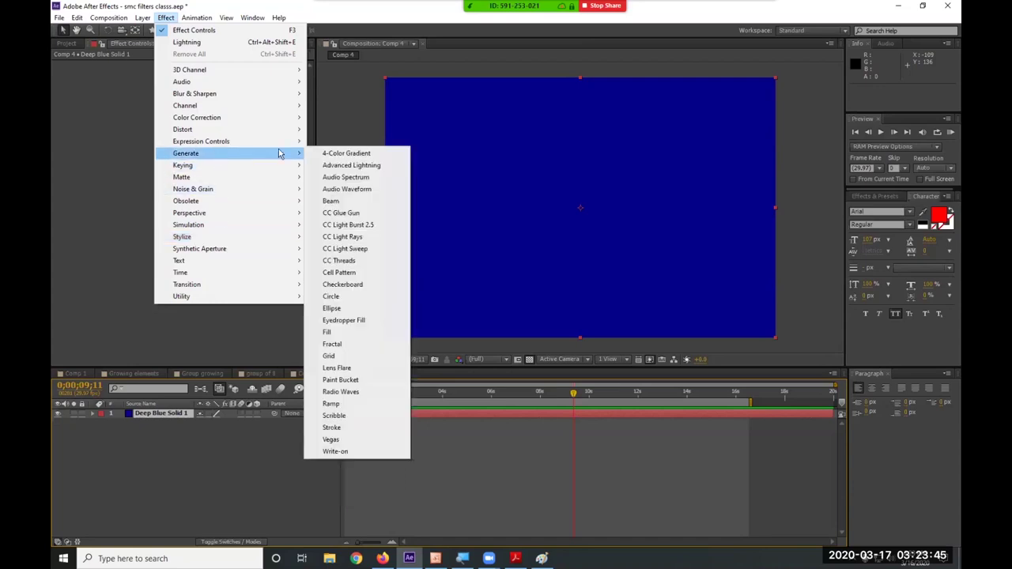
left_click(351, 165)
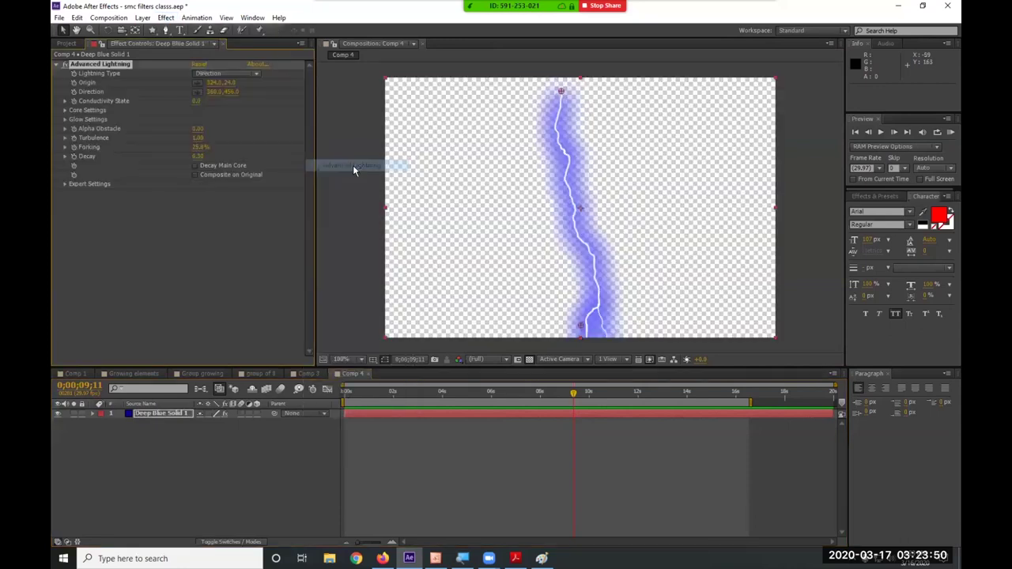
left_click_drag(578, 330, 555, 256)
left_click_drag(559, 94, 570, 93)
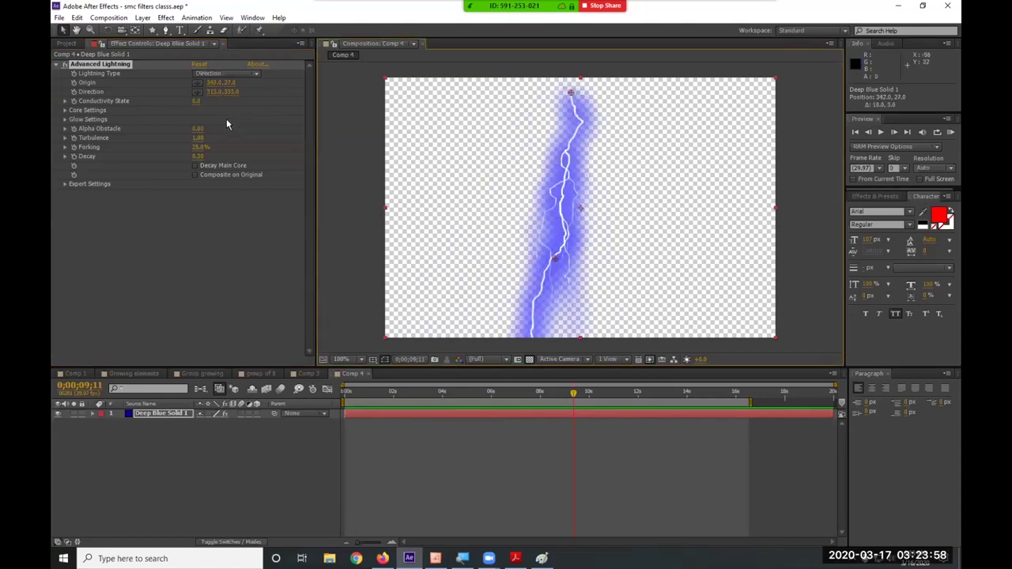
Set the lightning's Alpha Obstacle to about 0.33, Turbulence to 1.22, Forking to 88.1% and Decay to 0.37.
left_click(64, 109)
left_click(66, 147)
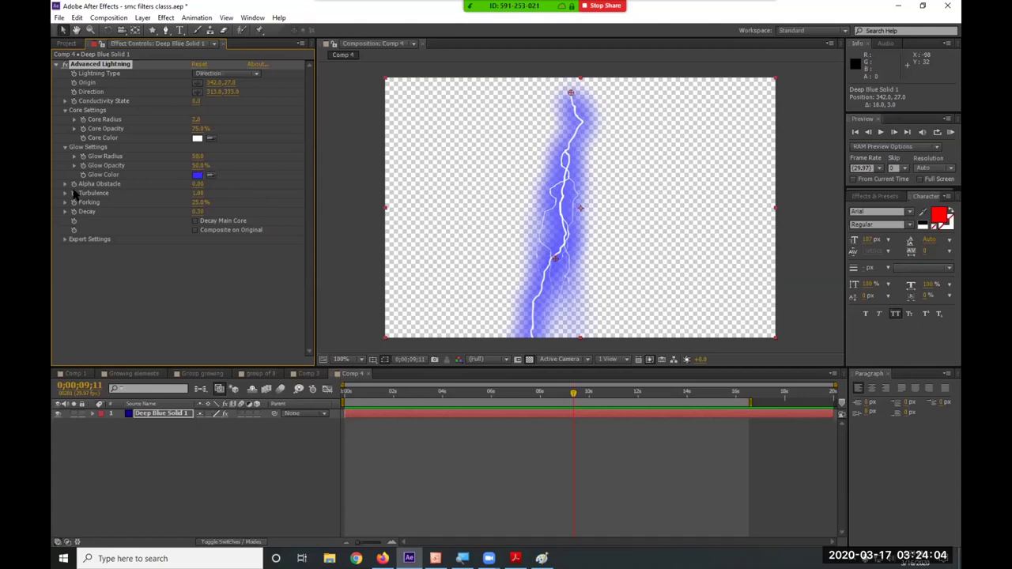
left_click(65, 185)
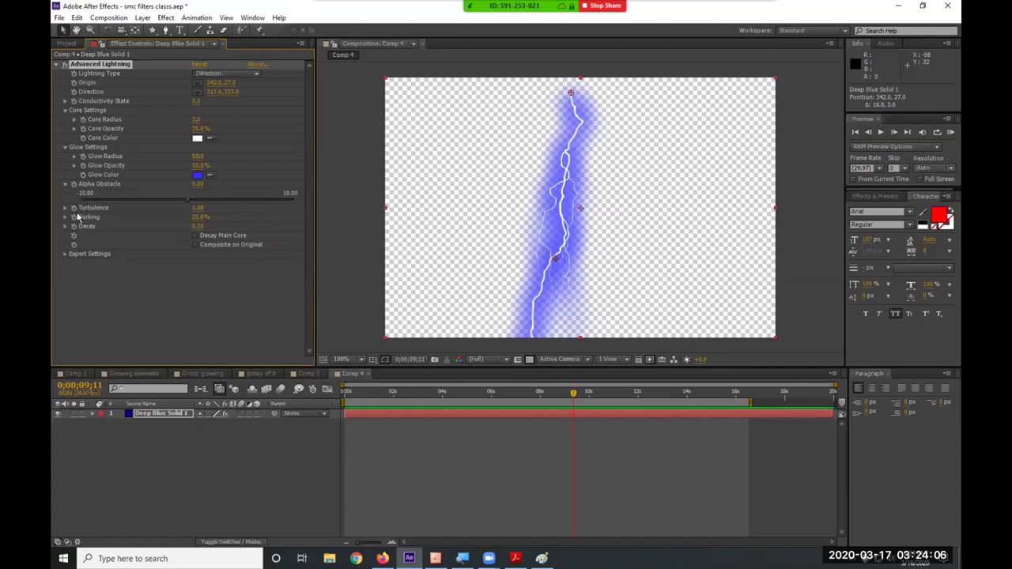
left_click(65, 208)
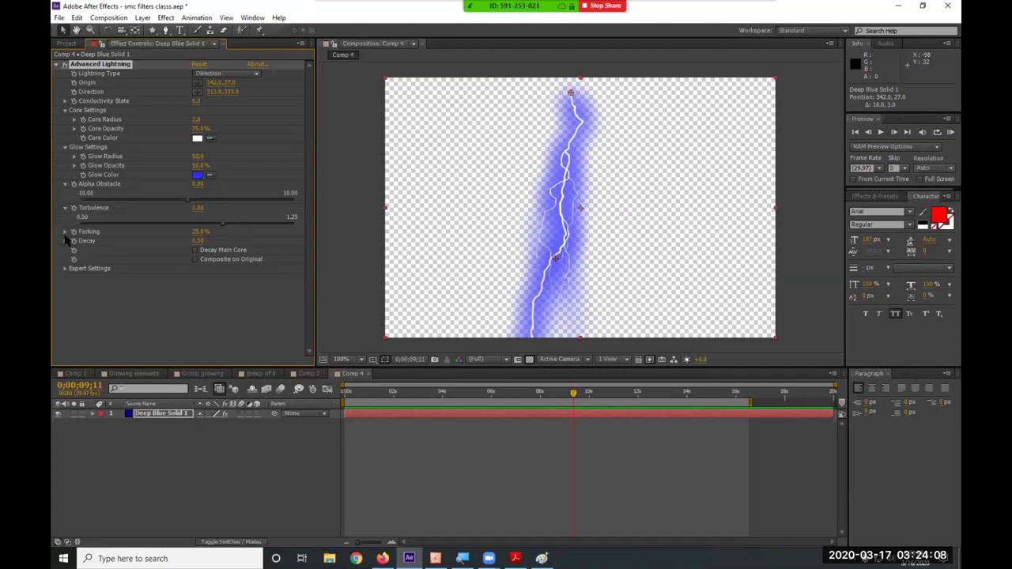
left_click(66, 232)
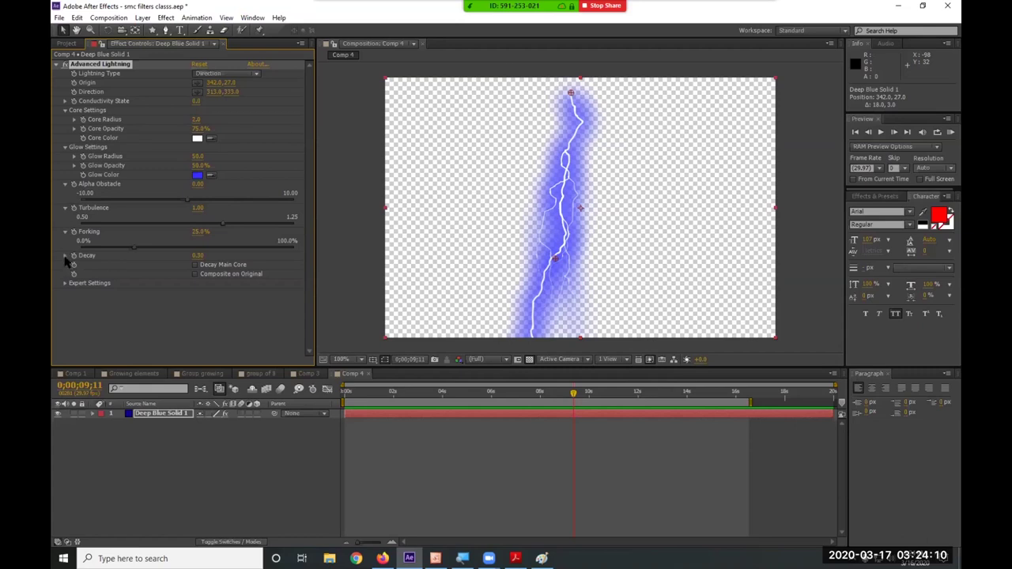
left_click(66, 255)
left_click_drag(222, 223, 264, 224)
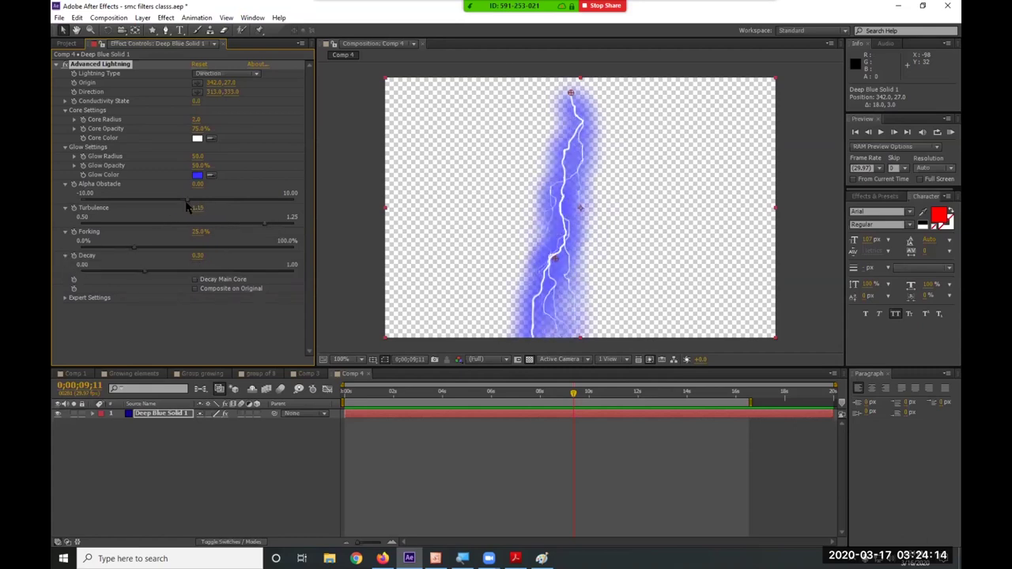
mouse_move(185, 201)
left_mouse_down()
mouse_move(250, 201)
mouse_move(132, 199)
mouse_move(190, 199)
left_mouse_up()
left_click_drag(262, 225, 285, 229)
left_click_drag(136, 245, 270, 248)
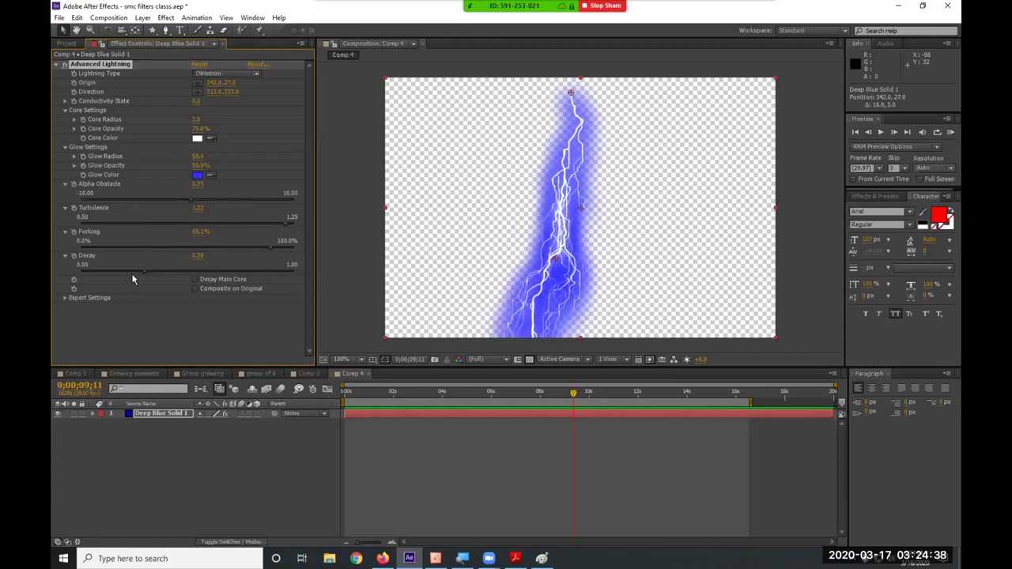
mouse_move(145, 272)
left_mouse_down()
mouse_move(205, 269)
mouse_move(56, 264)
mouse_move(159, 257)
left_mouse_up()
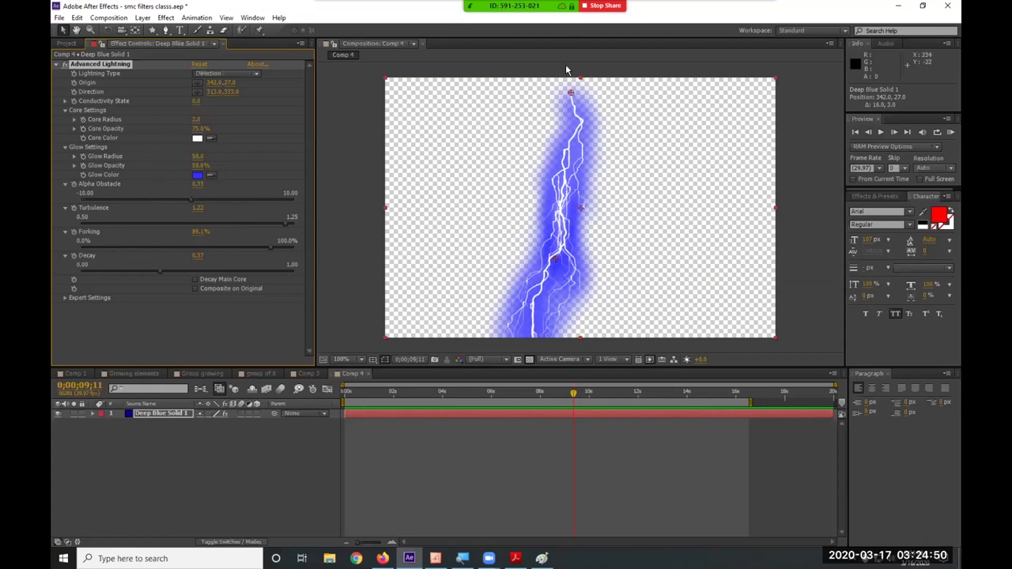
Move the lightning's Origin to about 34, 21 and Direction to about 505, 288, and reveal the Conductivity State slider.
left_click_drag(571, 92, 435, 103)
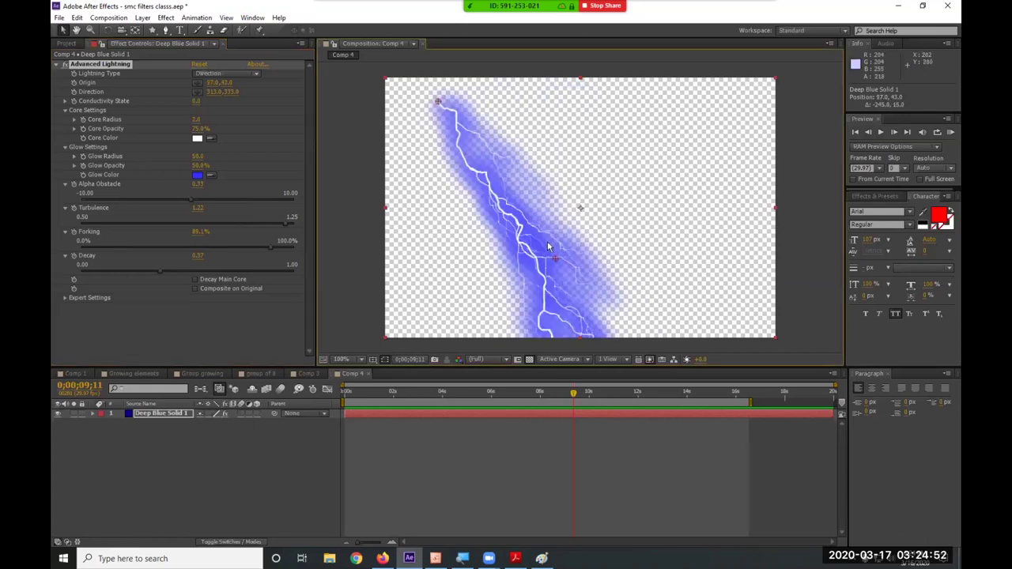
left_click_drag(562, 260, 662, 237)
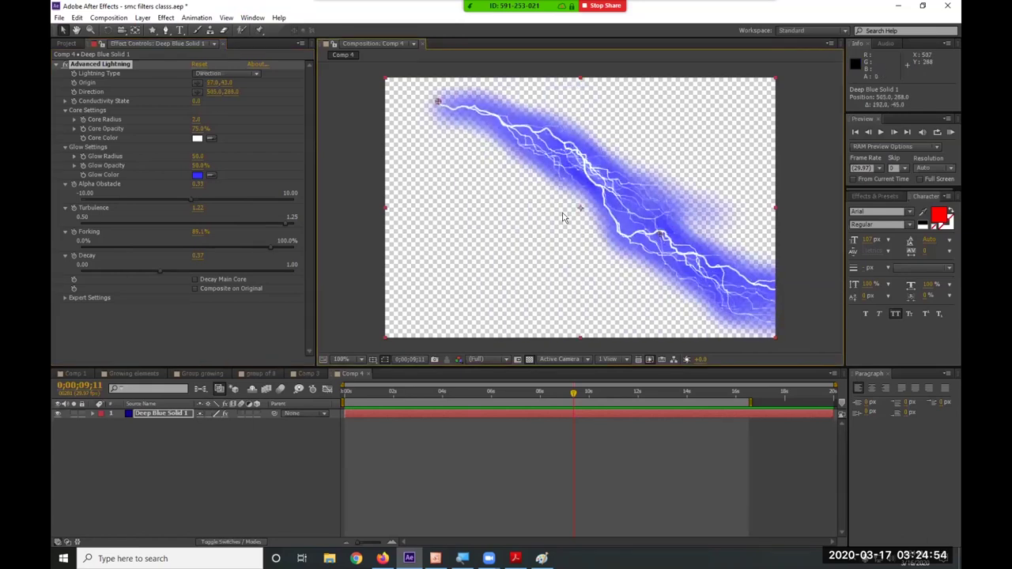
left_click_drag(443, 102, 405, 92)
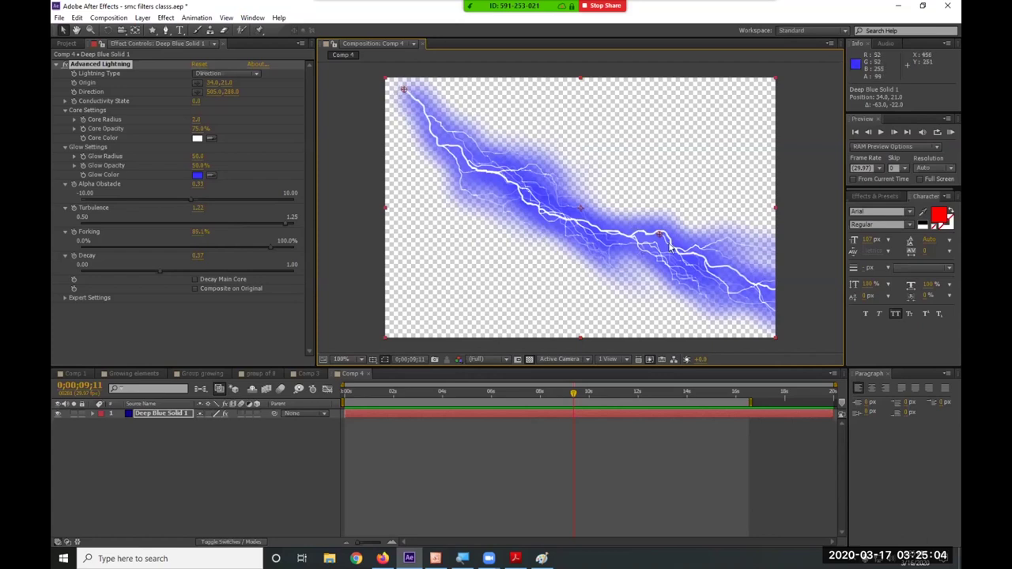
left_click(67, 98)
left_click(66, 100)
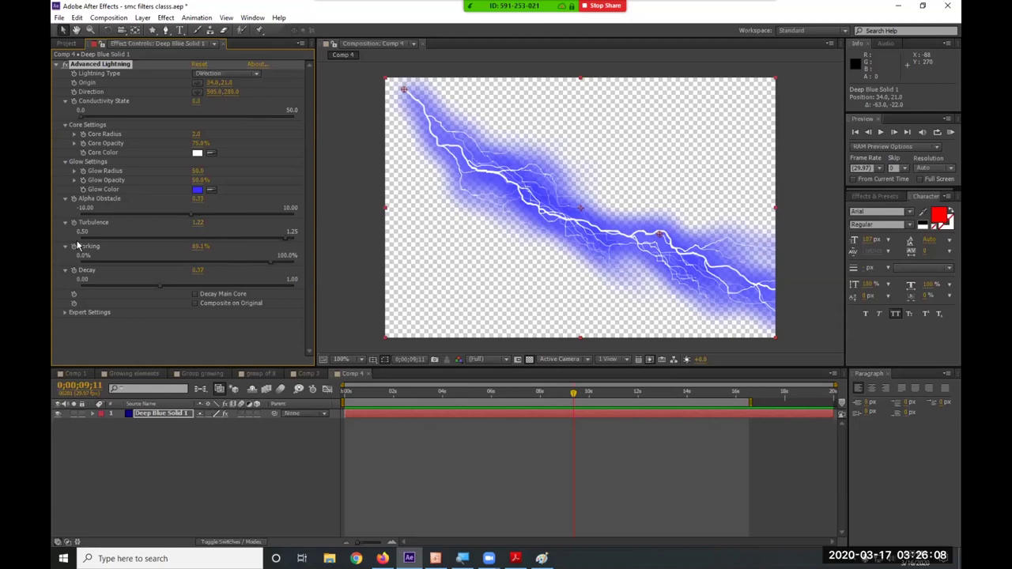
Collapse the lightning's Conductivity State and Core Settings, and move its Origin to about 383, 24.
left_click(65, 102)
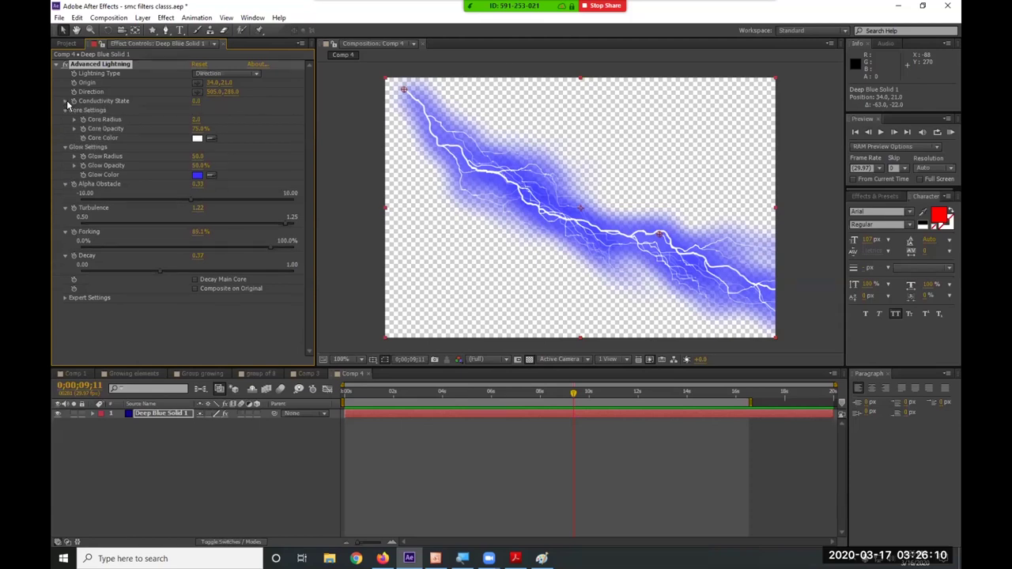
left_click(66, 110)
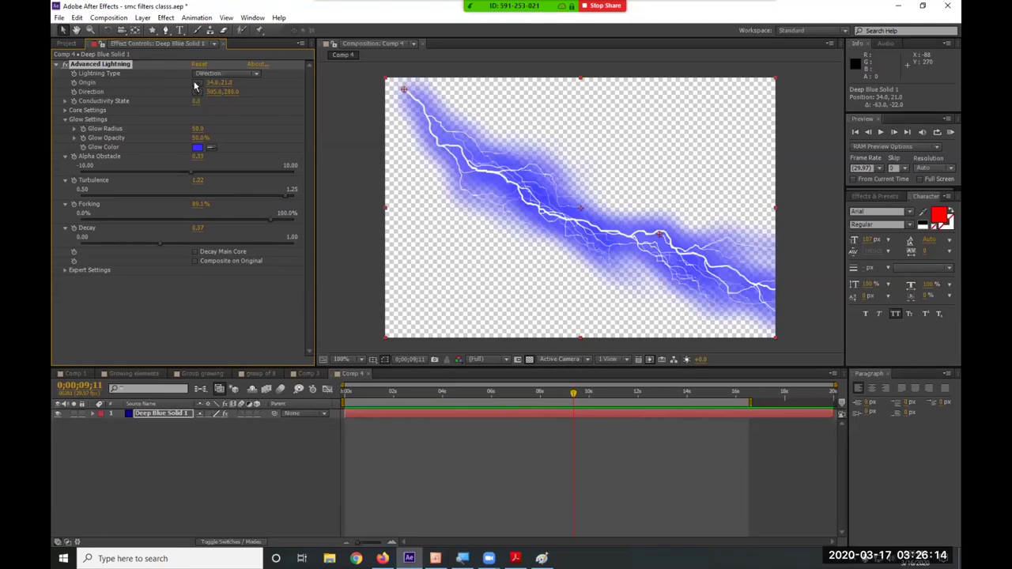
left_click_drag(404, 89, 595, 92)
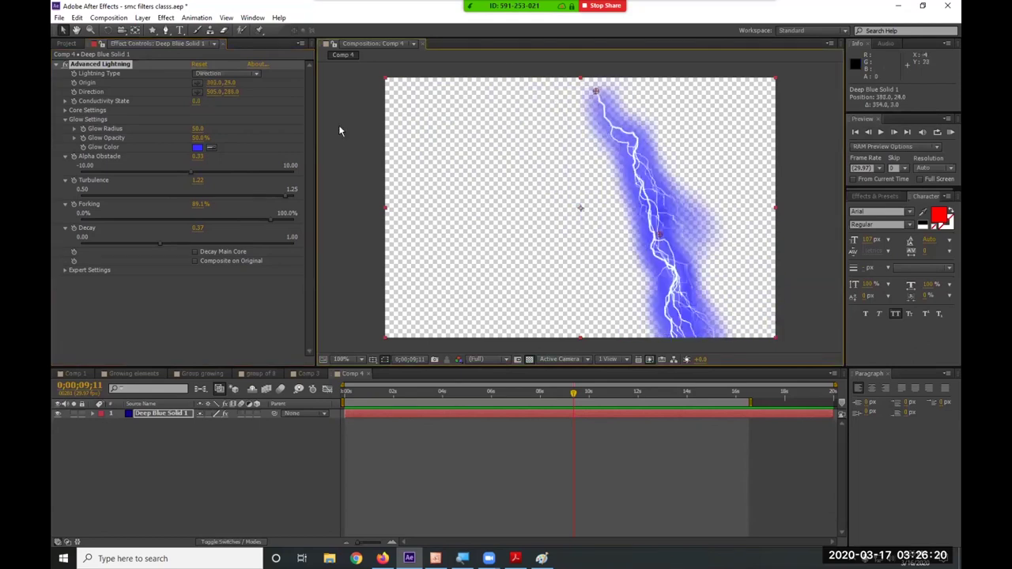
left_click(105, 91)
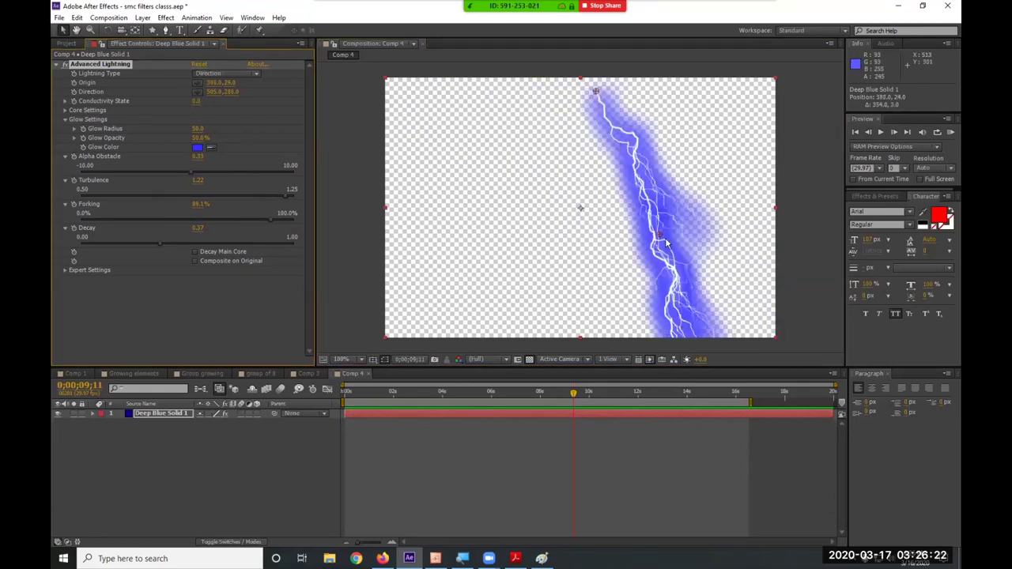
Swing the lightning across the frame, moving its Direction to about 167, 314 and its Origin to about 674, 39.
left_click_drag(656, 237, 722, 243)
left_click_drag(530, 251, 463, 244)
left_click_drag(595, 91, 599, 92)
left_click_drag(716, 109, 750, 98)
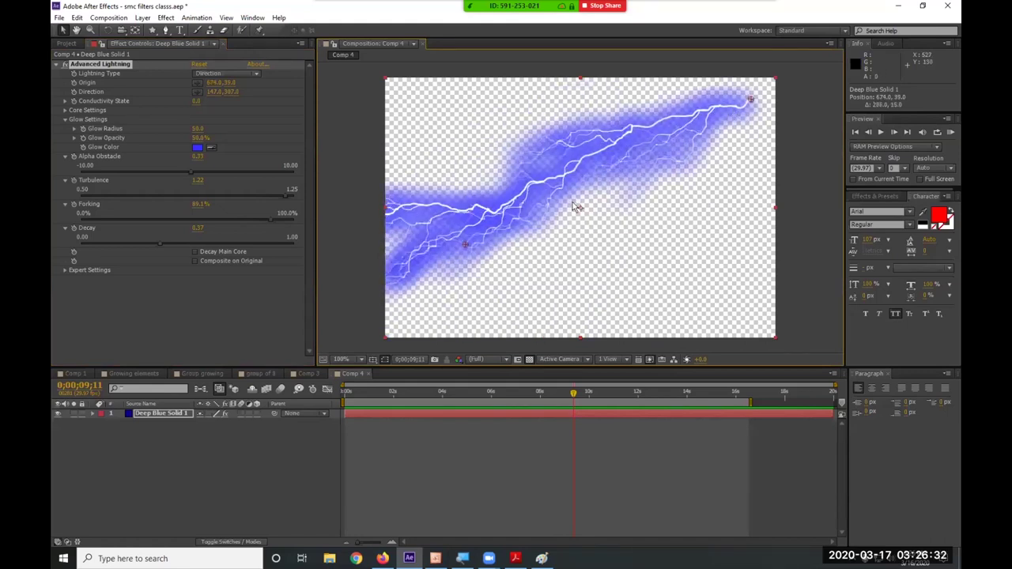
mouse_move(467, 246)
left_mouse_down()
mouse_move(458, 256)
mouse_move(442, 219)
mouse_move(485, 299)
mouse_move(475, 248)
left_mouse_up()
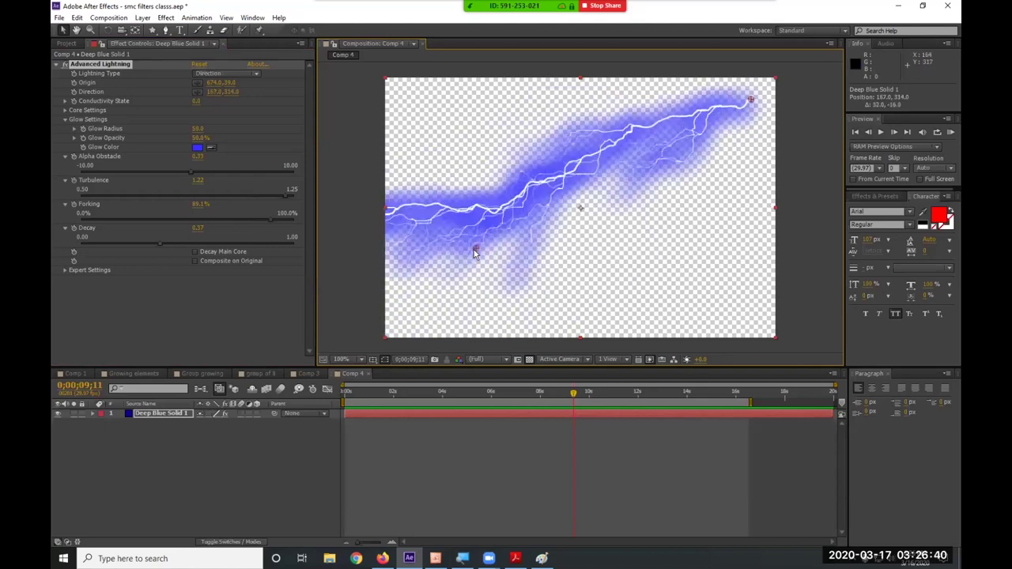
Preview the lightning in Comp 4 from the first frame.
key("Home")
left_click(324, 417)
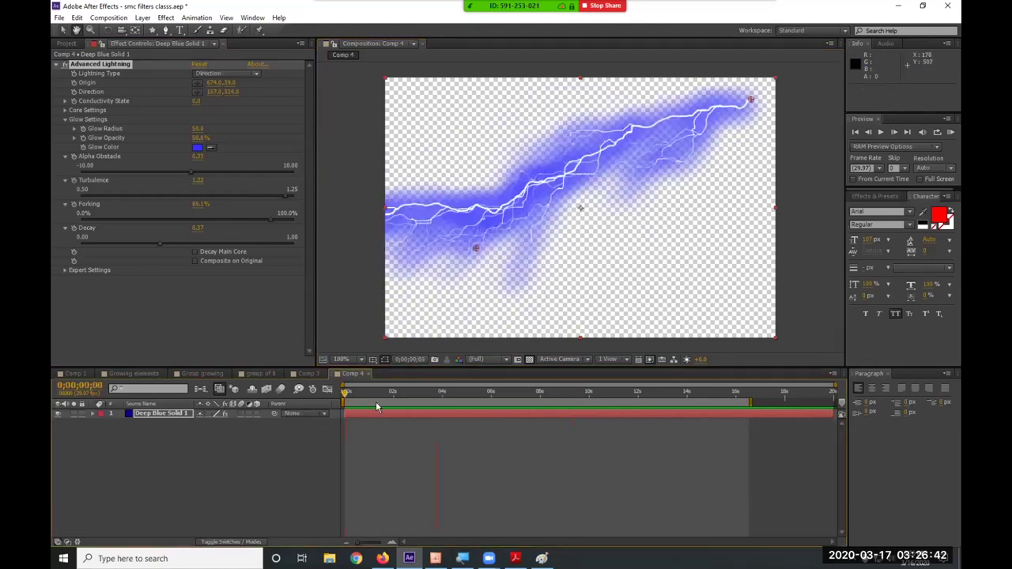
key("space")
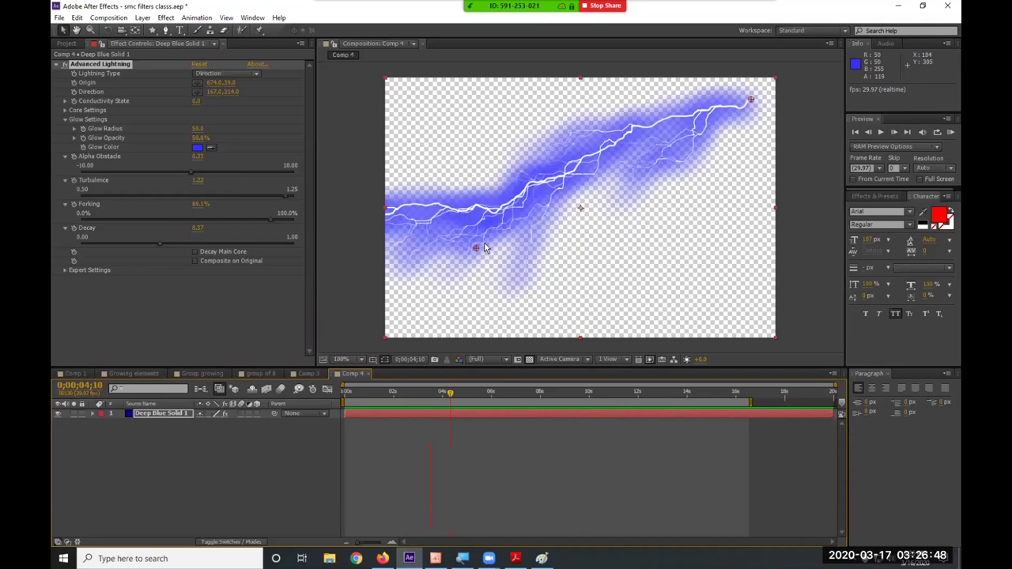
Keyframe the lightning's Direction at 0;00;04;10, add a second keyframe at about 186, 348, and shift that one to about 0;00;09;03.
left_click(74, 92)
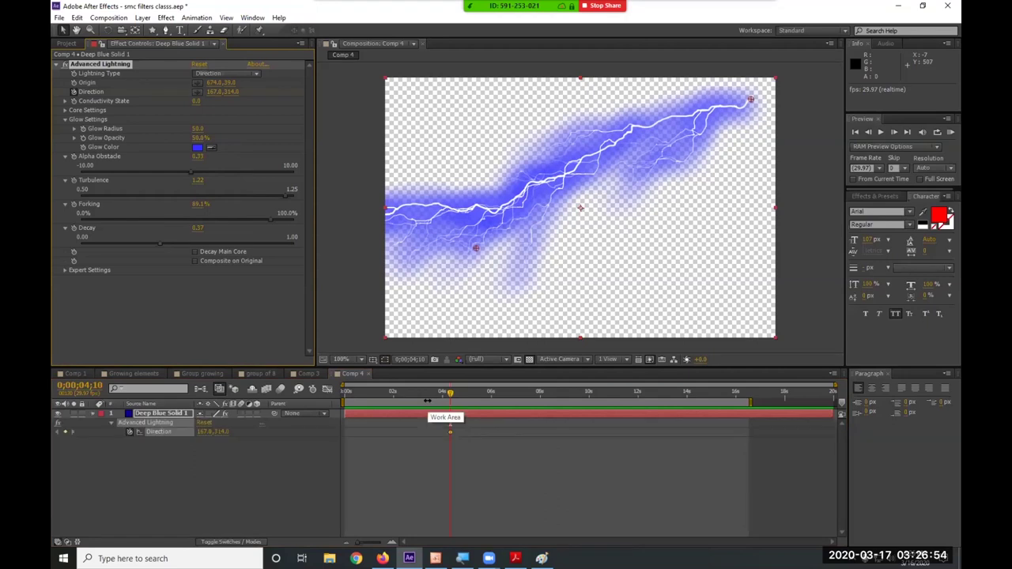
left_click_drag(450, 400, 455, 401)
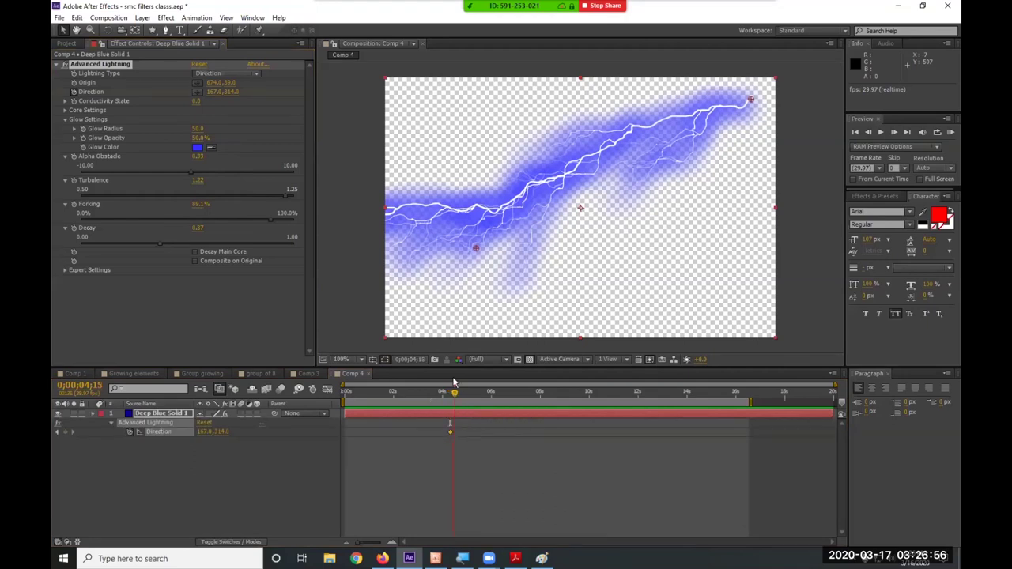
left_click_drag(476, 250, 485, 265)
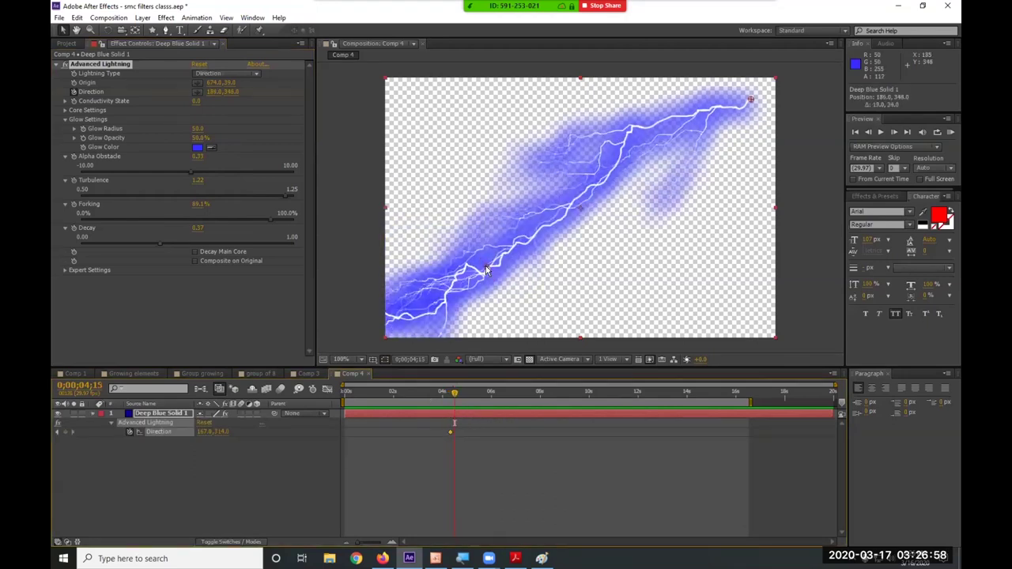
key("Page_Up")
left_click(395, 390)
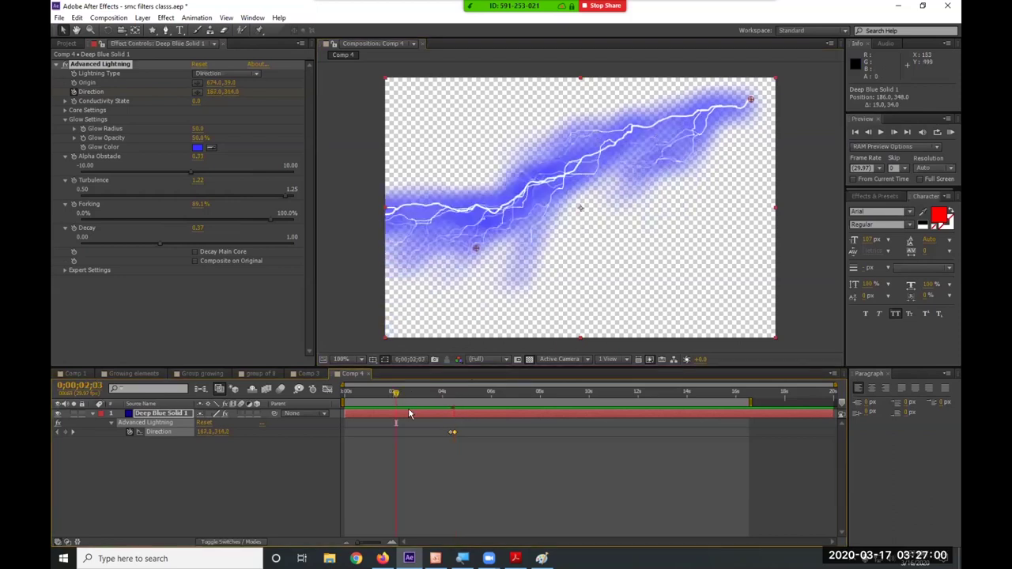
left_click_drag(454, 432, 567, 434)
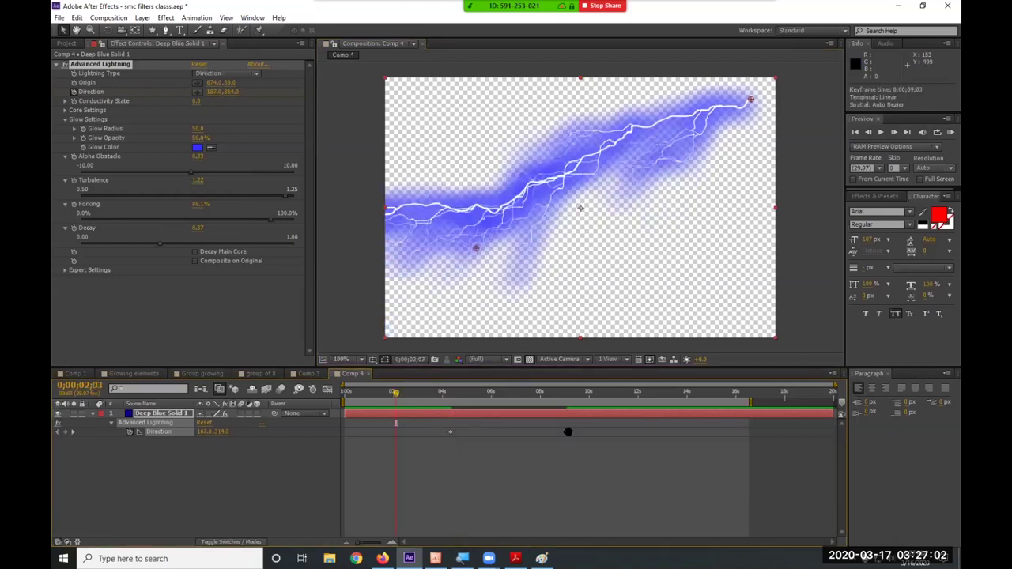
Preview the moving bolt, add a middle Direction keyframe with the point raised, and shift it to 0;00;06;23.
key("space")
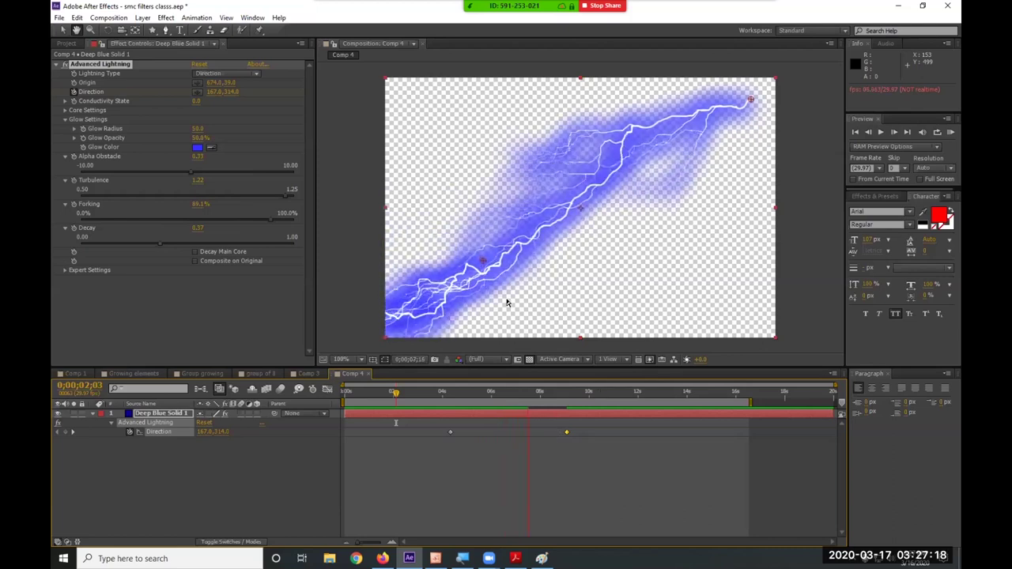
left_click(488, 263)
left_click_drag(484, 264, 455, 164)
left_click_drag(529, 432, 510, 433)
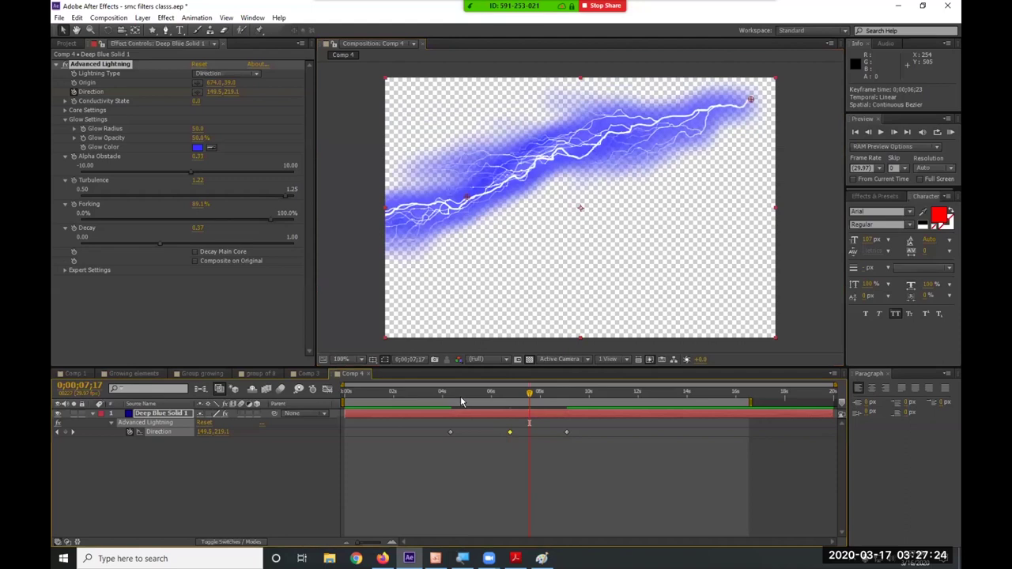
key("KP_0")
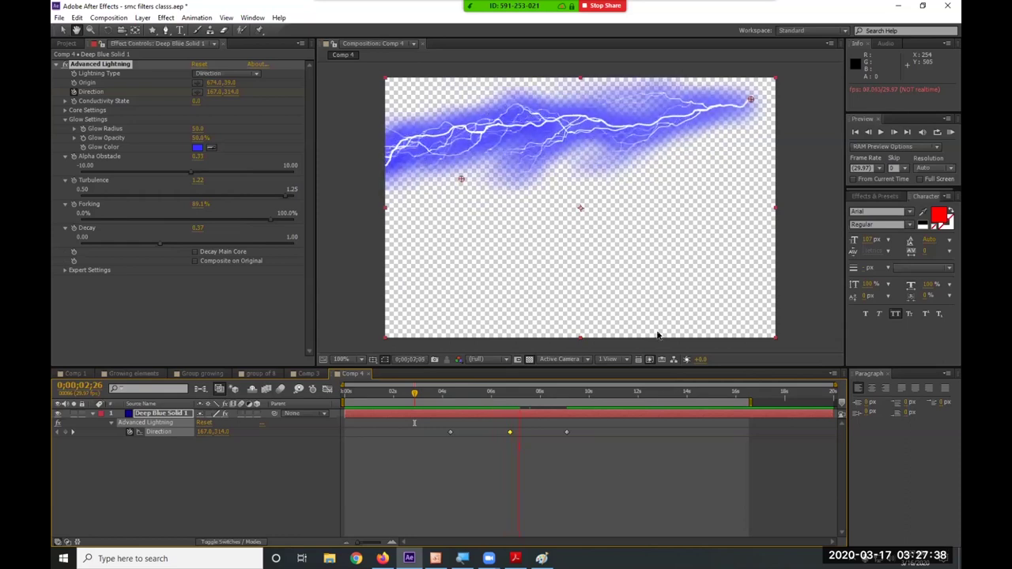
Stop the preview and delete all the Direction keyframes.
key("space")
left_click_drag(626, 441, 434, 432)
key("Delete")
Make the bolt strike downward by moving its Origin to about 309, -24 and its Direction to about 299, 338.
left_click_drag(462, 183, 563, 262)
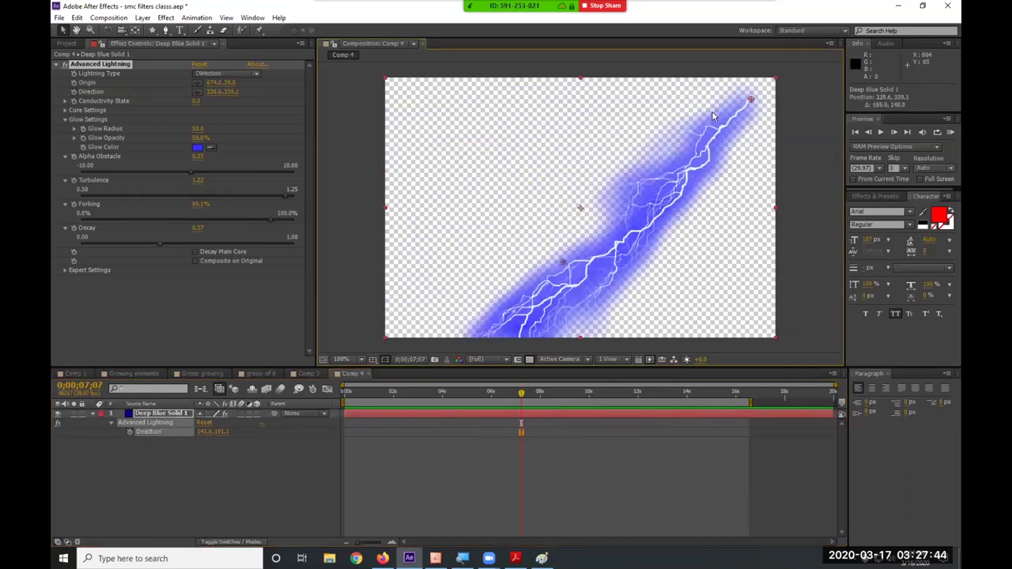
left_click_drag(751, 99, 749, 98)
left_click_drag(622, 78, 555, 71)
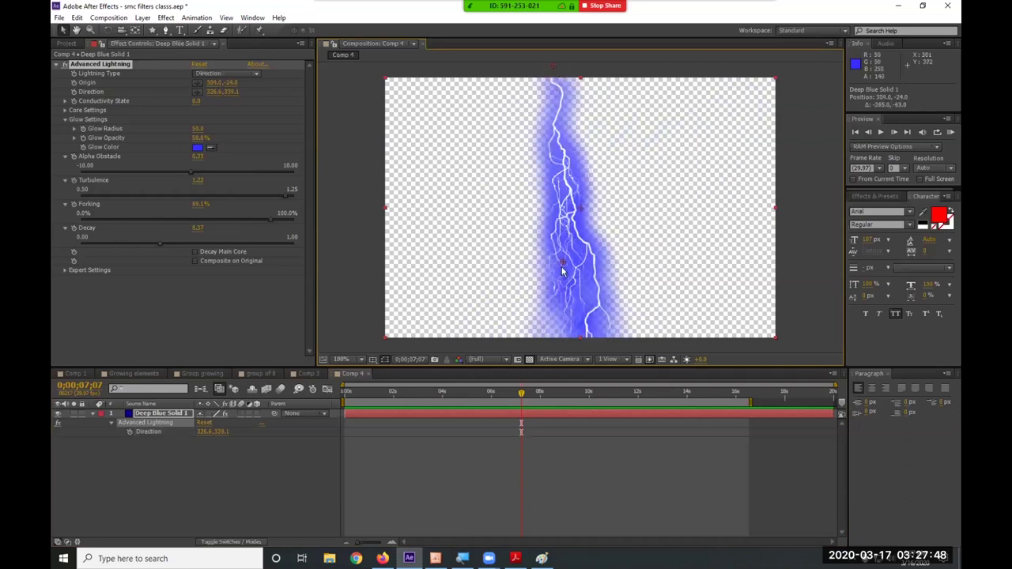
left_click_drag(560, 260, 545, 259)
Start keyframing Direction at 0;00;02;00 and set it to about 307, 345 at 0;00;02;03.
left_click(381, 391)
left_click(393, 393)
left_click_drag(521, 431, 393, 432)
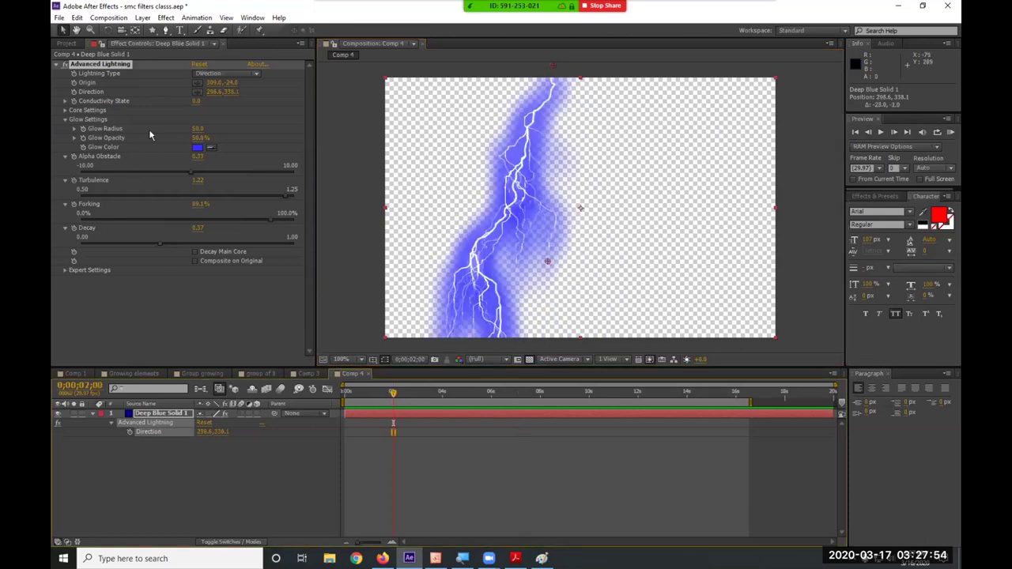
left_click(73, 86)
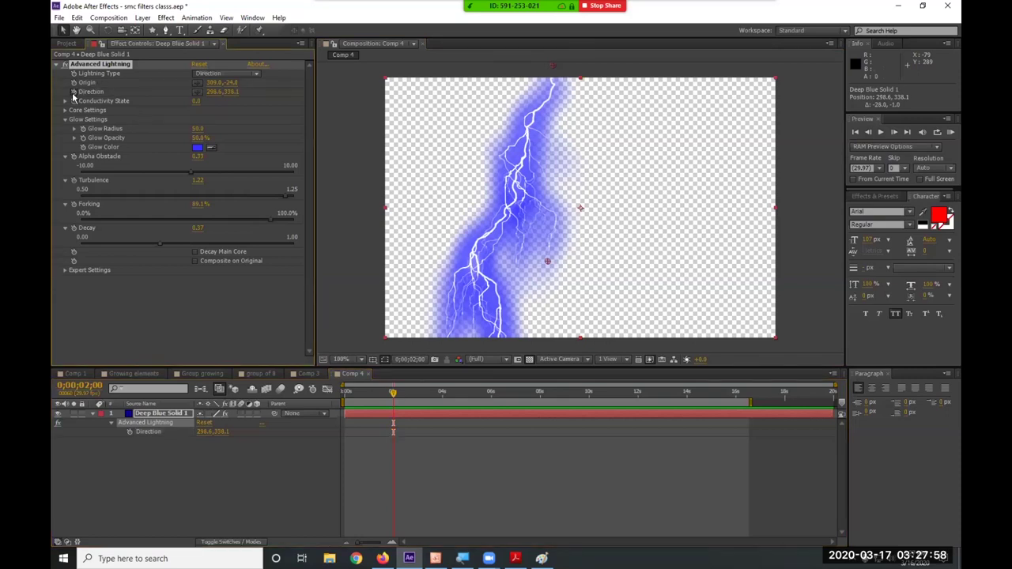
left_click(74, 92)
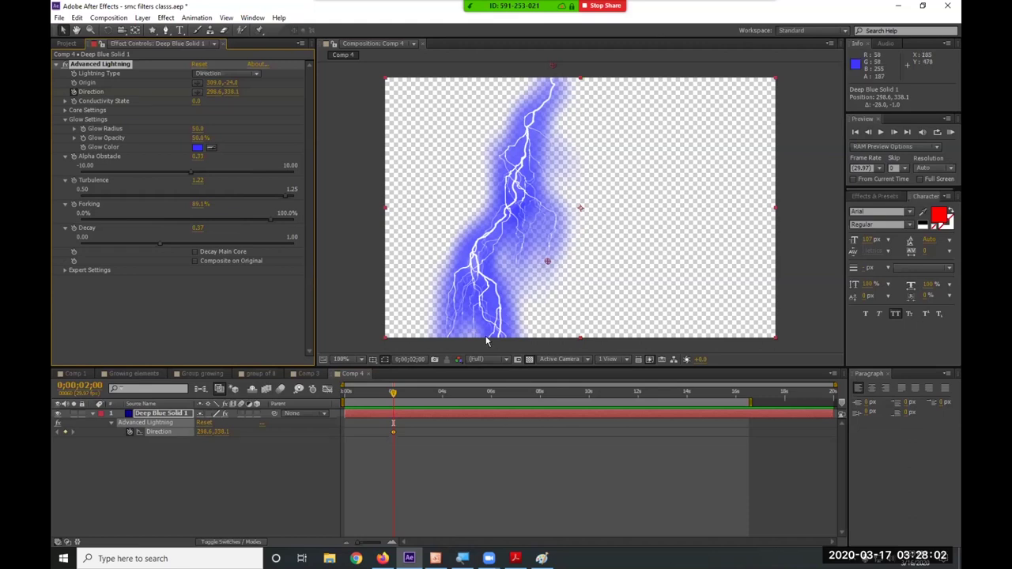
left_click(397, 393)
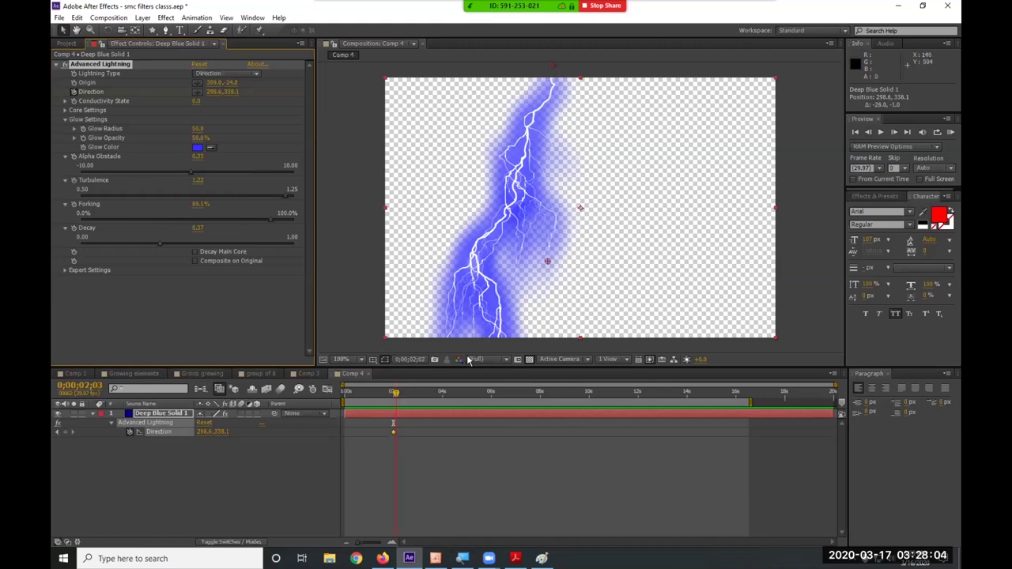
left_click_drag(550, 264, 555, 268)
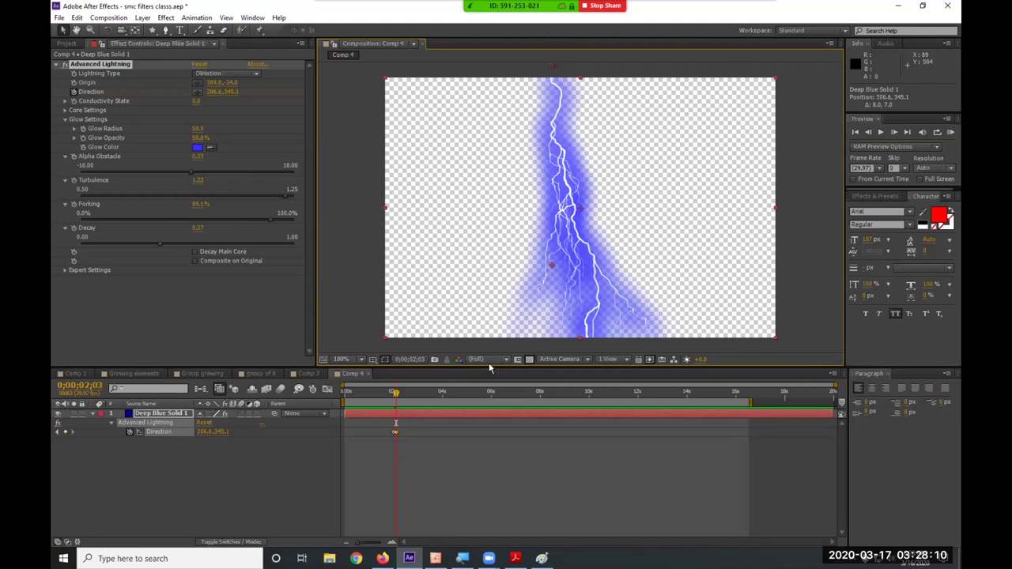
Preview the flicker, then trim the solid layer to start at 0;00;01;29 and end at 0;00;02;06.
left_click_drag(395, 394, 377, 395)
key("space")
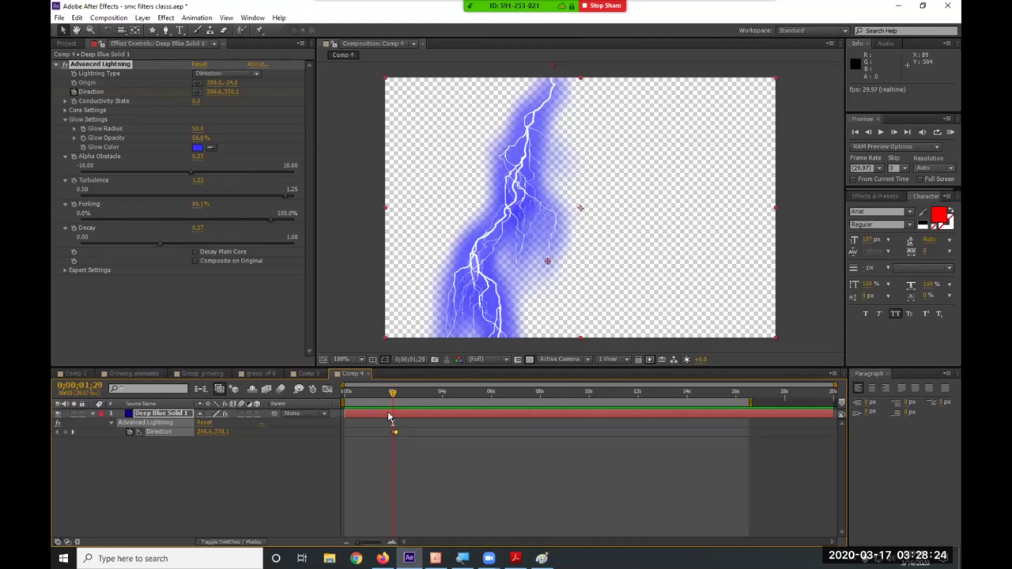
key("alt+bracketleft")
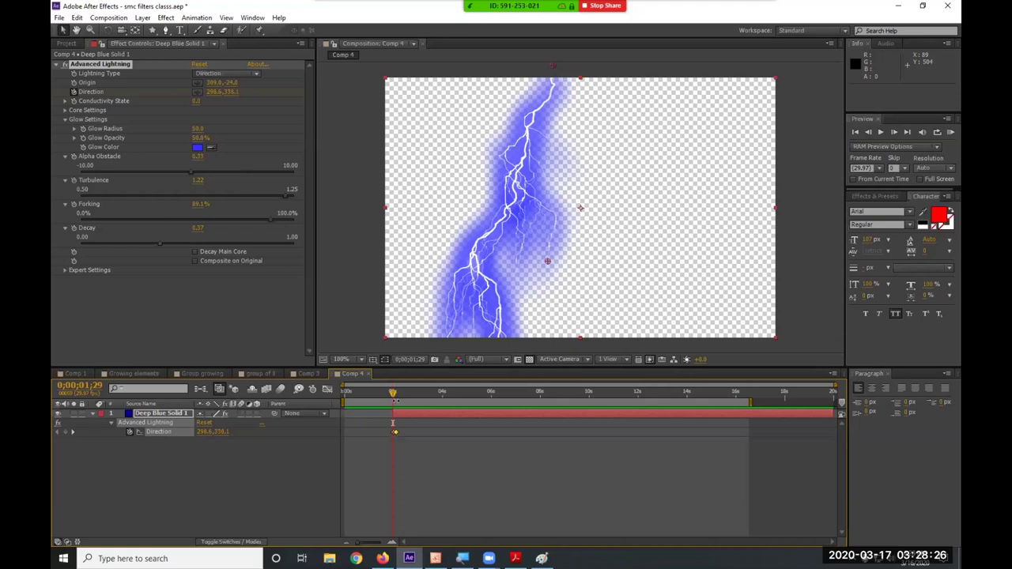
left_click_drag(393, 394, 399, 397)
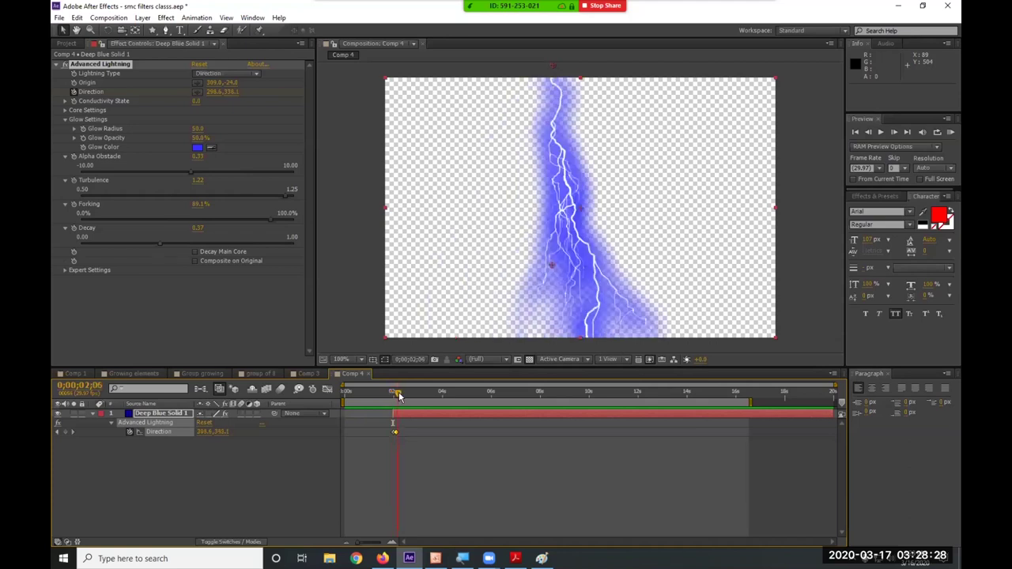
key("alt+bracketright")
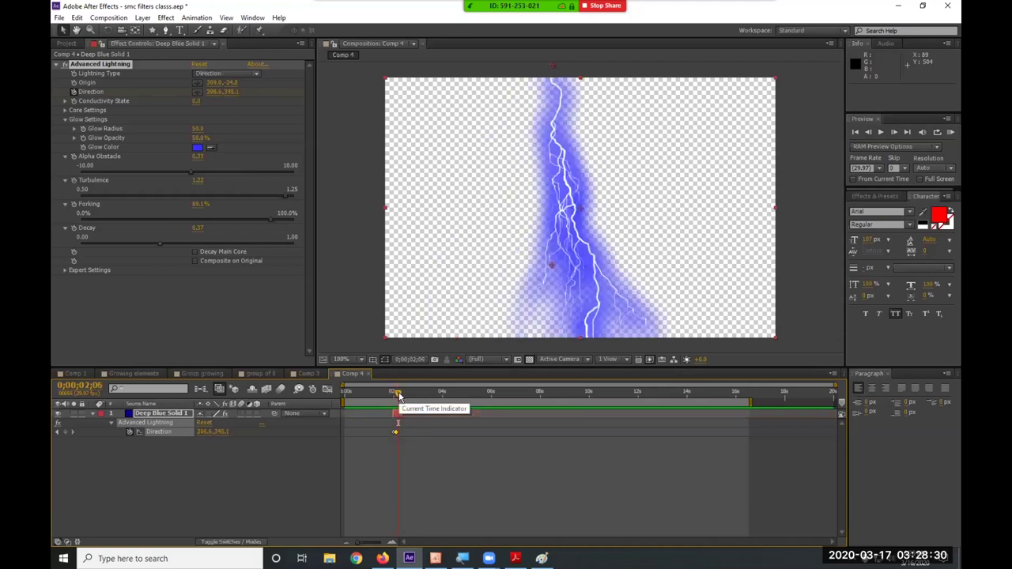
left_click(399, 423)
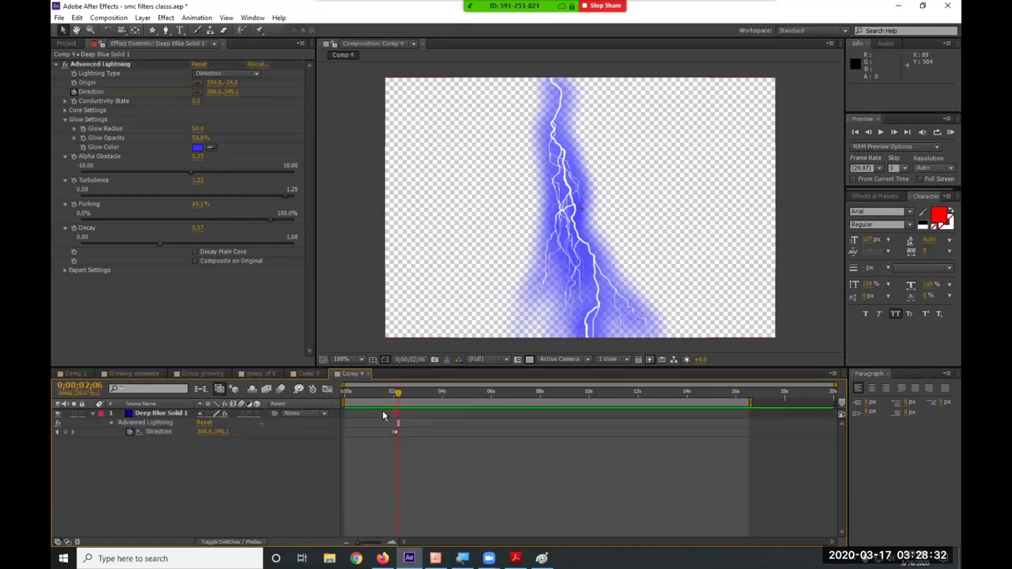
Shorten the trimmed solid layer so that it ends at 0;00;02;02.
left_click(392, 543)
left_click(392, 542)
left_click_drag(396, 398, 360, 399)
scroll(411, 388, "left", 3)
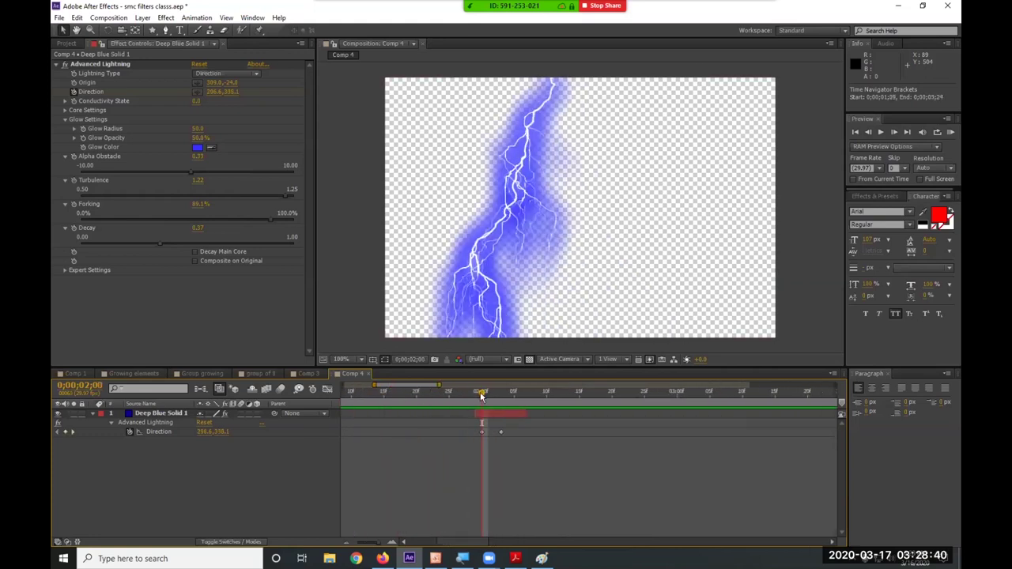
key("Page_Up")
key("Page_Up")
left_click_drag(522, 412, 505, 412)
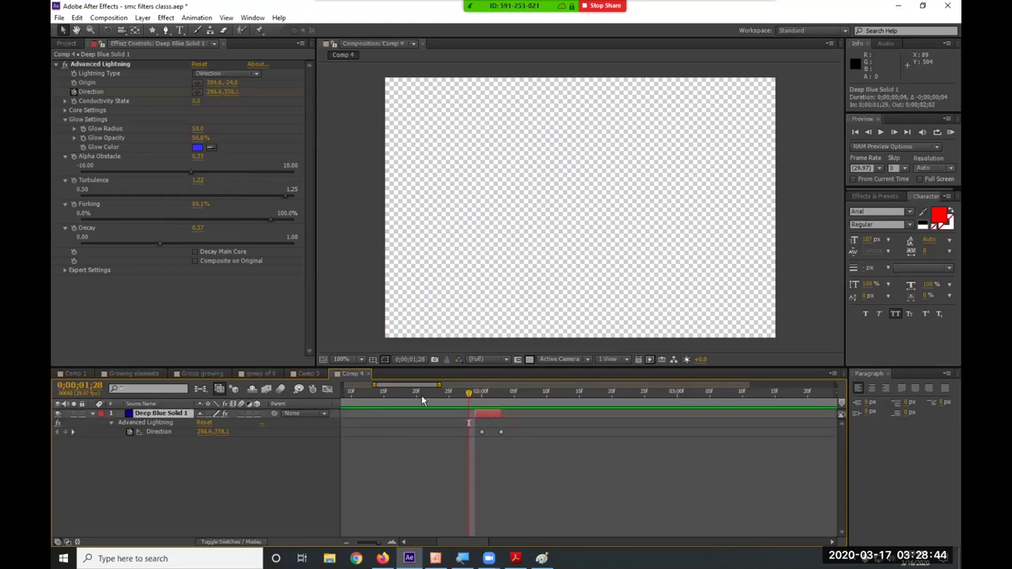
Place Sand & the Sea 005.jpg beneath the lightning solid in Comp 4 and preview the flash from 0;00;01;26.
left_click(66, 43)
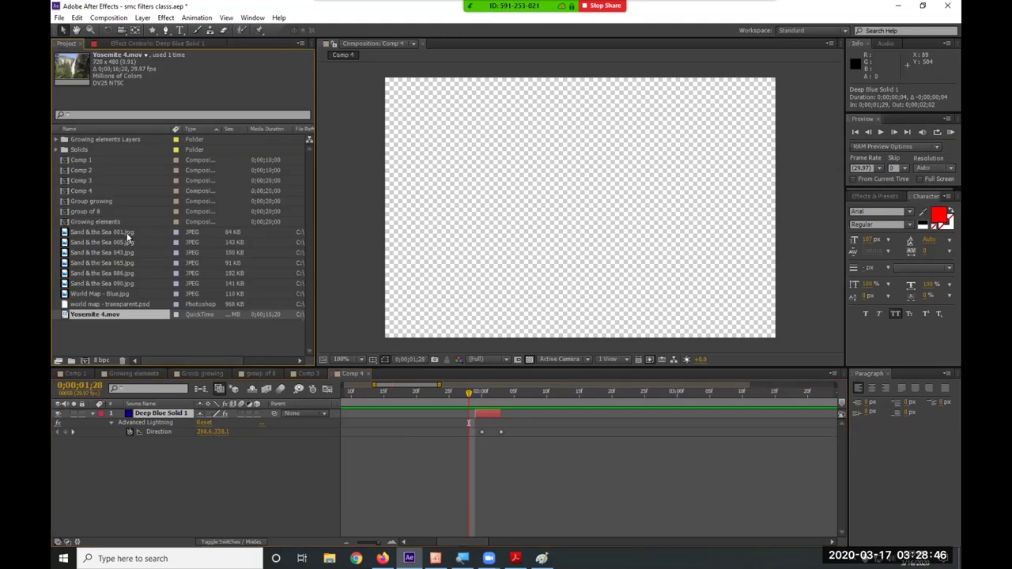
left_click(98, 242)
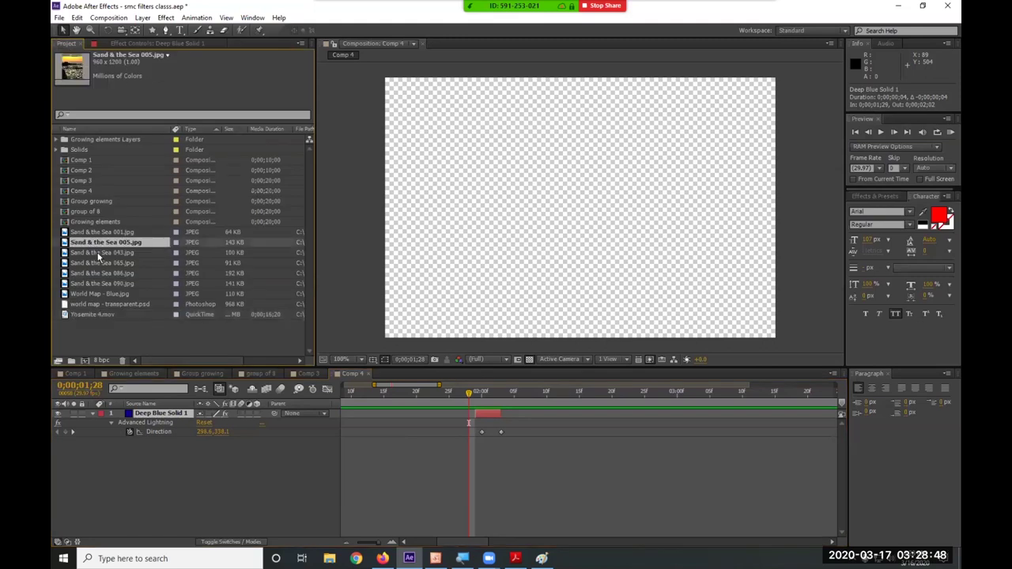
left_click_drag(114, 391, 126, 475)
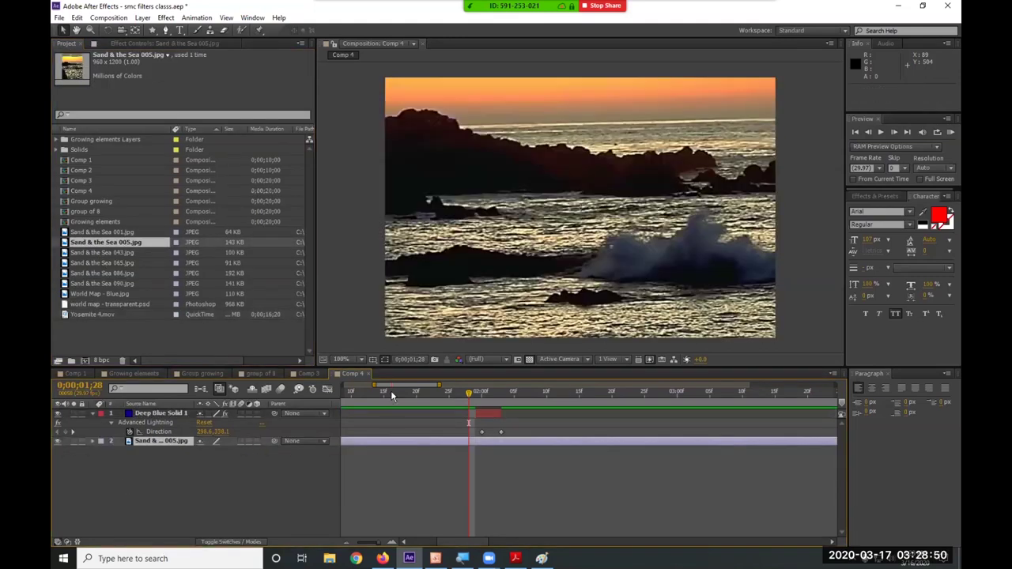
left_click(455, 393)
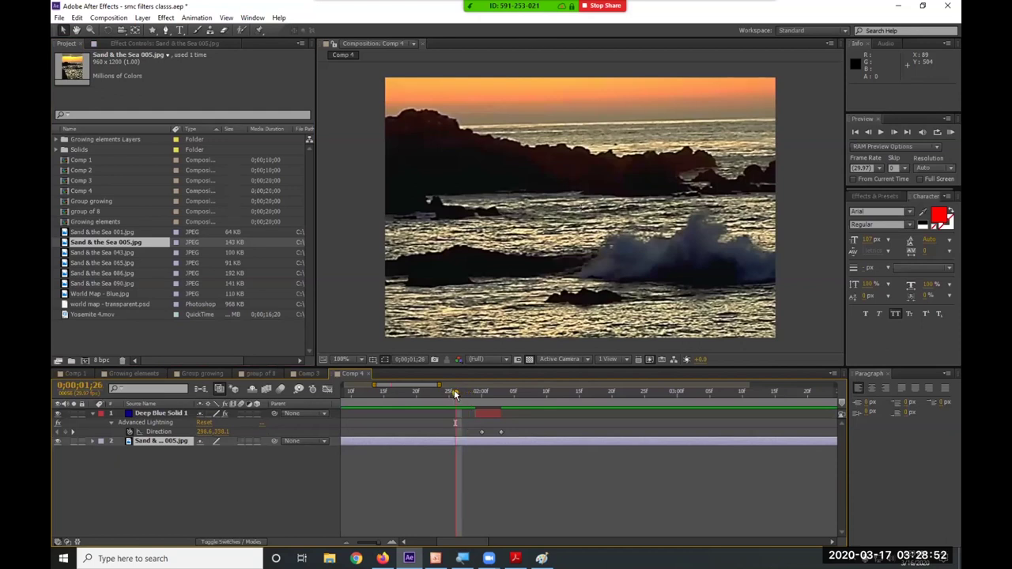
key("space")
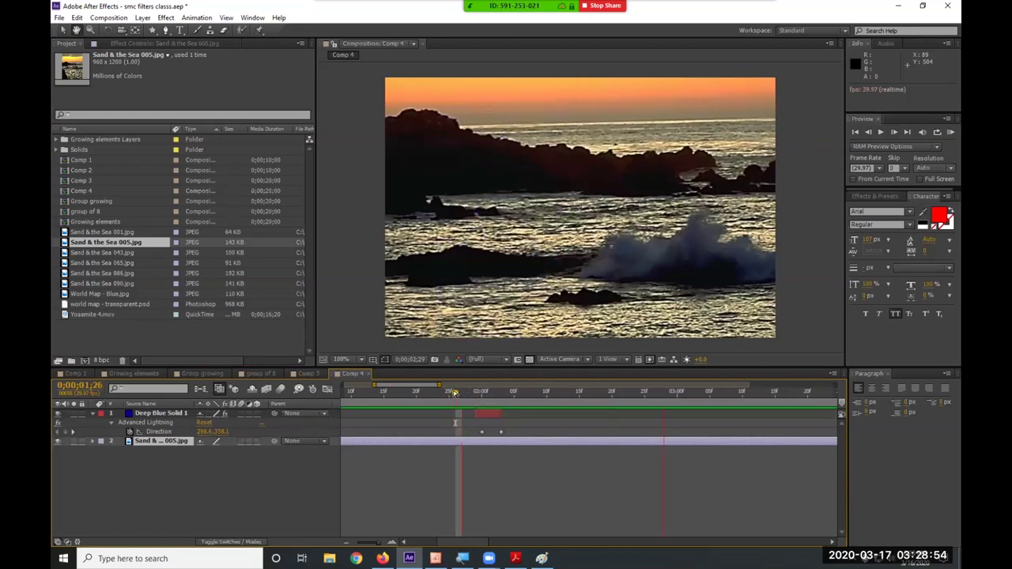
Preview the lightning flash over the seascape from the start of Comp 4.
left_click_drag(440, 385, 578, 386)
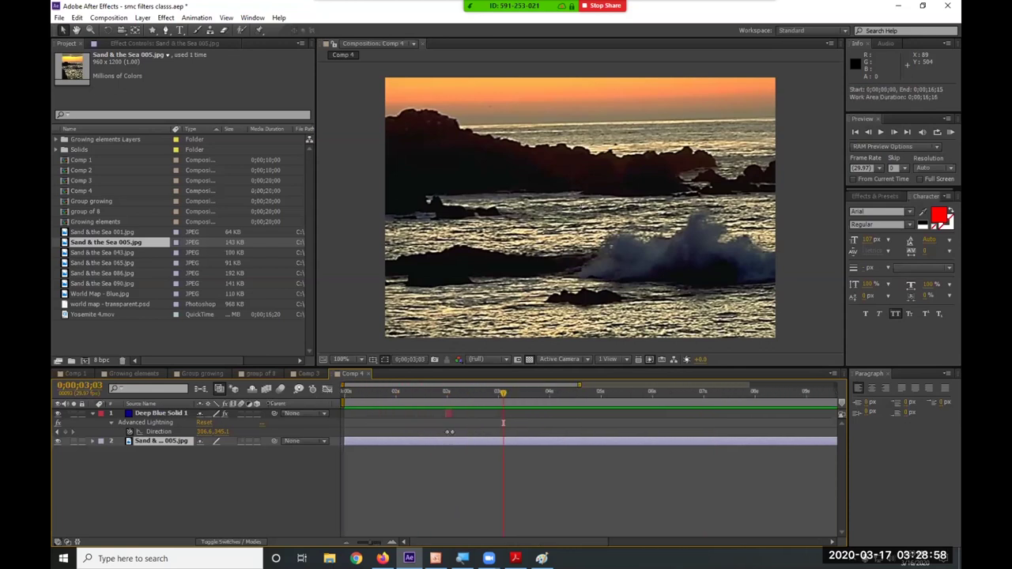
key("KP_0")
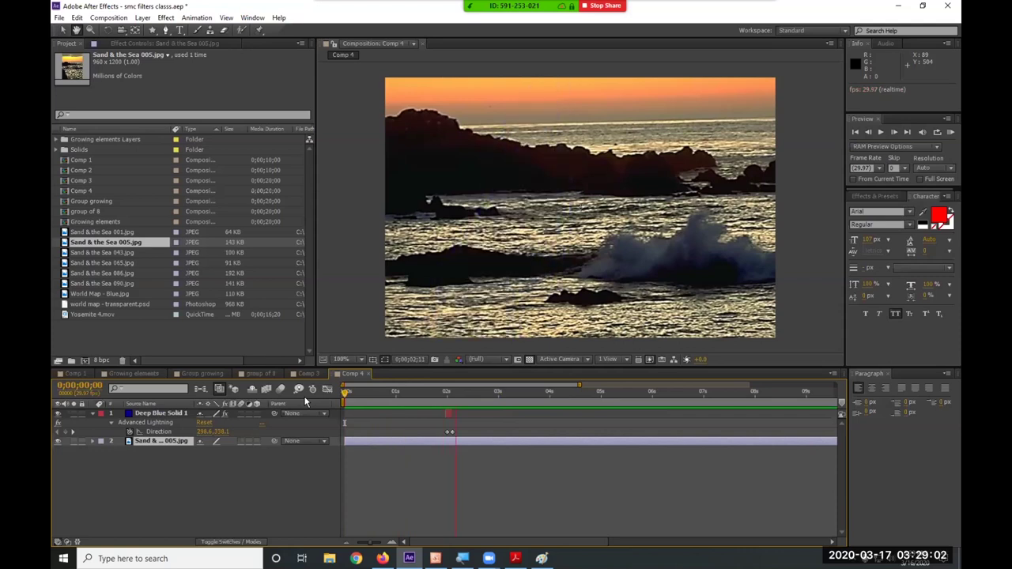
key("space")
Lengthen the lightning solid, move its second Direction keyframe about five frames later, and preview the slower flash.
left_click_drag(452, 411, 462, 433)
left_click(457, 433)
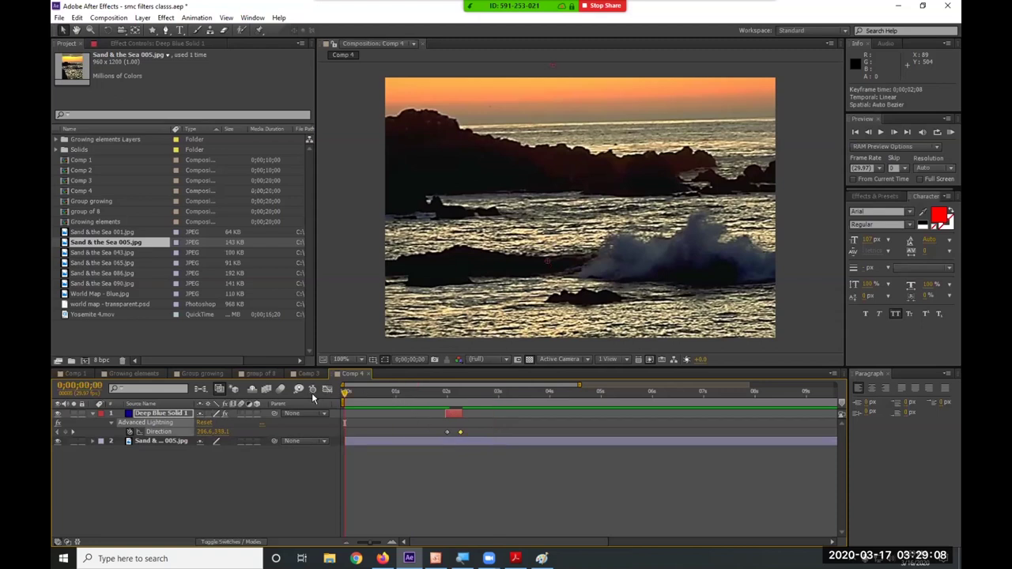
key("space")
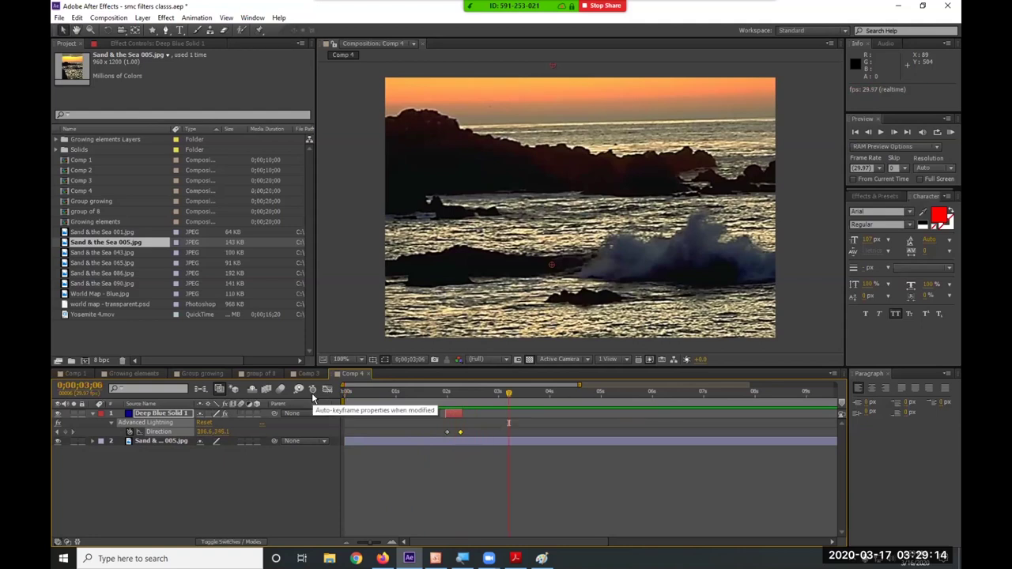
Shorten the lightning solid to end at 0;00;02;04 and retime its Direction keyframes to 0;00;01;27 and 0;00;02;04.
left_click(459, 412)
left_click_drag(460, 432, 446, 437)
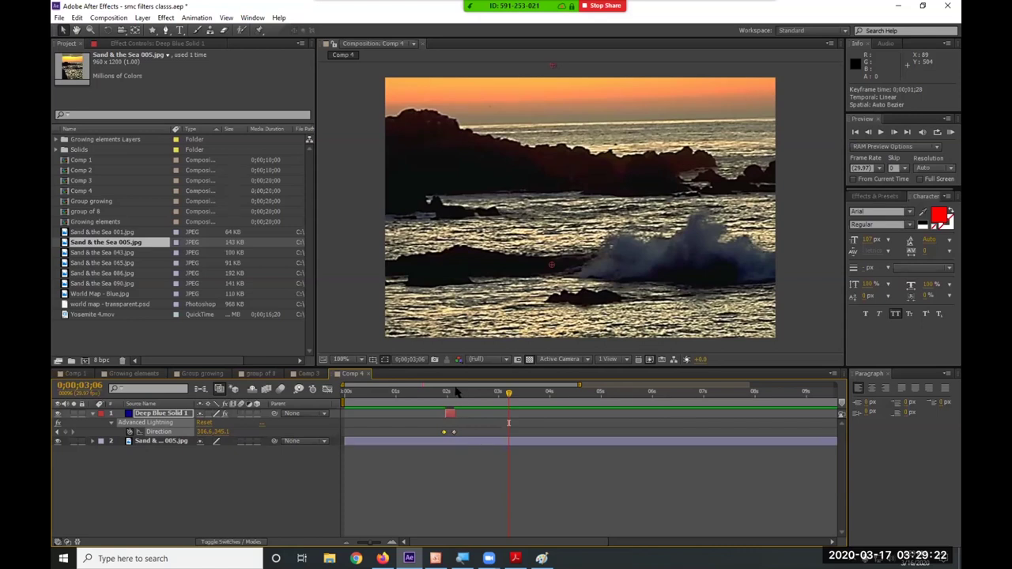
left_click_drag(445, 397, 450, 420)
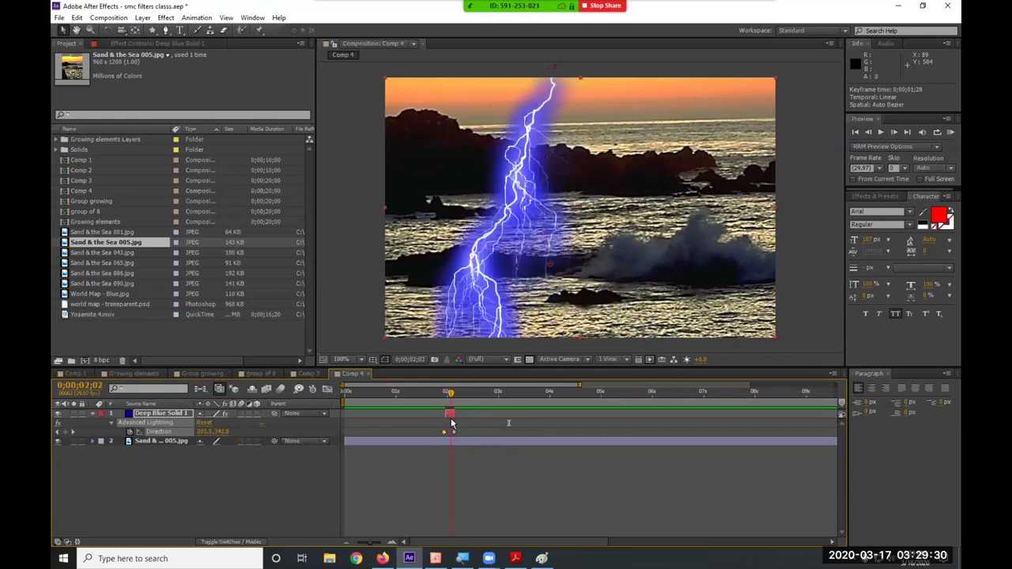
left_click(391, 542)
left_click(391, 542)
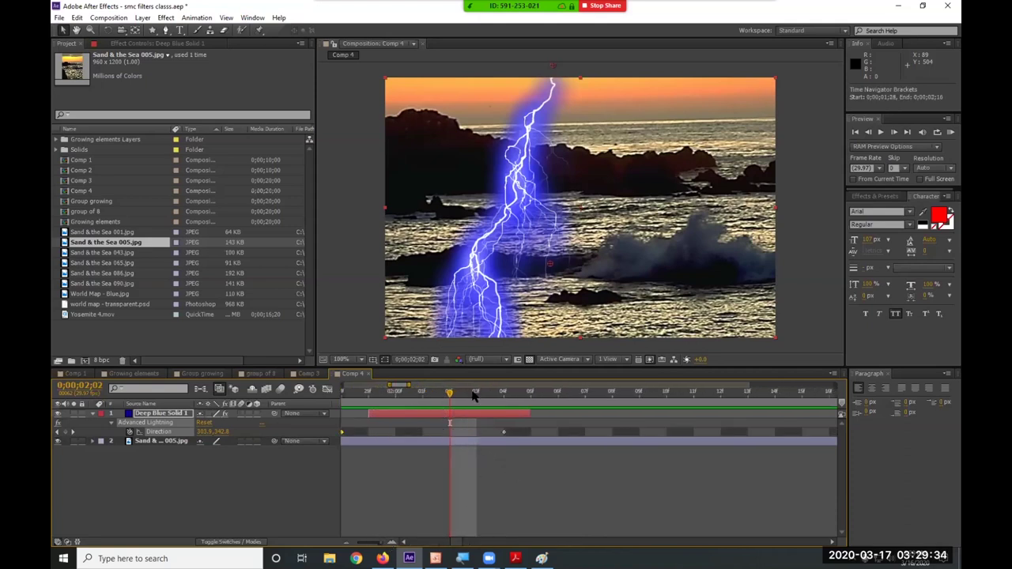
scroll(369, 438, "left", 2)
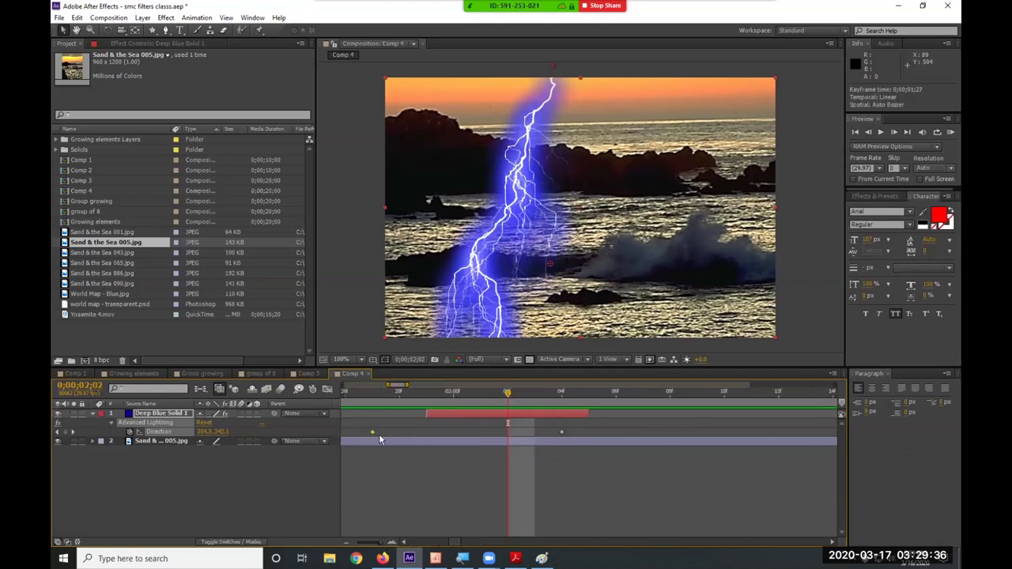
left_click_drag(377, 545, 355, 544)
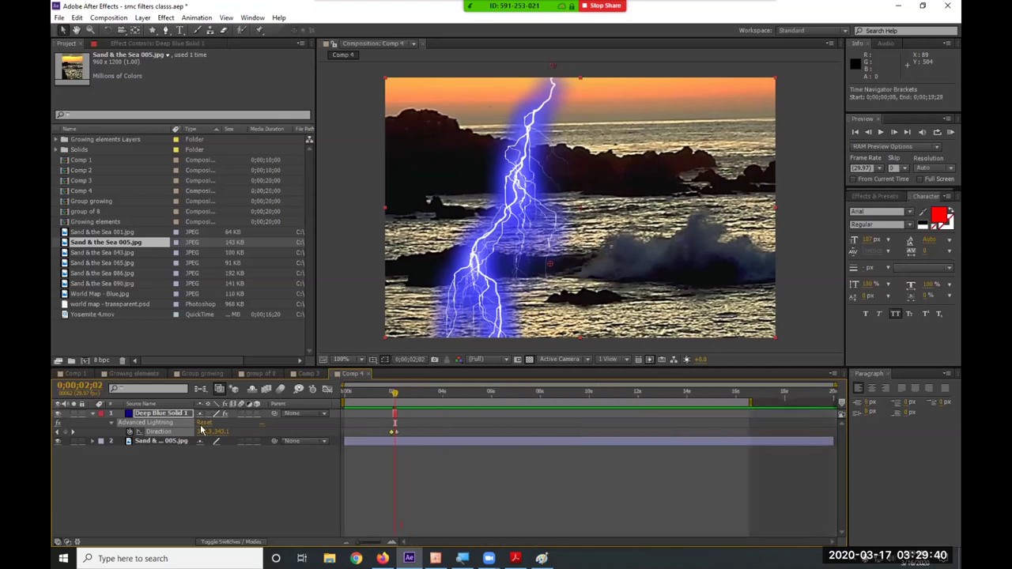
Duplicate Deep Blue Solid 1, shift the lower copy's Direction keyframes to about 7 seconds, trim it to end at 0;00;07;07, and preview.
left_click(142, 414)
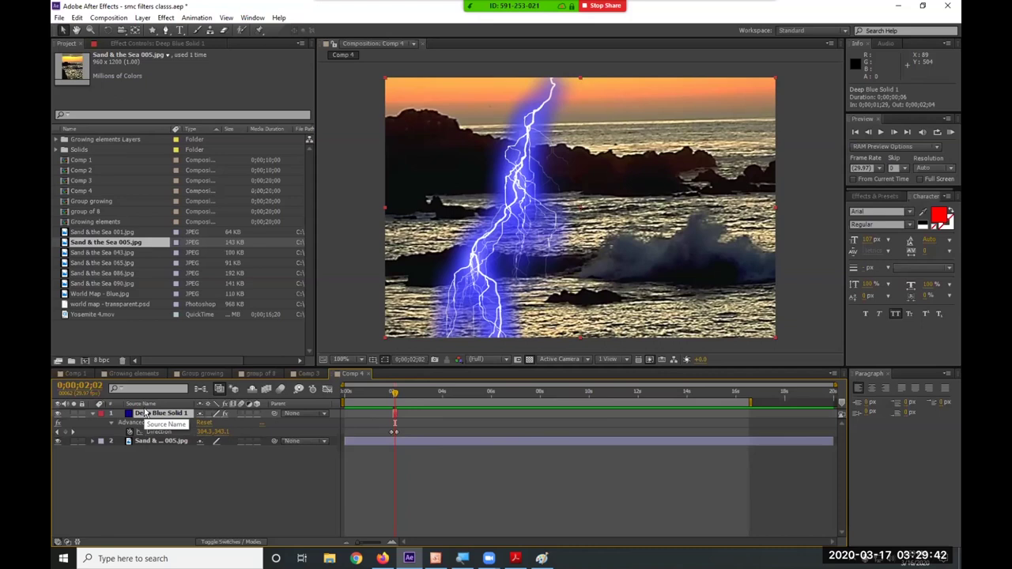
key("ctrl+d")
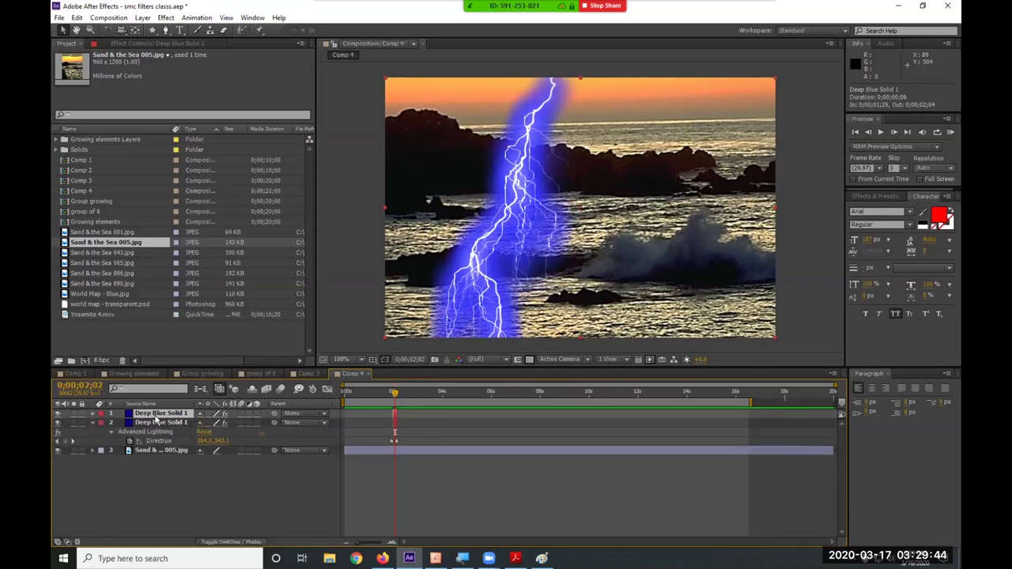
left_click_drag(394, 422, 521, 425)
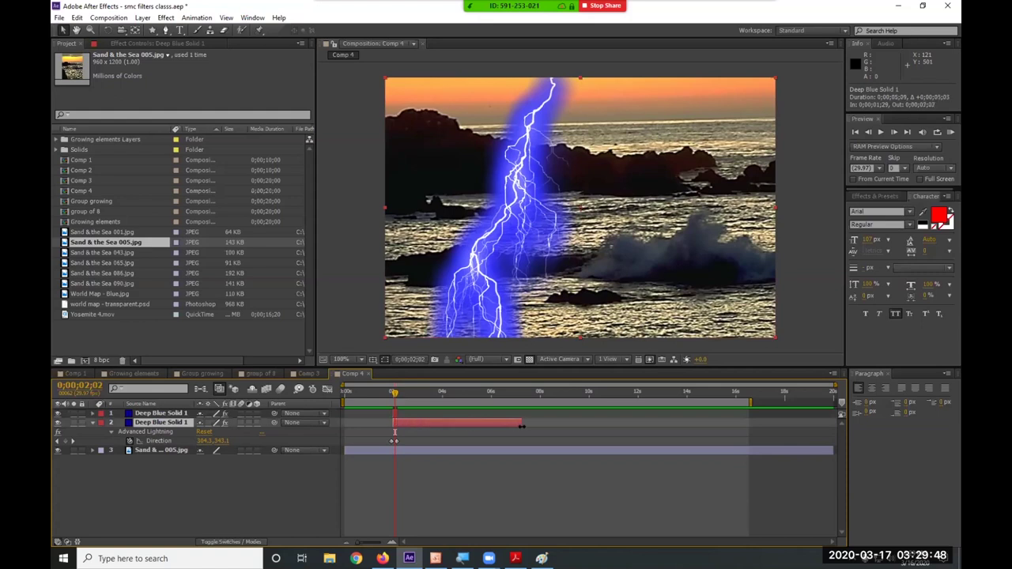
left_click_drag(392, 442, 521, 444)
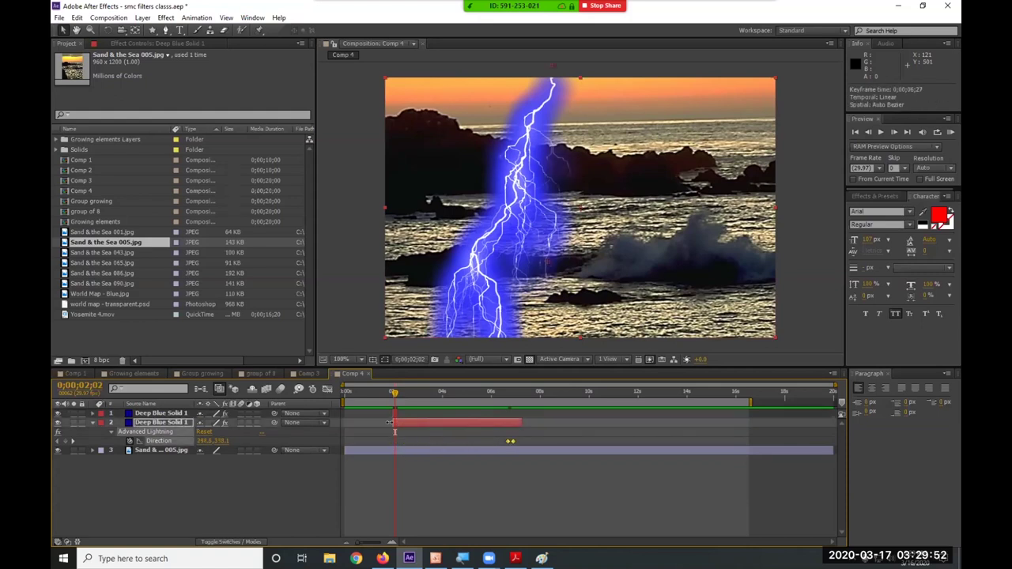
left_click(396, 426)
left_click_drag(444, 423, 495, 431)
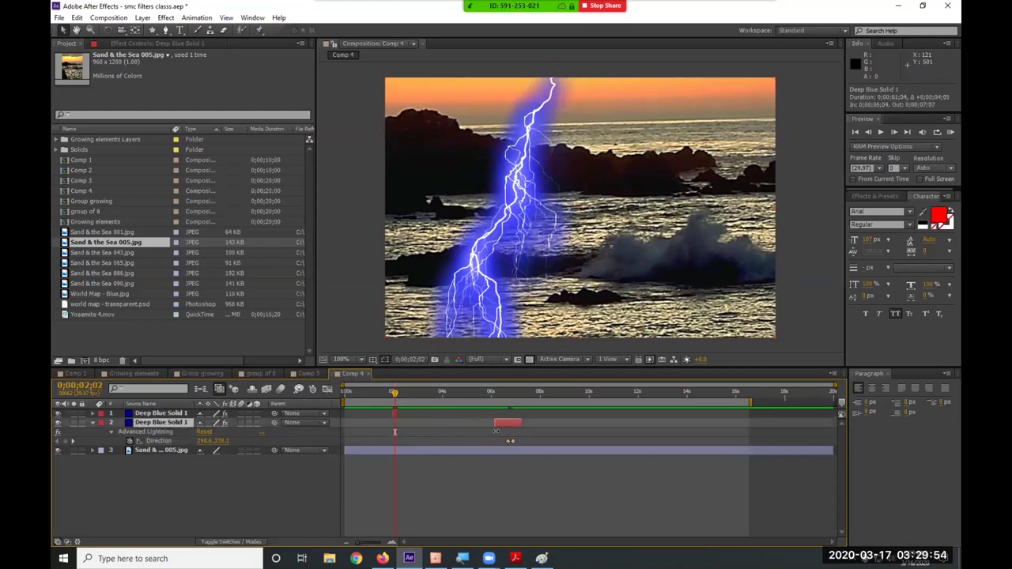
left_click_drag(403, 397, 365, 397)
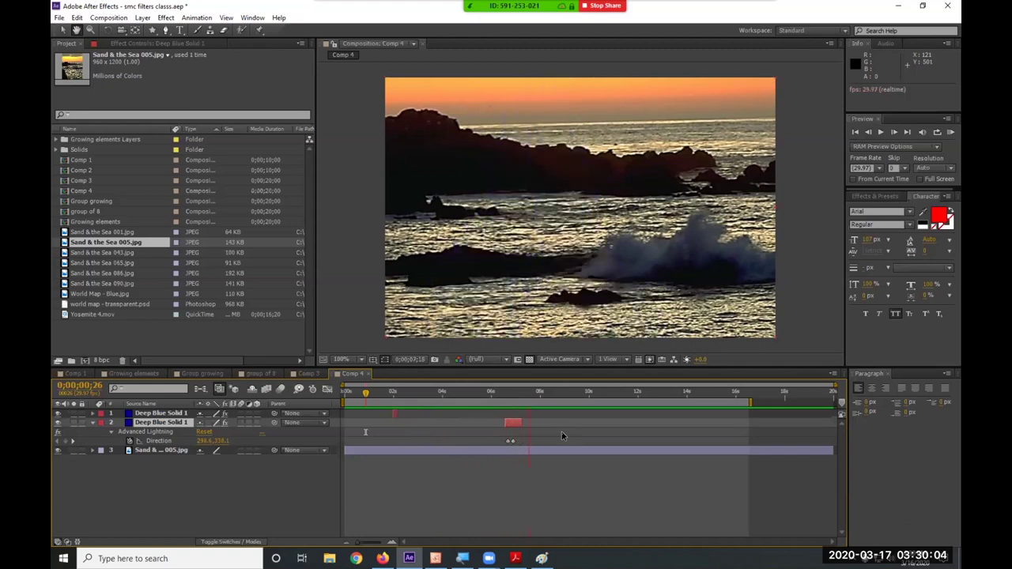
key("space")
Remove Advanced Lightning from the lower Deep Blue Solid 1 copy and delete that layer.
left_click(143, 433)
key("Delete")
left_click(158, 421)
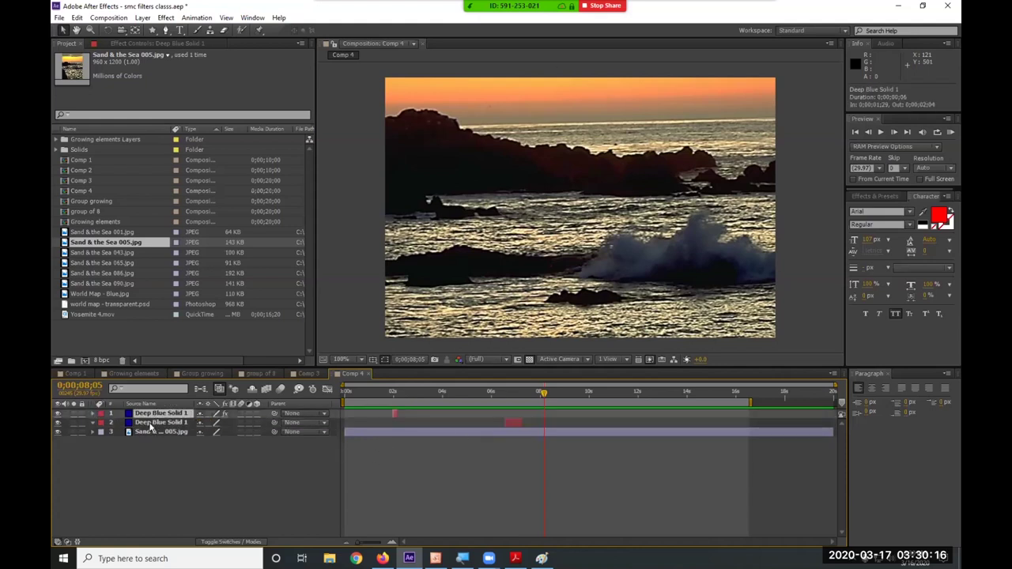
key("Delete")
Delete the Advanced Lightning effect from the remaining Deep Blue Solid 1.
left_click(155, 415)
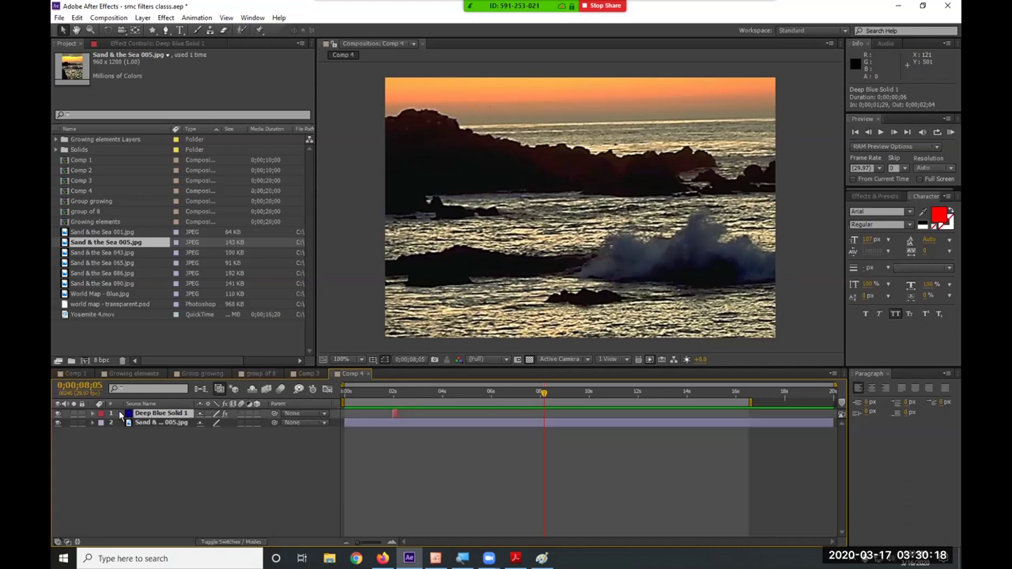
left_click(151, 43)
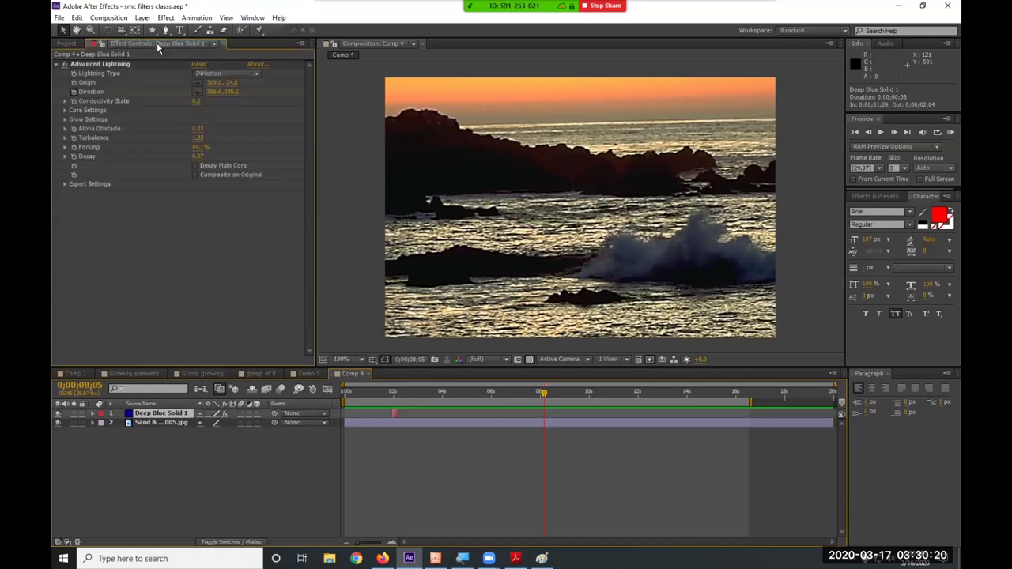
left_click(91, 68)
key("Delete")
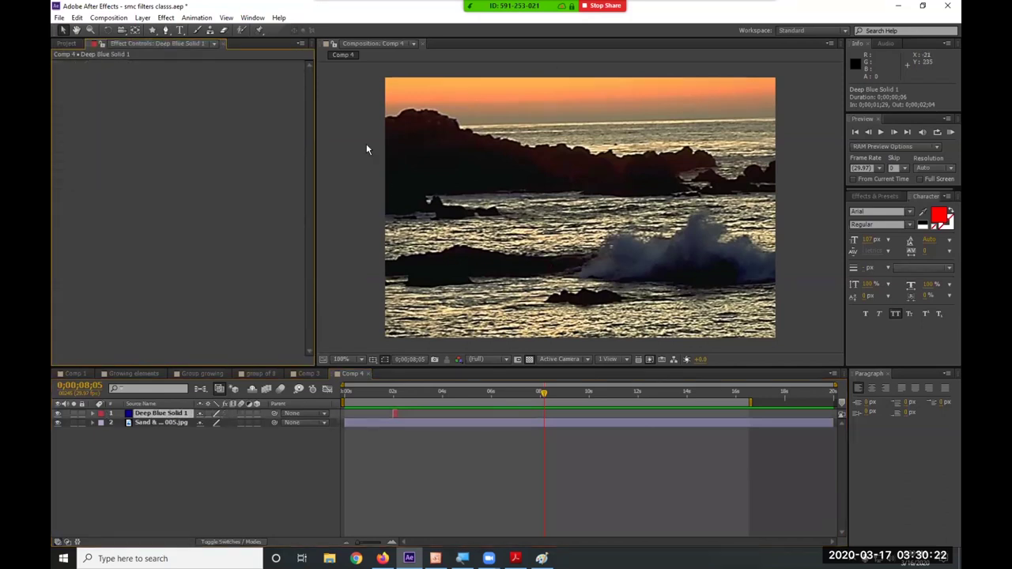
Extend Deep Blue Solid 1 in both directions so that it covers the whole 20-second composition.
left_click(174, 419)
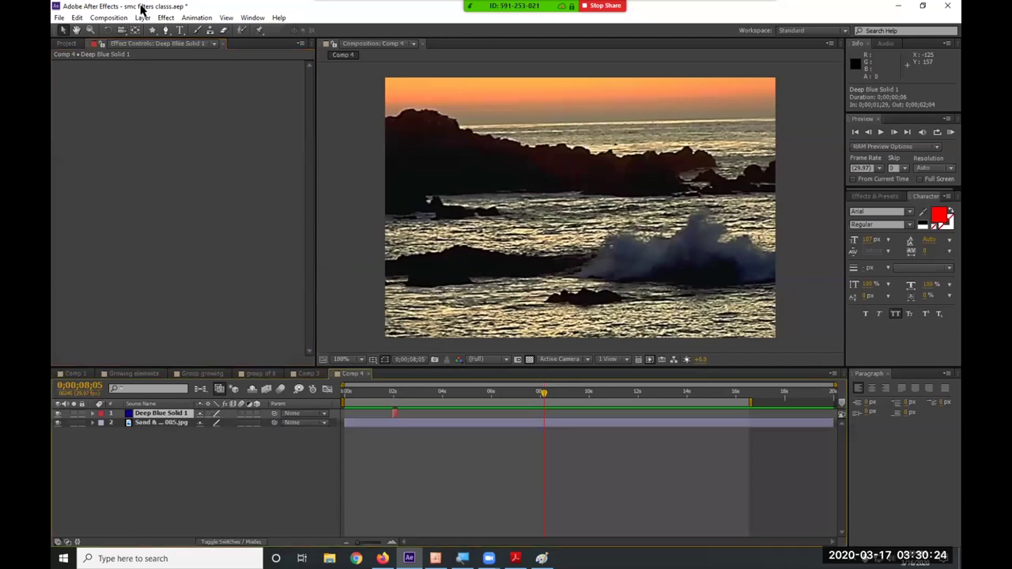
left_click_drag(396, 414, 837, 414)
left_click_drag(393, 413, 342, 414)
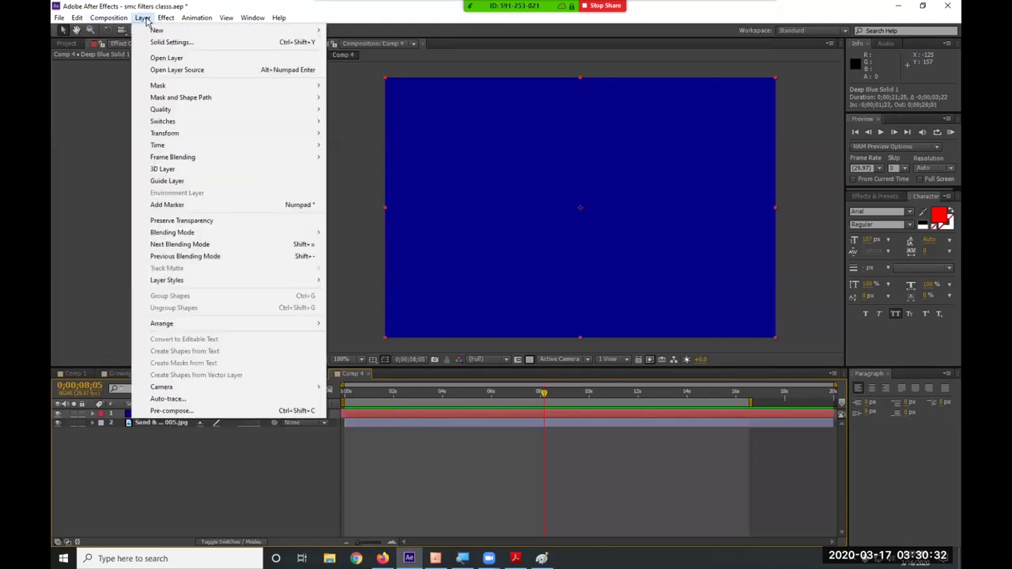
Apply the obsolete Lightning effect to the solid and place its start point at about 222, 67 and end point at about 242, 398.
mouse_move(164, 22)
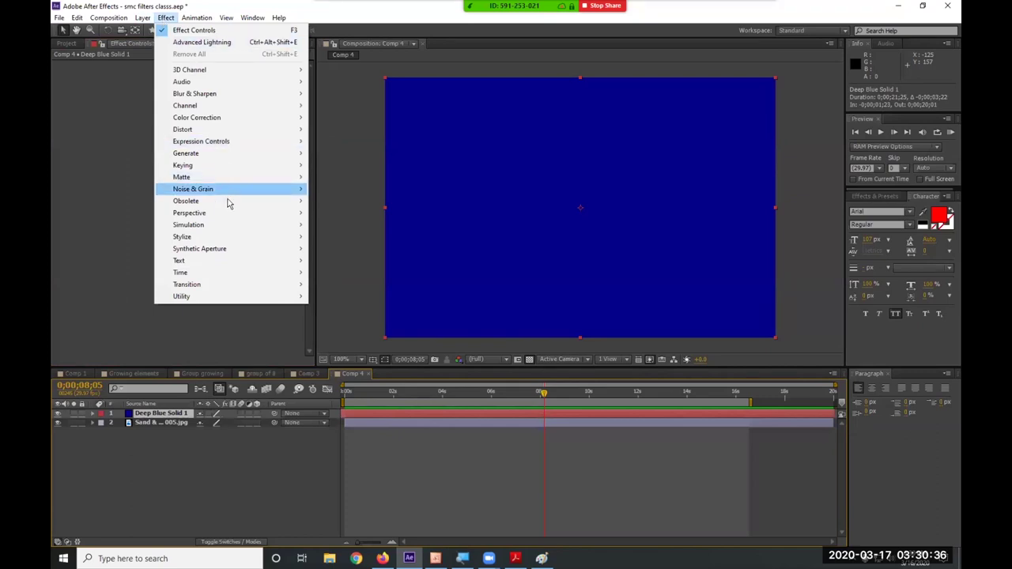
mouse_move(226, 204)
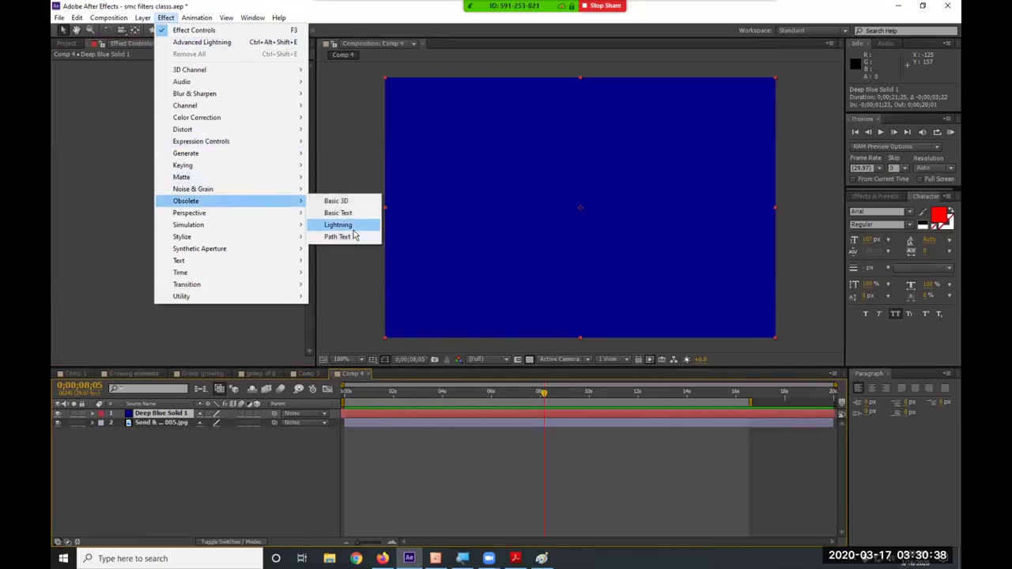
left_click(353, 229)
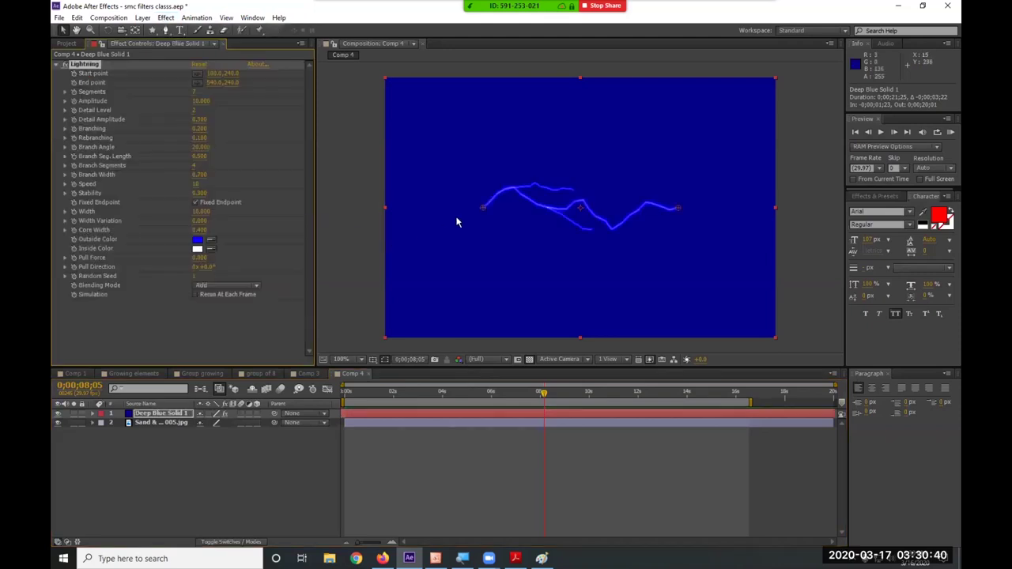
left_click_drag(482, 208, 504, 113)
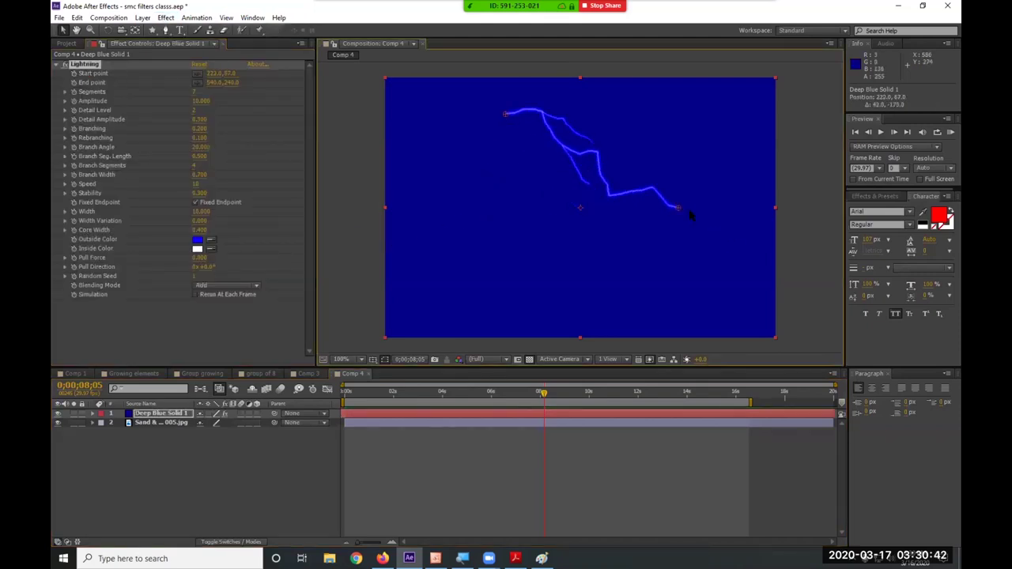
left_click_drag(681, 210, 519, 297)
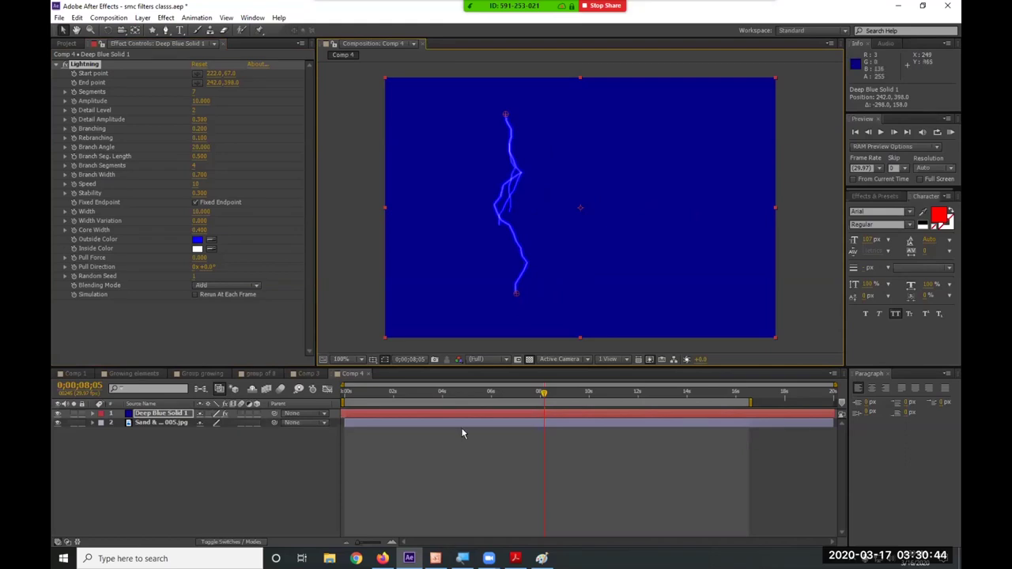
Preview the Lightning effect's built-in motion from the start of the composition.
left_click_drag(411, 393, 340, 395)
key("KP_0")
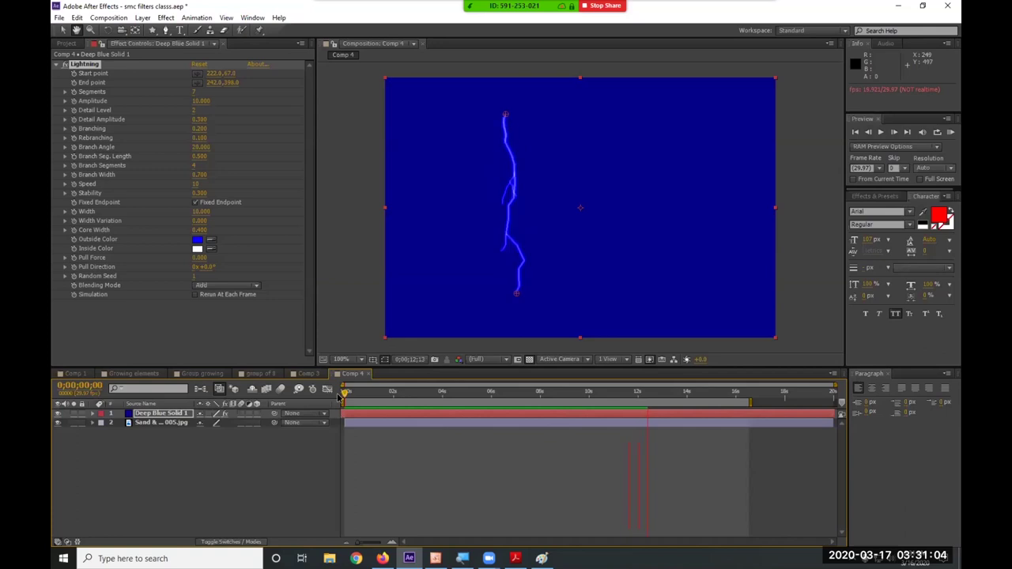
key("space")
Raise Lightning's Branching and Detail Amplitude to 1.000, Rebranching to about 0.98, and Amplitude to about 23.
left_click_drag(199, 128, 267, 128)
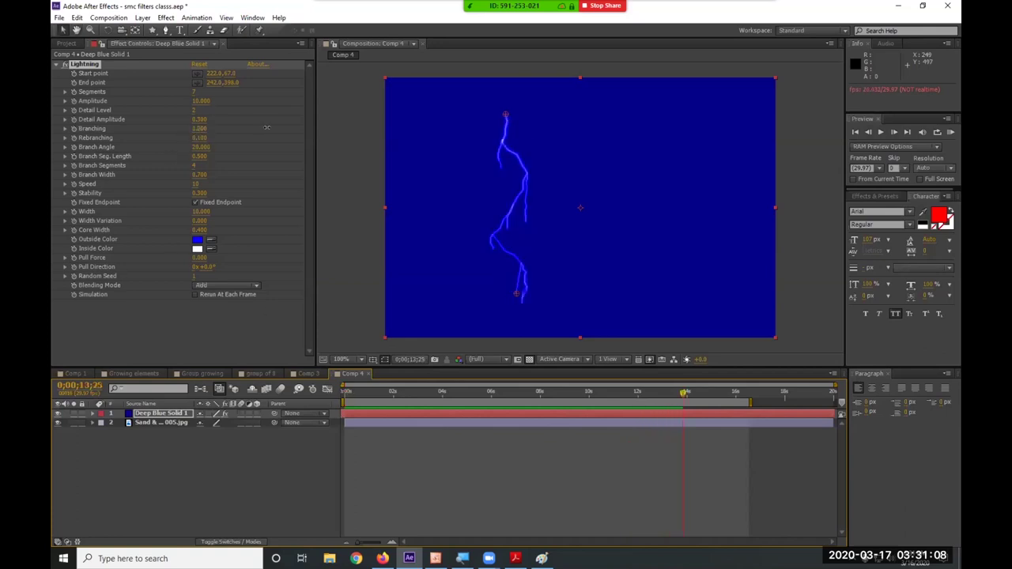
left_click_drag(198, 137, 249, 120)
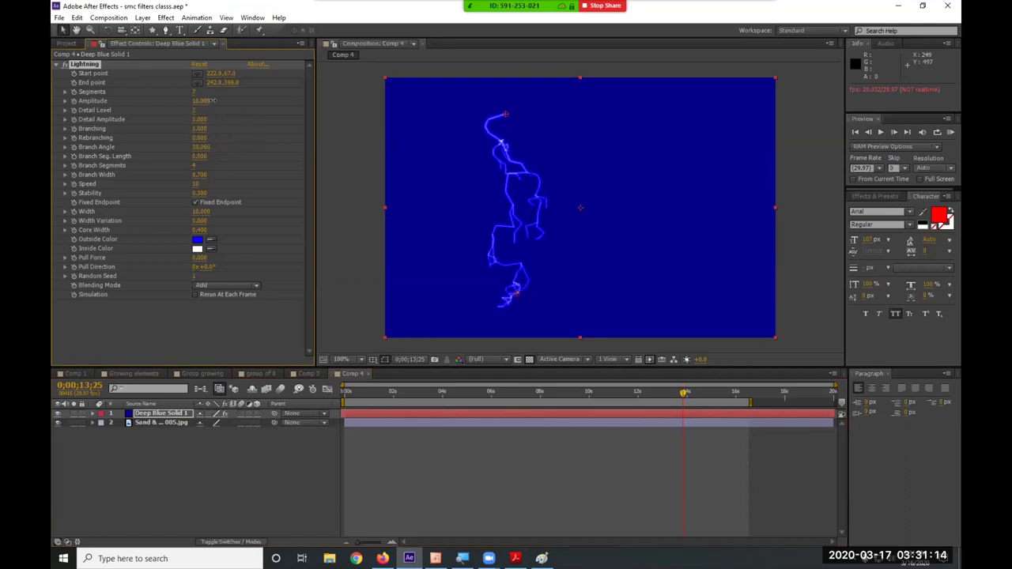
left_click_drag(251, 101, 277, 103)
Preview the bolt from 0;00;01;08, set Random Seed to 100, and check the new bolt up to 0;00;08;15.
left_click(431, 392)
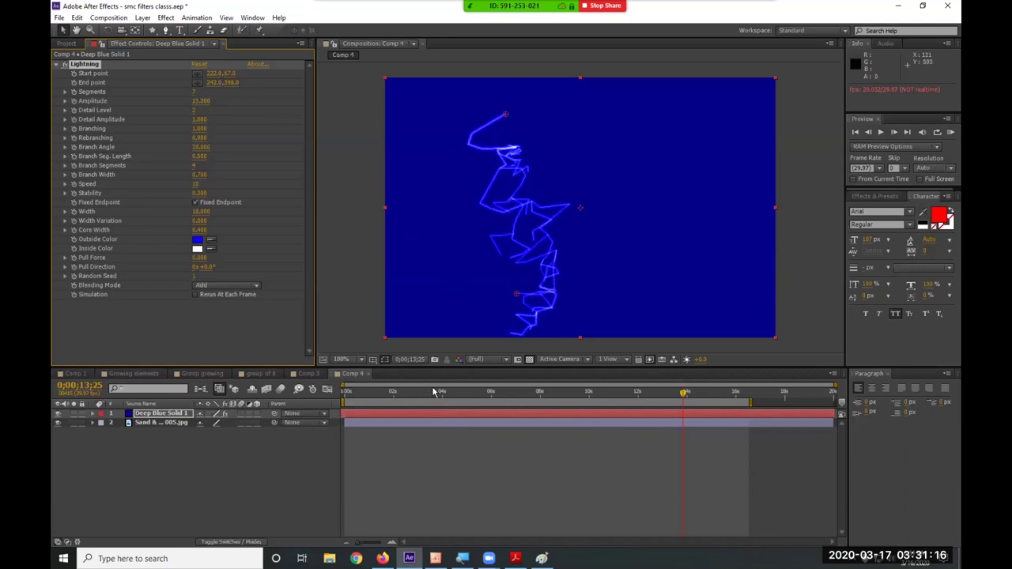
left_click(376, 394)
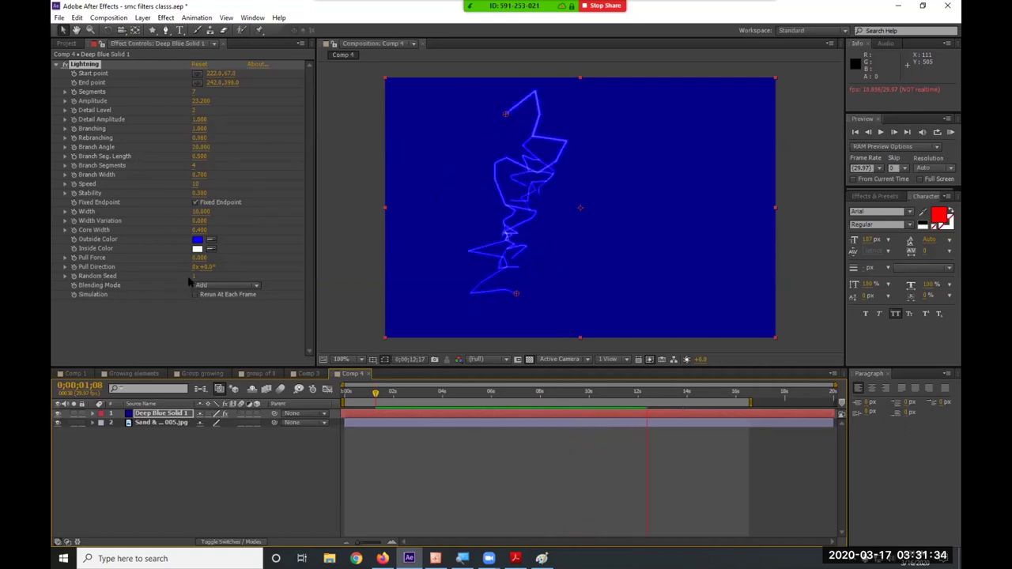
left_click_drag(193, 281, 256, 270)
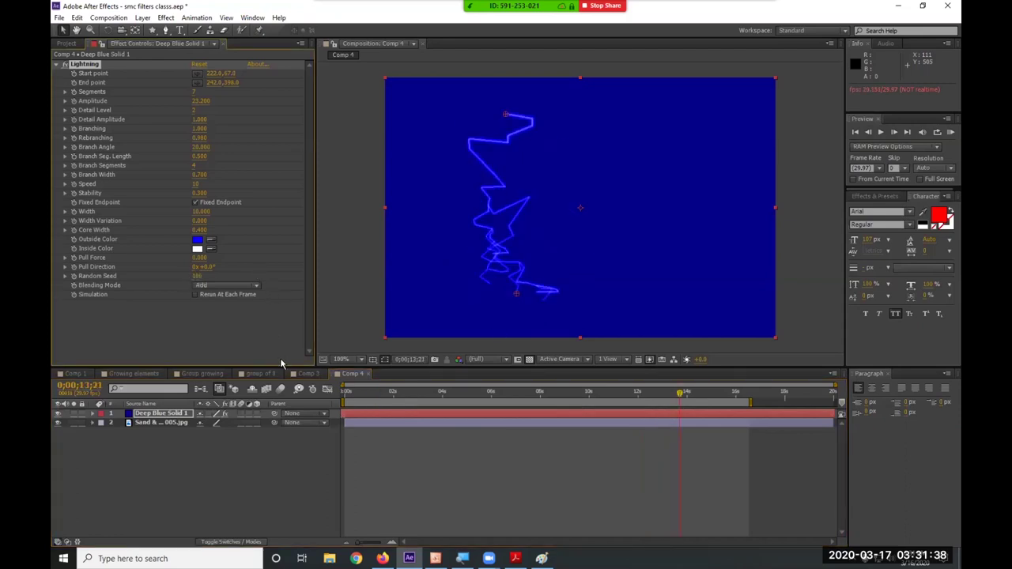
left_click_drag(387, 392, 551, 391)
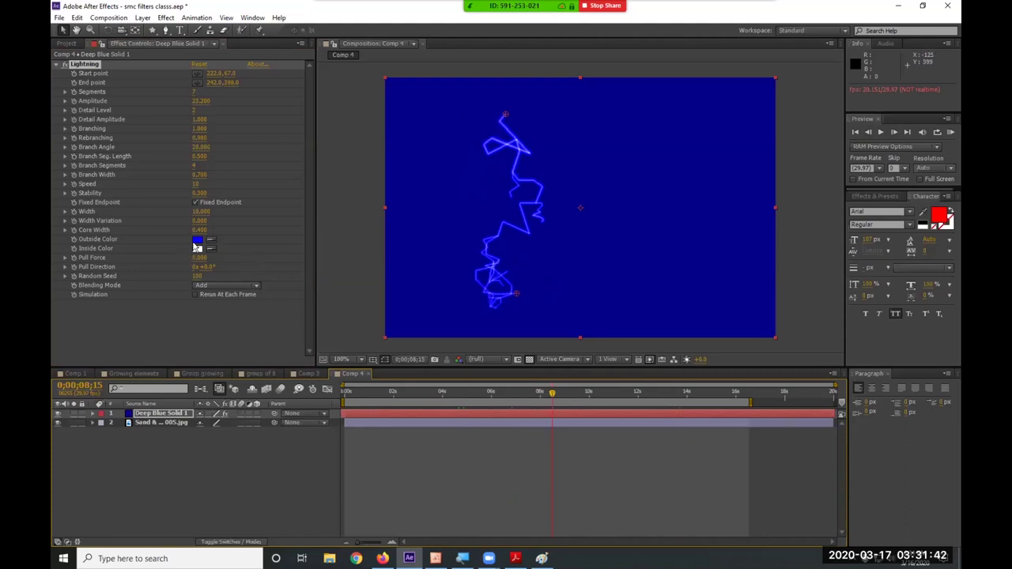
Change the Lightning effect's Outside Color to pure red.
left_click(198, 239)
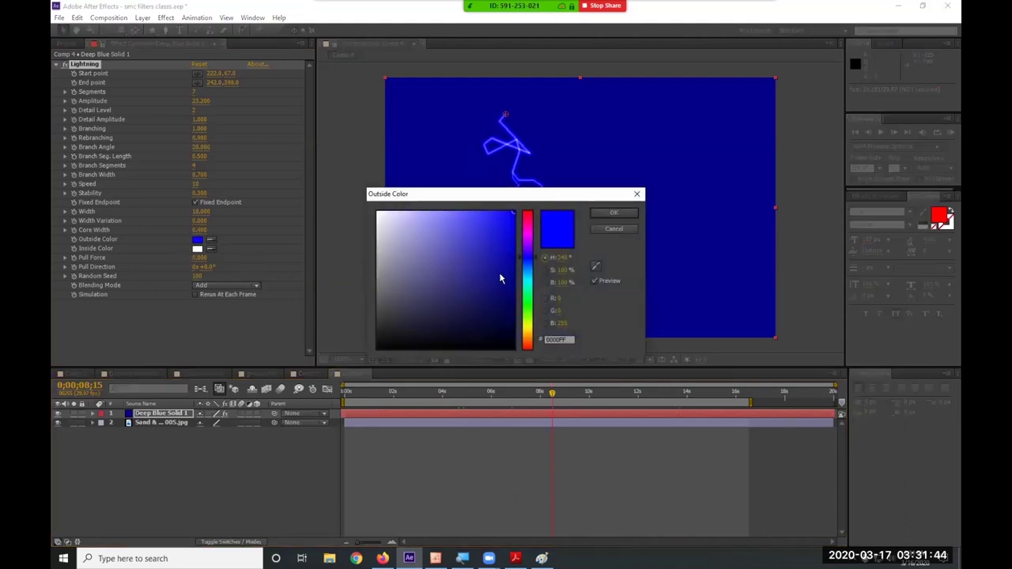
left_click(527, 214)
left_click(614, 214)
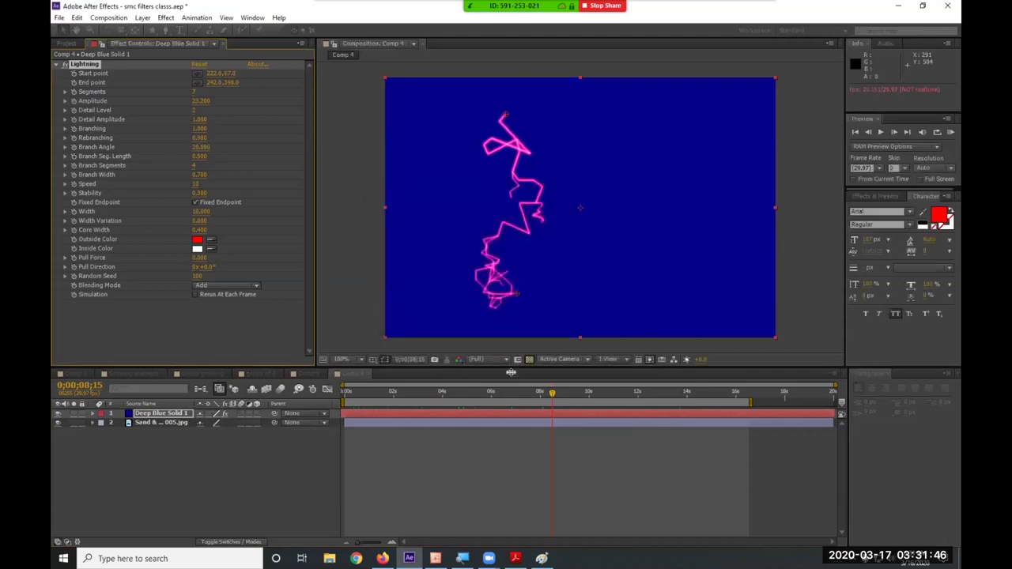
Preview the recoloured lightning bolt from 0;00;08;15 and return to the start of the composition.
key("space")
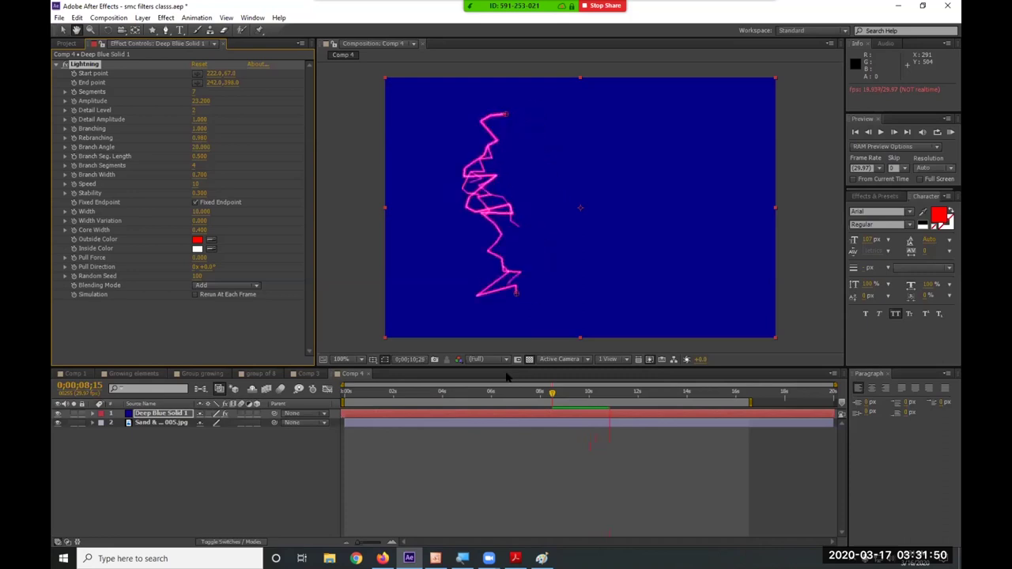
key("space")
key("Home")
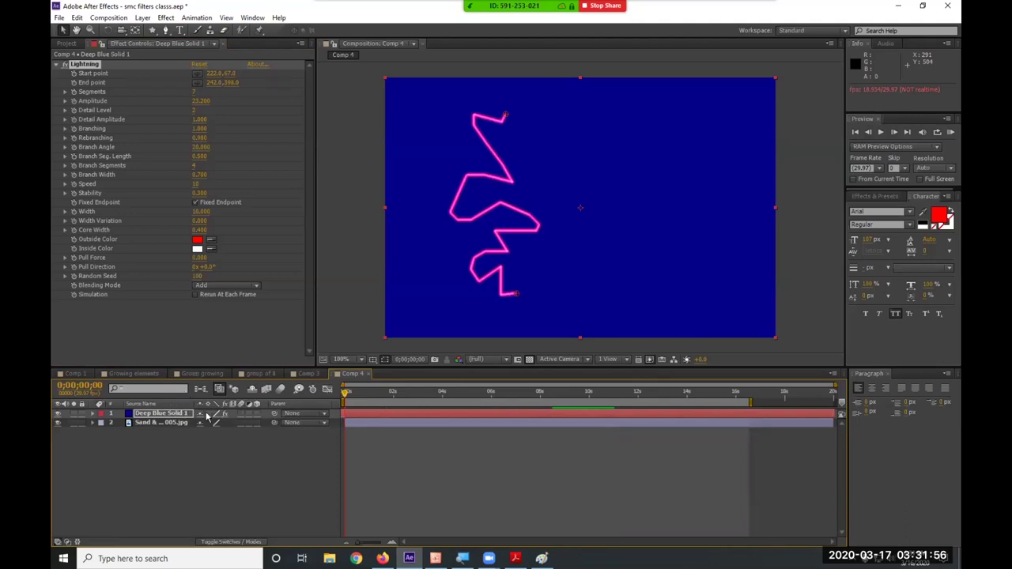
Show the layer blending modes and try Add, Darken and Screen on Deep Blue Solid 1 over the seascape.
left_click(231, 541)
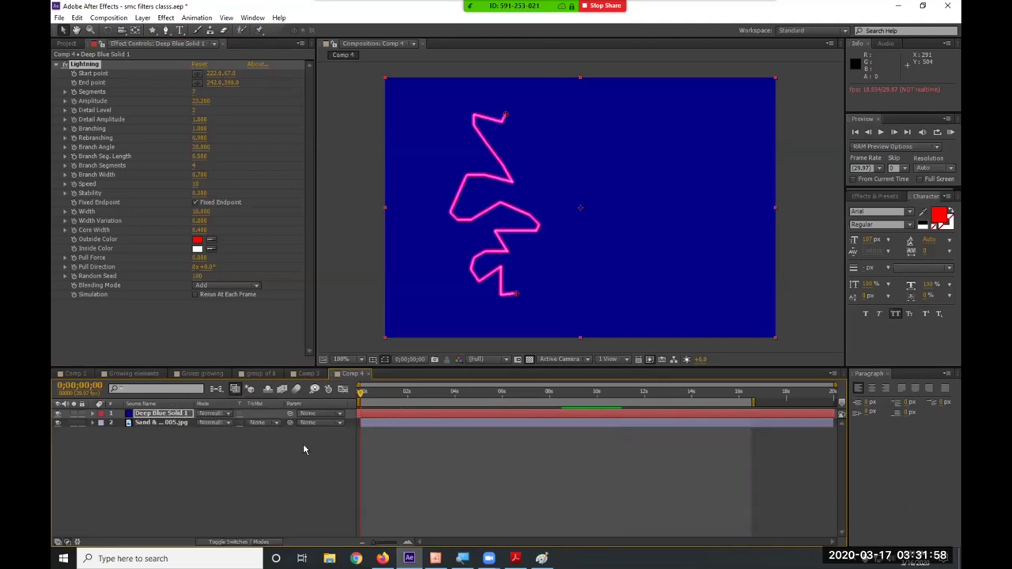
left_click(223, 413)
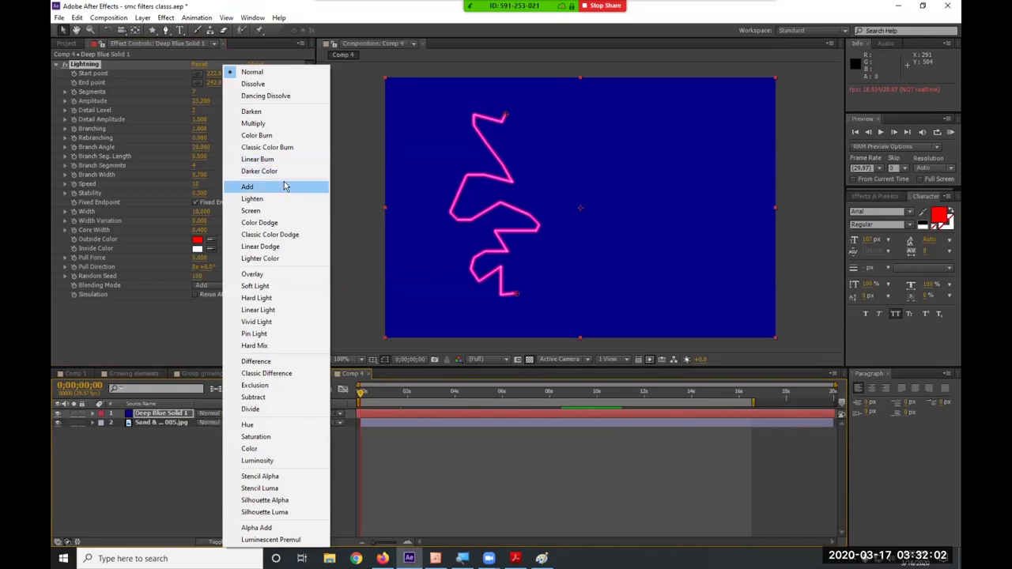
left_click(248, 187)
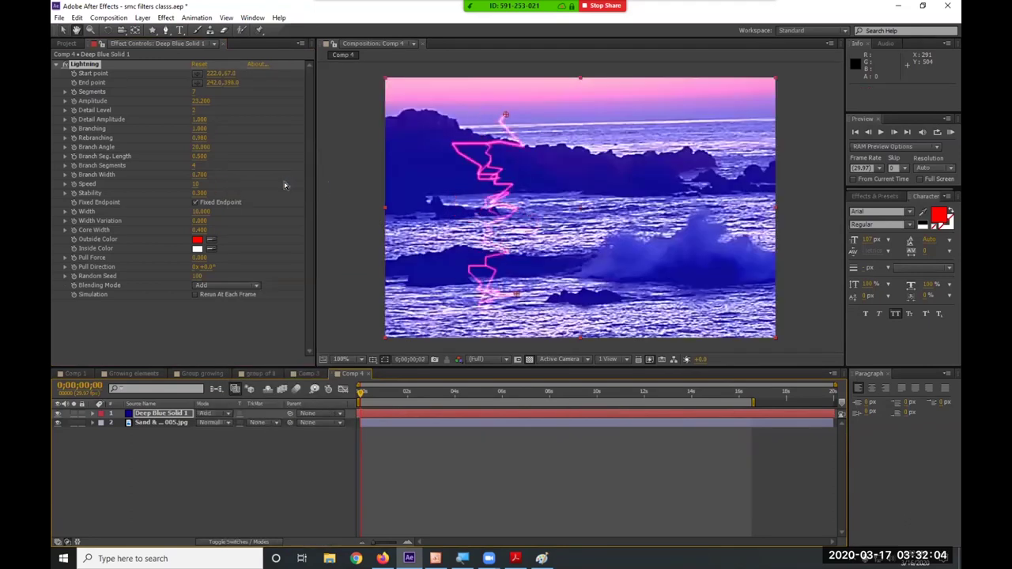
left_click(225, 416)
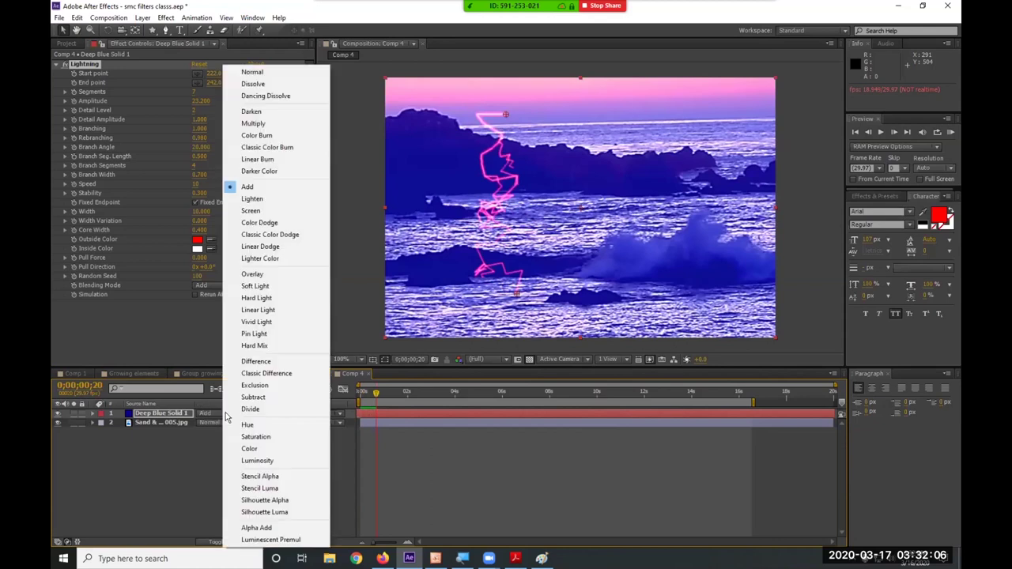
left_click(283, 112)
left_click(212, 416)
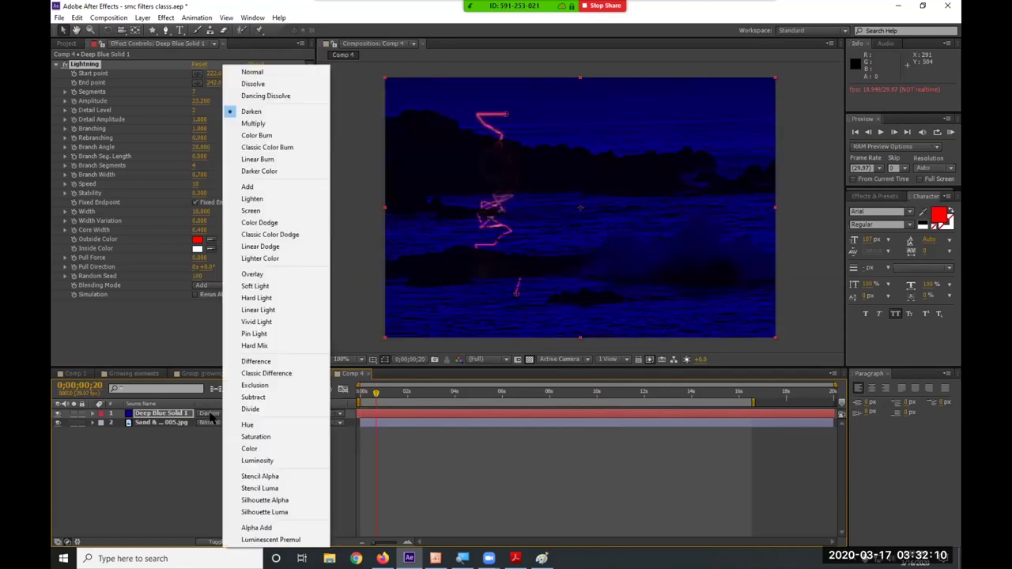
left_click(279, 210)
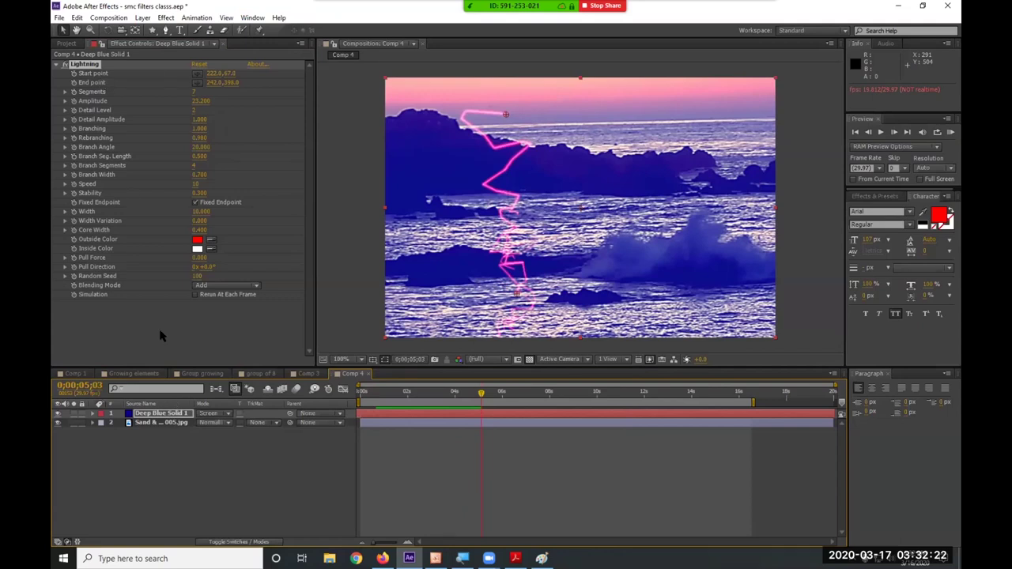
Delete Deep Blue Solid 1 and apply the Liquify distortion effect to the Sand & the Sea 005.jpg layer.
left_click(175, 415)
key("Delete")
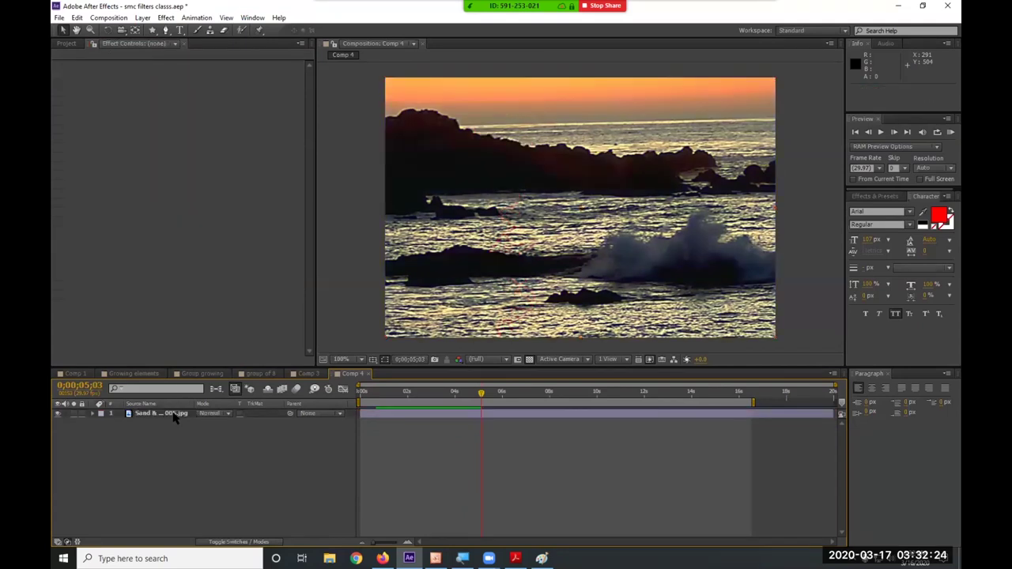
left_click(171, 412)
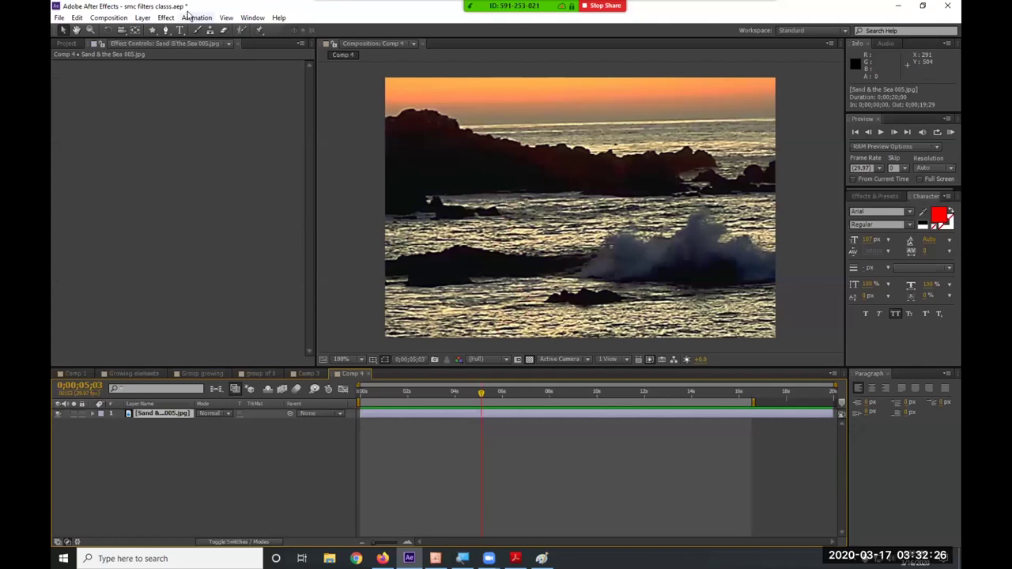
left_click(165, 18)
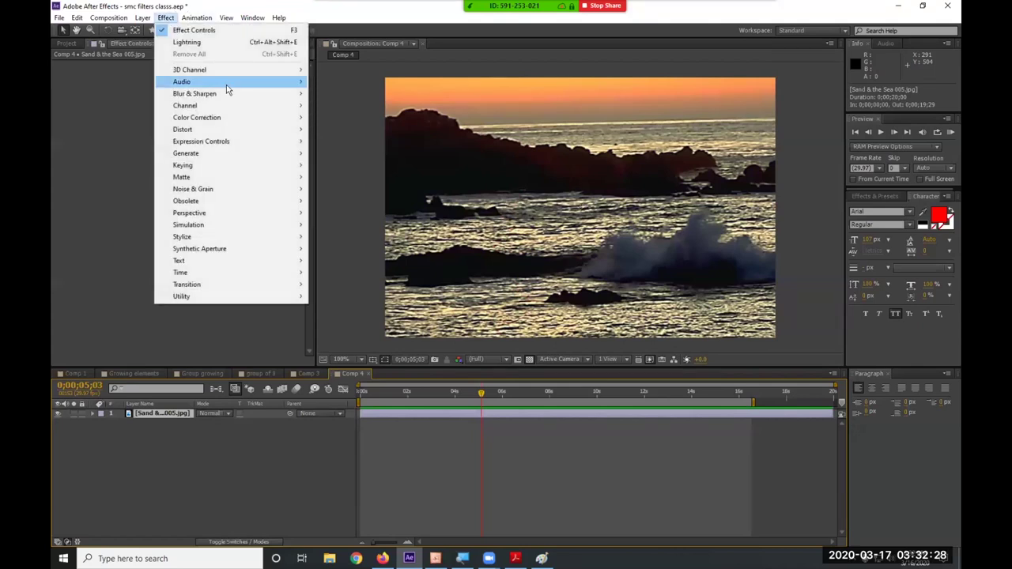
mouse_move(242, 86)
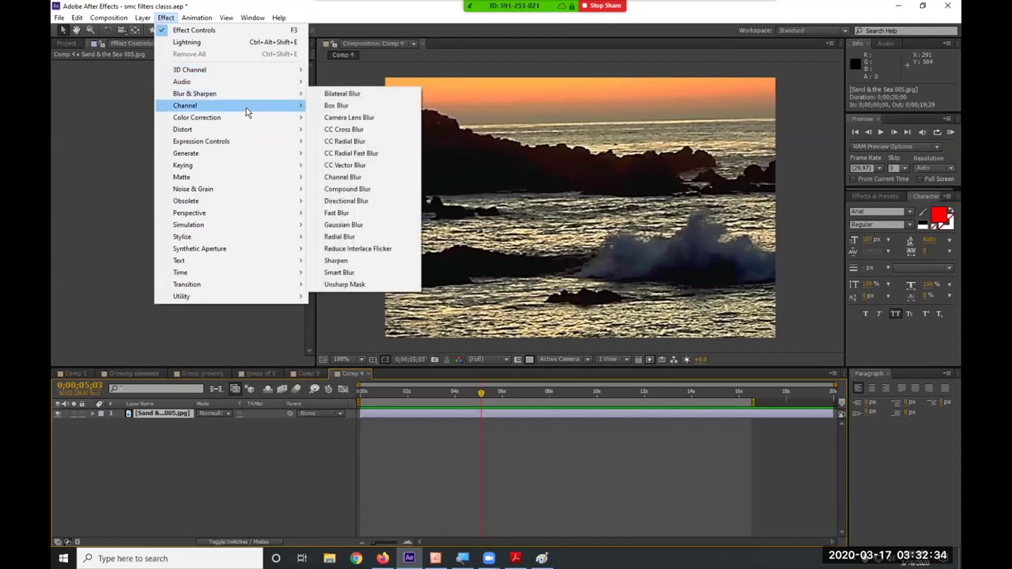
mouse_move(246, 119)
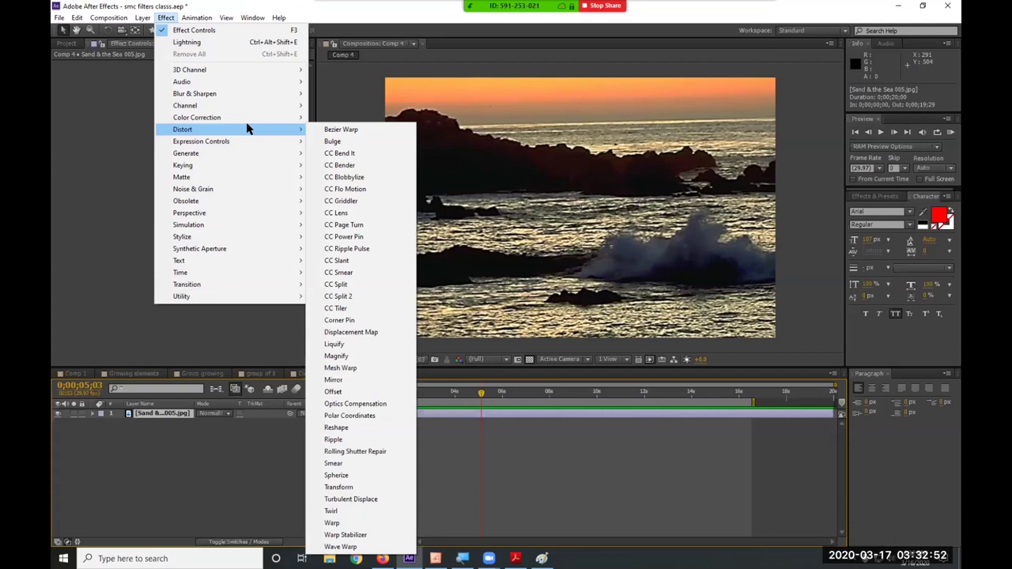
left_click(333, 344)
Smear the horizon, rocks and waves with freehand Liquify warp strokes, and reset the effect.
mouse_move(500, 184)
left_mouse_down()
mouse_move(495, 150)
mouse_move(677, 113)
left_mouse_up()
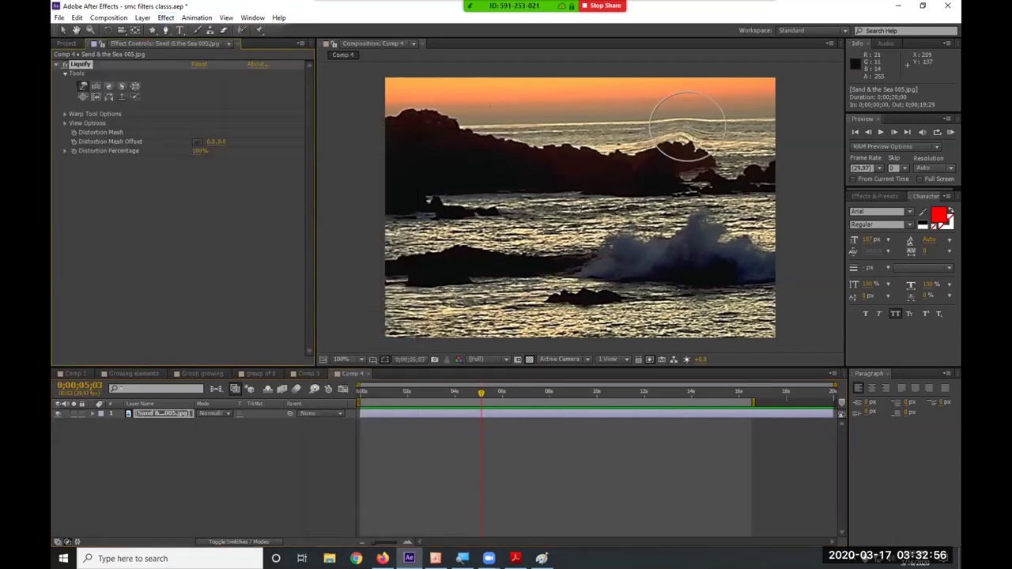
mouse_move(487, 207)
left_mouse_down()
mouse_move(673, 232)
mouse_move(576, 267)
mouse_move(505, 201)
left_mouse_up()
mouse_move(478, 95)
left_mouse_down()
mouse_move(498, 312)
mouse_move(452, 299)
mouse_move(632, 163)
left_mouse_up()
mouse_move(666, 283)
left_mouse_down()
mouse_move(502, 281)
mouse_move(456, 220)
left_mouse_up()
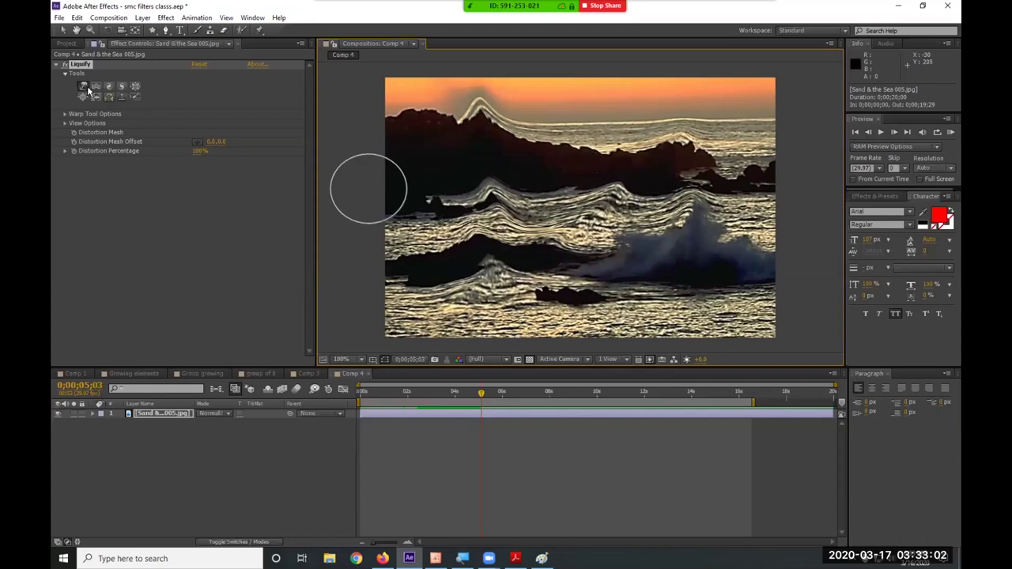
mouse_move(406, 300)
left_mouse_down()
mouse_move(584, 205)
mouse_move(606, 183)
mouse_move(471, 124)
mouse_move(442, 161)
mouse_move(458, 247)
mouse_move(576, 306)
mouse_move(715, 278)
mouse_move(688, 158)
mouse_move(672, 135)
mouse_move(435, 121)
mouse_move(439, 131)
mouse_move(422, 146)
mouse_move(540, 285)
mouse_move(640, 332)
left_mouse_up()
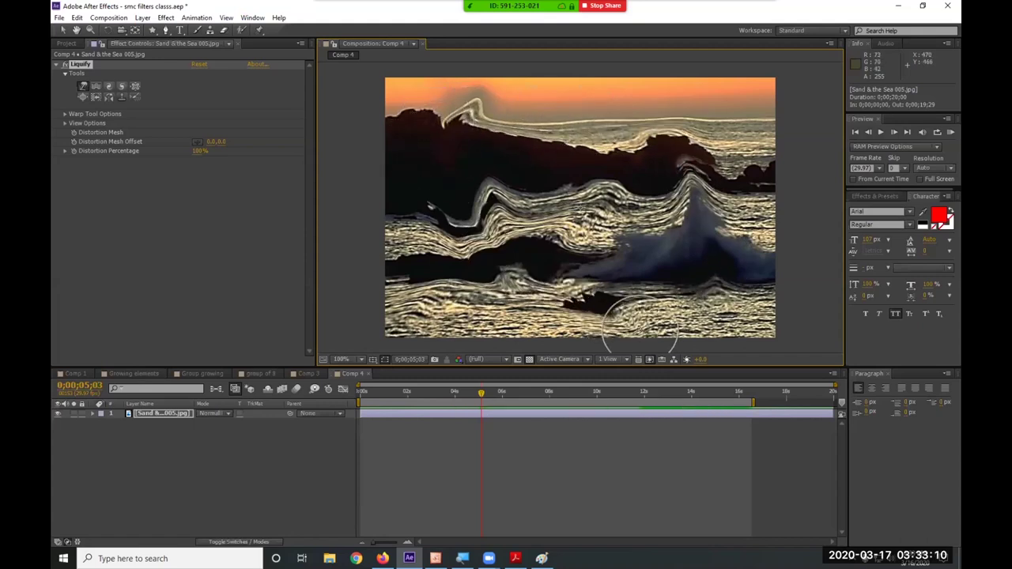
left_click(202, 63)
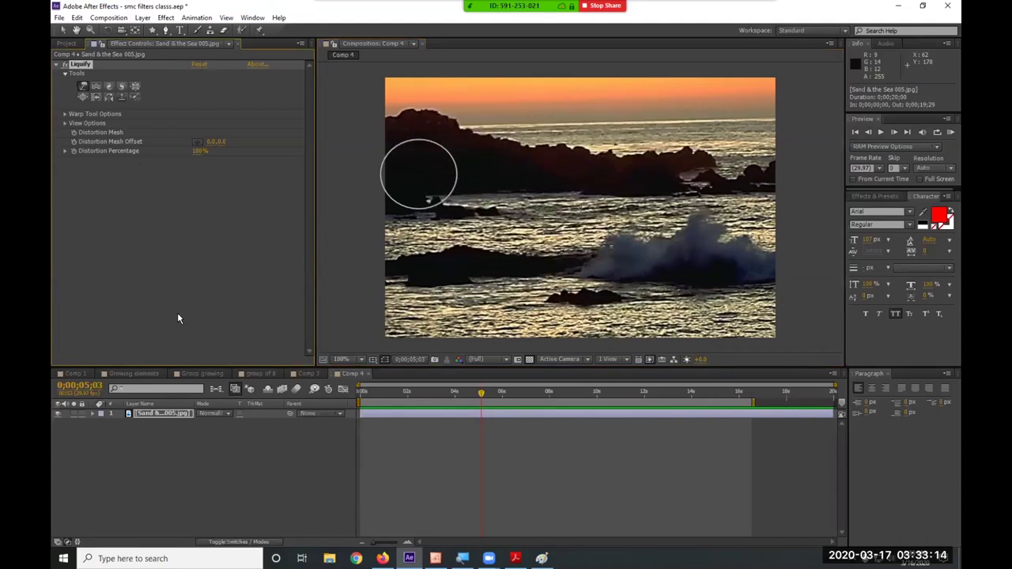
Add the Yosemite 4.mov clip to Comp 4 above the seascape layer.
left_click(60, 19)
left_click(61, 19)
left_click(67, 43)
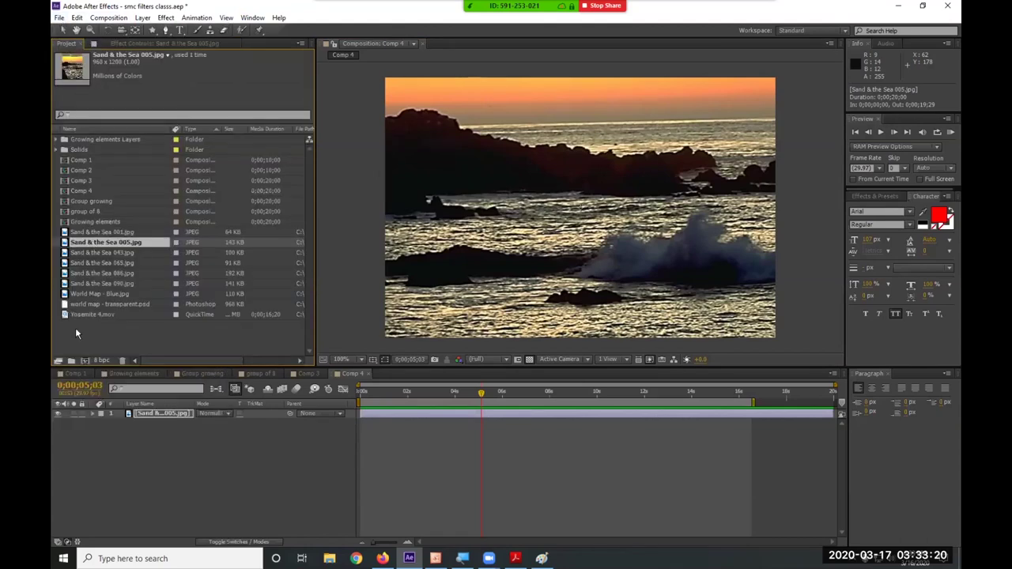
left_click_drag(87, 315, 579, 212)
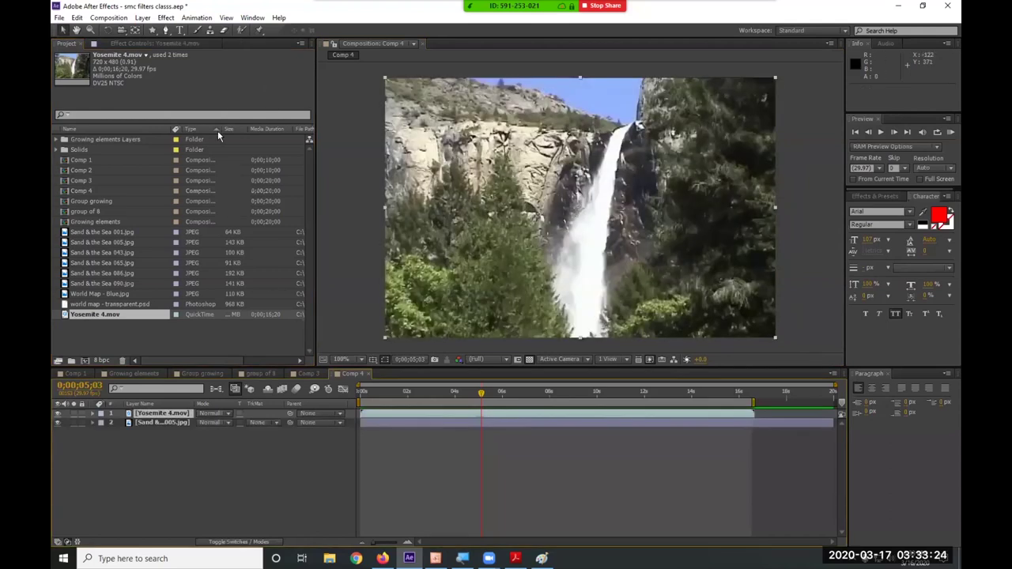
Copy the Liquify effect from the Sand & the Sea 005.jpg layer onto the Yosemite 4.mov layer.
left_click(152, 43)
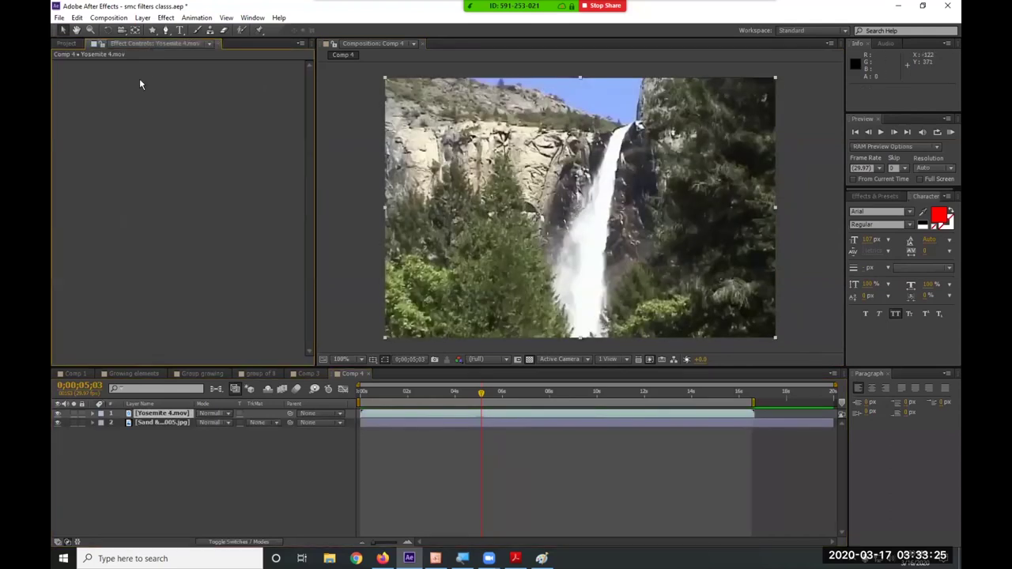
left_click(171, 425)
left_click(91, 65)
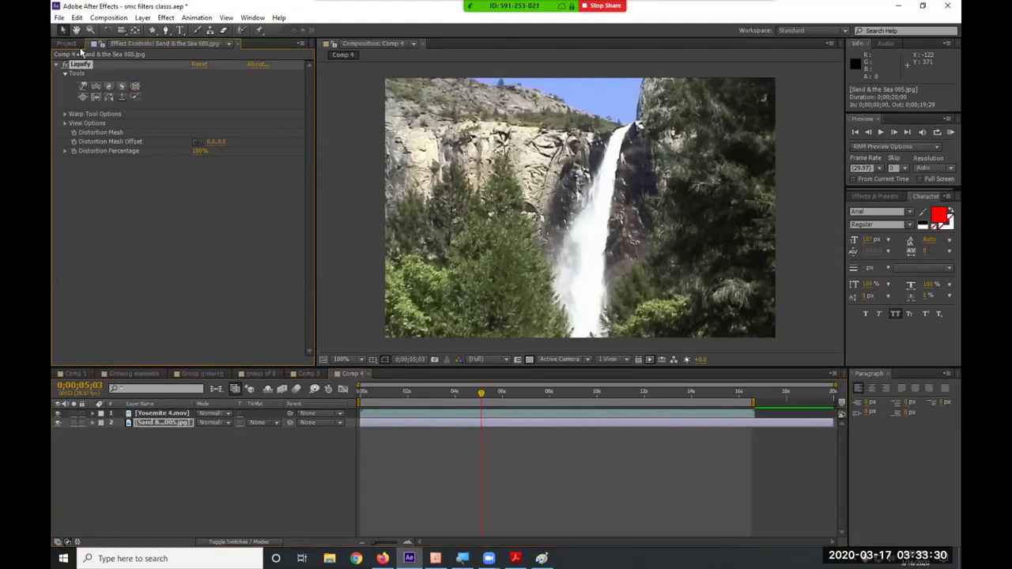
left_click(162, 413)
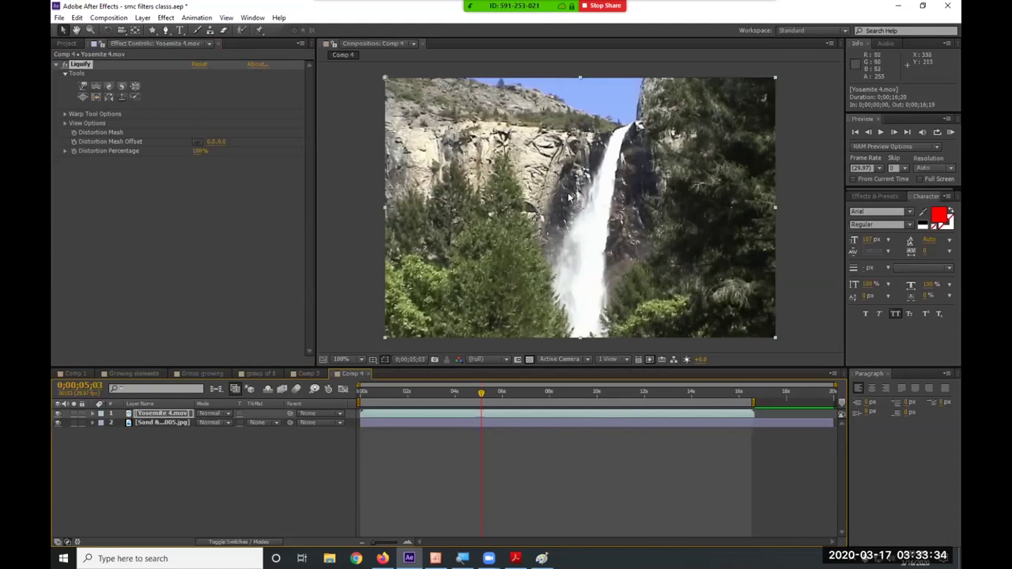
Bend the waterfall and surrounding cliffs with freehand Liquify Warp strokes, previewing the motion between strokes.
left_click(83, 87)
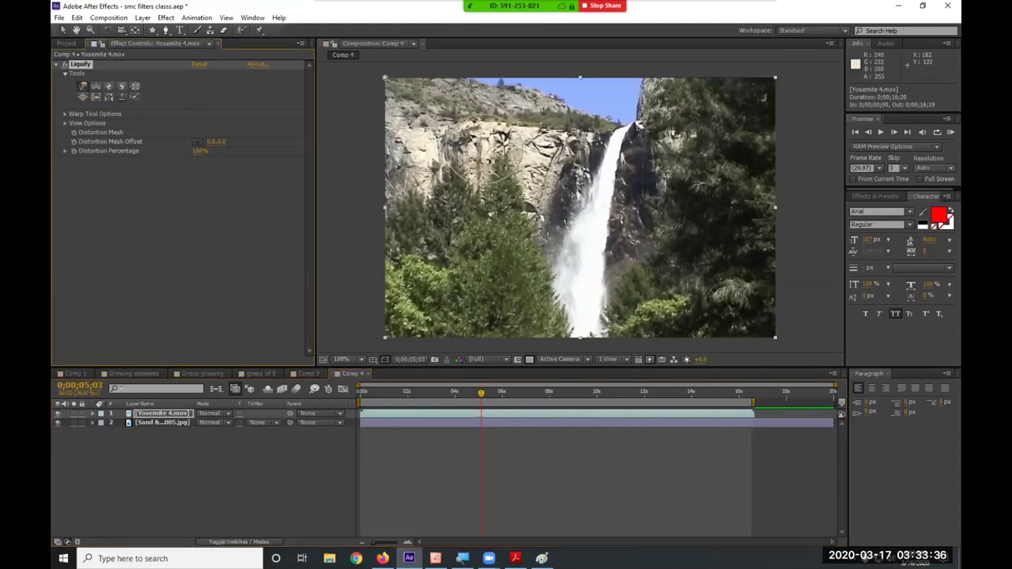
mouse_move(506, 143)
left_mouse_down()
mouse_move(644, 237)
mouse_move(676, 279)
left_mouse_up()
mouse_move(514, 226)
left_mouse_down()
mouse_move(722, 316)
mouse_move(720, 336)
left_mouse_up()
key("space")
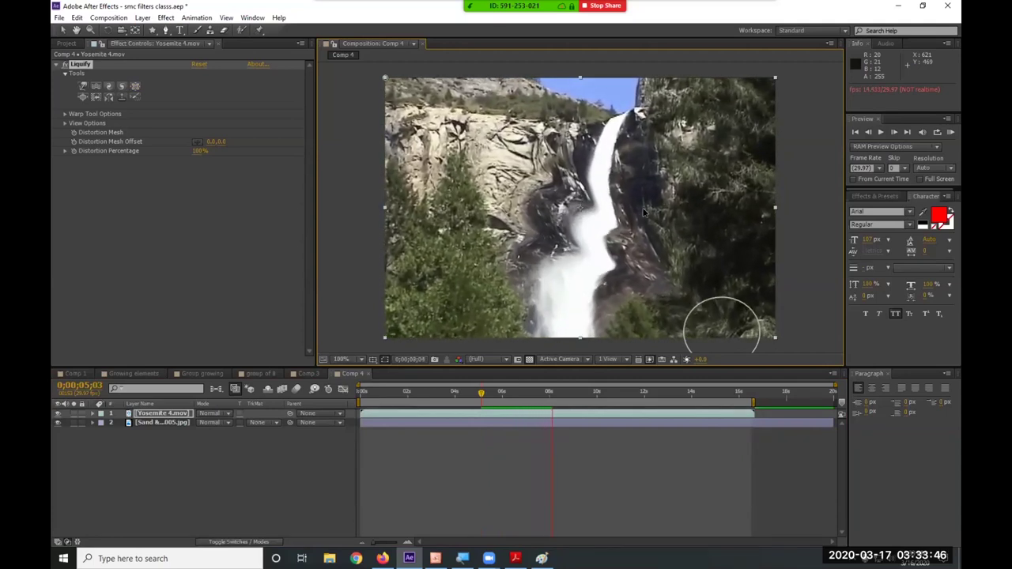
mouse_move(727, 148)
left_mouse_down()
mouse_move(638, 173)
mouse_move(554, 142)
mouse_move(373, 169)
mouse_move(490, 186)
mouse_move(445, 207)
mouse_move(493, 174)
mouse_move(657, 130)
mouse_move(714, 268)
mouse_move(559, 305)
mouse_move(526, 264)
mouse_move(611, 103)
left_mouse_up()
left_click_drag(582, 304, 569, 376)
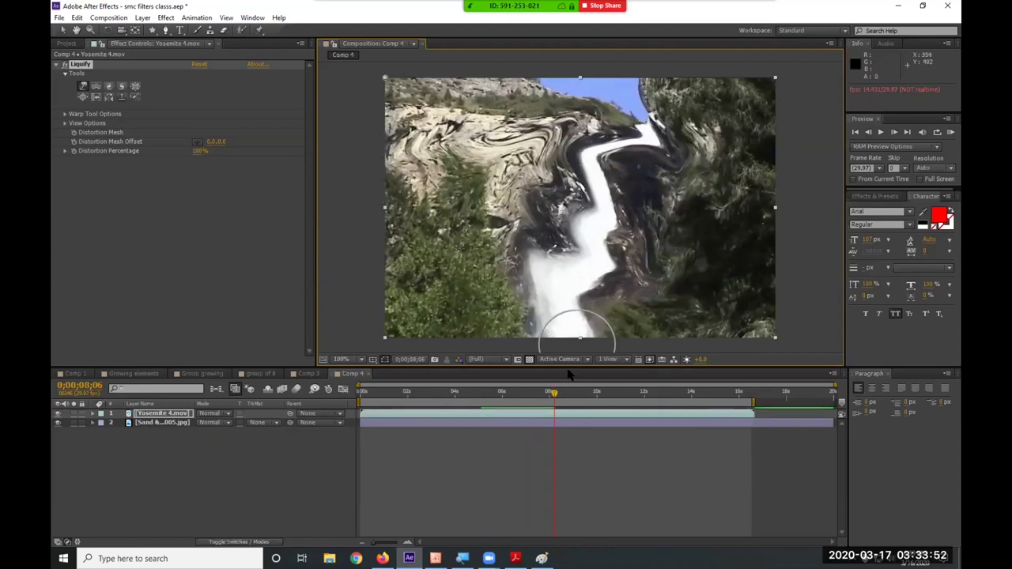
Play the warped waterfall clip from near the start to examine the Liquify distortion over time.
left_click(365, 399)
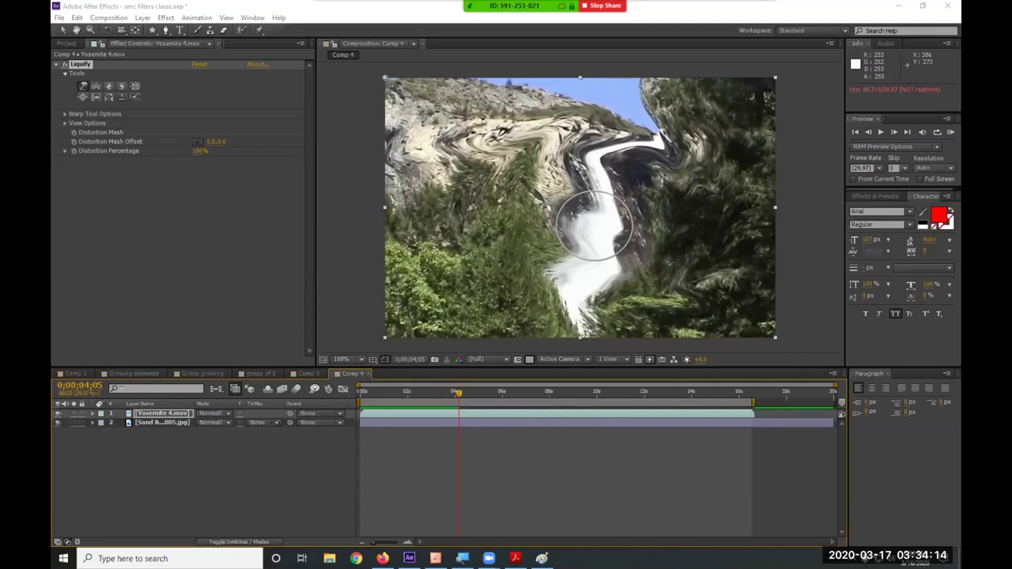
key("space")
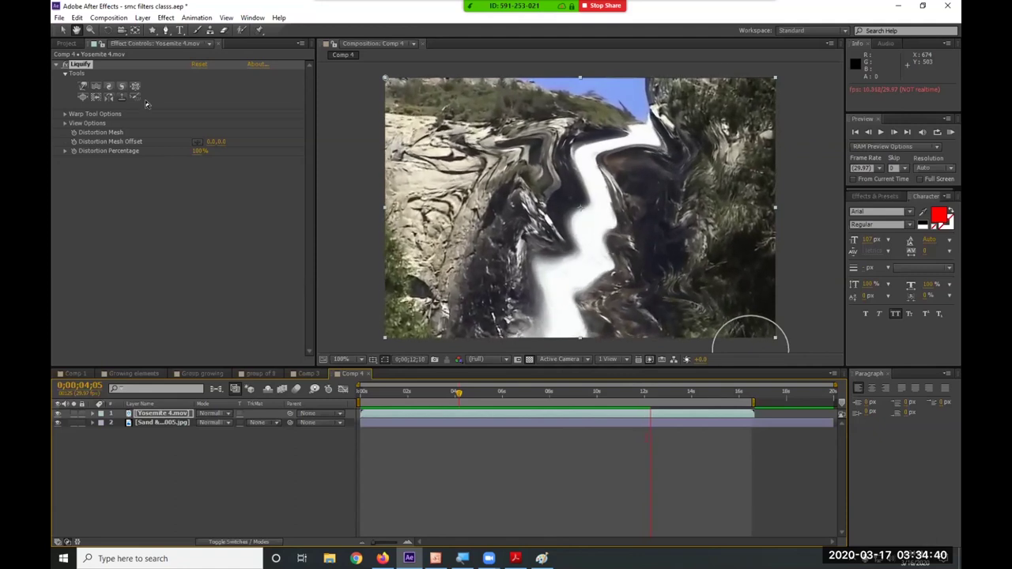
Remove Liquify from the Yosemite 4.mov layer and apply the CC Flo Motion distortion effect instead.
left_click(82, 65)
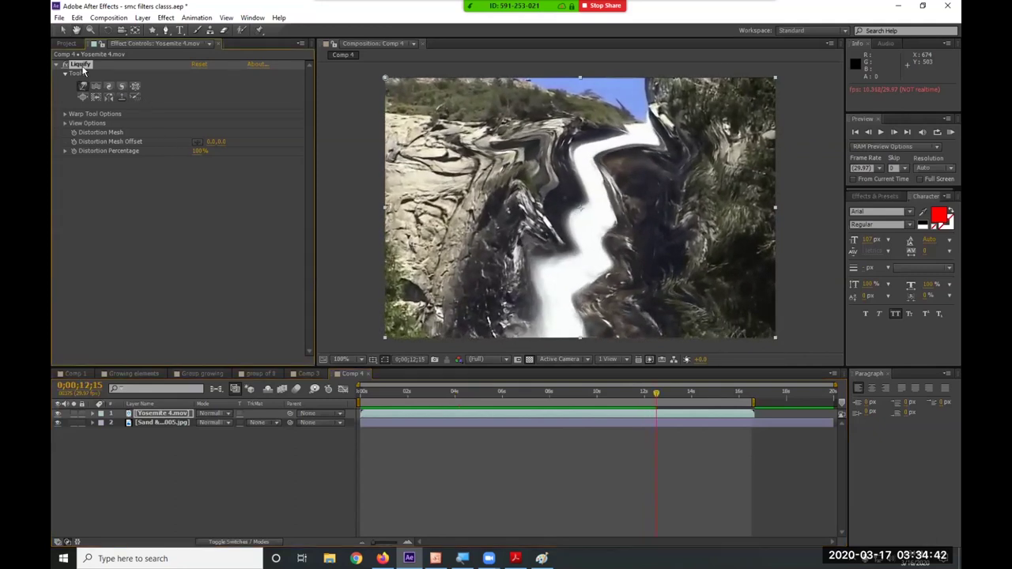
key("Delete")
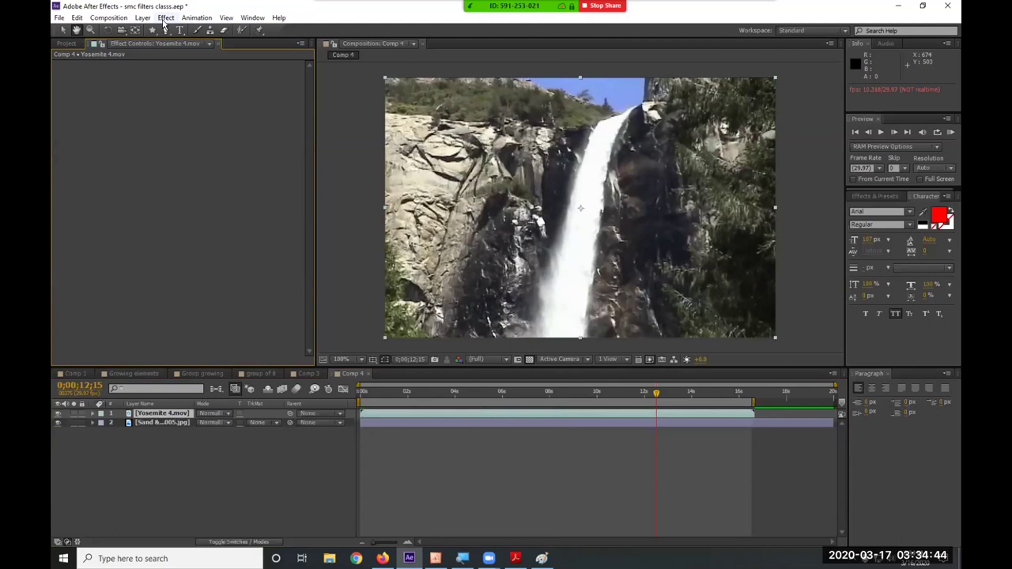
left_click(163, 19)
mouse_move(245, 139)
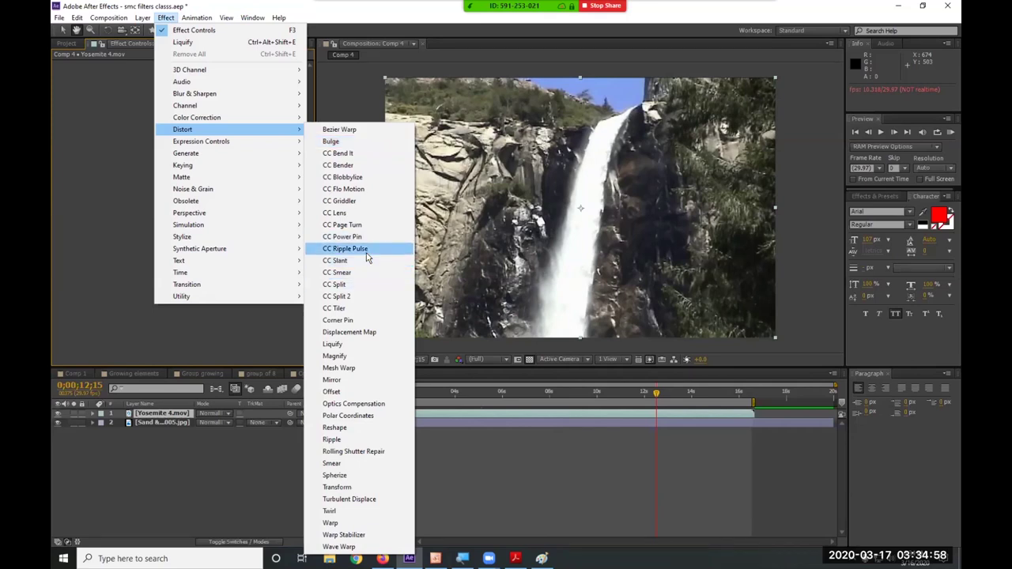
left_click(365, 189)
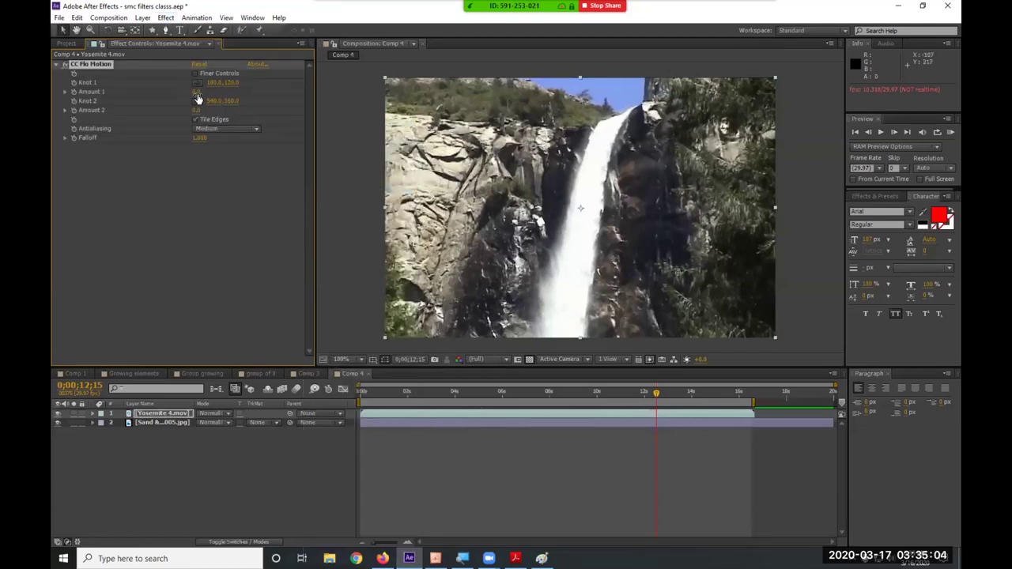
Raise CC Flo Motion's Amount 1 to about 158 and Amount 2 to about 294, and preview the kaleidoscopic distortion.
left_click_drag(197, 91, 360, 305)
left_click(359, 392)
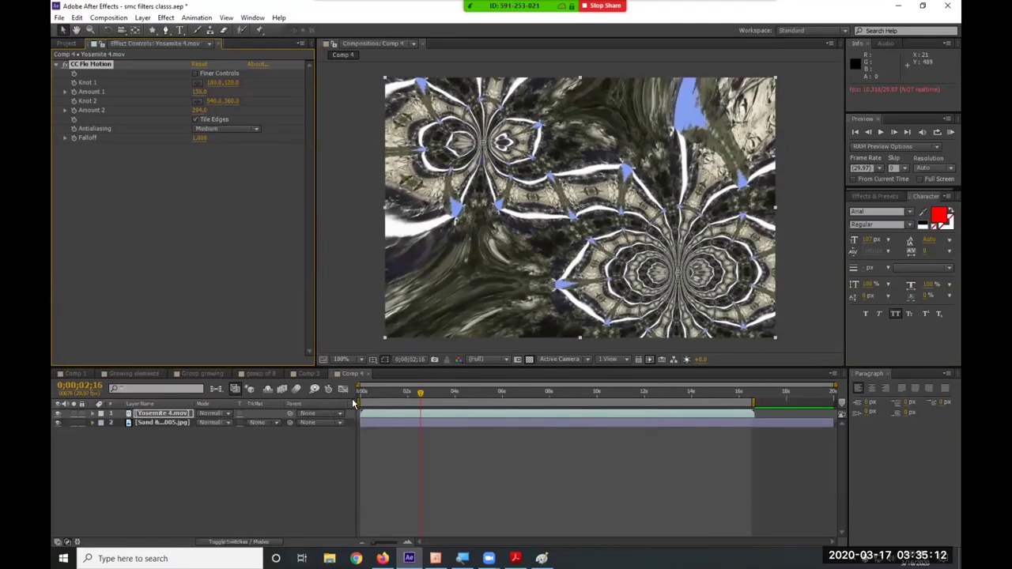
left_click(452, 393)
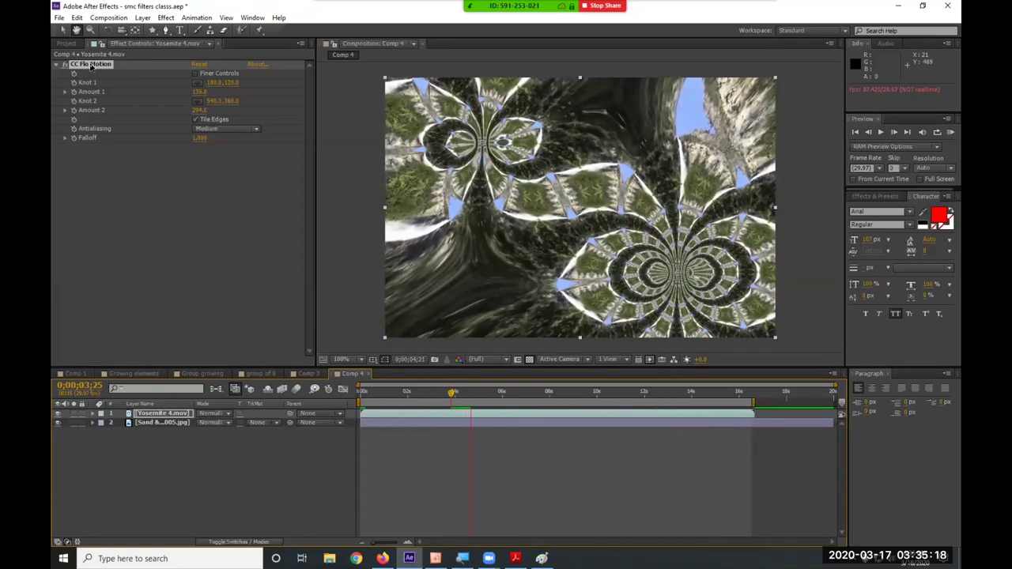
Replace CC Flo Motion on the Yosemite 4.mov layer with the Ripple effect at a Radius of 100, and preview the rippling footage.
key("Delete")
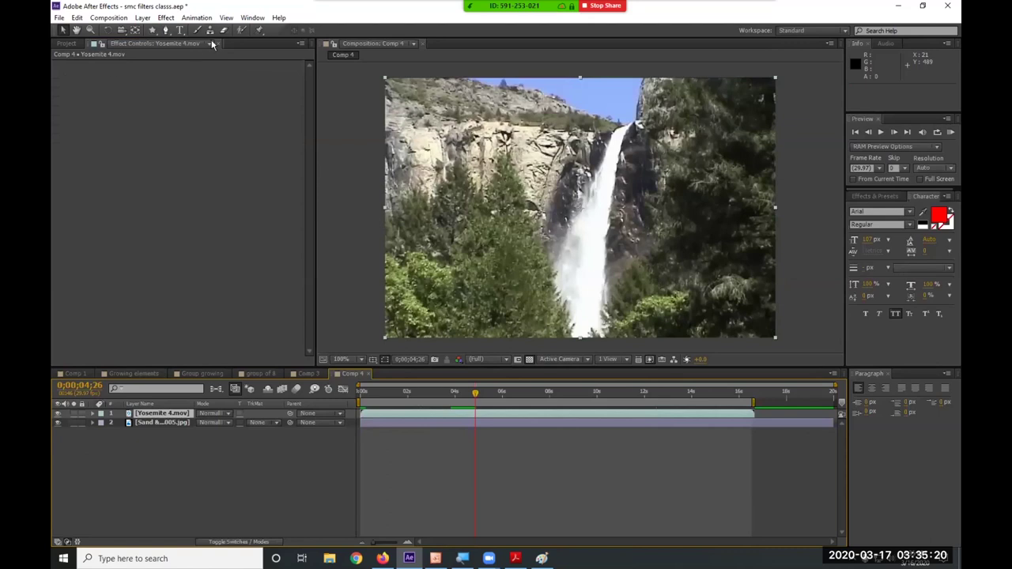
left_click(175, 21)
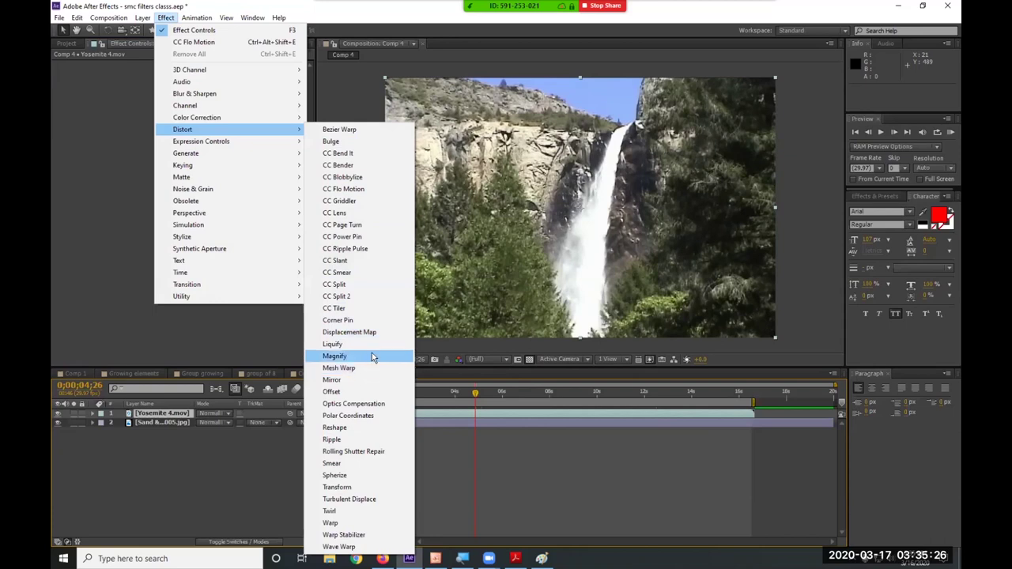
left_click(375, 439)
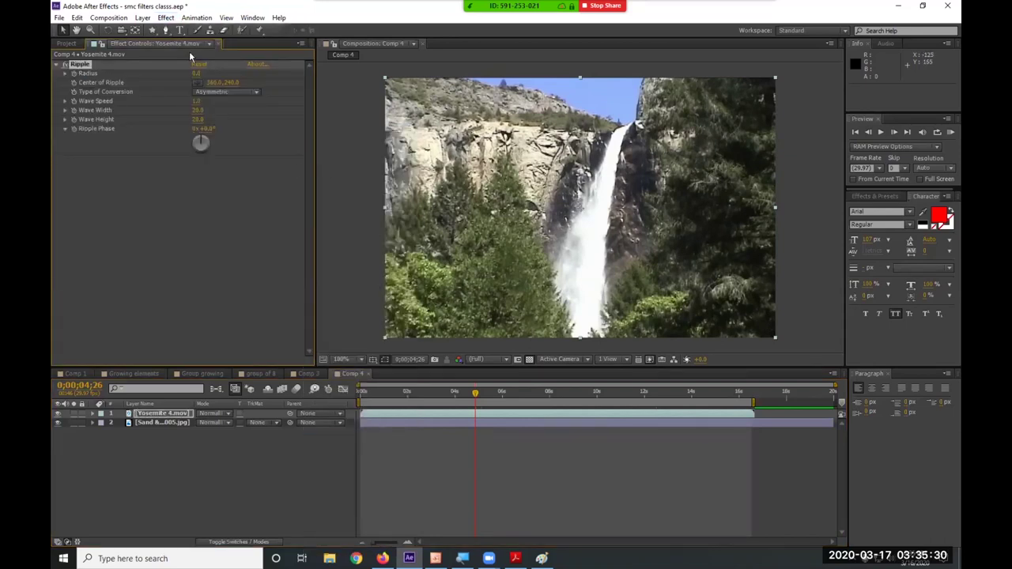
left_click_drag(211, 72, 255, 72)
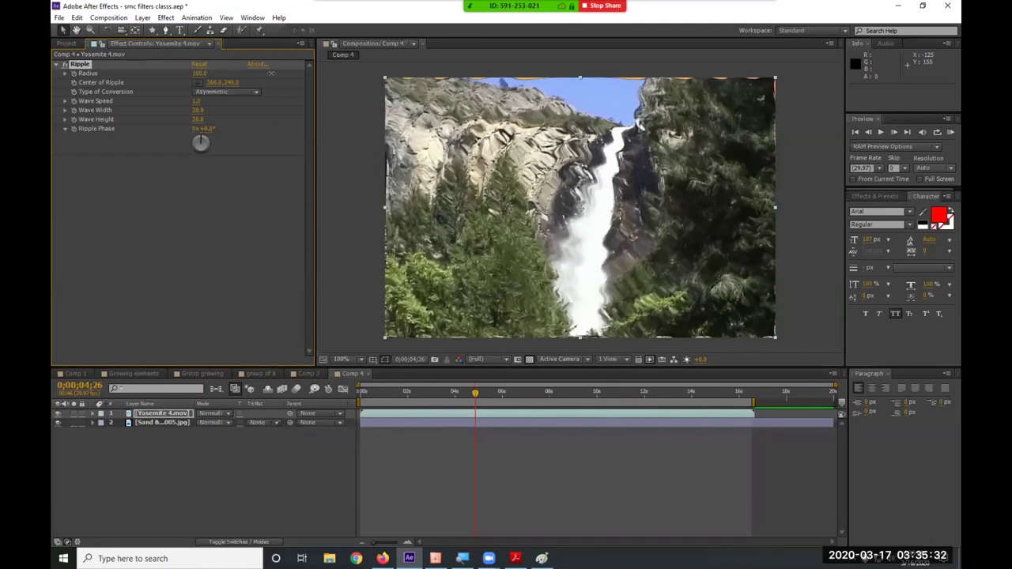
key("space")
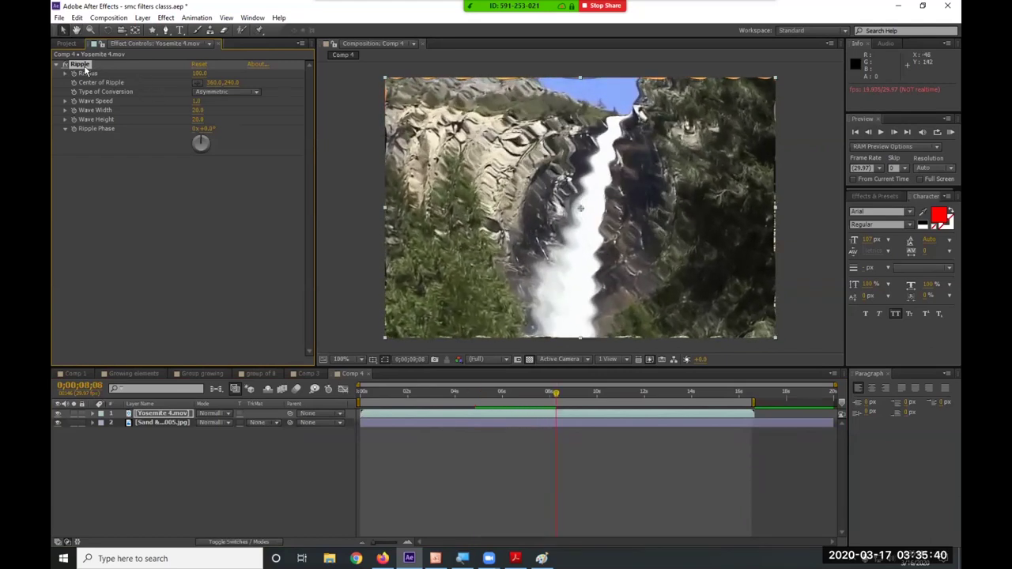
Remove Ripple from the Yosemite 4.mov layer and apply the Spherize distortion effect instead.
key("Delete")
left_click(165, 17)
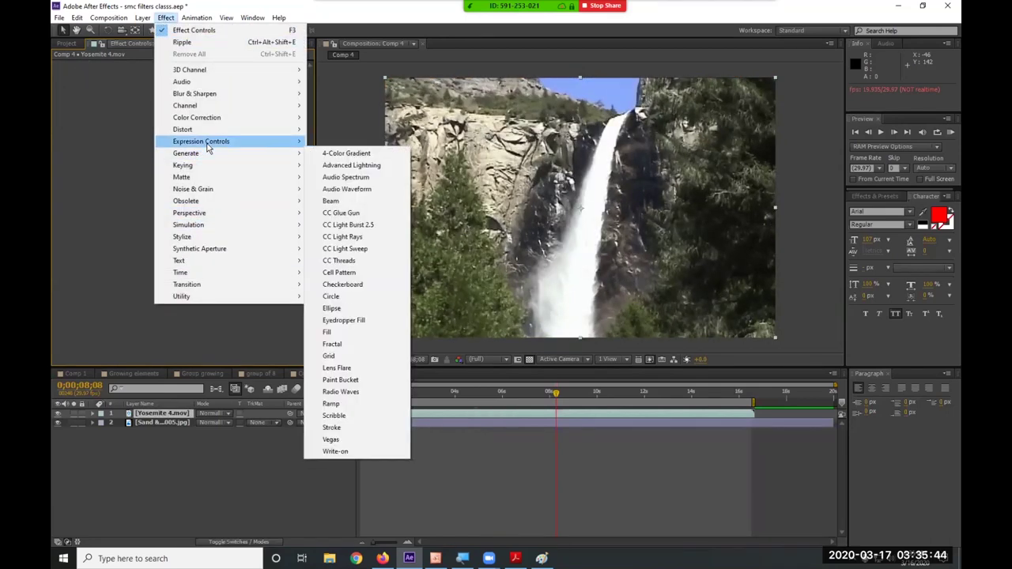
mouse_move(212, 131)
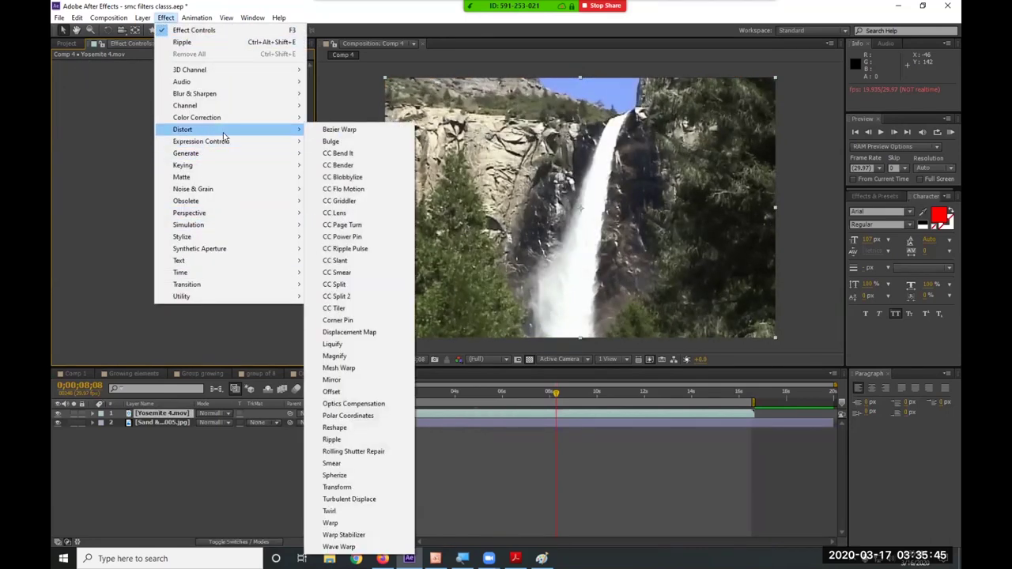
left_click(373, 474)
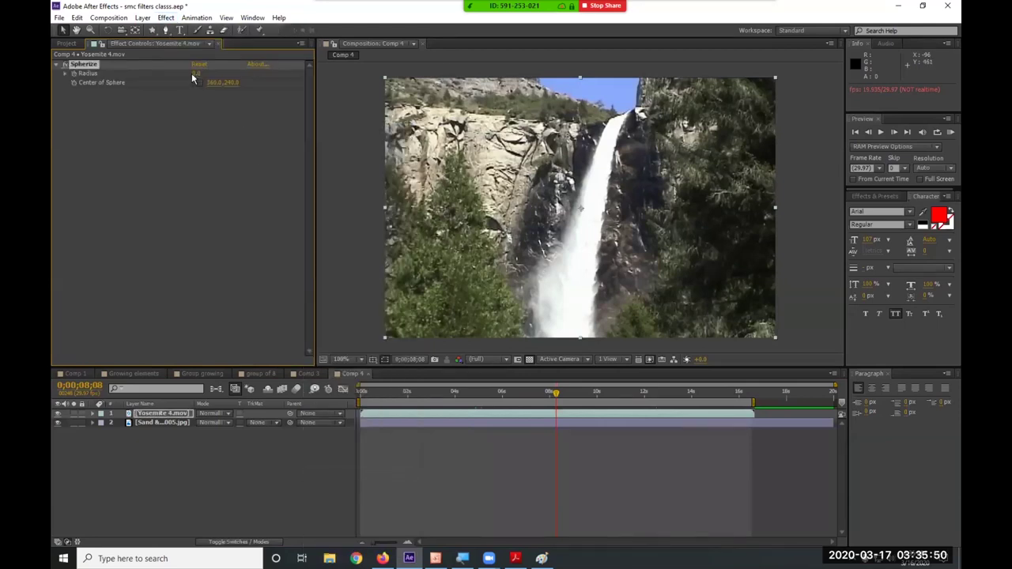
Raise Spherize's Radius to about 215 and preview the bulging waterfall.
left_click_drag(196, 78, 309, 105)
left_click_drag(199, 74, 230, 79)
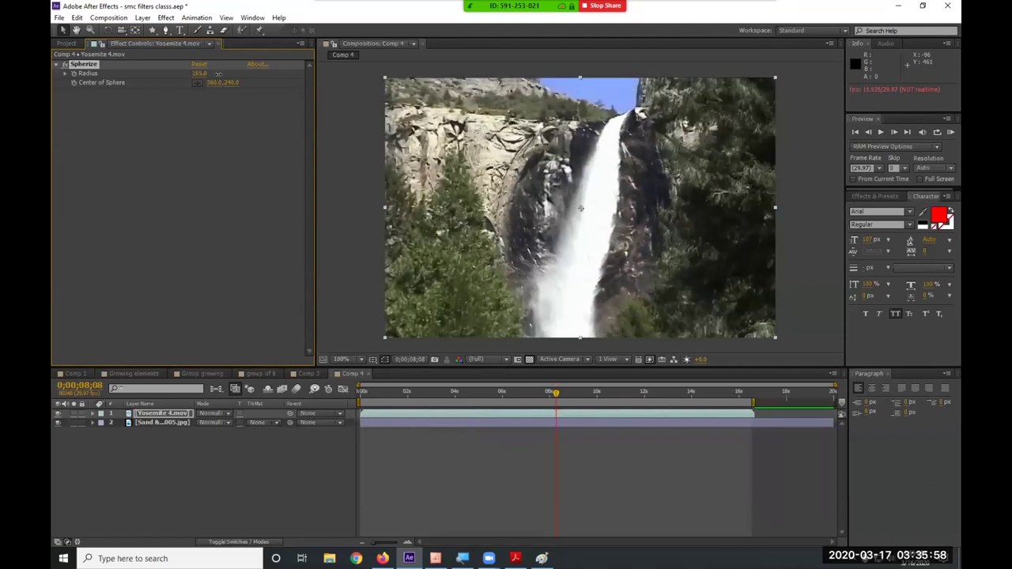
key("space")
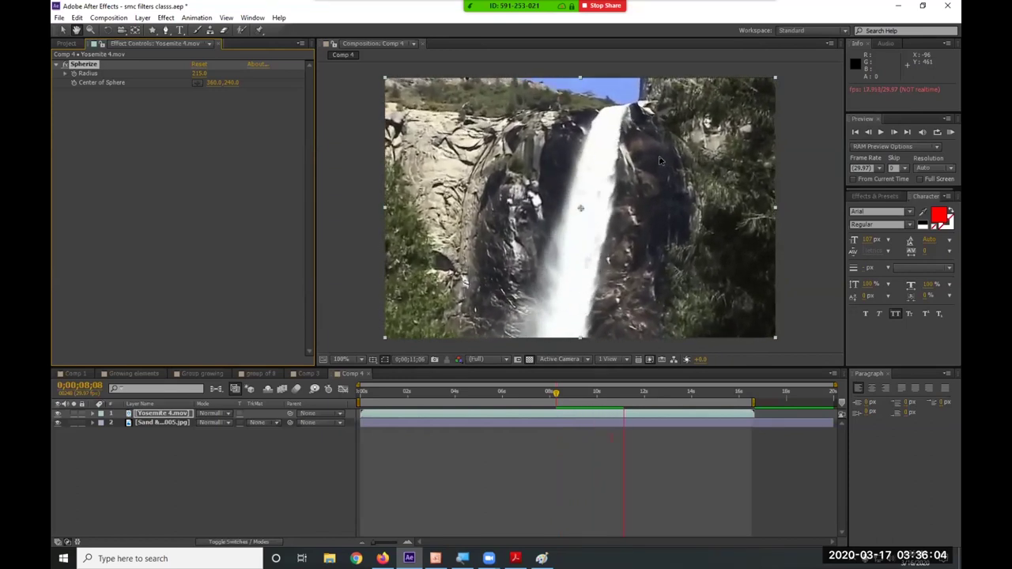
key("space")
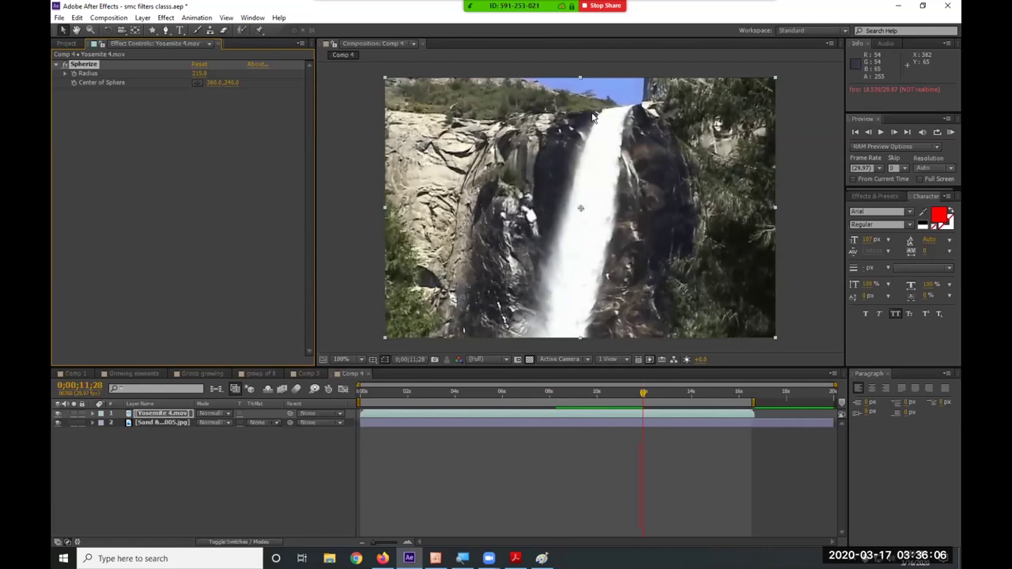
Draw a circular mask about 423 px across over the spherized area of the Yosemite 4.mov layer.
left_click_drag(151, 32, 191, 56)
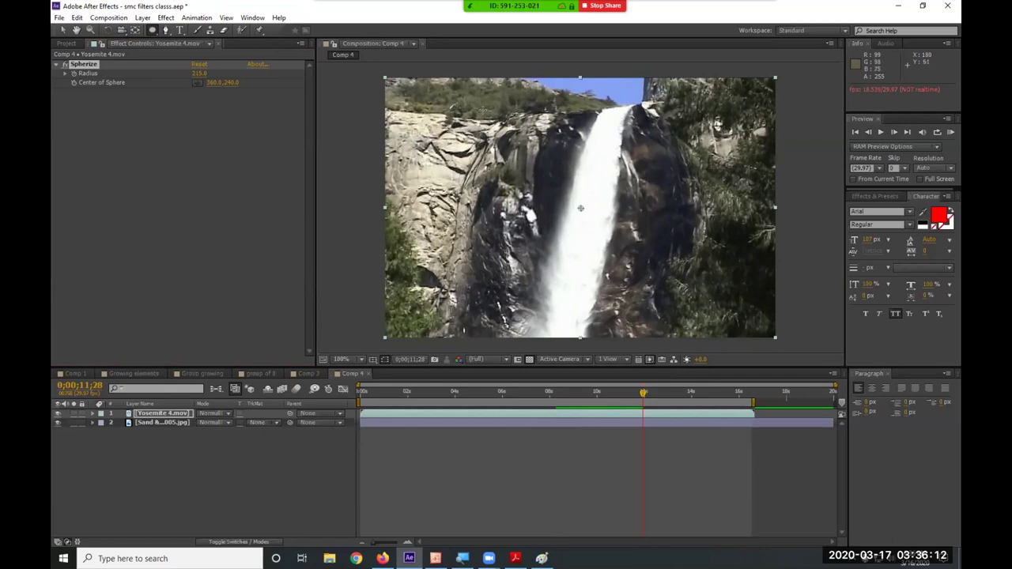
mouse_move(482, 109)
left_mouse_down()
mouse_move(609, 336)
mouse_move(711, 339)
left_mouse_up()
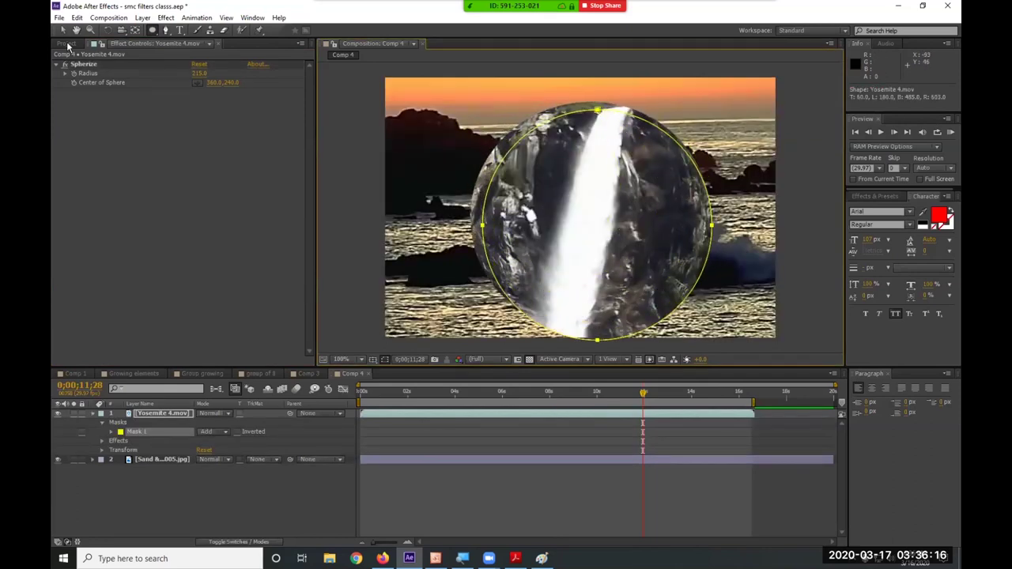
left_click(63, 30)
left_click(669, 156)
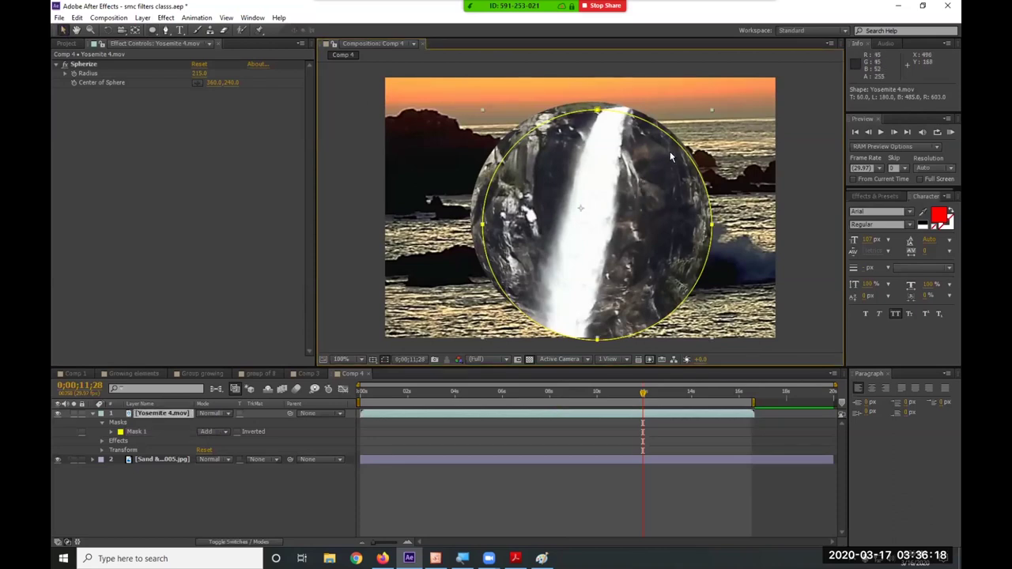
left_click(598, 111)
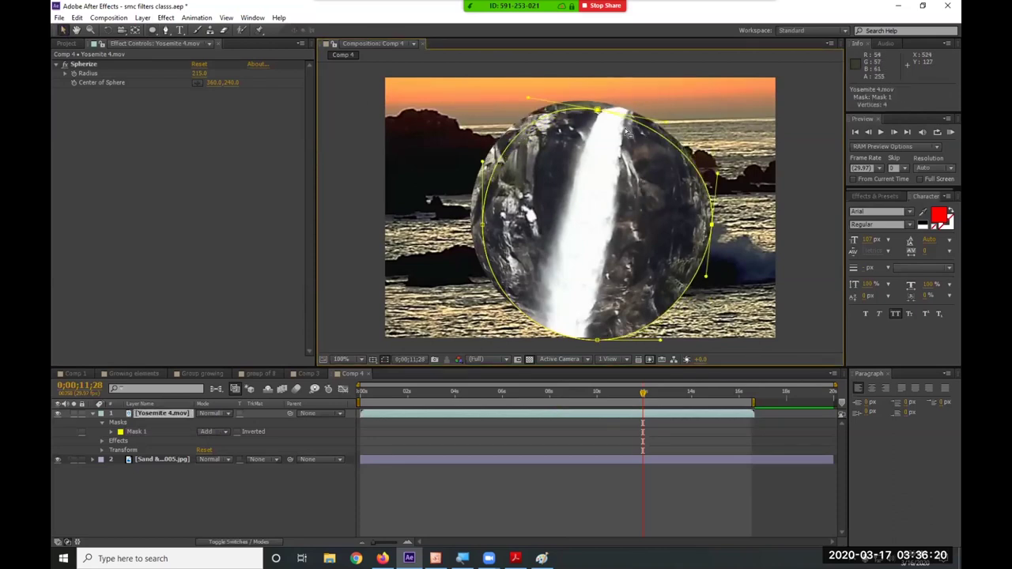
key("ctrl+z")
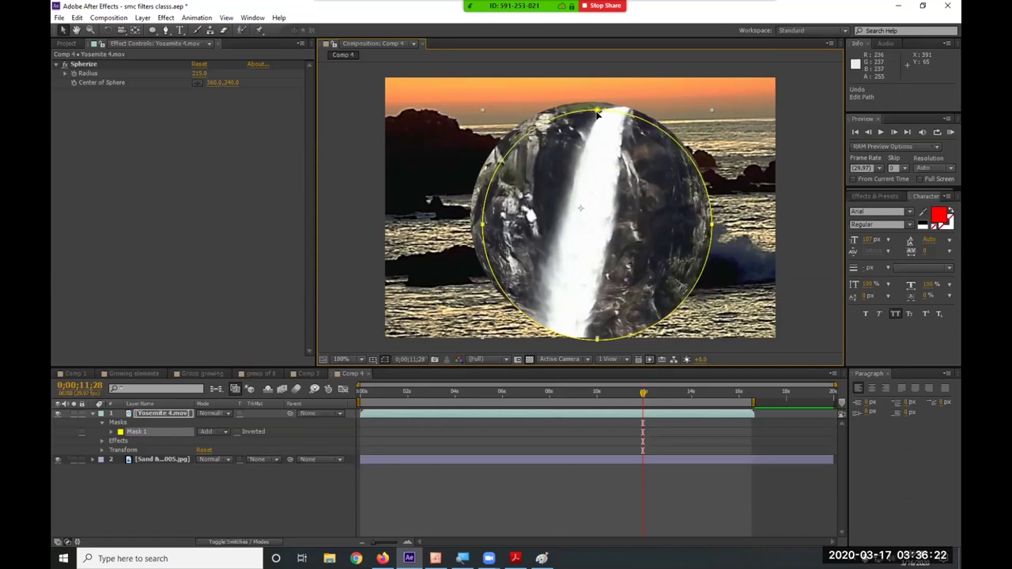
key("ctrl+z")
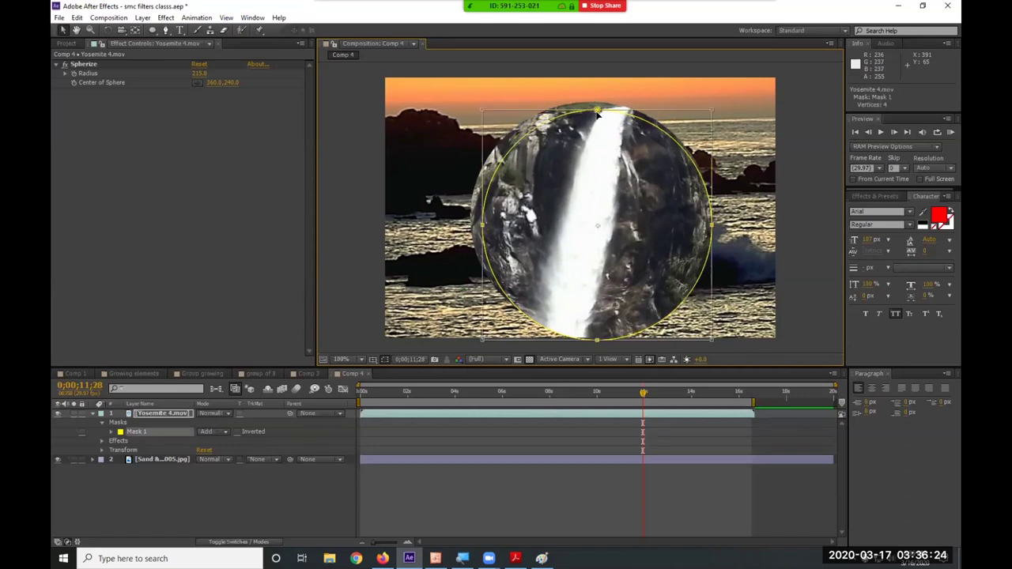
Shift the circular mask slightly up and to the left over the spherized area, and preview the masked sphere.
mouse_move(594, 101)
left_mouse_down()
mouse_move(582, 88)
mouse_move(586, 108)
left_mouse_up()
key("space")
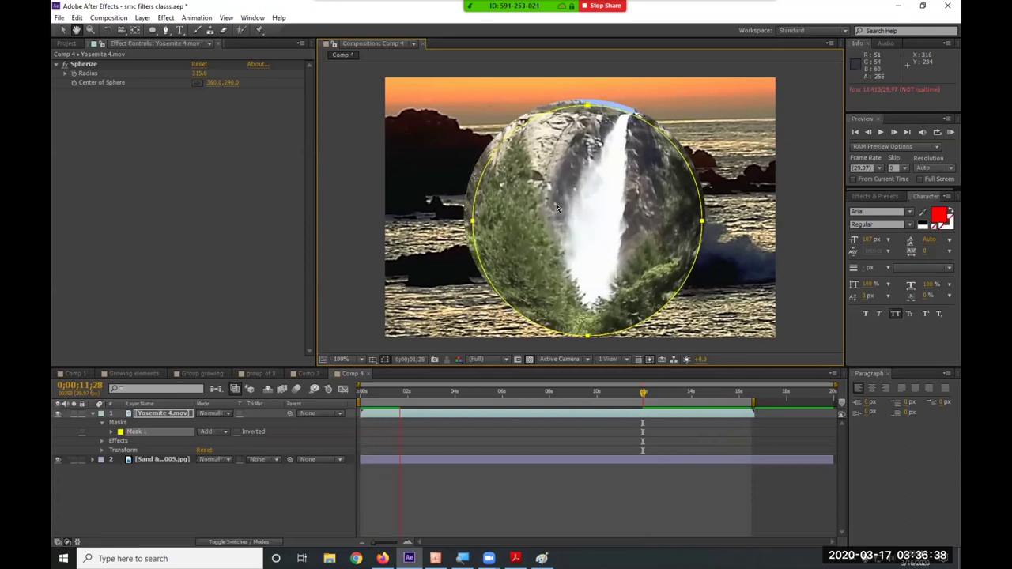
Delete the circular mask and the Spherize effect from the Yosemite 4.mov layer.
left_click(140, 432)
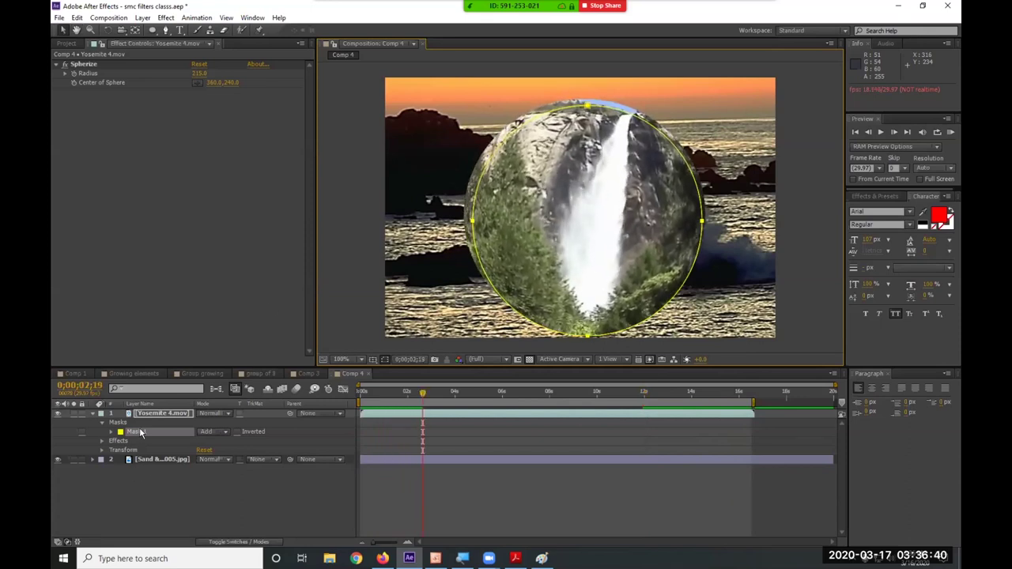
key("Delete")
left_click(145, 417)
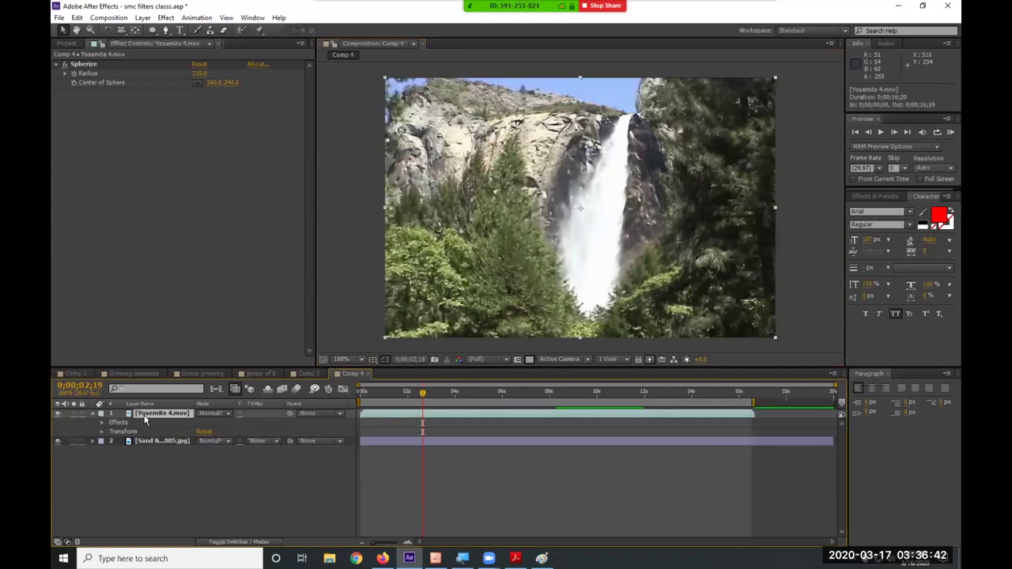
key("Delete")
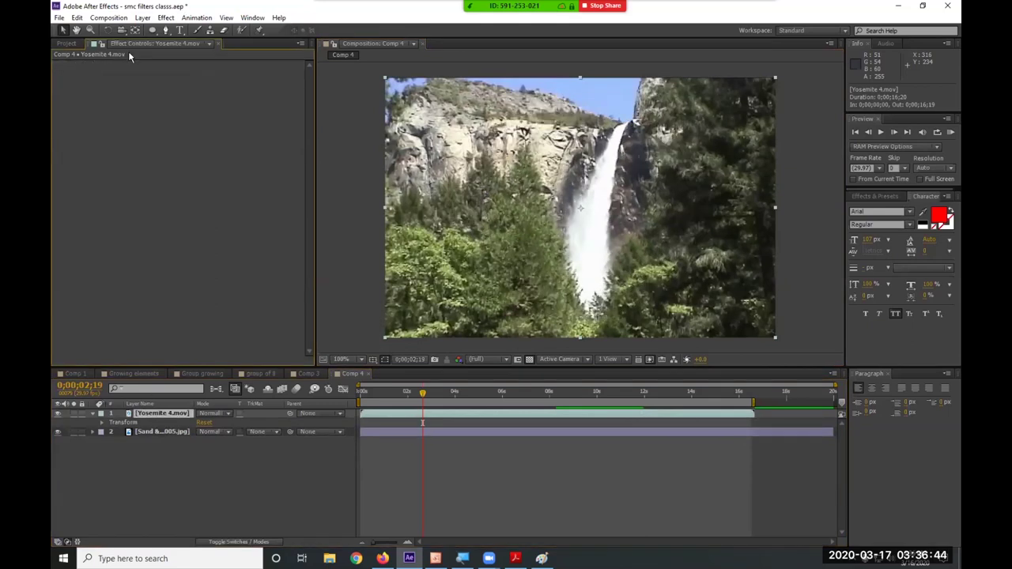
Apply the Bezier Warp distortion effect to the Yosemite 4.mov layer.
left_click(166, 19)
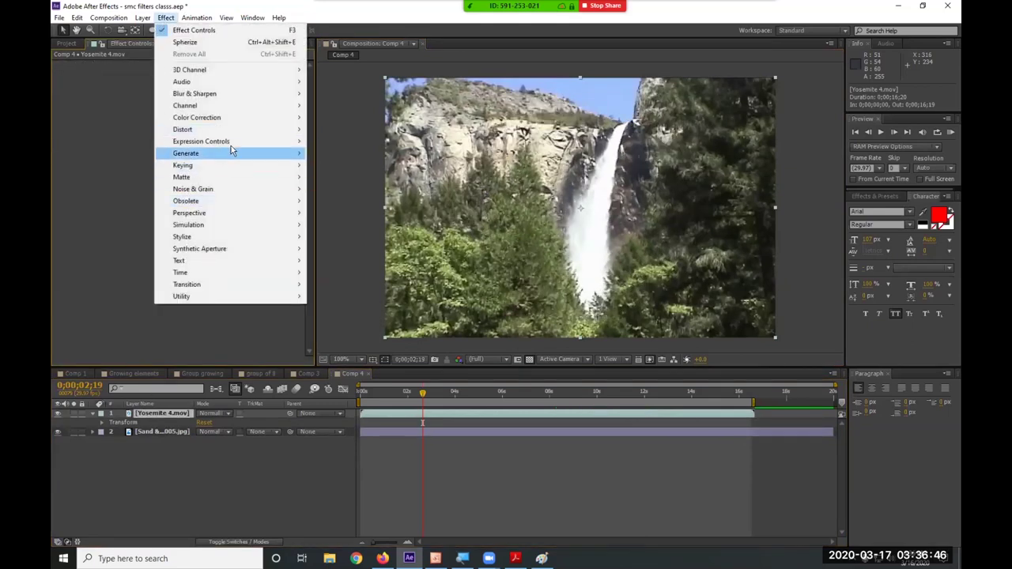
mouse_move(225, 131)
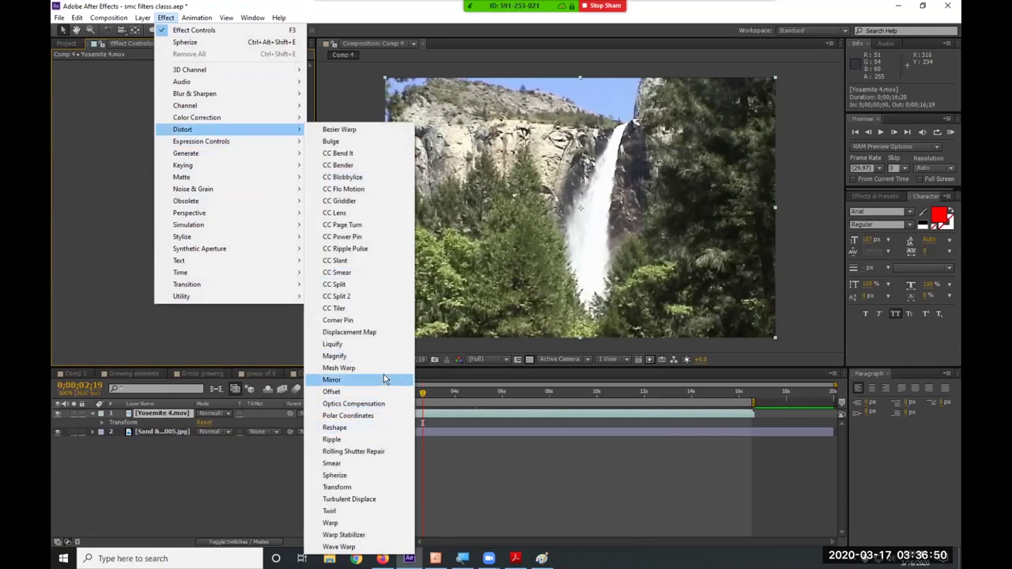
mouse_move(223, 188)
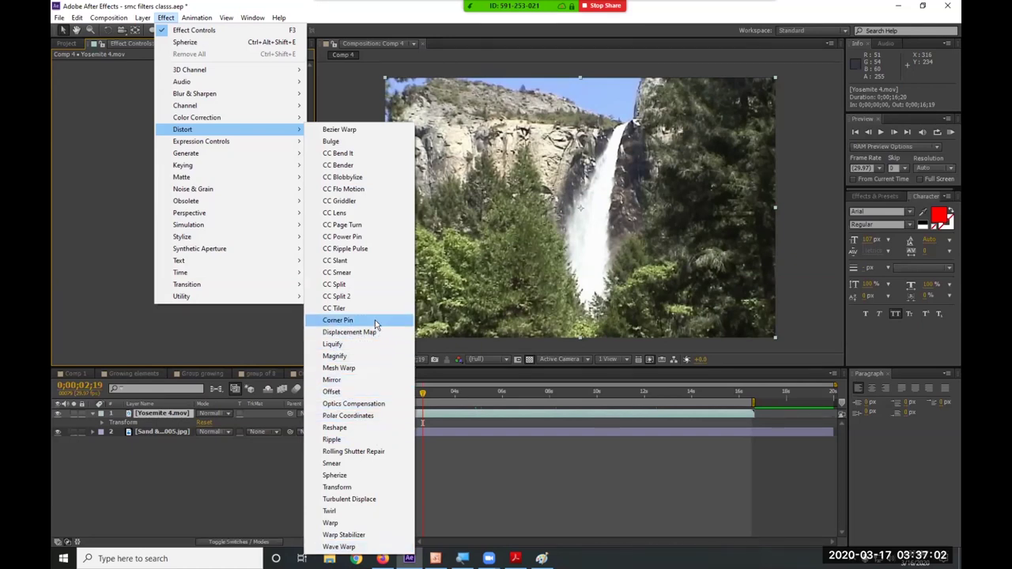
left_click(374, 131)
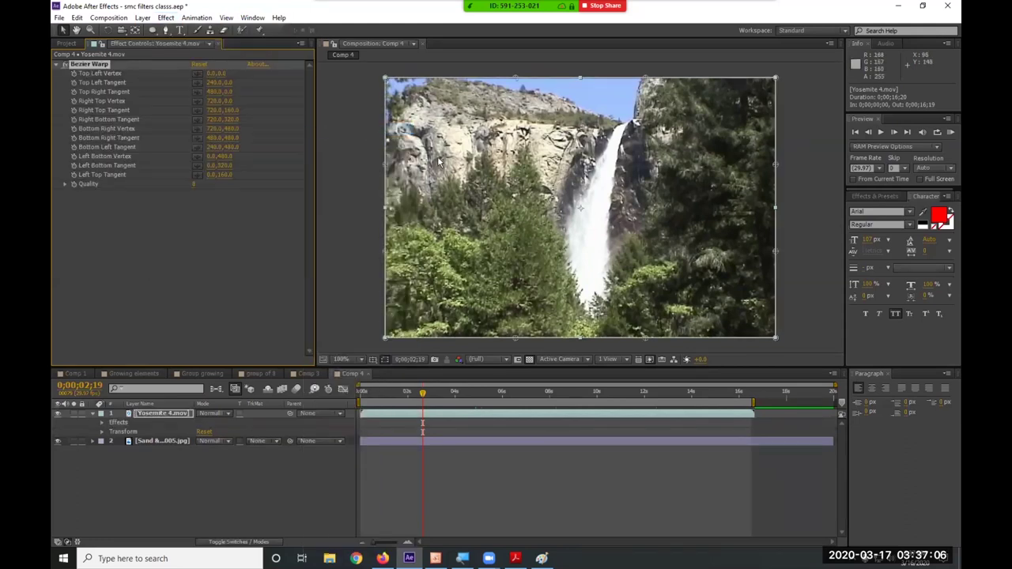
Pull Bezier Warp's Top Left Vertex across the frame to about 572, 301 and nudge the Right Top Vertex to about 723, -2.
mouse_move(386, 79)
left_mouse_down()
mouse_move(615, 184)
mouse_move(743, 264)
mouse_move(370, 89)
left_mouse_up()
left_click_drag(370, 91, 695, 240)
mouse_move(775, 81)
left_mouse_down()
mouse_move(680, 230)
mouse_move(601, 253)
mouse_move(538, 301)
mouse_move(743, 189)
mouse_move(776, 78)
left_mouse_up()
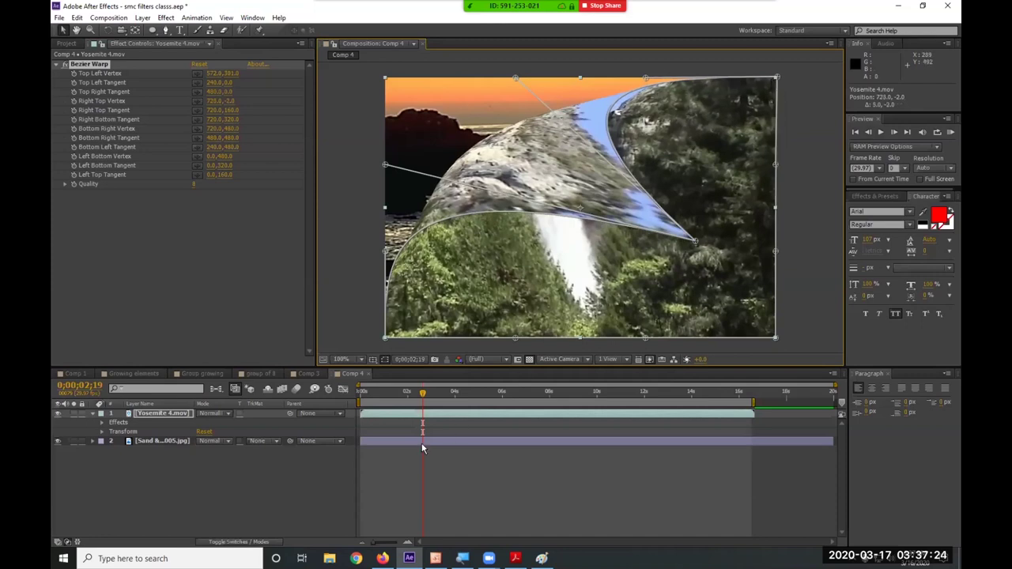
Scrub the warped clip to 0;00;12;16 and pull Bezier Warp's Top Left Vertex back to about 165, 80.
left_click_drag(466, 391, 325, 404)
left_click(656, 393)
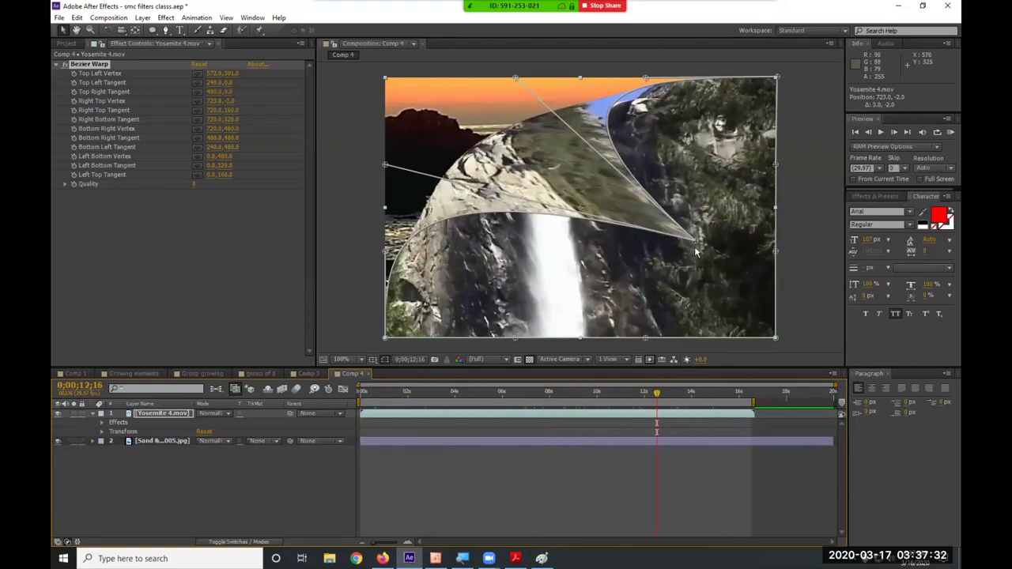
left_click_drag(695, 245, 528, 147)
left_click_drag(646, 209, 474, 121)
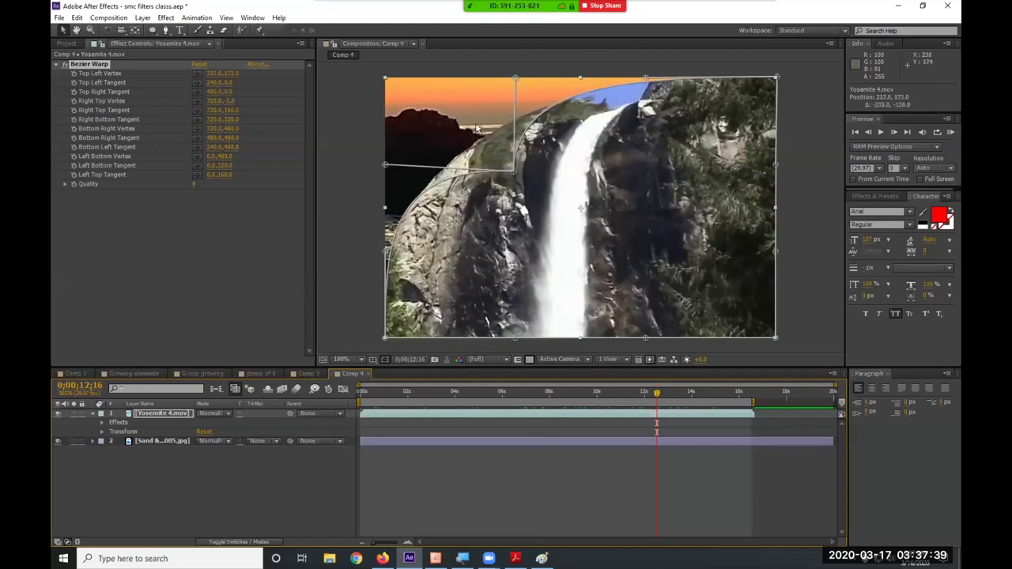
Replace Bezier Warp on the Yosemite 4.mov layer with the CC Drizzle simulation effect and preview the water-drop ripples.
left_click(87, 67)
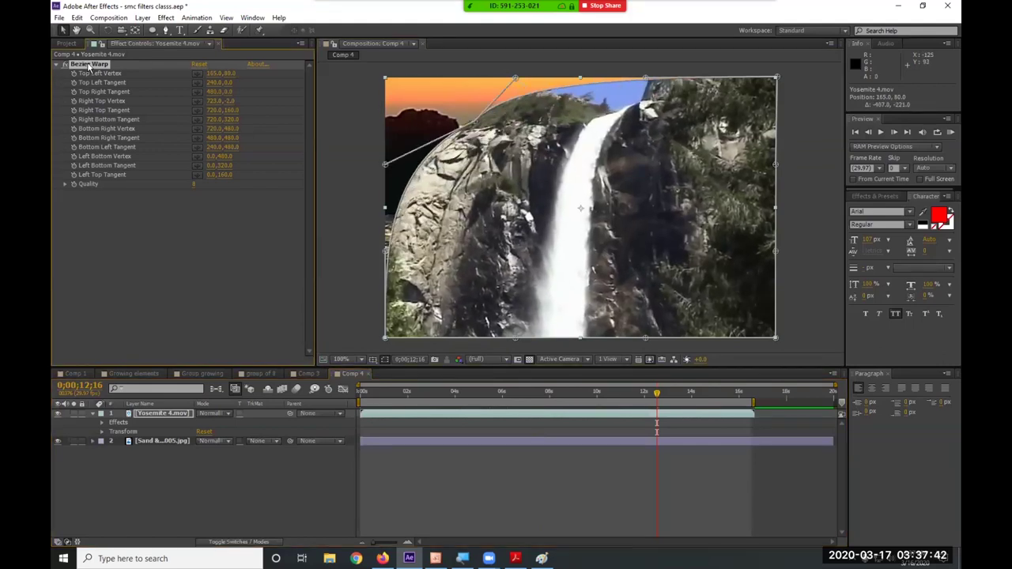
key("Delete")
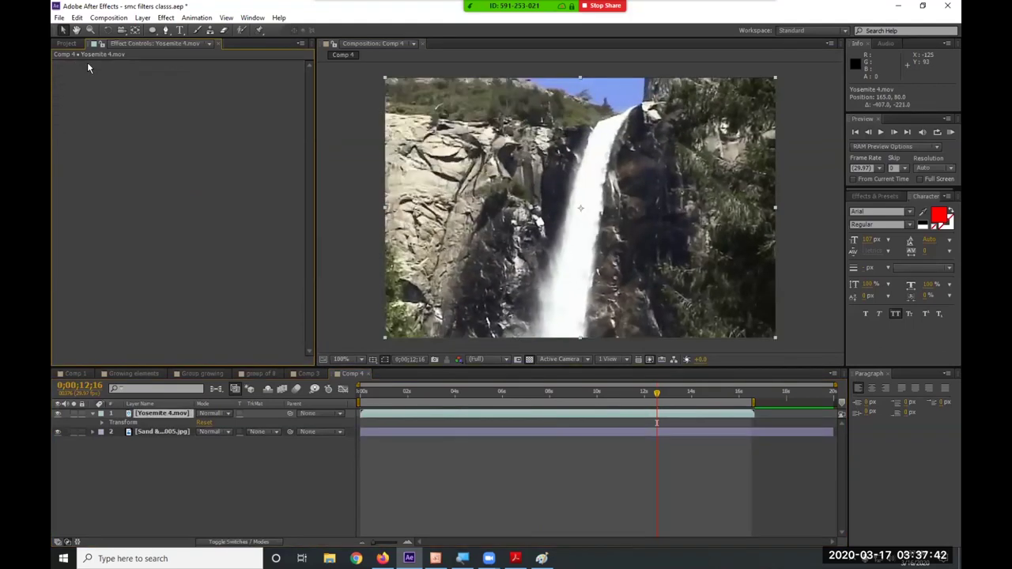
left_click(165, 17)
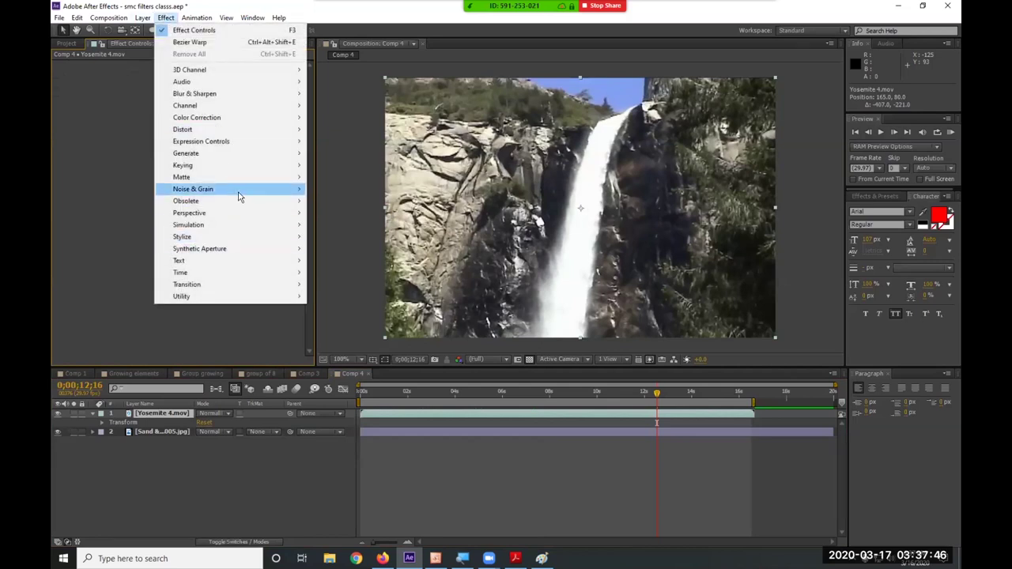
mouse_move(227, 215)
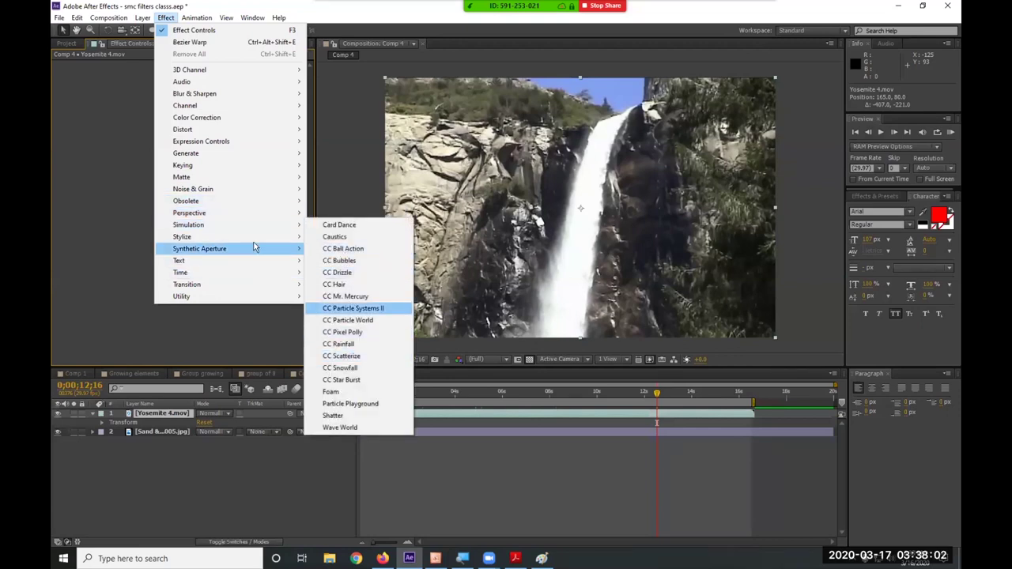
mouse_move(288, 227)
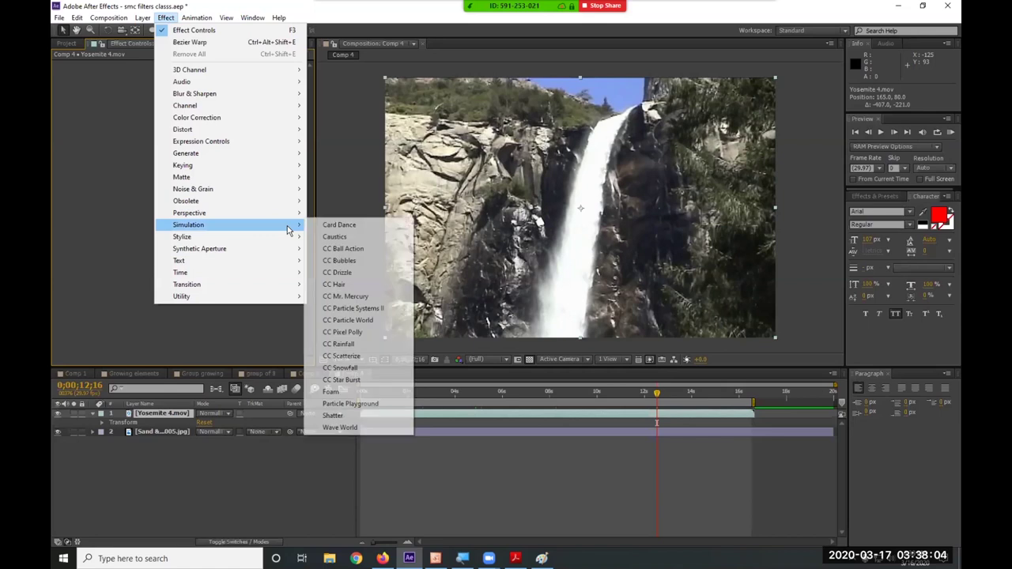
left_click(366, 273)
key("space")
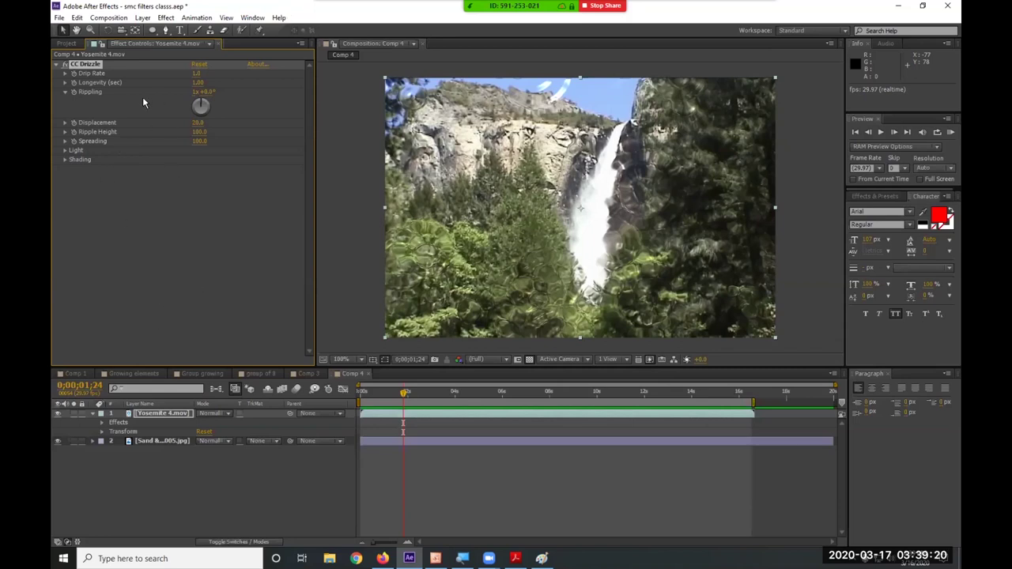
Review the available Simulation effects and remove CC Drizzle from the Yosemite 4.mov layer.
left_click(165, 17)
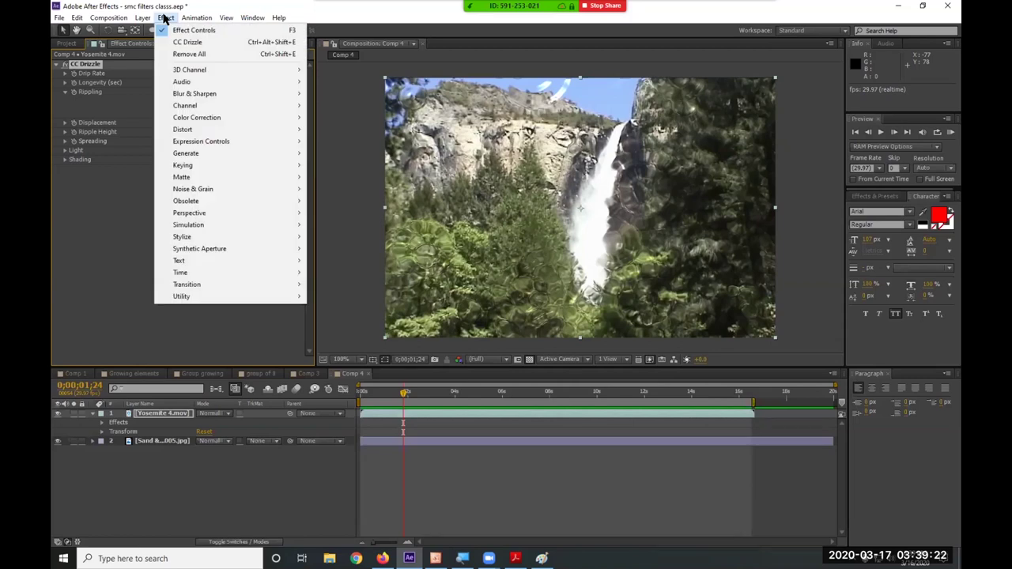
mouse_move(214, 226)
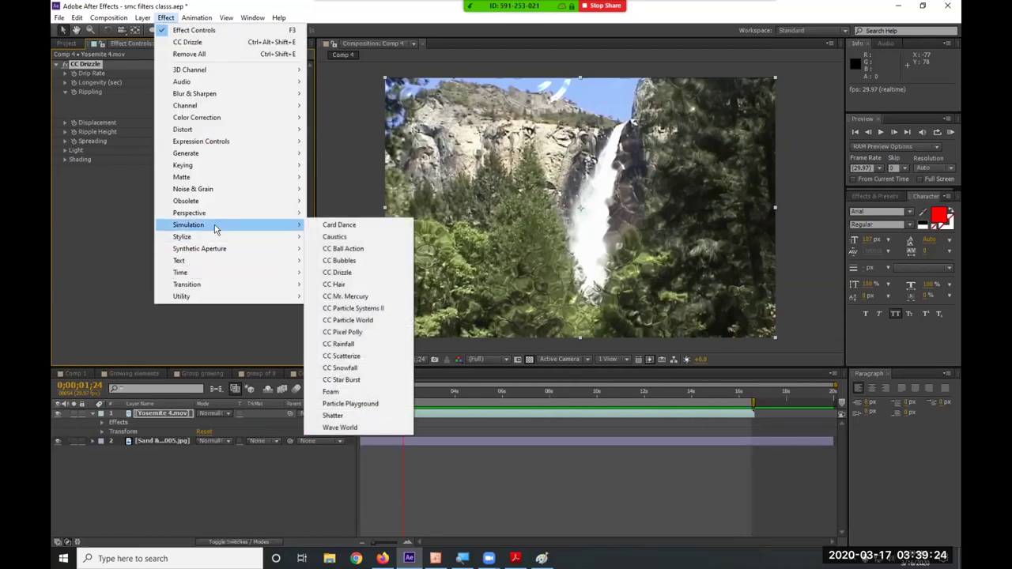
left_click(59, 83)
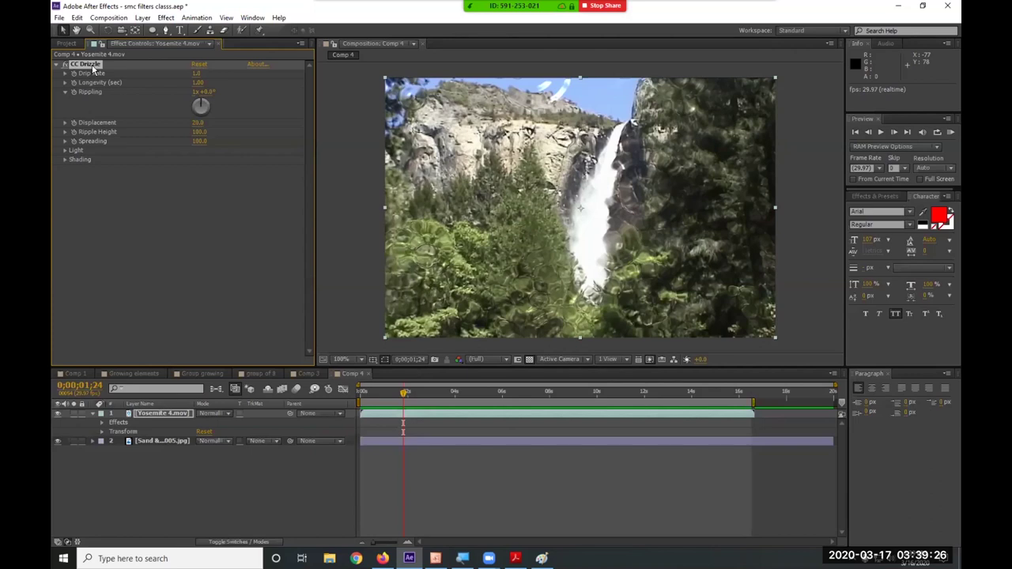
key("Delete")
Look through the available effect categories, including 3D Channel, Utility, Synthetic Aperture, Stylize, Matte and Keying, without applying an effect.
left_click(164, 18)
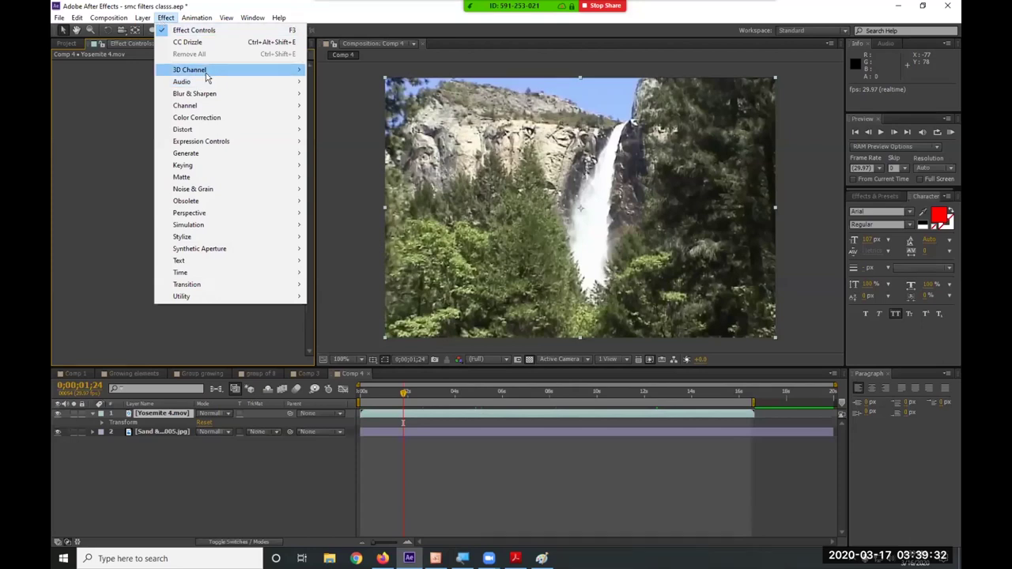
mouse_move(207, 76)
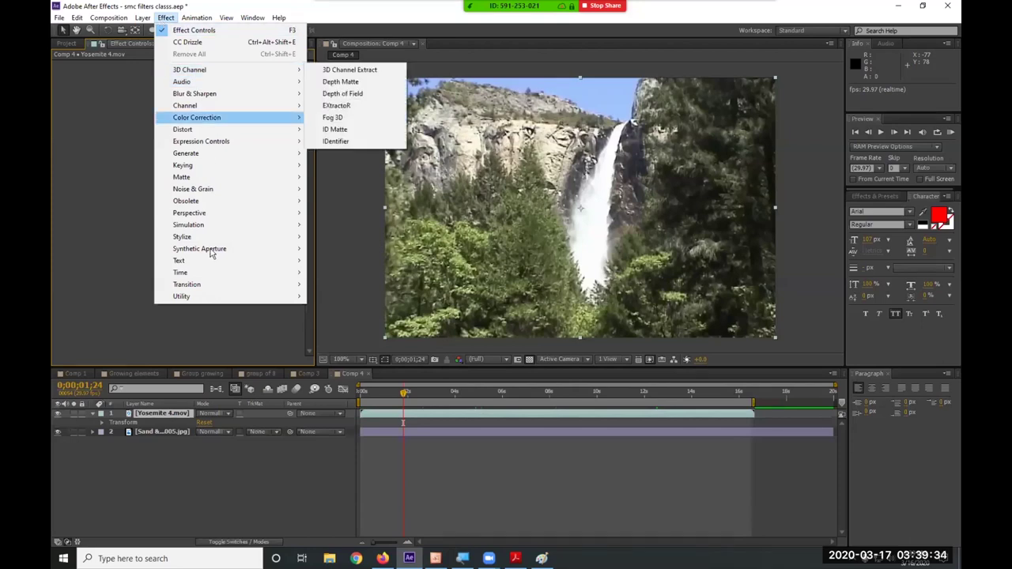
mouse_move(220, 298)
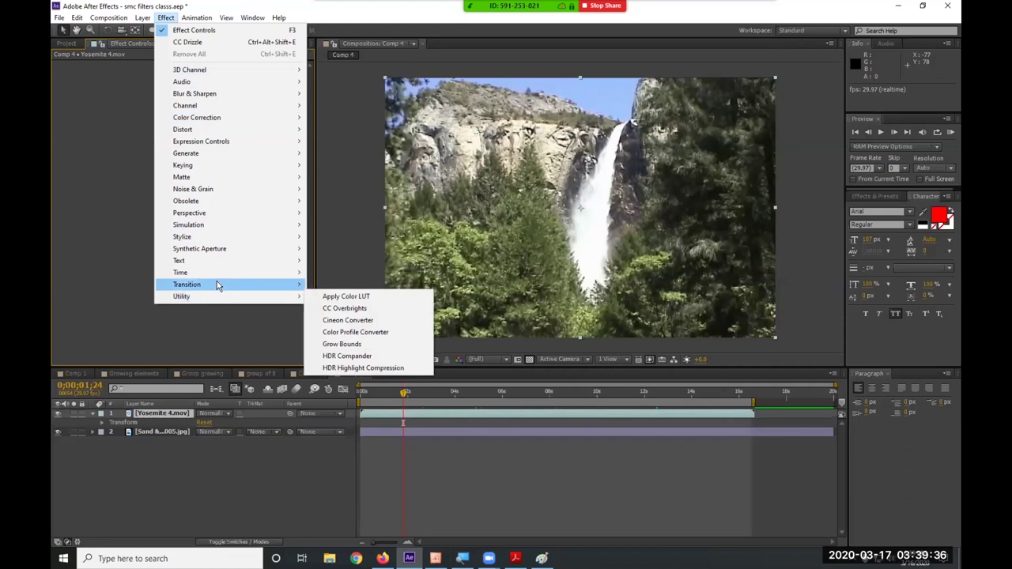
mouse_move(222, 272)
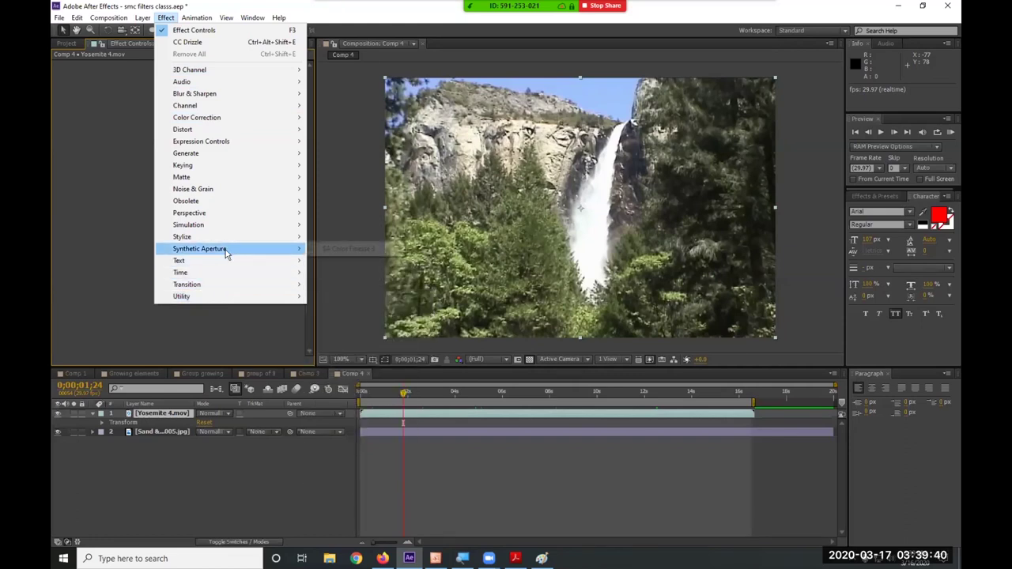
mouse_move(230, 238)
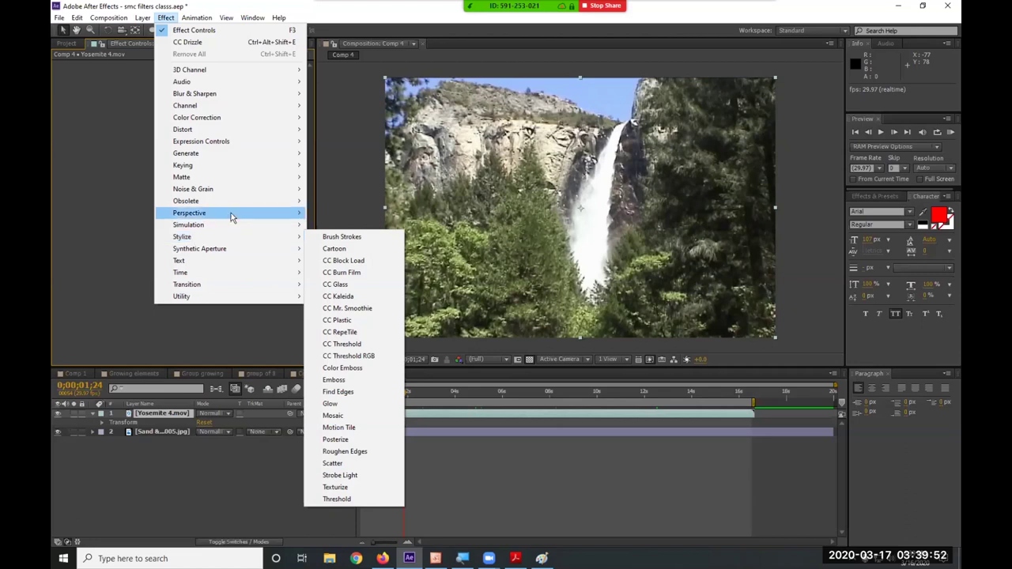
mouse_move(232, 215)
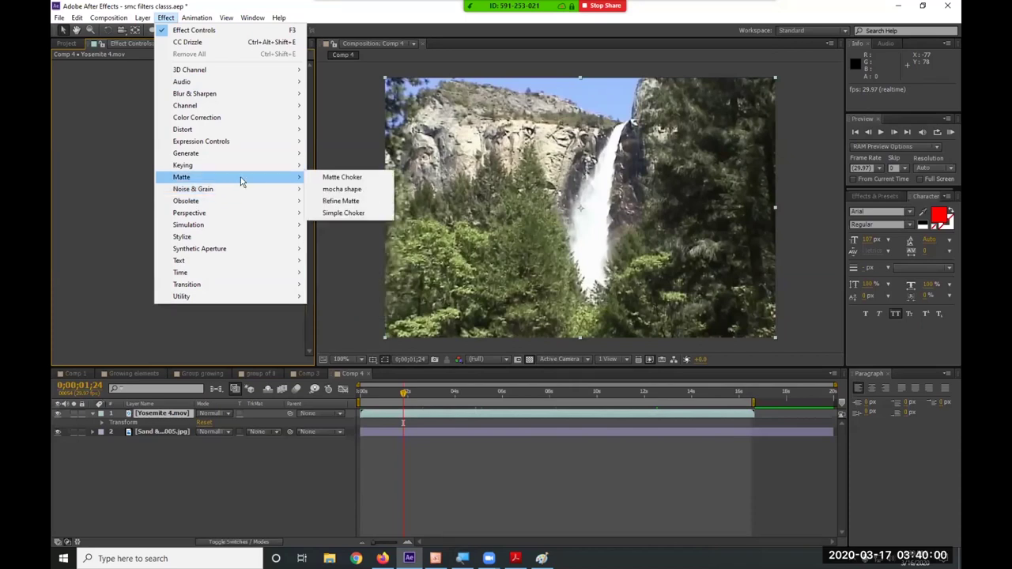
mouse_move(245, 169)
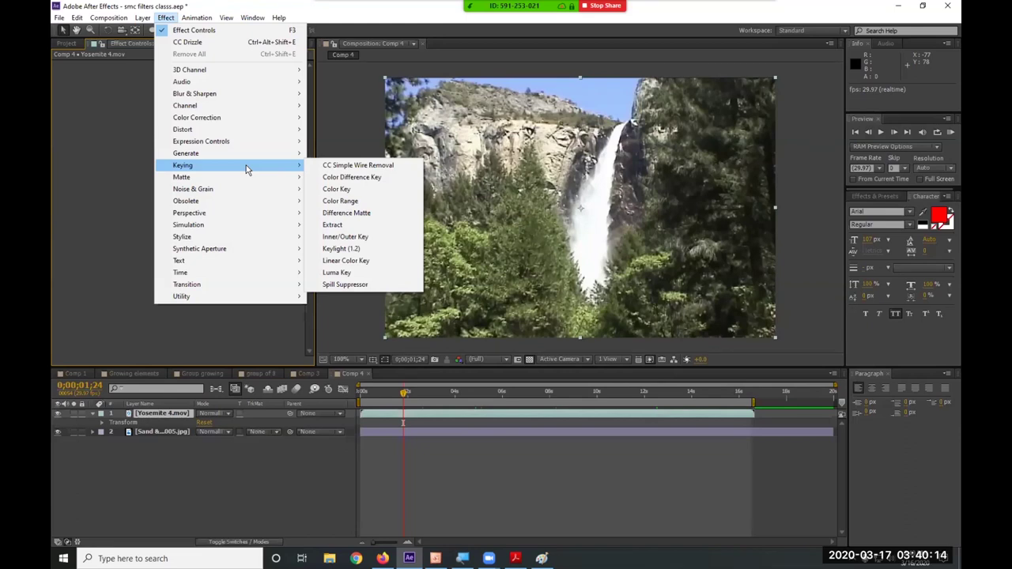
left_click(379, 128)
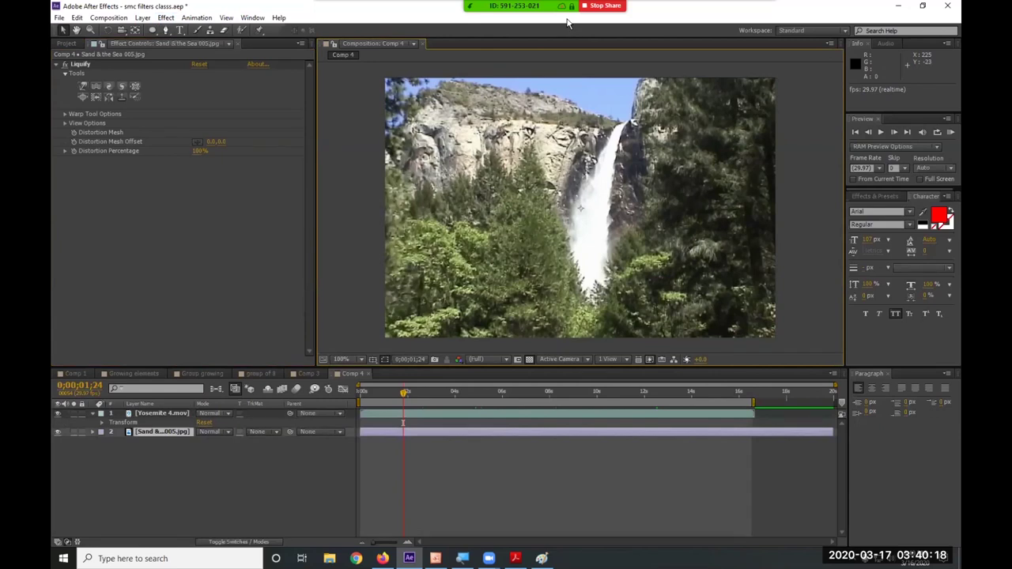
Switch to the Zoom meeting controls and stop the cloud recording.
mouse_move(567, 23)
left_click(759, 14)
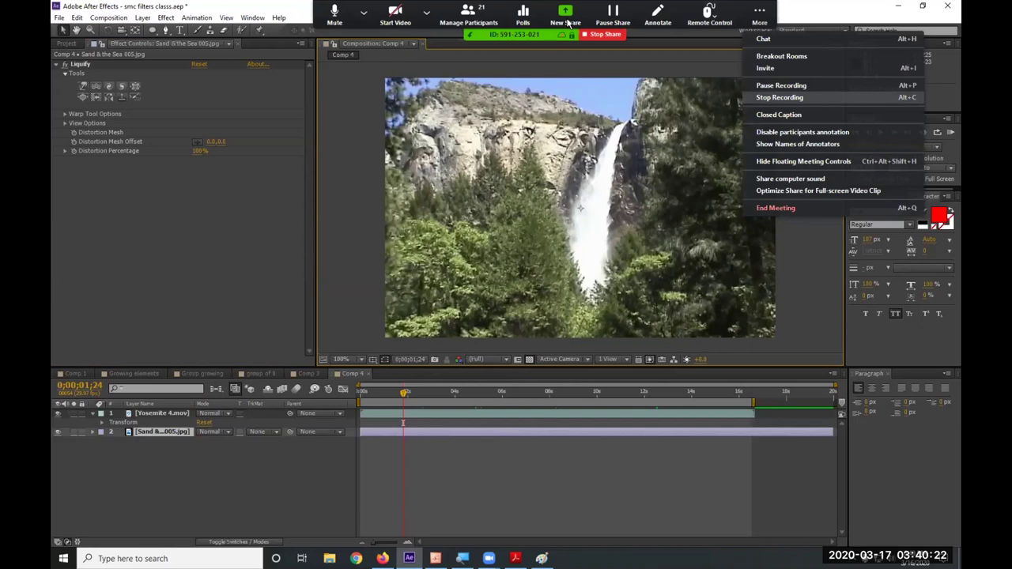
key("Return")
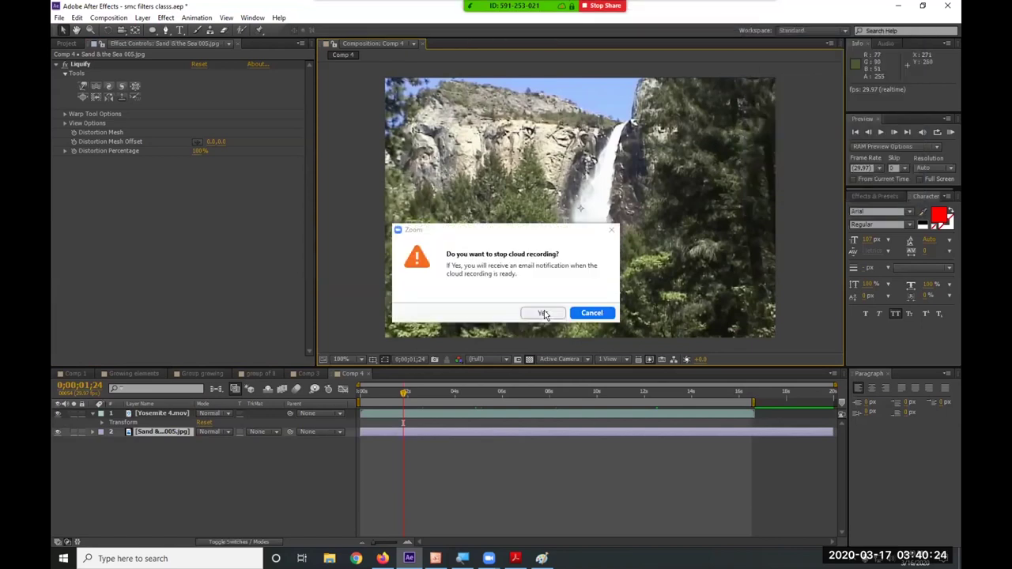